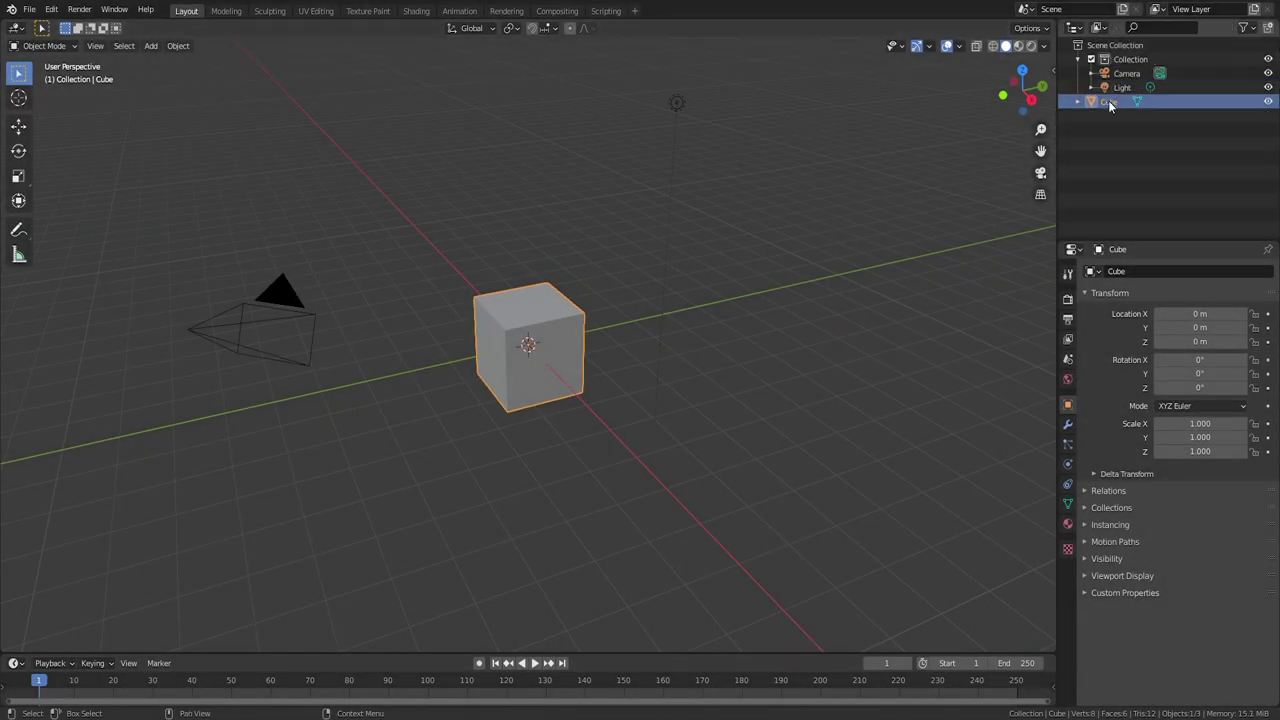
Step: Exclude the collection holding the camera and light, and scale the room cube uniformly to about 3.22 m
left_click(1091, 60)
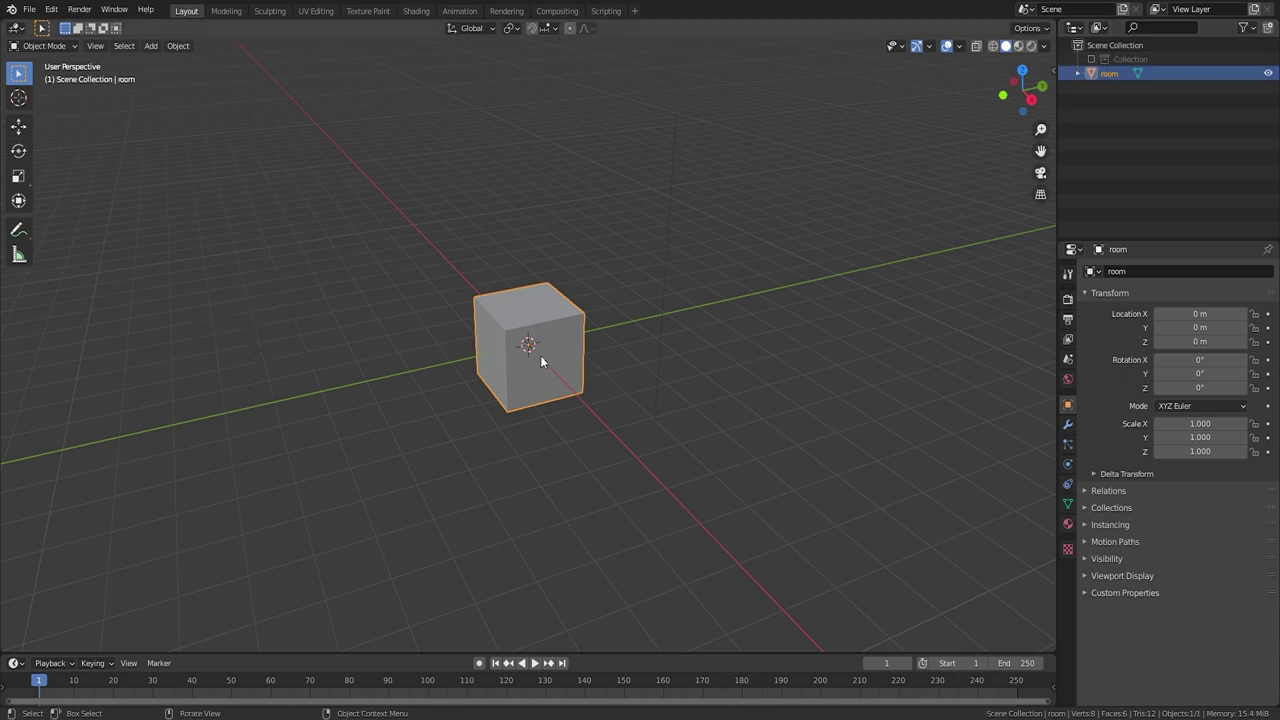
key("KP_1")
key("n")
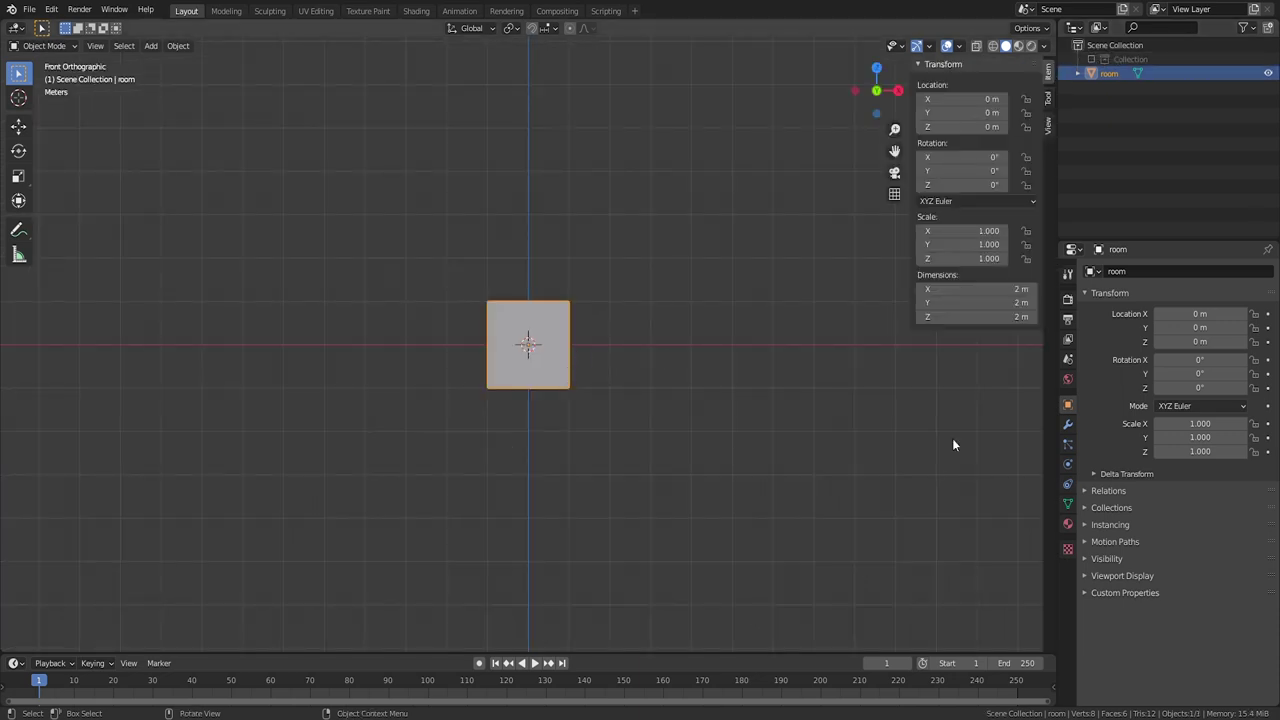
key("s")
left_click(772, 277)
Step: Raise the room cube along Z to about 1.62 m so it rests on the grid floor, and hide it
key("g")
key("z")
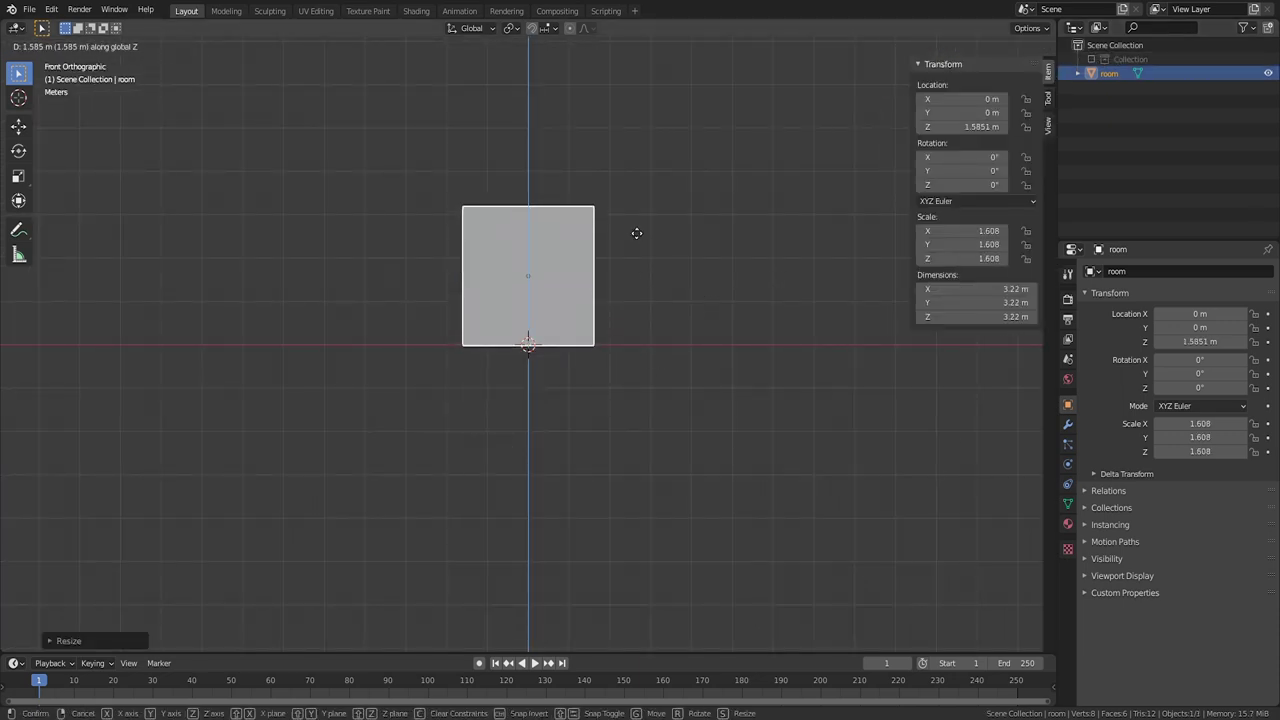
left_click(637, 232)
middle_click_drag(637, 232, 592, 256)
key("h")
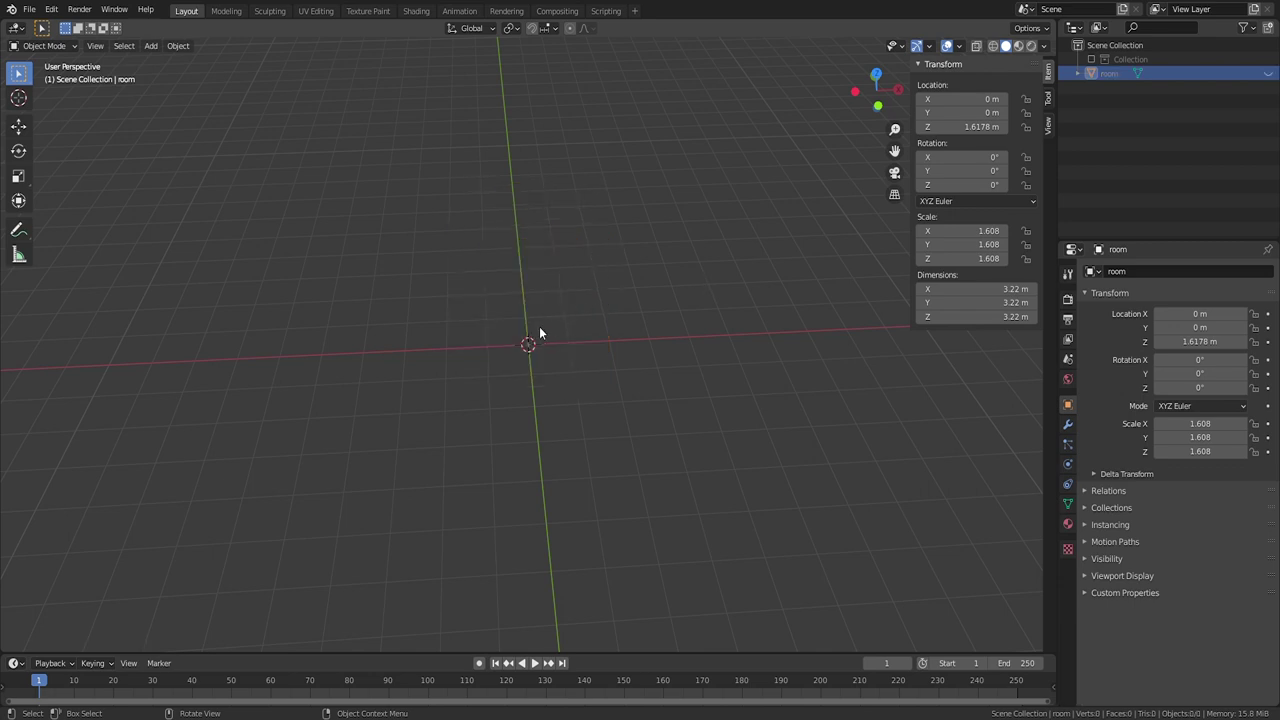
Step: Add a plane mesh at the world origin and look at it from above
key("shift+a")
mouse_move(539, 327)
left_click(594, 329)
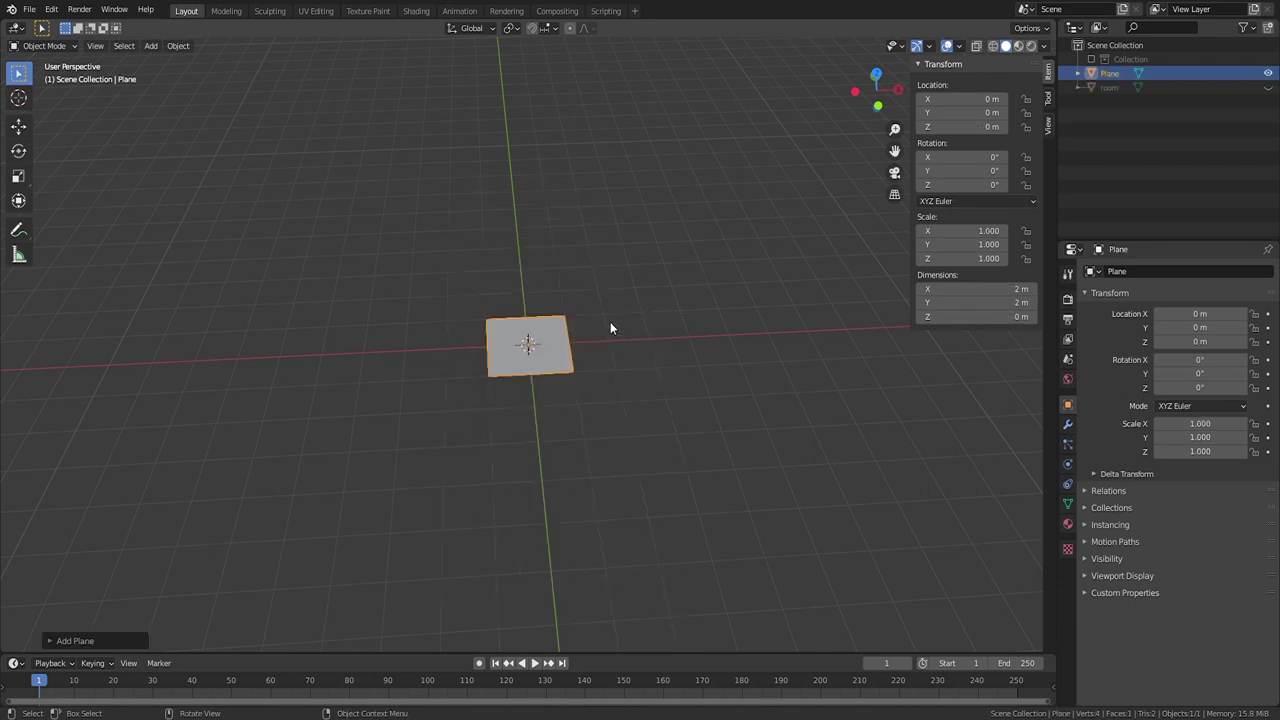
key("KP_7")
scroll(580, 335, "up", 5)
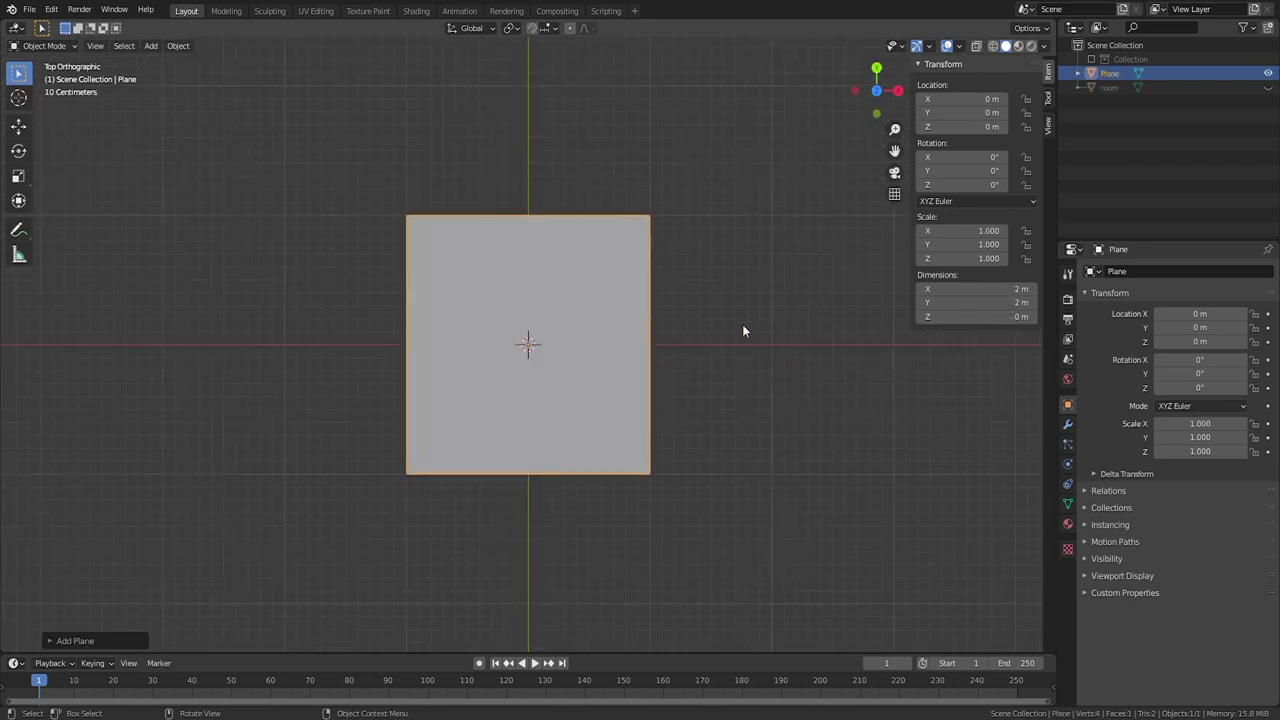
Step: Narrow the plane along X to about 0.49 m wide and apply its scale
key("s")
key("x")
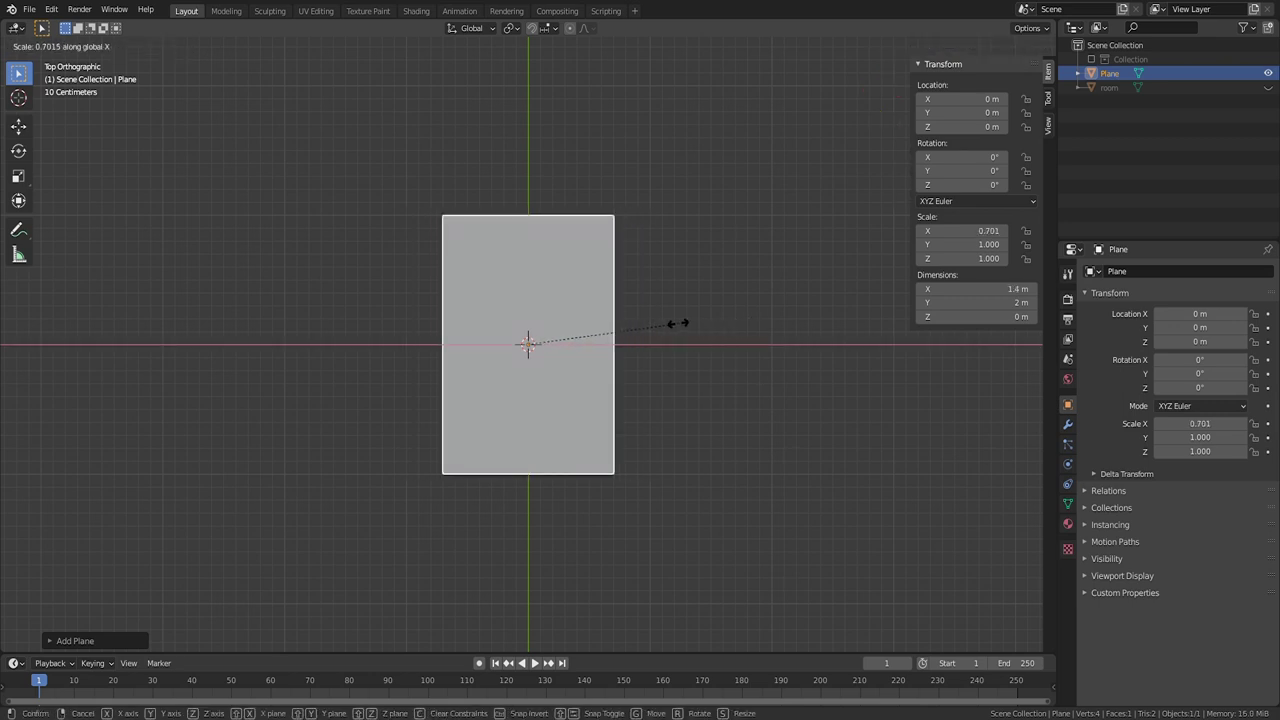
left_click(579, 330)
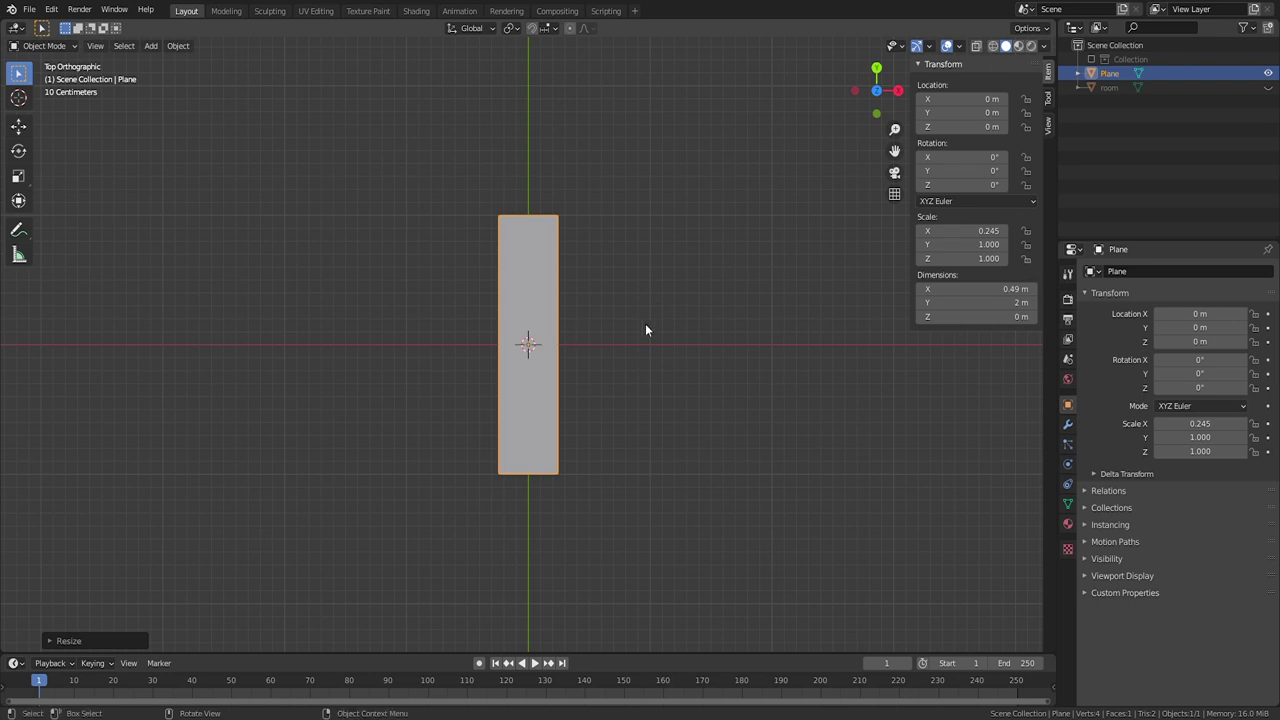
key("ctrl+a")
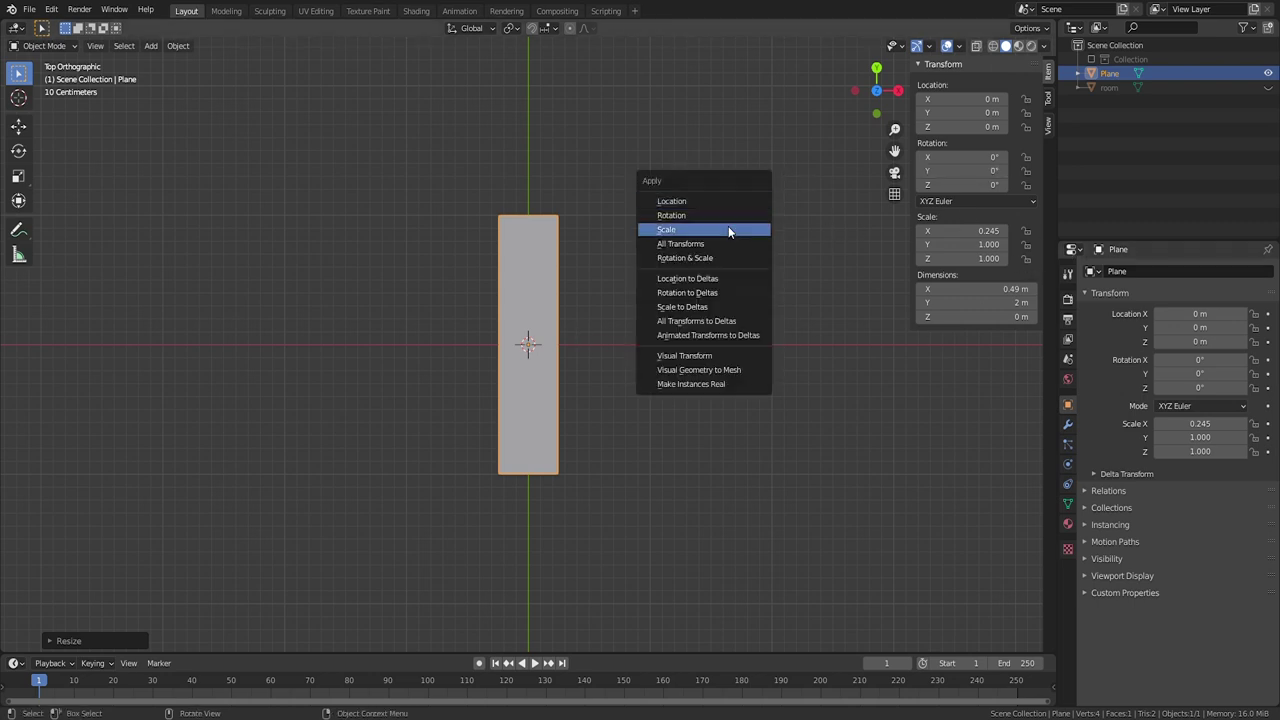
left_click(686, 229)
Step: Add a new workspace and name it shadingVert
left_click(635, 11)
mouse_move(571, 34)
left_click(700, 77)
type("Vert")
Step: Split the 3D viewport vertically into two areas and turn one into a Shader Editor with its sidebar hidden
right_click(763, 20)
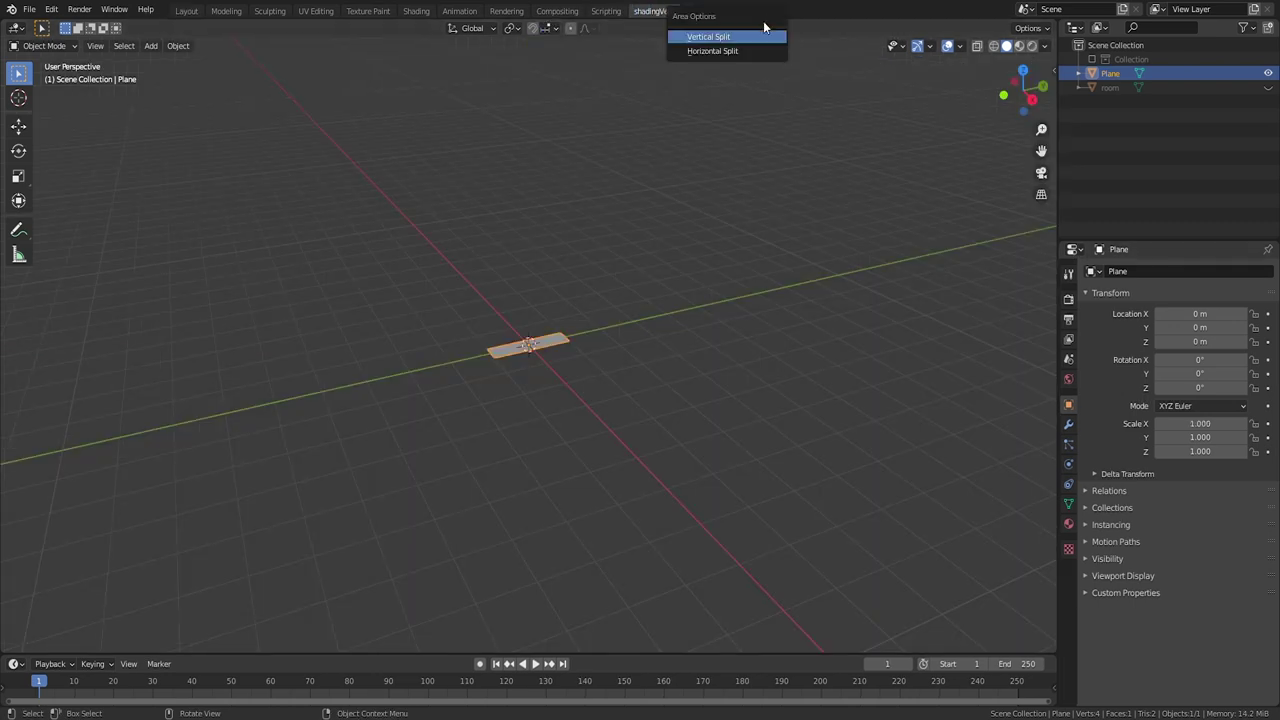
left_click(752, 36)
left_click(494, 60)
left_click(510, 28)
left_click(534, 158)
left_click_drag(910, 208, 1050, 210)
Step: Give the plane a new material named leaf
key("KP_7")
key("KP_Decimal")
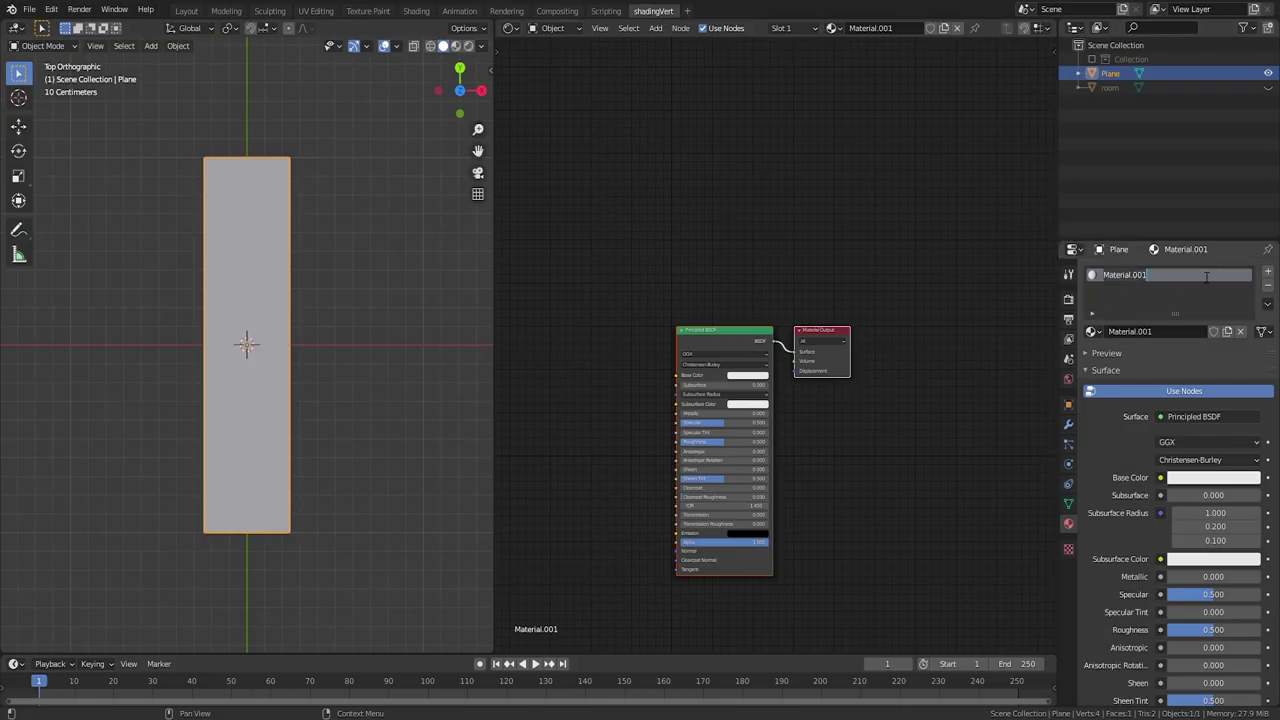
type("leaf")
key("Return")
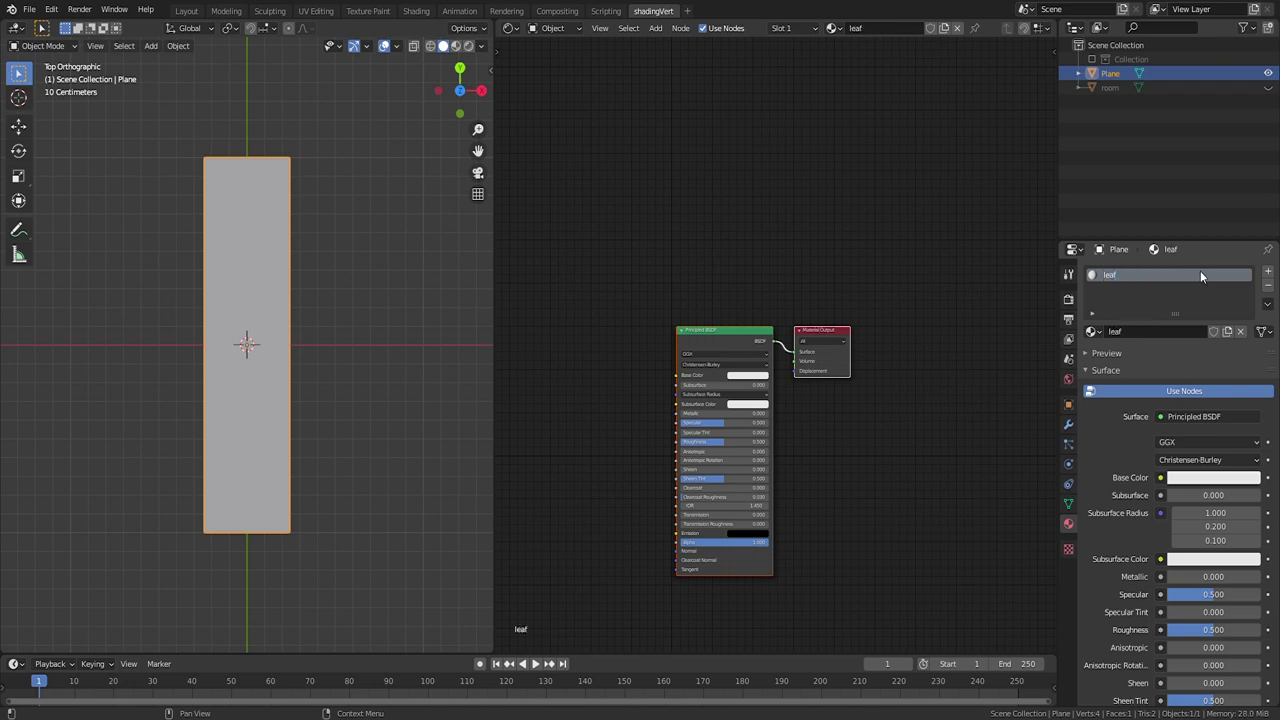
Step: Add a Wave Texture node to the leaf material, ahead of the Principled BSDF
middle_click_drag(664, 282, 872, 106)
left_click(631, 177)
key("shift+a")
mouse_move(631, 237)
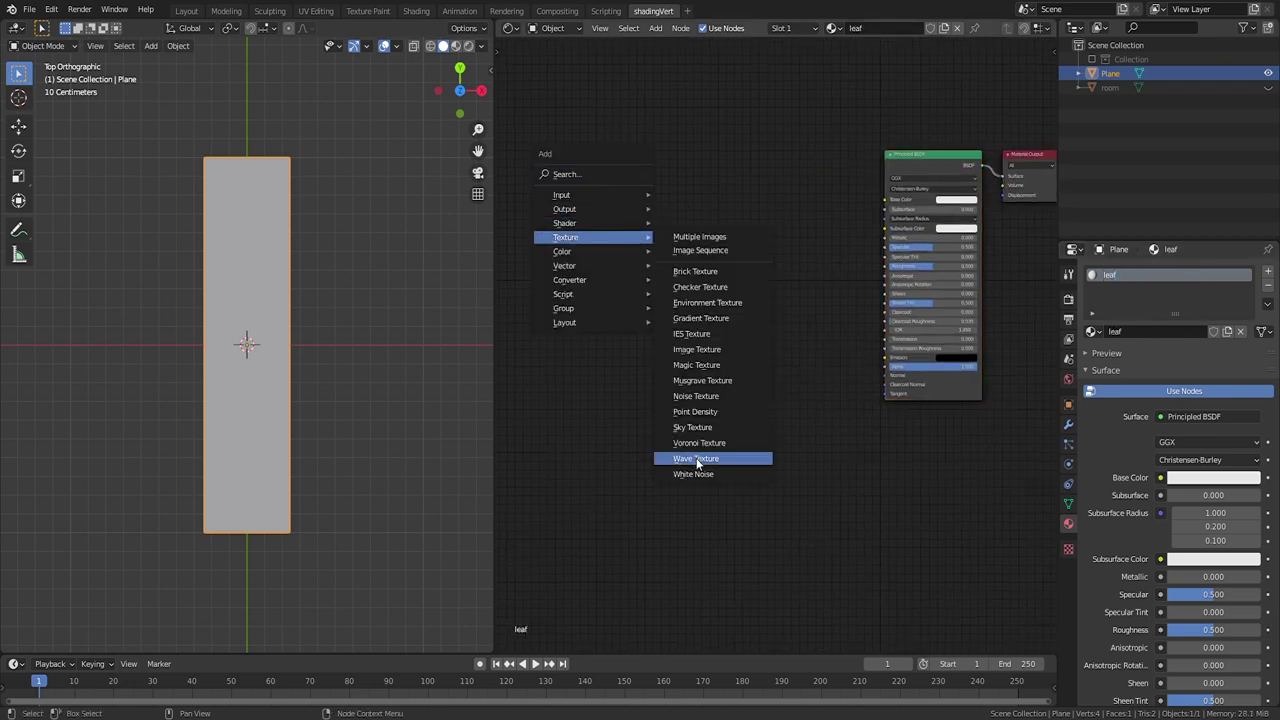
left_click(697, 462)
left_click(644, 163)
Step: Add a ColorRamp node beside the Wave Texture and connect the wave's Color output to its Fac input
key("shift+a")
mouse_move(636, 209)
left_click(705, 238)
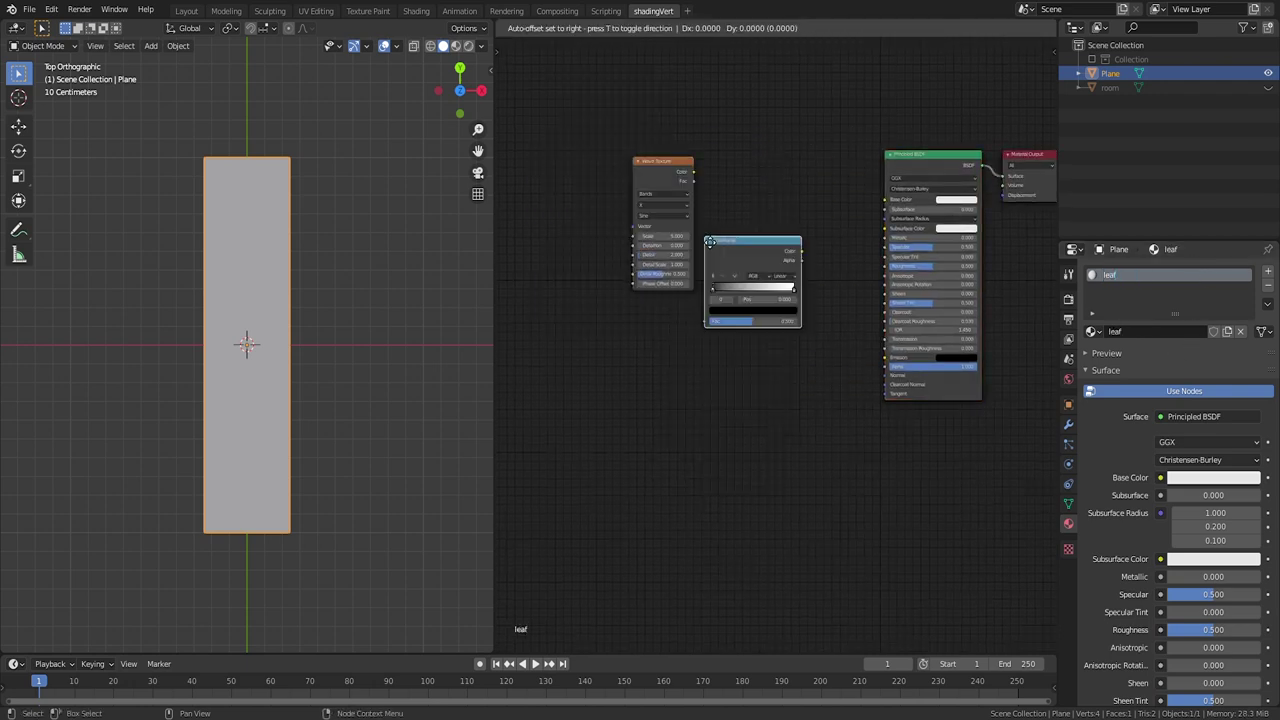
left_click(717, 148)
left_click_drag(692, 180, 712, 227)
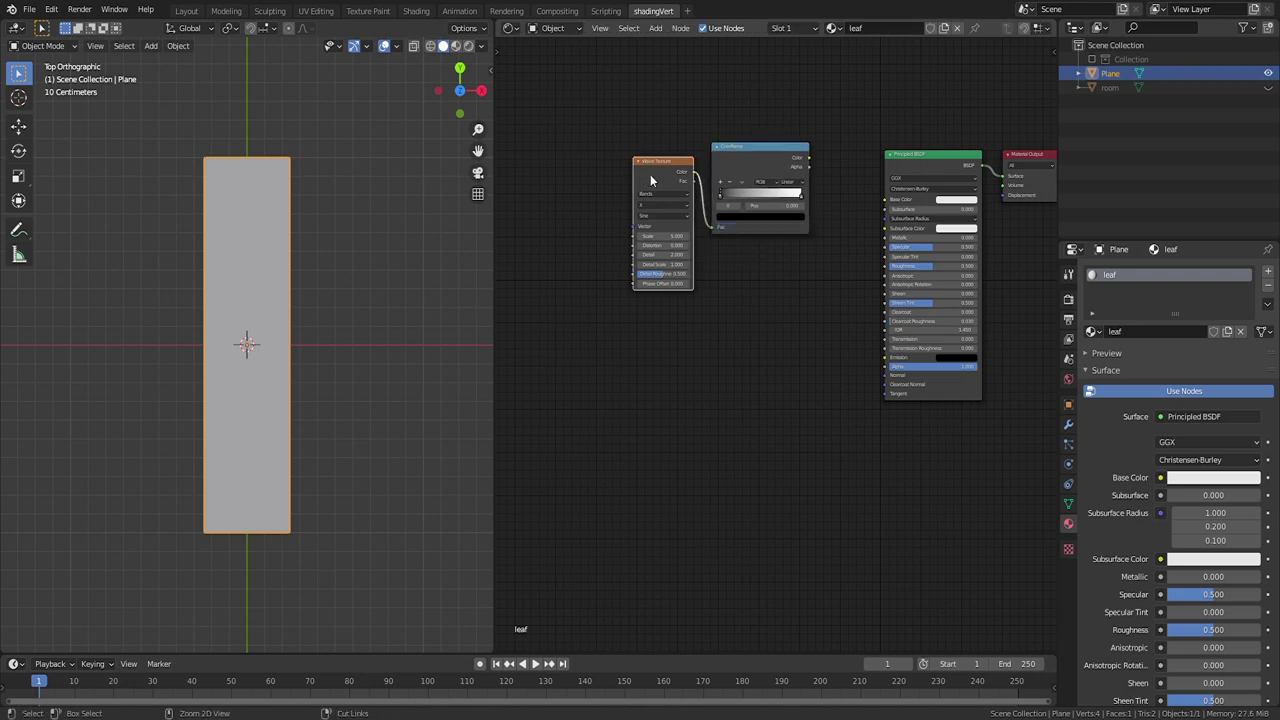
Step: Add Texture Coordinate and Mapping nodes to the Wave Texture and feed the UV output into the mapping vector
key("ctrl+t")
middle_click_drag(631, 370, 766, 369)
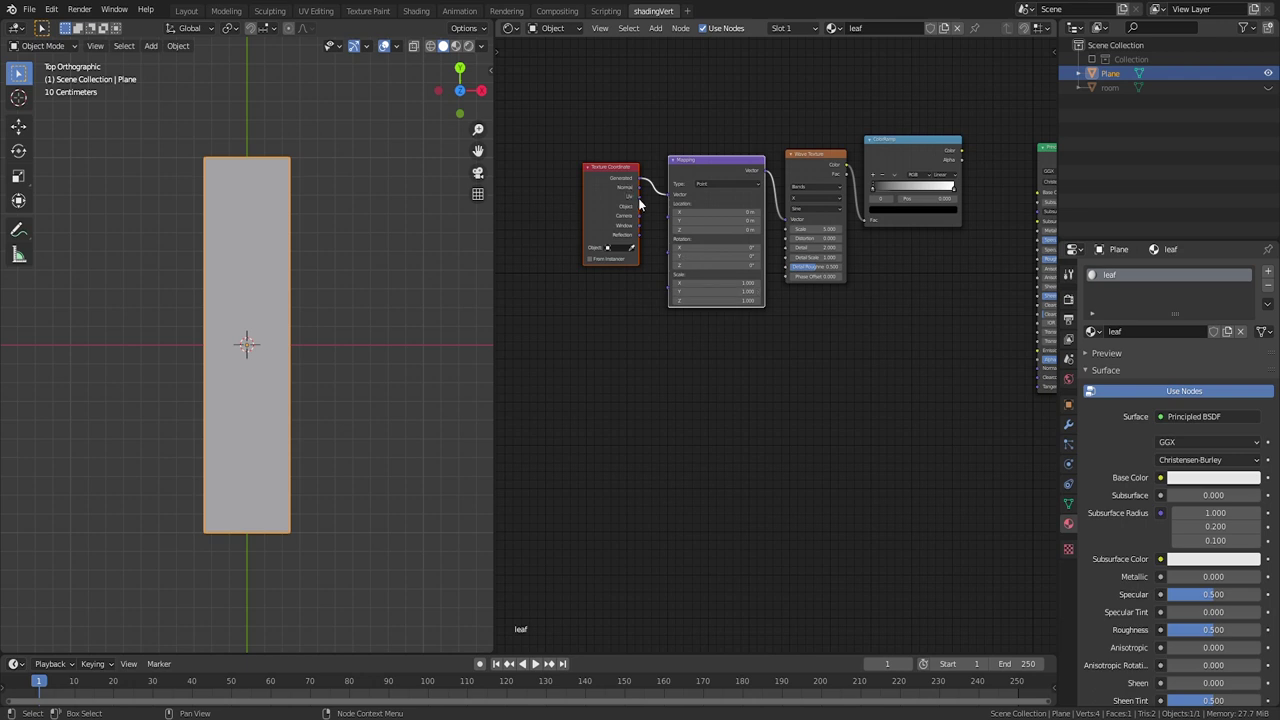
left_click_drag(640, 197, 668, 194)
middle_click_drag(908, 326, 737, 346)
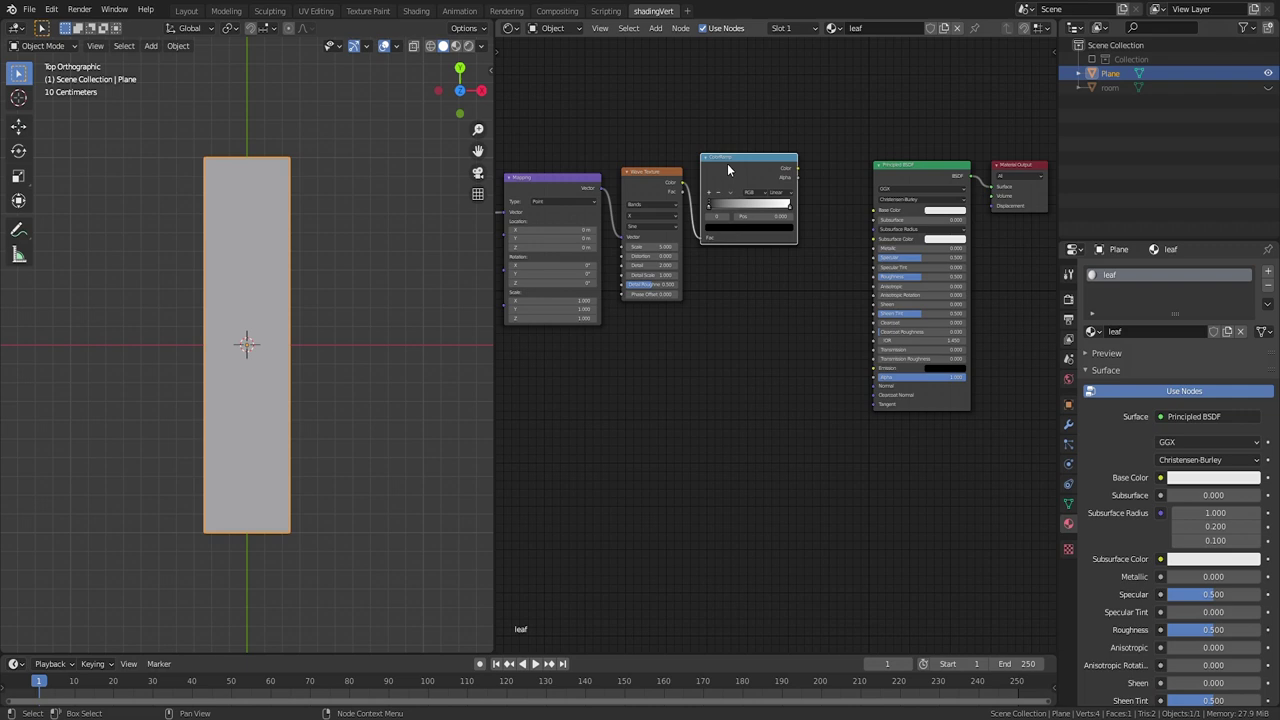
Step: Preview the ColorRamp in material shading and tune the wave to scale 0.300 and phase offset 0.100, with the black ramp stop near 0.2
left_click(736, 168, "ctrl+shift")
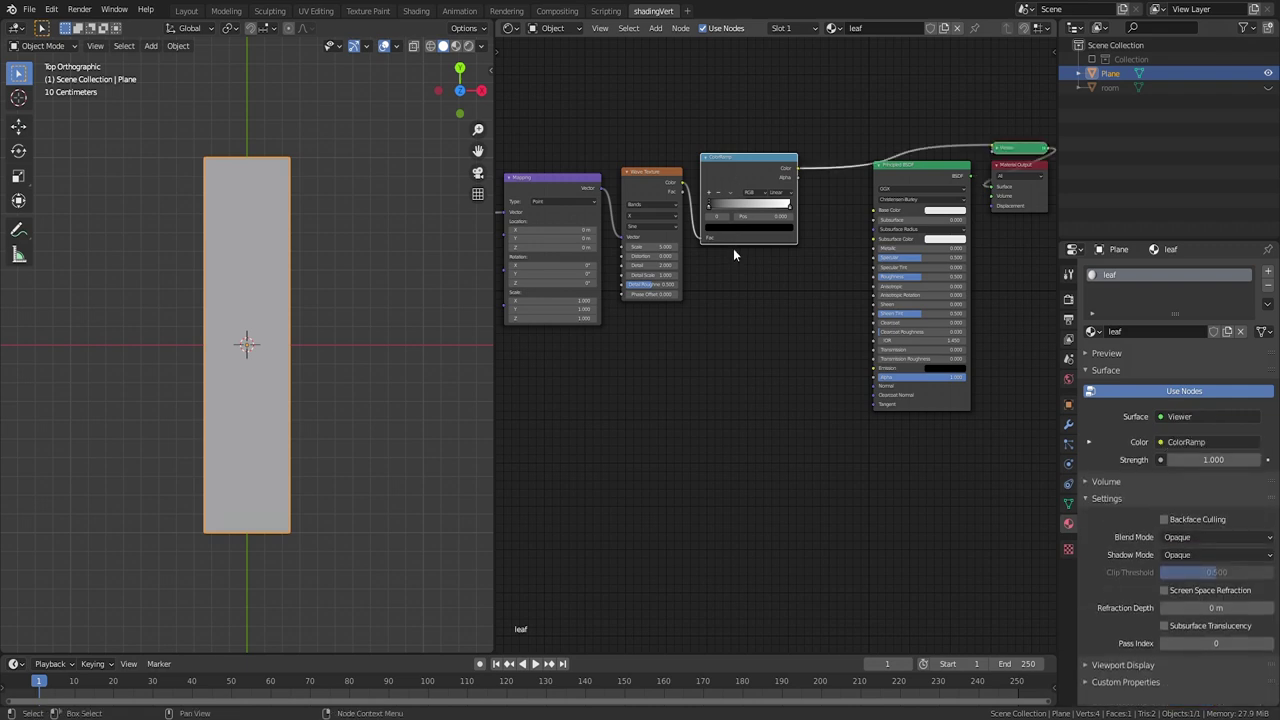
left_click(456, 47)
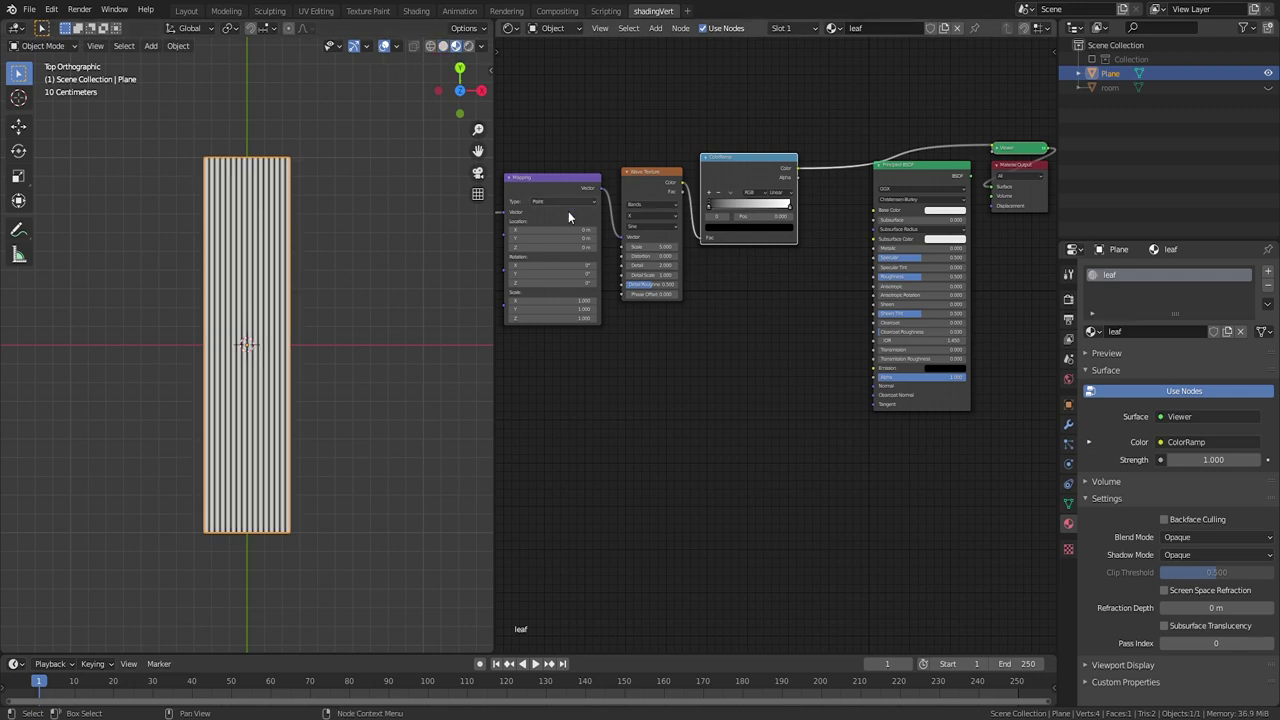
left_click_drag(662, 247, 550, 248)
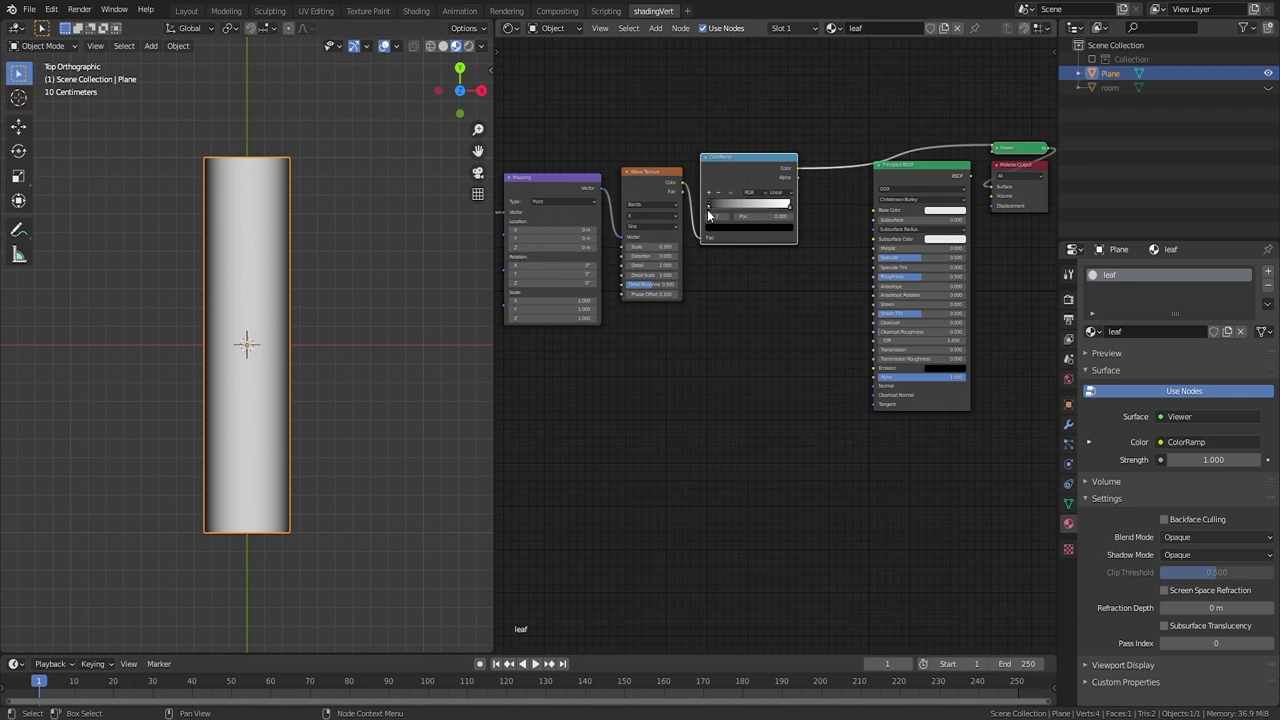
left_click_drag(708, 213, 733, 210)
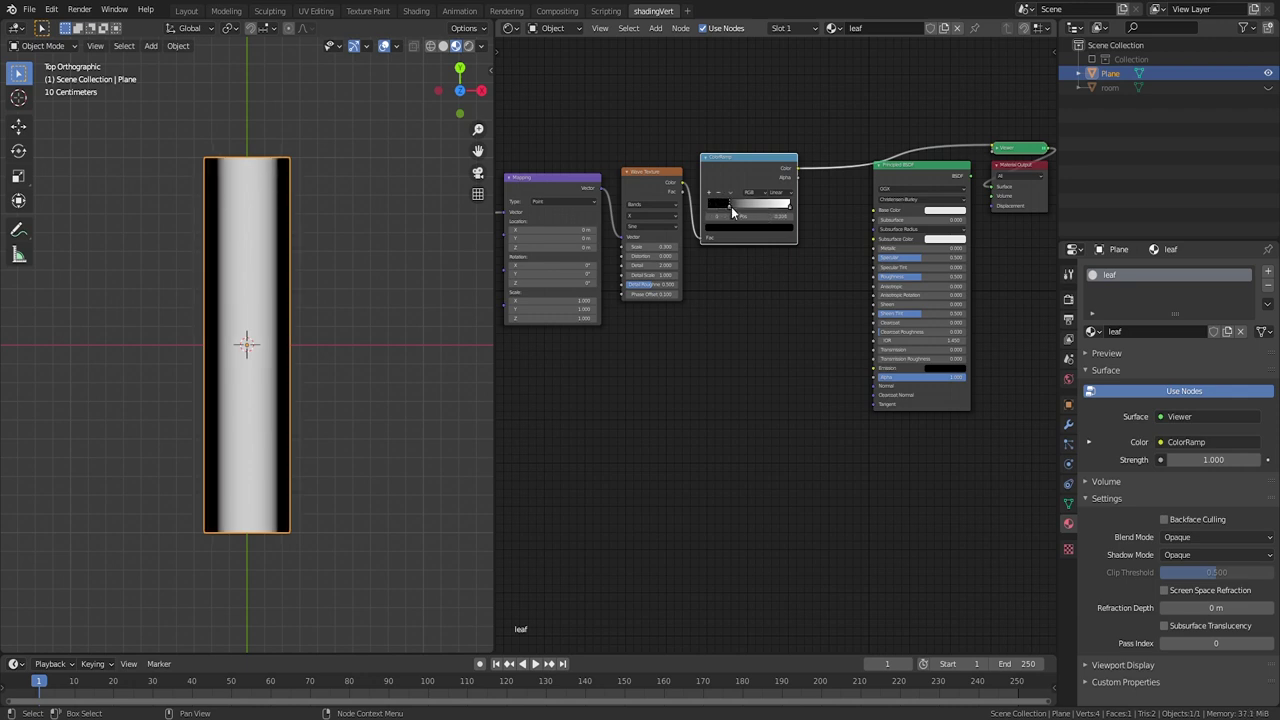
Step: Move the whole wave texture node chain up to clear space beneath it
scroll(634, 280, "down", 4)
middle_click_drag(618, 322, 722, 318)
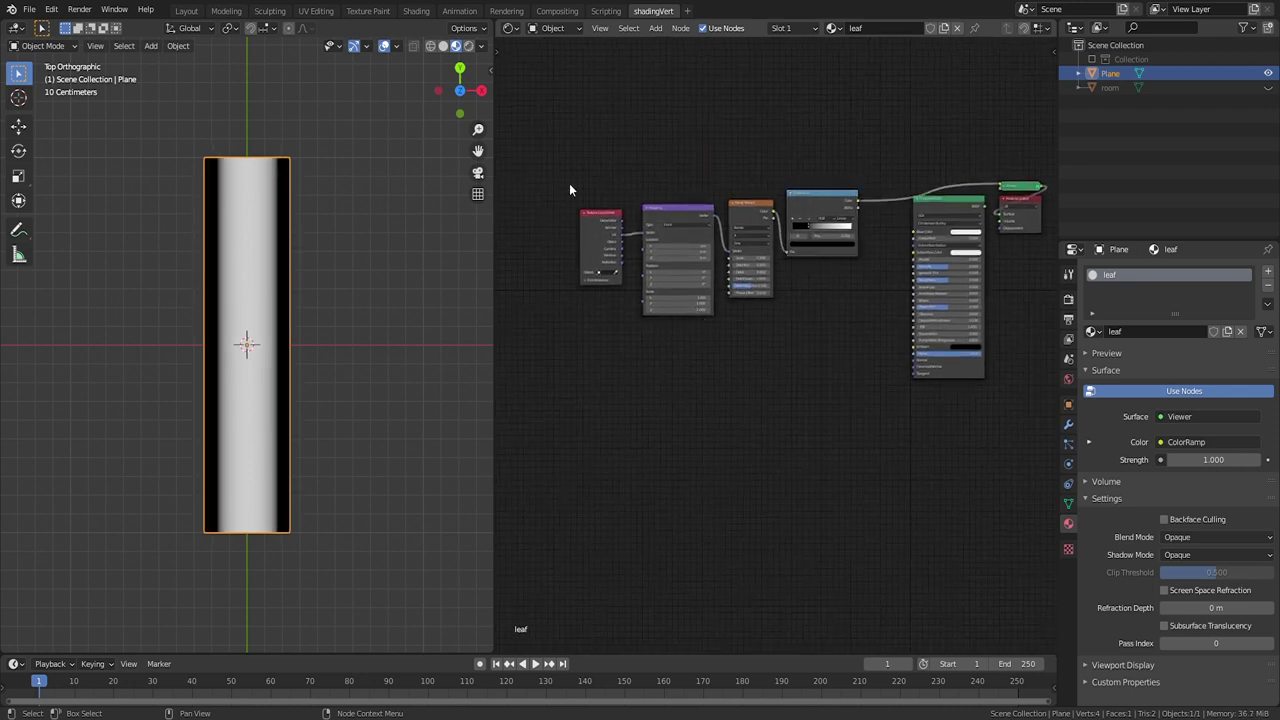
left_click_drag(571, 187, 818, 238)
key("g")
left_click(779, 162)
Step: Add a Noise Texture below the wave chain with Texture Coordinate and Mapping nodes attached
left_click(631, 347)
key("shift+a")
mouse_move(626, 302)
left_click(704, 427)
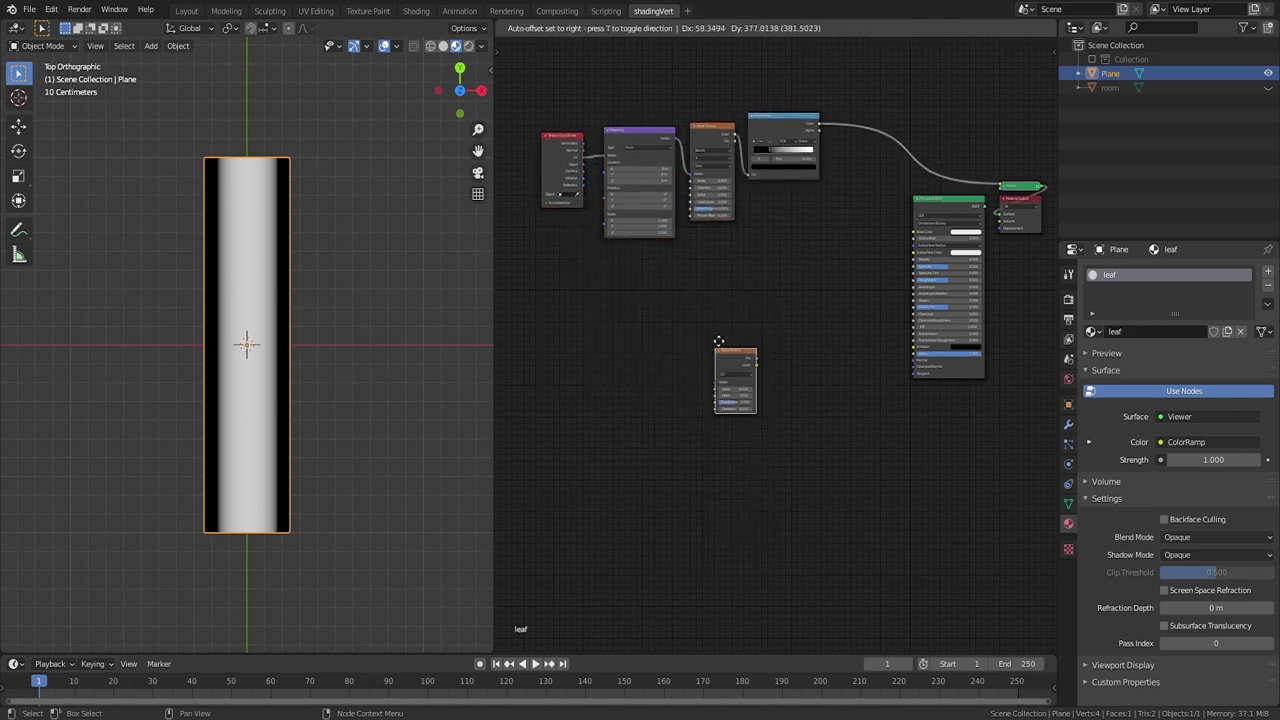
left_click(690, 315)
key("ctrl+t")
Step: Add a ColorRamp after the Noise Texture and preview its output on the plane
key("shift+a")
mouse_move(783, 398)
left_click(830, 429)
left_click(785, 330)
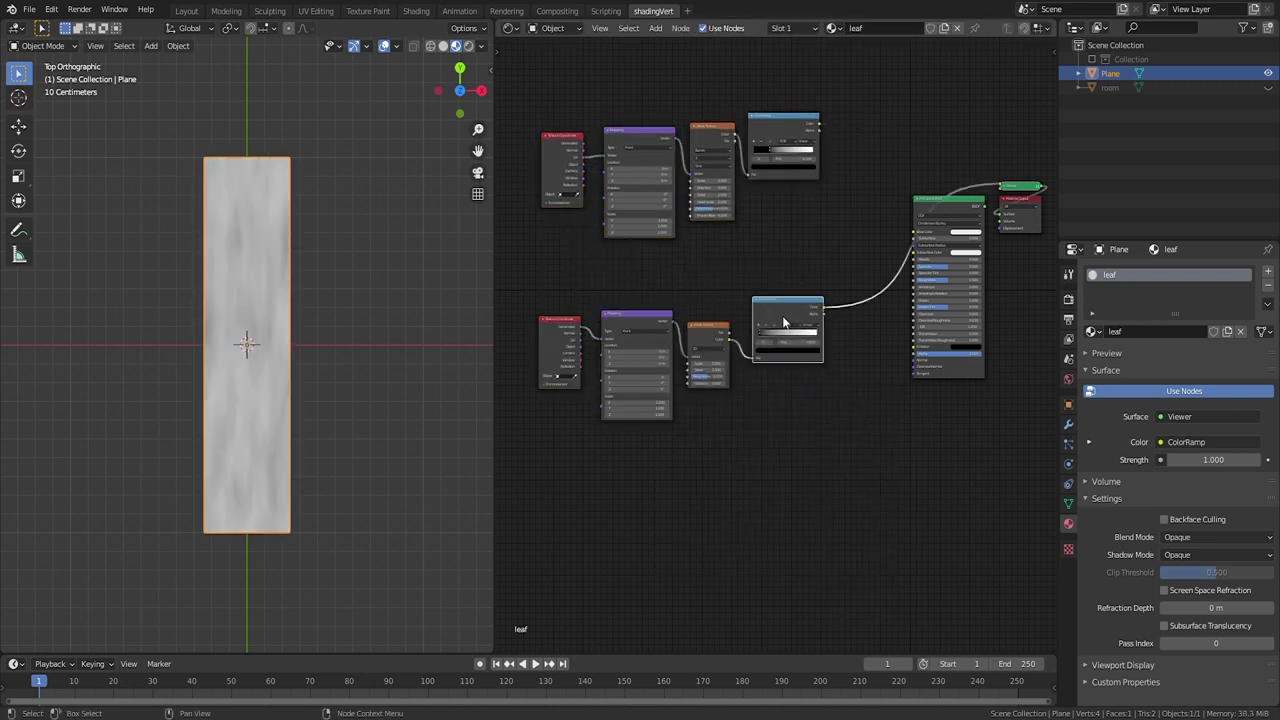
Step: Stretch the noise into horizontal streaks with noise scale 10.600 and mapping scale X 0.100, Y 2.400, and tighten the ramp with the white stop at 0.905
scroll(760, 460, "up", 4)
middle_click_drag(760, 460, 800, 400)
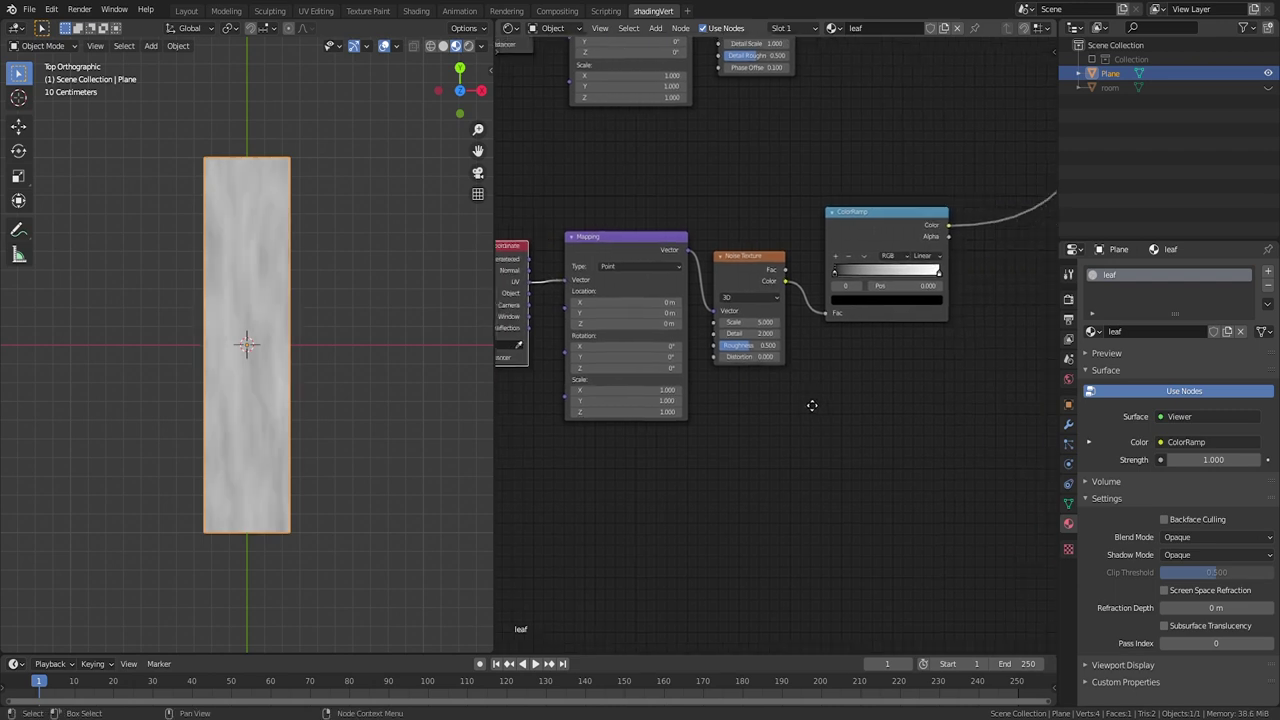
left_click_drag(745, 322, 862, 322)
left_click_drag(833, 273, 870, 271)
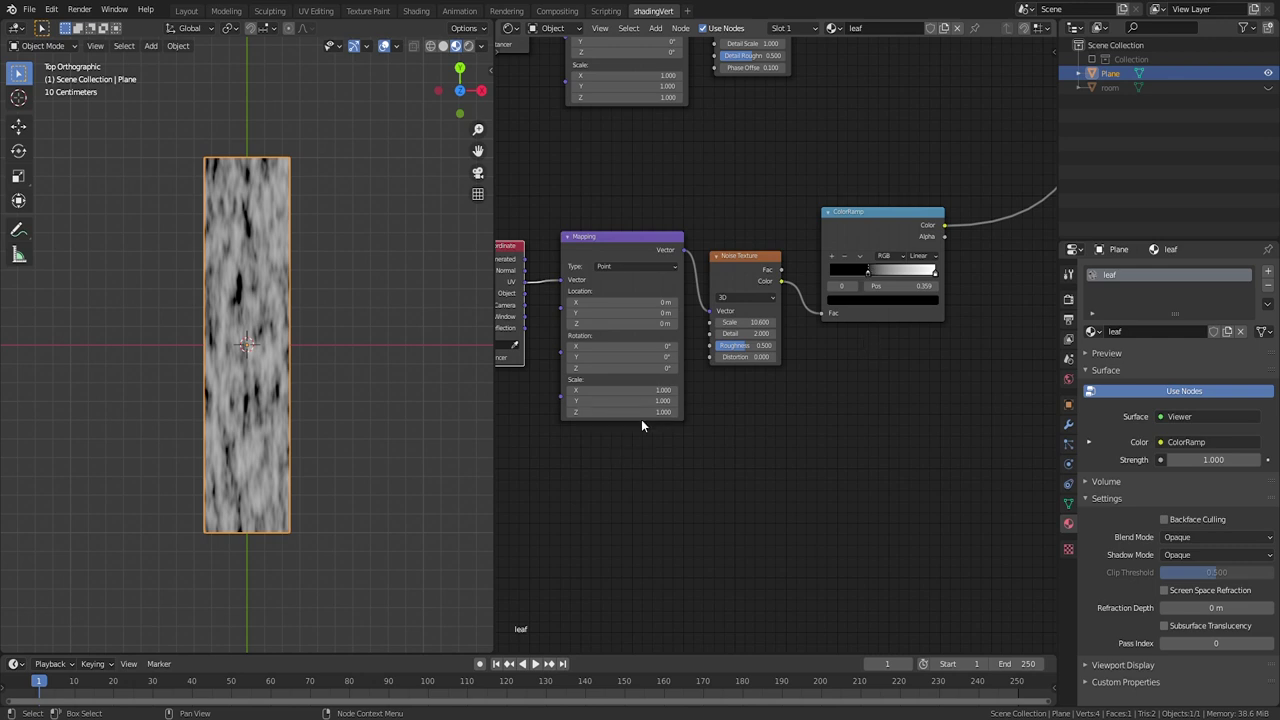
mouse_move(643, 401)
left_mouse_down()
mouse_move(667, 401)
mouse_move(630, 389)
mouse_move(635, 401)
left_mouse_up()
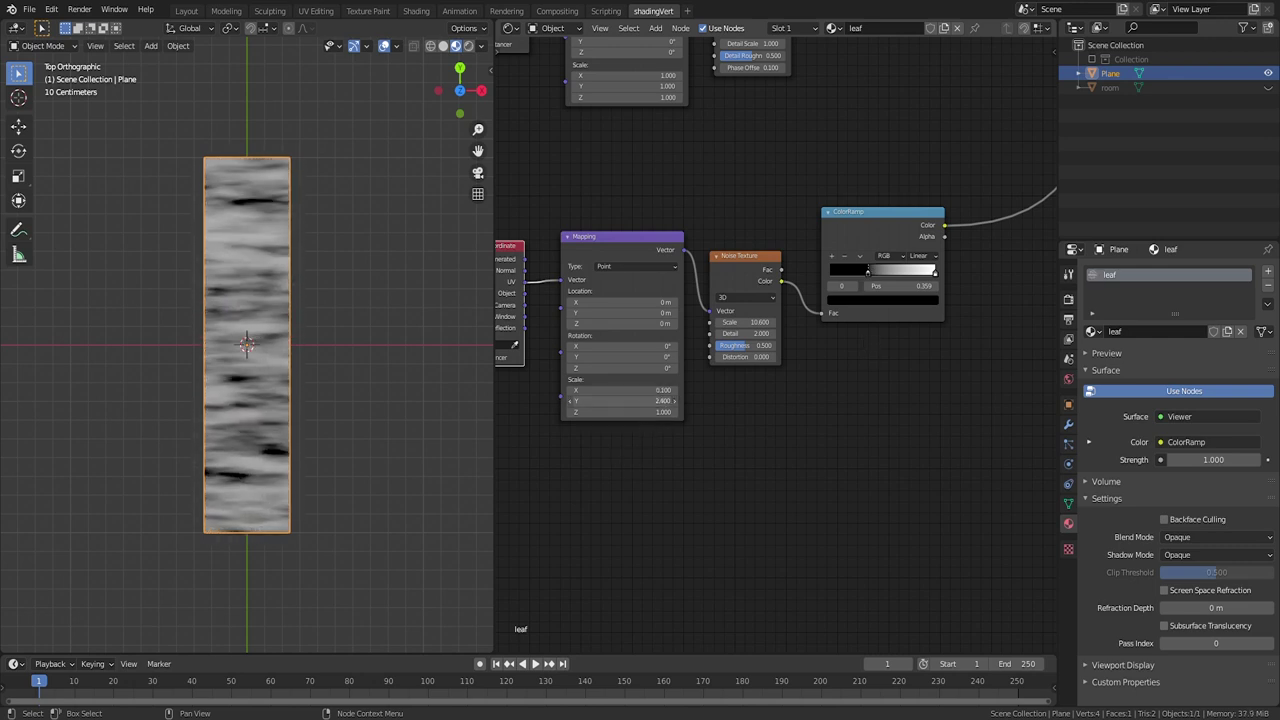
left_click_drag(867, 272, 925, 273)
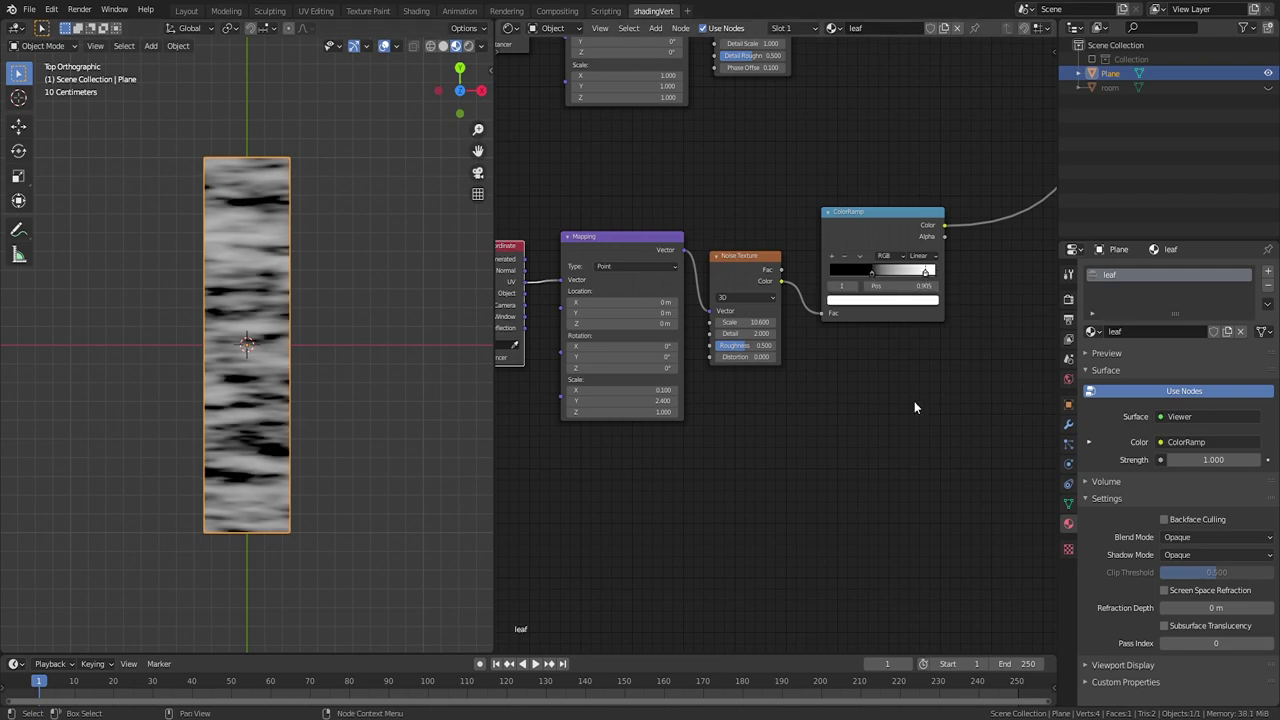
Step: Duplicate the whole noise node chain and place the copy directly below the original
scroll(914, 404, "down", 10)
left_click_drag(614, 266, 853, 379)
key("shift+d")
key("y")
left_click(827, 494)
Step: Reset the duplicated Mapping node's X and Y scale to 1
scroll(816, 514, "up", 11)
middle_click_drag(816, 514, 822, 438)
left_click(703, 503)
left_click_drag(640, 527, 640, 539)
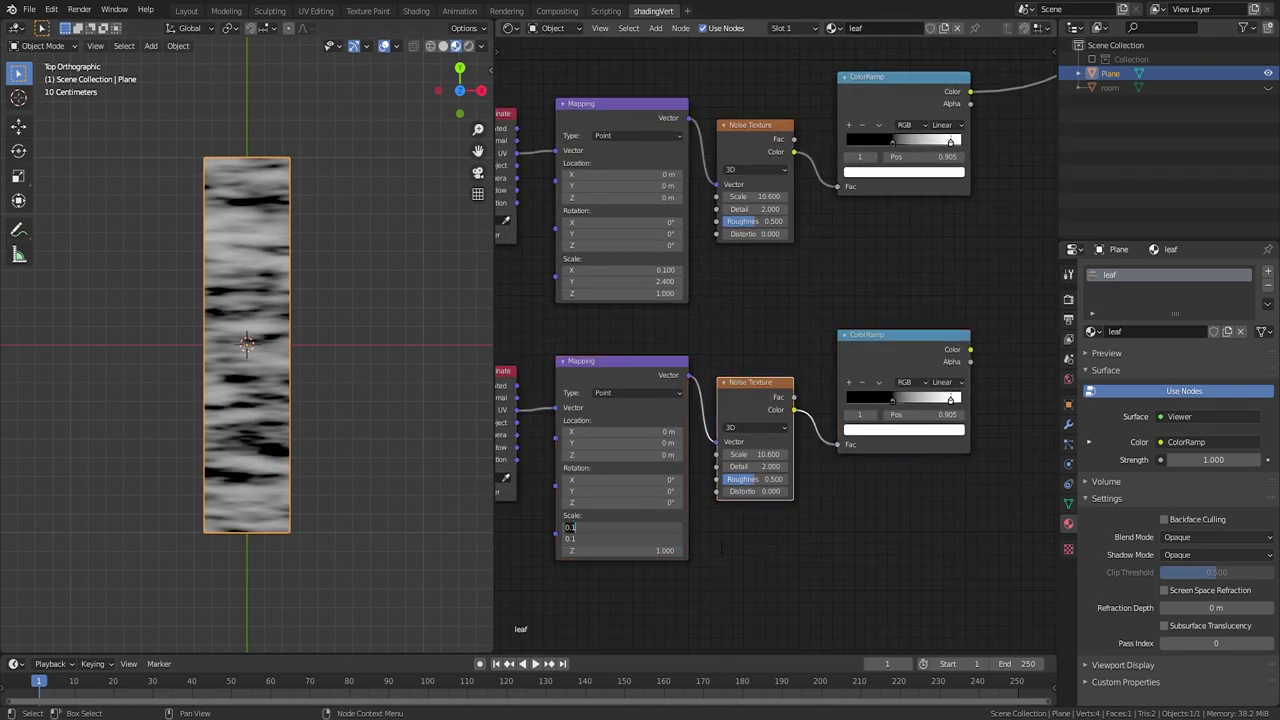
type("1")
key("Return")
Step: Preview the duplicated ColorRamp, set its noise scale to 32.700, adjust the mapping X scale, and tighten the ramp with the black stop at 0.491
left_click(897, 351, "ctrl+shift")
left_click_drag(768, 454, 944, 454)
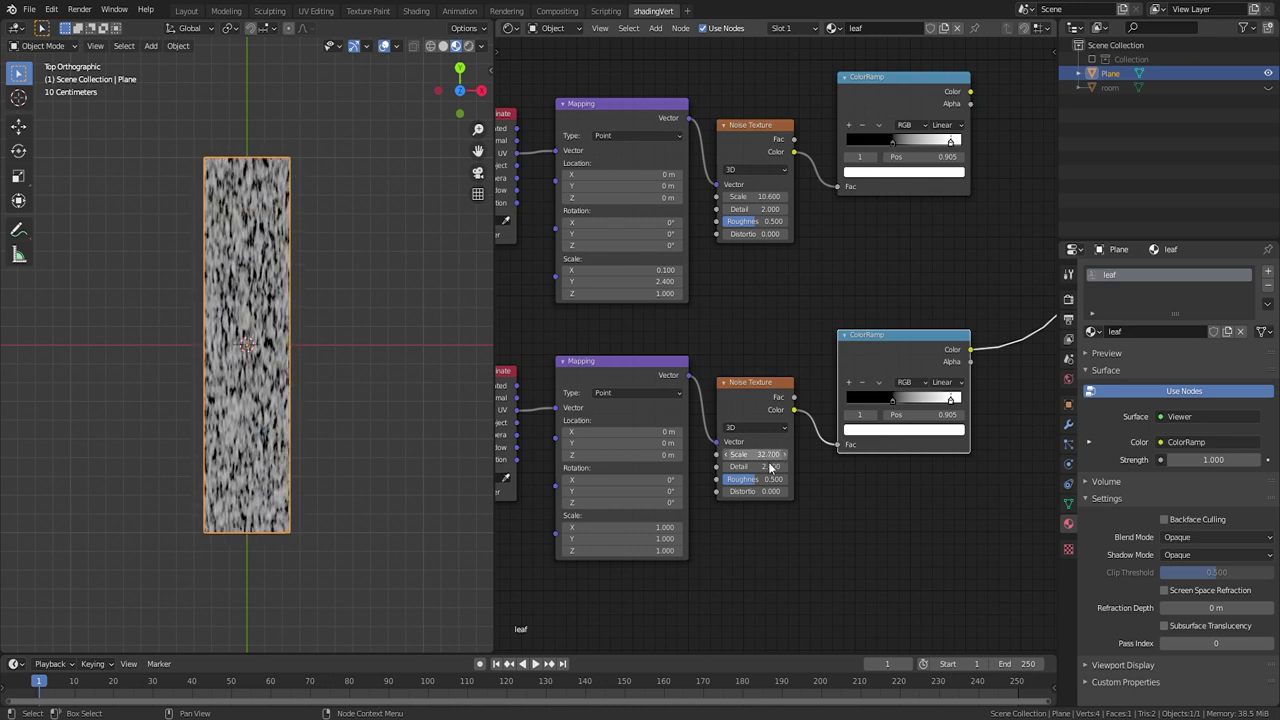
mouse_move(662, 530)
left_mouse_down()
mouse_move(640, 527)
mouse_move(700, 527)
mouse_move(685, 527)
left_mouse_up()
left_click_drag(951, 404, 903, 400)
Step: Add a MixRGB node next to the two noise ColorRamps
scroll(848, 290, "down", 5)
scroll(823, 311, "up", 5)
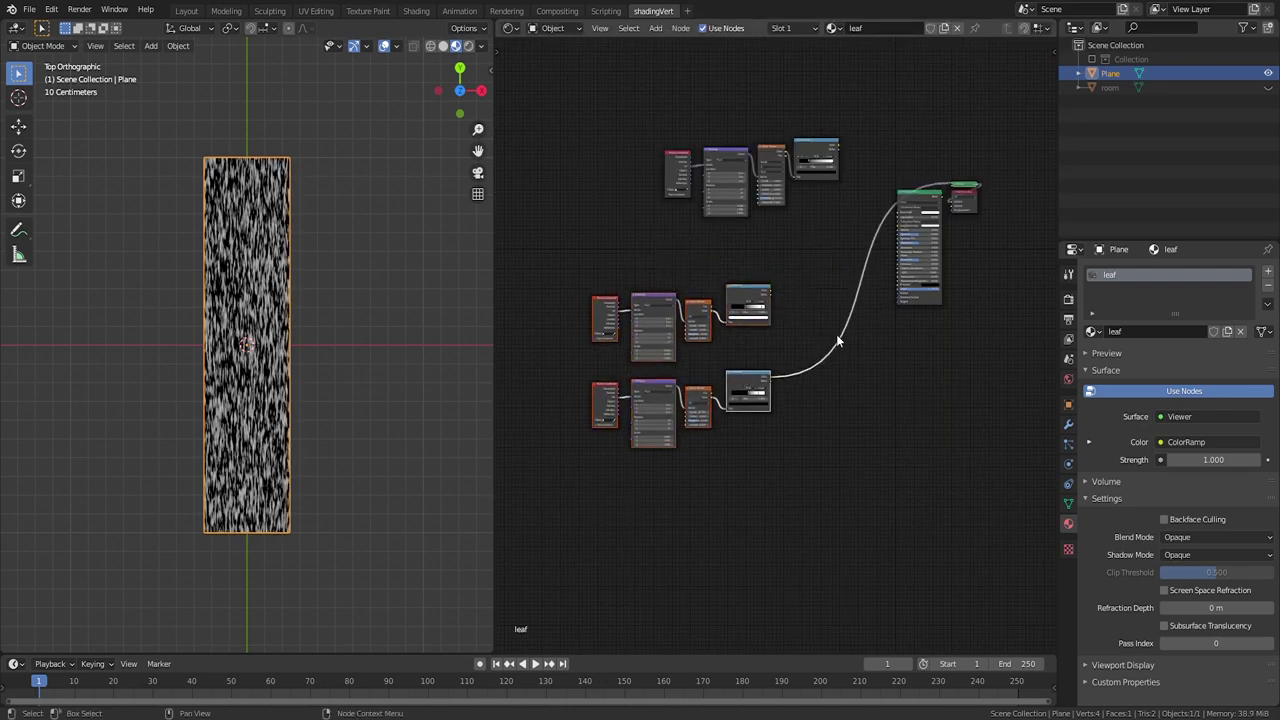
key("shift+a")
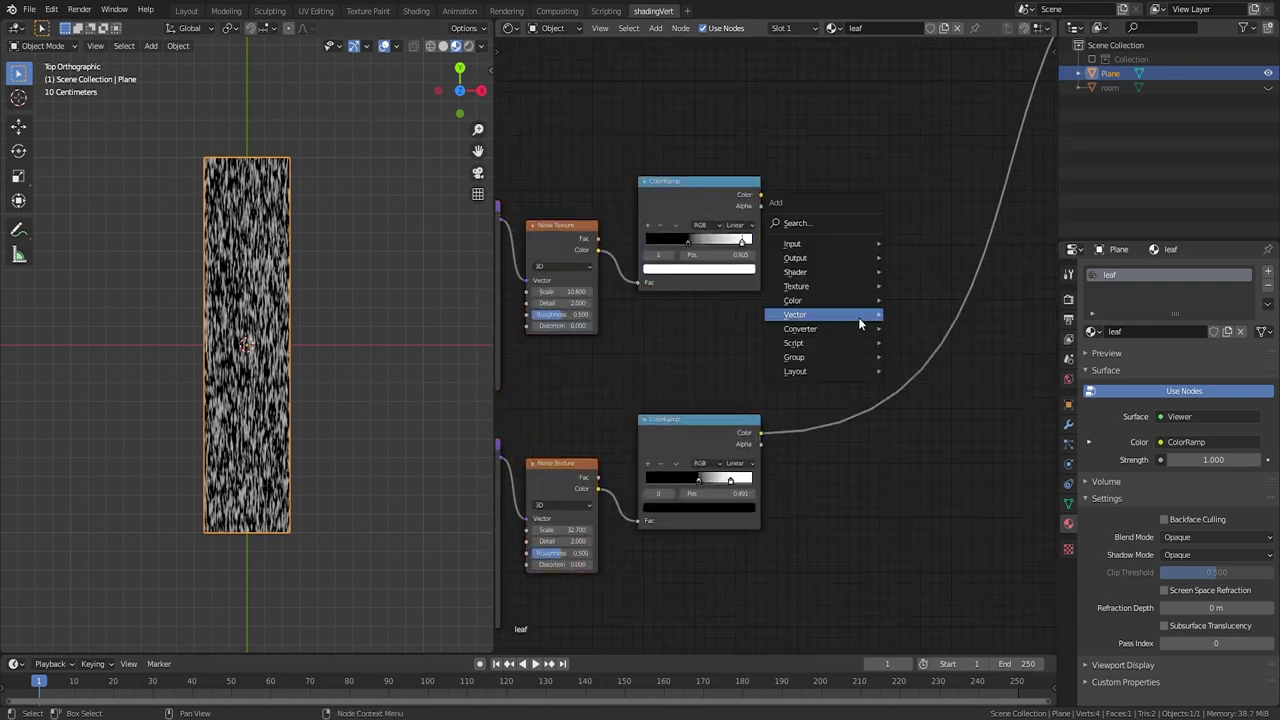
mouse_move(854, 300)
left_click(918, 377)
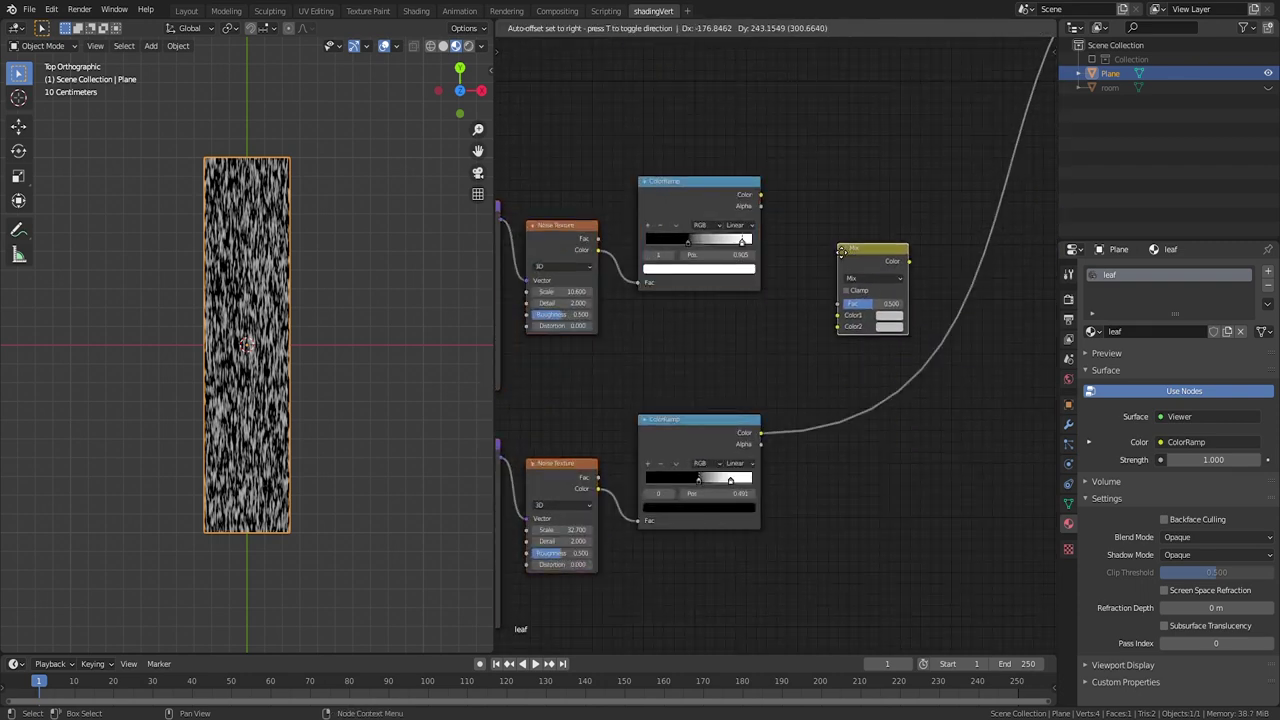
Step: Connect the upper noise ColorRamp to the mix's Color1 and the lower one to Color2, and preview the mix
left_click_drag(762, 195, 789, 221)
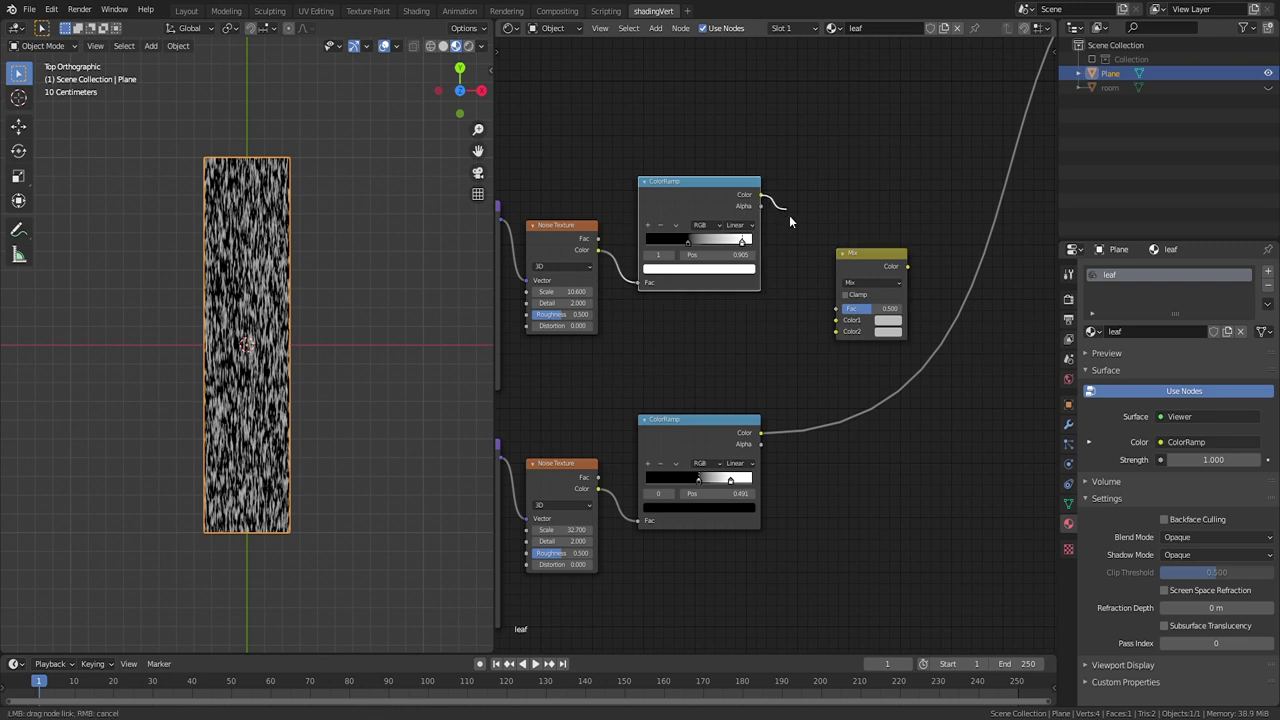
left_click_drag(827, 310, 836, 320)
left_click_drag(762, 432, 836, 331)
left_click(879, 267, "ctrl+shift")
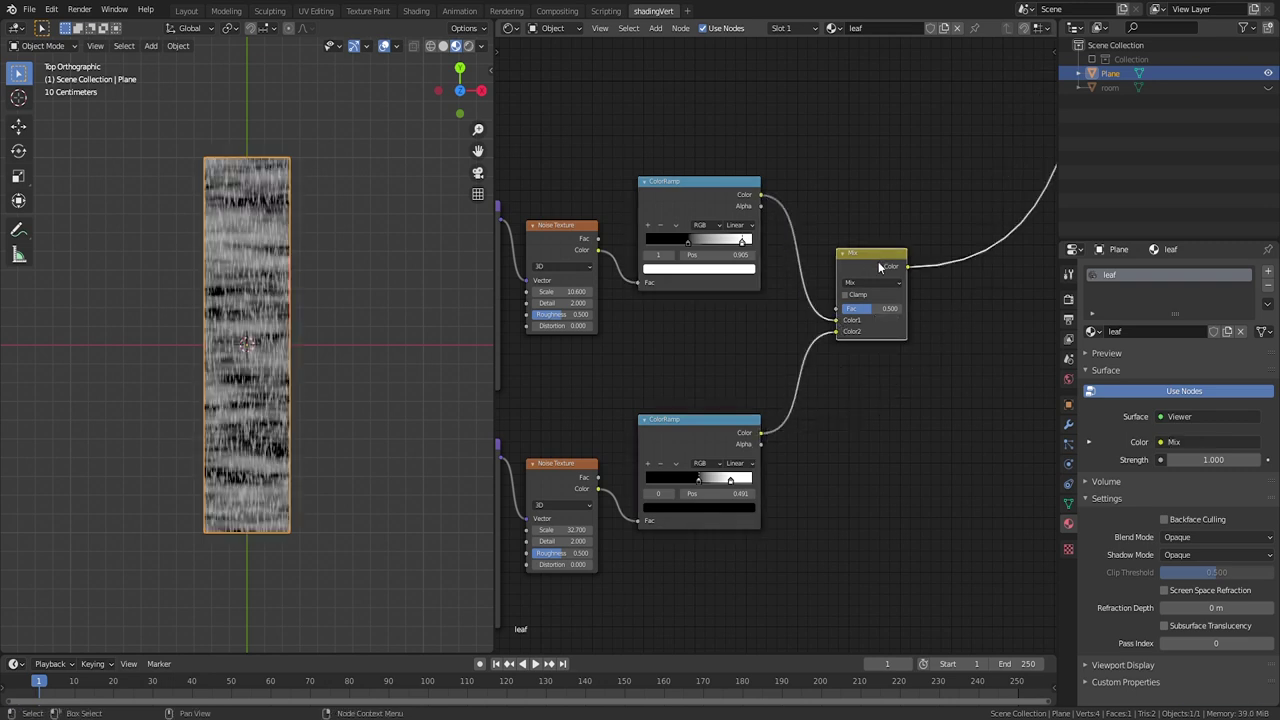
Step: Set the noise mix to Subtract with factor 0.575 and adjust both ramps, moving the lower ramp's white stop to 1.000
left_click(866, 282)
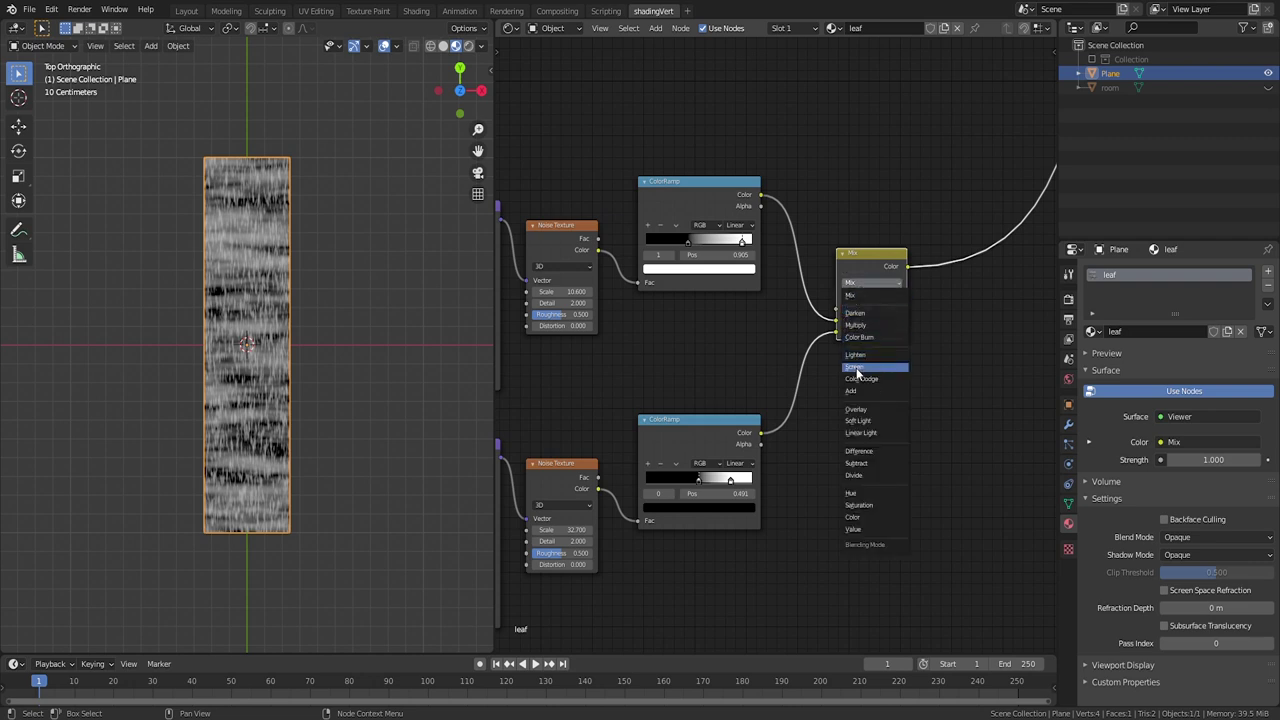
left_click(858, 464)
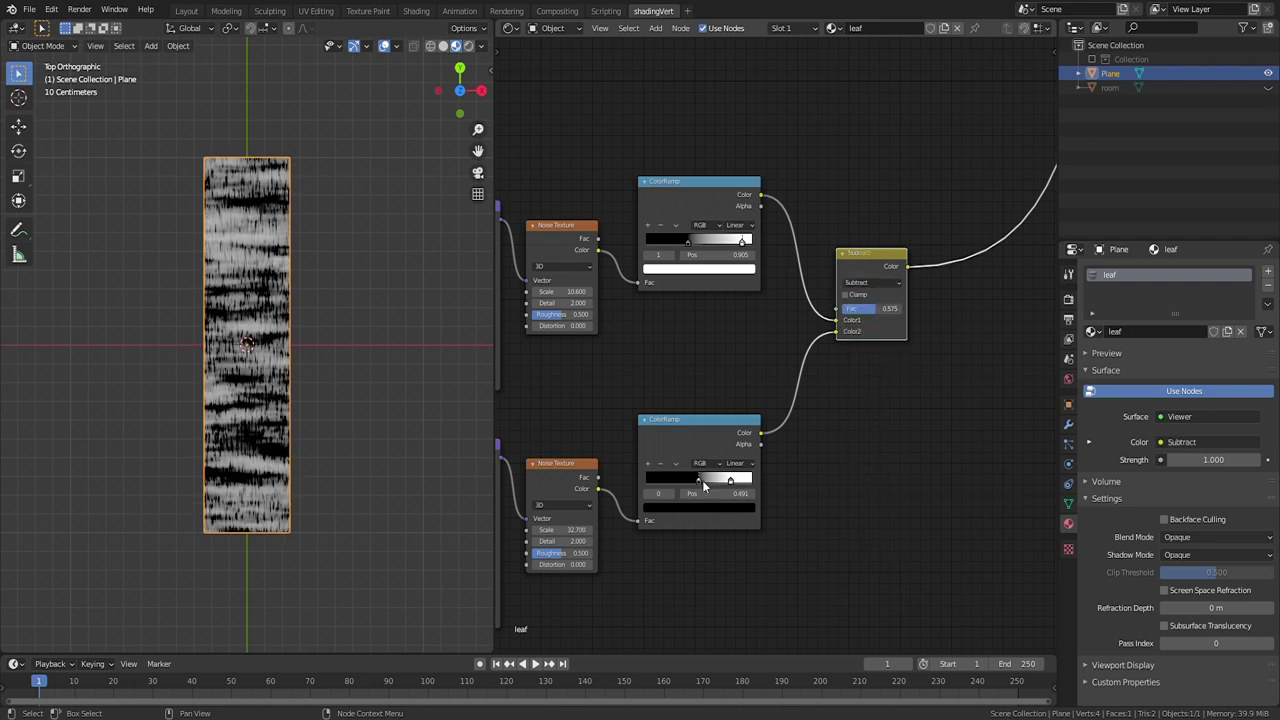
left_click_drag(731, 480, 752, 480)
left_click_drag(687, 242, 870, 318)
Step: Add a second MixRGB node beside the wave texture's ColorRamp
scroll(830, 388, "down", 8)
key("g")
left_click(858, 328)
middle_click_drag(858, 328, 826, 344)
key("shift+a")
mouse_move(840, 326)
left_click(905, 381)
left_click(827, 322)
scroll(825, 345, "up", 5)
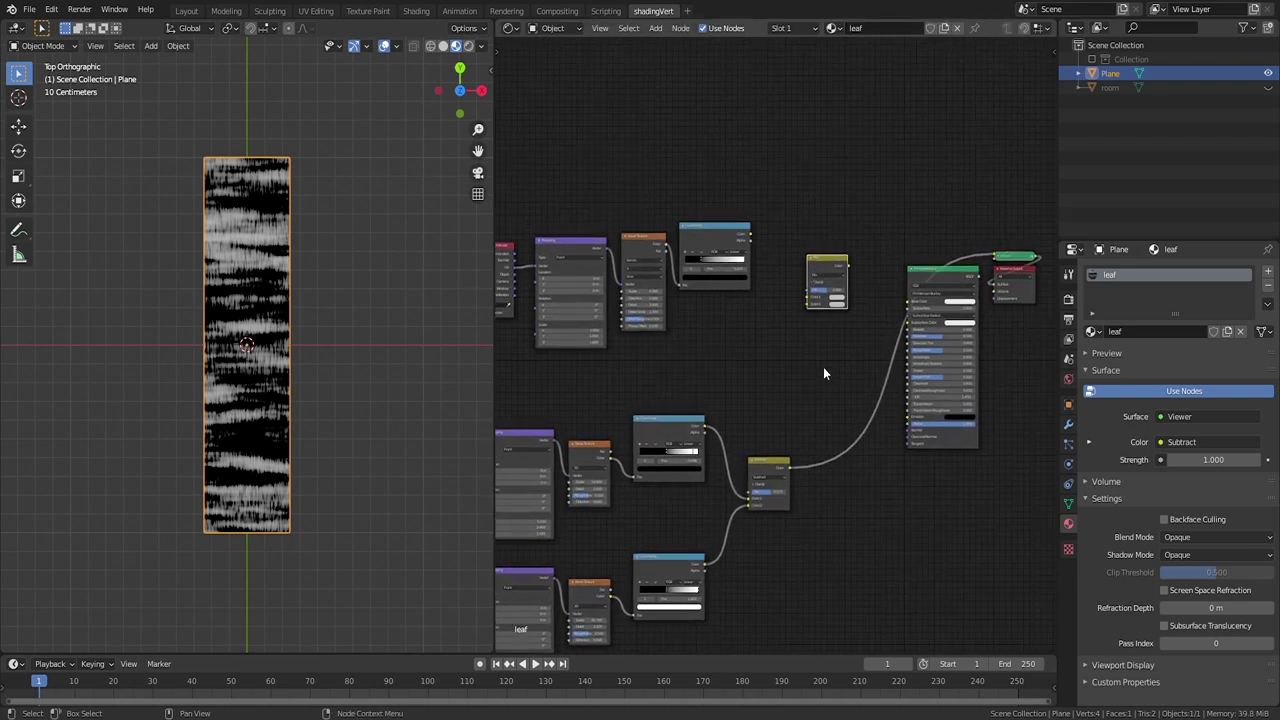
Step: Reposition the noise nodes beneath the wave nodes, connect the wave ColorRamp to the new mix's Fac, and preview it
scroll(787, 362, "down", 2)
left_click_drag(516, 388, 790, 545)
scroll(742, 376, "up", 4)
left_click_drag(742, 193, 819, 268)
left_click(836, 245, "ctrl+shift")
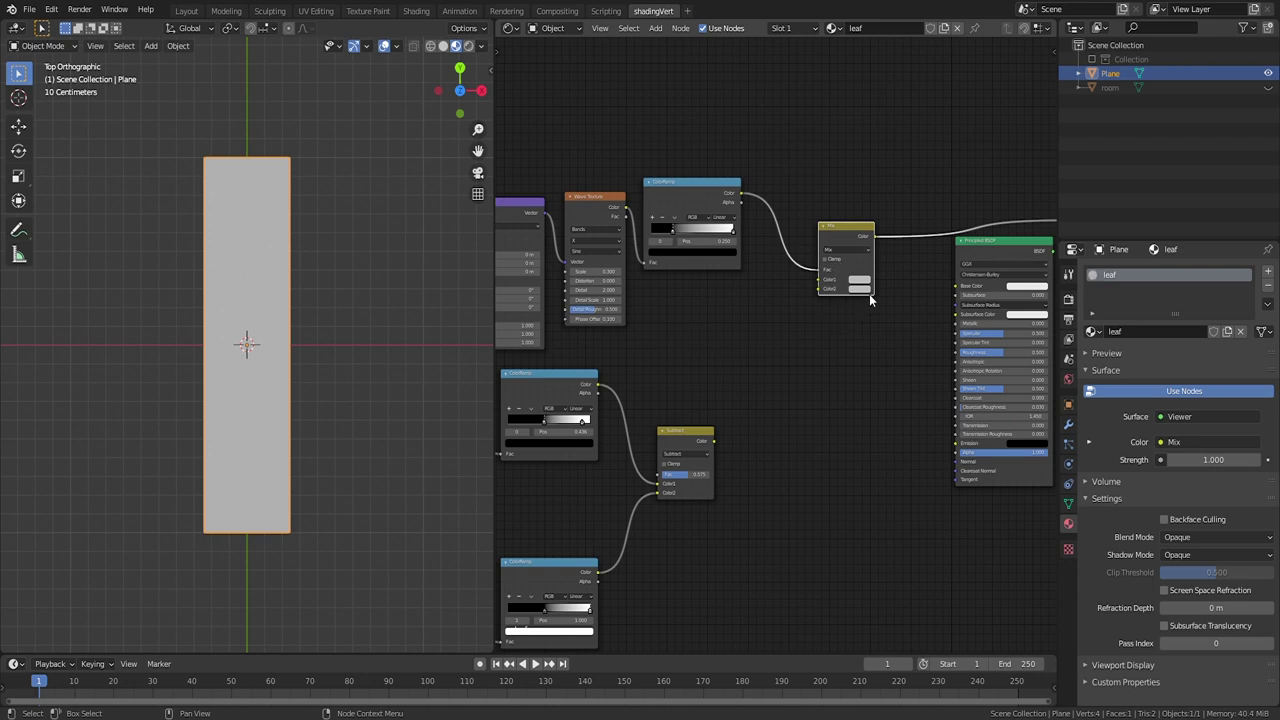
Step: Set the new mix's Color1 to a yellow tone and connect the Subtract output to its Color2
left_click(858, 284)
left_click(865, 198)
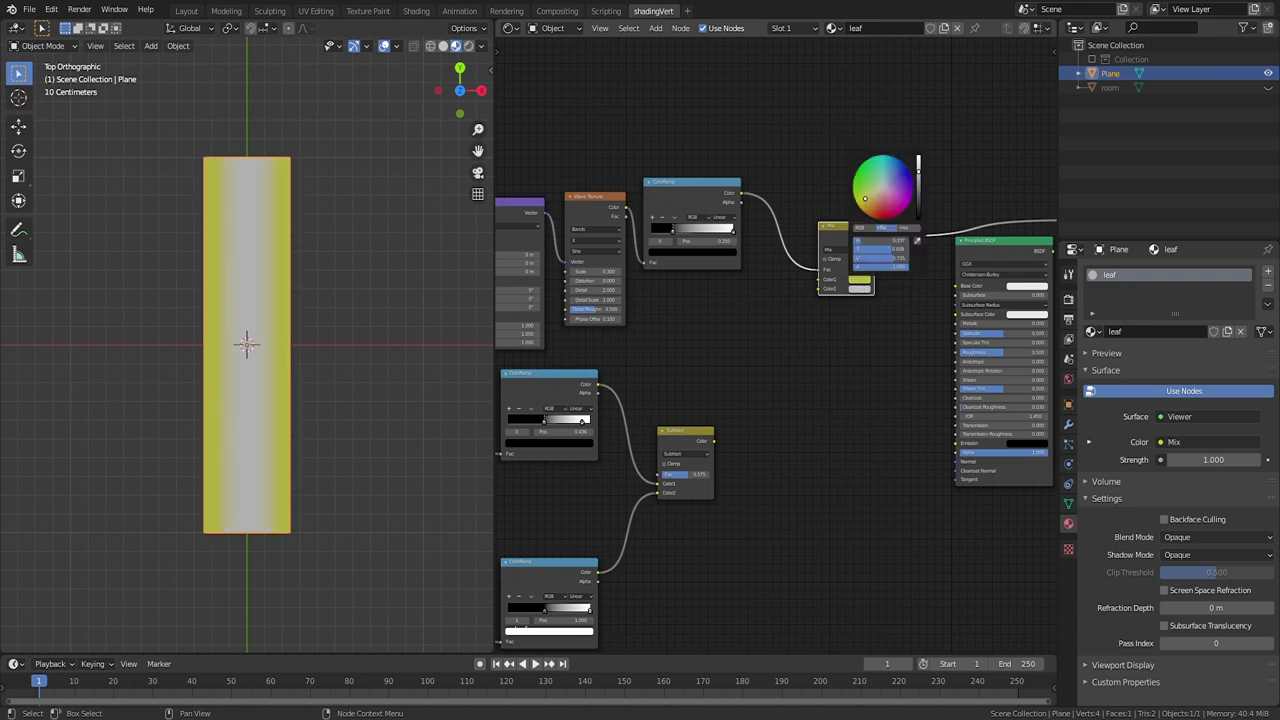
left_click_drag(713, 440, 819, 289)
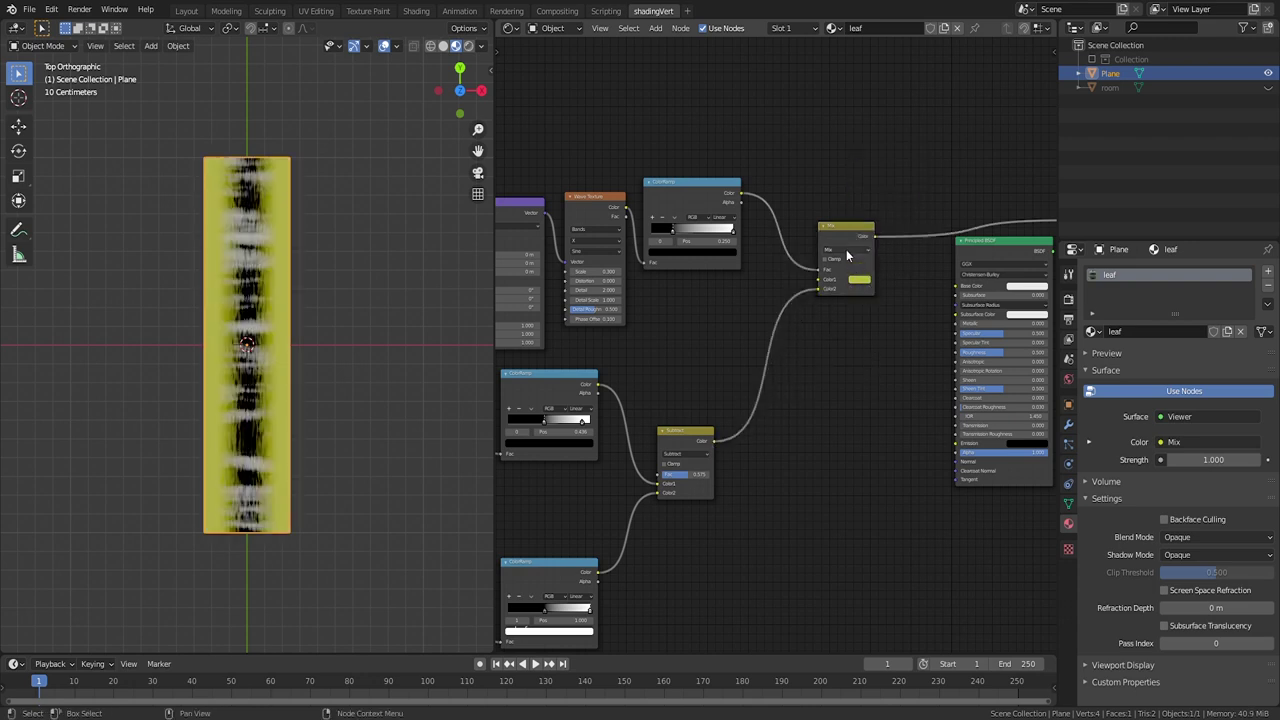
Step: Widen the light area of the wave ColorRamp, moving the black stop to the start and the white stop to 0.432
middle_click_drag(732, 323, 778, 331)
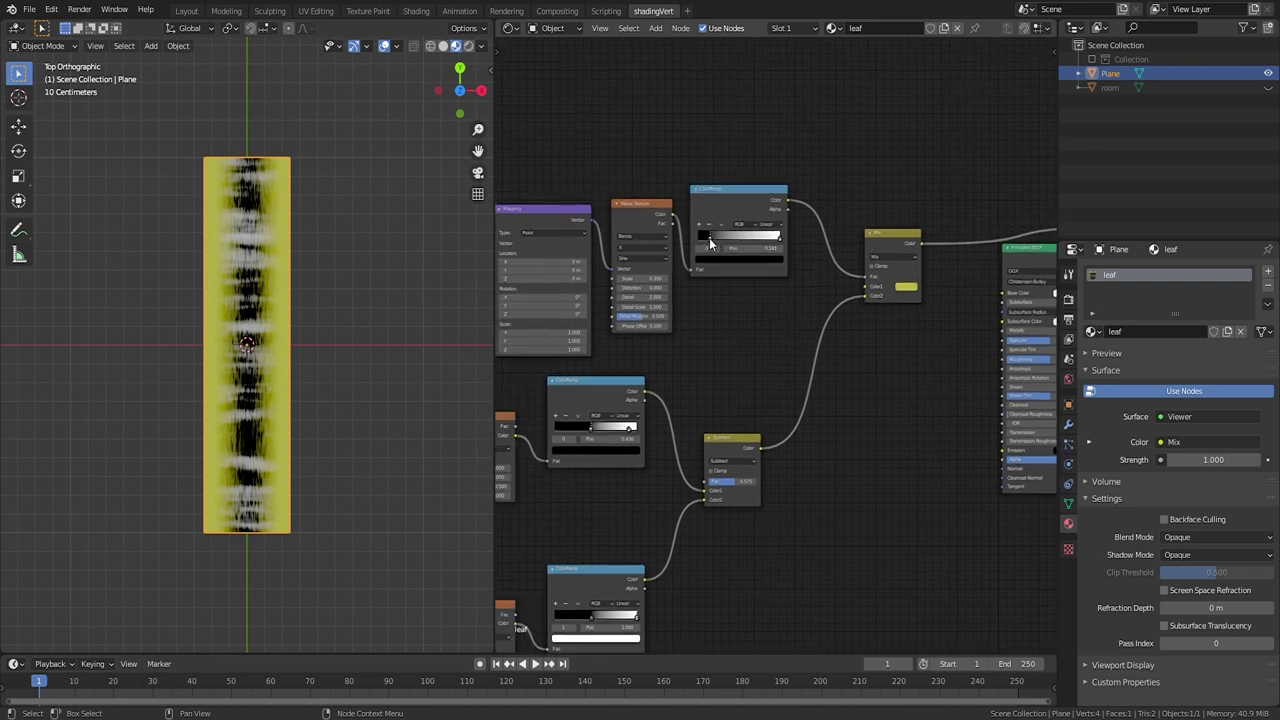
left_click_drag(709, 238, 698, 242)
middle_click_drag(700, 338, 764, 362)
left_click_drag(844, 263, 796, 265)
middle_click_drag(817, 505, 772, 460)
Step: Insert a ColorRamp node between the Subtract node and the mix's Color2
key("shift+a")
mouse_move(838, 406)
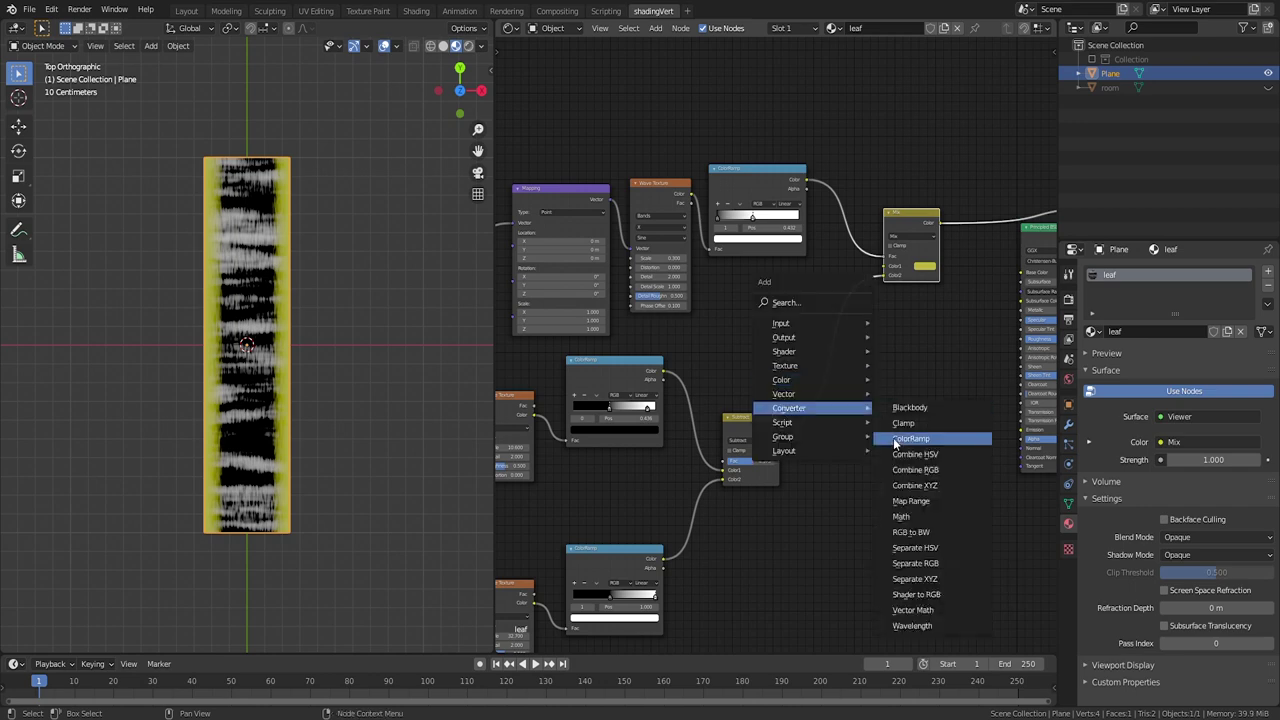
left_click(903, 440)
left_click(838, 362)
Step: Colour the inserted ramp from a dark green first stop to a light green last stop
scroll(848, 447, "up", 8)
middle_click_drag(868, 440, 722, 407)
left_click(740, 428)
left_click_drag(833, 311, 832, 299)
left_click_drag(756, 252, 749, 252)
left_click(864, 388)
left_click(800, 428)
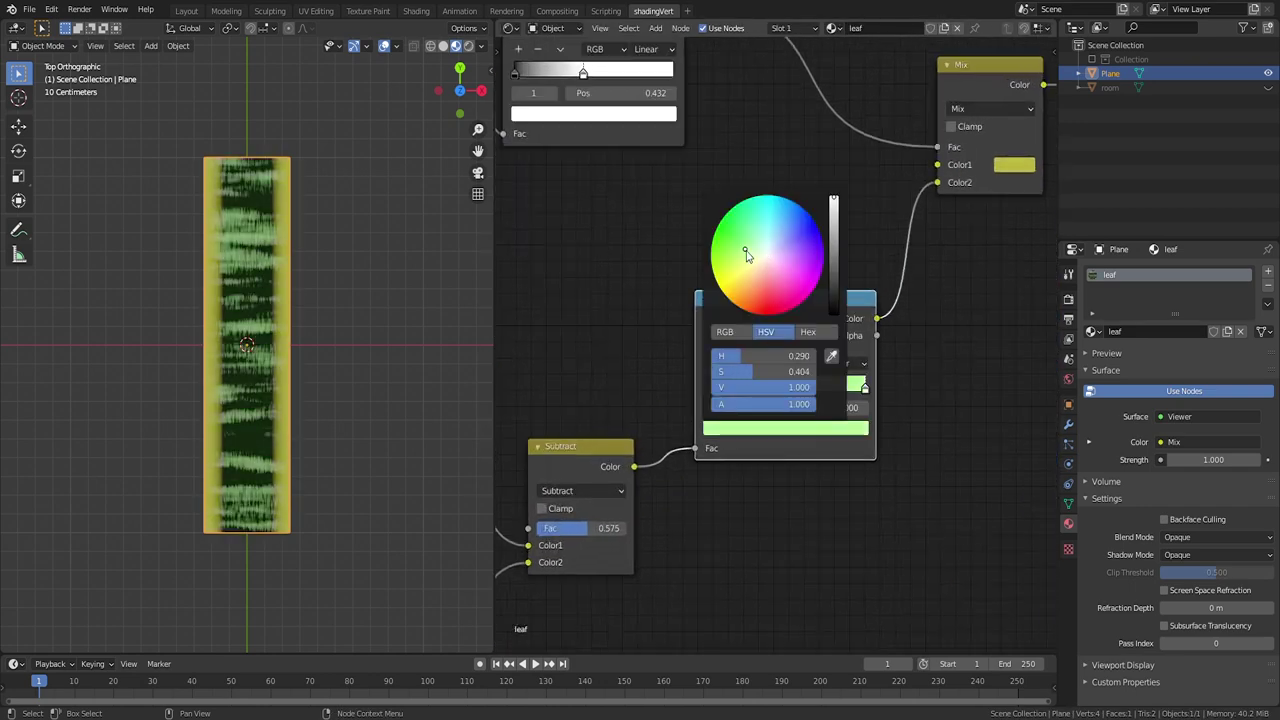
Step: Change the mix's Color1 to a deep yellow-green (H 0.209, S 0.904, V 0.560) and shift the mix node up and away from the shader
scroll(574, 544, "down", 2)
left_click(896, 267)
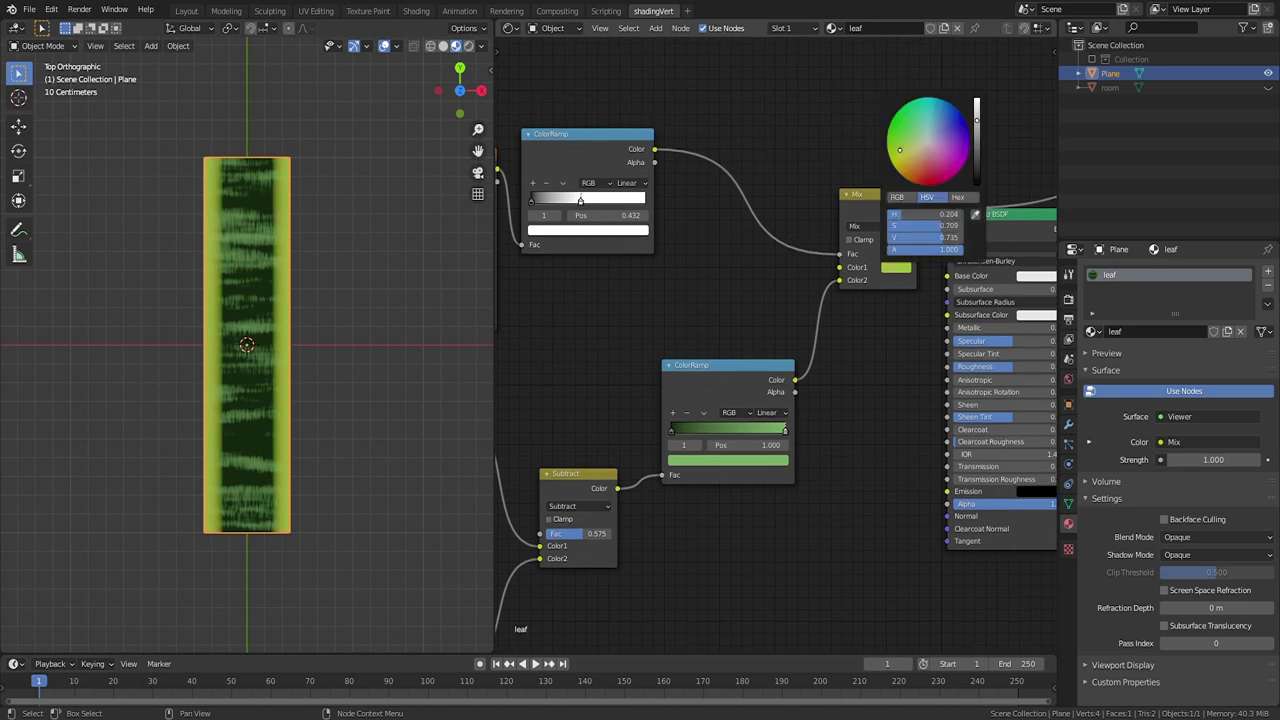
left_click_drag(977, 120, 977, 136)
left_click_drag(870, 197, 800, 154)
left_click(826, 224)
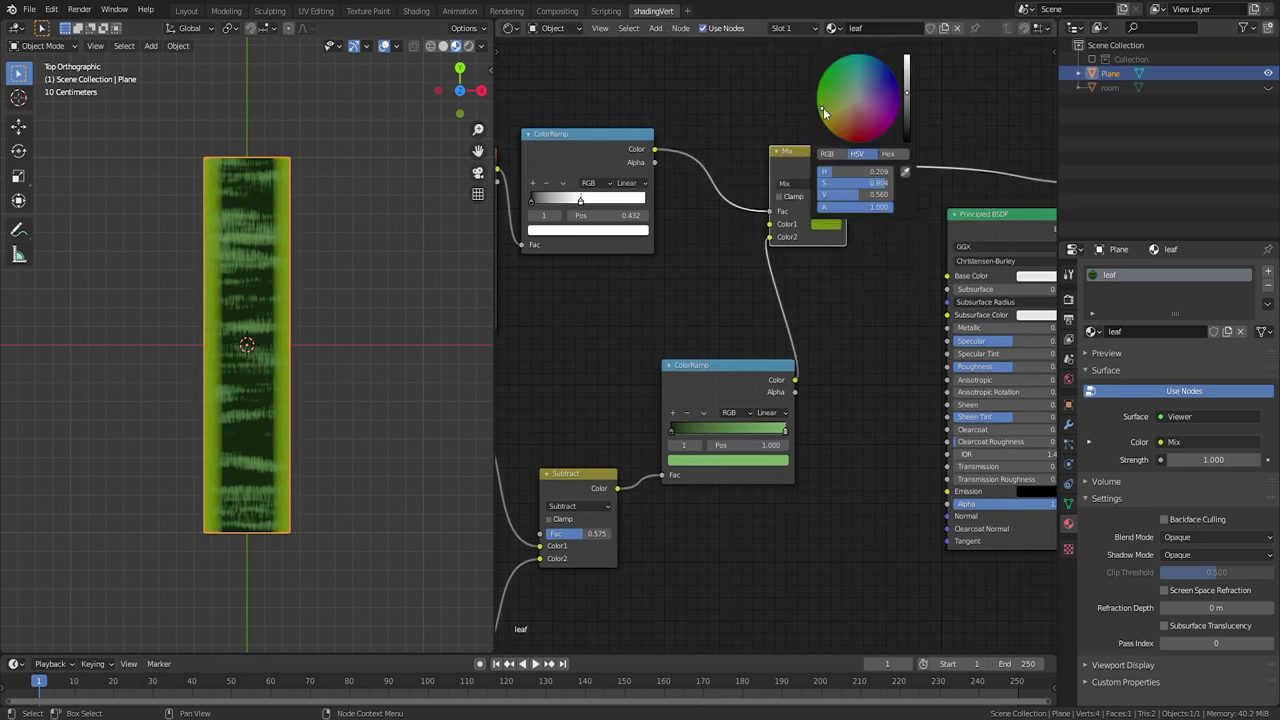
Step: Connect the mix to the Principled BSDF's Base Color with Specular at 0, and lighten the mix's Color1 to a softer yellow-green
scroll(780, 340, "down", 3)
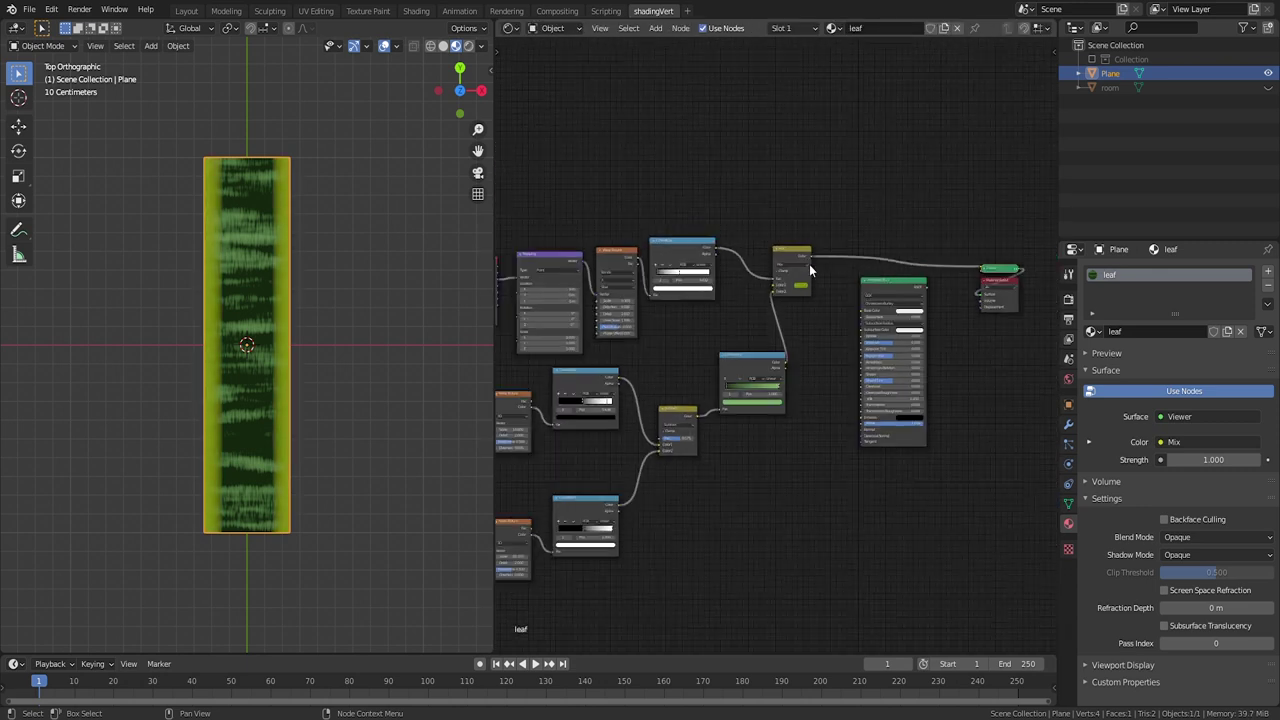
left_click(893, 290)
left_click(896, 292, "ctrl+shift")
scroll(792, 421, "up", 4)
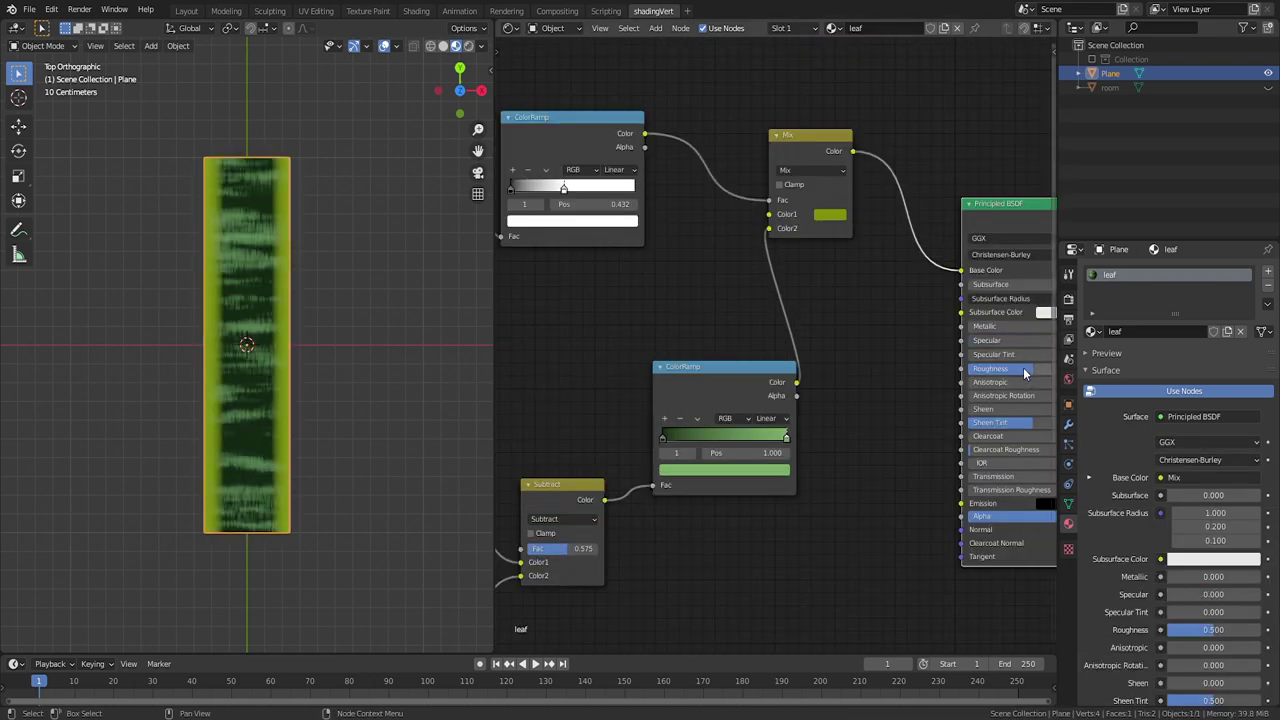
left_click(830, 214)
scroll(830, 280, "down", 5)
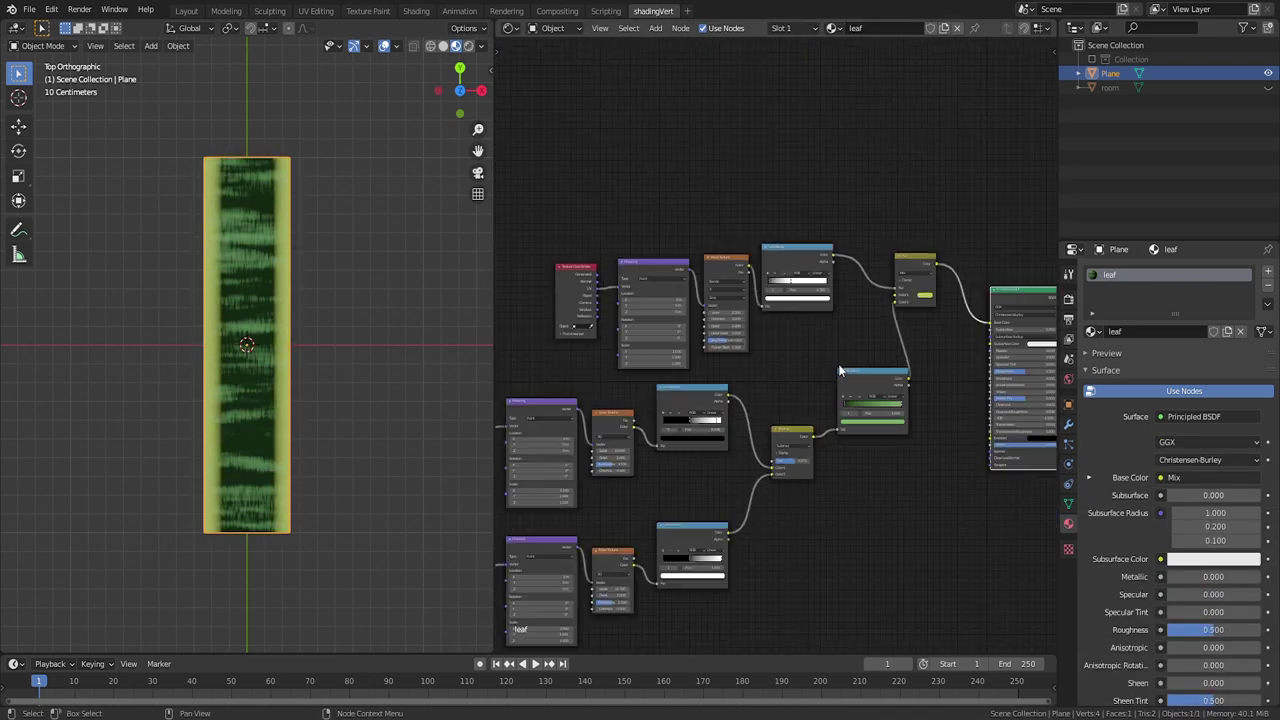
Step: Group all the colour texture nodes in a frame and move the frame above the Principled BSDF's level
left_click_drag(531, 256, 829, 505)
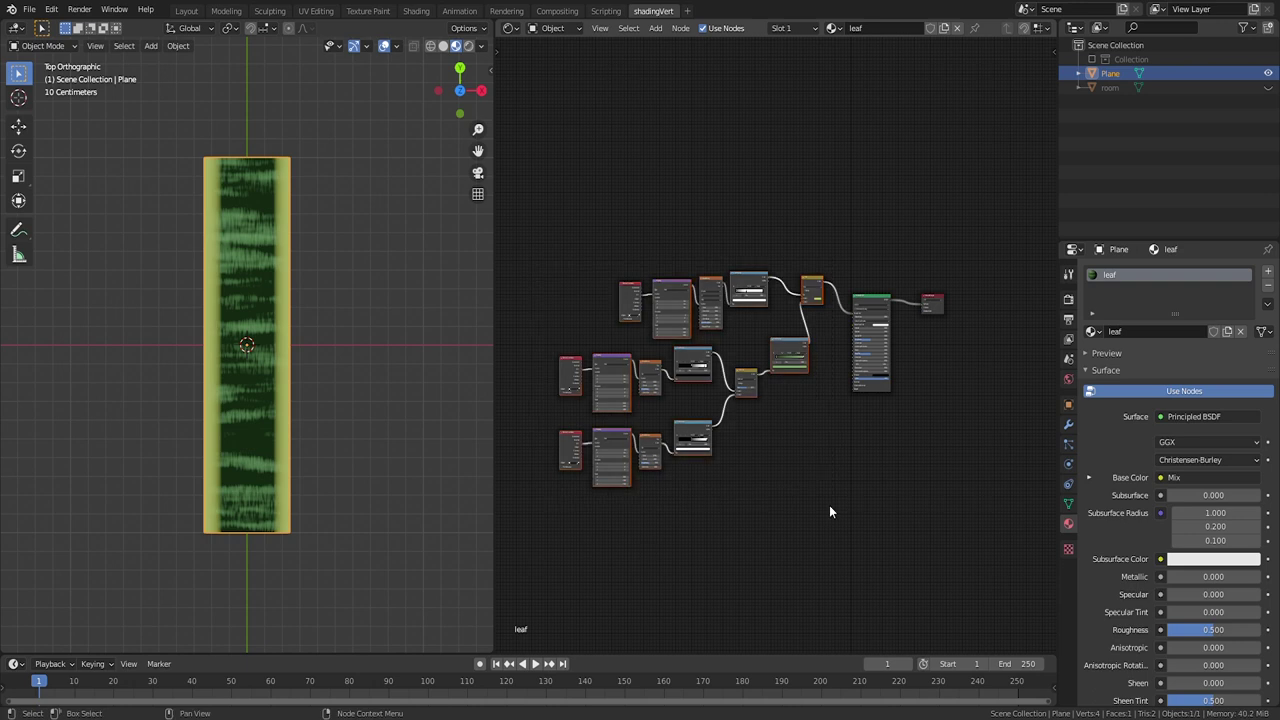
key("ctrl+j")
key("g")
left_click(776, 348)
scroll(776, 348, "down", 1)
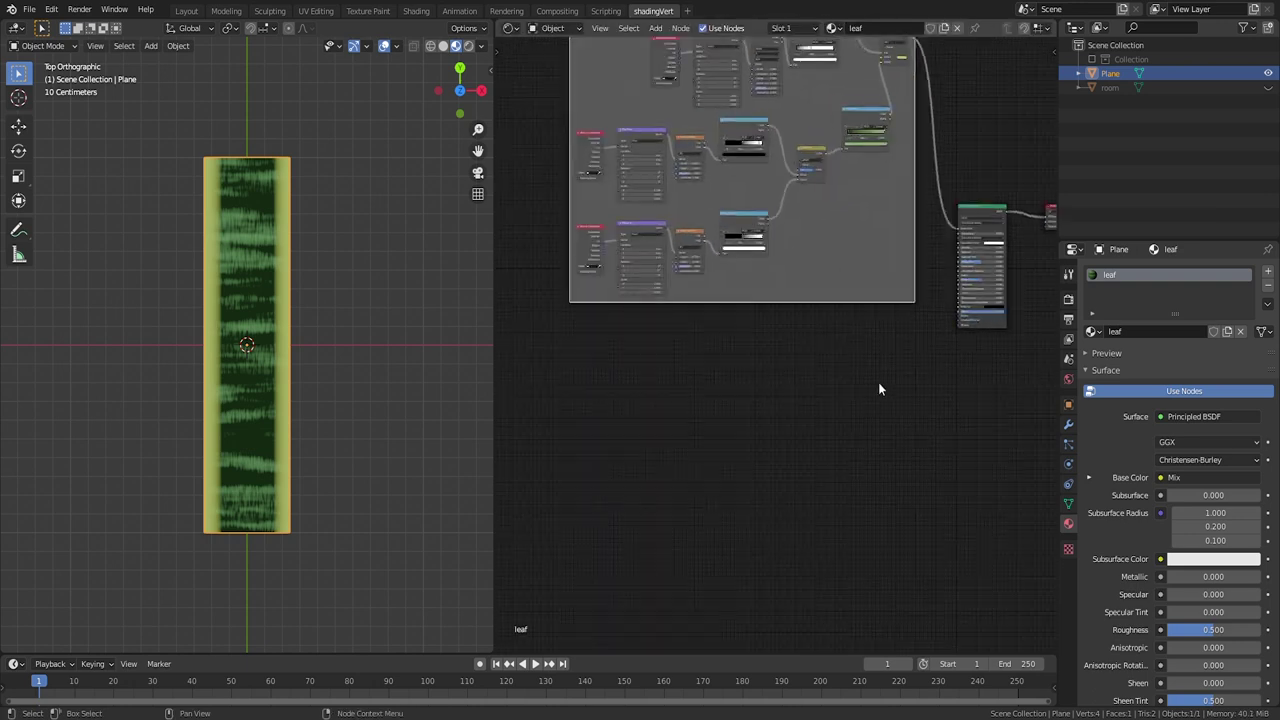
Step: Add a Noise Texture and a ColorRamp node below the frame
scroll(860, 389, "up", 1)
key("shift+a")
mouse_move(692, 336)
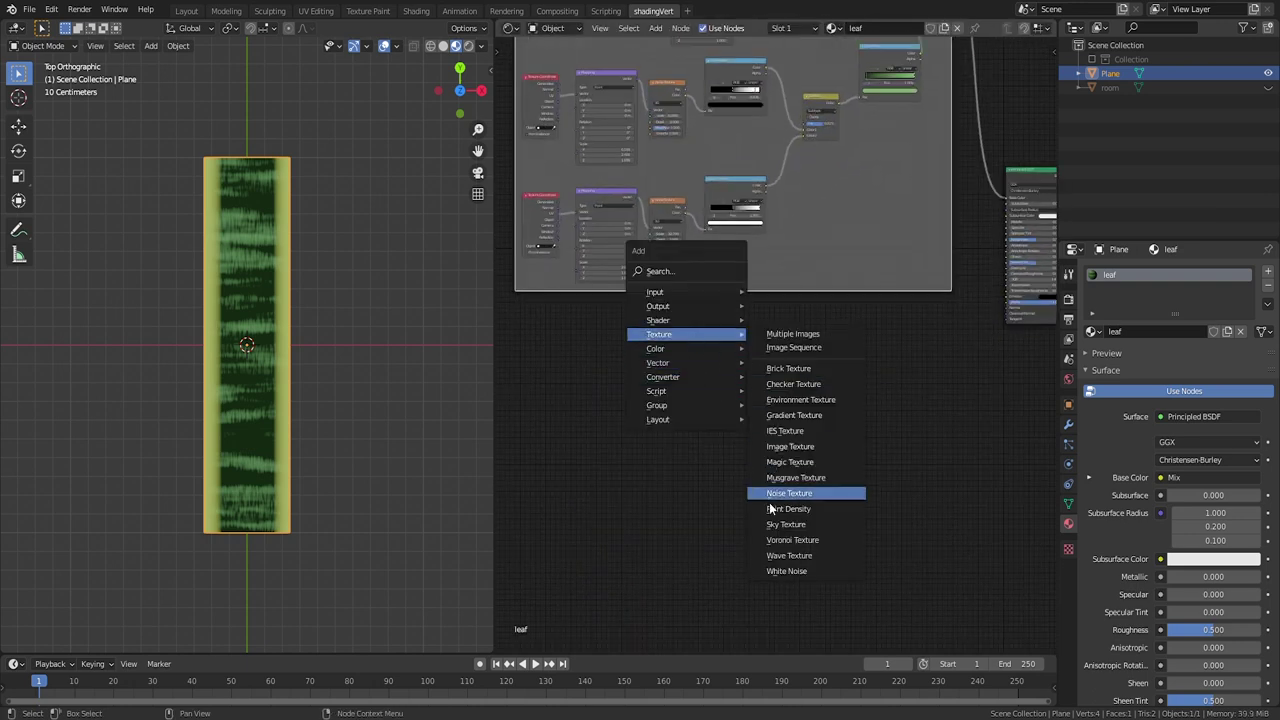
left_click(780, 494)
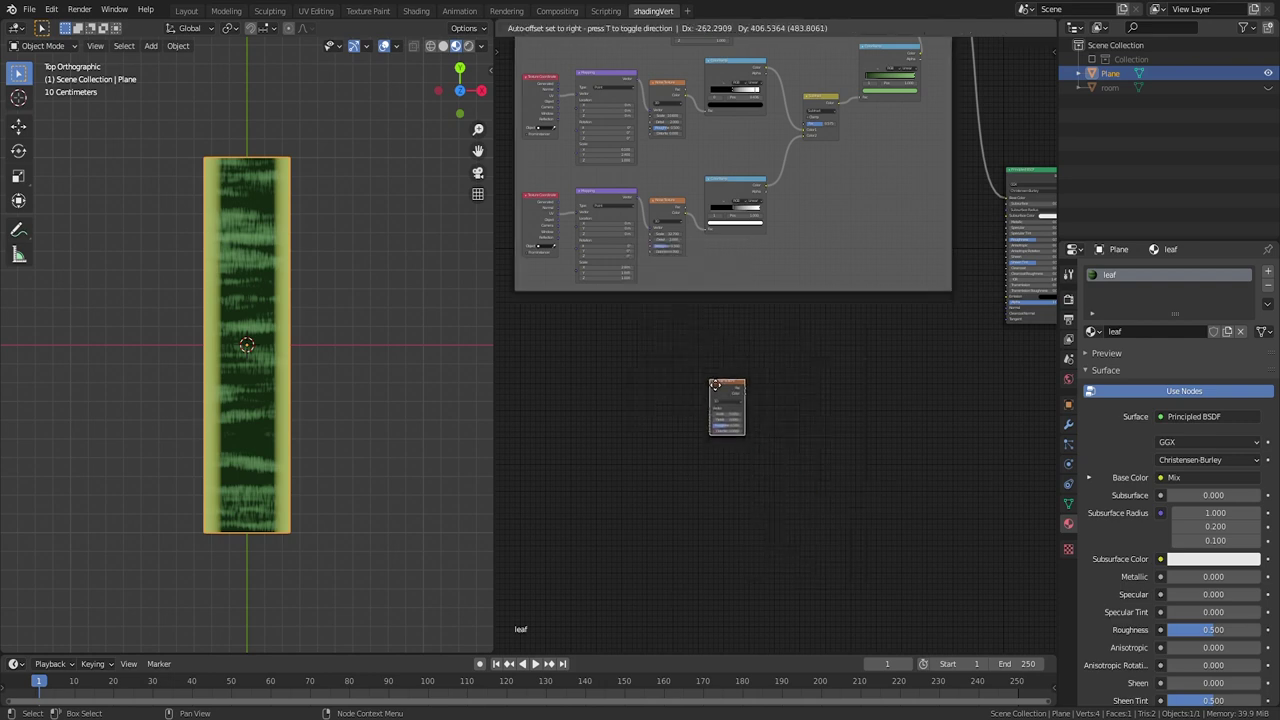
left_click(735, 372)
key("shift+a")
left_click(850, 450)
left_click(800, 358)
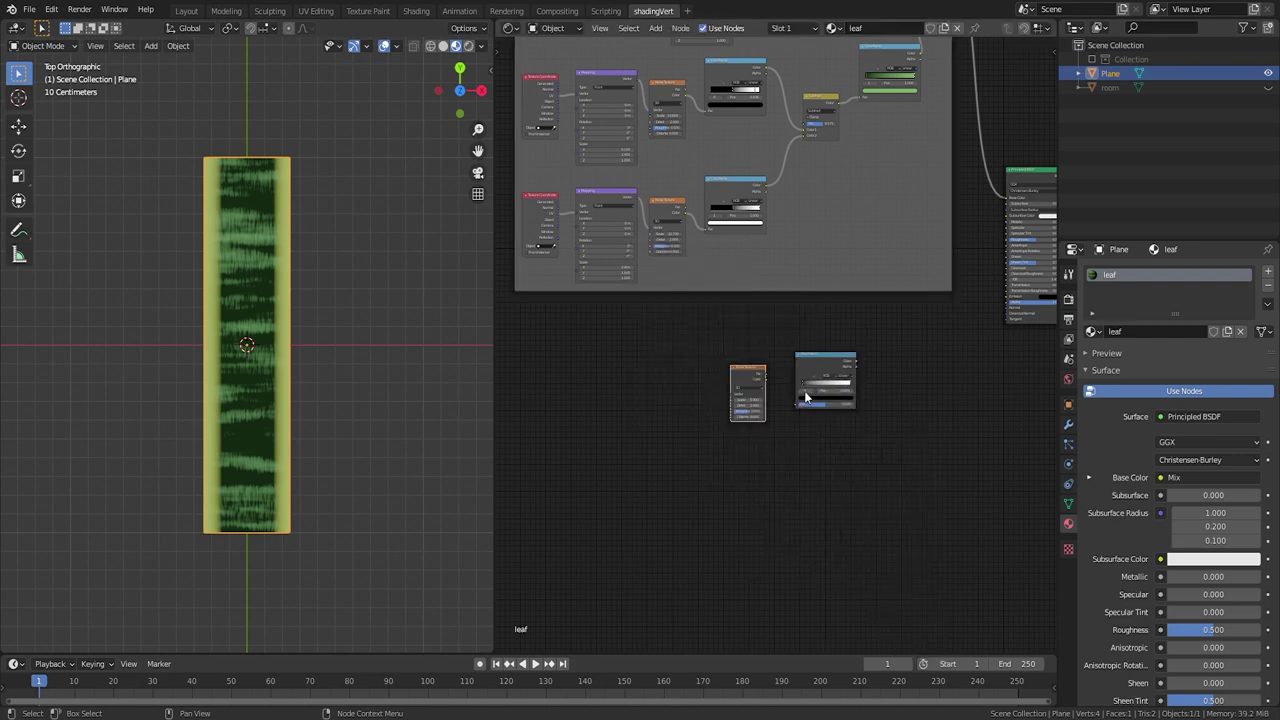
Step: Connect the new noise's Color to its ColorRamp, preview it, and drive the noise with UV coordinates through a Mapping node
left_click_drag(794, 403, 766, 380)
left_click(822, 358, "ctrl+shift")
scroll(777, 348, "up", 5)
key("ctrl+t")
left_click_drag(557, 401, 587, 400)
left_click(747, 464)
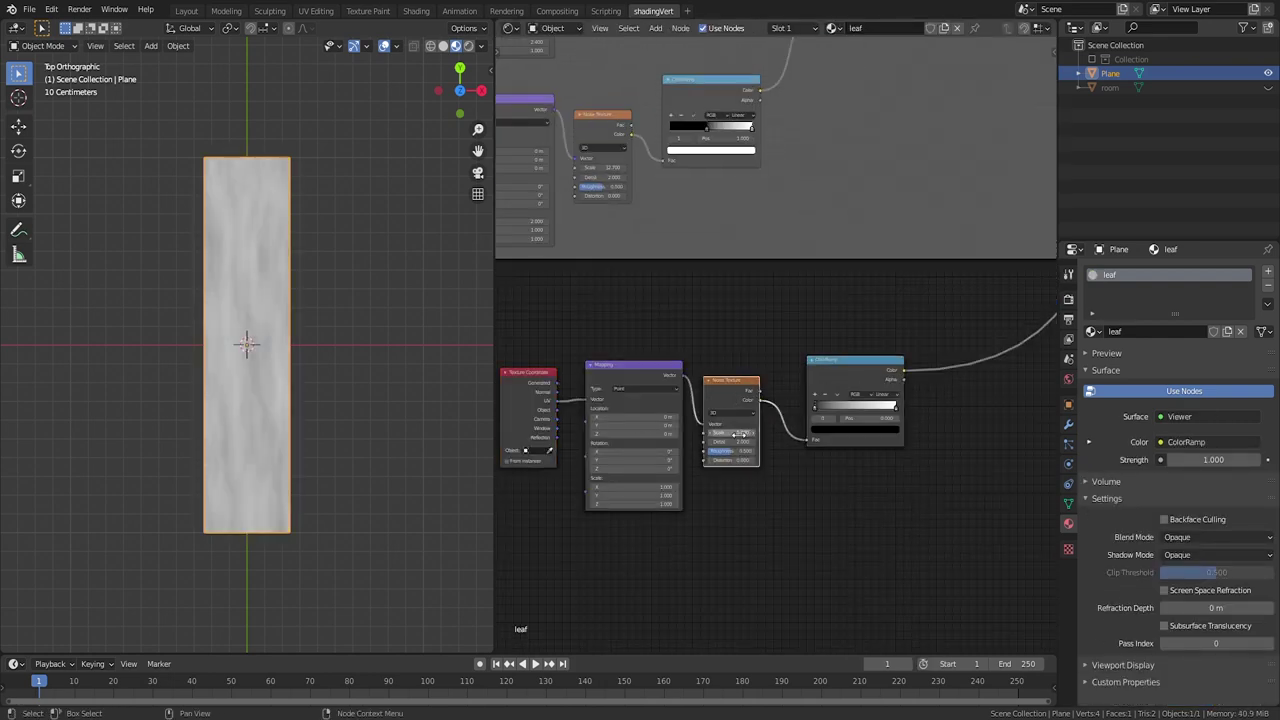
Step: Raise the noise scale, lower the mapping's Y scale, and tighten the ramp with its black stop at 0.464 for lengthwise streaks
left_click_drag(739, 434, 818, 434)
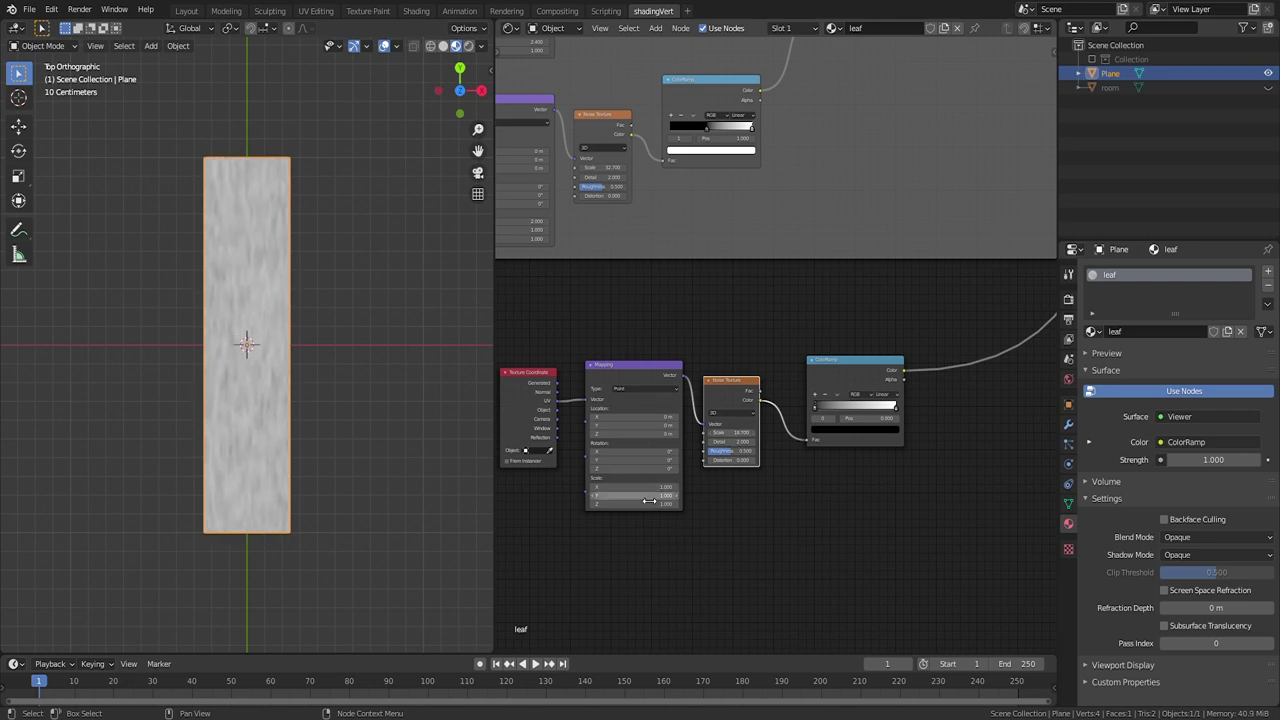
left_click_drag(650, 497, 608, 497)
mouse_move(818, 410)
left_mouse_down()
mouse_move(886, 408)
mouse_move(841, 410)
mouse_move(854, 408)
left_mouse_up()
Step: Add a Bump node between the streak ColorRamp and the Principled BSDF
scroll(934, 415, "down", 8)
middle_click_drag(955, 385, 863, 407)
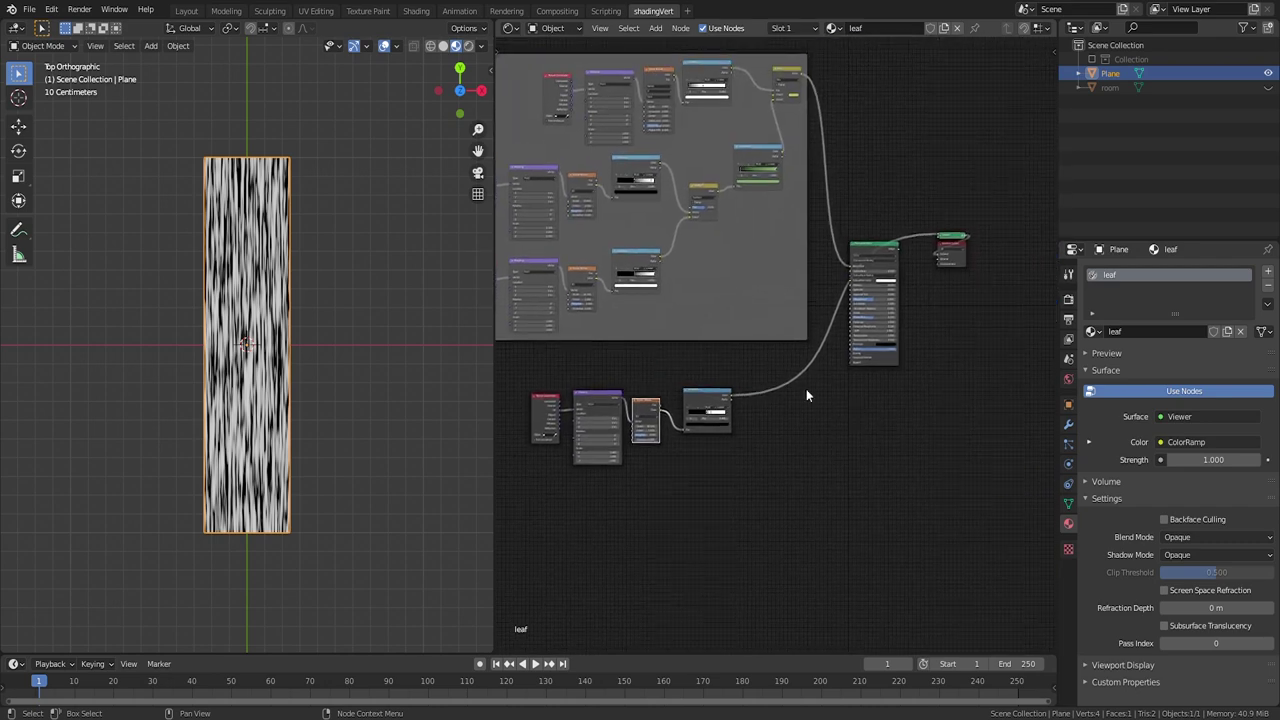
key("shift+a")
mouse_move(729, 377)
left_click(880, 365)
left_click(800, 378)
Step: Wire the streak ColorRamp through the Bump's Height into the shader's Normal with reduced strength, and preview the Principled BSDF
scroll(960, 412, "up", 5)
left_click_drag(946, 424, 980, 368)
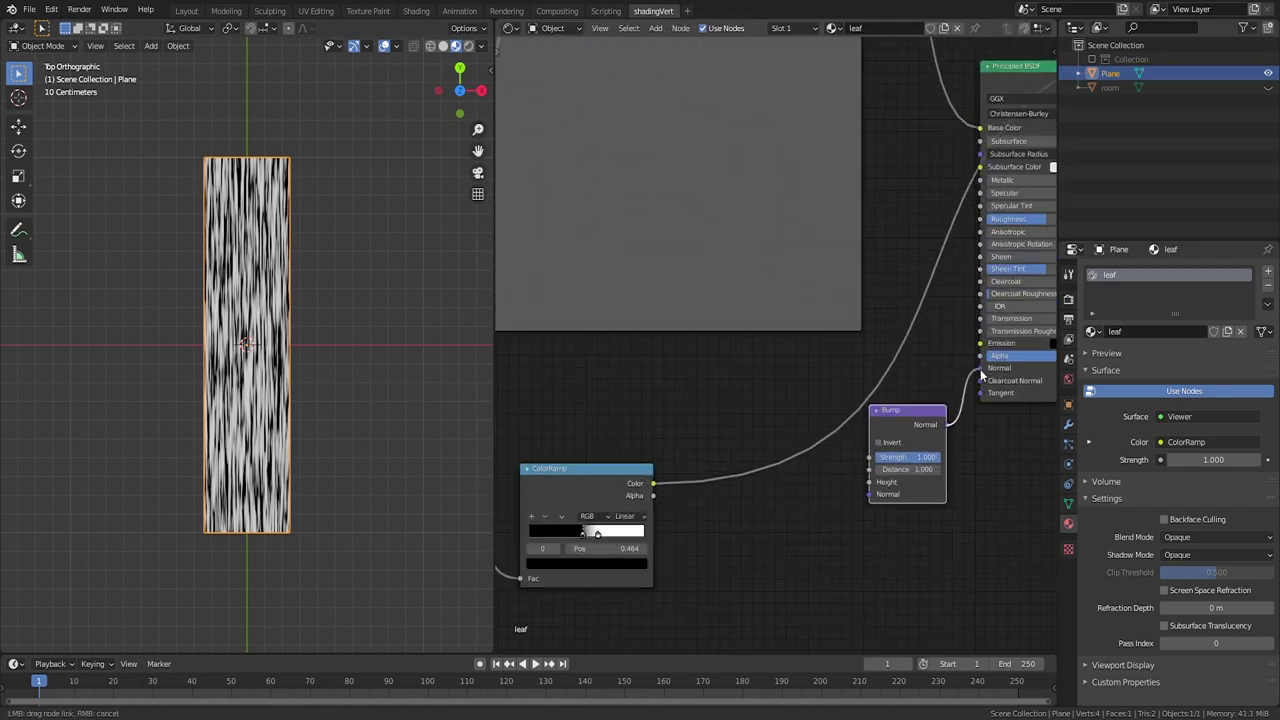
left_click_drag(651, 483, 870, 482)
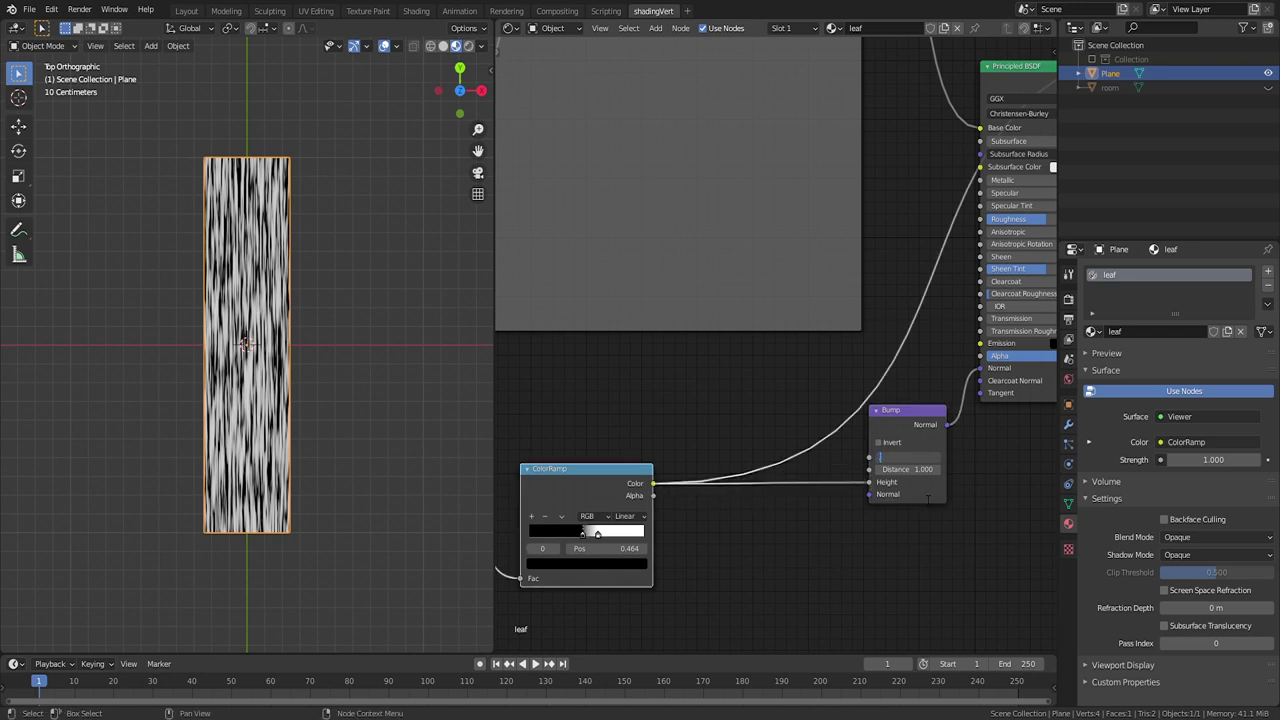
scroll(800, 350, "down", 3)
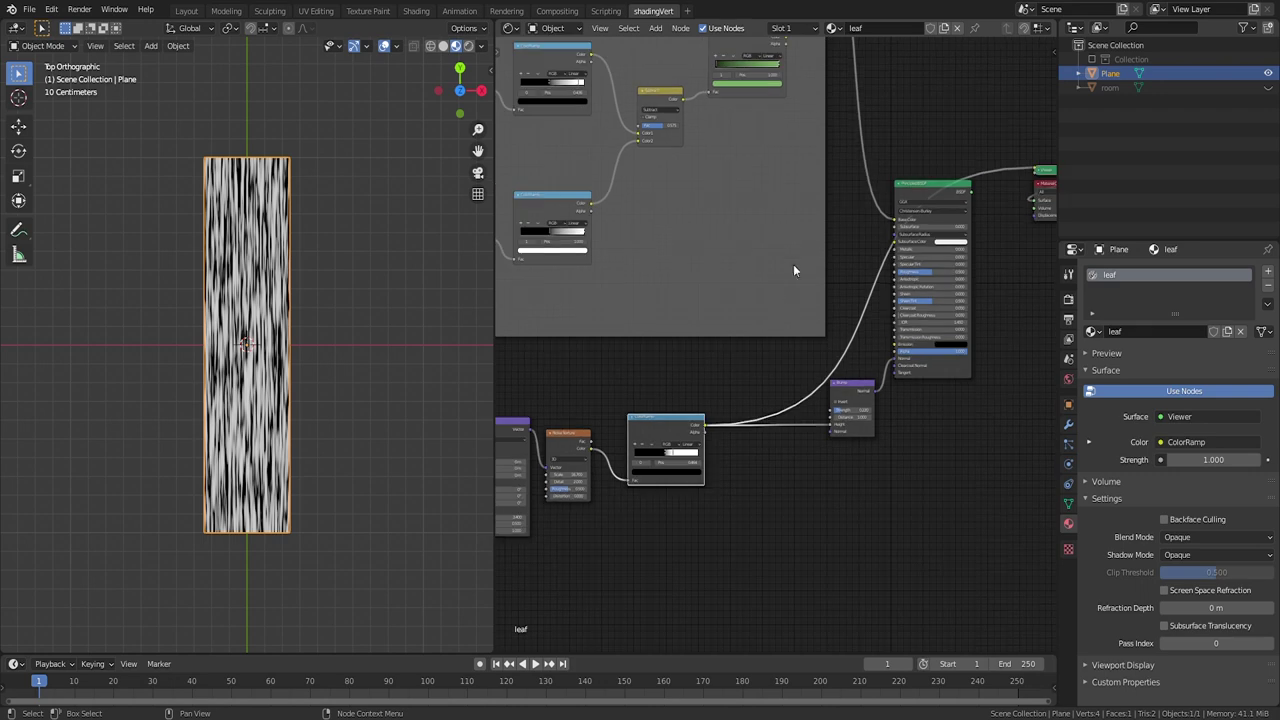
left_click(908, 188)
left_click(908, 188, "ctrl+shift")
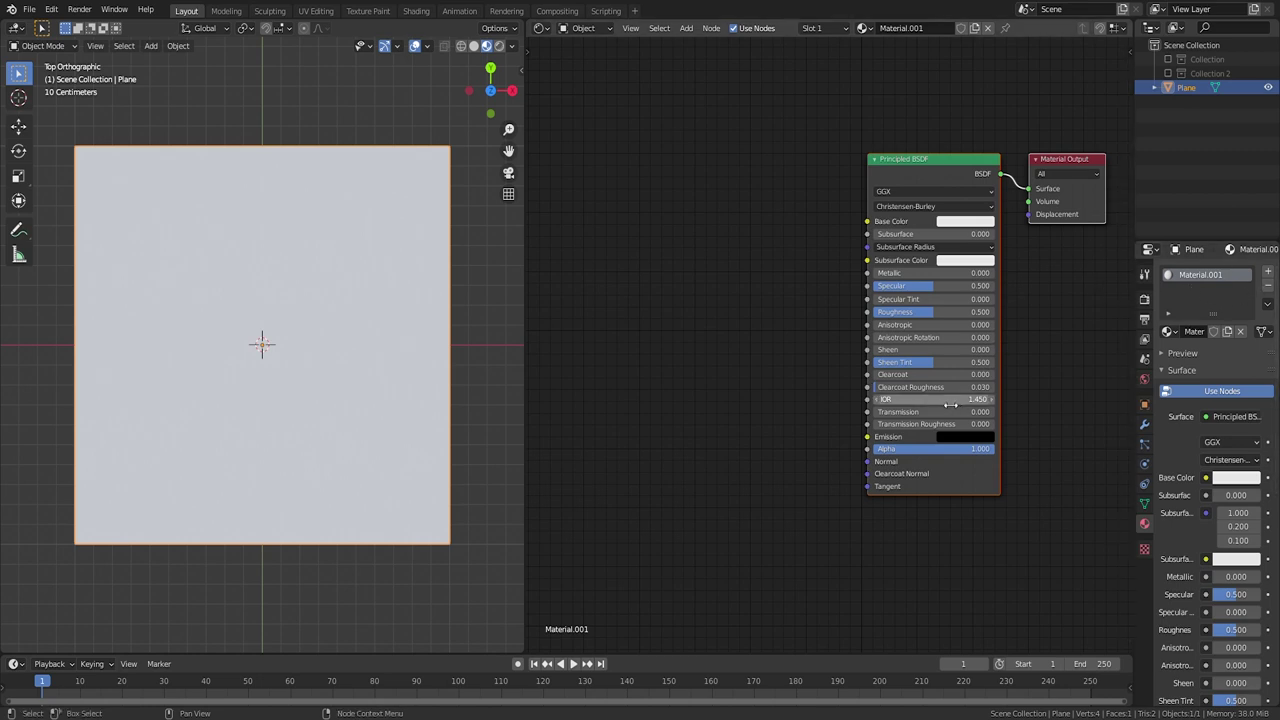
Step: Assign the existing stripes material to the square plane
left_click(1170, 331)
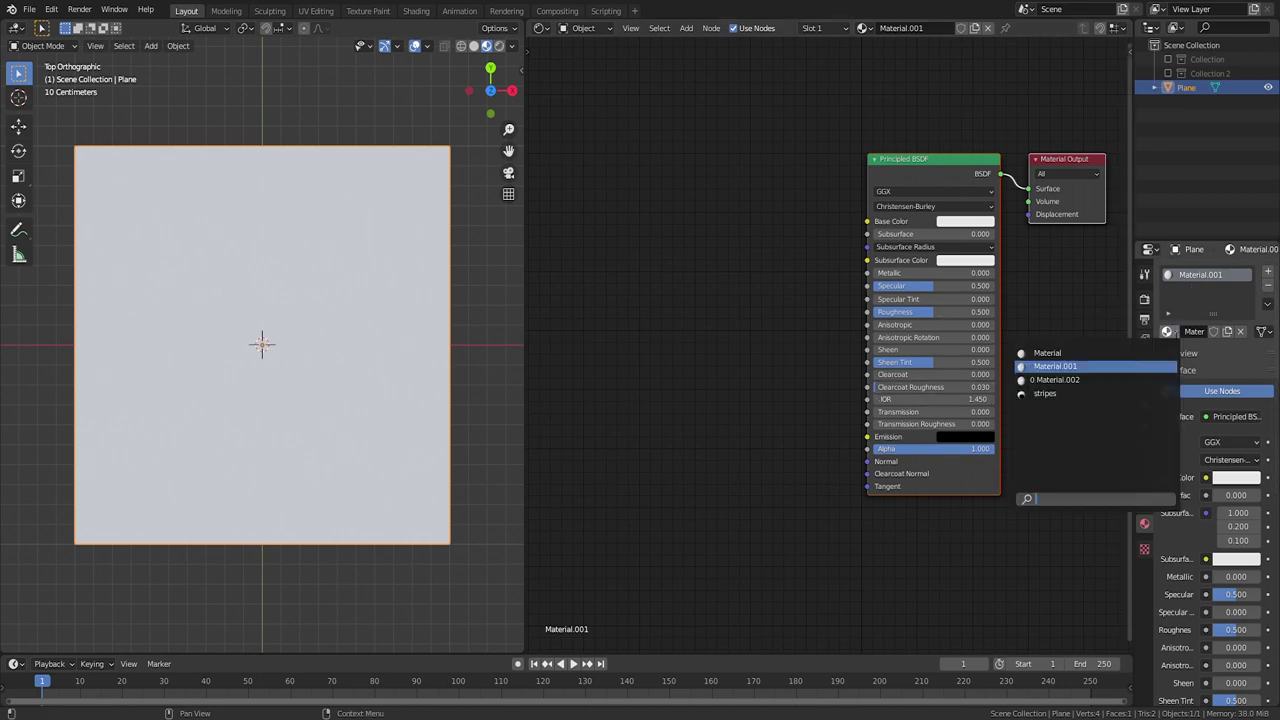
left_click(1122, 394)
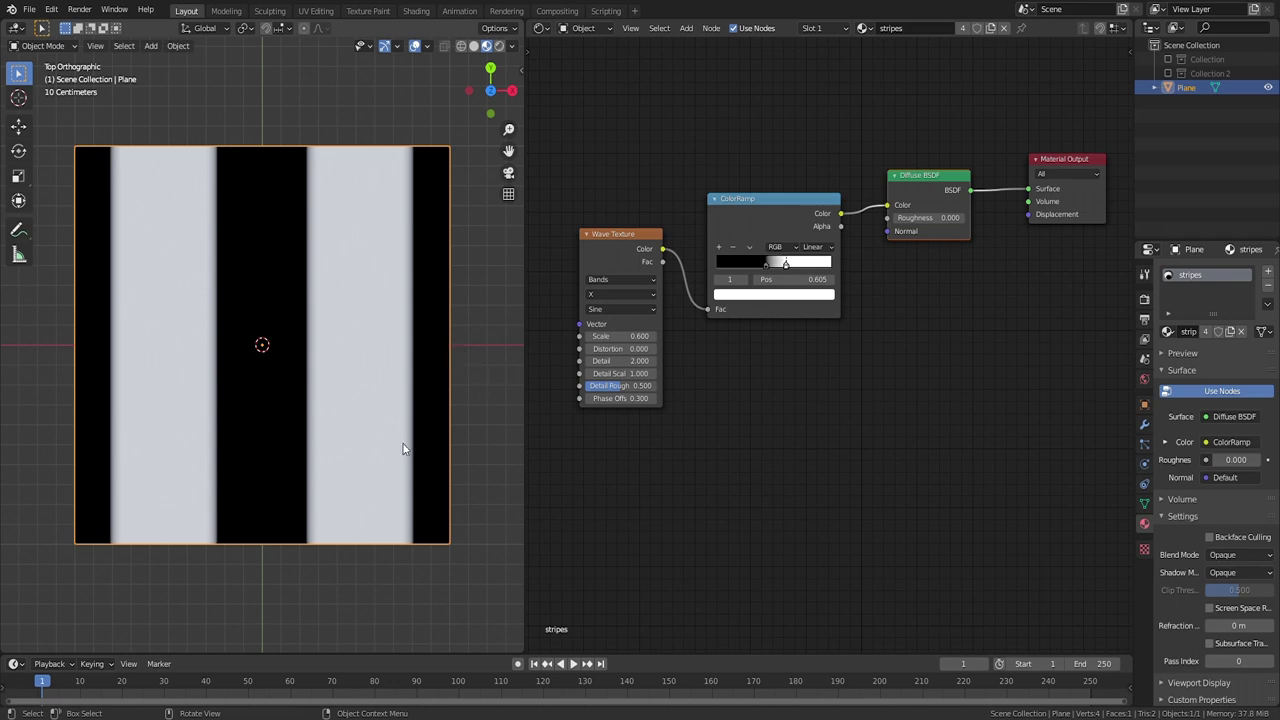
Step: Enter mesh editing on the plane and add six evenly spaced horizontal loop cuts
scroll(401, 446, "down", 2)
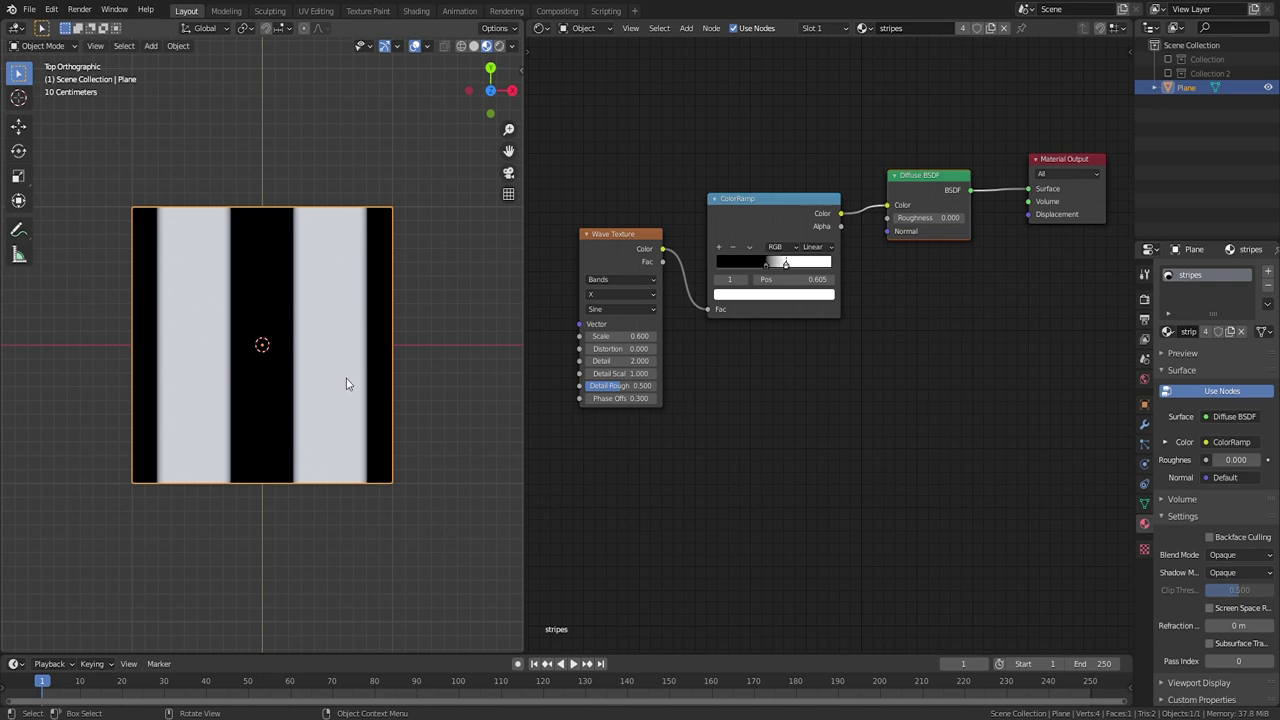
key("Tab")
key("ctrl+r")
scroll(382, 285, "up", 5)
left_click(387, 275)
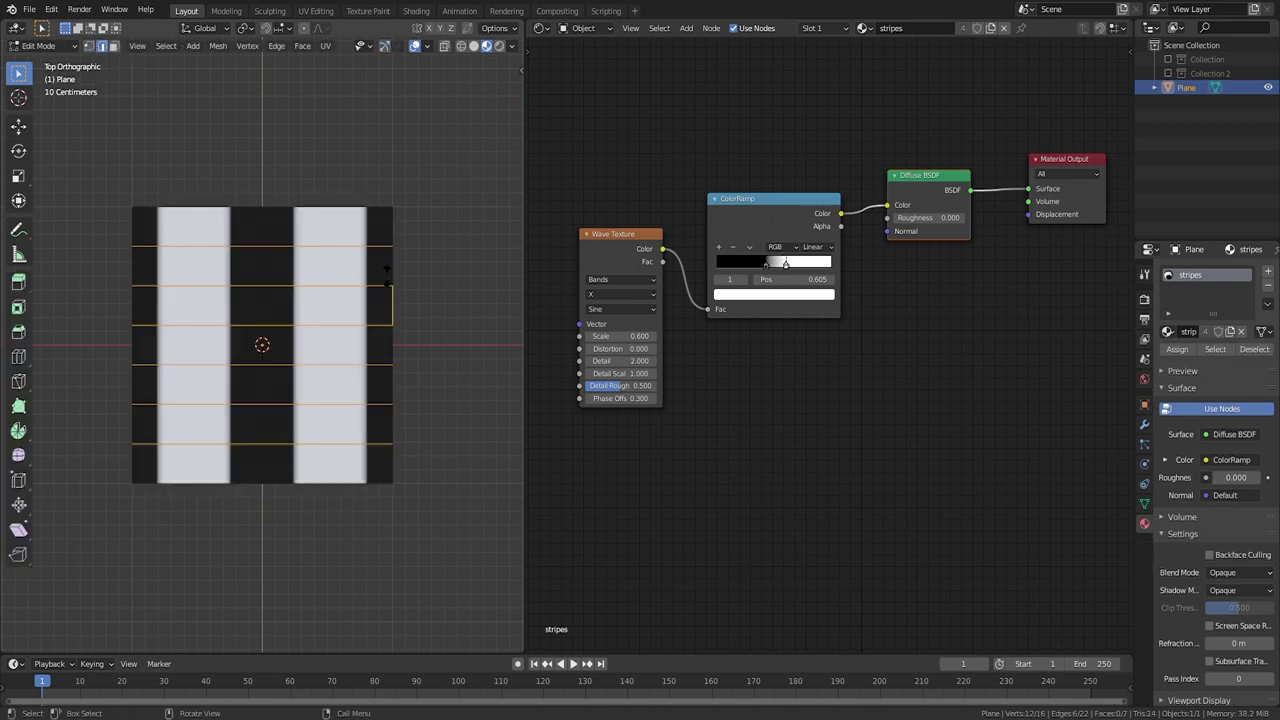
right_click(380, 268)
Step: Add five evenly spaced vertical loop cuts to the plane
key("ctrl+r")
scroll(331, 228, "up", 4)
left_click(331, 229)
right_click(331, 230)
Step: Try moving a single vertex on the plane's right edge
scroll(401, 342, "down", 2)
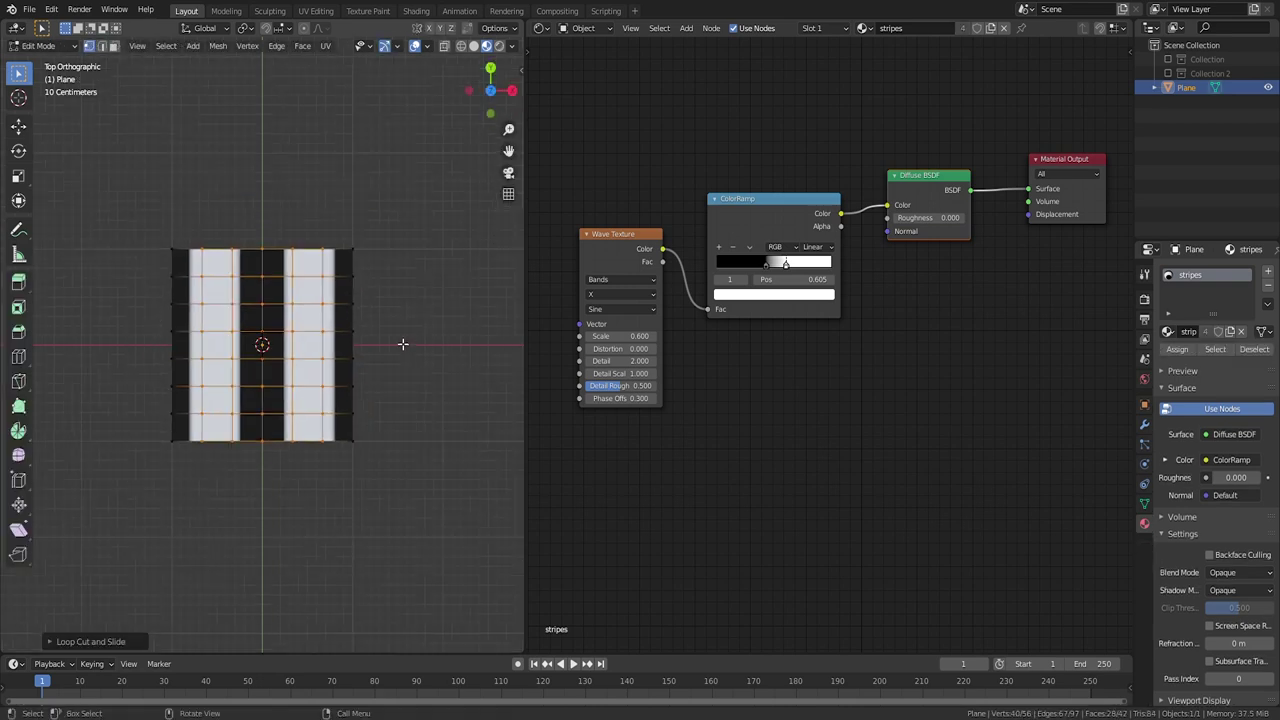
left_click(374, 340)
key("g")
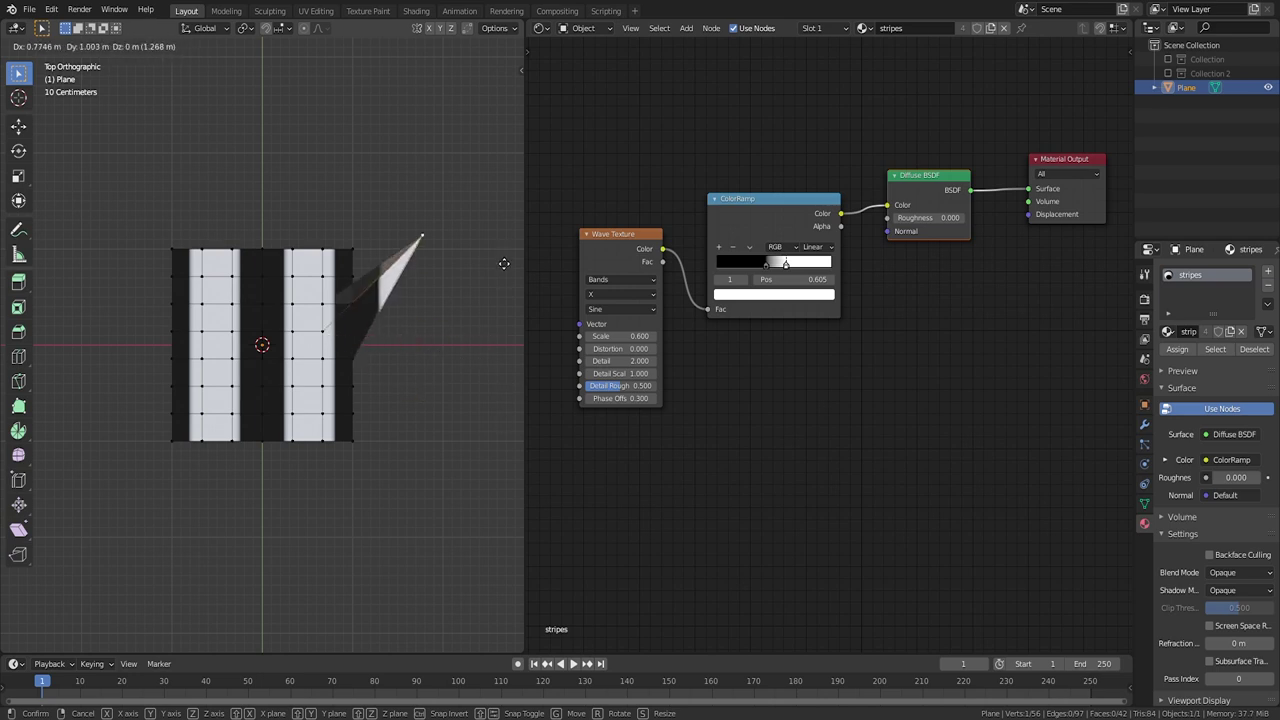
key("Escape")
Step: Try moving the edge vertex with smooth proportional editing at size 2.36, and return to Object Mode
key("g")
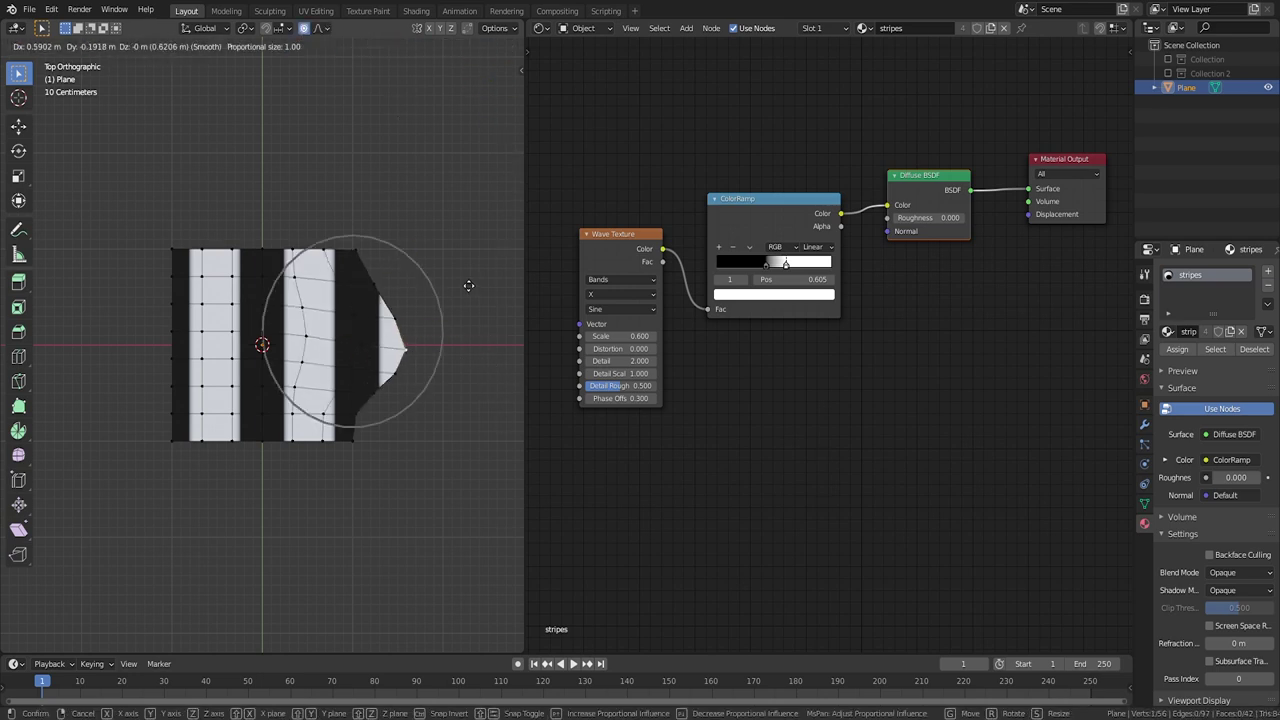
scroll(524, 300, "down", 5)
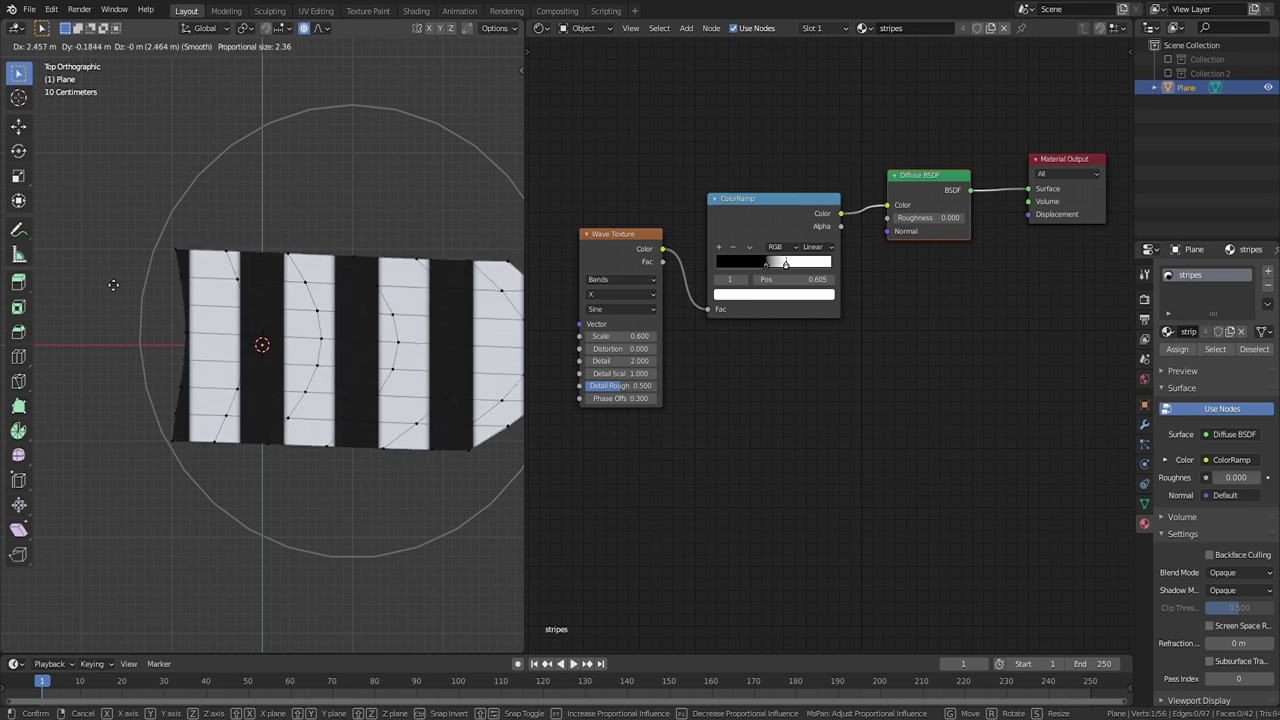
right_click(261, 301)
key("Tab")
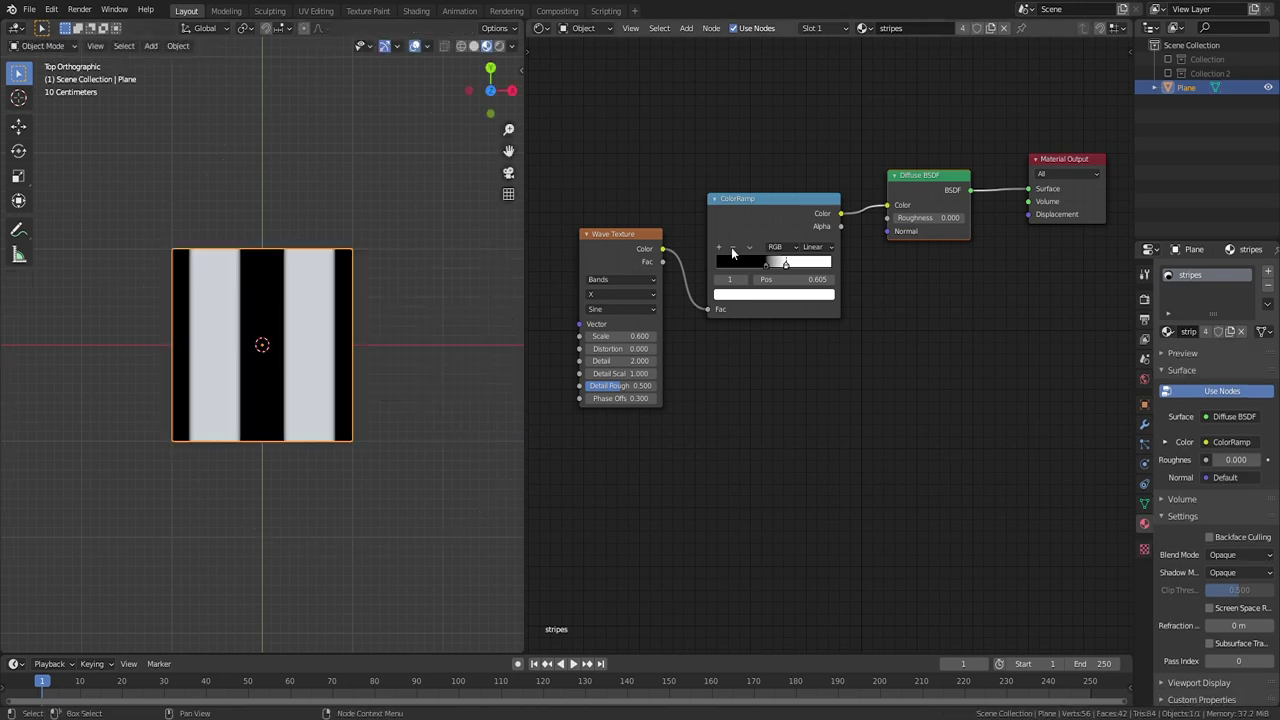
Step: Add Texture Coordinate and Mapping nodes feeding the Wave Texture's vector in the stripes material
middle_click_drag(597, 245, 778, 252)
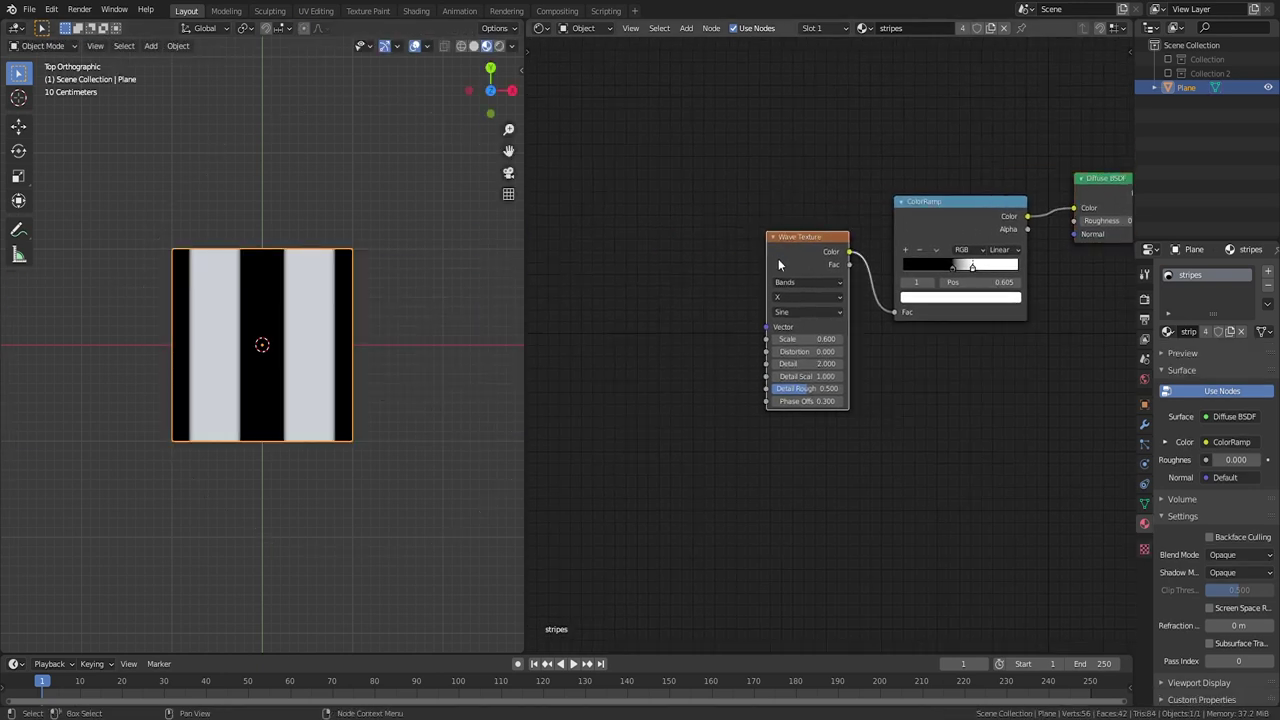
key("ctrl+t")
middle_click_drag(632, 520, 748, 490)
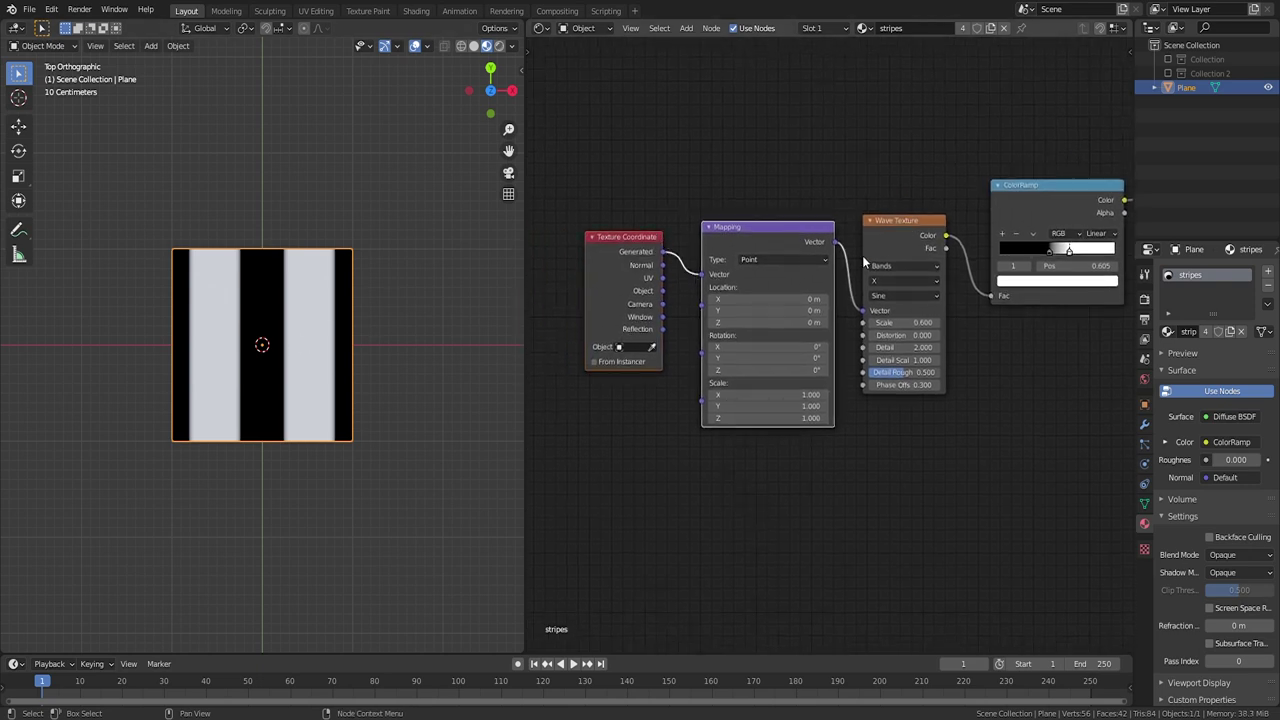
Step: Try moving the plane's edge vertex in Edit Mode with smooth proportional editing, and return to Object Mode
key("Tab")
key("g")
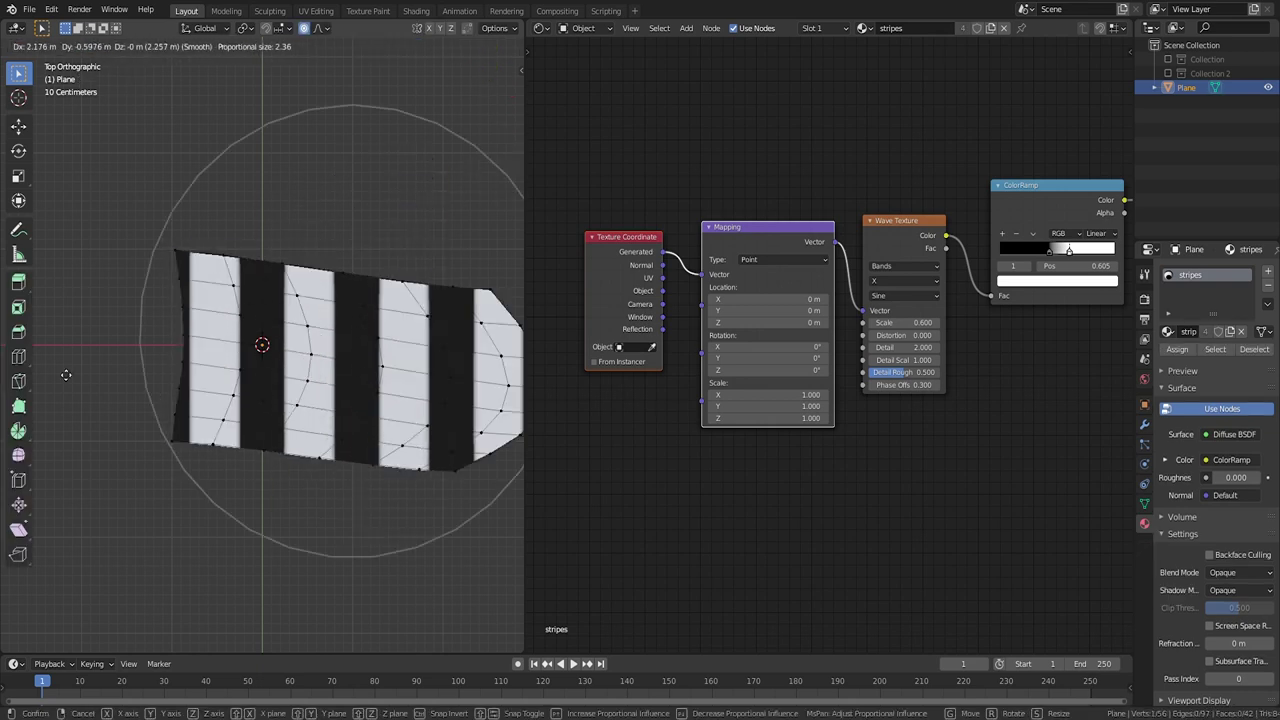
key("Escape")
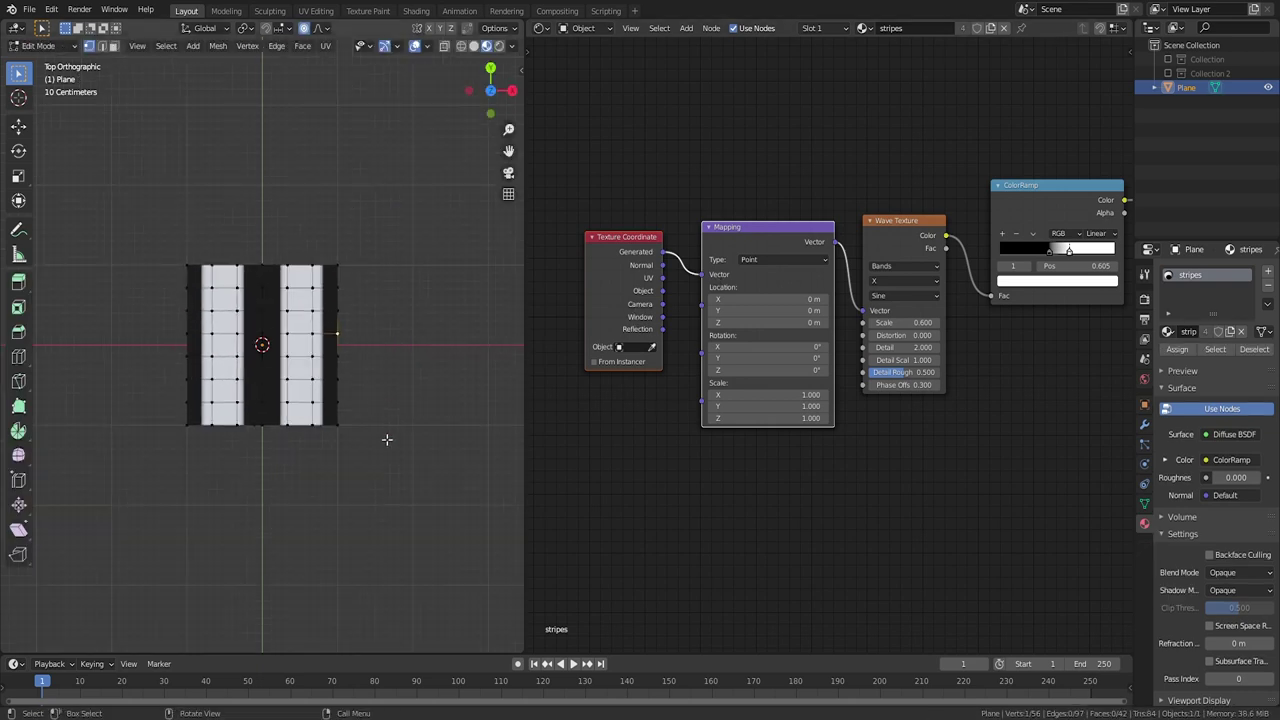
key("Tab")
Step: Widen the 3D viewport and examine how the stripes map onto the boxes beside the plane
left_click_drag(528, 243, 1100, 233)
scroll(760, 440, "down", 5)
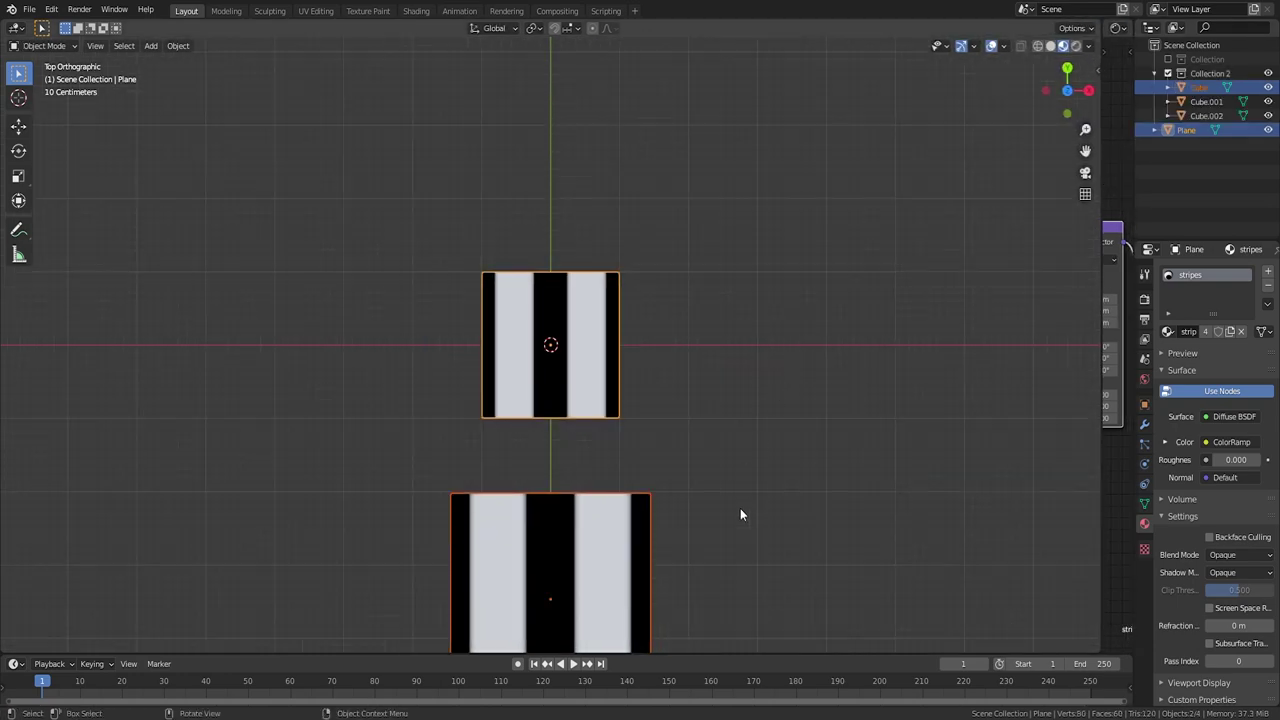
middle_click_drag(740, 514, 585, 402, "shift")
left_click(565, 412)
left_click(380, 521)
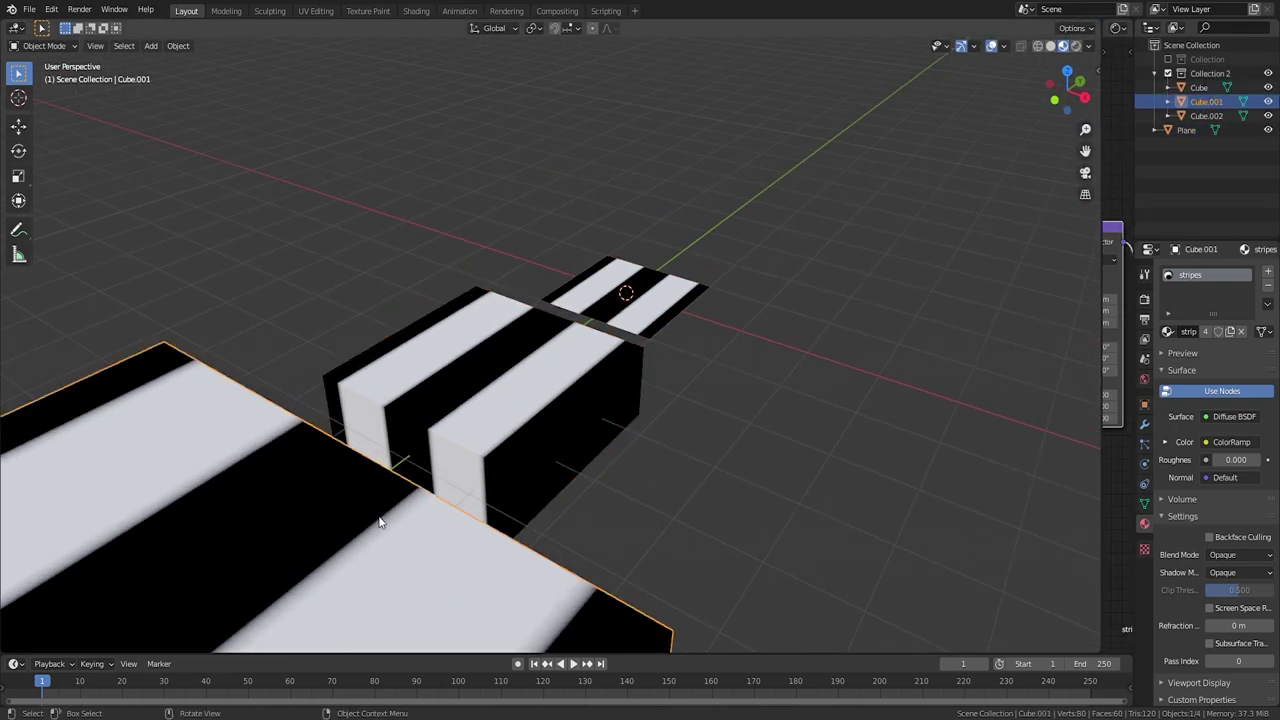
scroll(390, 520, "down", 4)
Step: Scale the mesh of the box farthest from the plane up and down in Edit Mode, and return to Object Mode
left_click(468, 540)
middle_click_drag(505, 515, 508, 591)
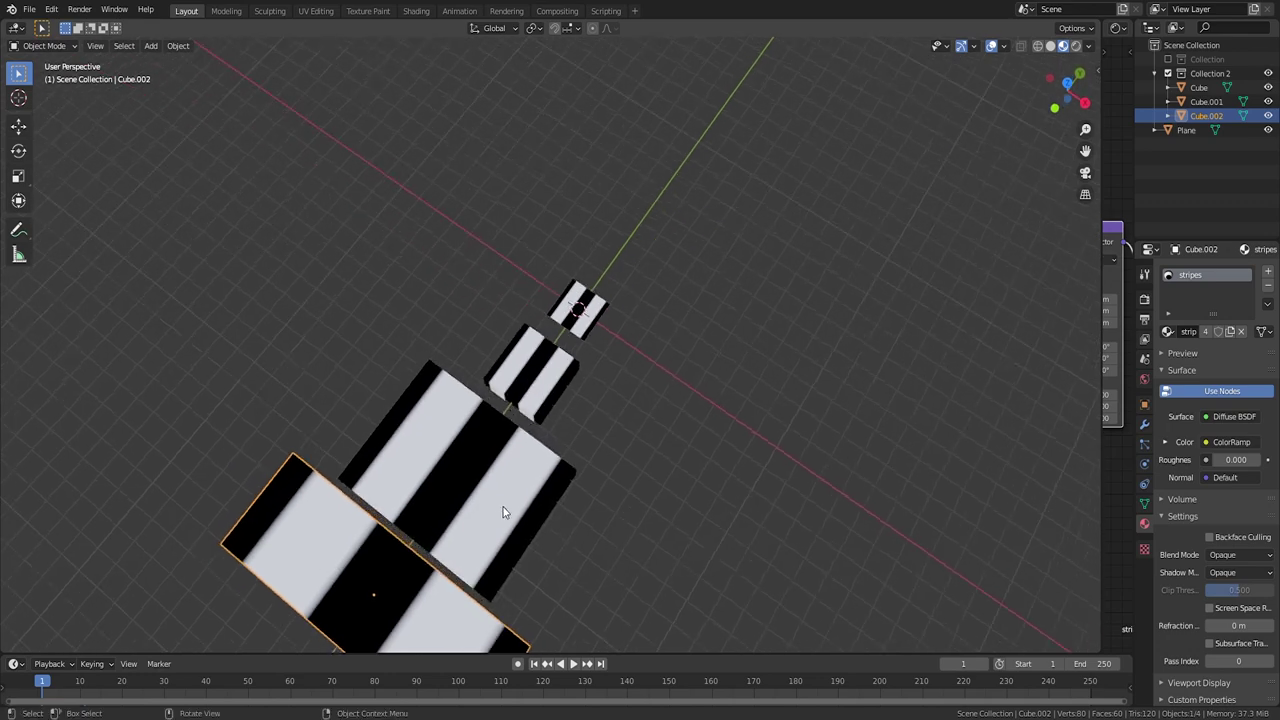
scroll(508, 516, "down", 3)
middle_click_drag(507, 530, 562, 522)
key("Tab")
key("s")
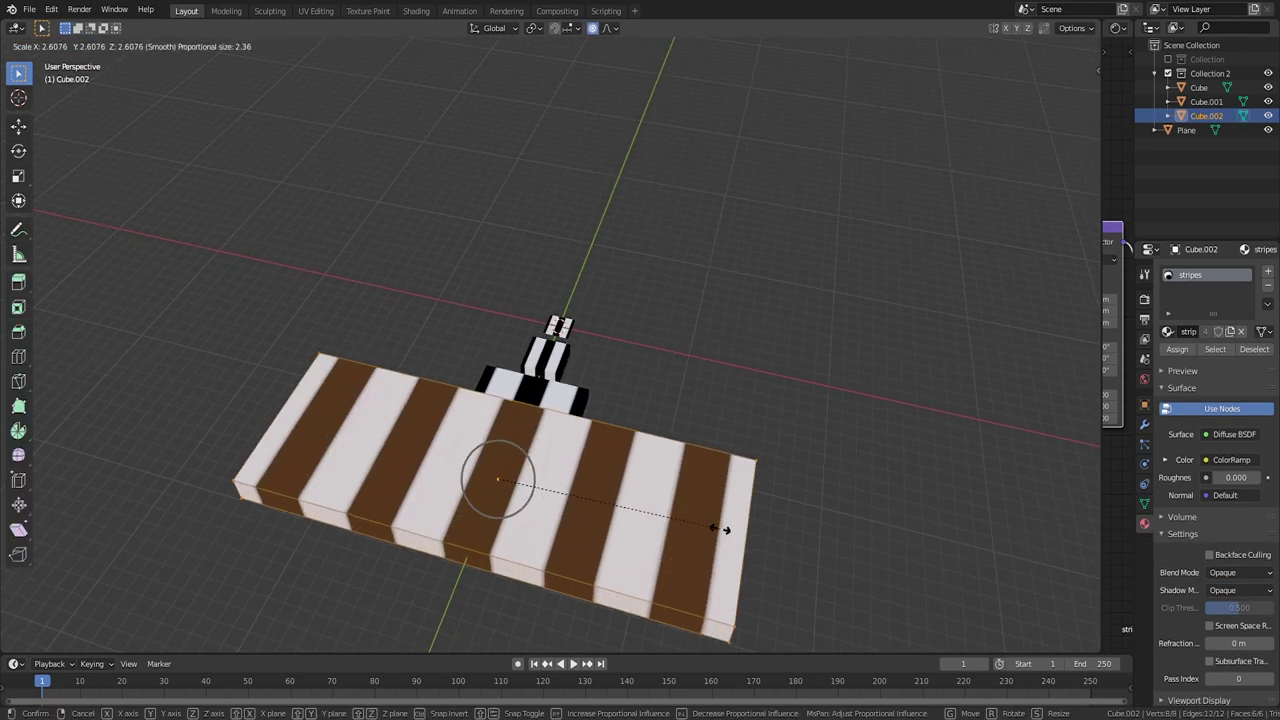
left_click(725, 530)
key("s")
left_click(612, 506)
middle_click_drag(664, 436, 672, 504)
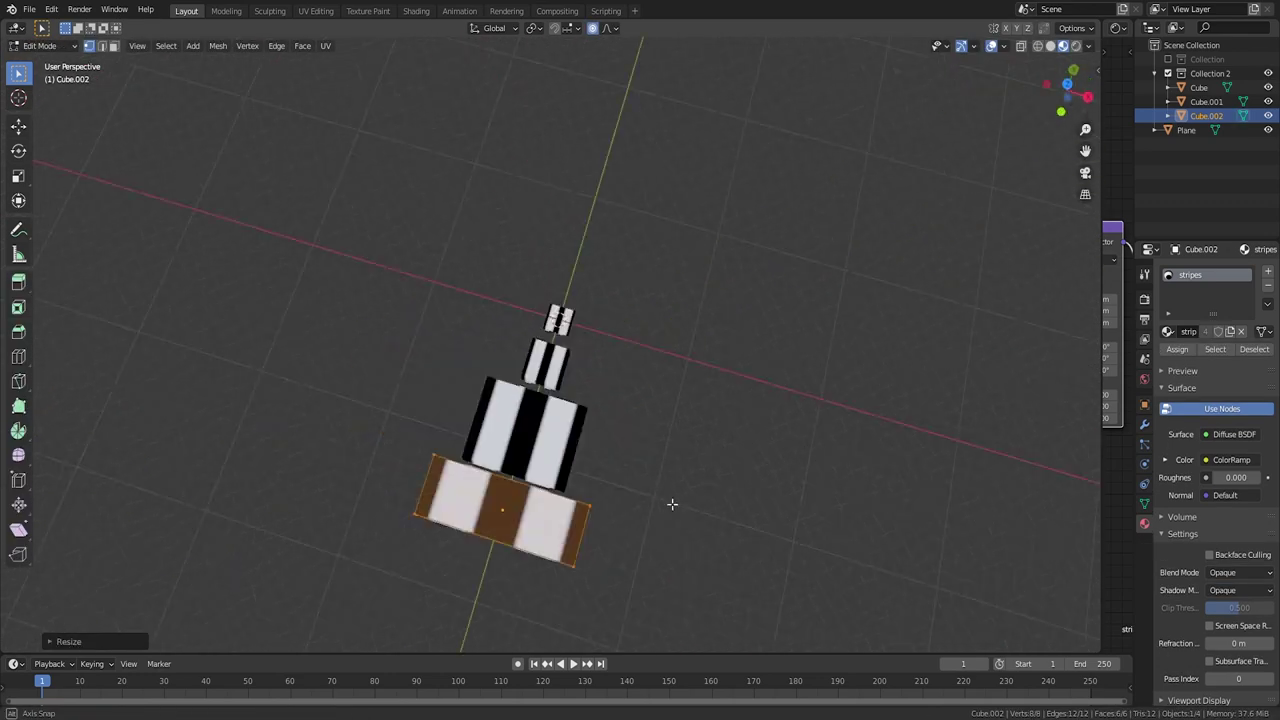
key("s")
left_click(658, 472)
key("Tab")
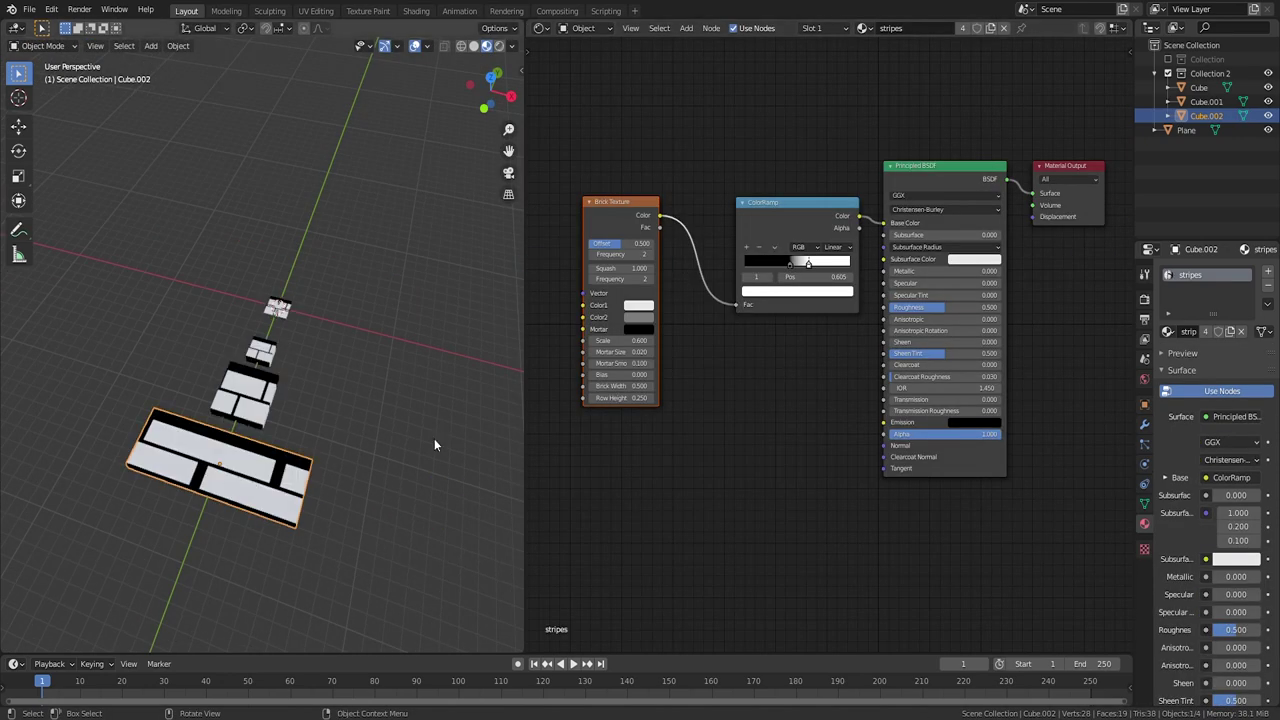
Step: Scale up the small and middle brick-textured boxes in top view, and undo the last action
key("KP_7")
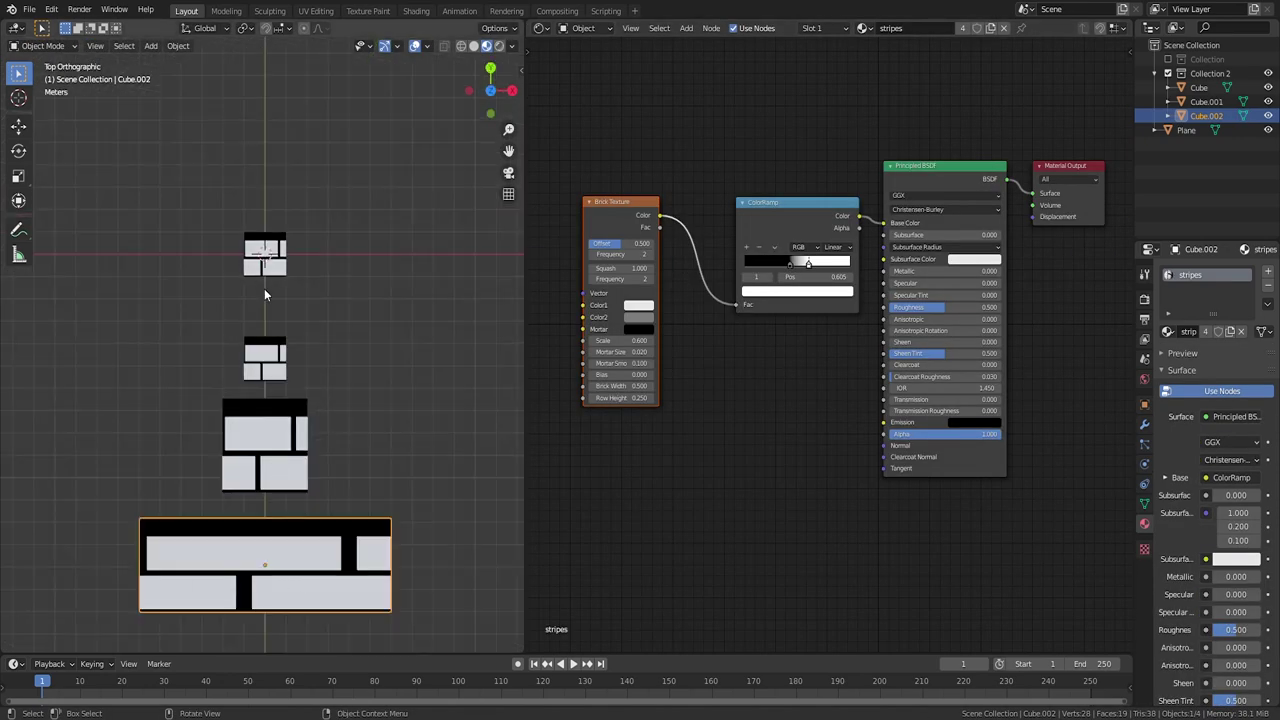
left_click(268, 356)
key("s")
left_click(380, 400)
left_click(276, 436)
key("s")
left_click(332, 446)
left_click(273, 354)
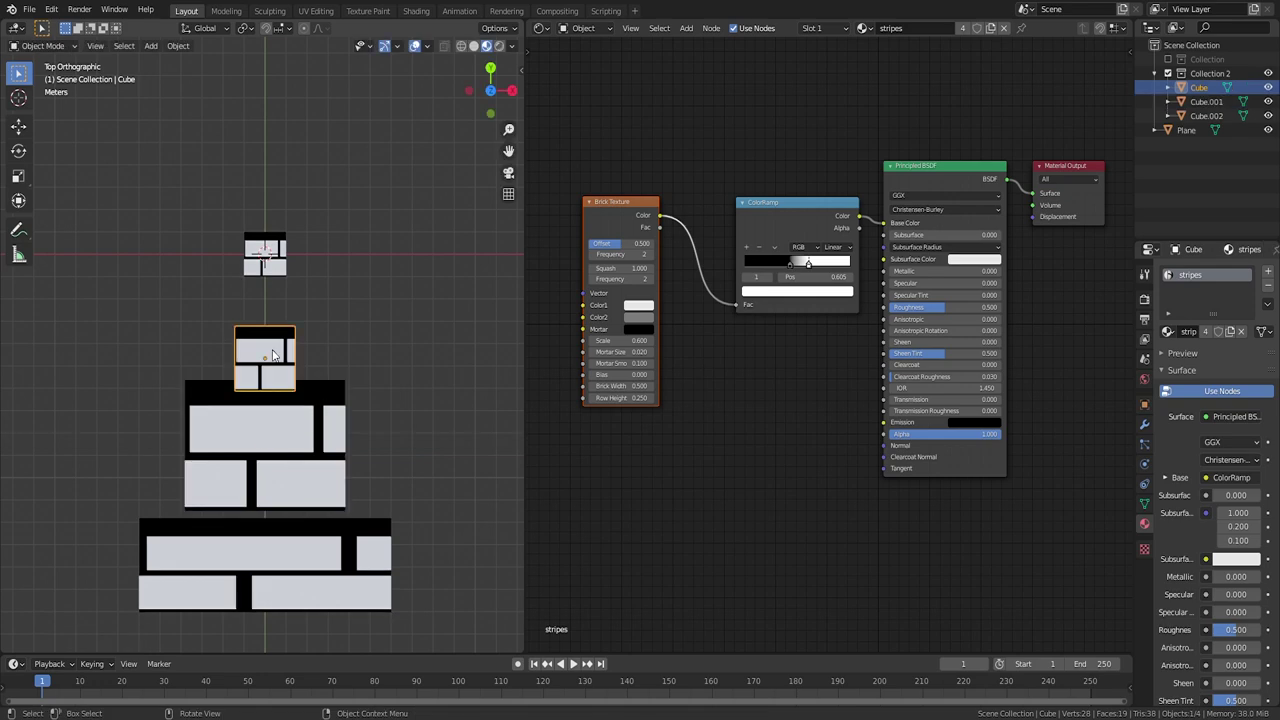
key("ctrl+z")
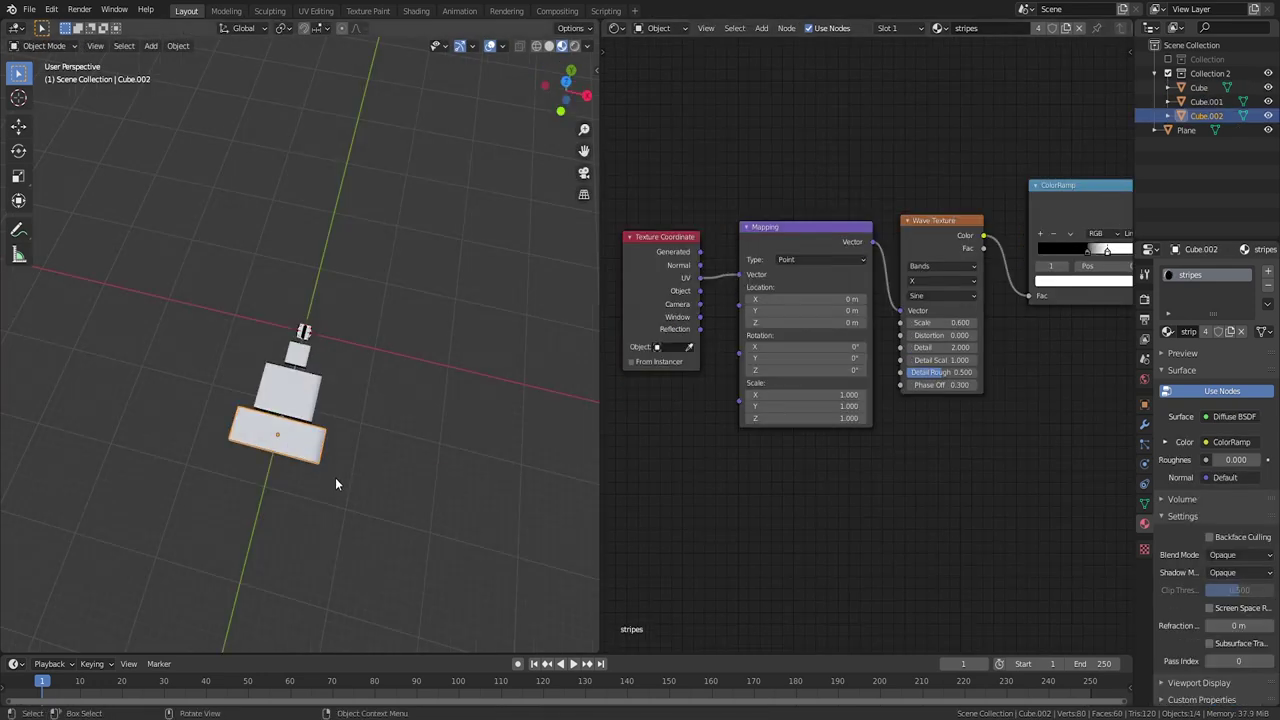
Step: Pull the striped plane's right-edge vertex outward in top view with smooth proportional editing at size 2.36
scroll(320, 458, "up", 11)
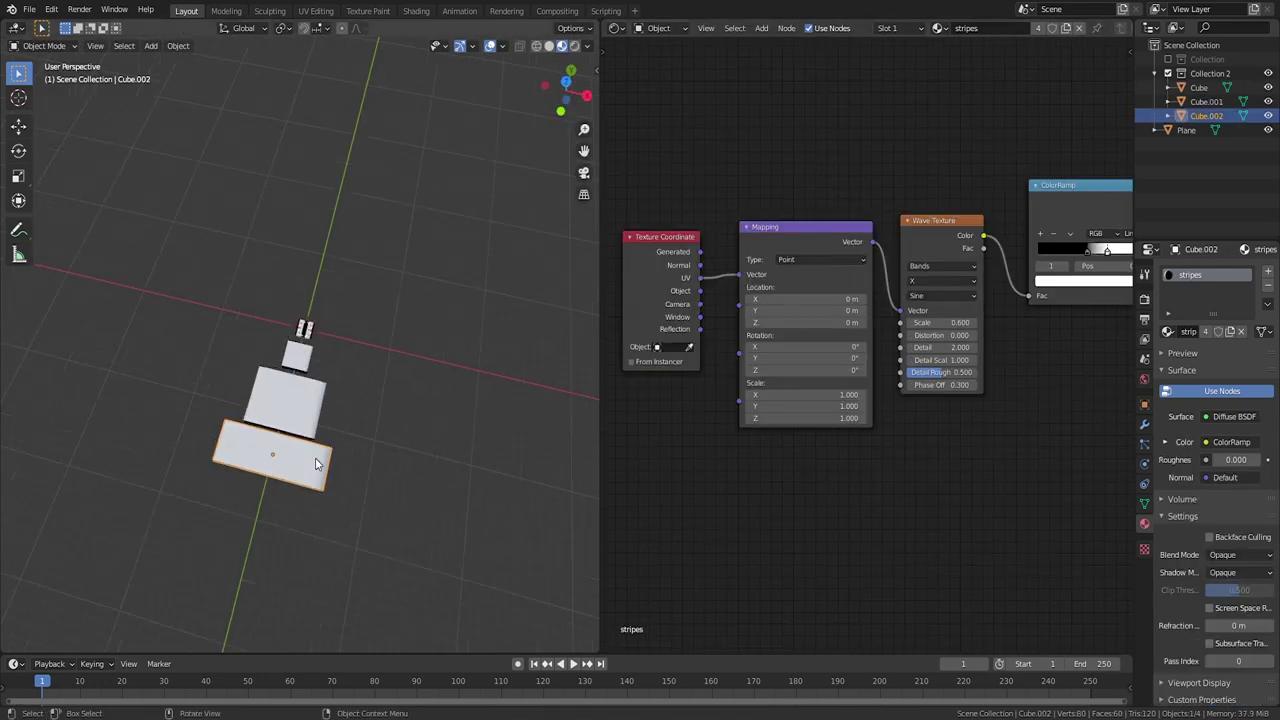
middle_click_drag(320, 458, 426, 410)
left_click(376, 347)
key("KP_7")
key("KP_Decimal")
key("Tab")
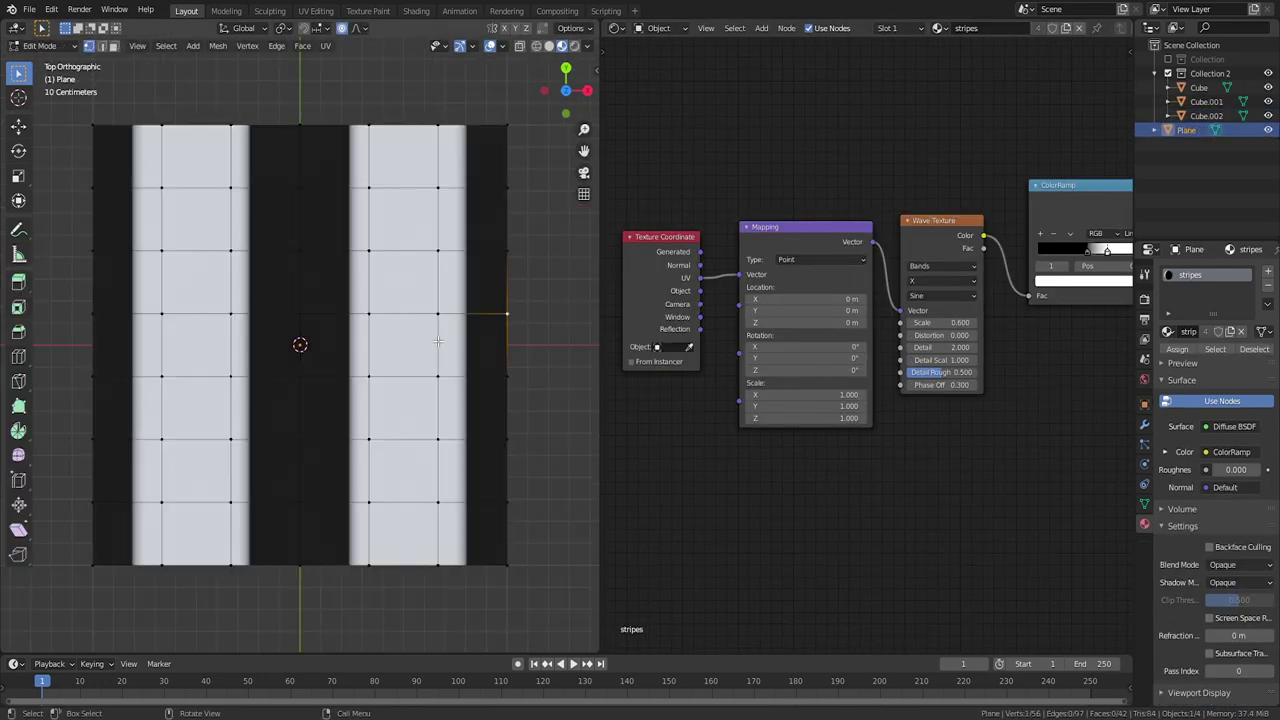
scroll(548, 313, "down", 2)
key("g")
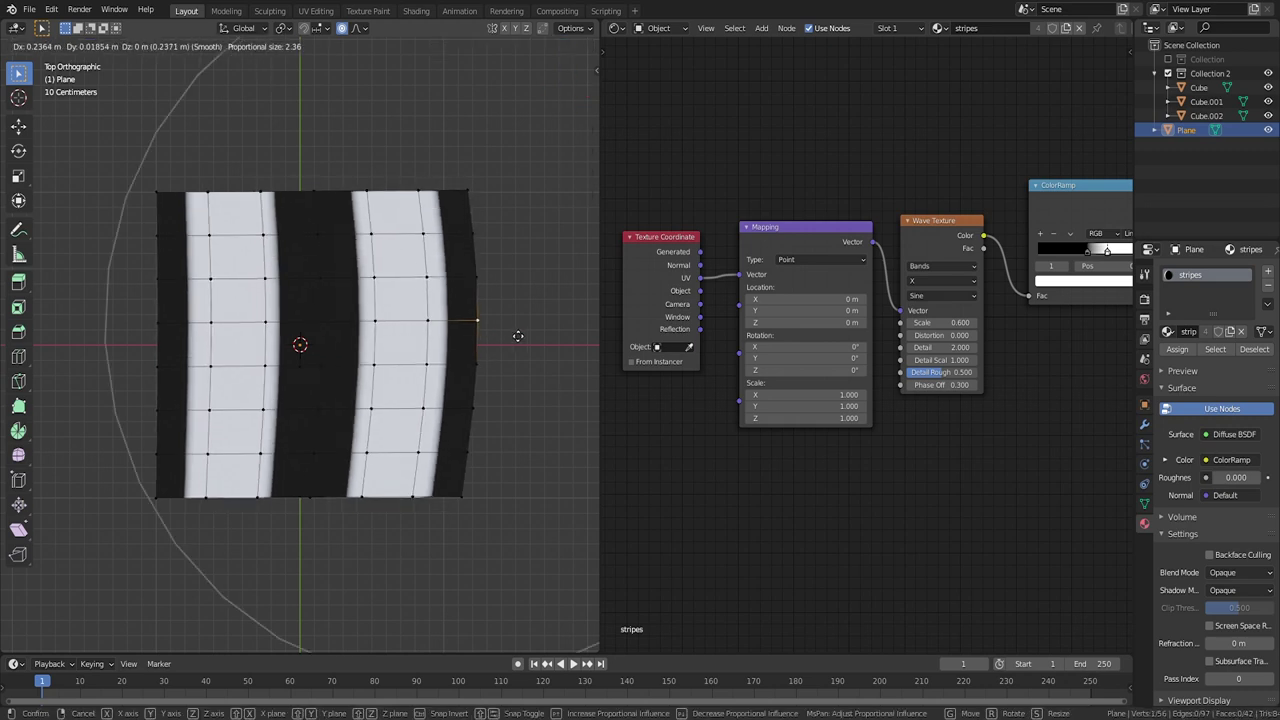
key("Return")
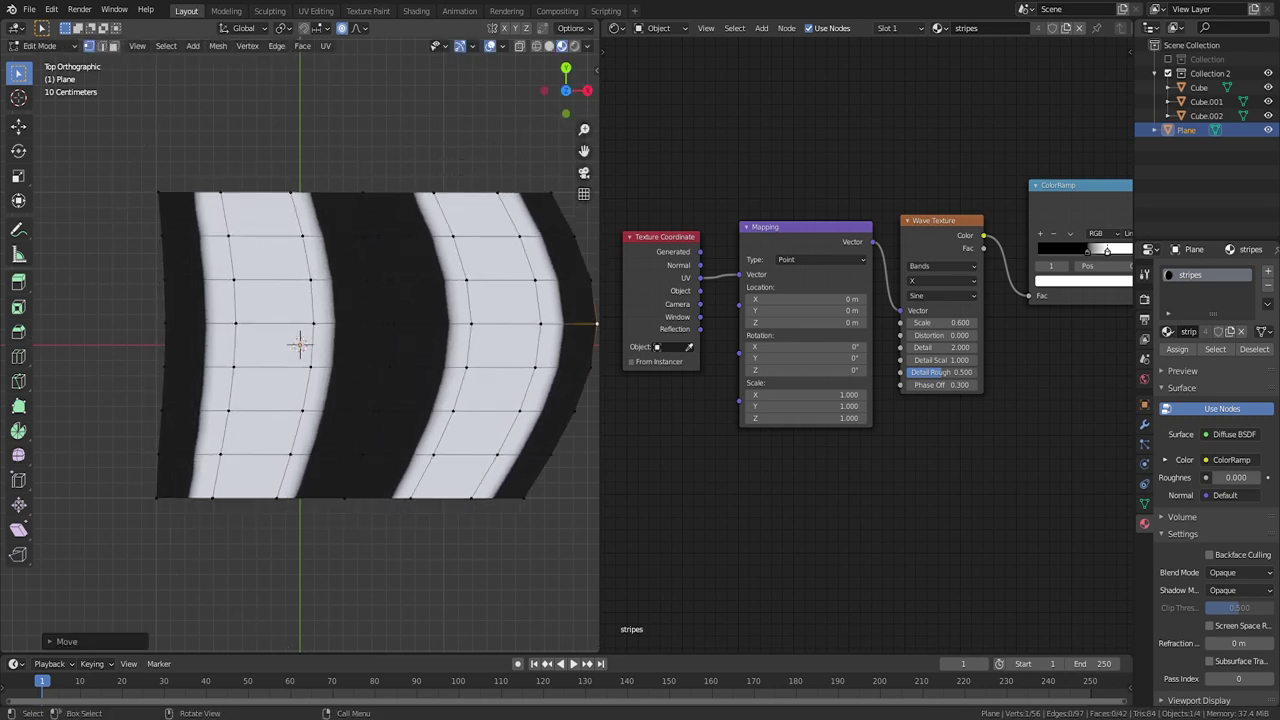
Step: Pull a middle vertex of the plane's bottom edge downward and one of its top edge upward with proportional editing
left_click(348, 505)
key("g")
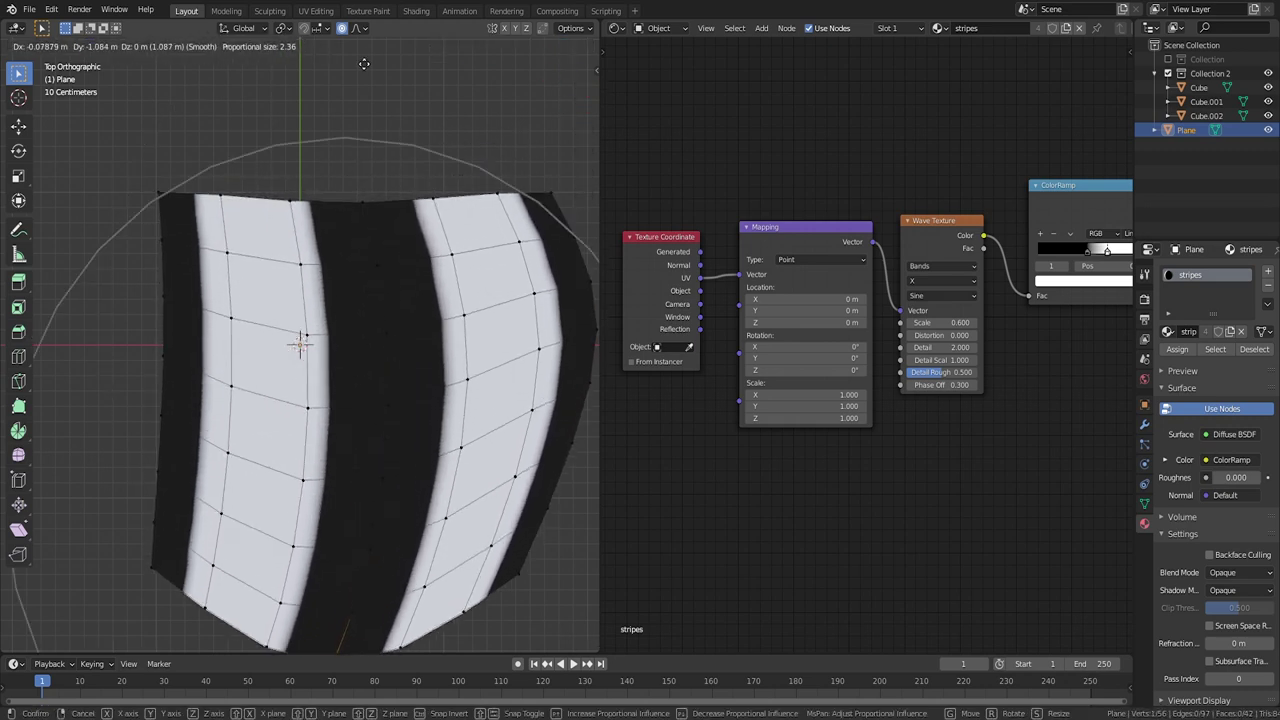
left_click(359, 31)
left_click(364, 206)
key("g")
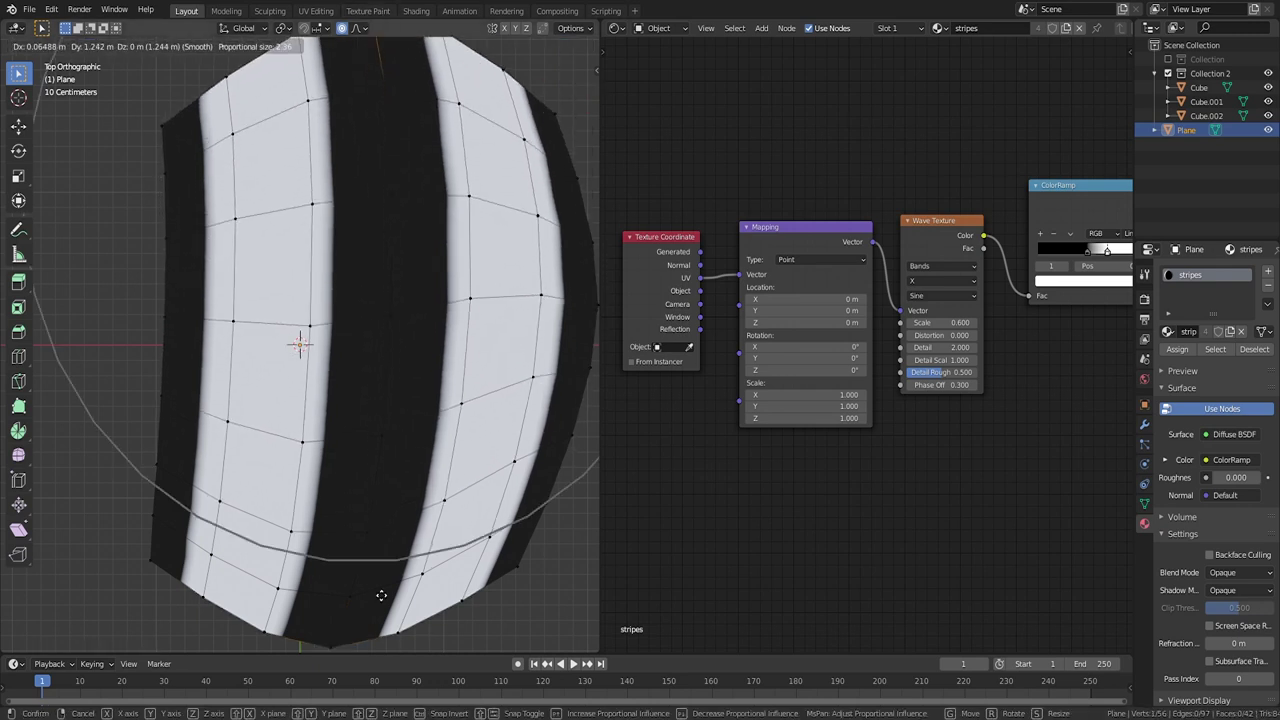
key("Return")
Step: Pull the middle vertex of the plane's left edge outward with proportional editing at size 2.36
left_click(177, 332)
key("g")
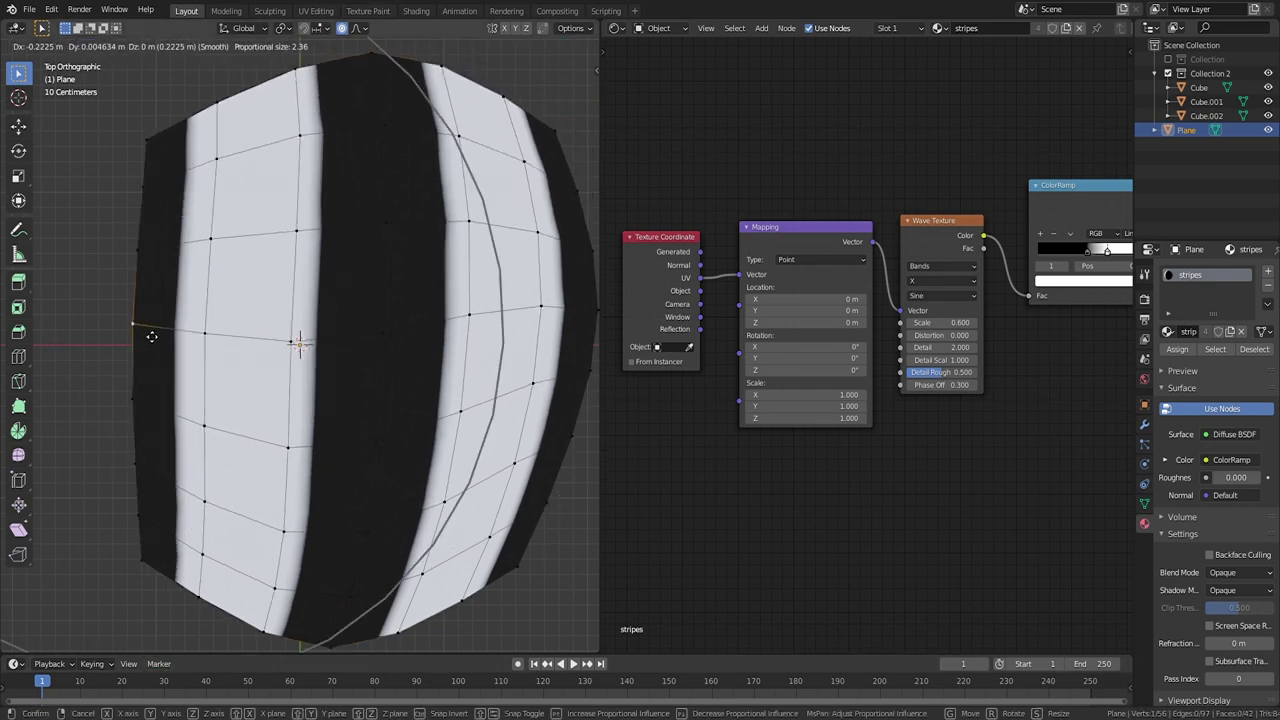
key("Return")
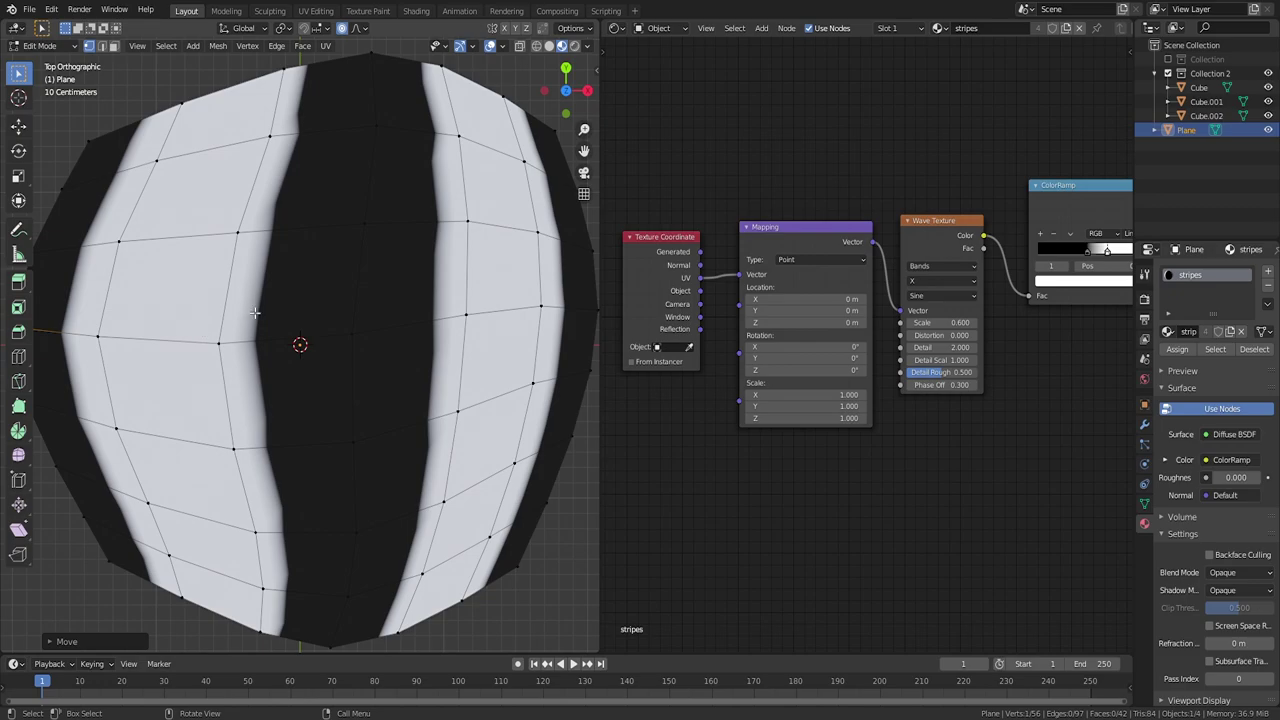
scroll(255, 313, "down", 4)
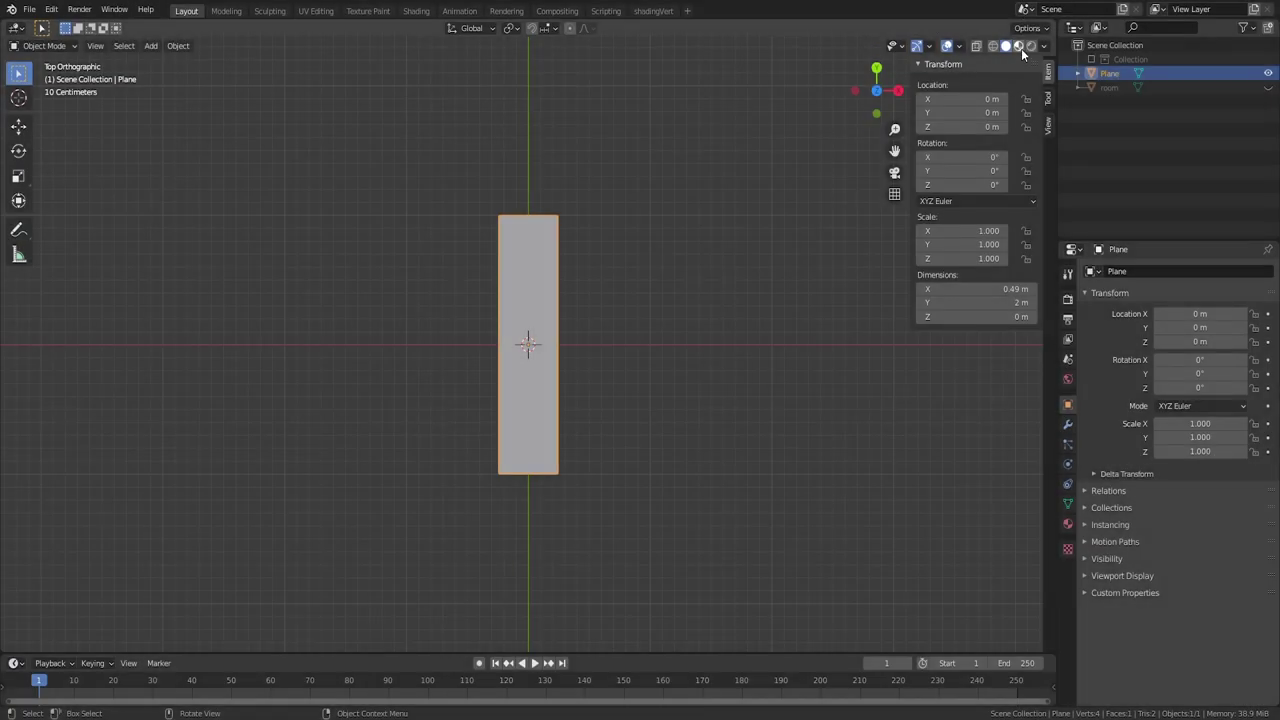
Step: Display the leaf strip in Material Preview and add three evenly spaced lengthwise loop cuts to its mesh
left_click(1019, 47)
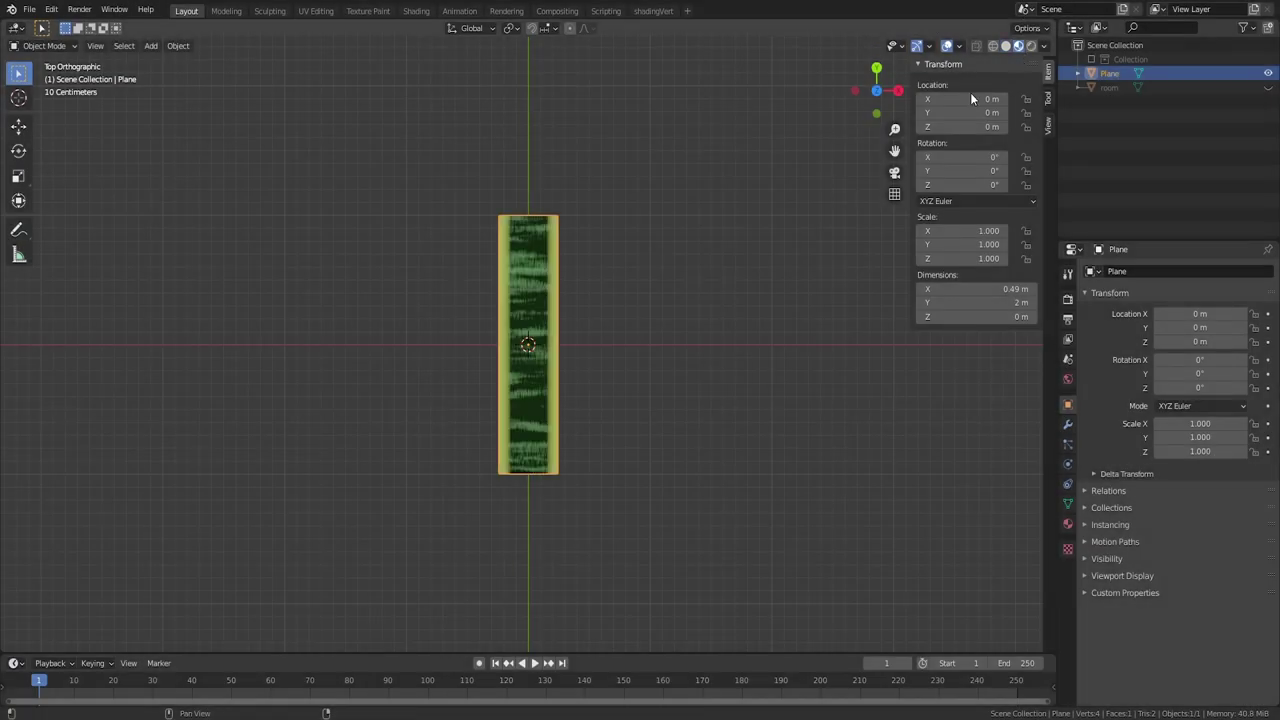
scroll(535, 208, "up", 2)
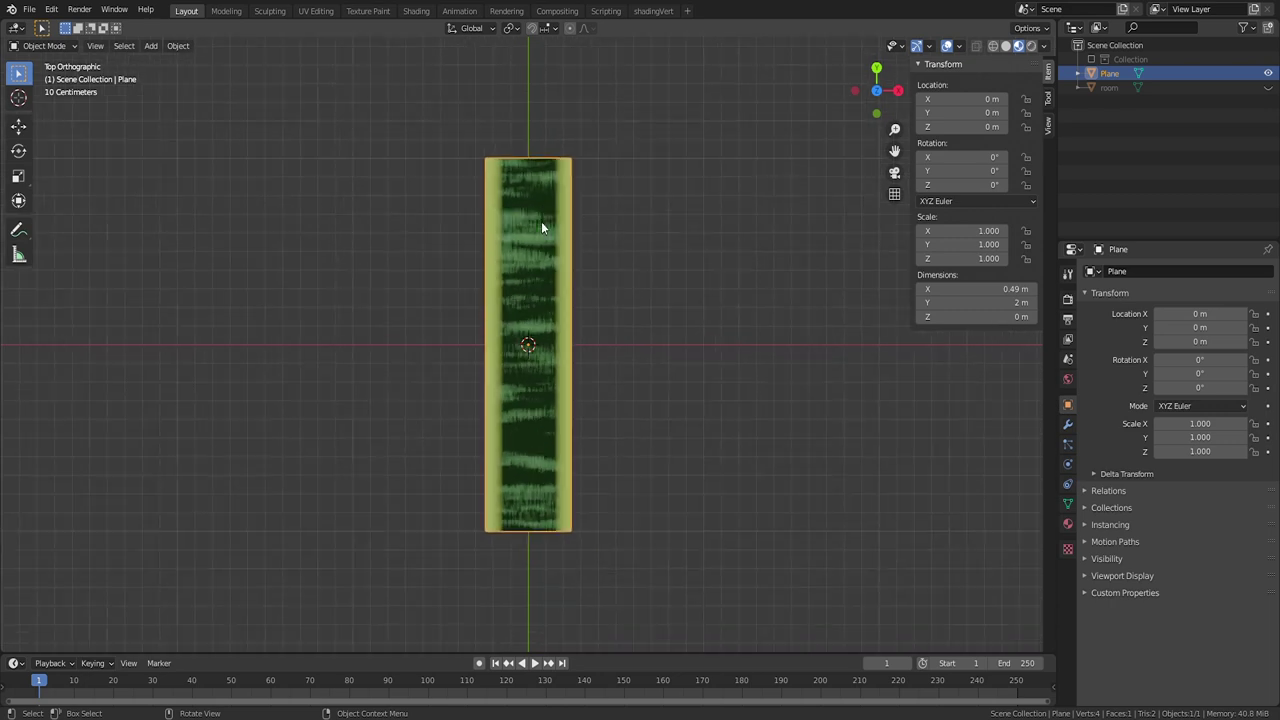
key("Tab")
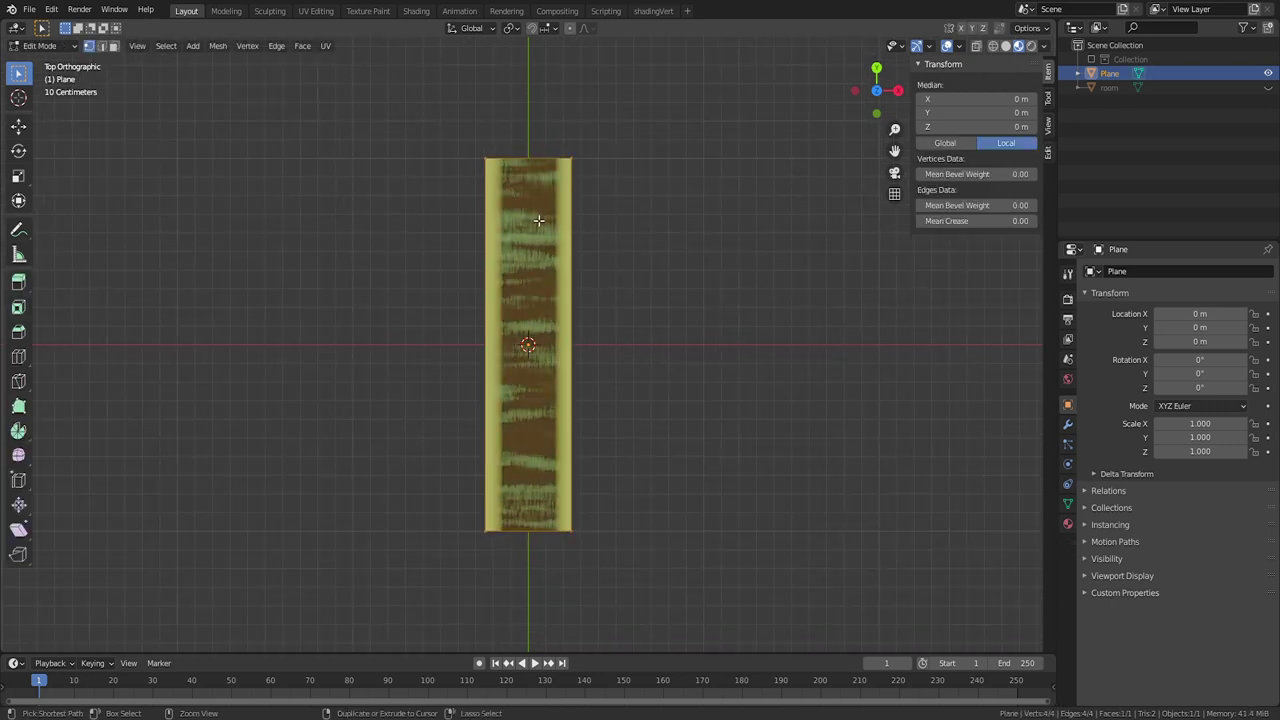
key("ctrl+r")
scroll(529, 178, "up", 2)
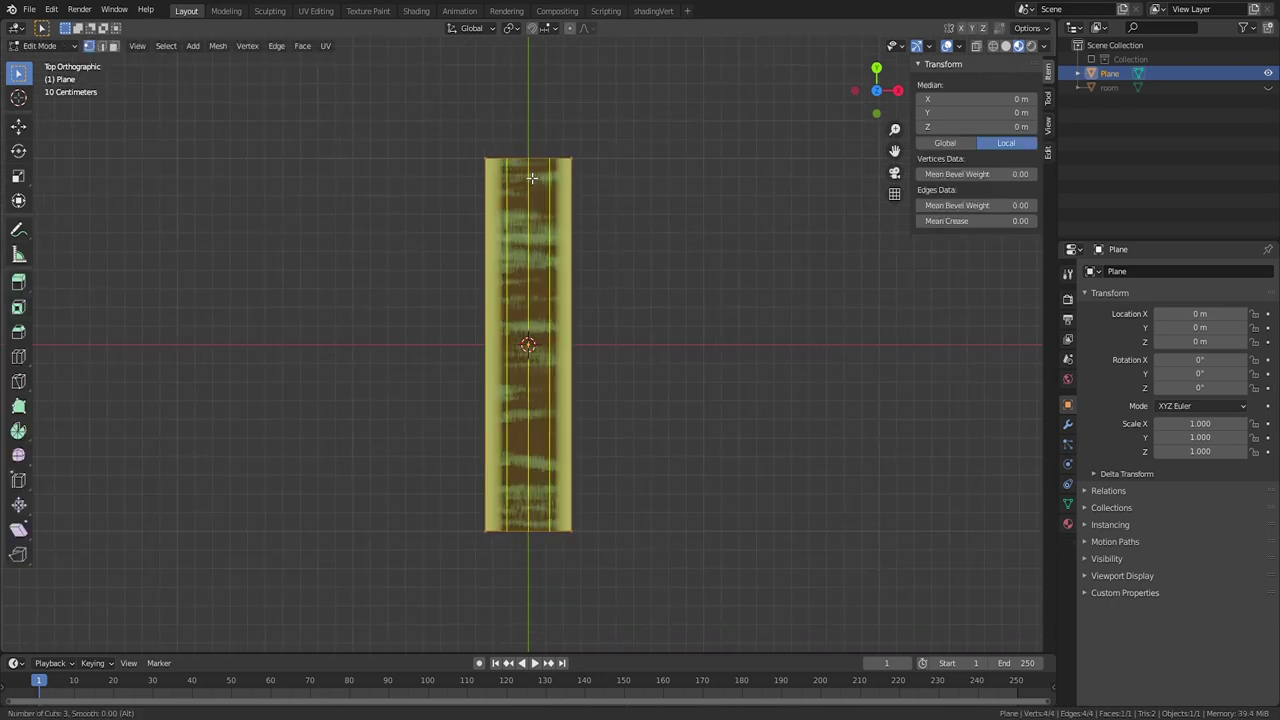
left_click(531, 178)
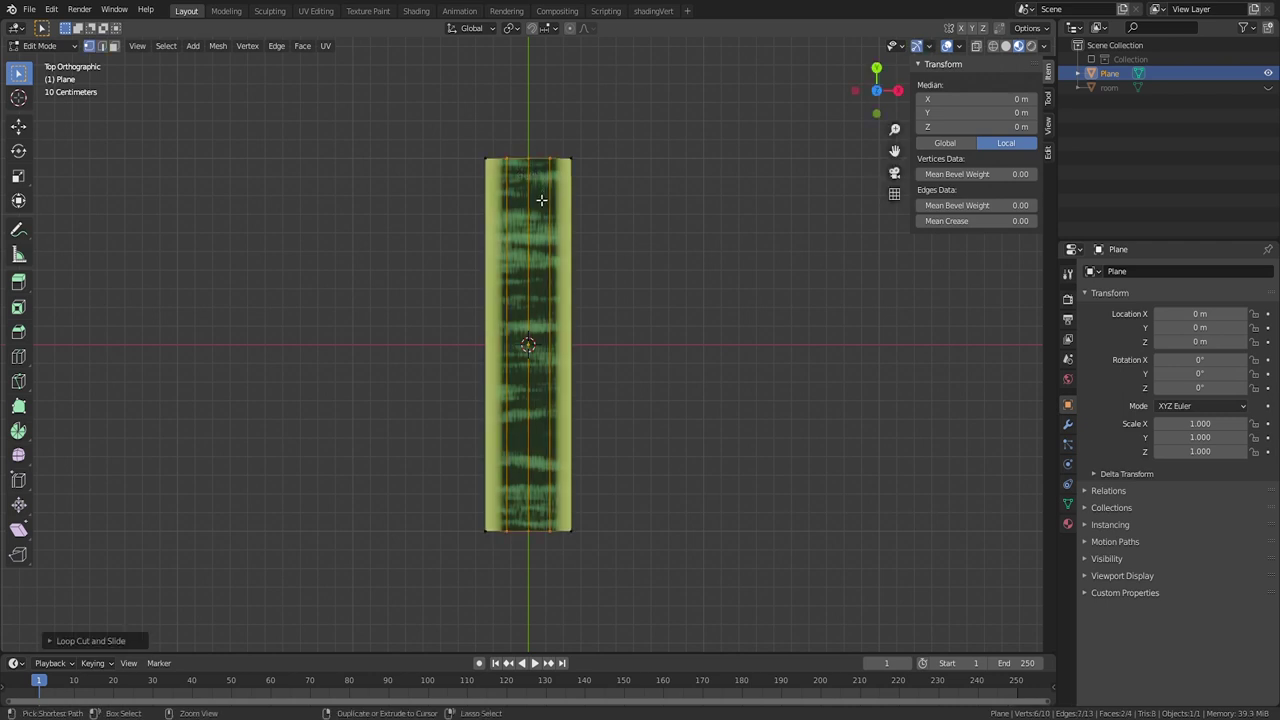
Step: Add fifteen evenly spaced crosswise loop cuts to the leaf strip
key("ctrl+r")
scroll(543, 192, "up", 8)
scroll(543, 192, "up", 6)
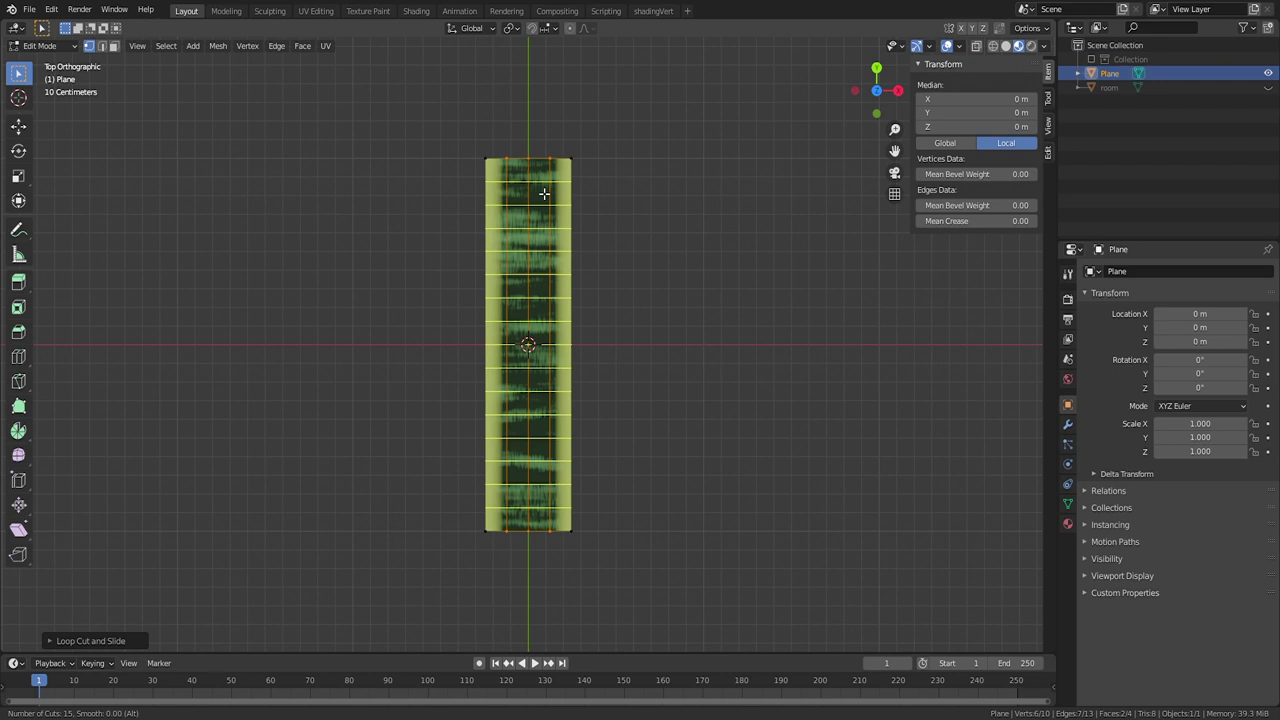
left_click(543, 192)
Step: Taper the leaf's upper end by scaling its two top corner vertices to about 0.17 along X with smooth proportional size 1.00
left_click(495, 164)
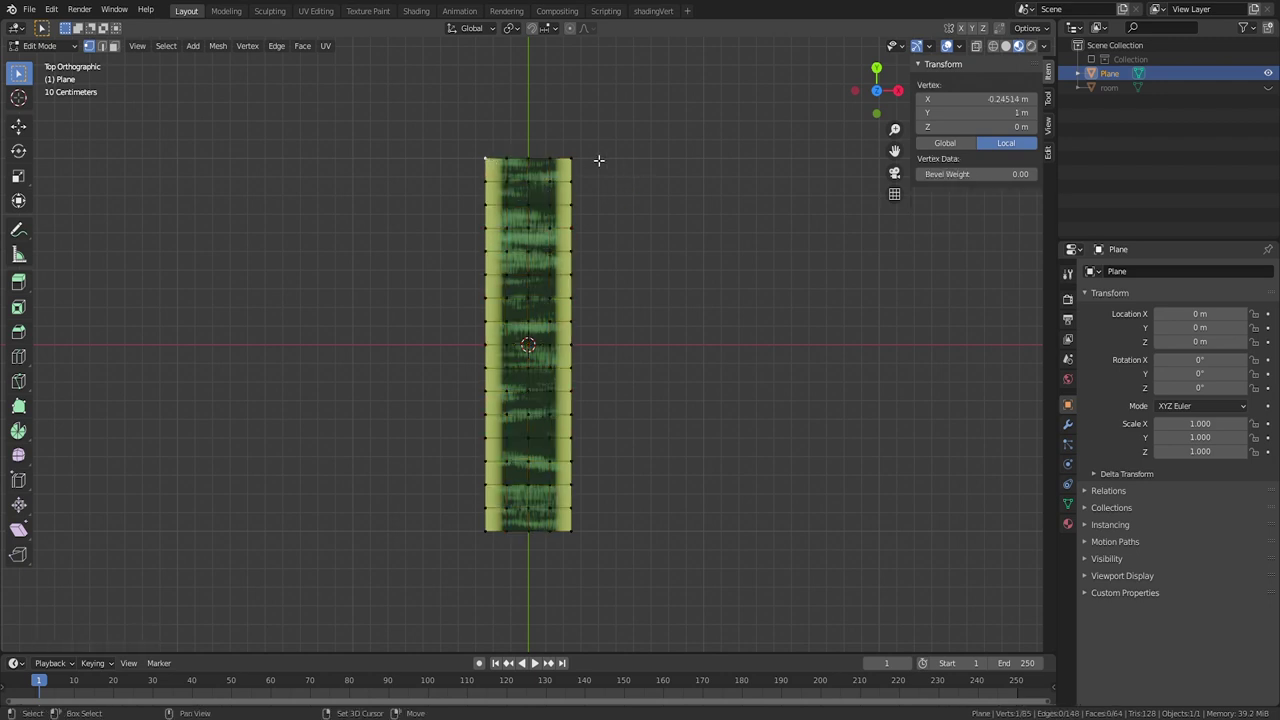
scroll(645, 192, "down", 3)
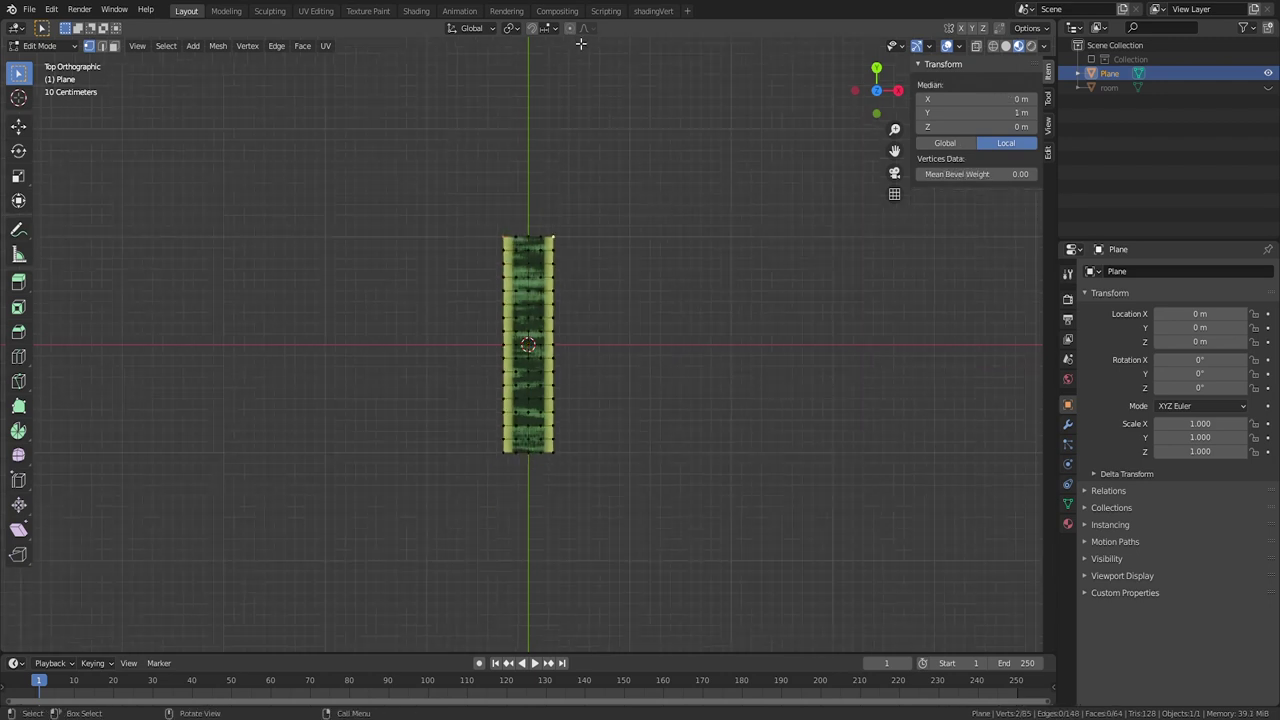
key("s")
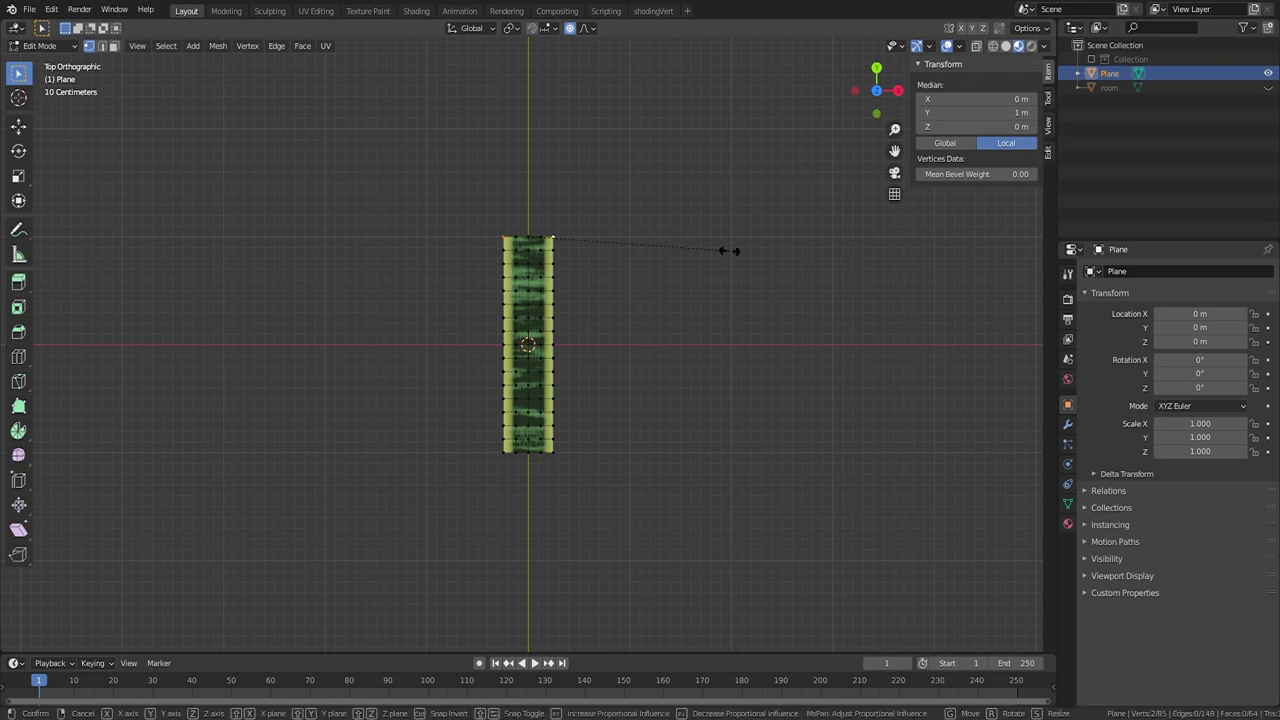
key("x")
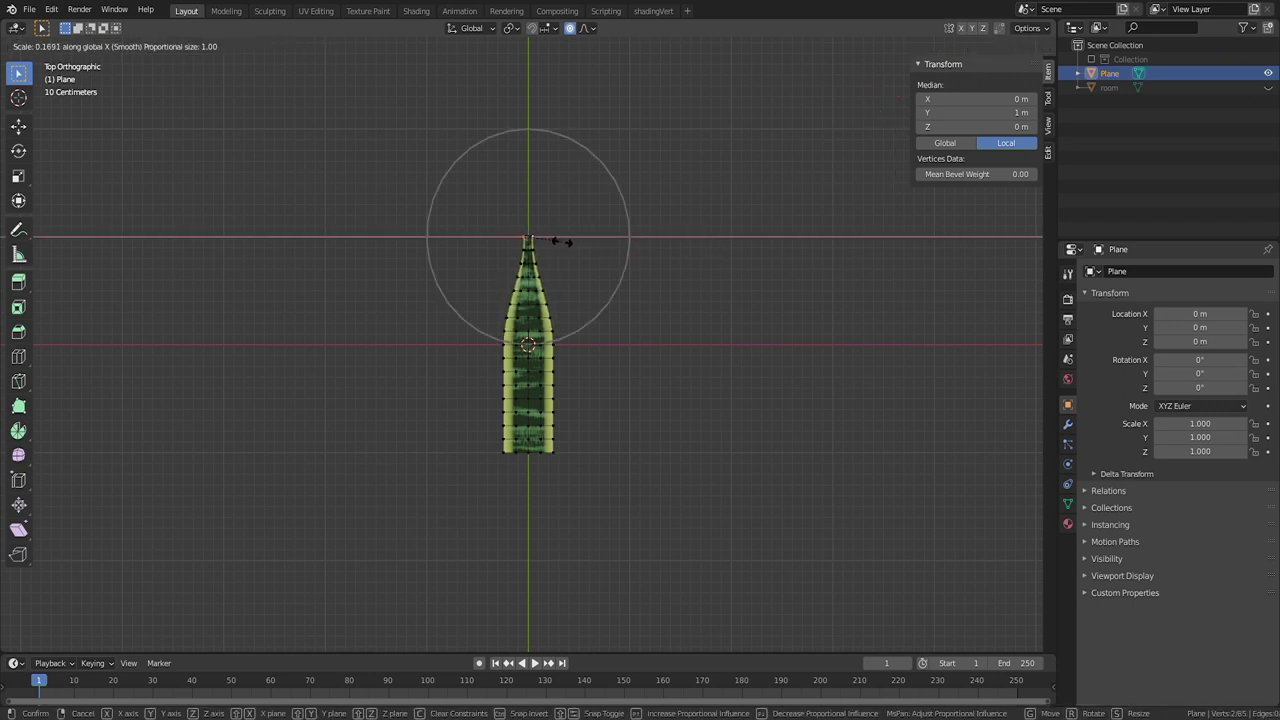
left_click(561, 241)
Step: Raise the top centre vertex about 0.13 m along Y with proportional size 0.05 to form a pointed tip
scroll(505, 246, "up", 7)
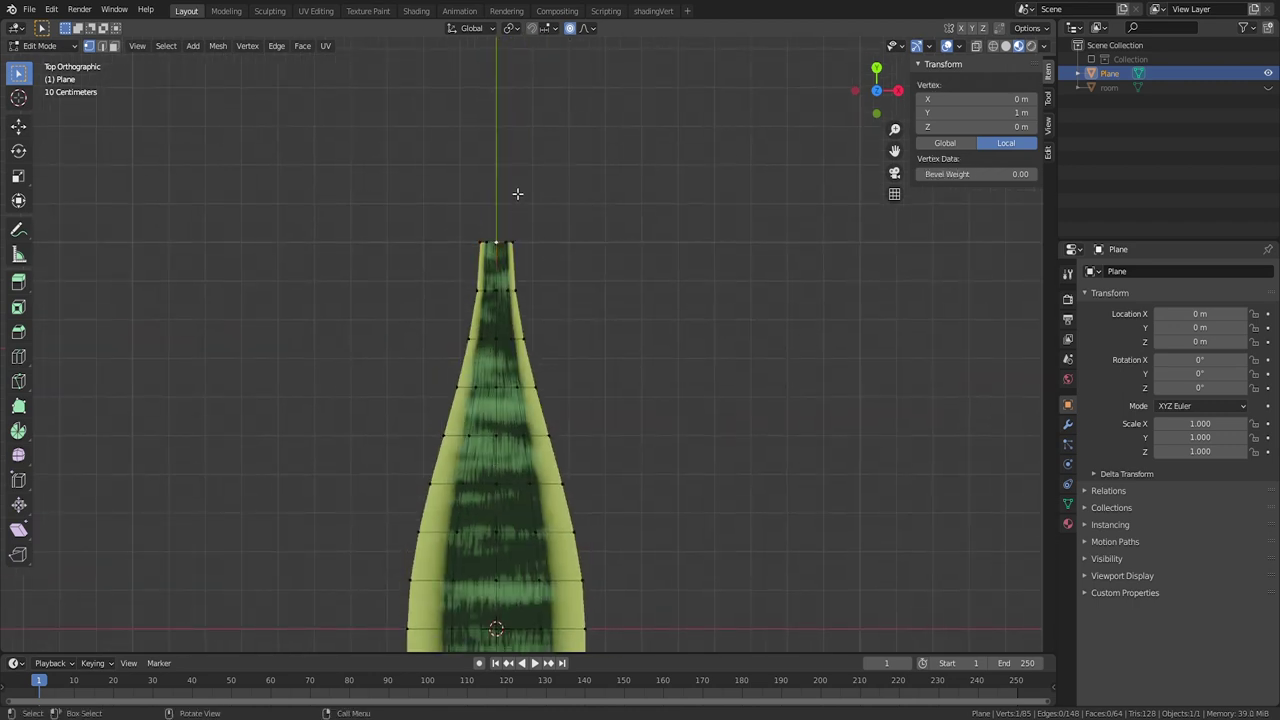
key("g")
key("y")
scroll(517, 192, "up", 8)
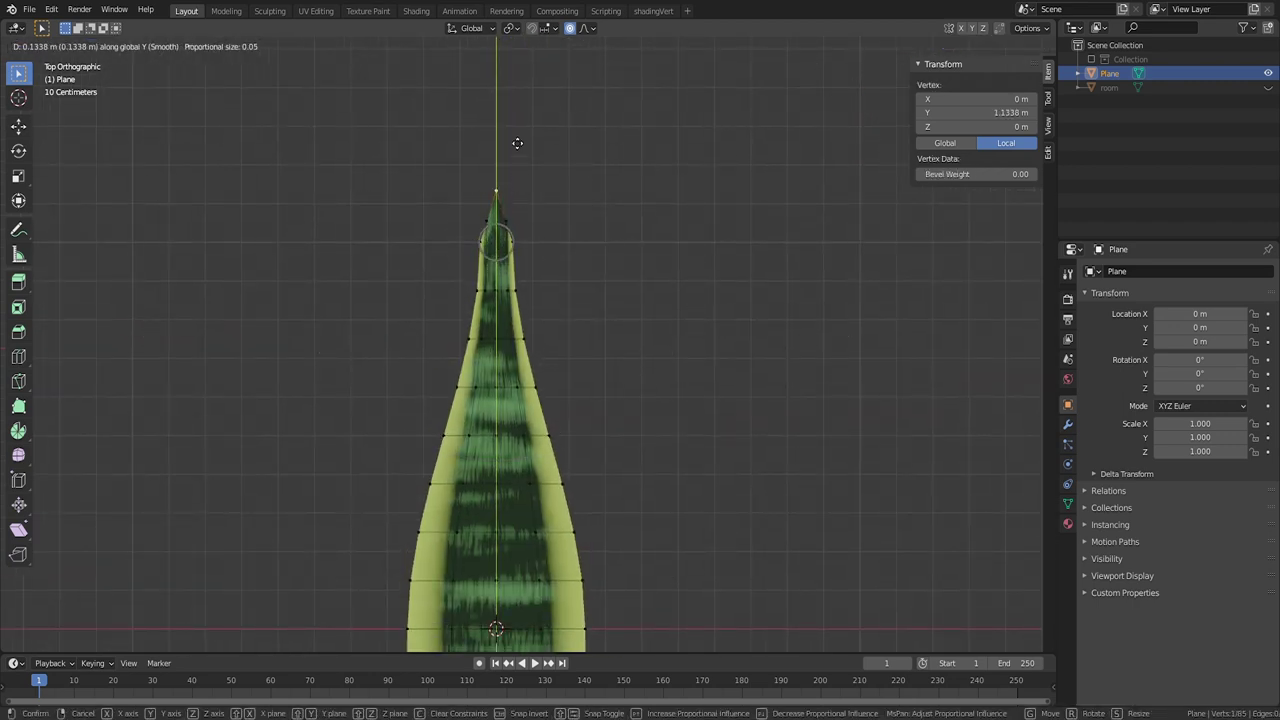
left_click(517, 143)
Step: Narrow the leaf just below its tip by scaling the two nearest pairs of outer edge vertices inward, one pair at a time
left_click(512, 242)
left_click(483, 242, "shift")
key("s")
left_click(576, 242)
left_click(506, 221)
left_click(487, 221, "shift")
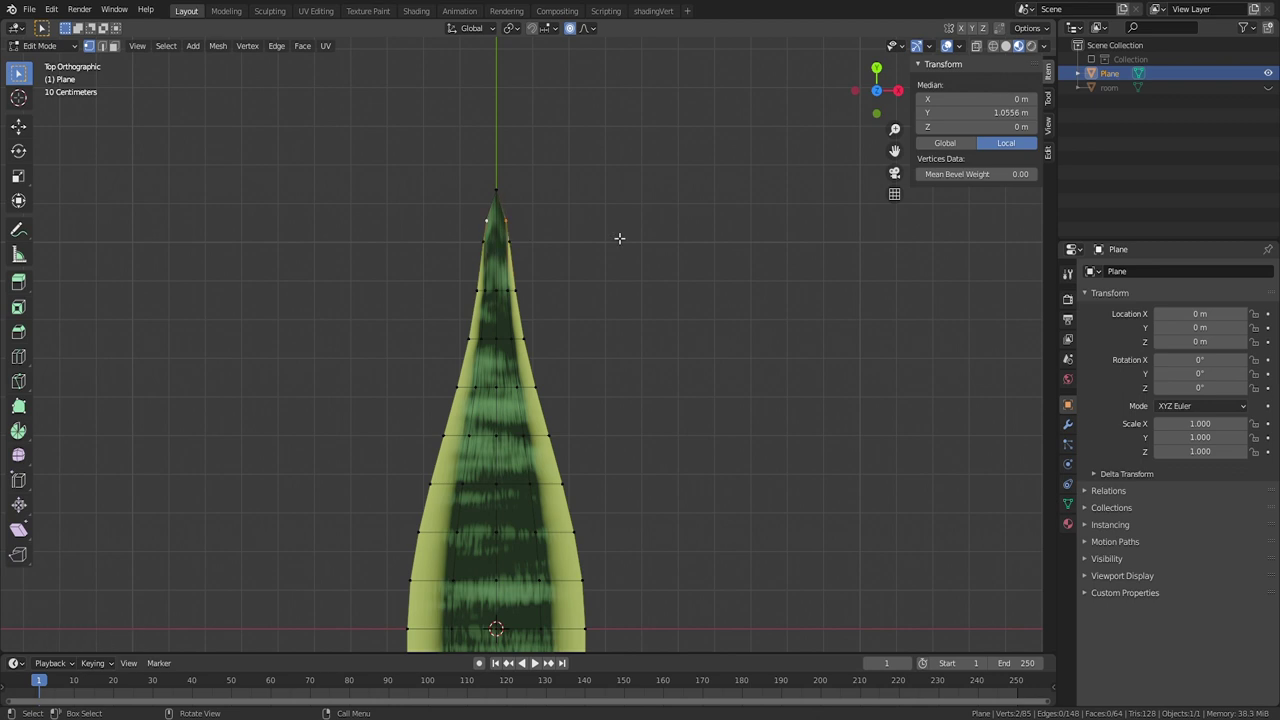
key("s")
left_click(575, 238)
key("Tab")
scroll(586, 484, "down", 7)
Step: Taper the leaf's lower end by scaling its two bottom corner vertices inward along X with smooth proportional editing
key("Tab")
left_click(561, 427)
left_click(514, 427, "shift")
key("s")
key("x")
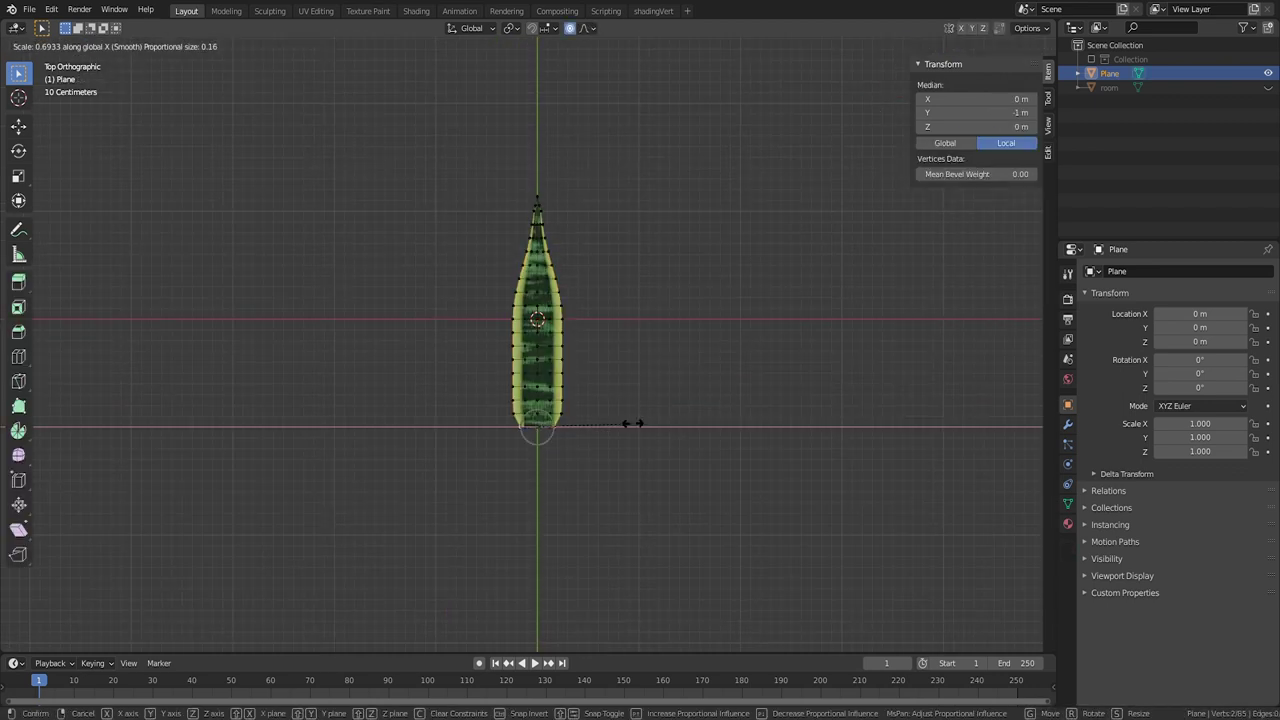
scroll(615, 420, "down", 20)
left_click(614, 417)
key("Tab")
Step: Lower the leaf's lengthwise centre edge loop about 0.065 m along Z with proportional editing to form a central crease
scroll(640, 410, "down", 3)
middle_click_drag(620, 415, 595, 354)
scroll(760, 310, "up", 8)
key("Tab")
left_click(576, 349, "alt")
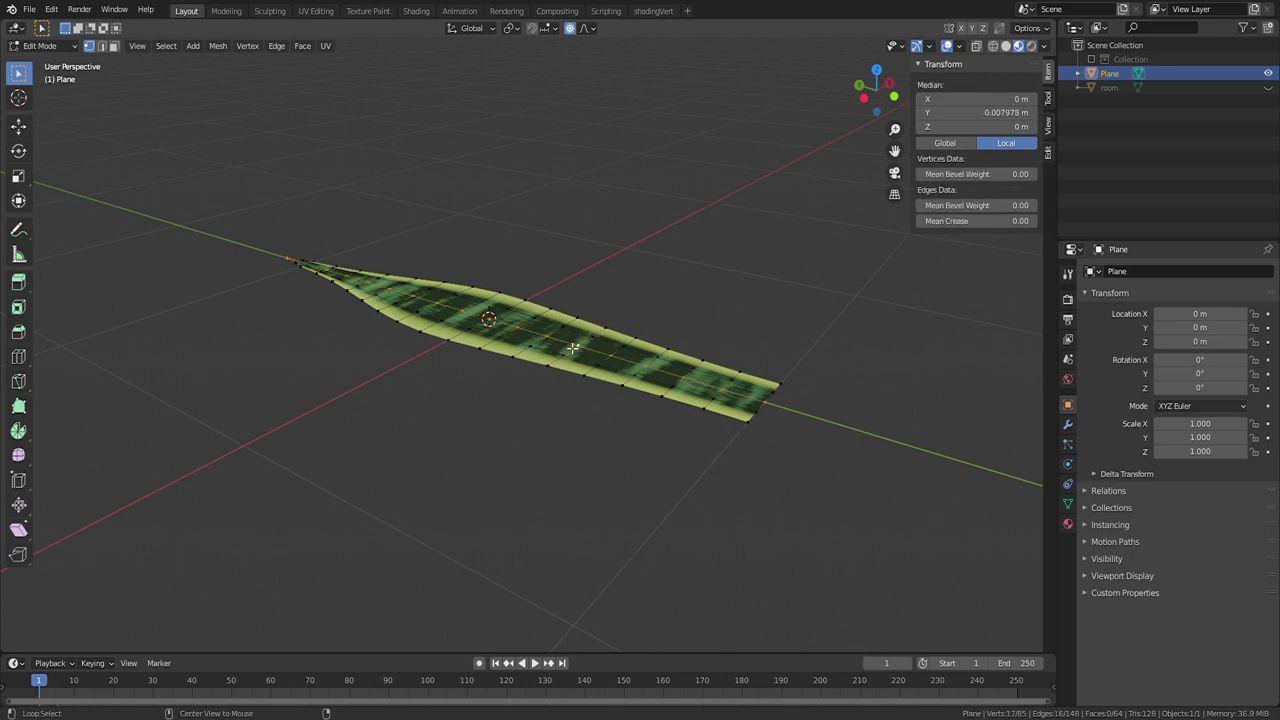
middle_click_drag(596, 368, 631, 394)
key("g")
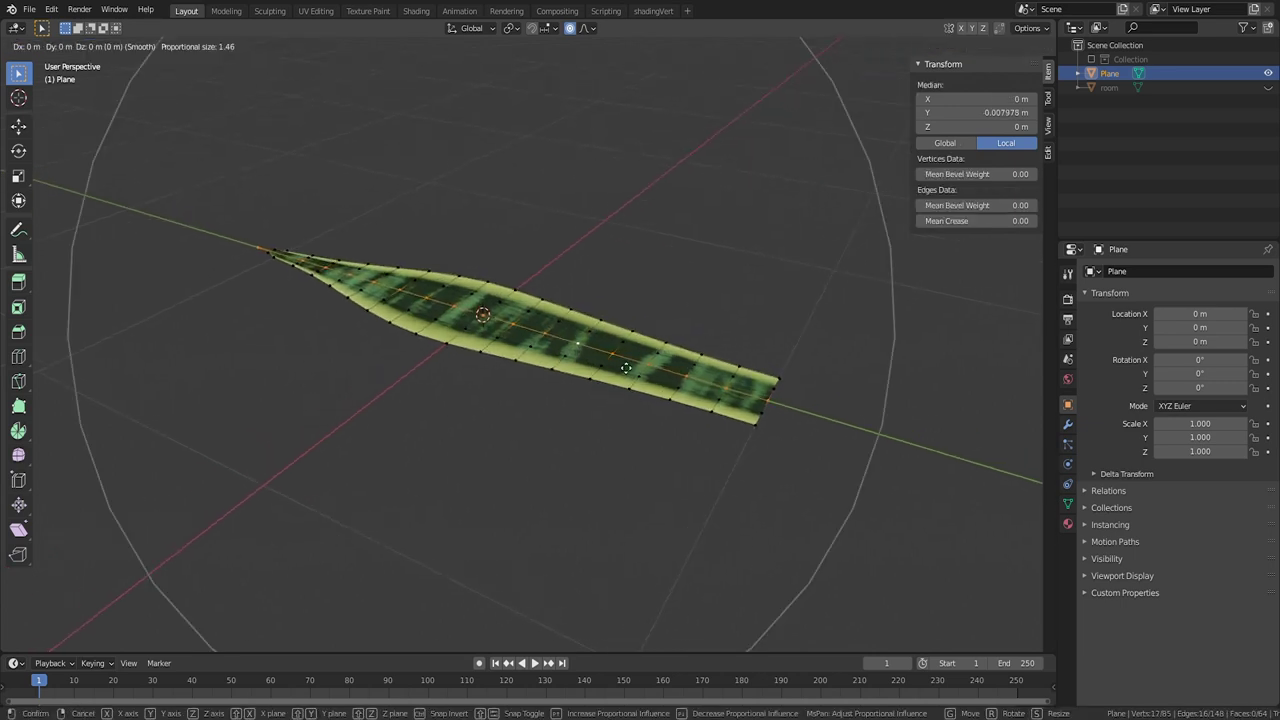
key("z")
scroll(627, 380, "up", 15)
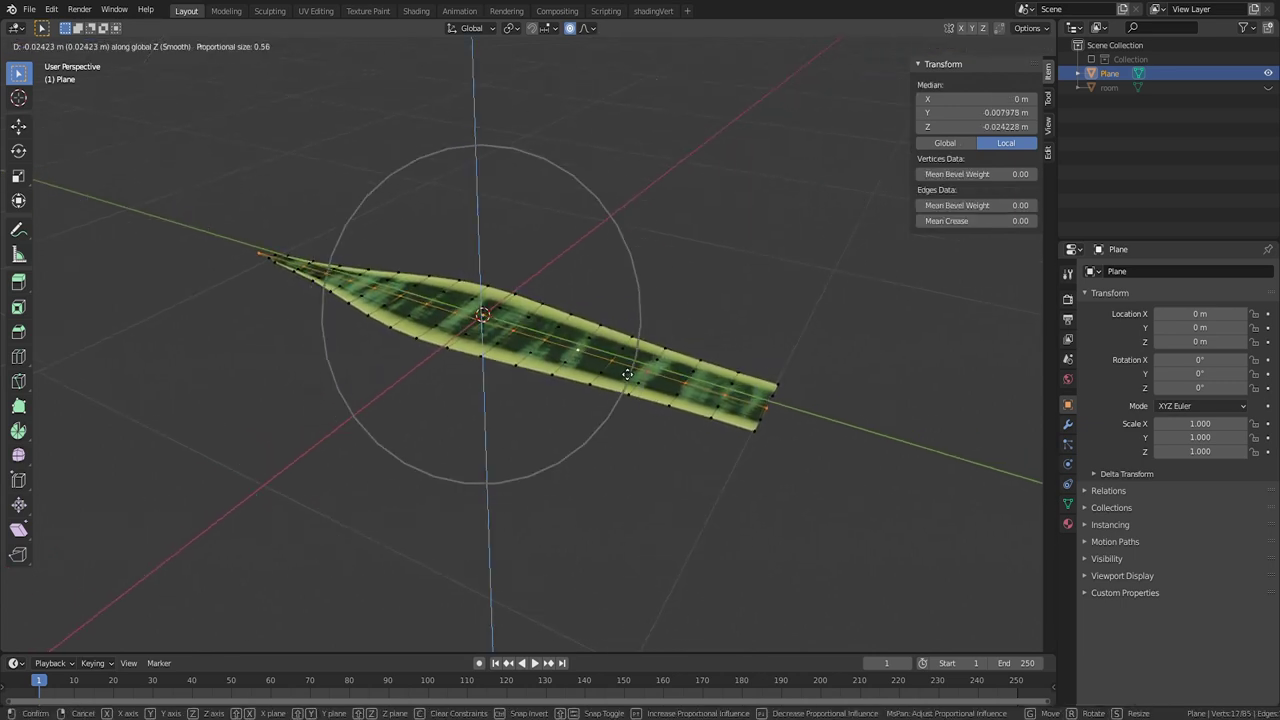
left_click(628, 395)
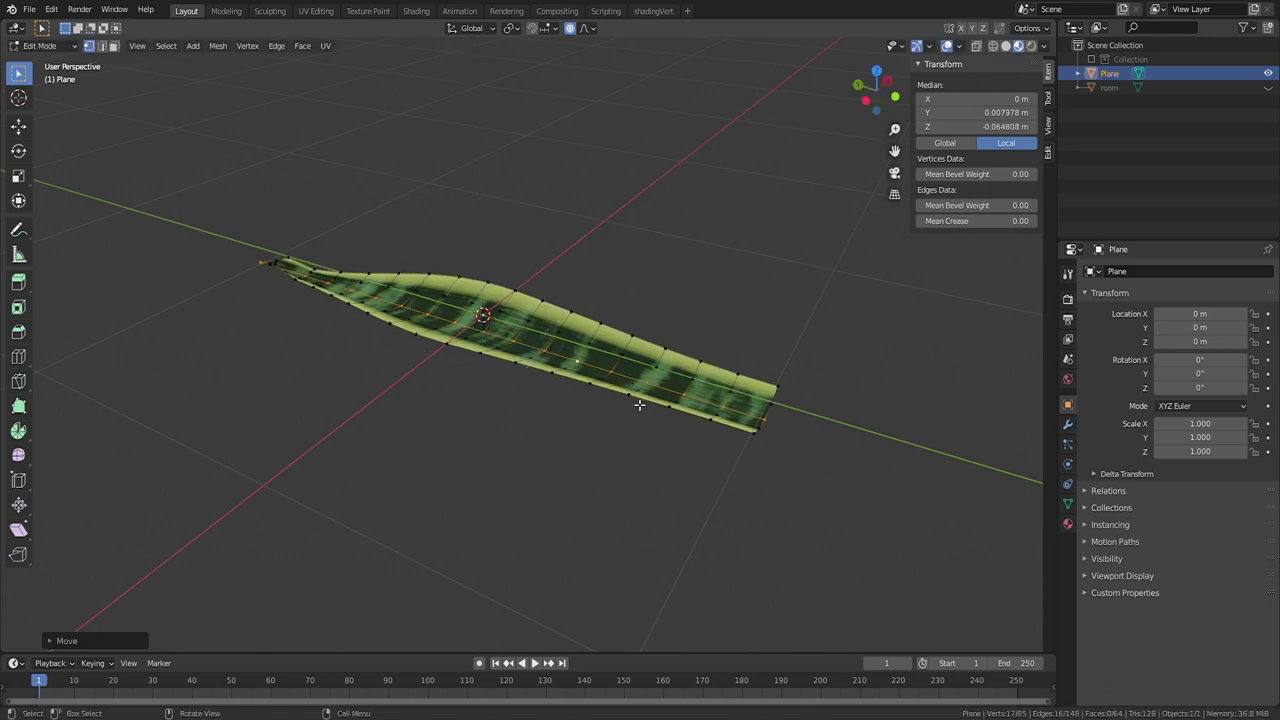
Step: Shift the centre edge loop about 0.08 m along Y with proportional size 0.12 to bend the stripes into chevrons
key("g")
key("y")
scroll(630, 400, "up", 5)
scroll(630, 401, "up", 3)
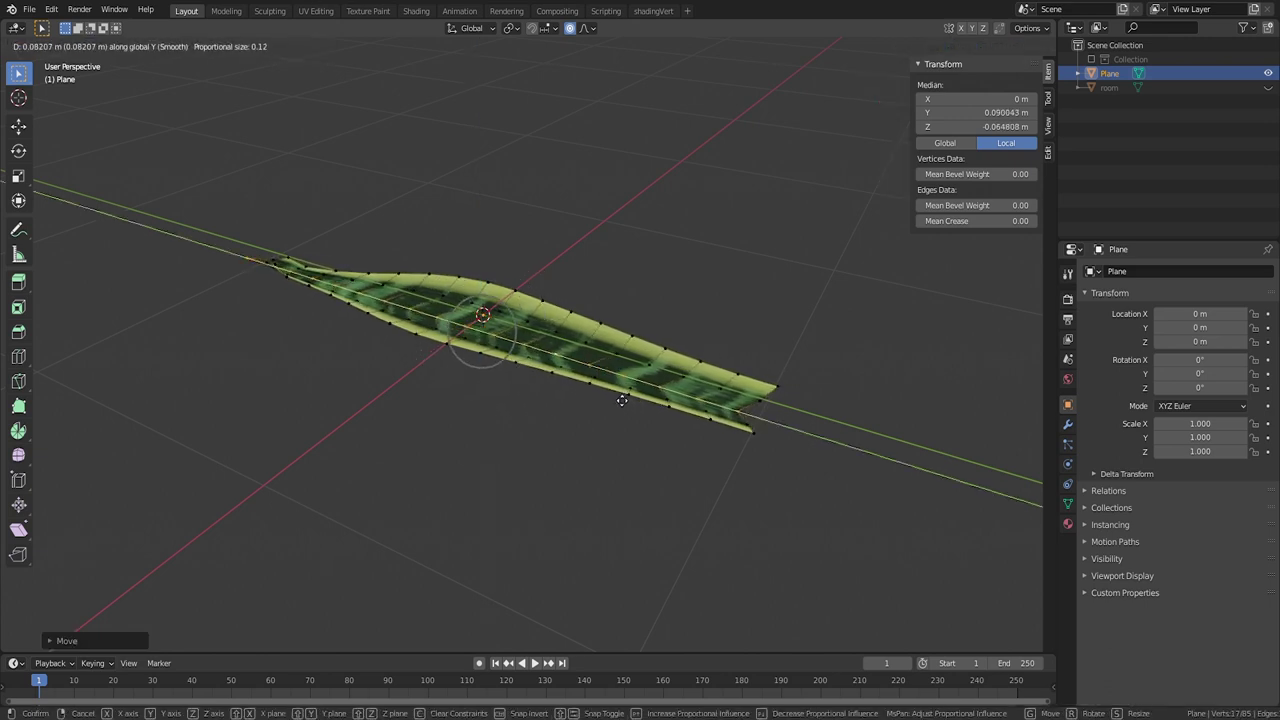
left_click(623, 400)
key("Tab")
Step: Stand the leaf upright by rotating the object 90° around the X axis
mouse_move(714, 356)
middle_mouse_down()
mouse_move(694, 410)
mouse_move(677, 406)
mouse_move(714, 362)
middle_mouse_up()
scroll(745, 332, "down", 5)
middle_click_drag(762, 314, 684, 349)
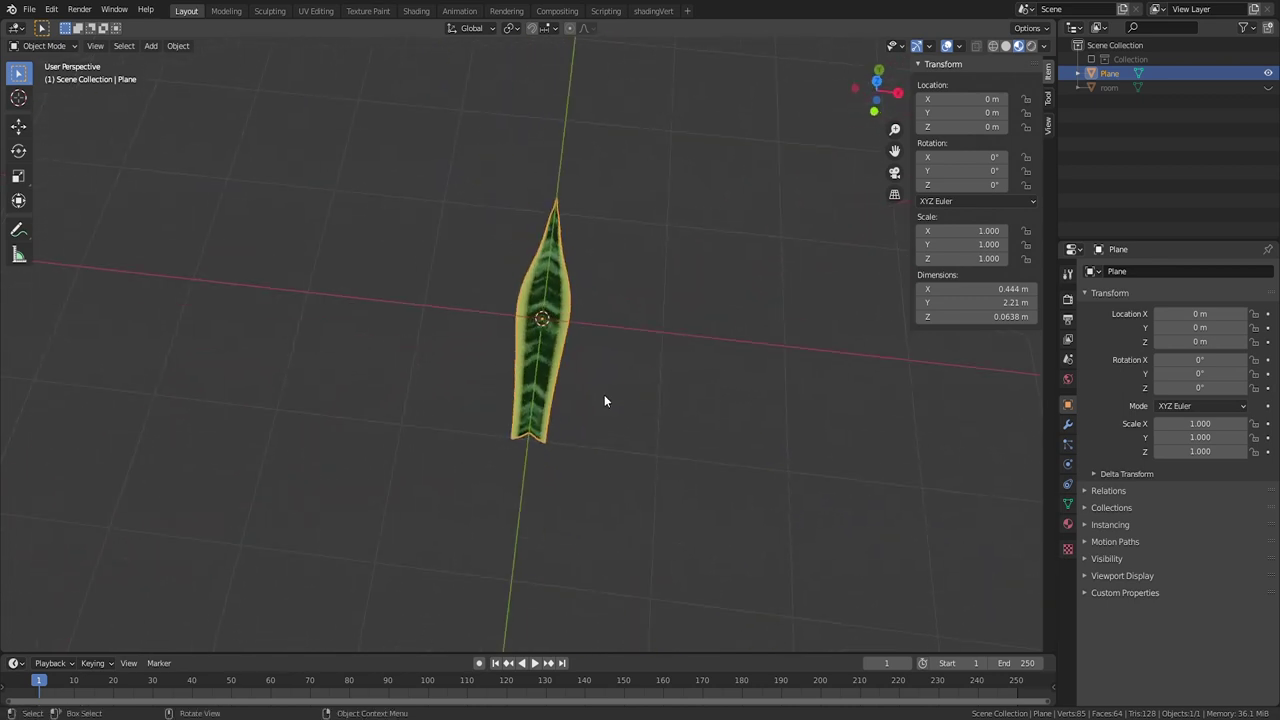
middle_click_drag(604, 394, 606, 363)
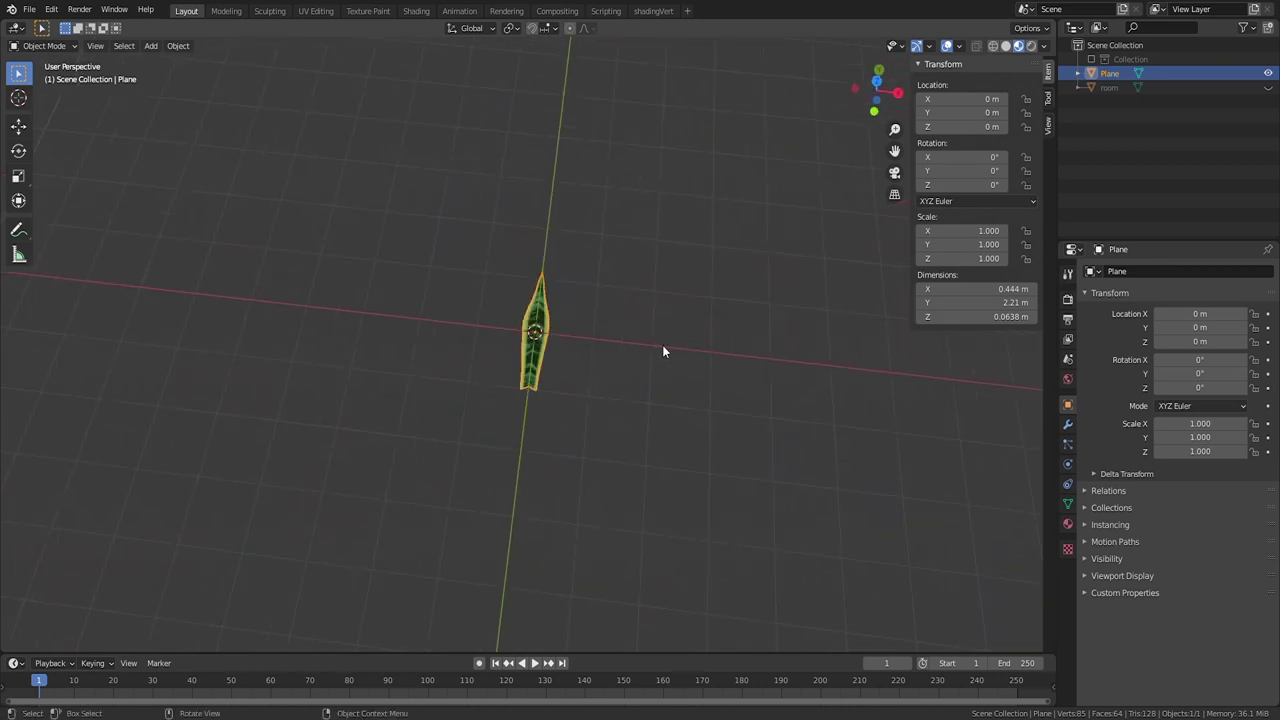
type("rx90")
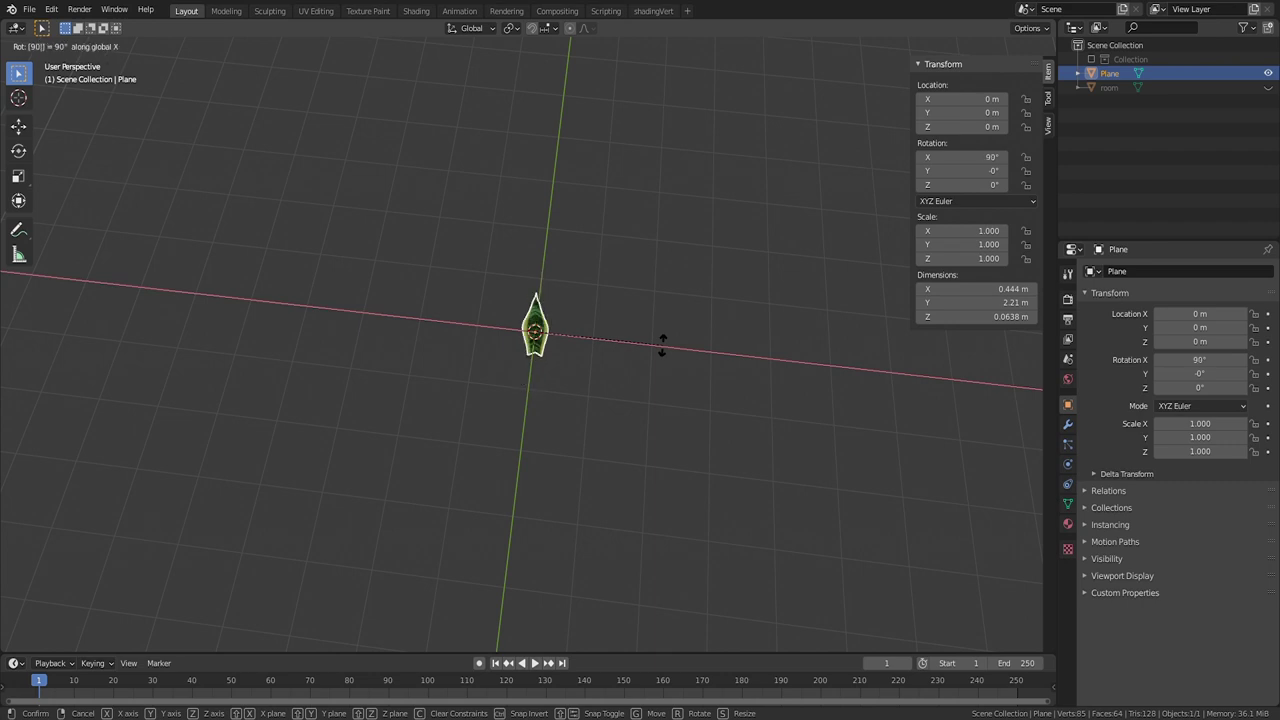
key("Return")
middle_click_drag(629, 400, 627, 333)
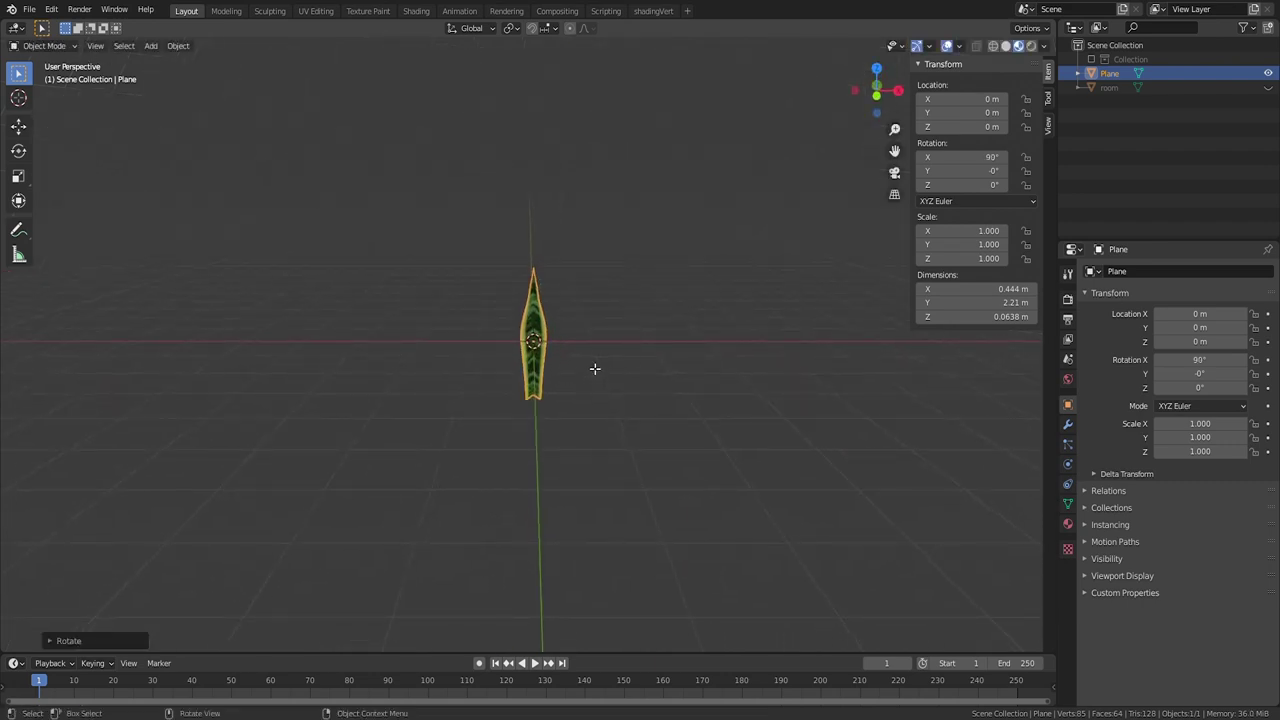
Step: Raise the entire leaf mesh along Z in Edit Mode until its base sits at the object's origin
key("Tab")
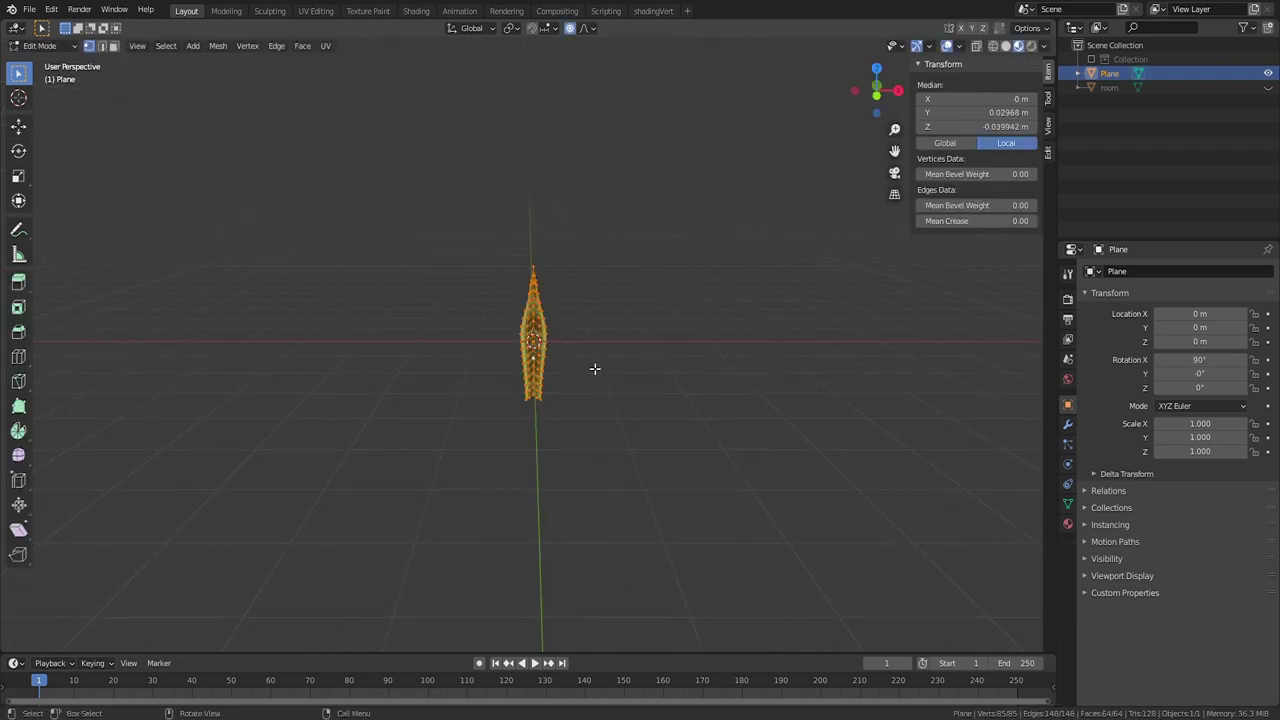
key("g")
key("z")
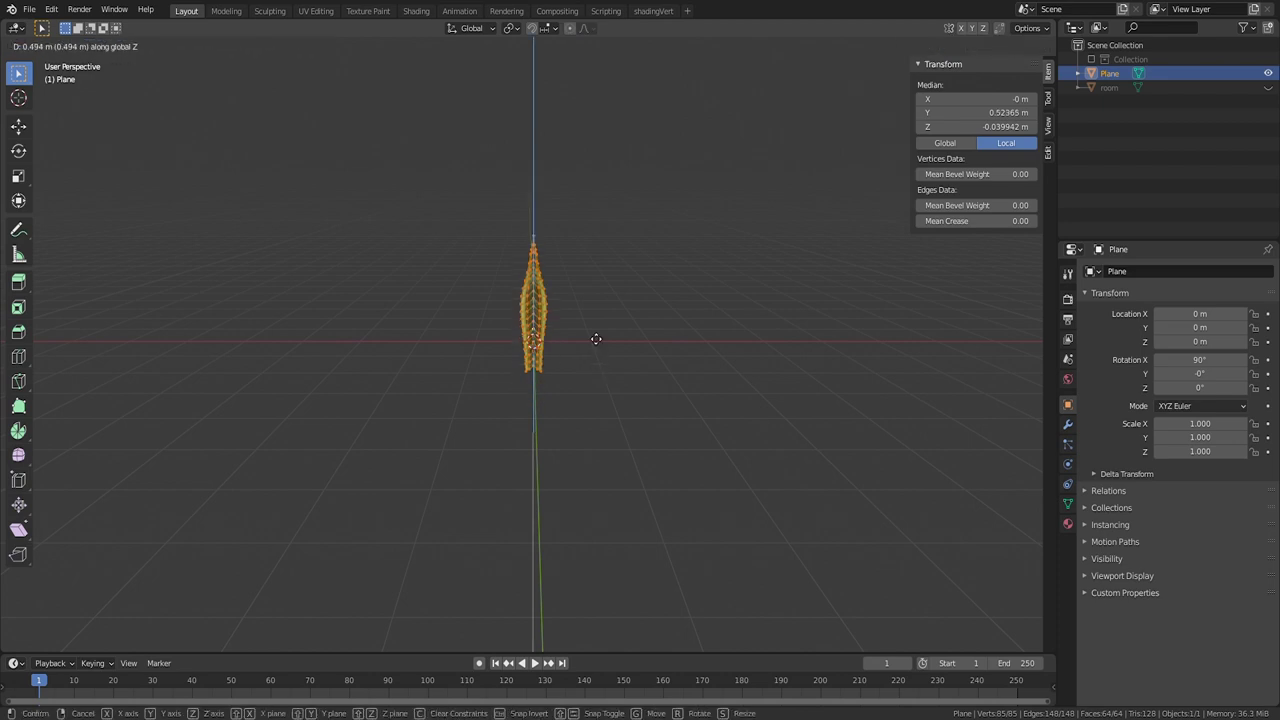
left_click(595, 319)
key("KP_1")
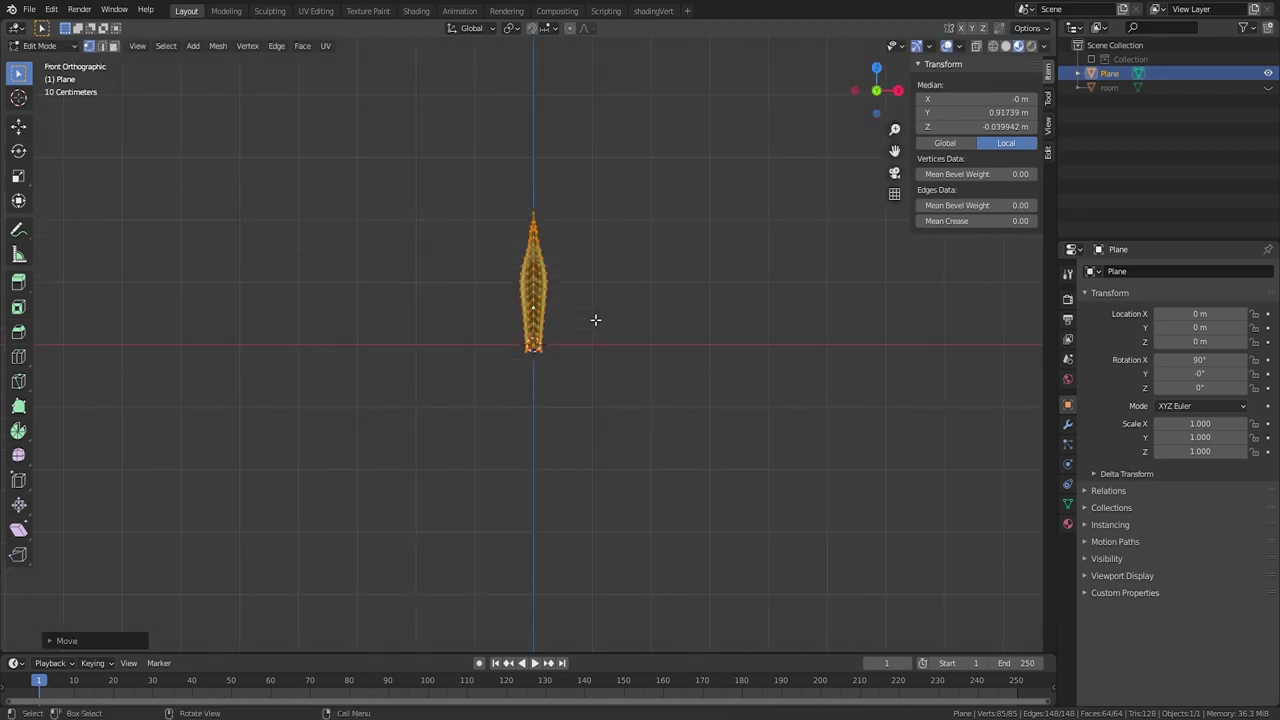
key("KP_Decimal")
key("g")
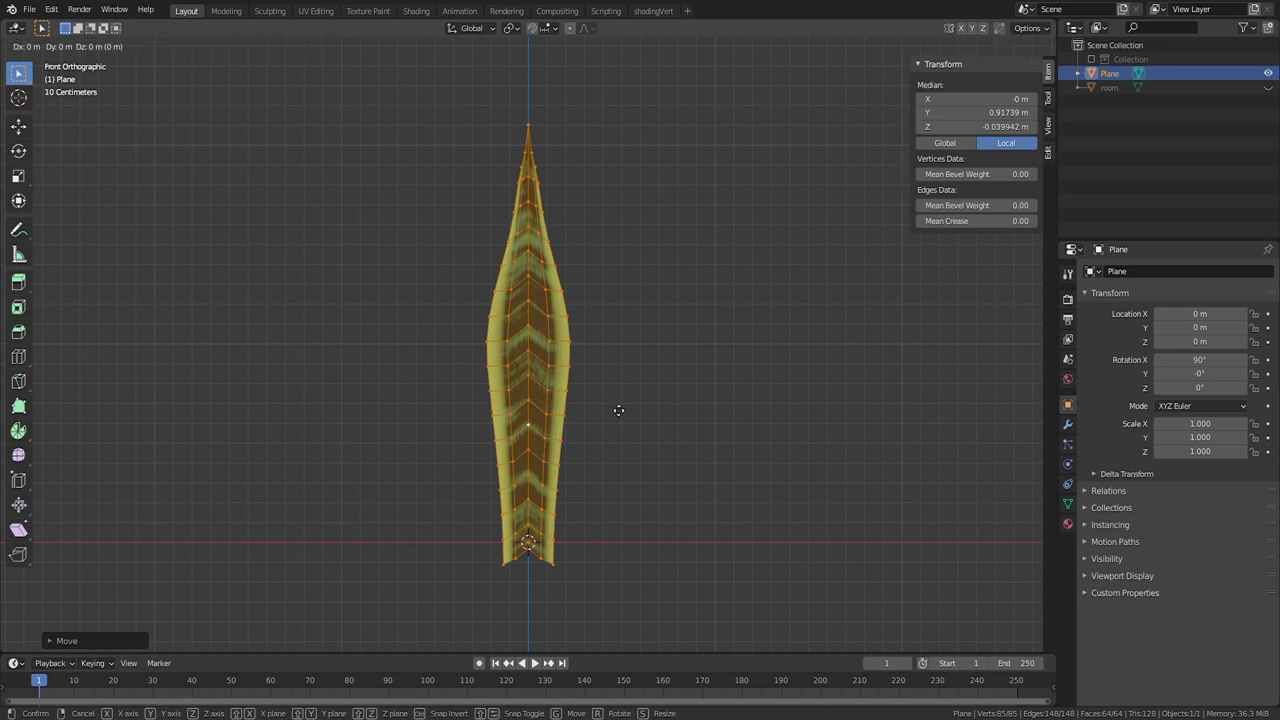
key("z")
left_click(621, 401)
key("Tab")
Step: Duplicate the upright leaf and place the copy about 1.29 m away along X
scroll(657, 438, "down", 4)
key("shift+d")
key("x")
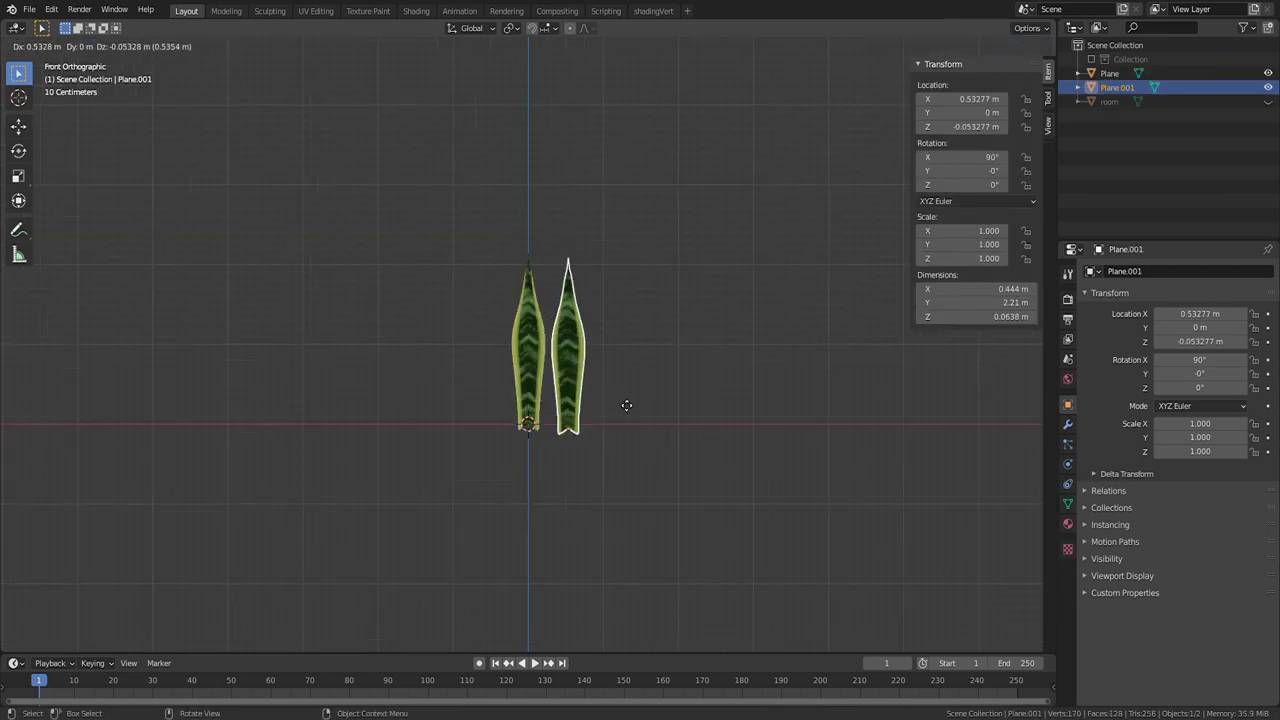
left_click(684, 406)
middle_click_drag(684, 406, 708, 440)
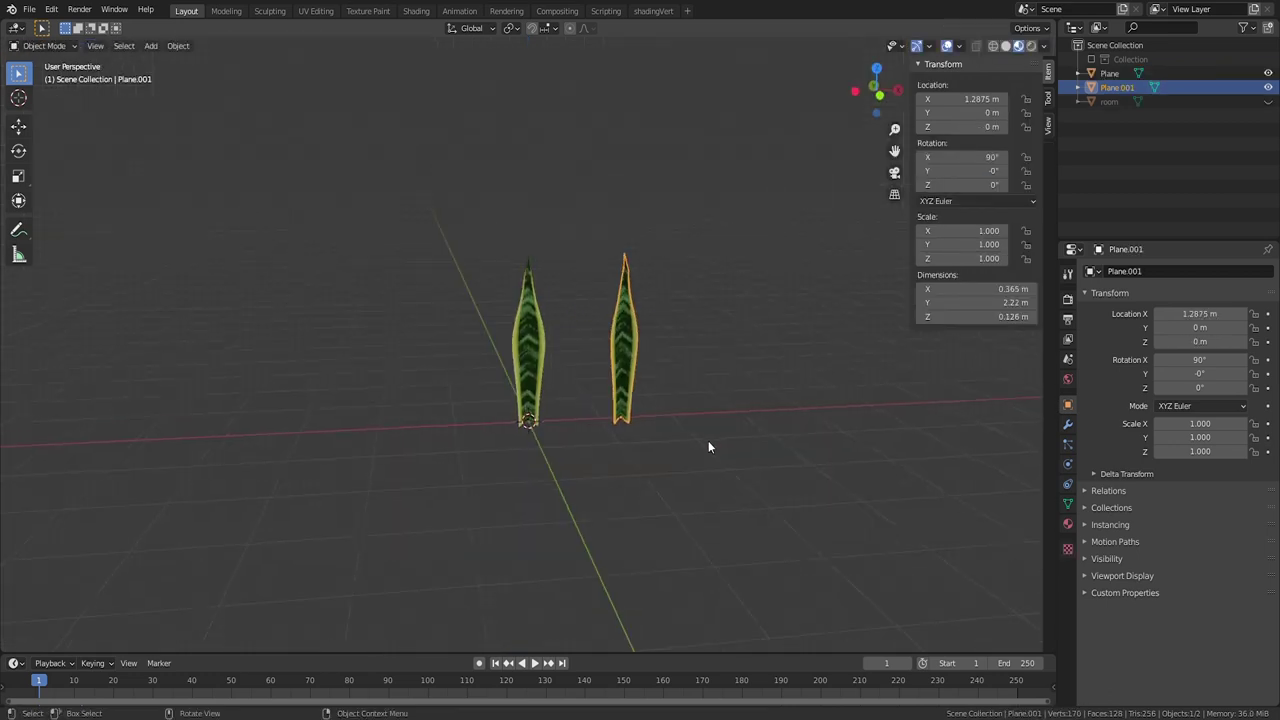
Step: Rename the two leaf objects as "leaf 1" and "leaf 2"
left_click(1109, 75)
double_click(1112, 87)
type("leaf 1")
key("Return")
double_click(1112, 87)
type("leaf 2")
key("Return")
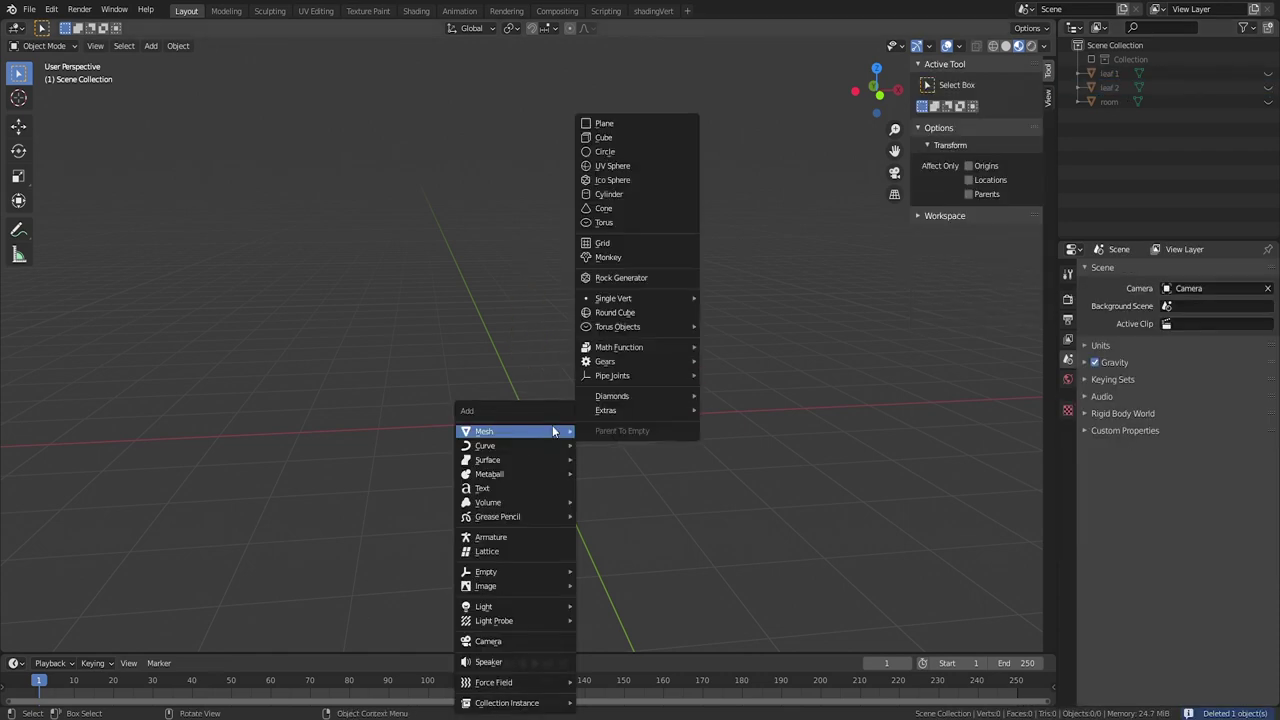
Step: Add a mesh circle with 16 vertices and a radius of 0.18 m at the world origin
mouse_move(520, 431)
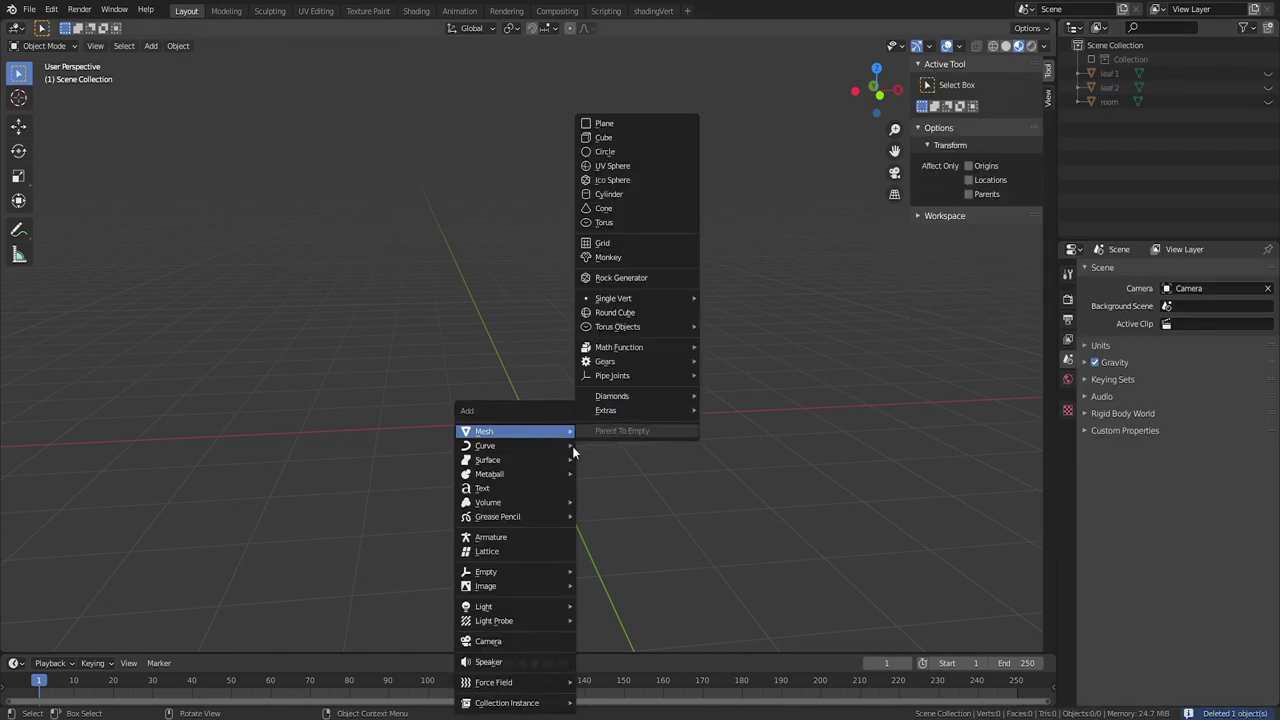
left_click(623, 152)
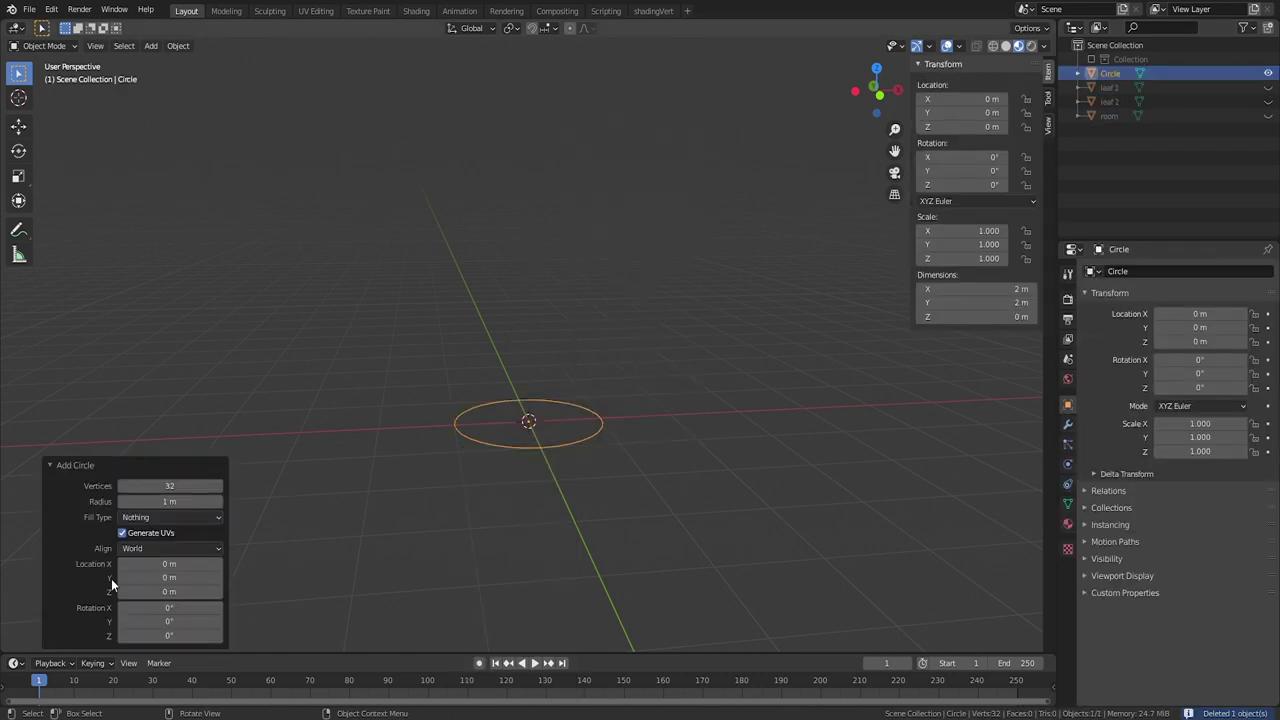
left_click(170, 486)
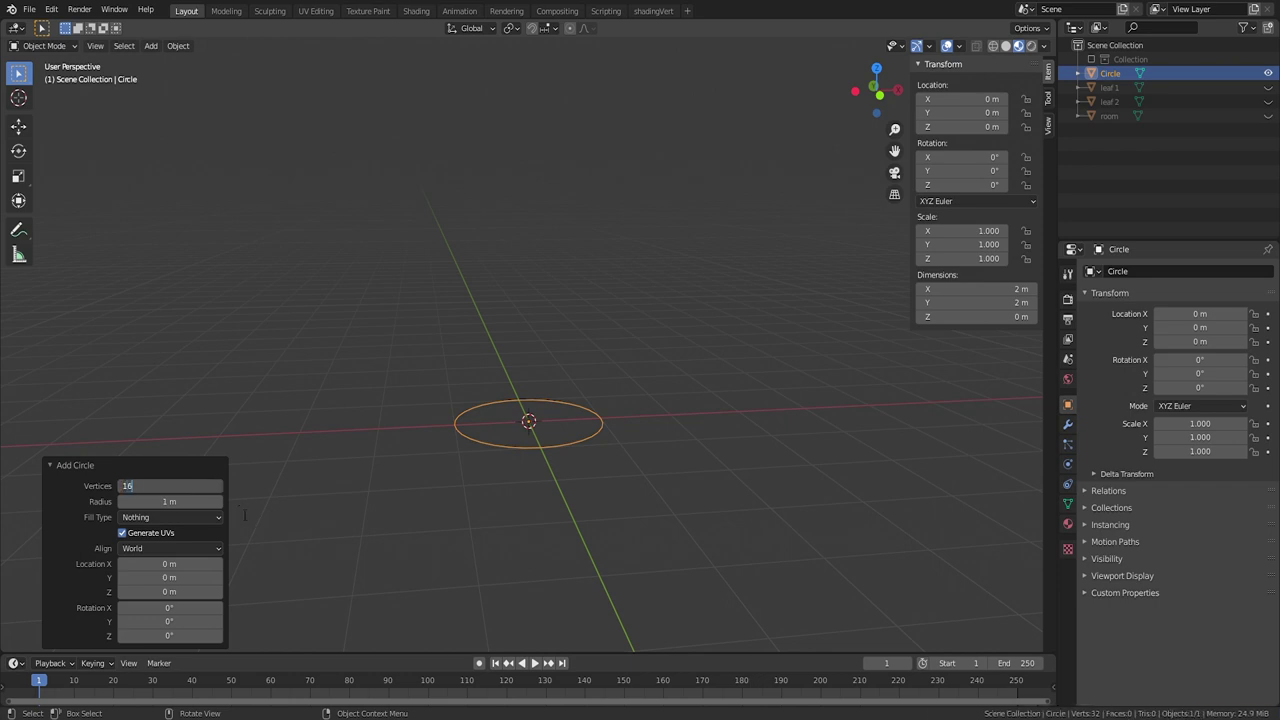
type("16")
key("Return")
left_click_drag(175, 501, 125, 501)
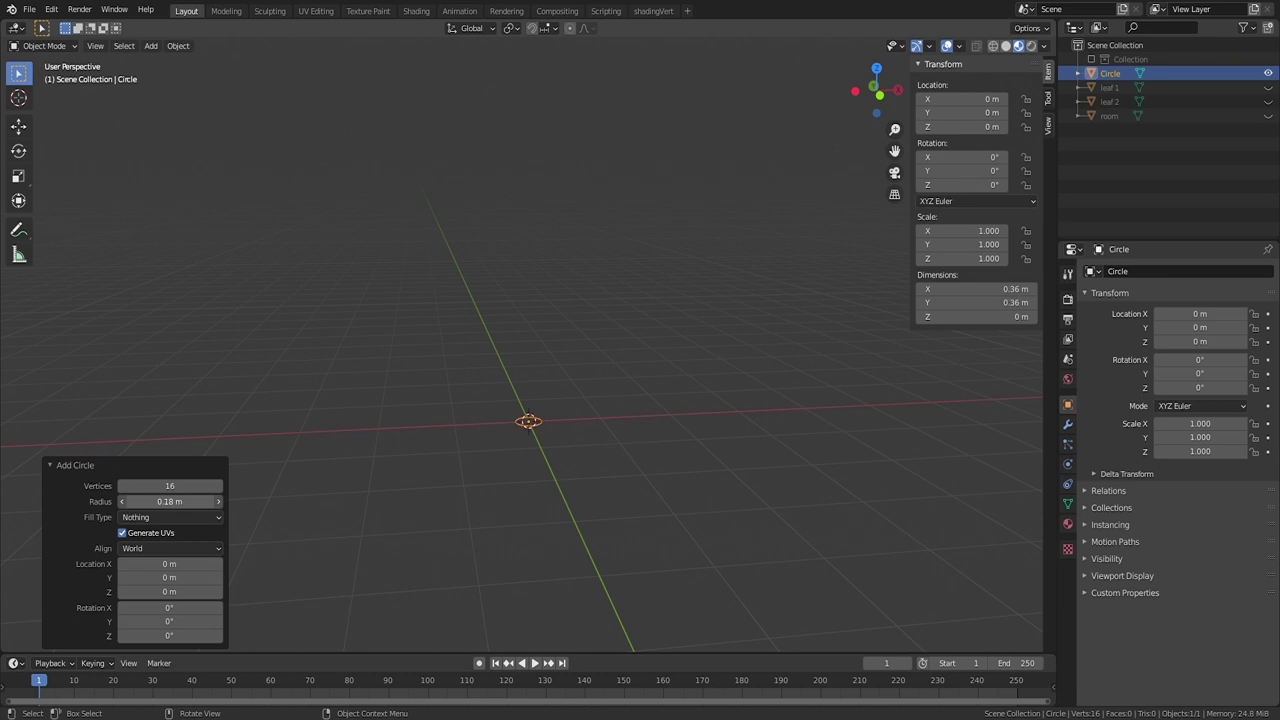
Step: Fill the circle with a face and inset it slightly to leave a thin ring along its edge
left_click(587, 447)
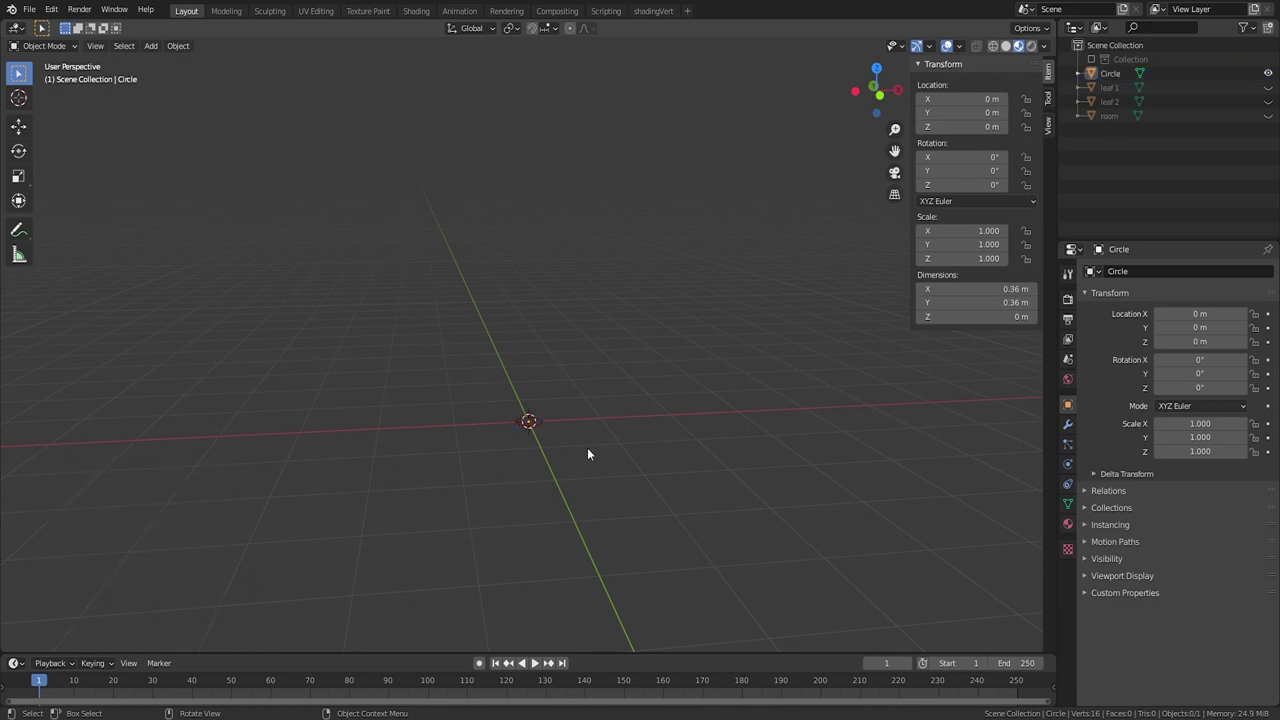
middle_click_drag(587, 447, 558, 541)
left_click(557, 545)
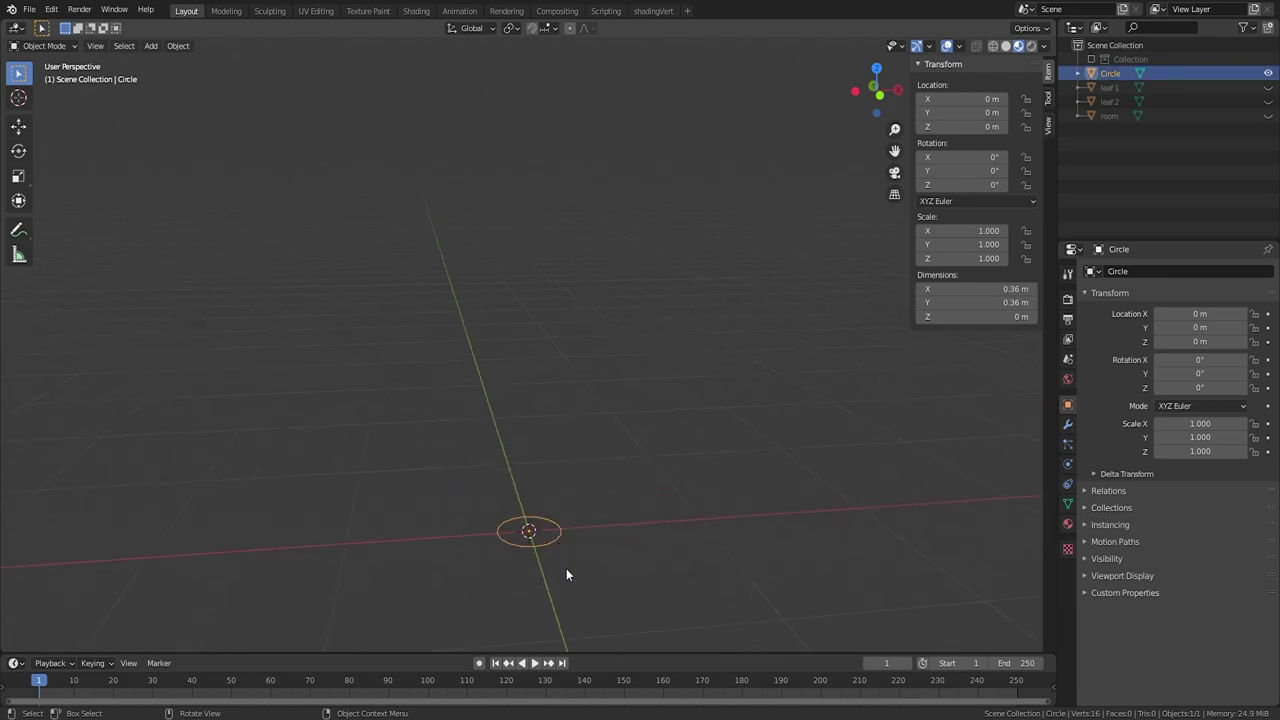
key("KP_Decimal")
key("Tab")
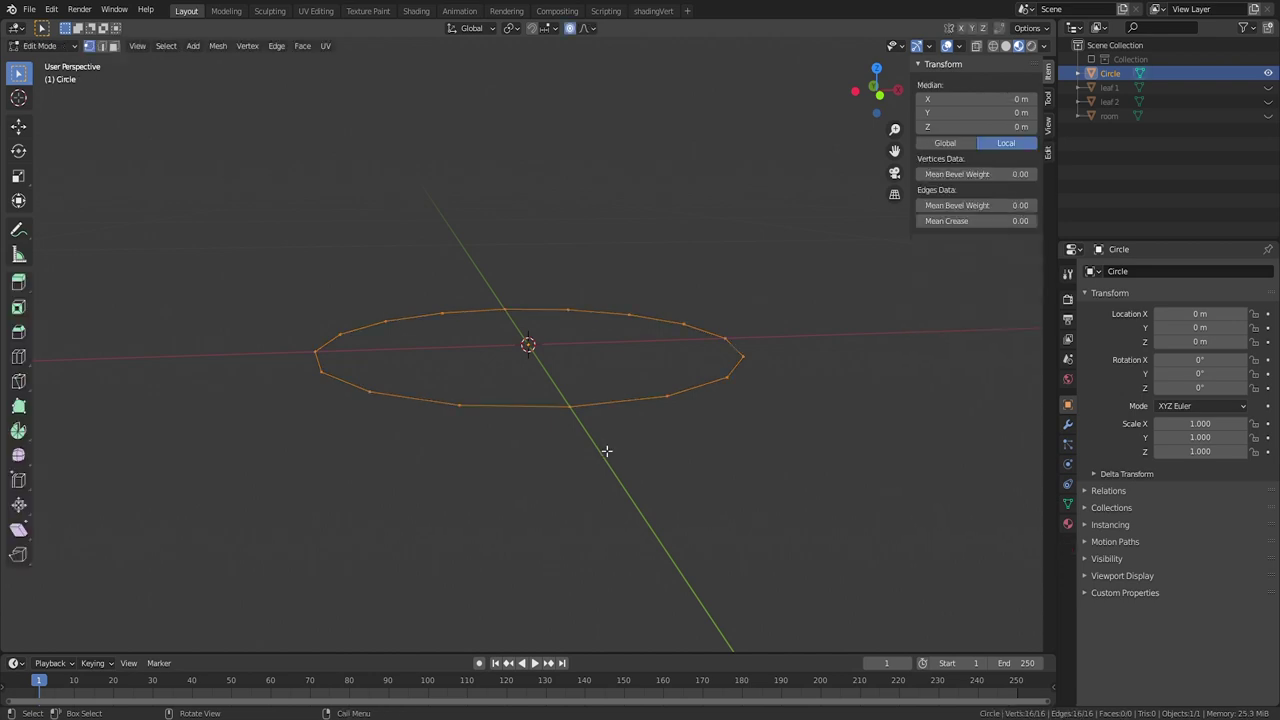
key("f")
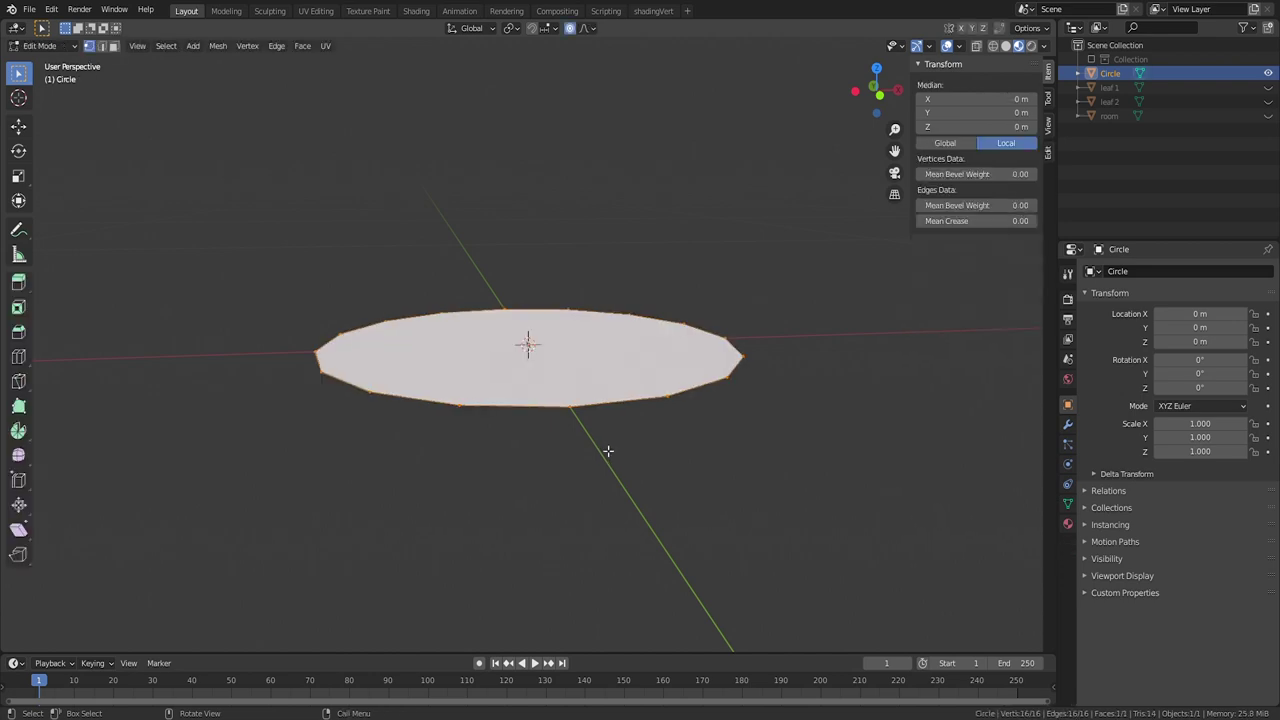
key("i")
left_click(699, 394)
Step: Extrude the circle's outer edge loop about 0.028 m upward along Z to start the pot wall
left_click(669, 400)
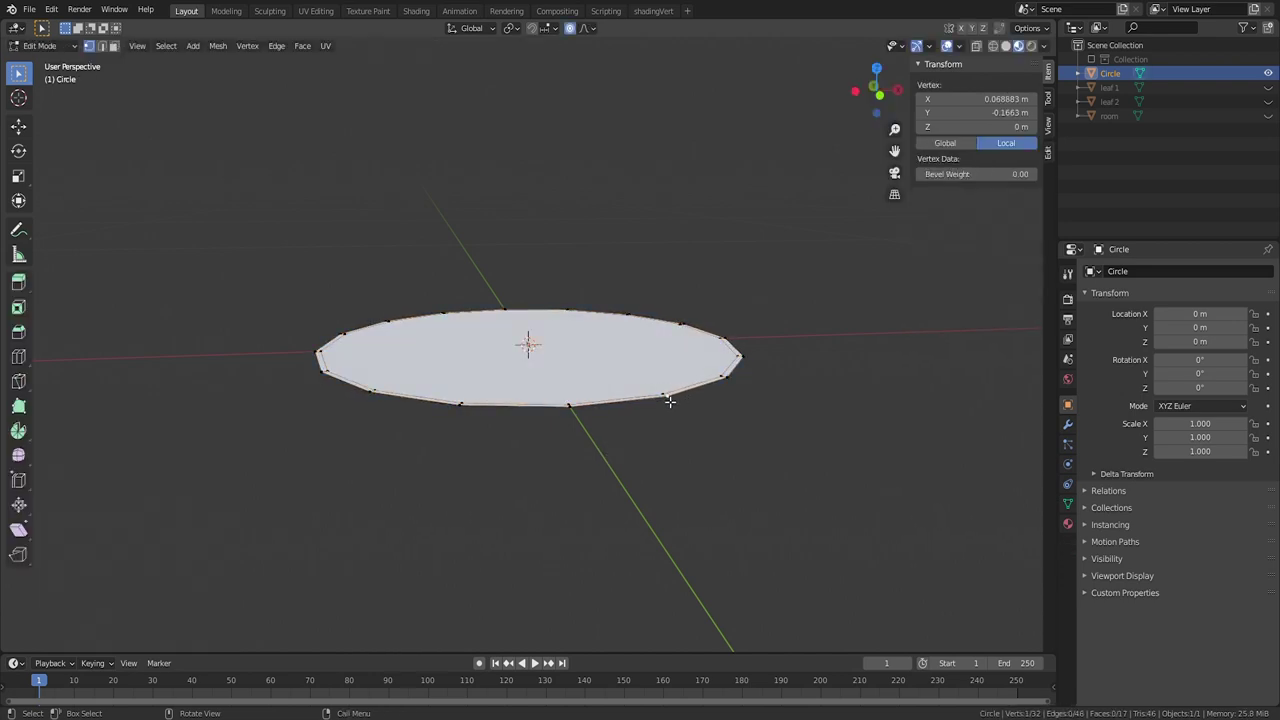
left_click(674, 406, "alt")
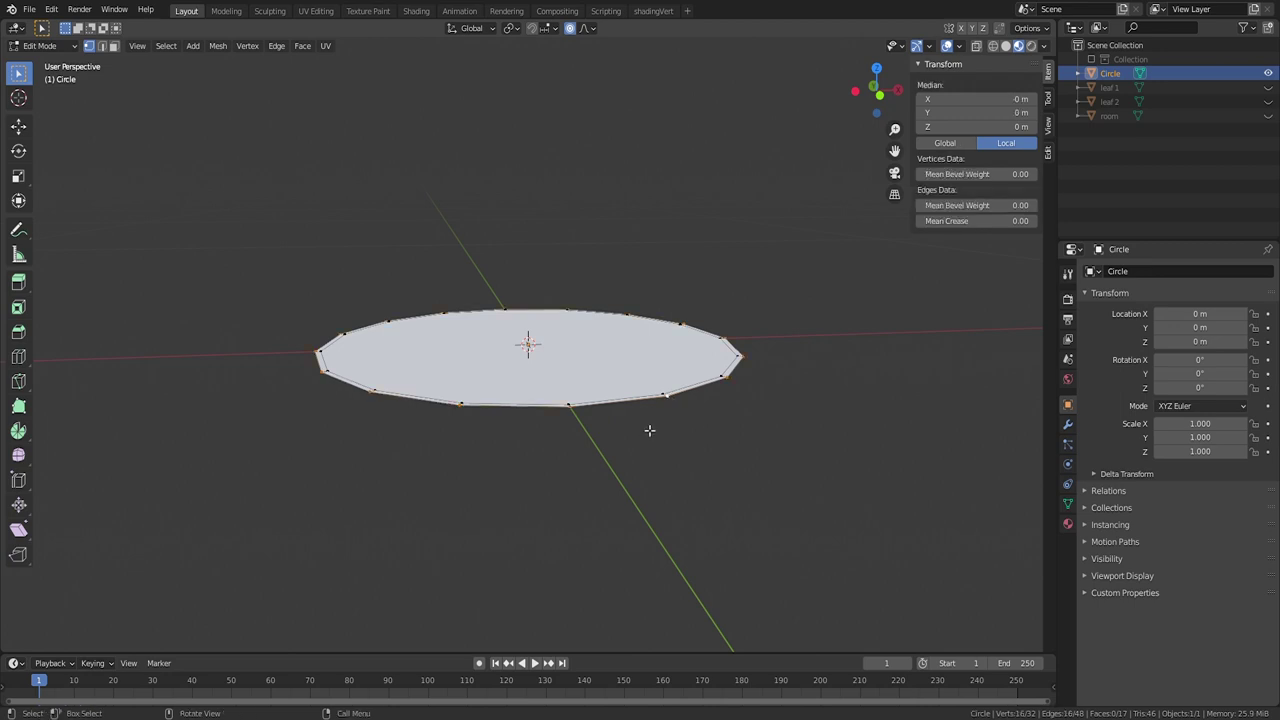
key("e")
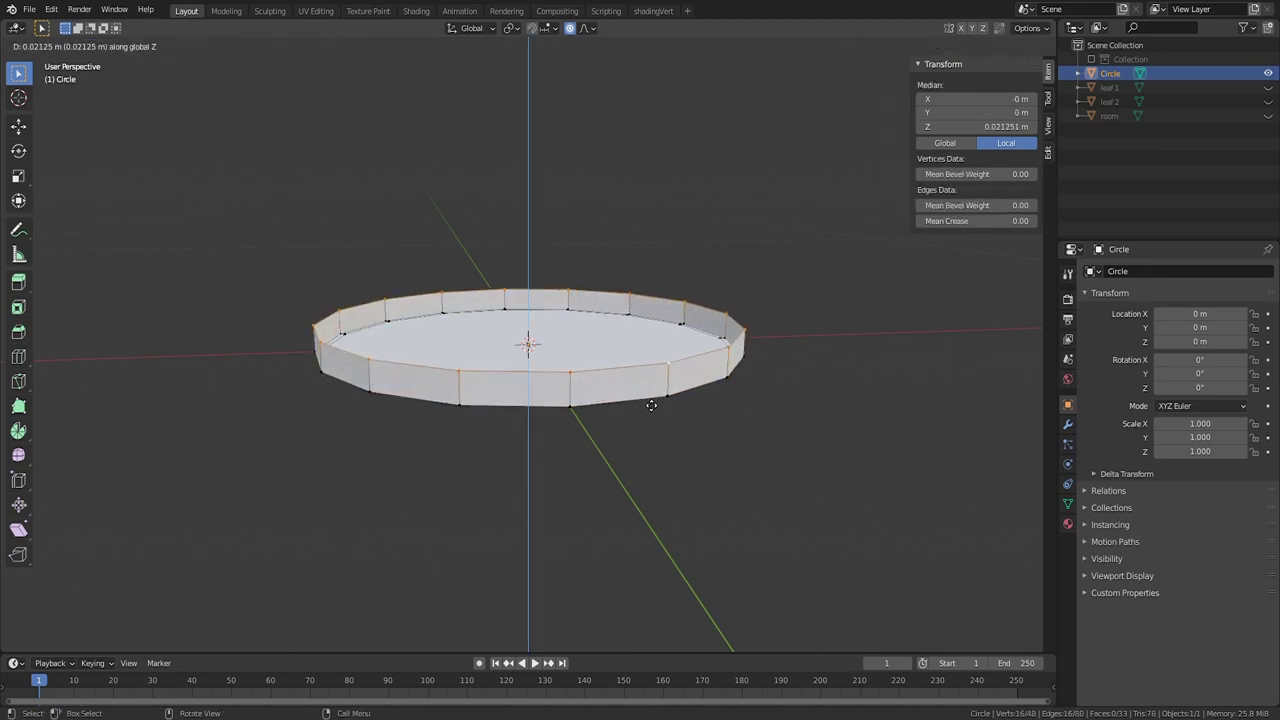
left_click(650, 407)
scroll(660, 410, "down", 3)
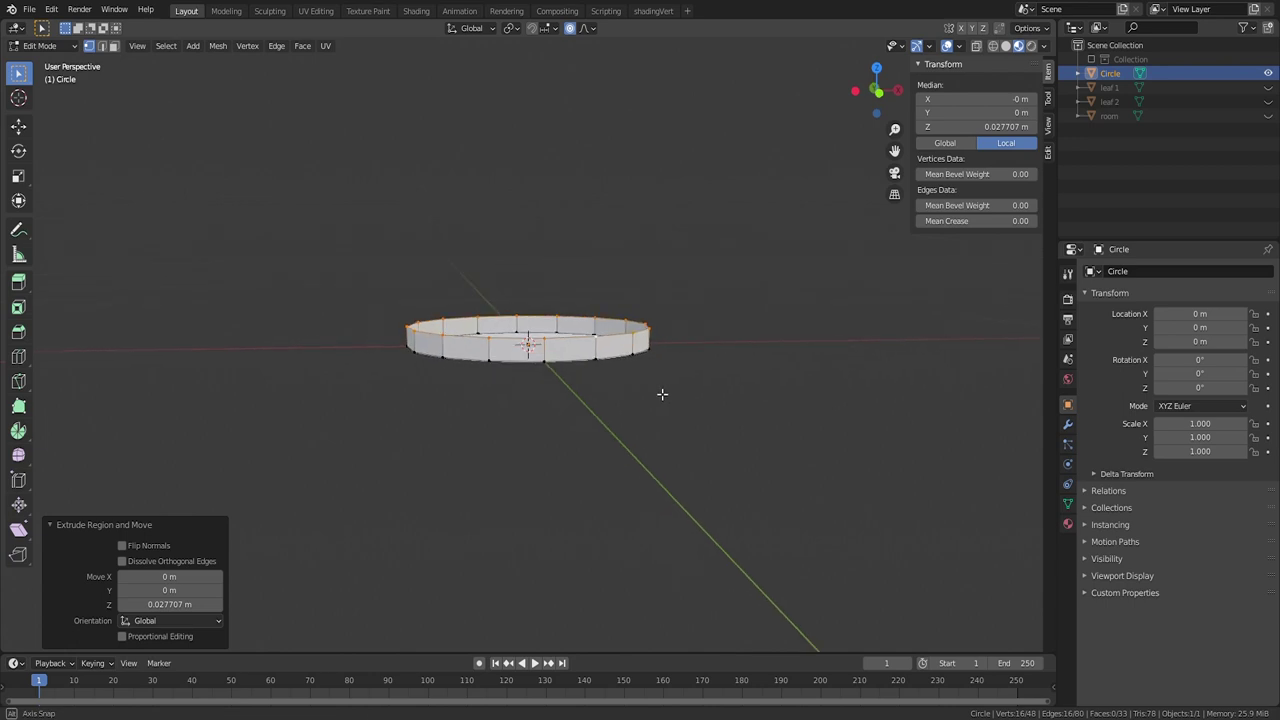
Step: Extrude the wall's upper edge loop a further 0.36 m or so along Z to form the tall pot body
key("e")
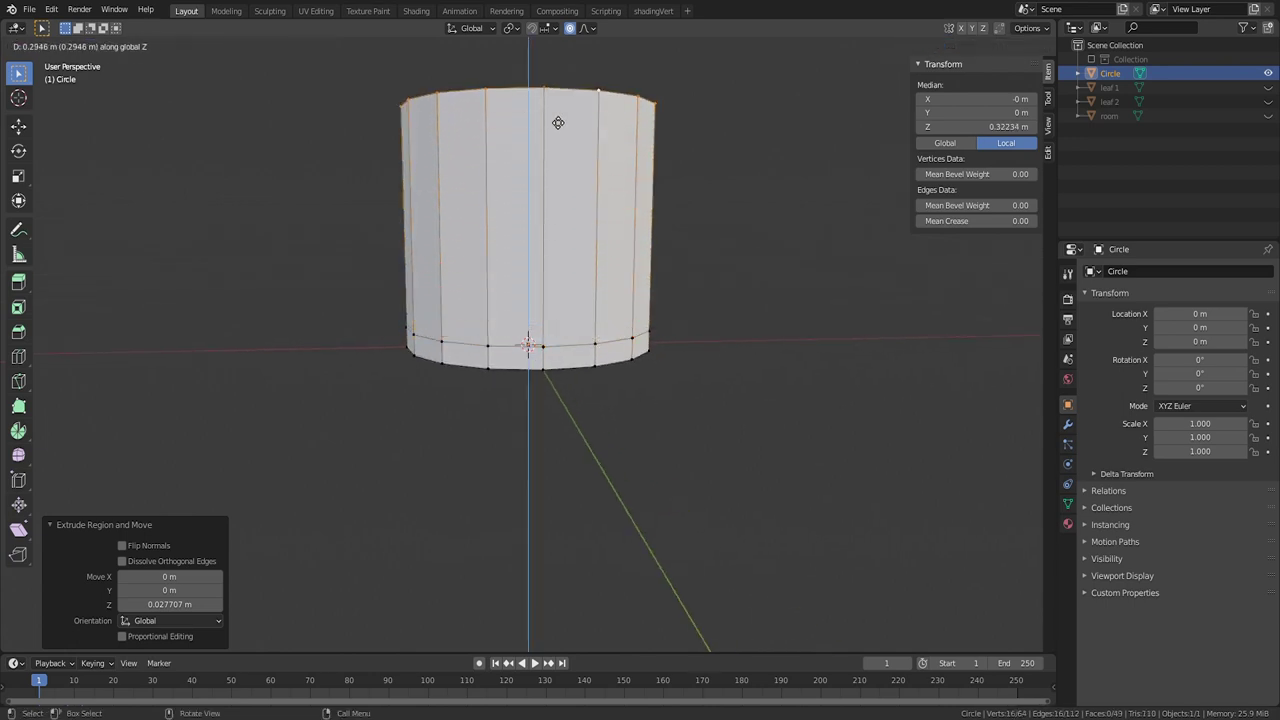
left_click(551, 77)
scroll(557, 289, "down", 3)
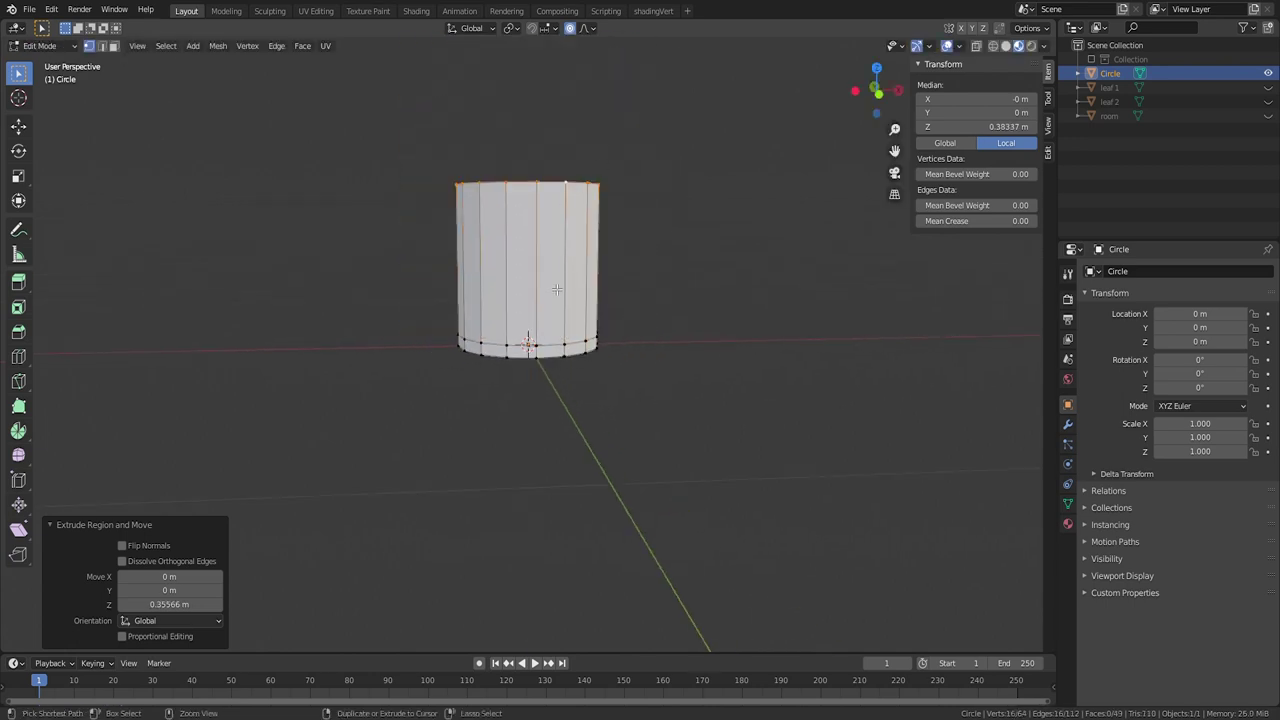
Step: Add ten evenly spaced horizontal loop cuts around the tall section of the pot wall
key("ctrl+r")
scroll(557, 289, "up", 9)
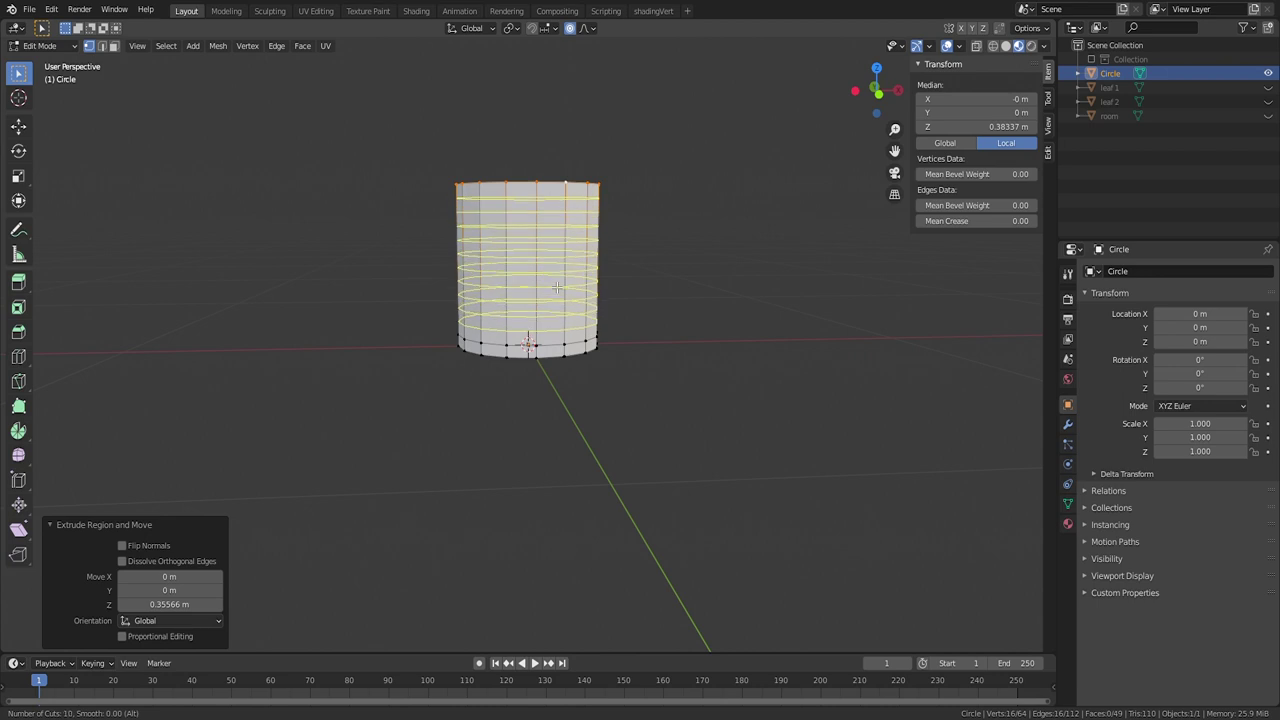
left_click(557, 289)
right_click(557, 289)
Step: Scale the pot wall's second loop below the rim to about 1.79 with smooth proportional editing to bulge the body
left_click(540, 222)
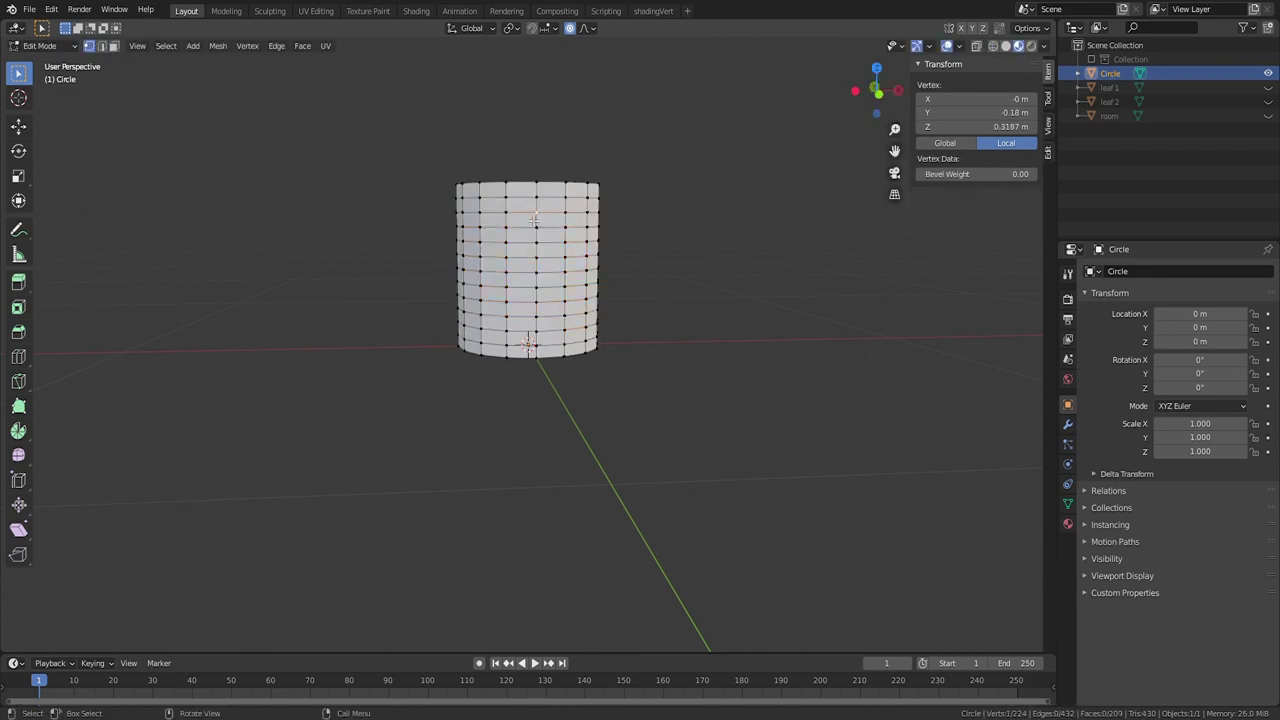
left_click(535, 217, "alt")
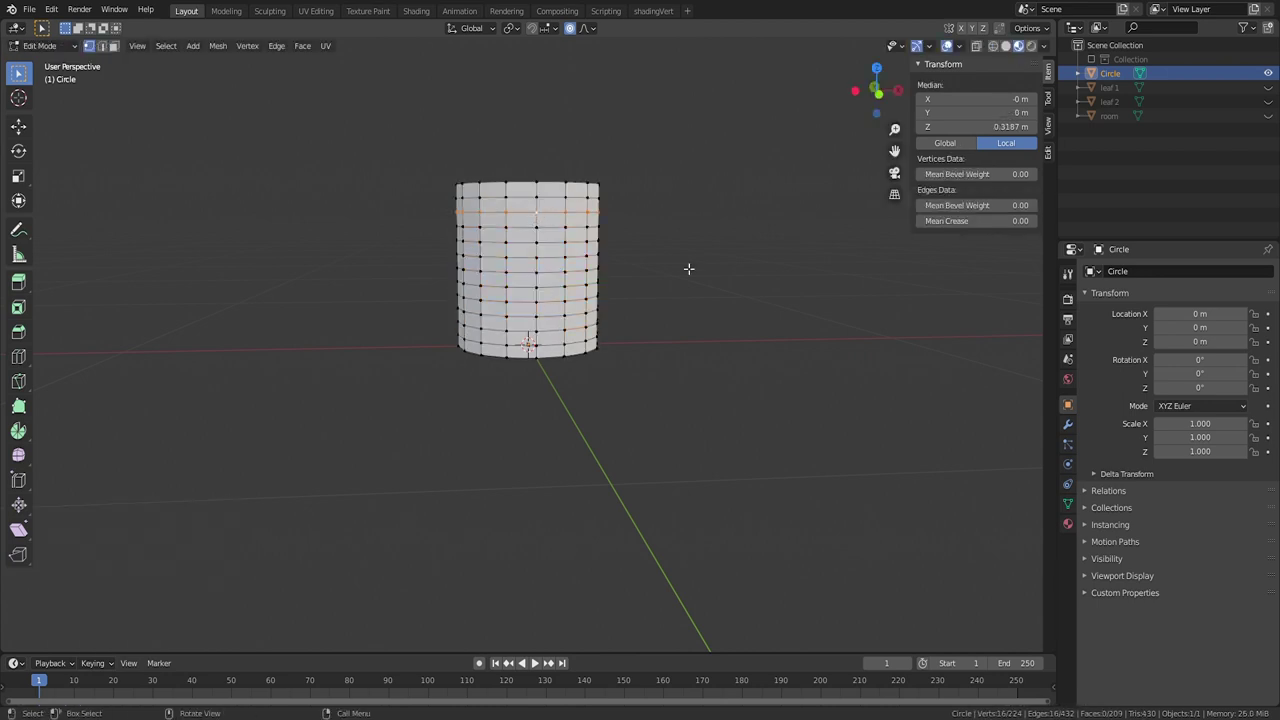
key("s")
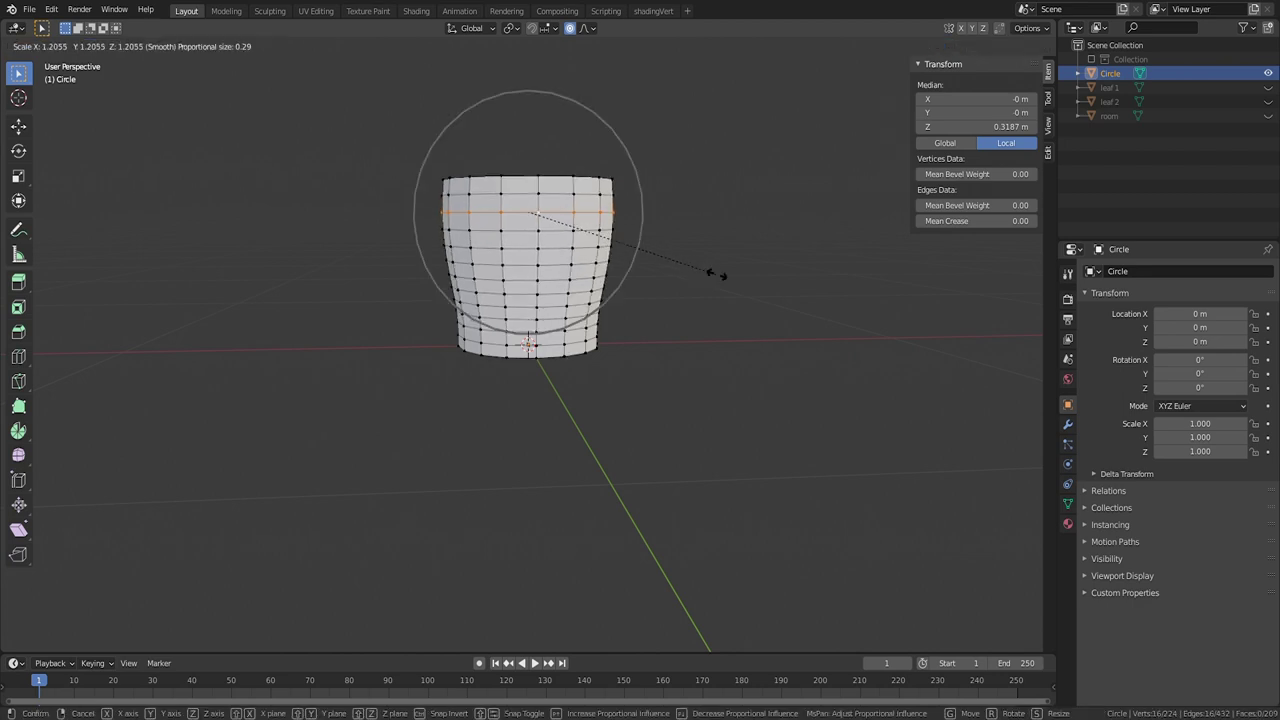
scroll(803, 291, "down", 1)
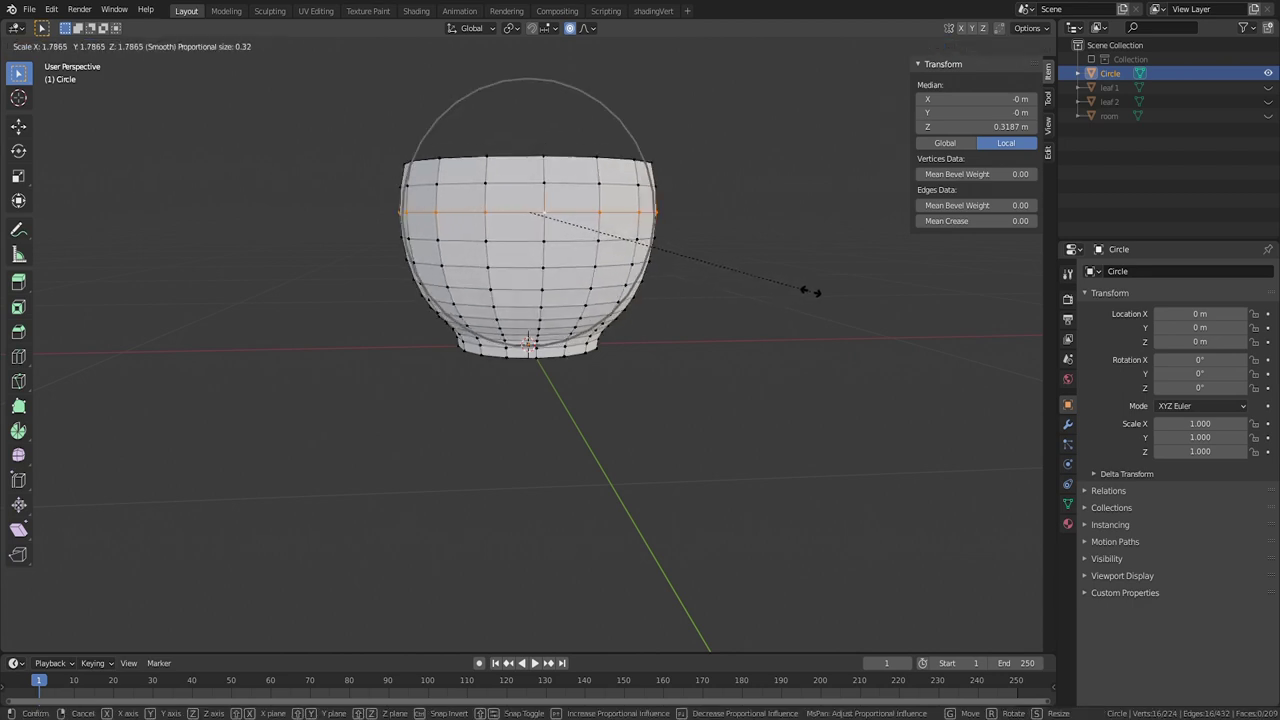
left_click(810, 291)
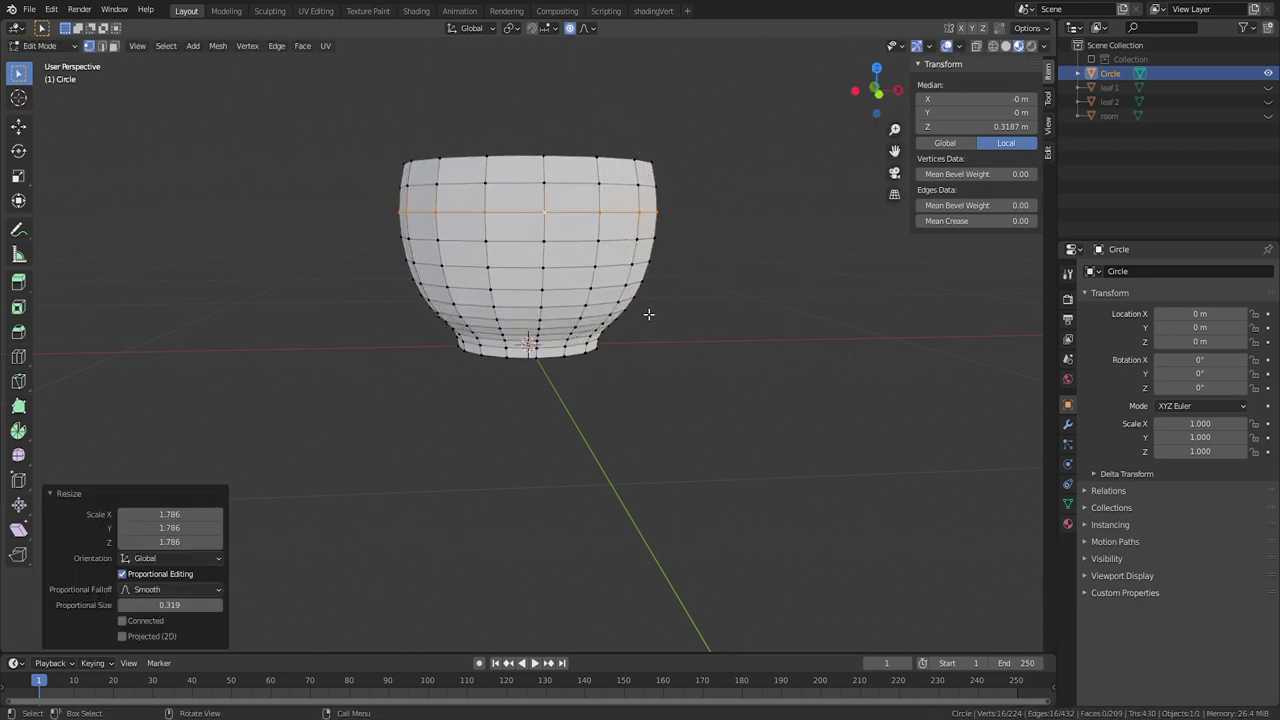
Step: Adjust the width of the upper wall loop with proportional editing, and scale the rim loop to about 0.874 to narrow the opening
left_click(634, 194)
left_click(634, 192, "alt")
key("s")
scroll(737, 206, "up", 4)
scroll(744, 204, "down", 3)
left_click(746, 203)
left_click(660, 195)
middle_click_drag(700, 170, 689, 234)
left_click(660, 195, "alt")
key("s")
left_click(718, 212)
Step: Extrude the rim loop inward at about 0.9 scale for wall thickness, and extrude the inner loop about 0.036 m down into the pot
key("e")
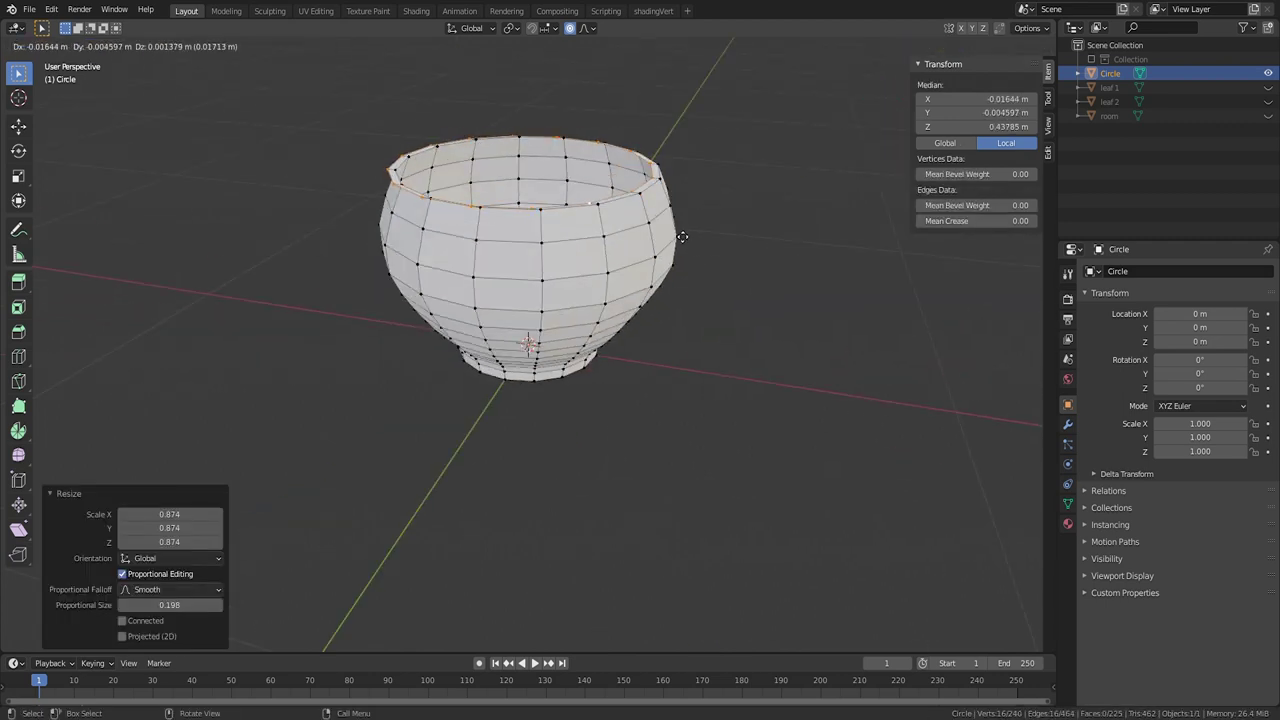
key("Escape")
key("s")
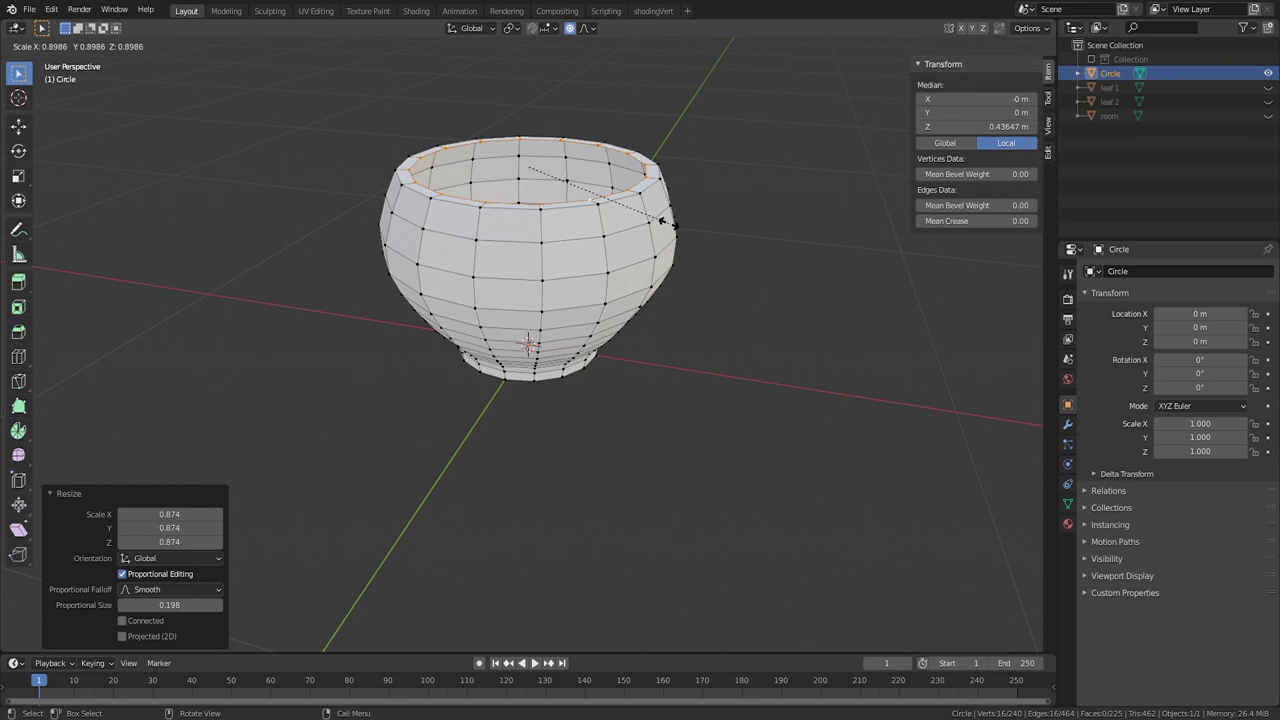
left_click(662, 220)
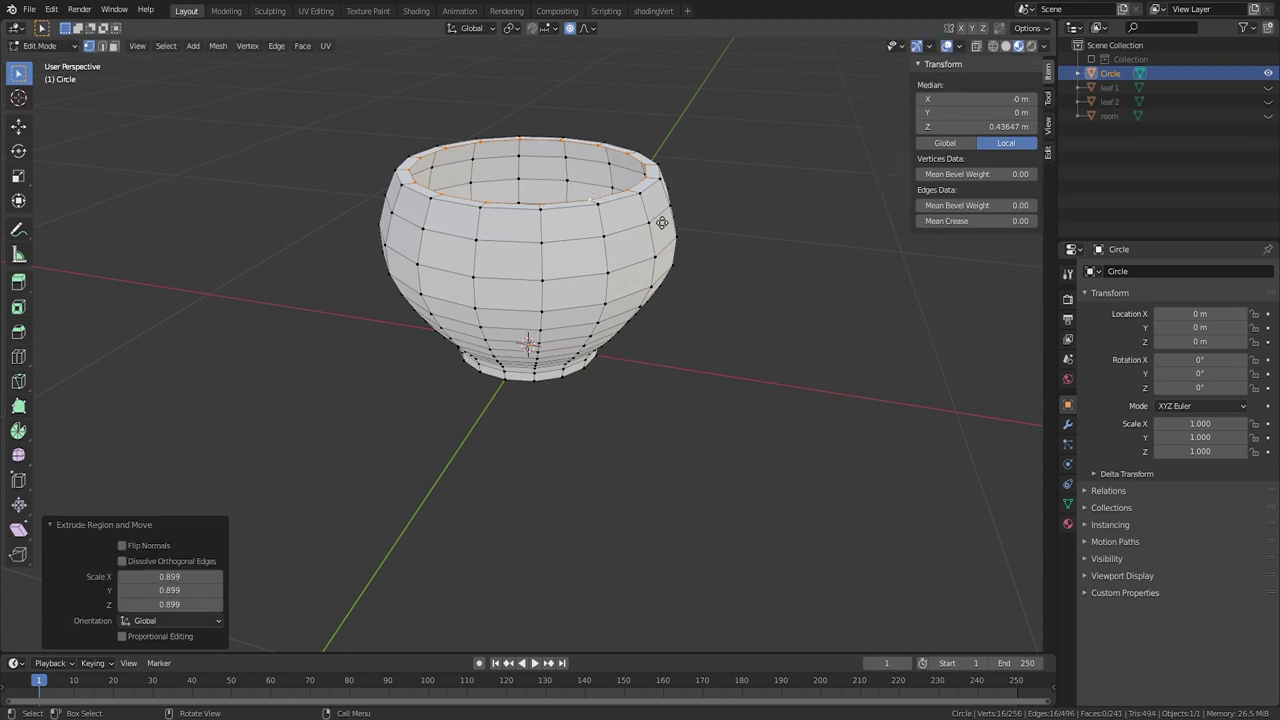
key("e")
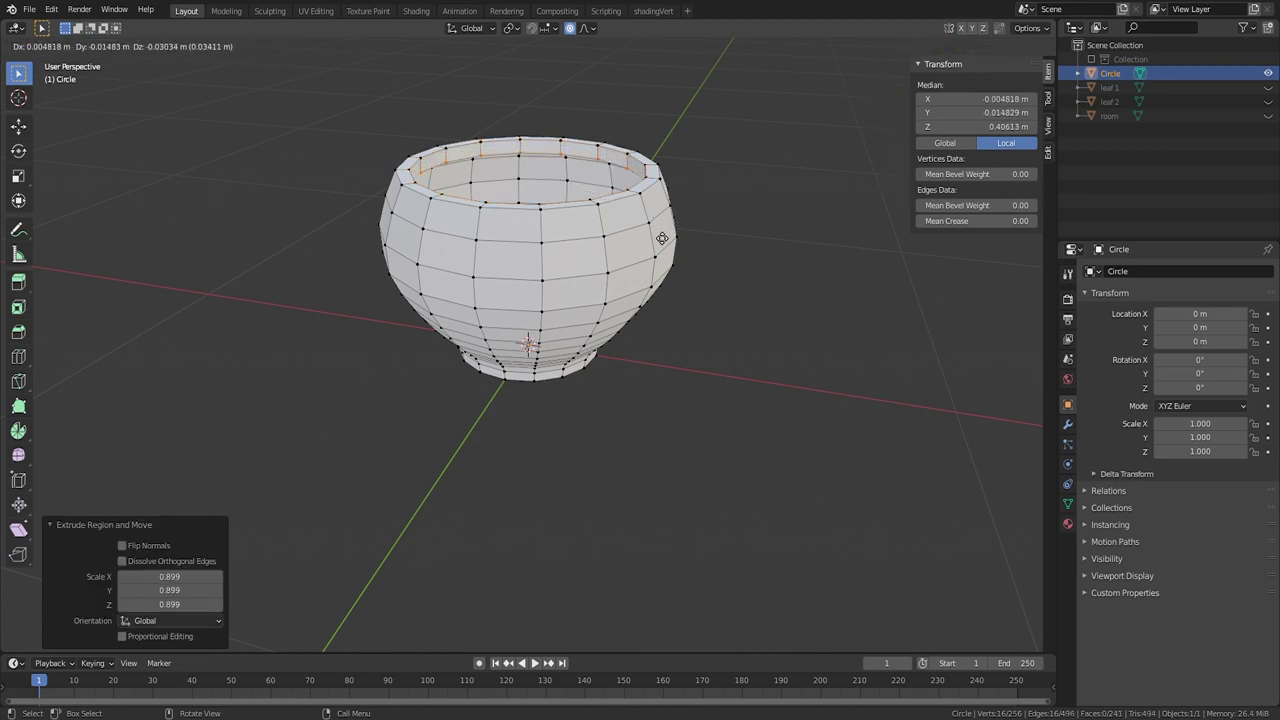
left_click(662, 241)
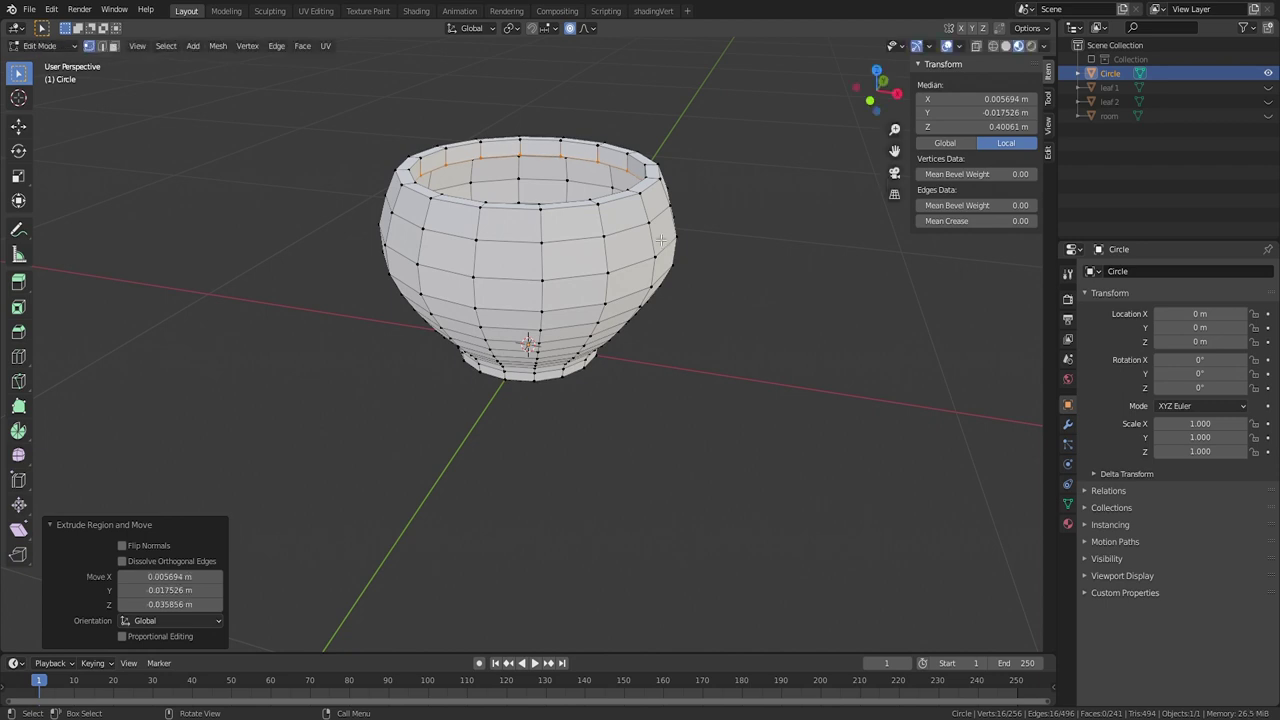
Step: Fill the inner loop with a face and separate that face into its own object
key("f")
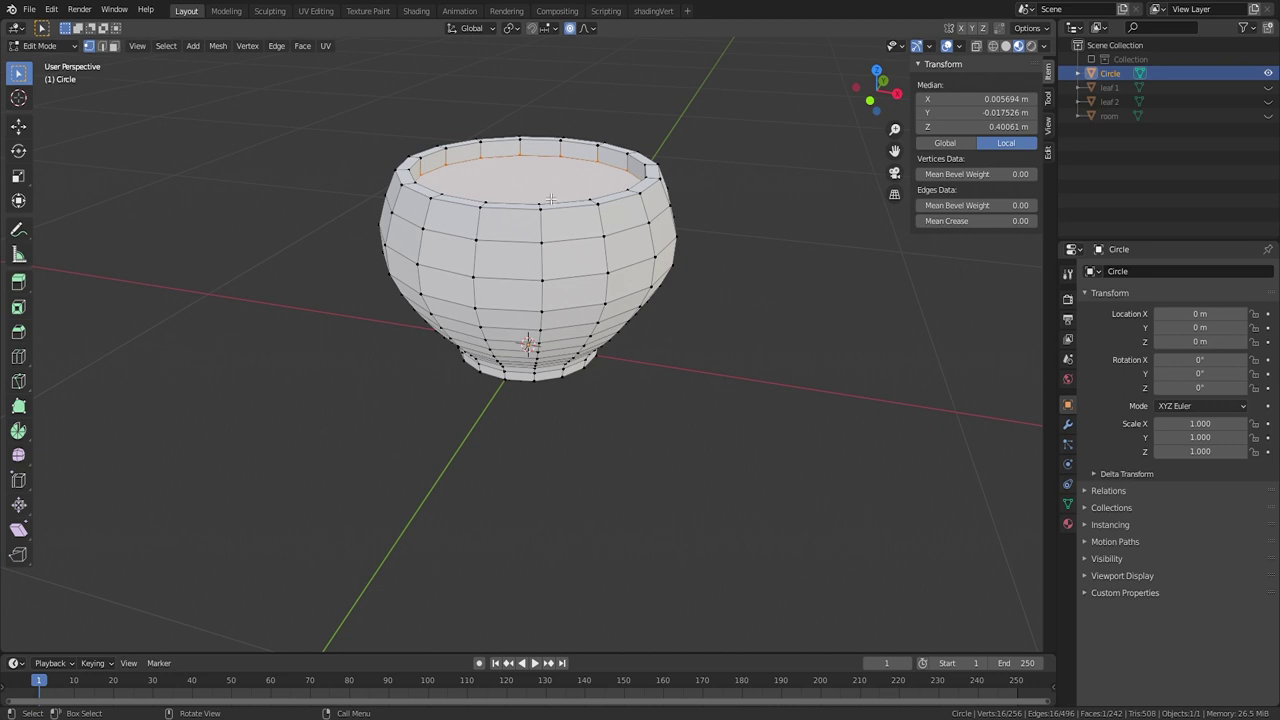
middle_click_drag(551, 200, 565, 260)
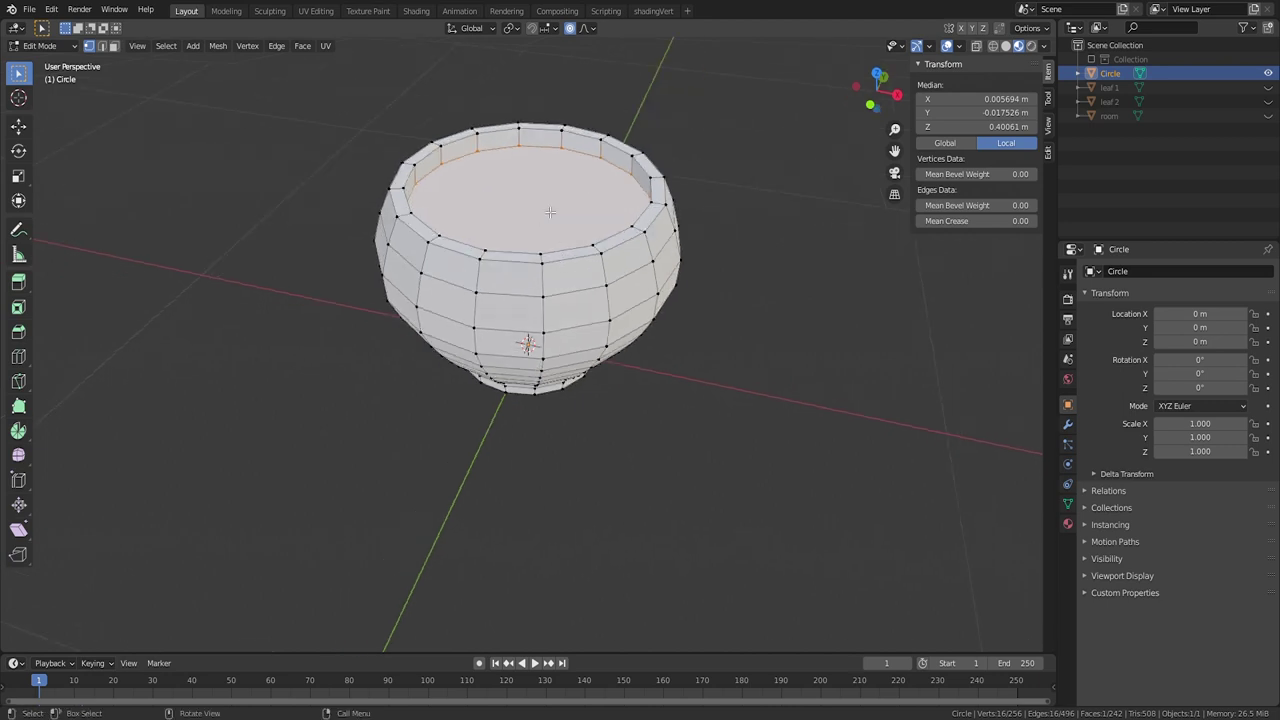
key("p")
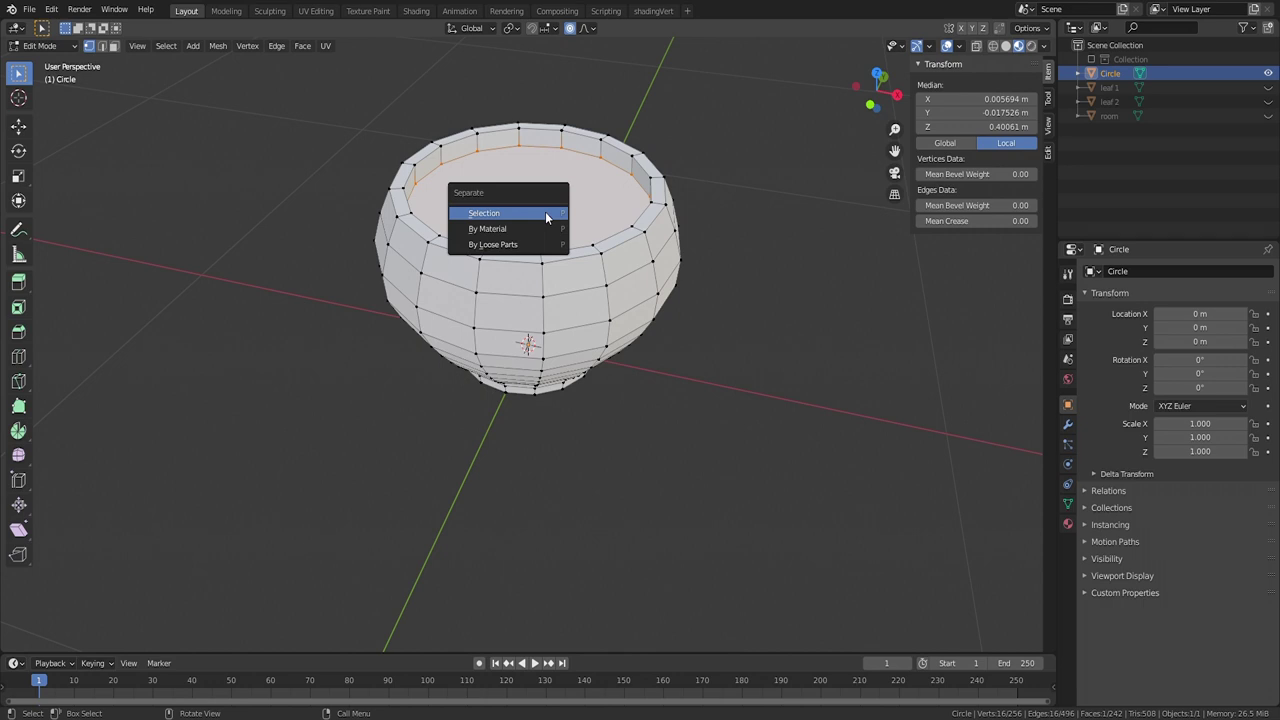
left_click(545, 213)
key("Tab")
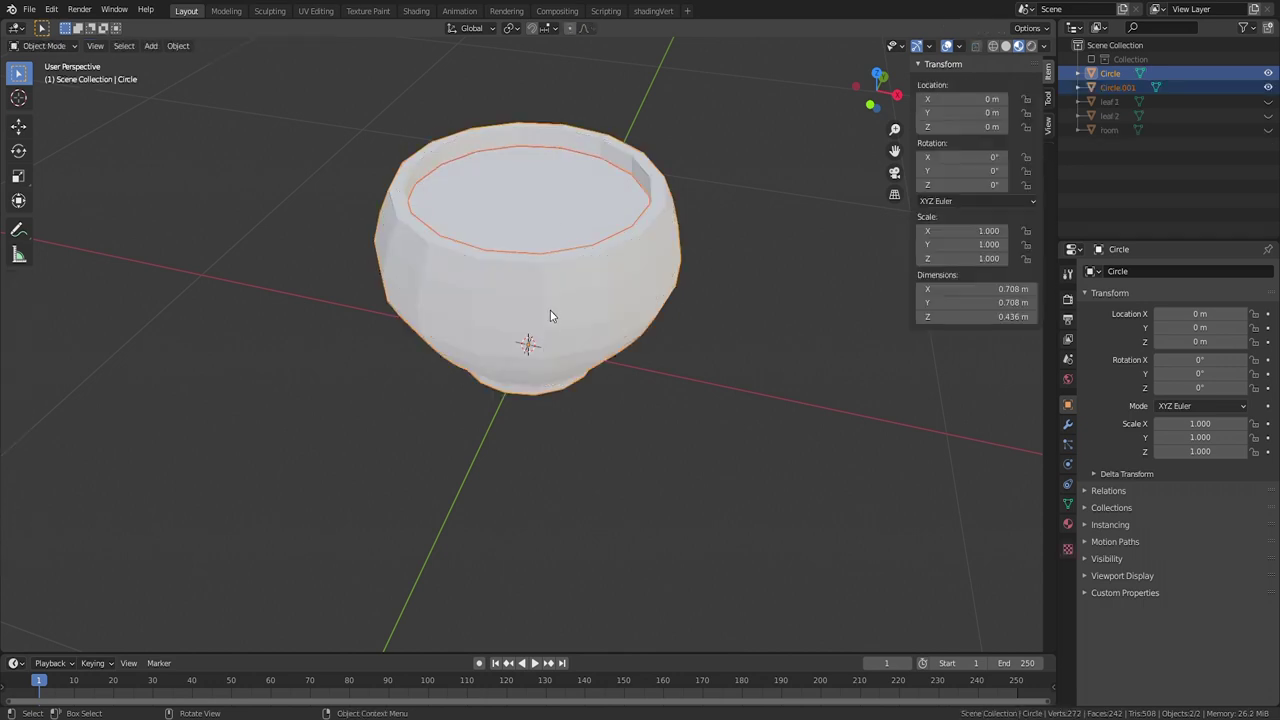
Step: Rename the separated disc object as soil and hide it
left_click(1117, 87)
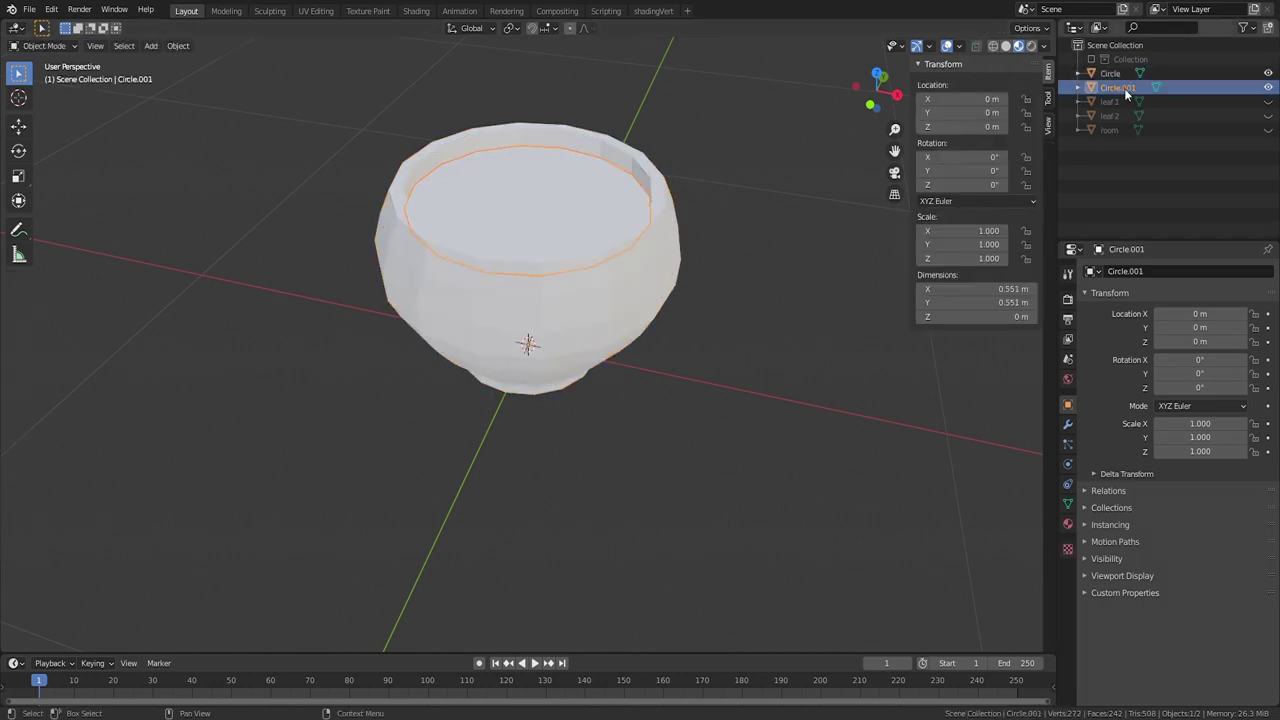
double_click(1124, 88)
type("soil")
key("Return")
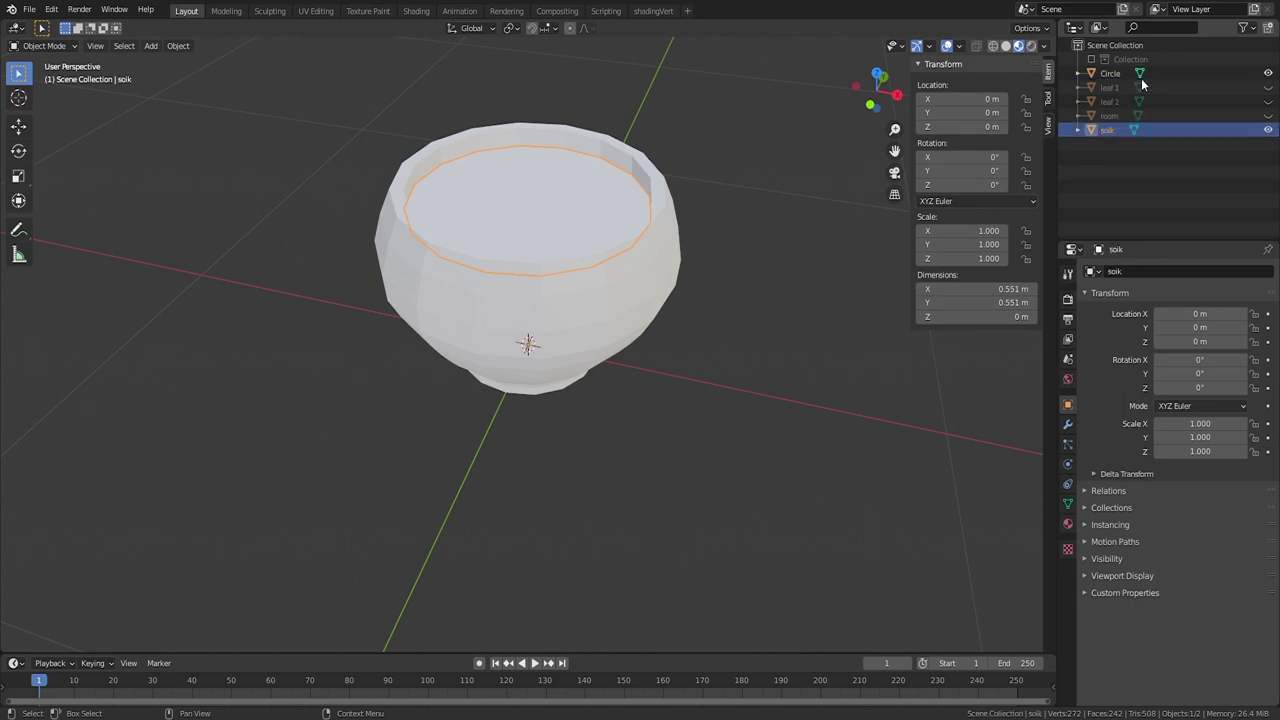
Step: Add a Subdivision Surface modifier to the pot and shade it smooth
left_click(625, 309)
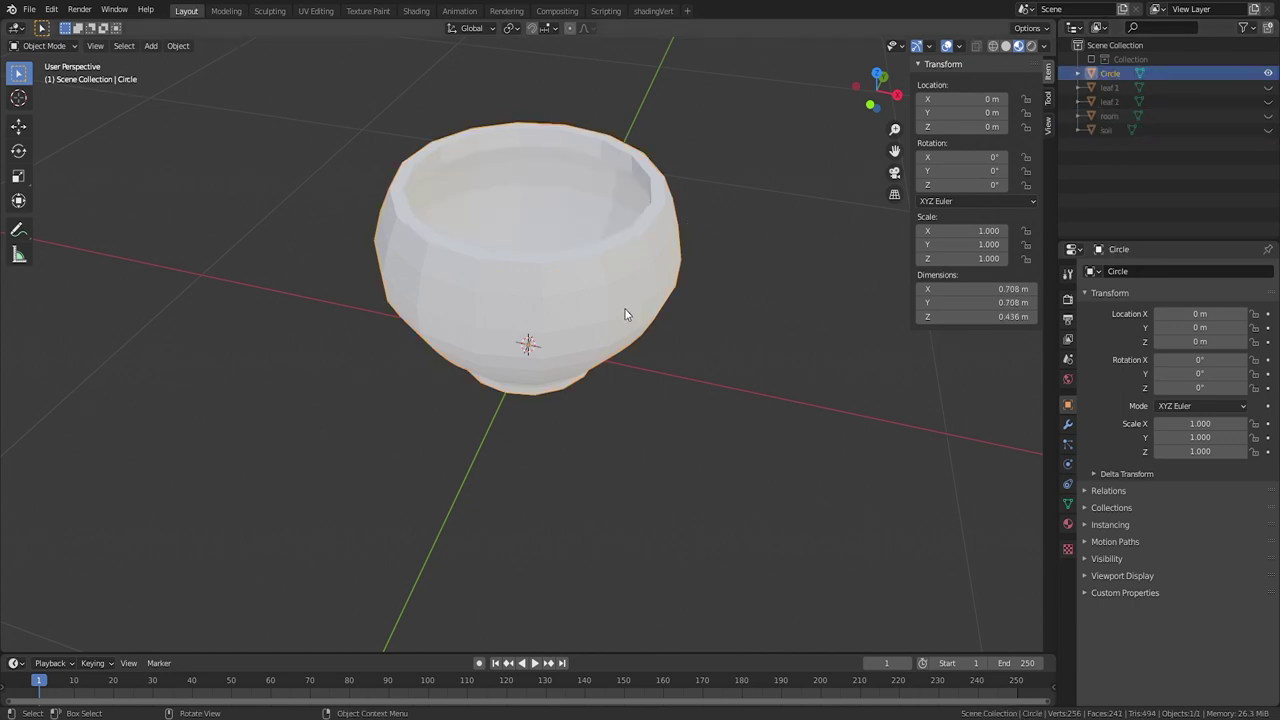
left_click(1067, 424)
left_click(1128, 270)
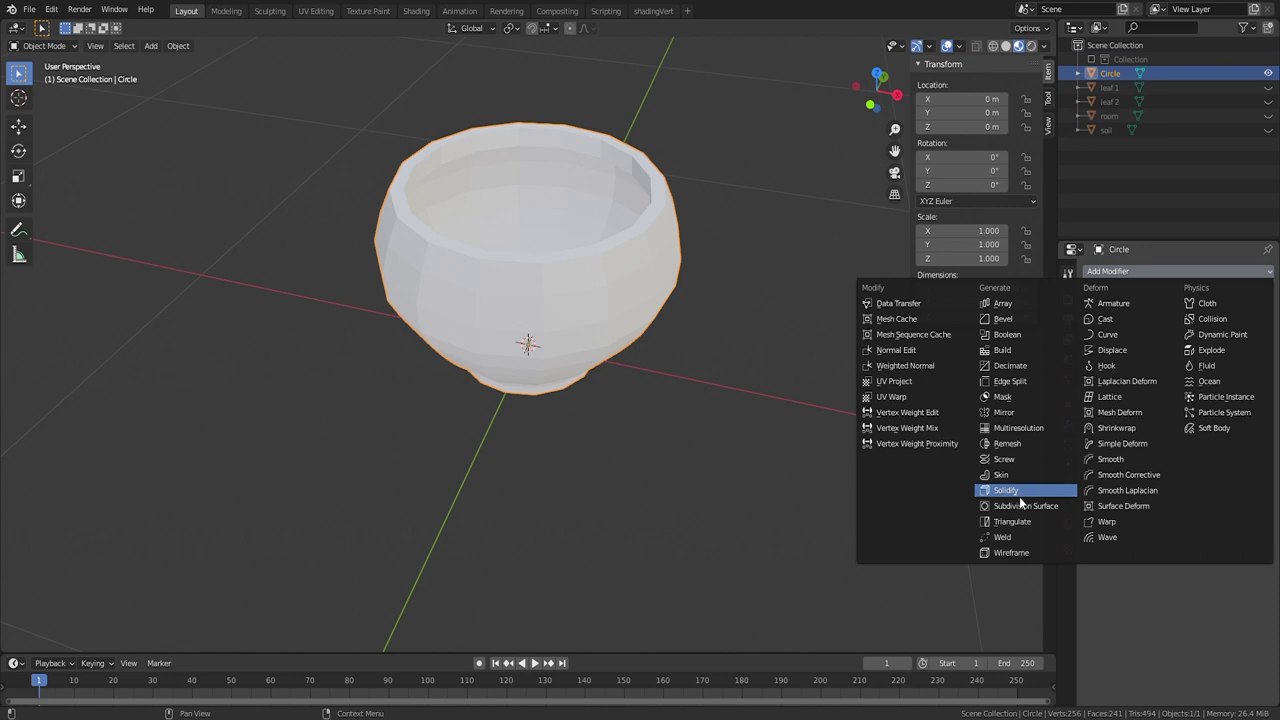
left_click(1025, 505)
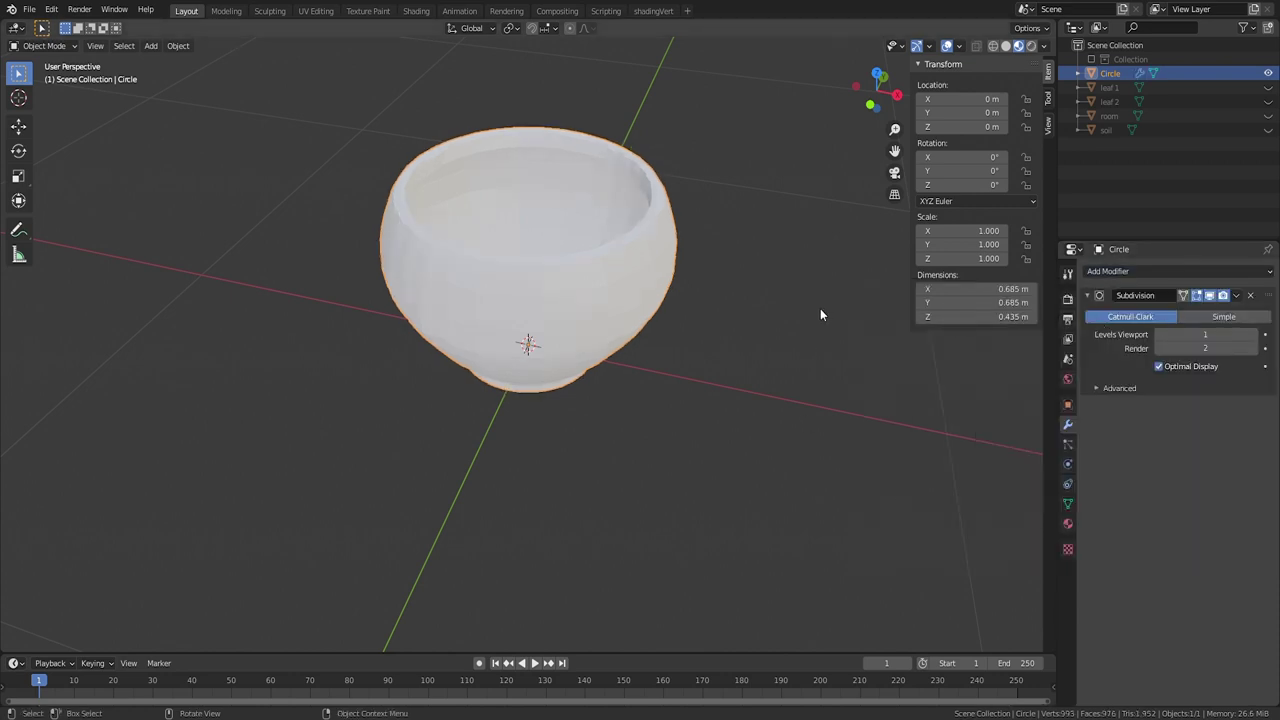
right_click(588, 264)
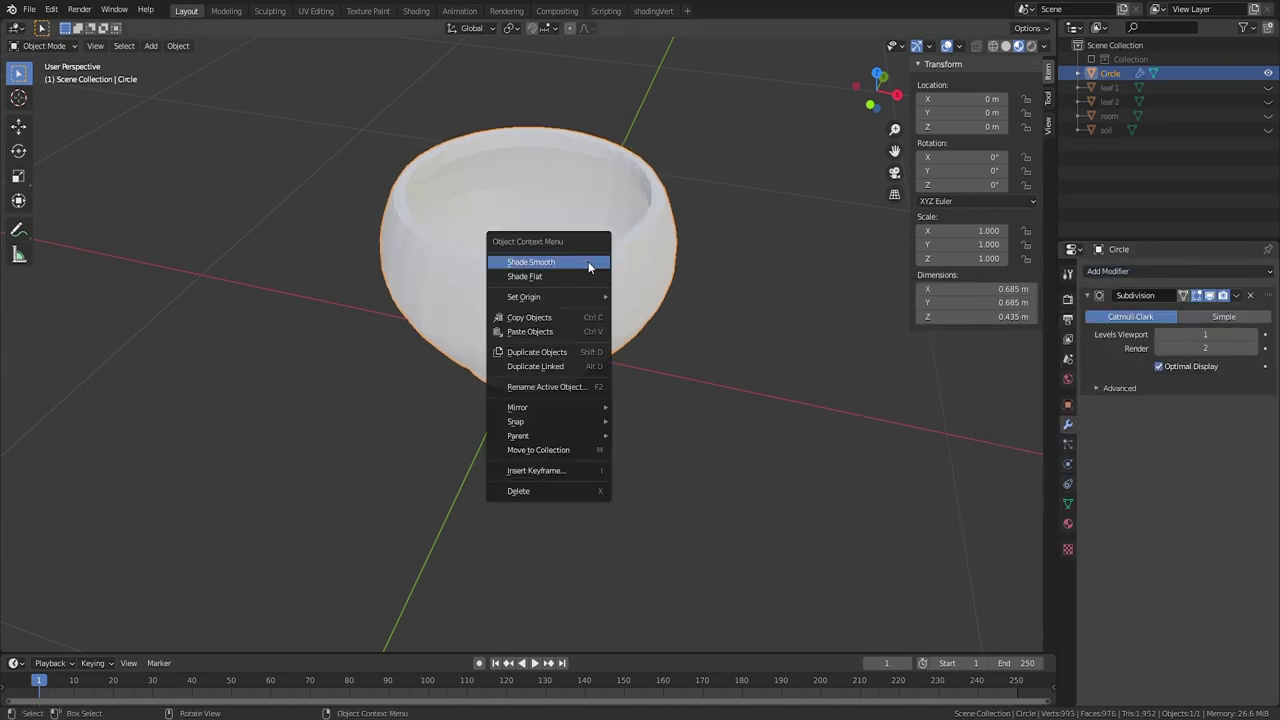
left_click(588, 262)
Step: Slide the edge loop at the upper edge of the pot's foot slightly upward along the wall
middle_click_drag(588, 266, 643, 262)
scroll(643, 262, "up", 1)
key("Tab")
left_click(562, 341)
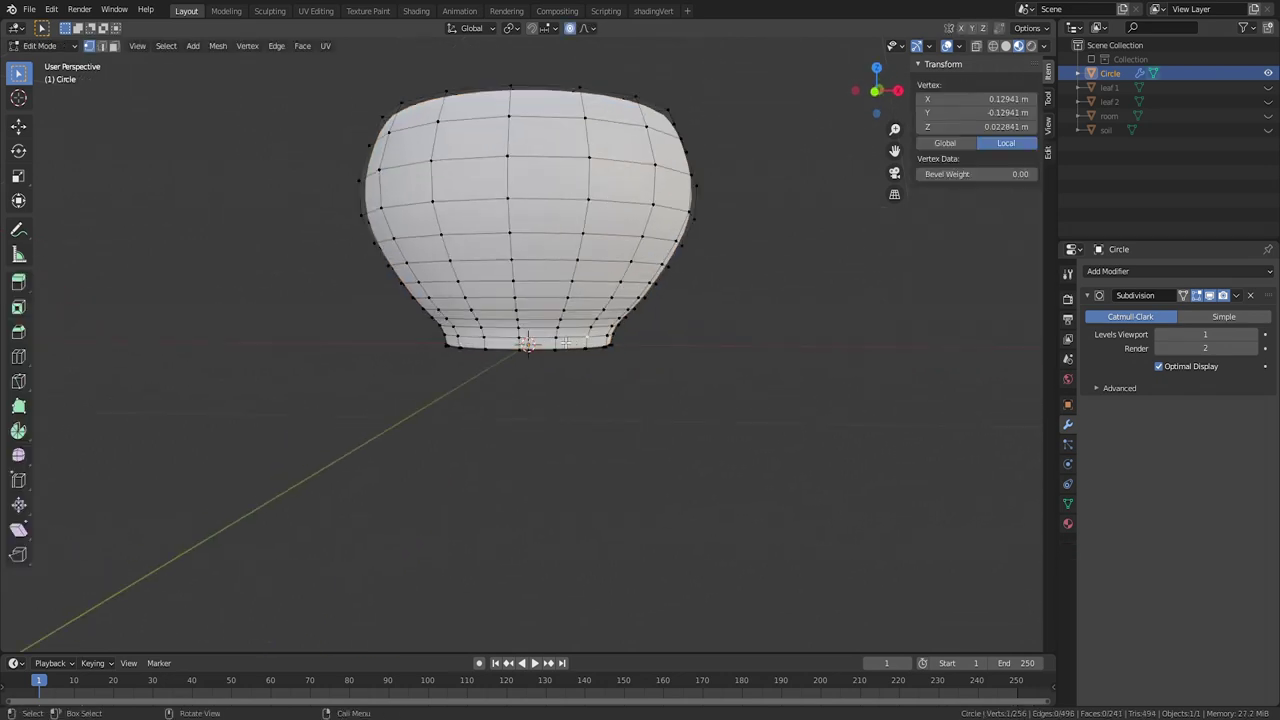
left_click(562, 341, "alt")
key("g")
key("g")
left_click(610, 336)
Step: Add three evenly spaced horizontal loop cuts around the pot's foot
key("ctrl+r")
scroll(600, 344, "up", 2)
left_click(600, 344)
right_click(634, 353)
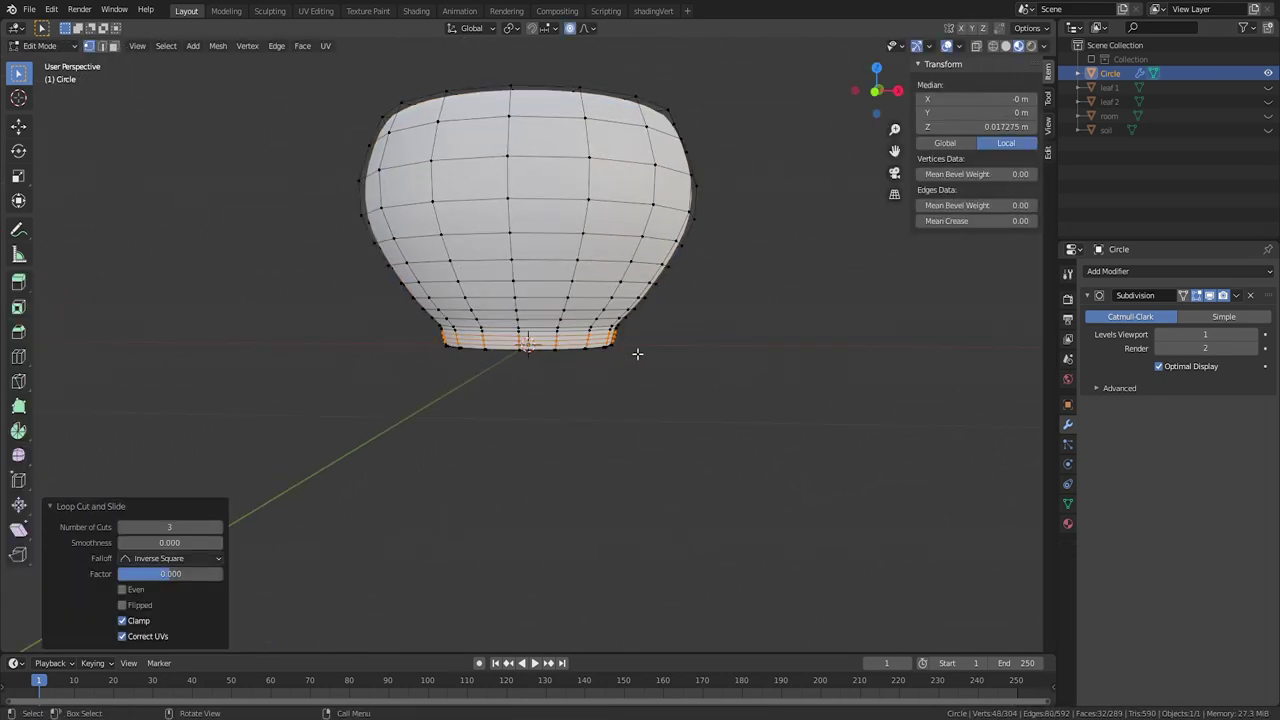
Step: Scale the first and third new foot loops to about 0.908 with proportional editing off to form two grooves
scroll(634, 352, "up", 3)
left_click(605, 332, "alt")
key("s")
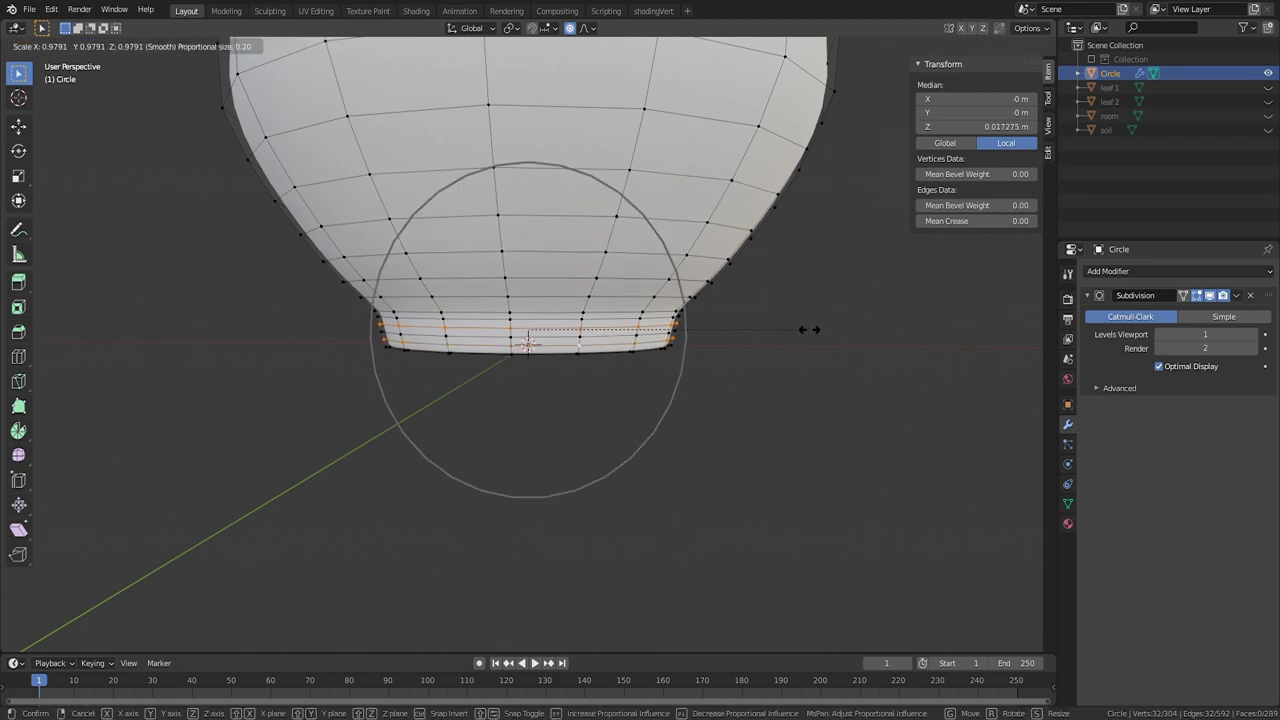
key("Escape")
key("o")
key("s")
left_click(788, 338)
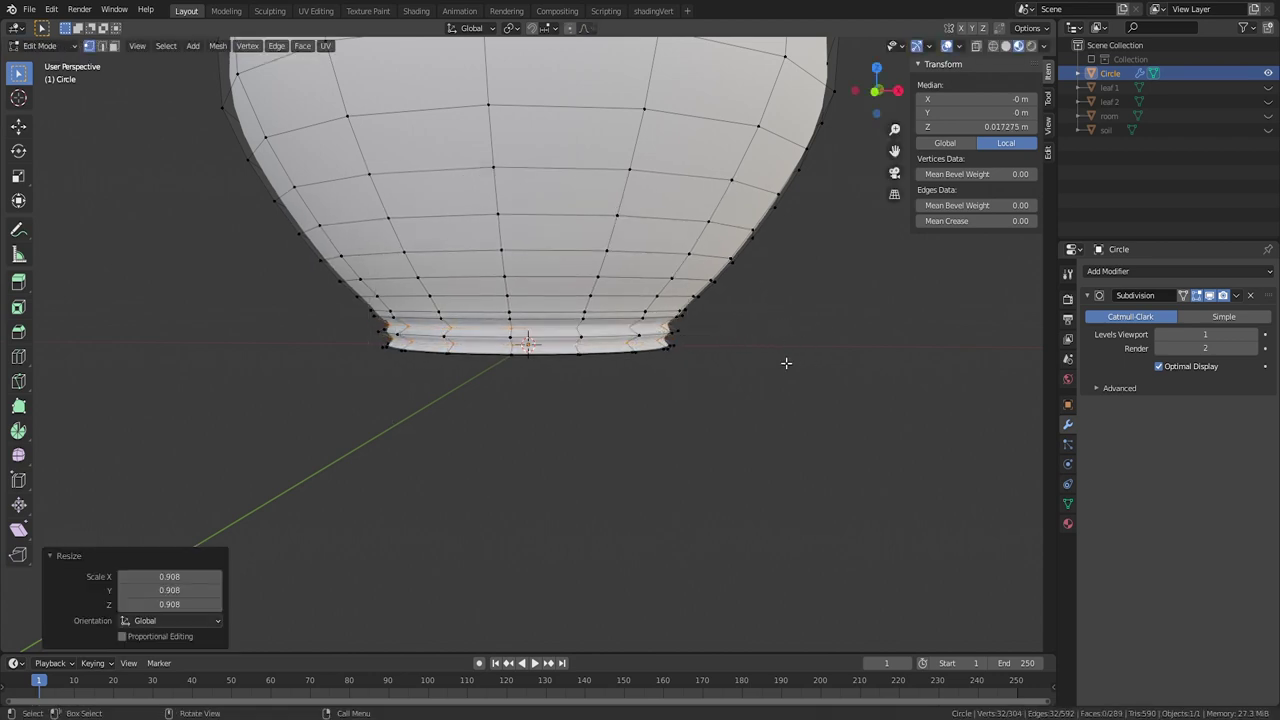
key("Tab")
scroll(660, 280, "down", 3)
mouse_move(594, 250)
middle_mouse_down()
mouse_move(644, 246)
mouse_move(588, 236)
middle_mouse_up()
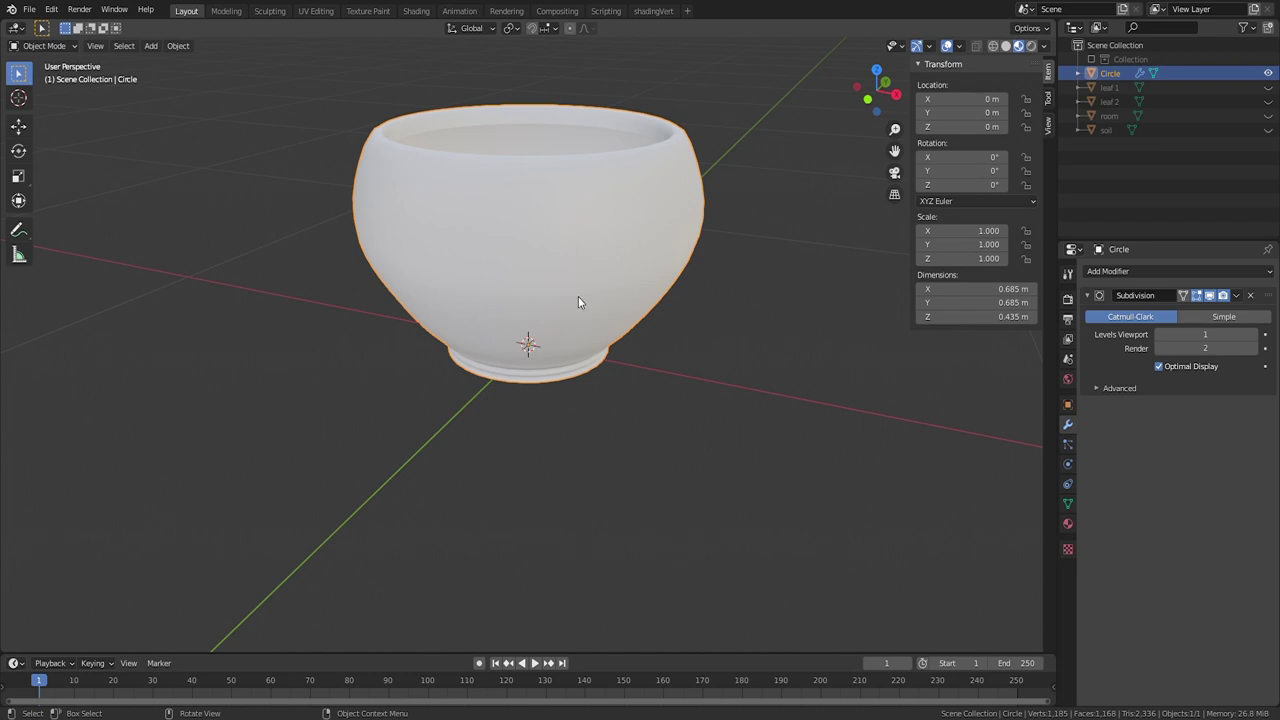
scroll(578, 296, "down", 2)
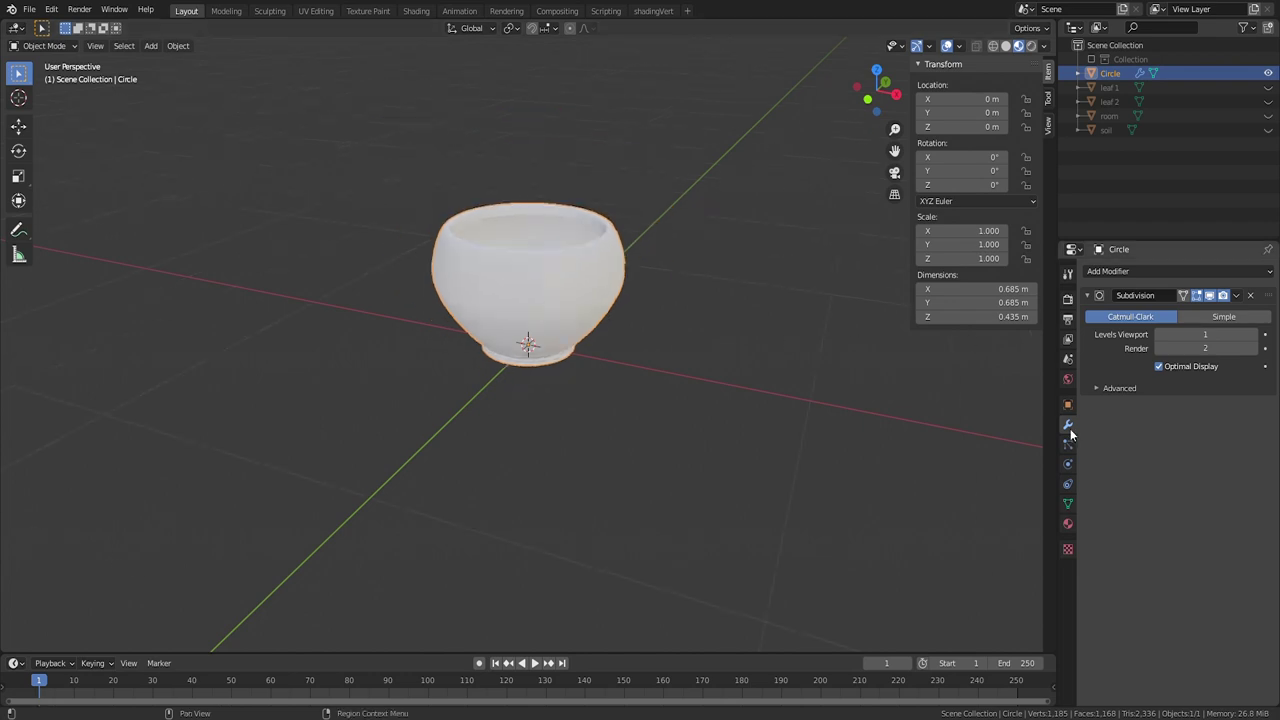
Step: Create a new material for the pot and name it vase base
left_click(1067, 523)
left_click(1182, 329)
type("vase base")
key("Return")
Step: Select the face rings of the pot's foot and set the vase base material's Base Color to light green
scroll(620, 345, "up", 5)
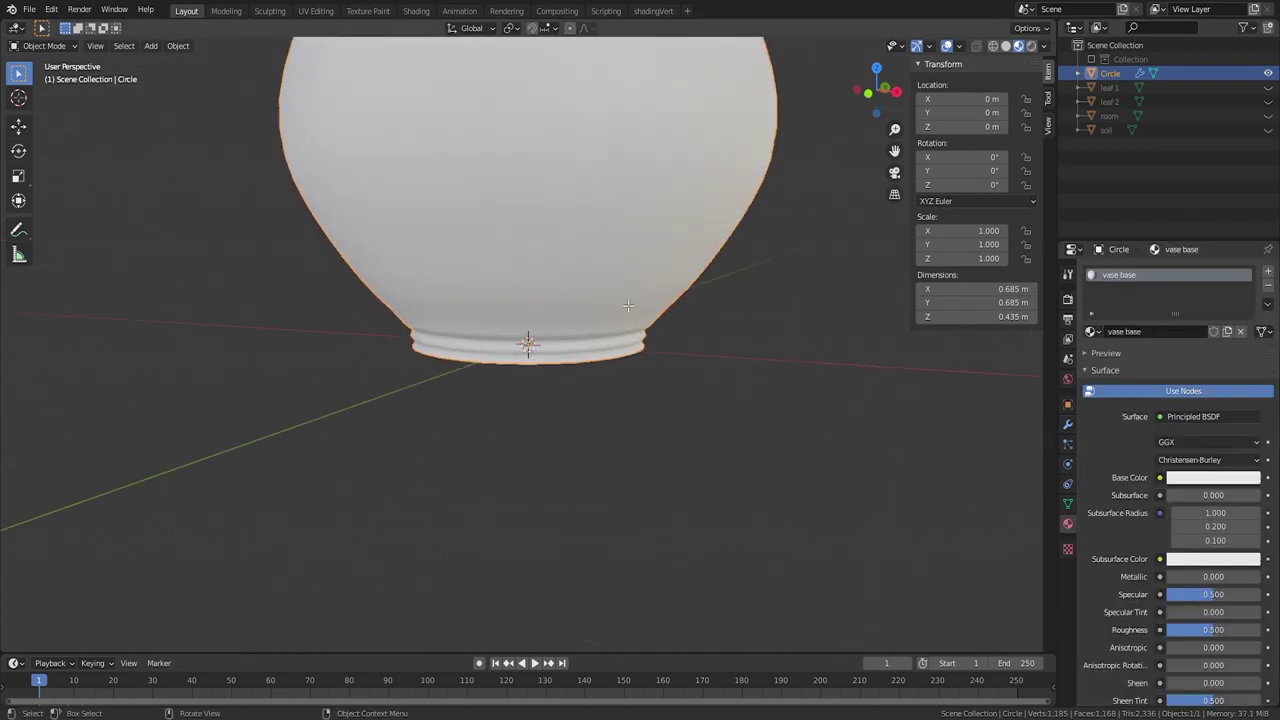
key("Tab")
left_click(626, 340, "alt+shift")
left_click(620, 307, "alt+shift")
middle_click_drag(631, 351, 703, 340)
left_click(1181, 495)
left_click_drag(1185, 341, 1183, 339)
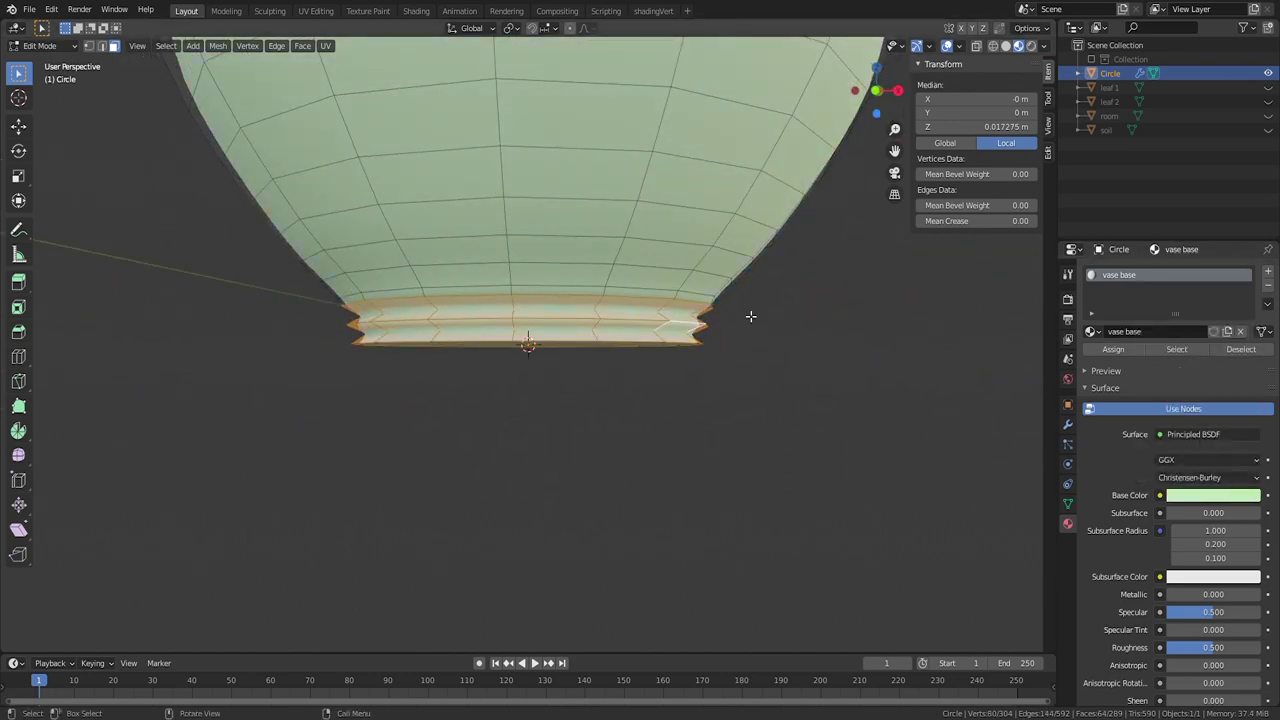
Step: Invert the face selection, create a second material named "vase, main", and assign it to the pot's body
key("ctrl+i")
middle_click_drag(671, 320, 850, 285)
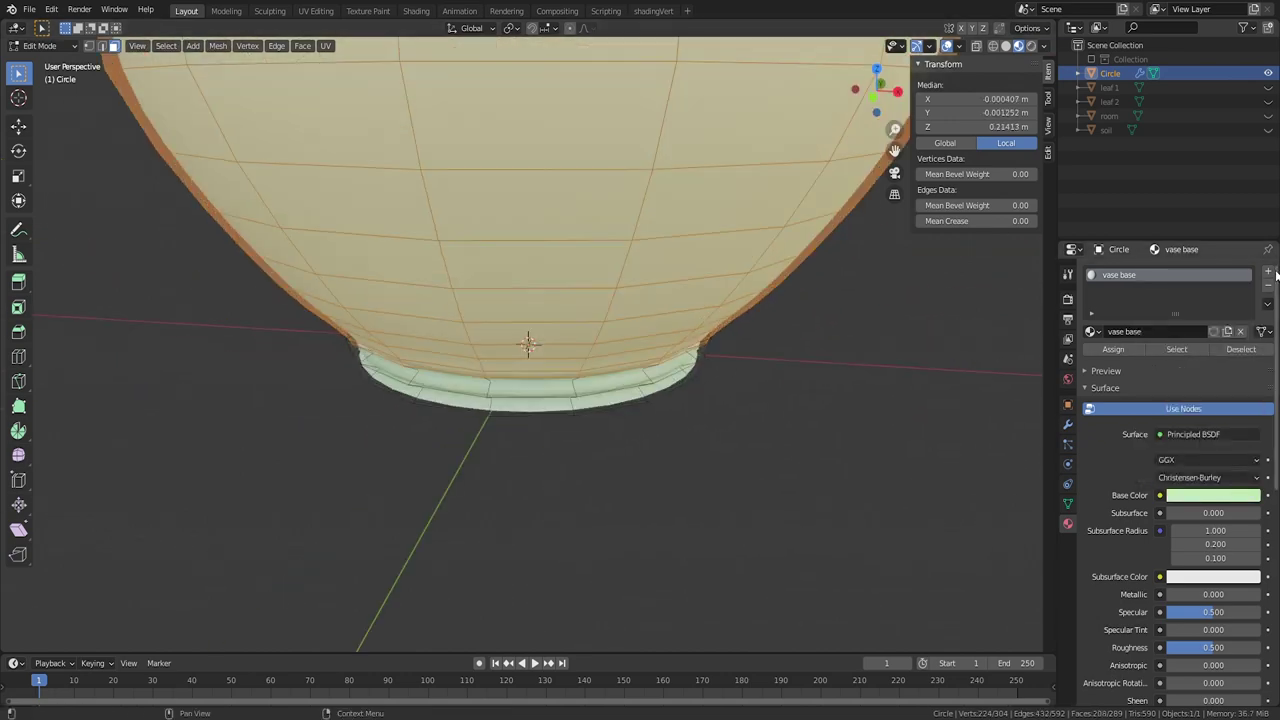
left_click(1268, 271)
left_click(1124, 359)
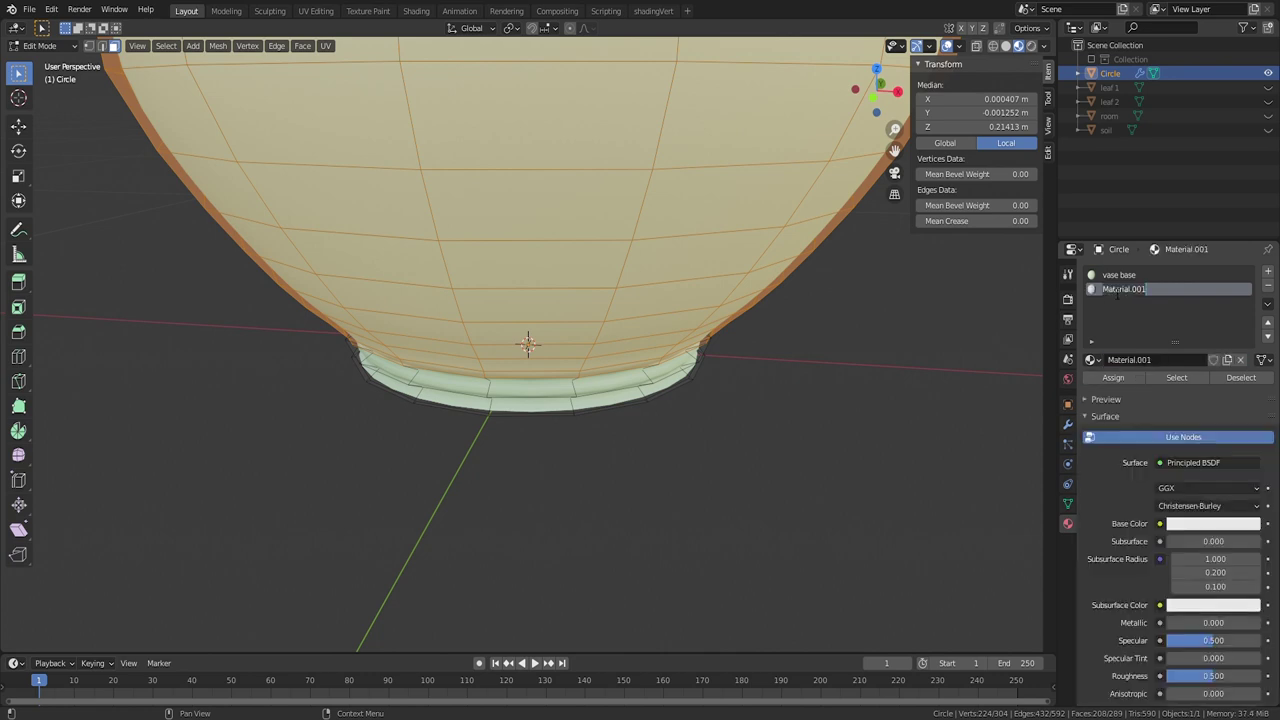
type("vase, main")
key("Return")
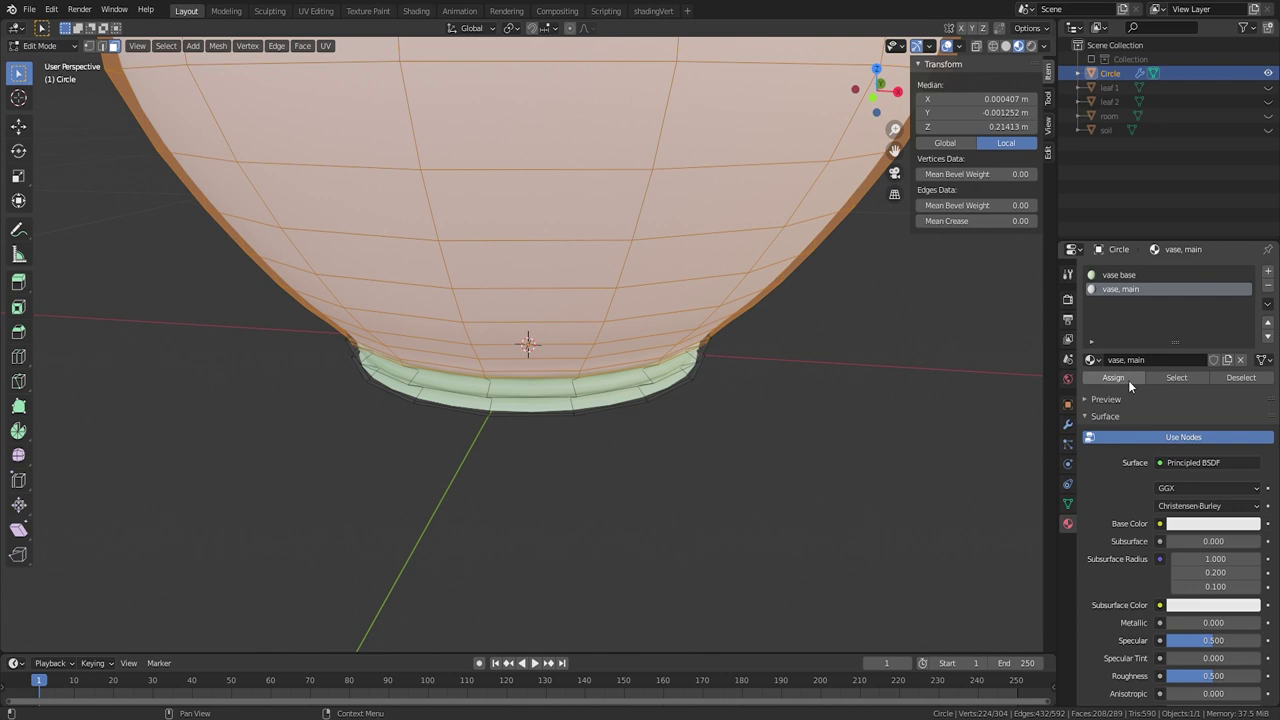
key("Tab")
scroll(600, 290, "down", 4)
middle_click_drag(588, 282, 714, 292)
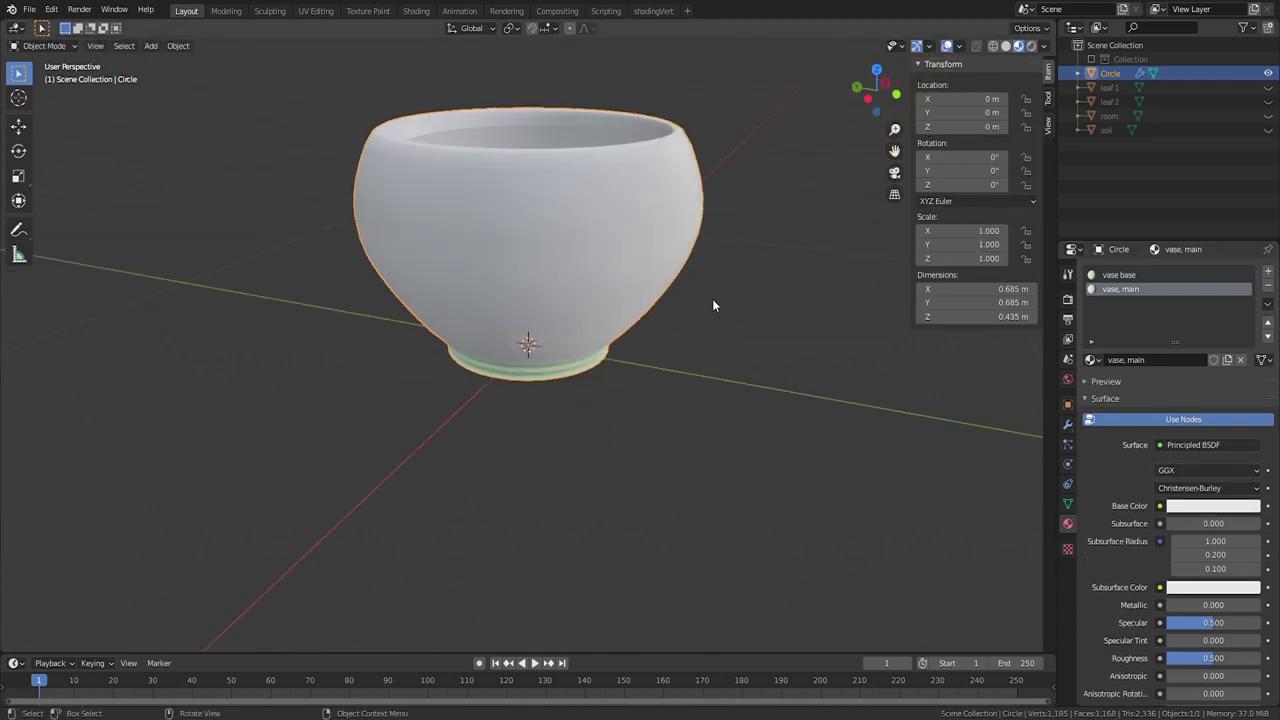
Step: Open the shadingVert workspace and add a Wave Texture node to the "vase, main" material
left_click(653, 10)
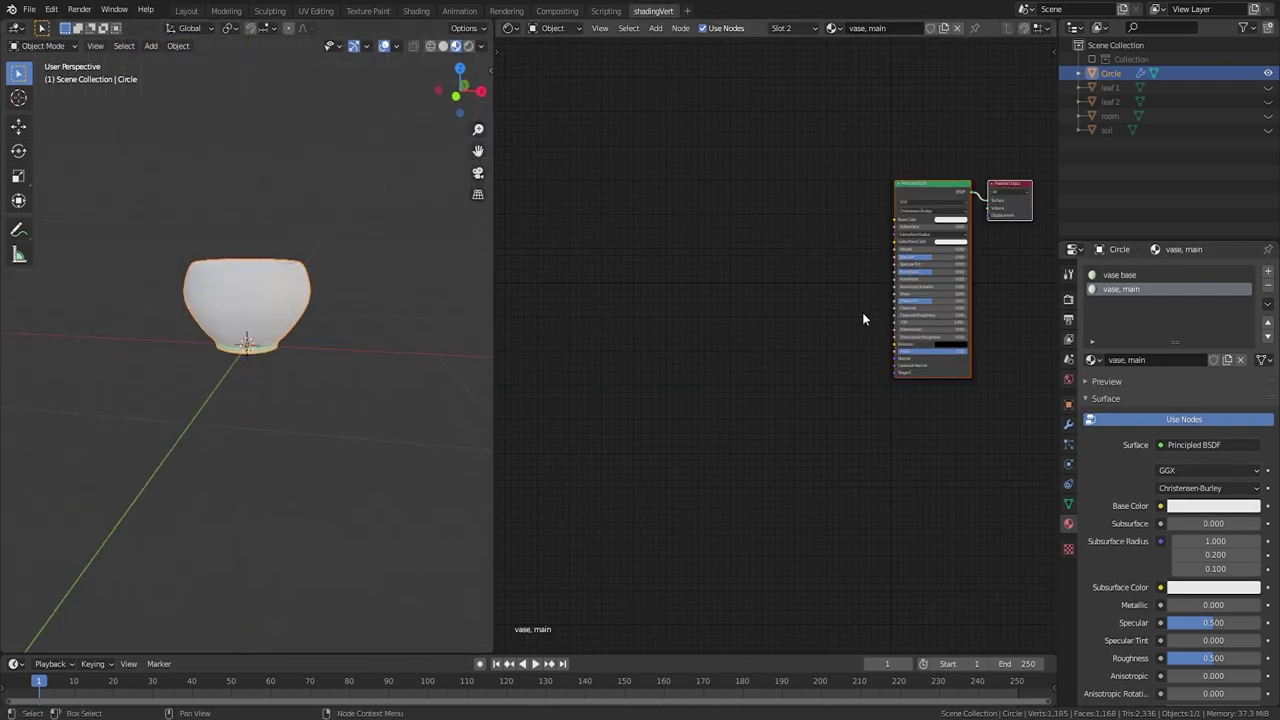
scroll(862, 312, "up", 2)
key("shift+a")
mouse_move(635, 281)
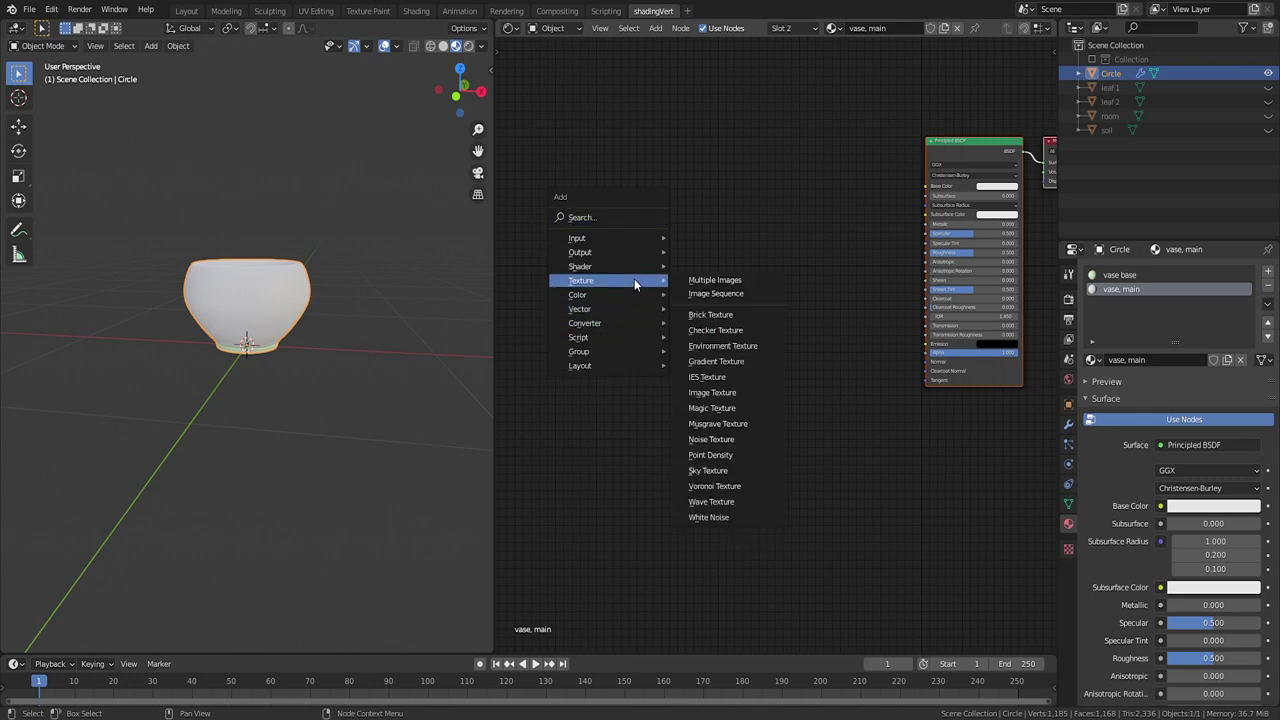
left_click(703, 503)
left_click(643, 145)
Step: Add a ColorRamp node fed by the Wave Texture's Color and preview its output on the pot
key("shift+a")
mouse_move(646, 150)
mouse_move(665, 193)
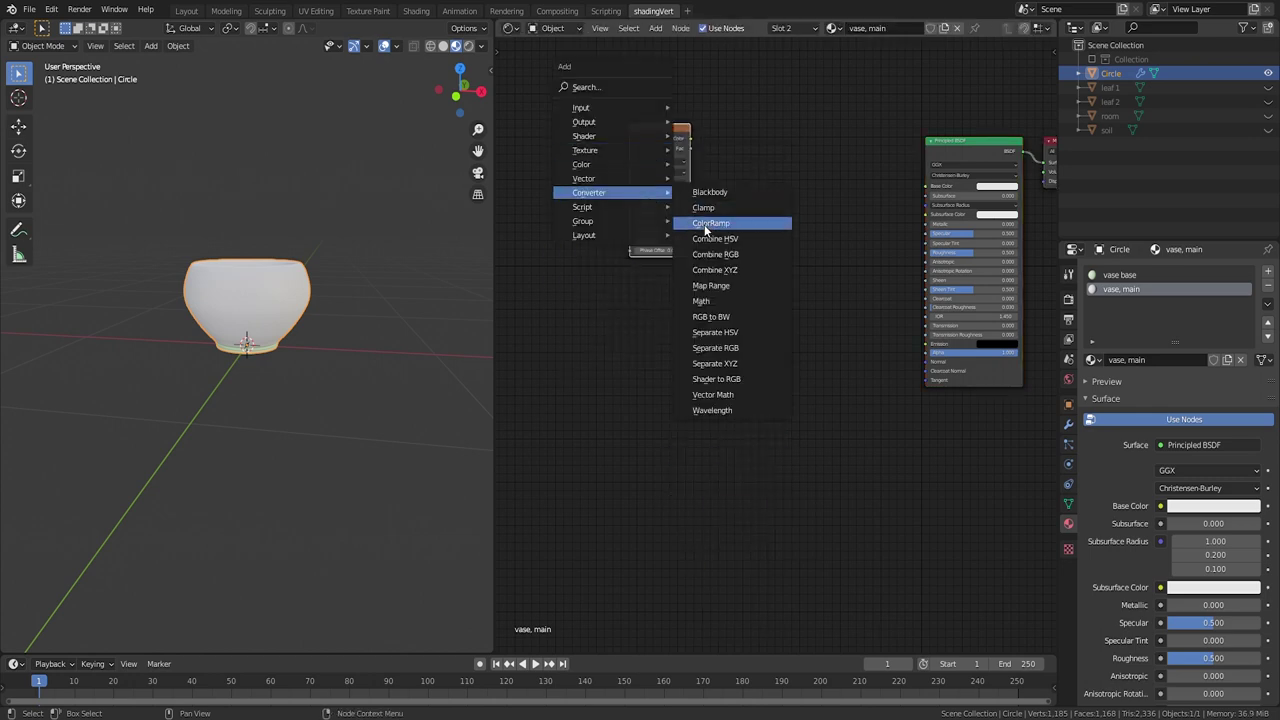
left_click(705, 225)
left_click(721, 142)
left_click_drag(691, 138, 710, 205)
left_click(748, 147, "ctrl+shift")
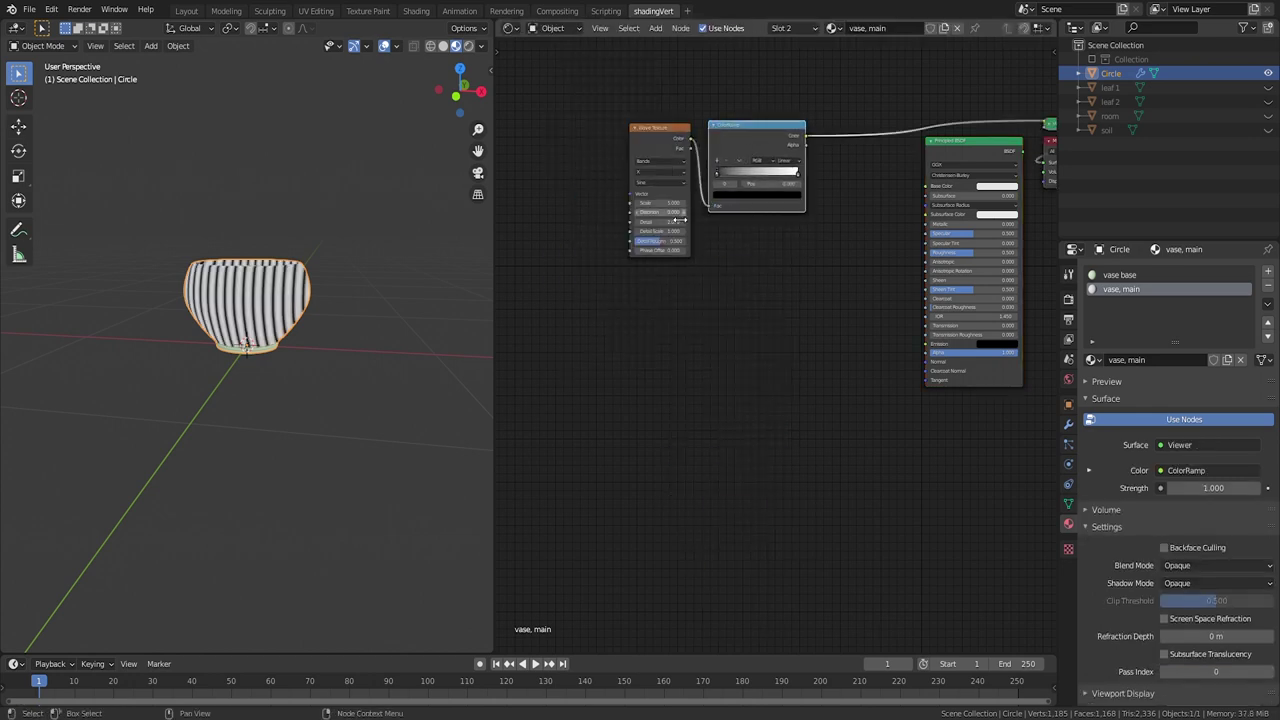
Step: Add Texture Coordinate and Mapping nodes to the Wave Texture and set the Mapping's Y rotation to 90°
left_click(668, 142)
key("ctrl+t")
middle_click_drag(669, 314, 774, 324)
scroll(773, 330, "up", 1)
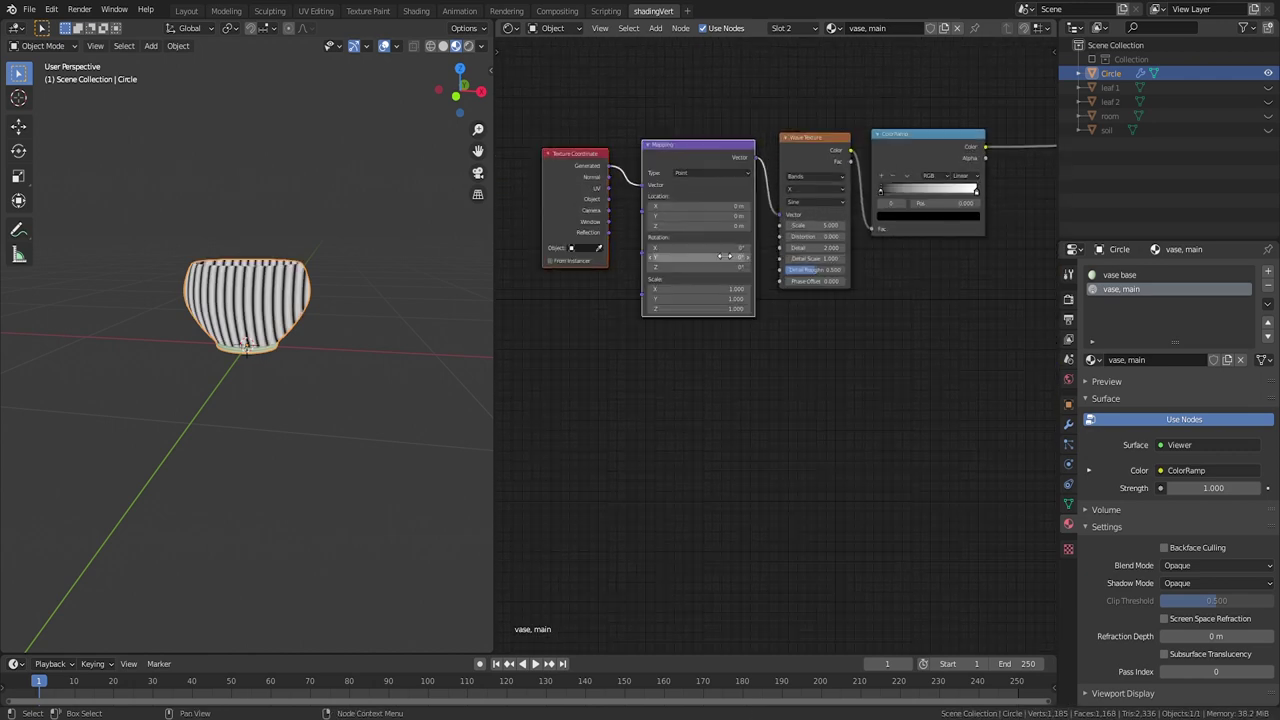
mouse_move(723, 264)
left_mouse_down()
mouse_move(752, 264)
mouse_move(721, 265)
left_mouse_up()
left_click(721, 265)
type("90")
key("Return")
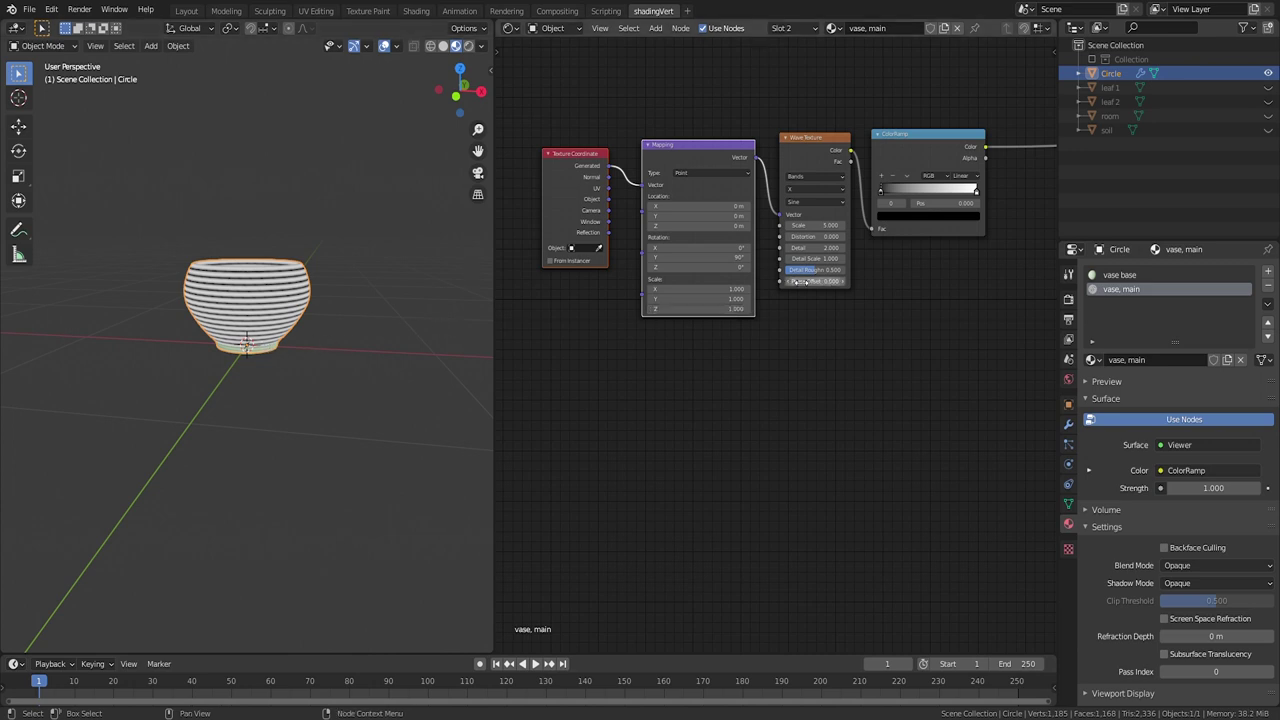
Step: Sharpen the stripes by moving the ColorRamp stops closer, the white one at 0.645, and set the Wave Texture's Scale to 1.3
left_click_drag(882, 190, 942, 192)
mouse_move(816, 226)
left_mouse_down()
mouse_move(784, 226)
mouse_move(798, 226)
left_mouse_up()
middle_click_drag(942, 323, 941, 322, "shift")
scroll(940, 322, "down", 3)
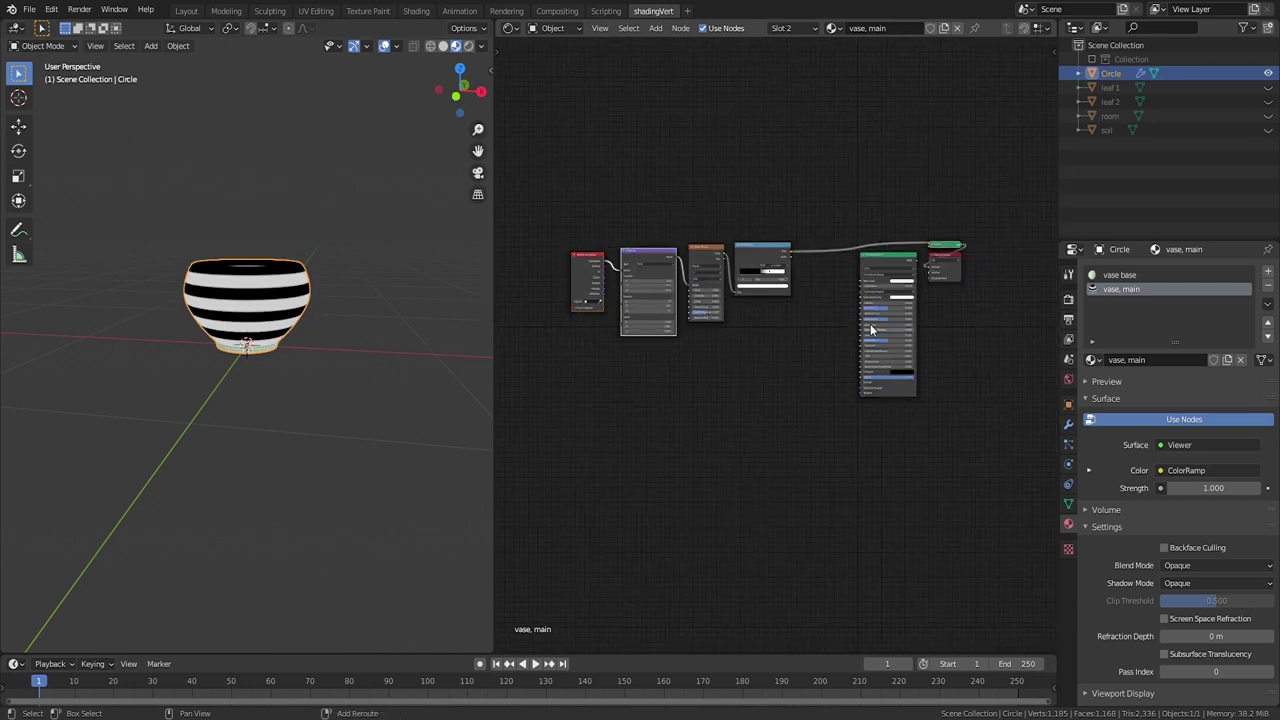
Step: Add a MixRGB node and a Bright/Contrast node, and drive the Mix node's Fac with the ColorRamp's Color
key("shift+a")
mouse_move(778, 249)
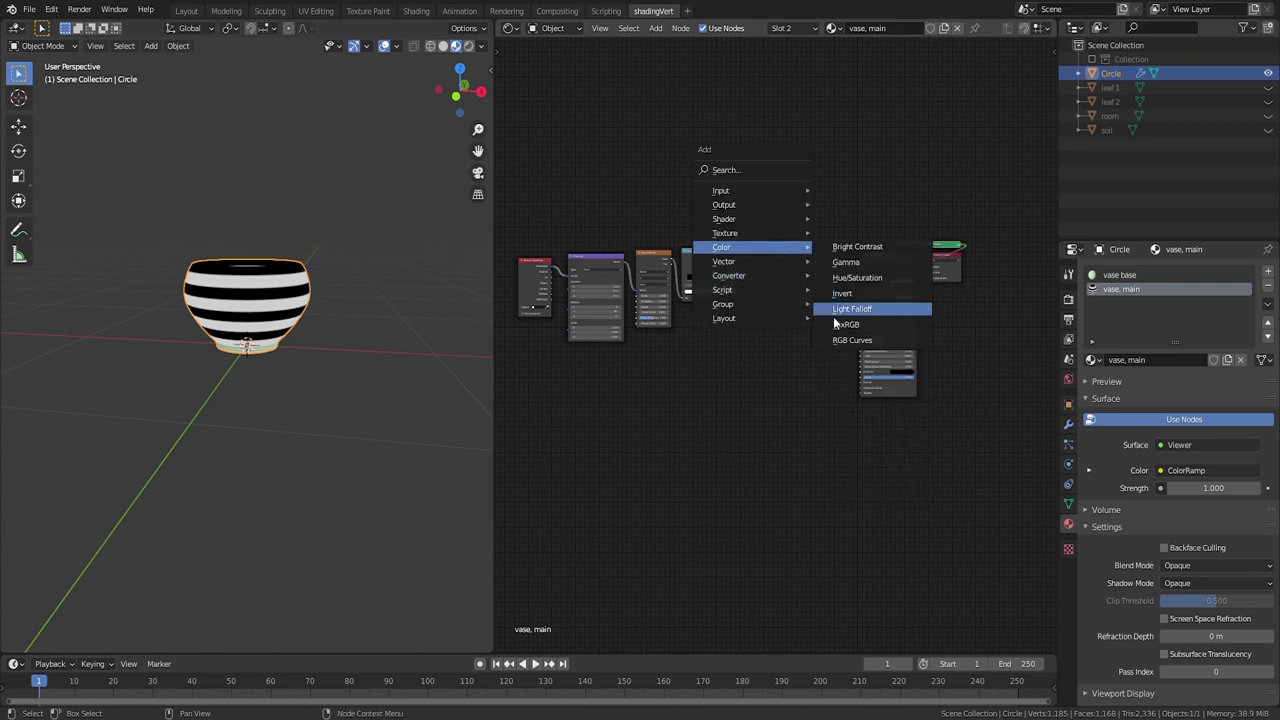
left_click(857, 309)
left_click(800, 285)
scroll(780, 277, "up", 4)
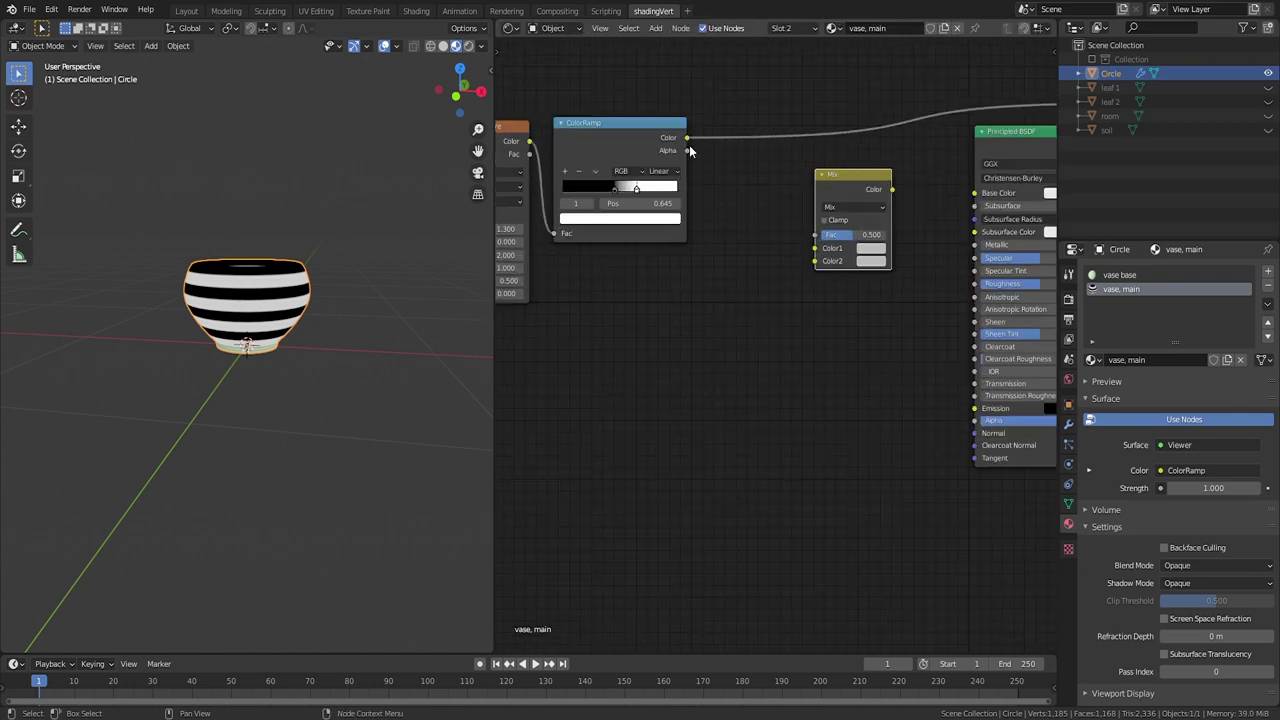
key("shift+a")
mouse_move(712, 285)
left_click(800, 200)
left_click(705, 283)
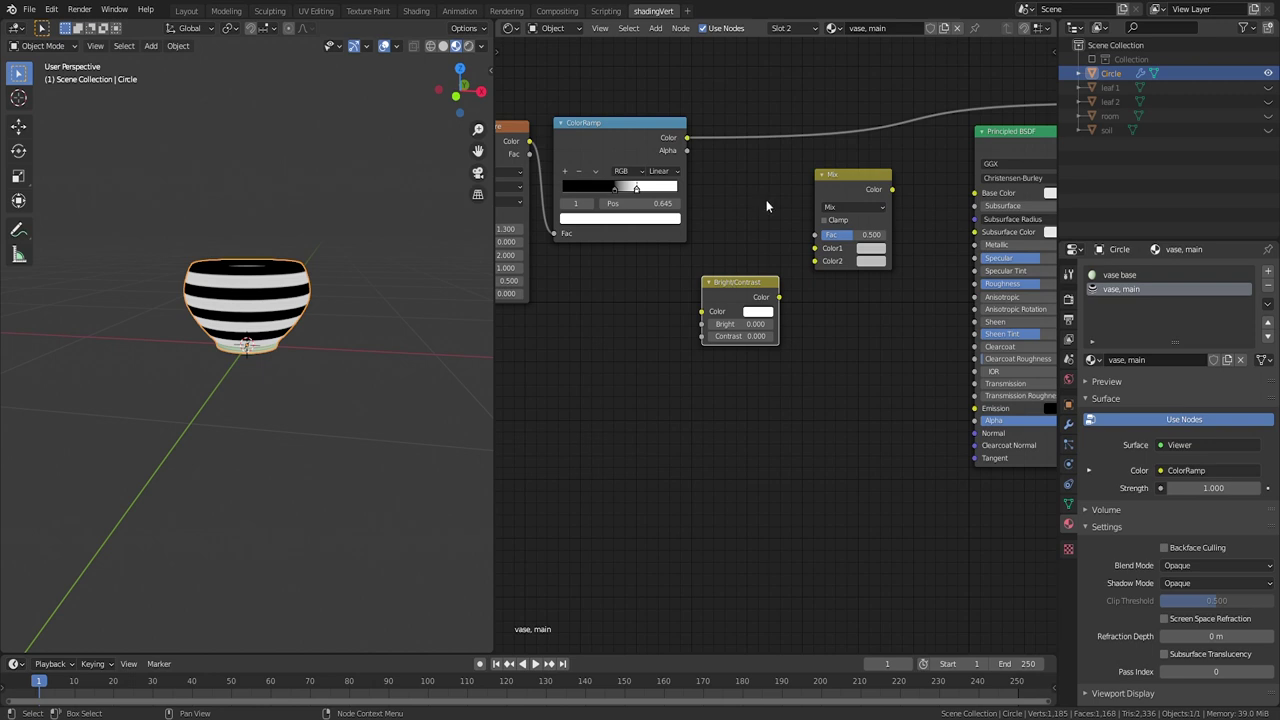
left_click_drag(686, 138, 816, 235)
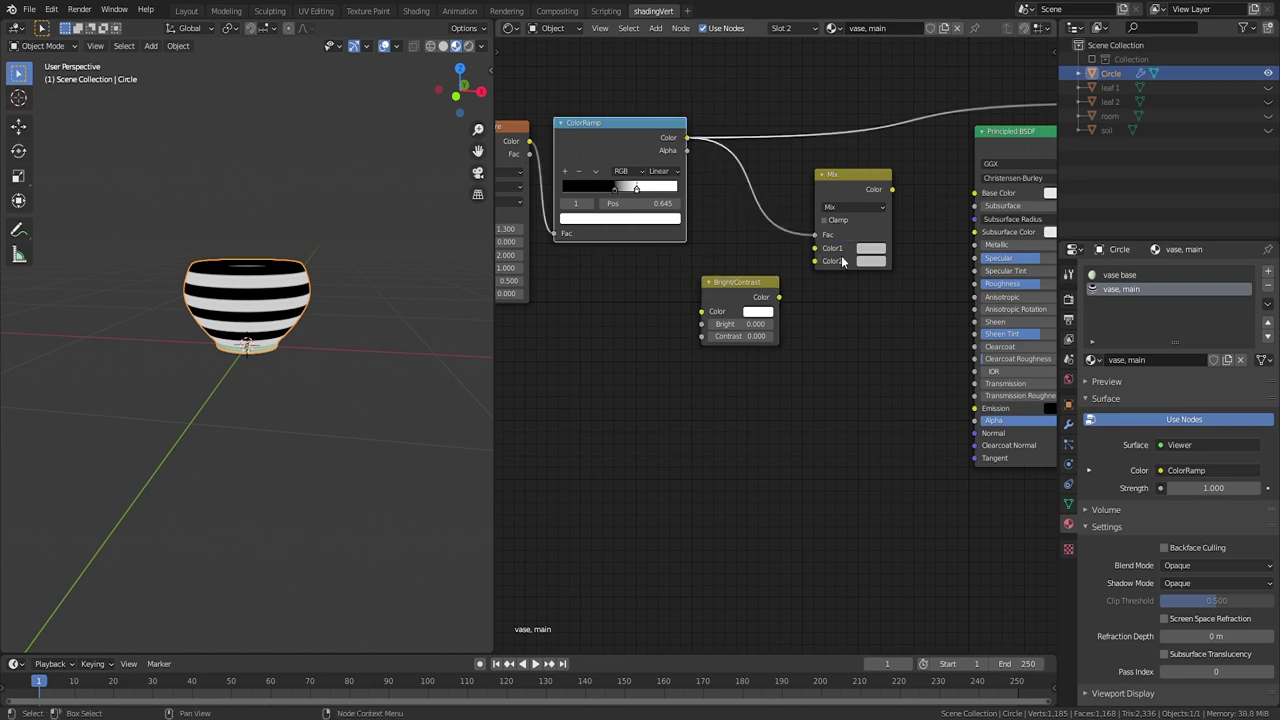
left_click_drag(760, 285, 765, 321)
Step: Add an RGB node and feed it directly into the Mix node's Color1 and through Bright/Contrast into Color2
key("shift+a")
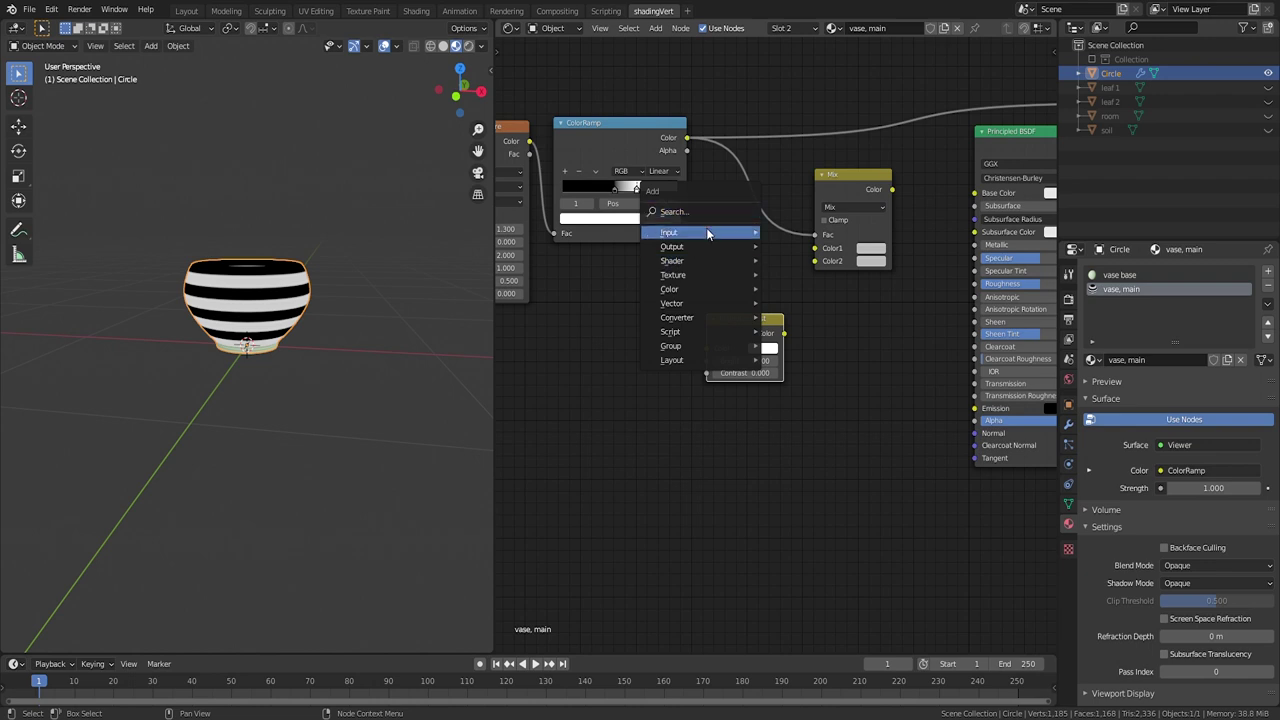
mouse_move(708, 230)
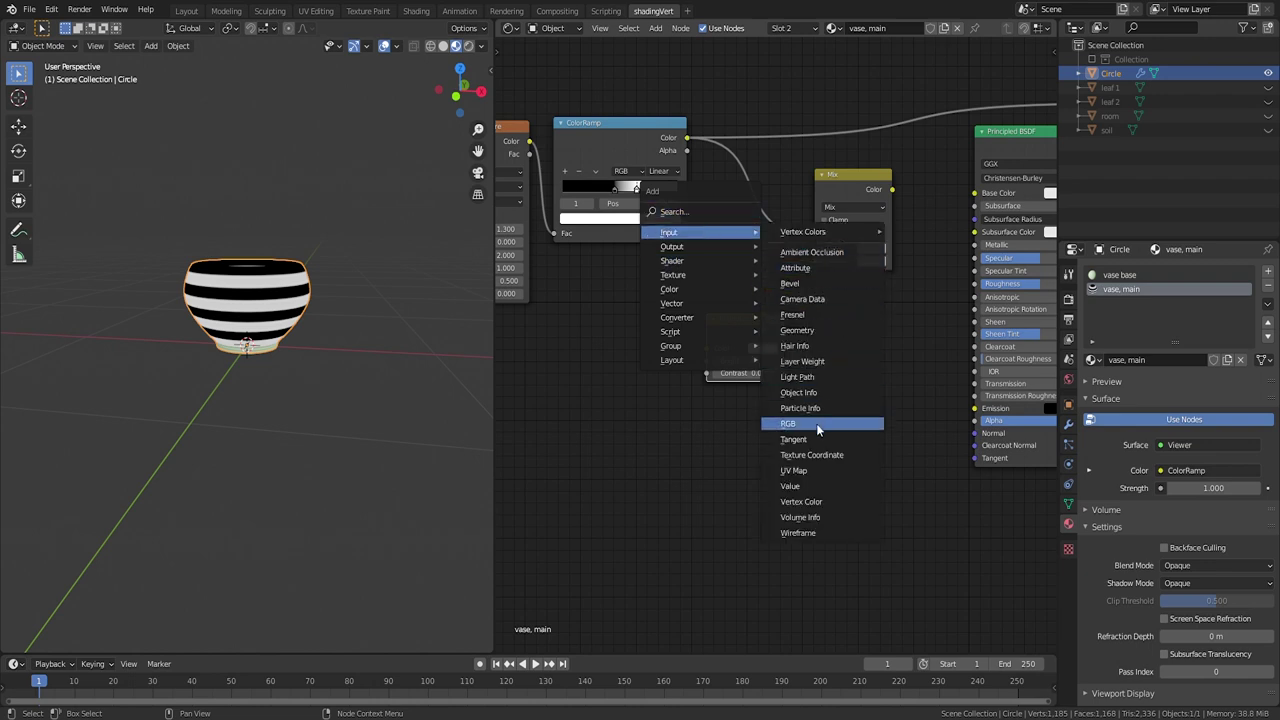
left_click(816, 423)
left_click(703, 238)
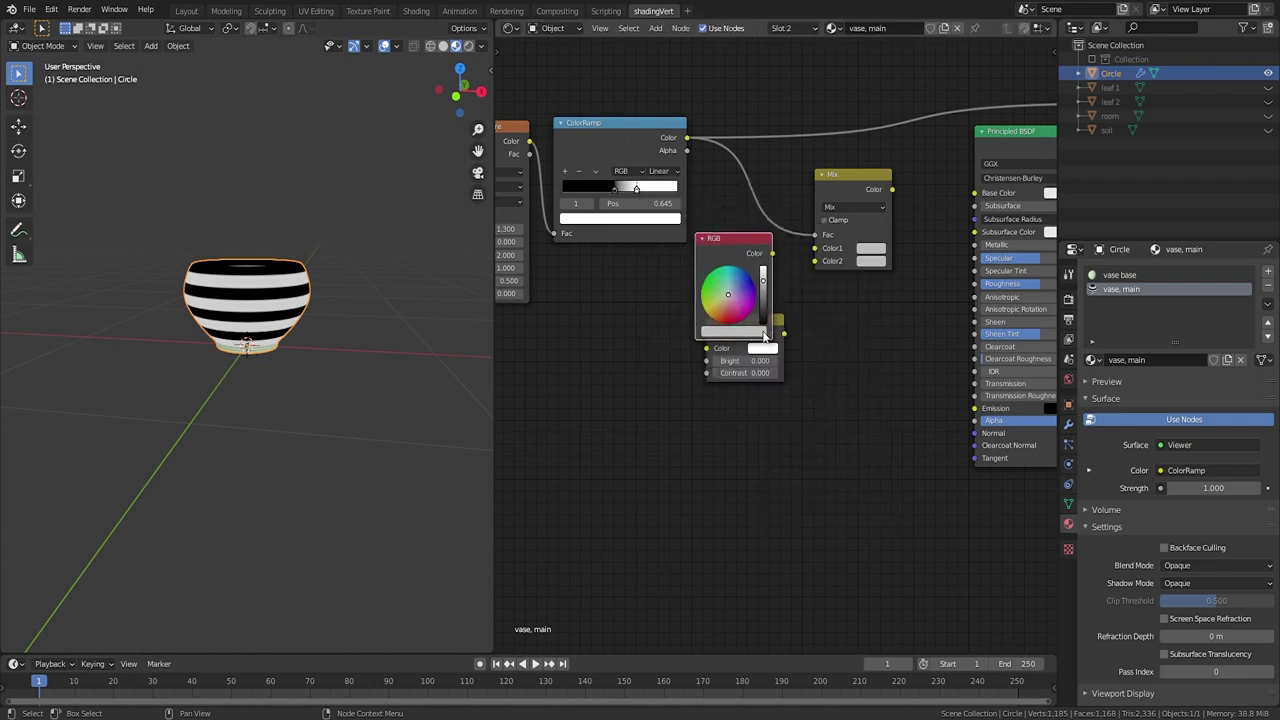
left_click_drag(761, 330, 843, 352)
left_click_drag(745, 244, 815, 248)
left_click_drag(819, 347, 752, 312)
left_click_drag(693, 277, 721, 336)
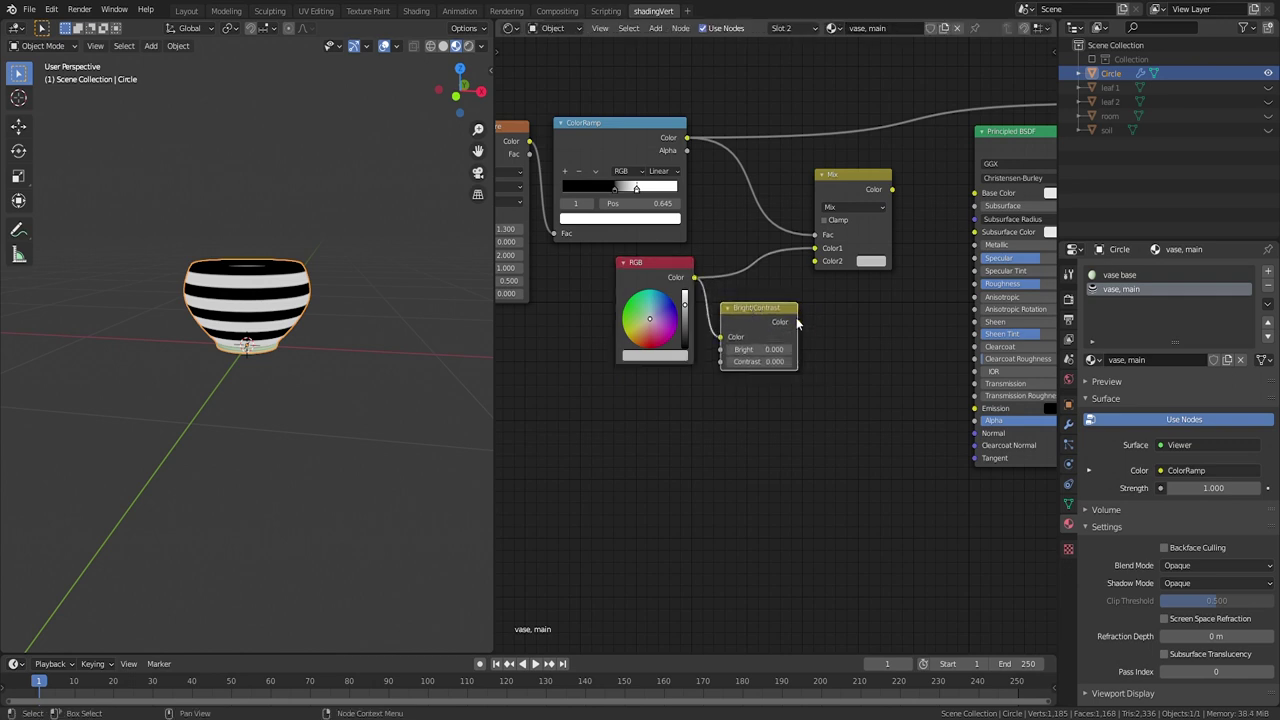
left_click_drag(797, 321, 815, 261)
Step: Set the RGB node to pinkish purple and preview the Principled BSDF with Mix as its Base Color and Specular at 0
left_click_drag(656, 306, 656, 325)
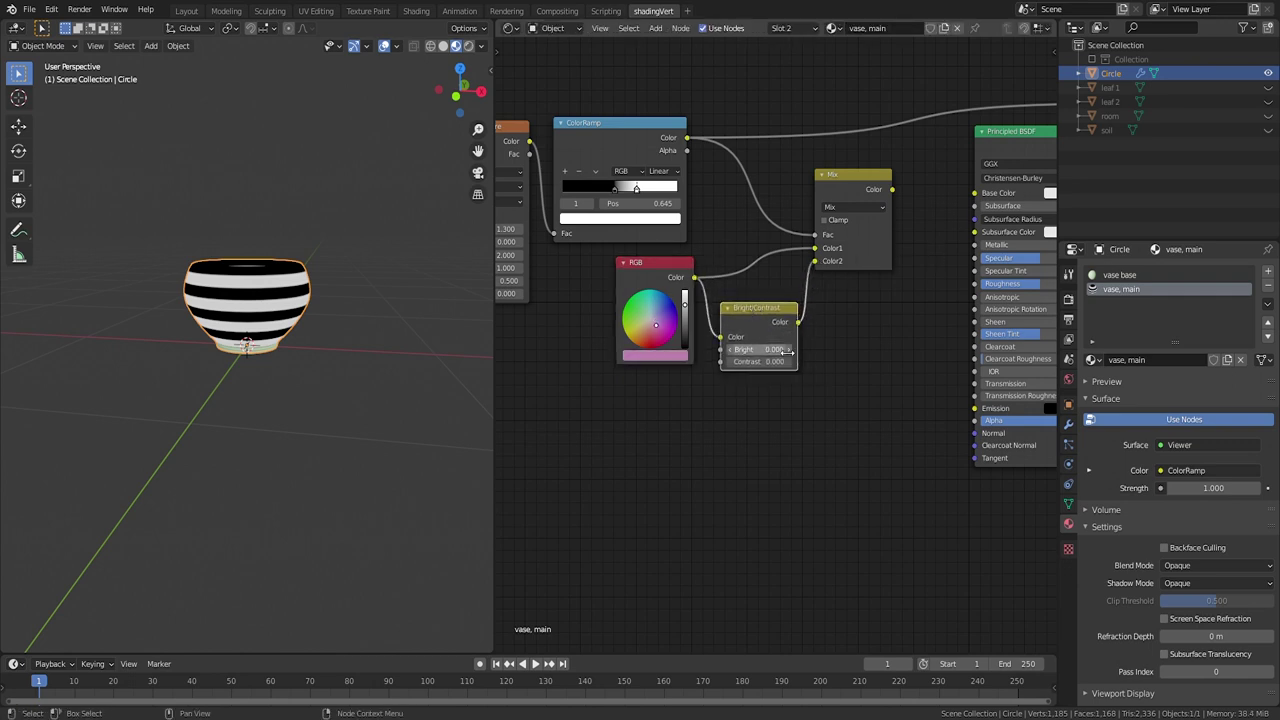
left_click_drag(892, 189, 975, 193)
left_click_drag(1036, 258, 970, 258)
left_click(1015, 142, "ctrl+shift")
scroll(688, 323, "up", 3)
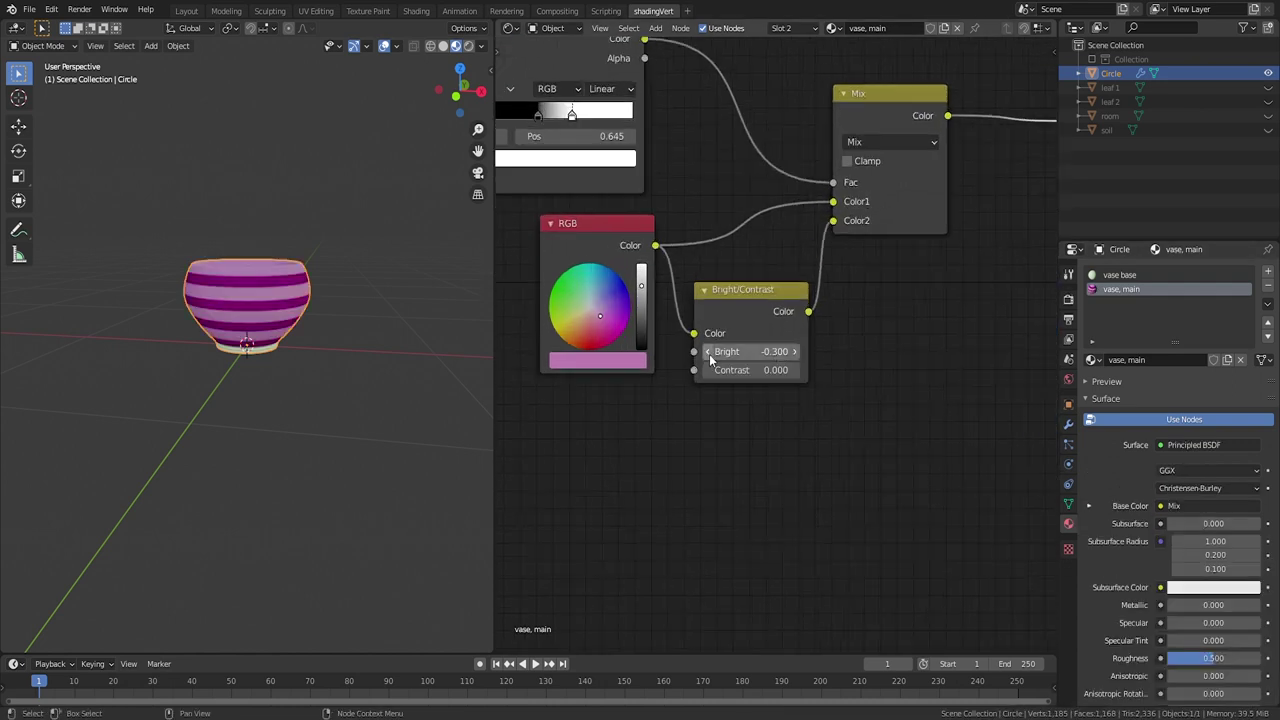
Step: Set the Bright/Contrast node's Bright to -0.1 and change the RGB node's color to light blue
left_click(795, 352)
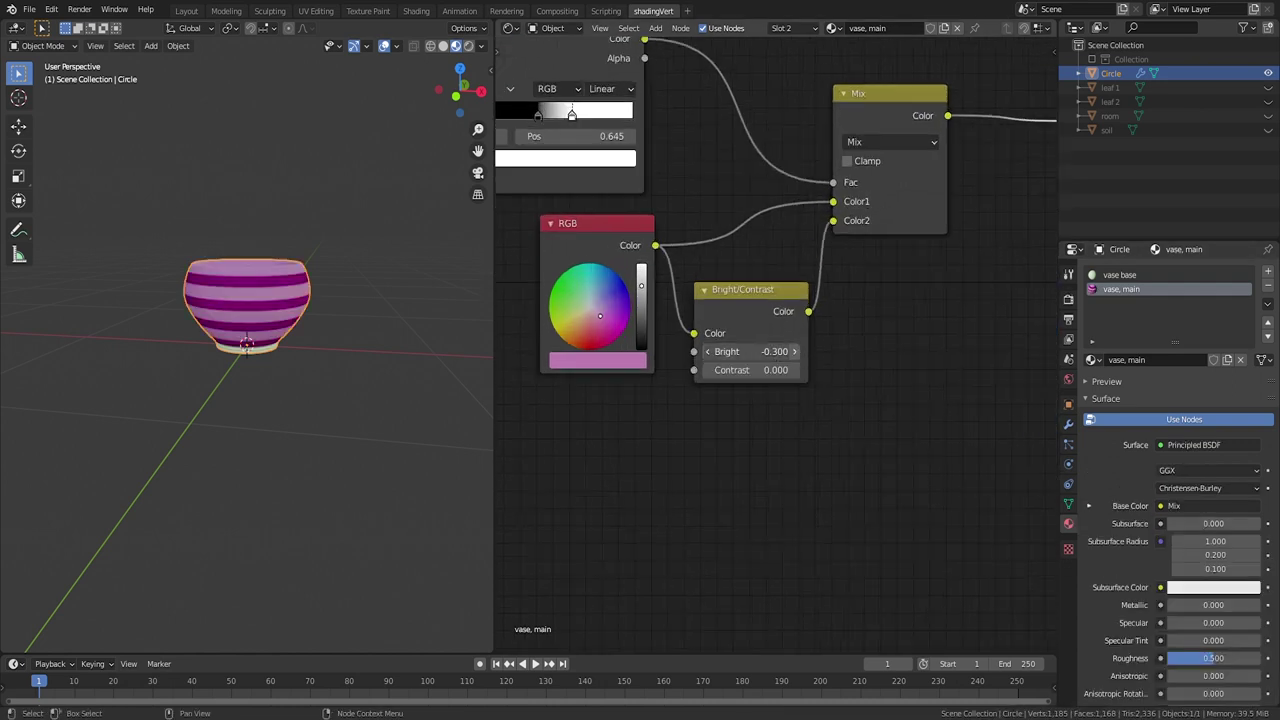
left_click(795, 352)
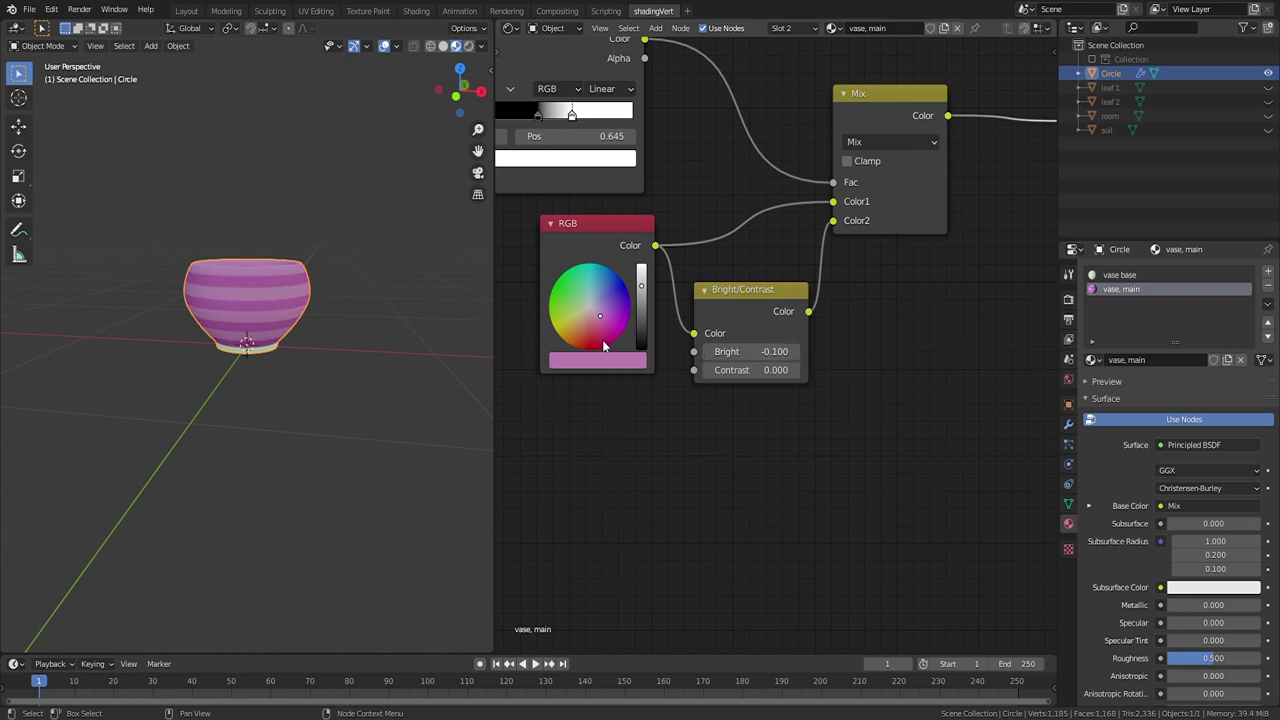
left_click_drag(601, 320, 587, 295)
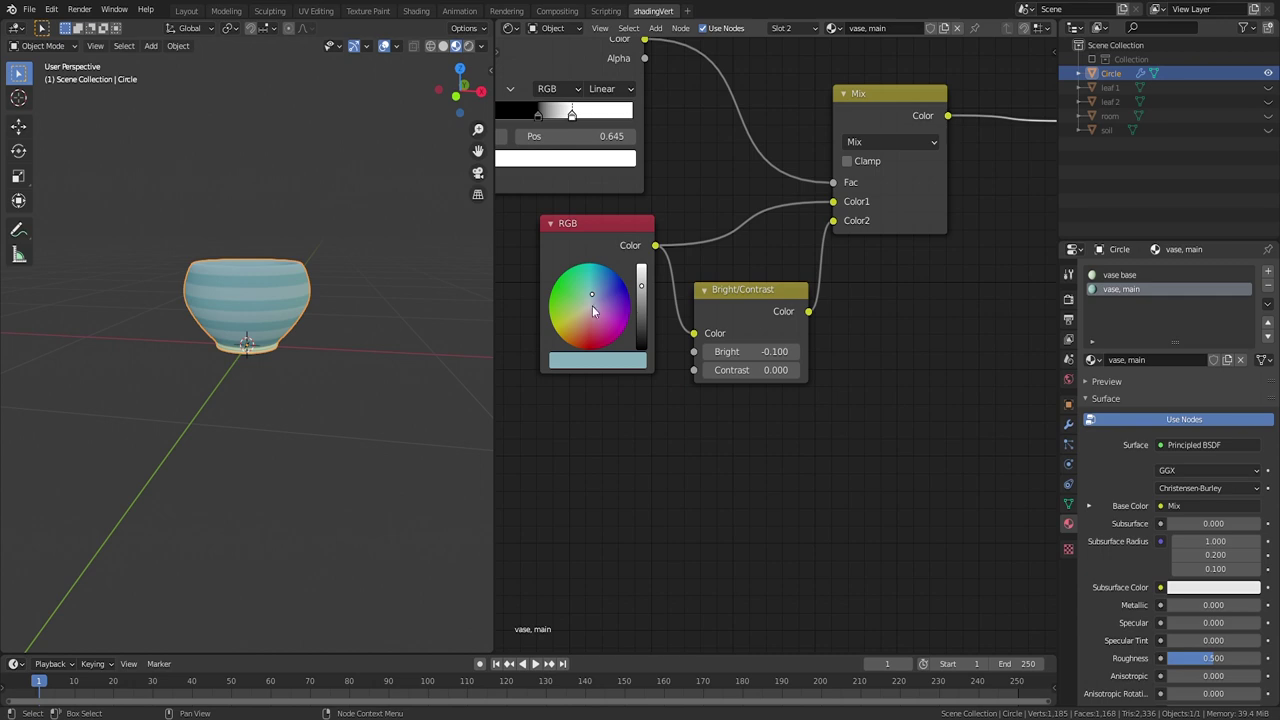
scroll(880, 310, "down", 5)
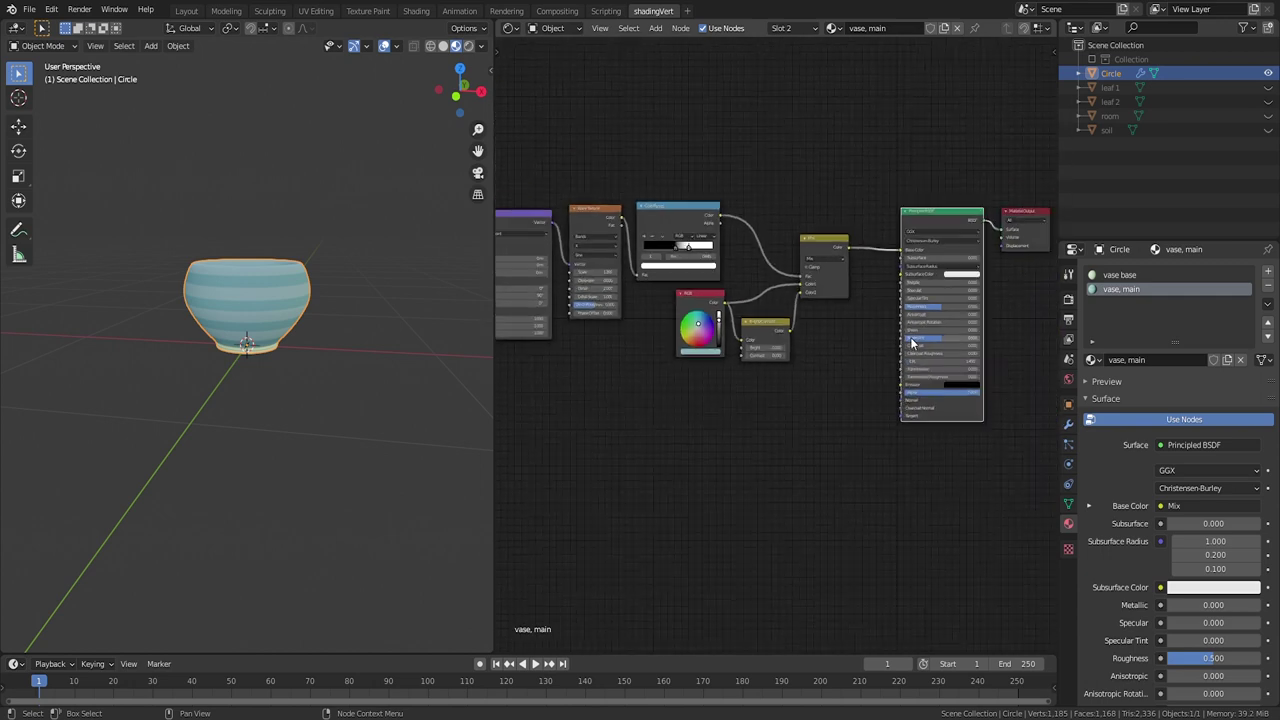
Step: Give the vase base material a pink Base Color, Metallic 0.355 and Roughness 0.109
left_click(1119, 274)
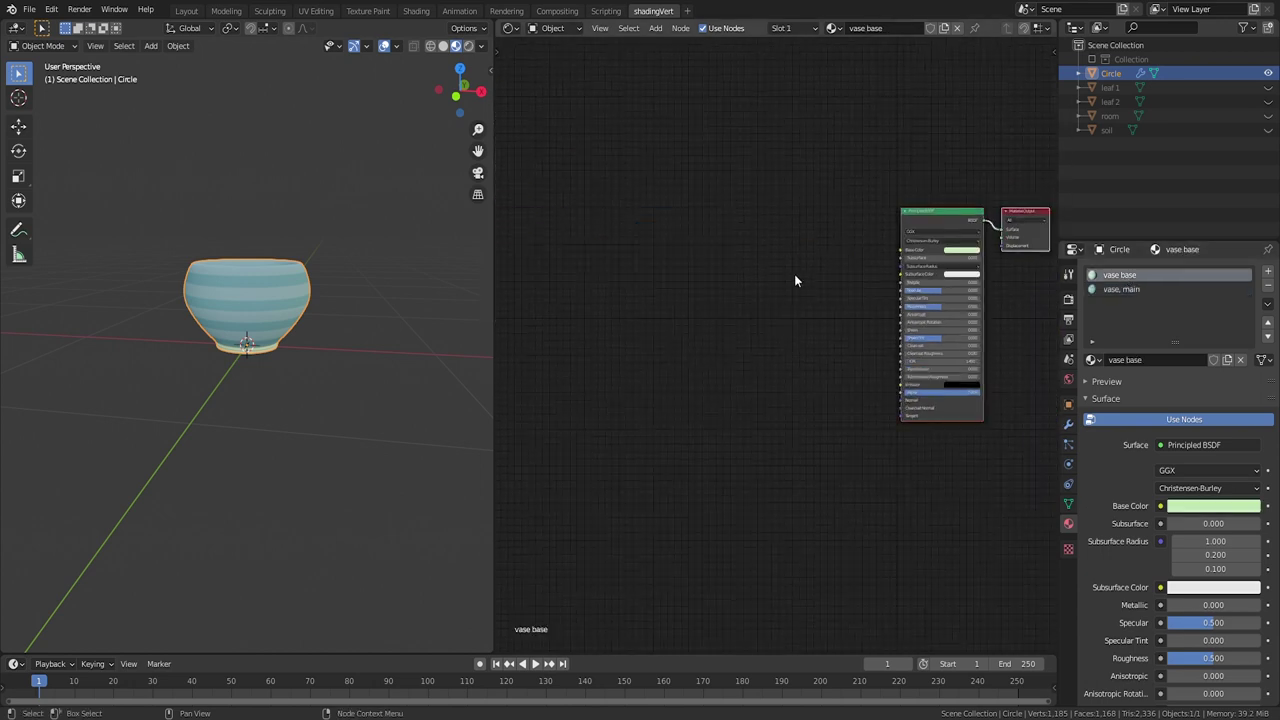
scroll(794, 274, "up", 2)
scroll(853, 196, "up", 3)
left_click_drag(878, 307, 940, 307)
left_click(958, 240)
left_click_drag(1008, 268, 1014, 334)
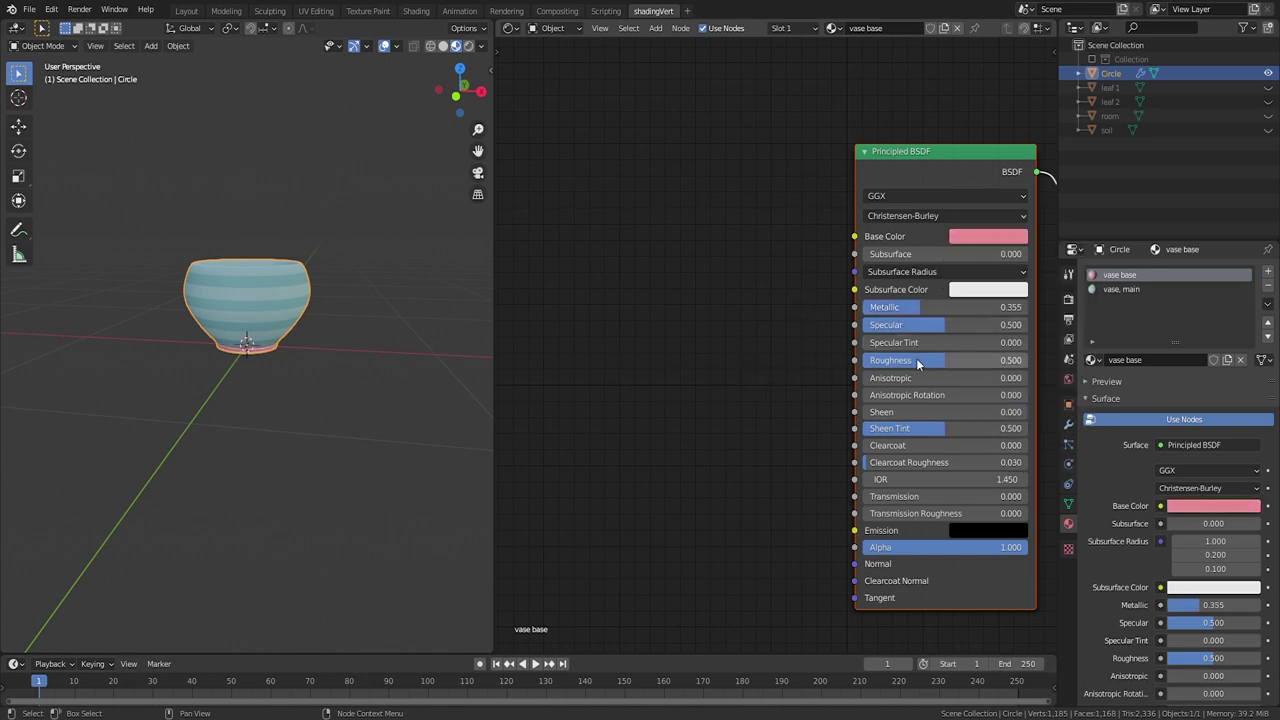
left_click_drag(916, 360, 854, 360)
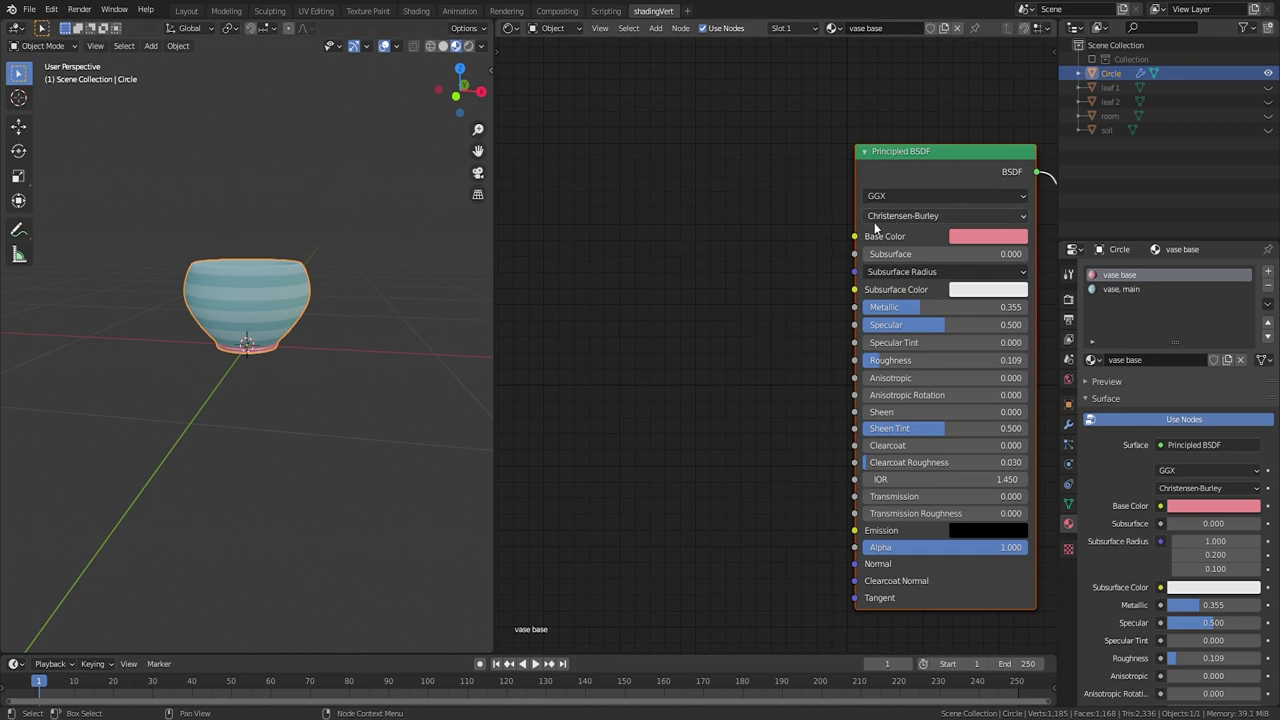
Step: Set the "vase, main" material's Metallic to 0.118, Specular to 0.409 and Roughness to 0.305
left_click(1118, 289)
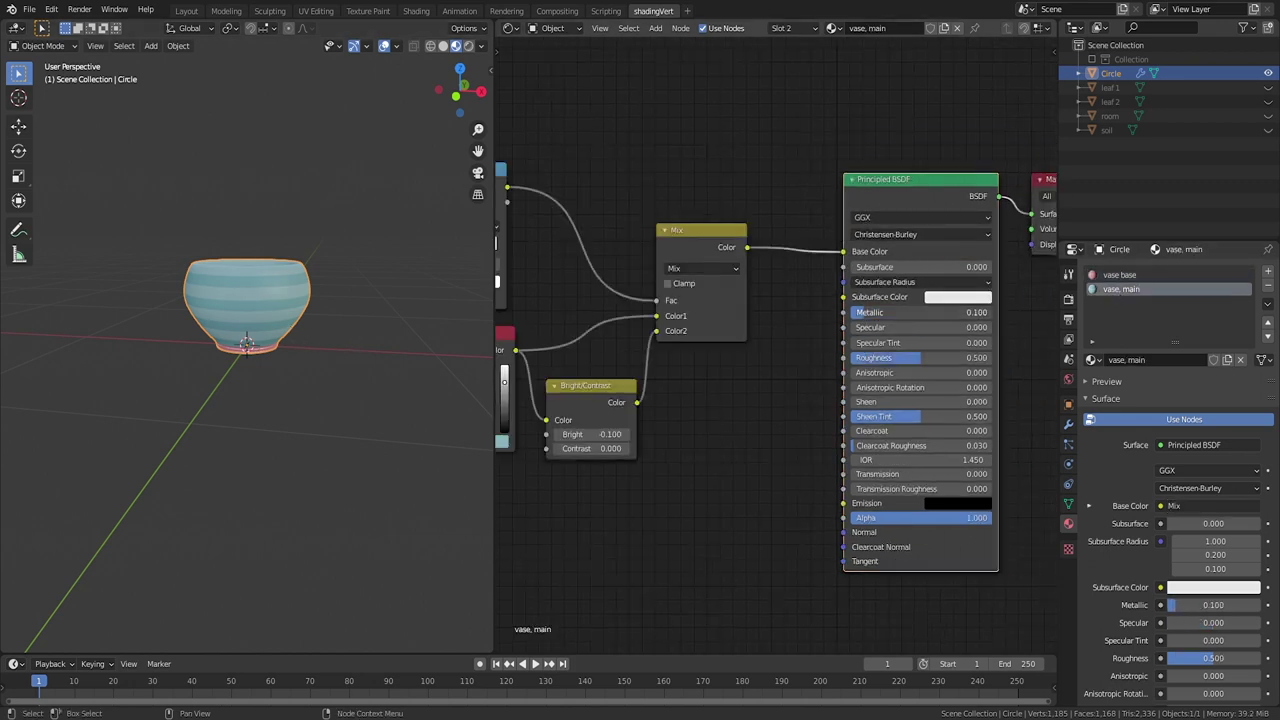
left_click_drag(855, 312, 868, 312)
left_click_drag(856, 327, 912, 343)
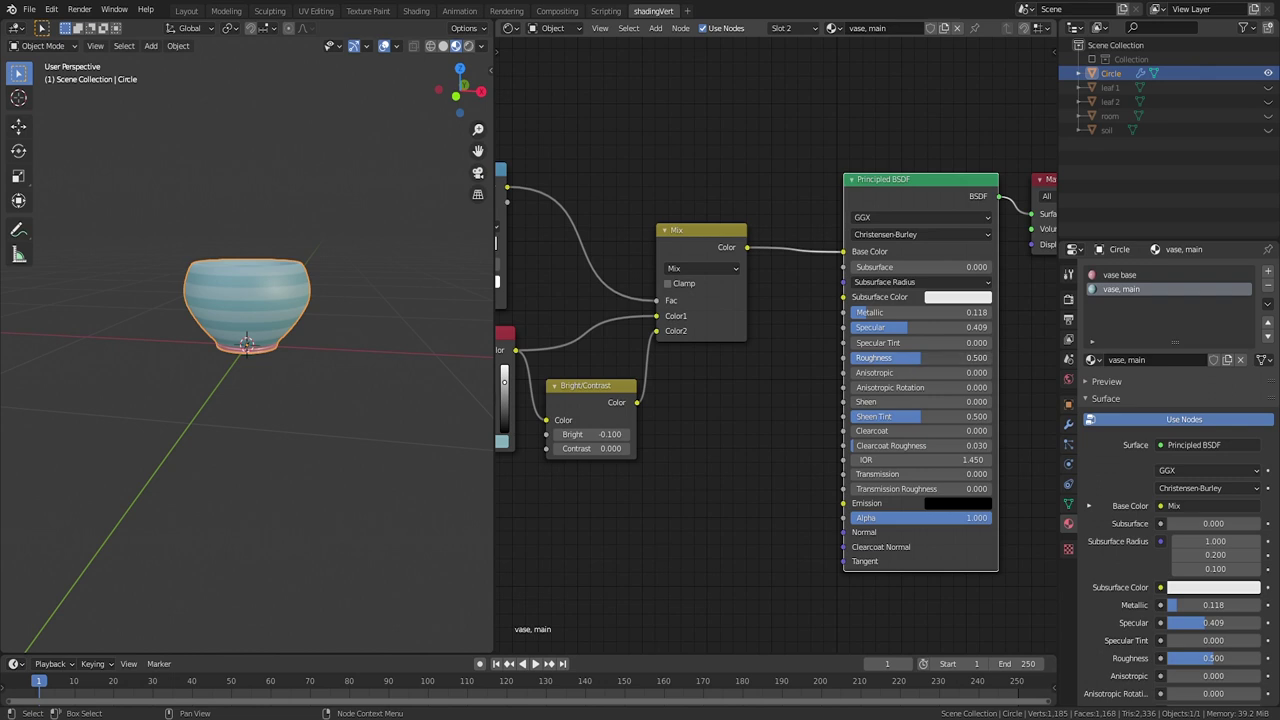
key("Tab")
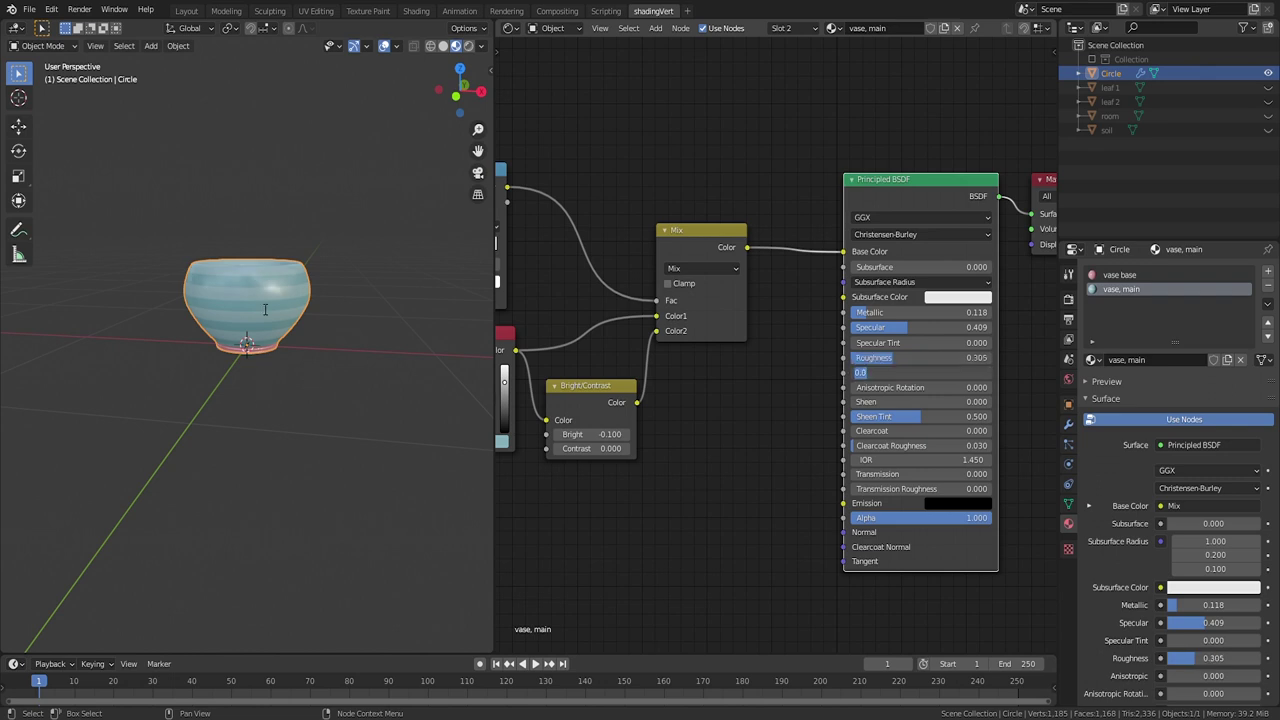
Step: Unhide the soil object in the Layout workspace and add a Subdivision Surface modifier to it
key("ctrl+Page_Down")
scroll(561, 261, "down", 4)
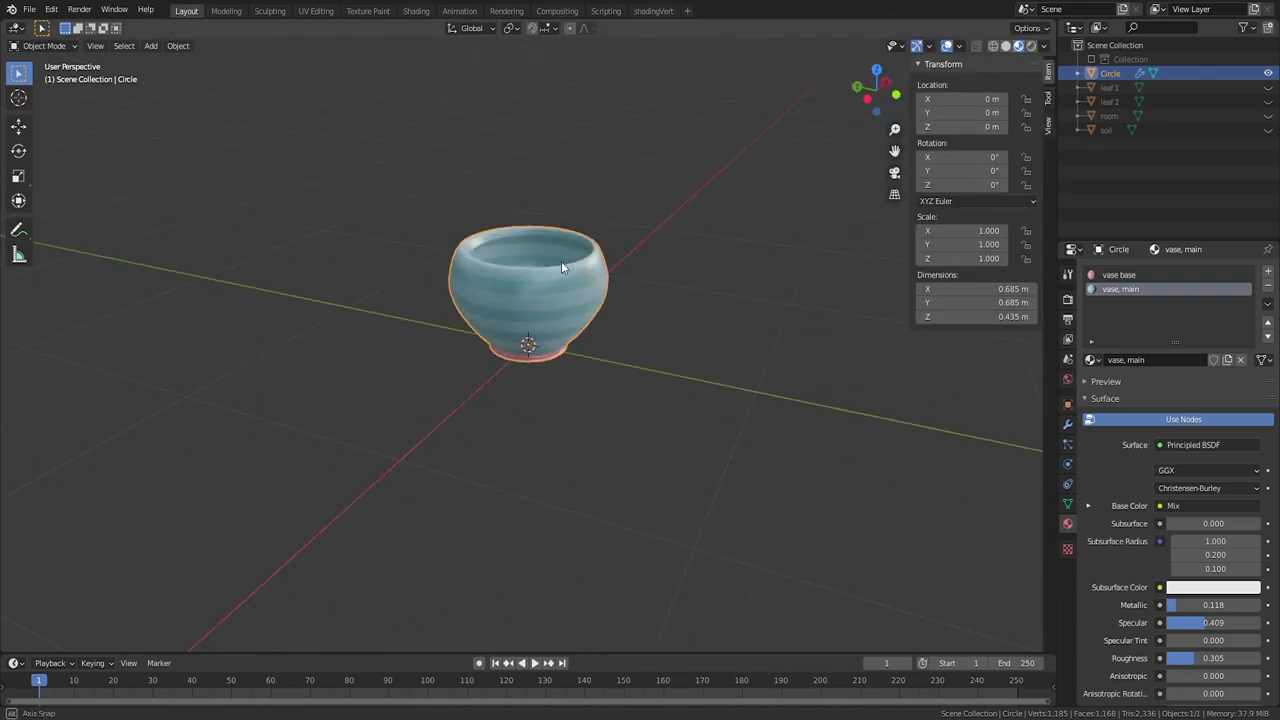
left_click(1268, 130)
left_click(535, 250)
left_click(1068, 425)
left_click(1160, 271)
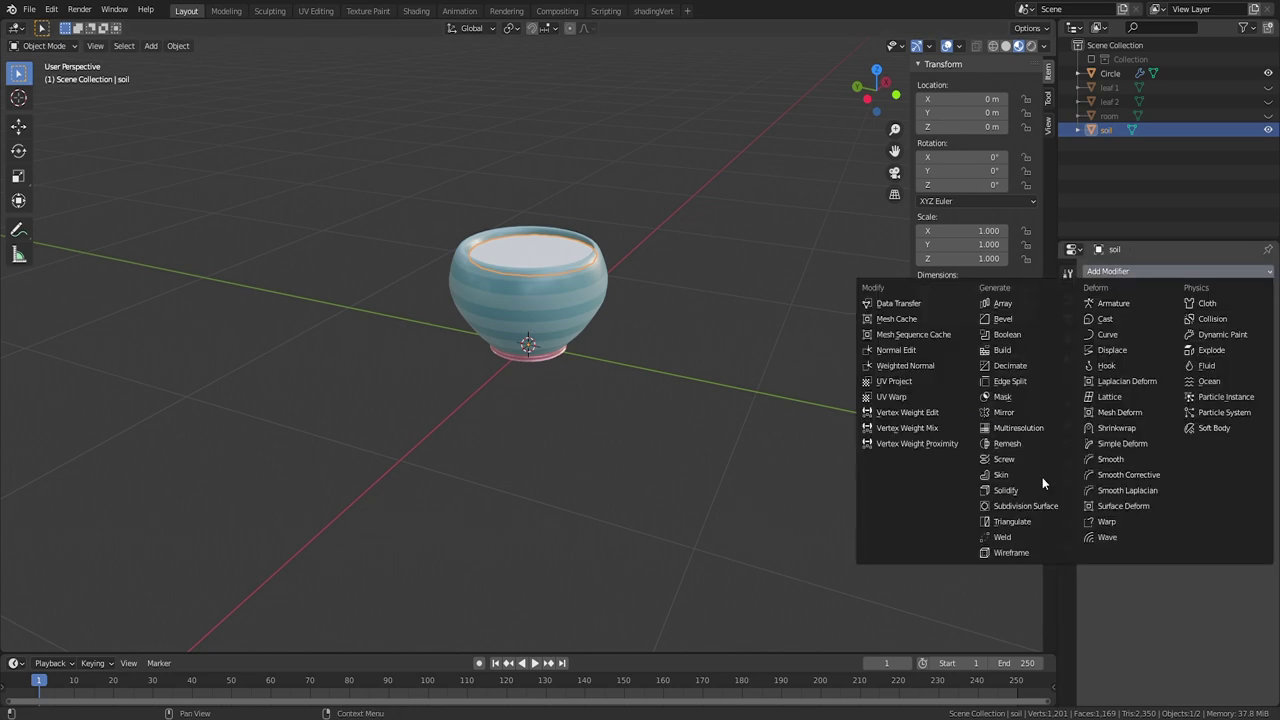
left_click(1026, 506)
middle_click_drag(627, 228, 557, 321, "shift")
Step: Create a new material named soil for the soil object in the shadingVert workspace
left_click(1067, 523)
key("ctrl+Page_Up")
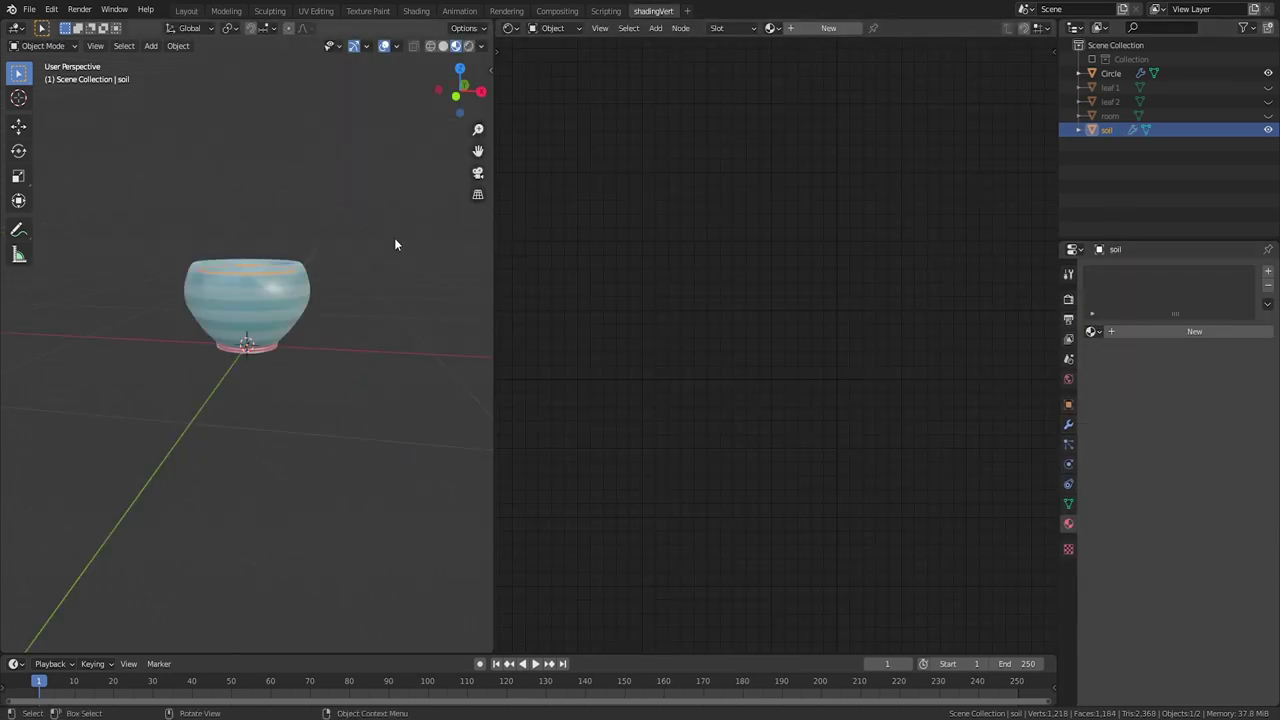
left_click(1119, 332)
double_click(1122, 275)
type("soil")
key("Return")
middle_click_drag(532, 233, 625, 248)
Step: Add a Noise Texture with Scale 12 feeding a previewed ColorRamp whose black stop is at 0.327
key("shift+a")
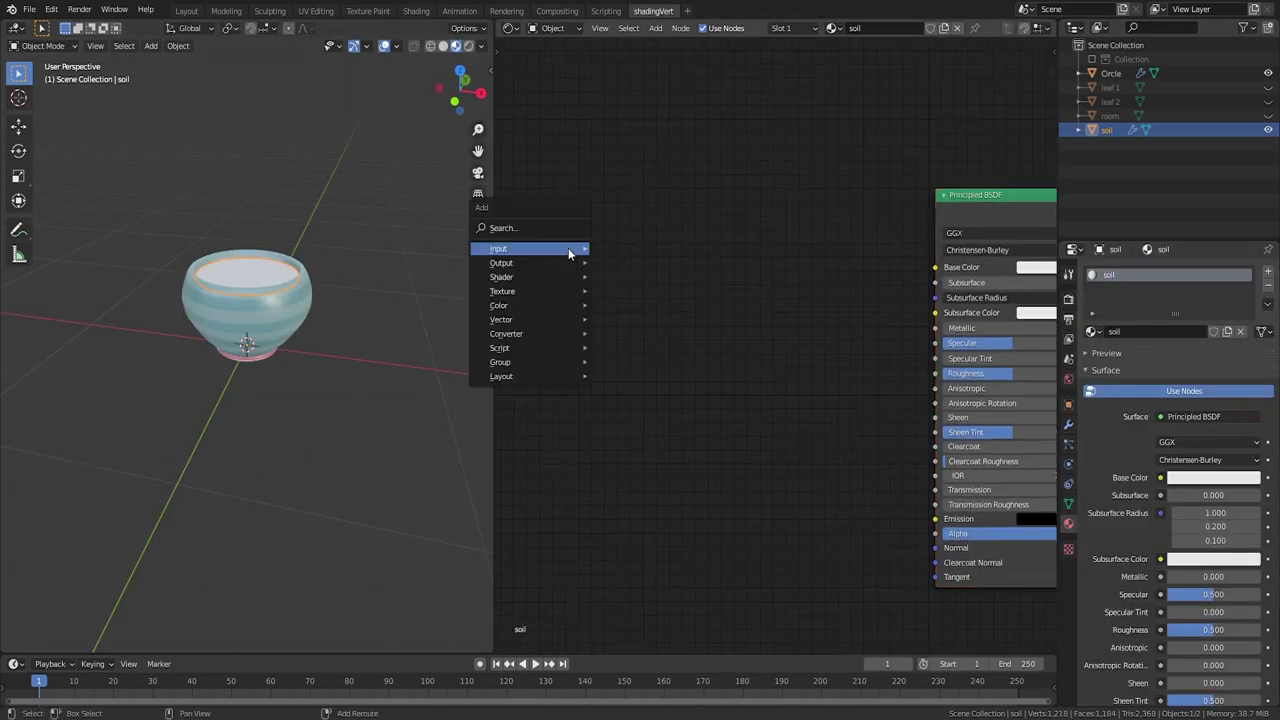
mouse_move(570, 291)
left_click(633, 450)
left_click(581, 211)
key("shift+a")
mouse_move(715, 366)
left_click(780, 381)
left_click(694, 177)
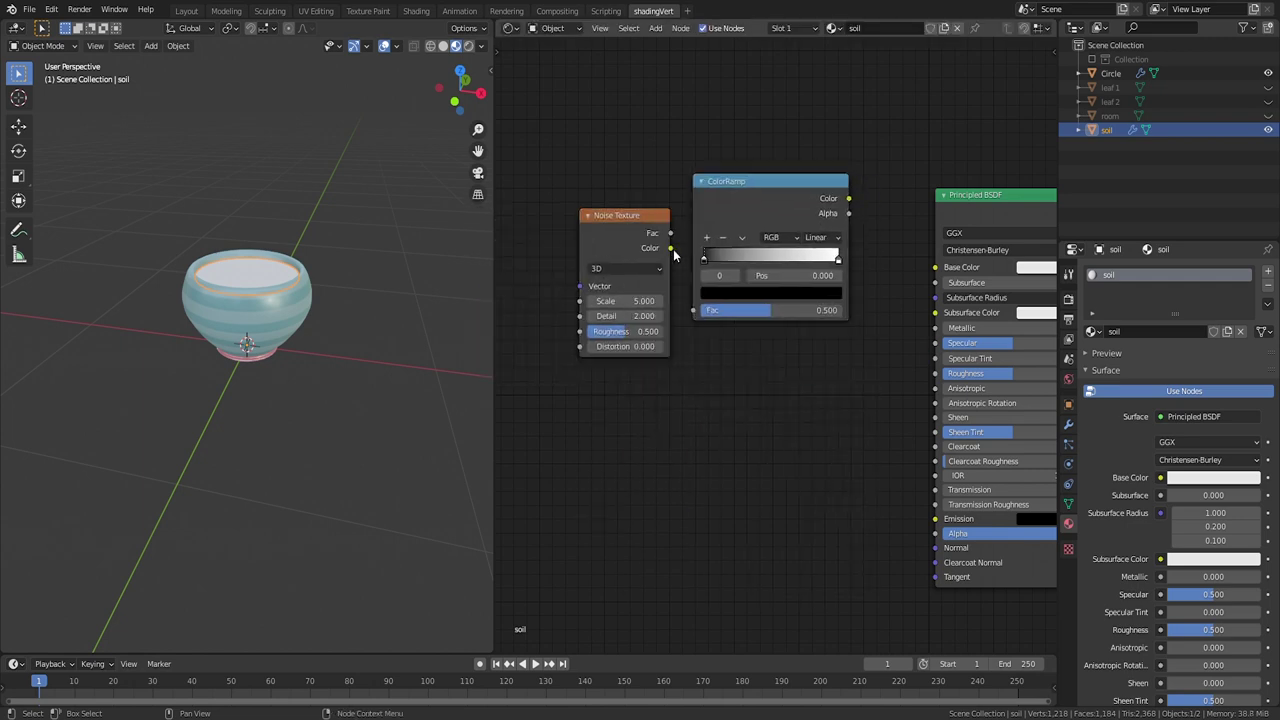
left_click(790, 186, "ctrl+shift")
left_click_drag(671, 248, 748, 258)
left_click_drag(637, 301, 705, 301)
Step: Duplicate the Noise Texture and ColorRamp pair below the original, set the copy's Scale to 6.7, and preview its ColorRamp
scroll(615, 230, "down", 3)
left_click_drag(603, 180, 780, 342)
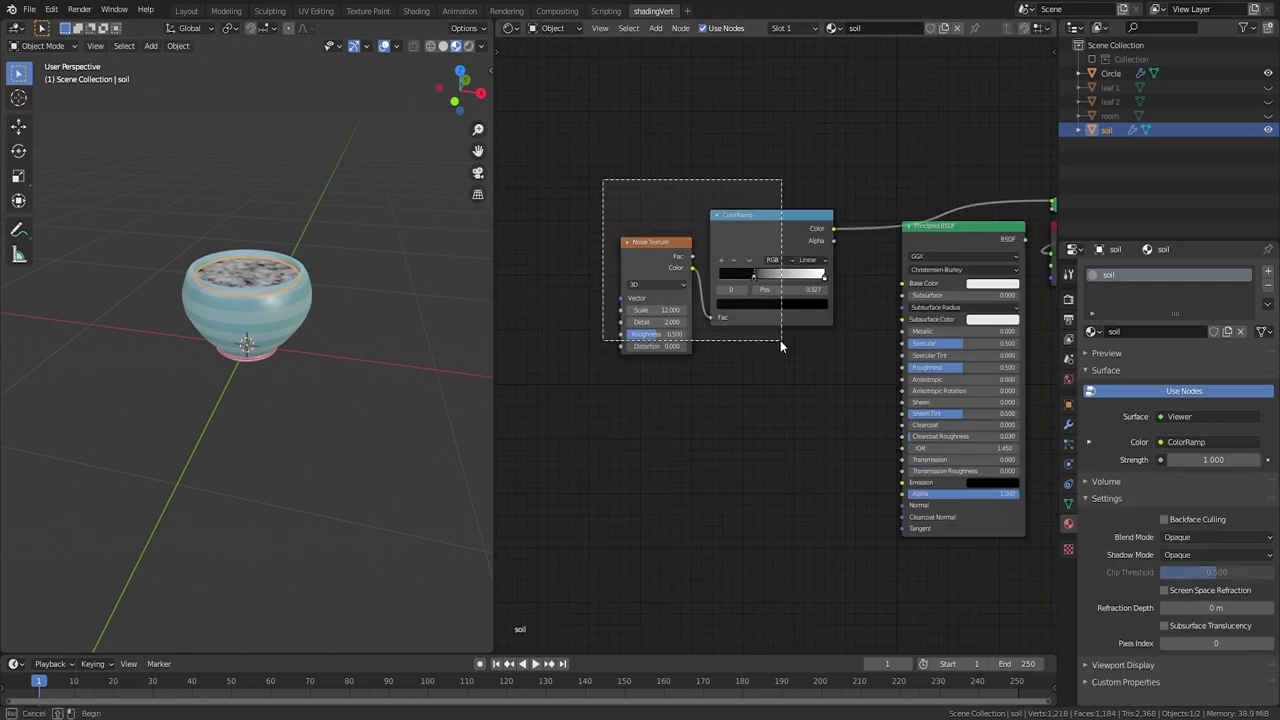
key("g")
left_click(655, 187)
key("shift+d")
left_click(655, 341)
left_click(640, 450)
left_click_drag(548, 395, 580, 395)
left_click(635, 346, "ctrl+shift")
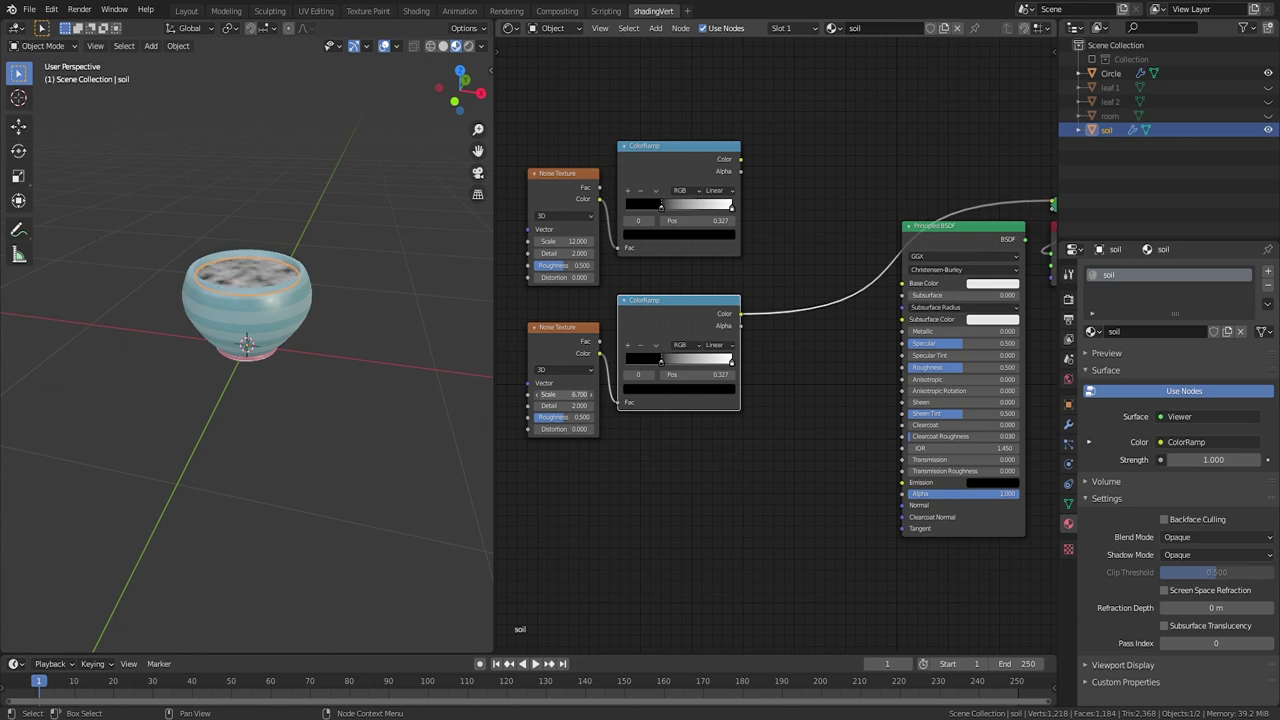
Step: Move the Material Output node well away from the Principled BSDF to make room for more nodes
scroll(937, 355, "down", 3)
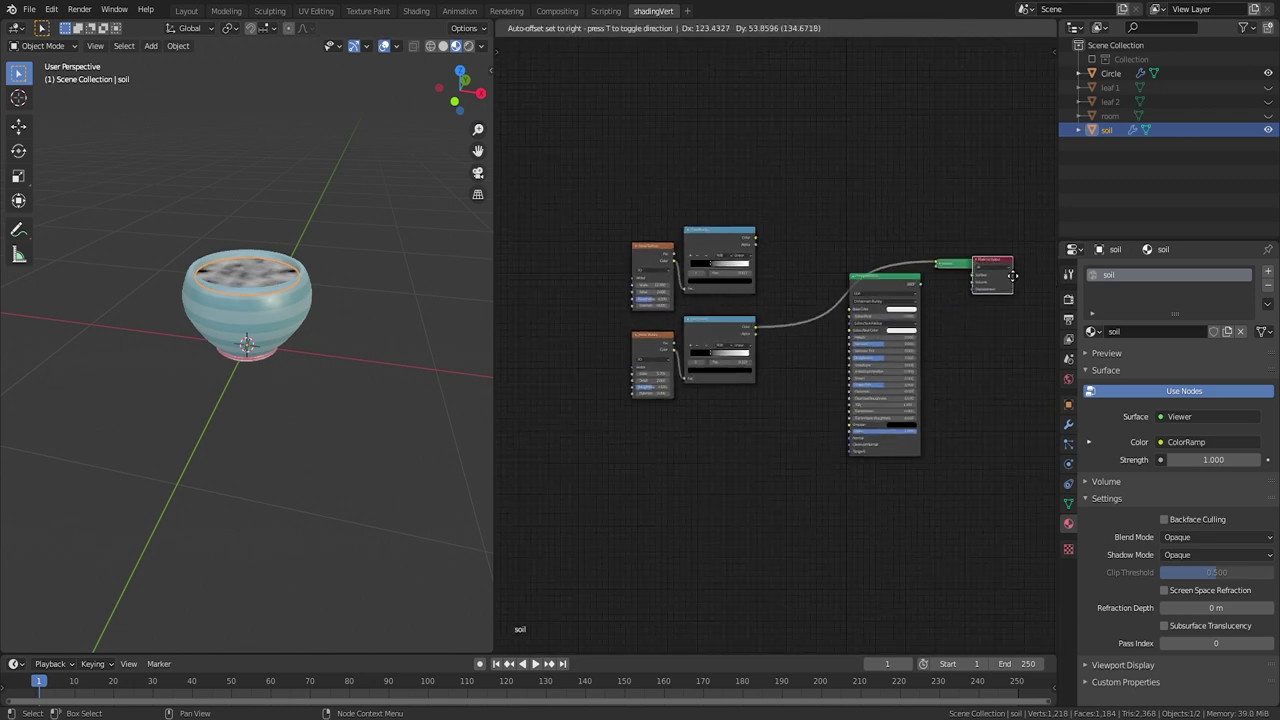
left_click_drag(1012, 276, 508, 325)
middle_click_drag(702, 460, 990, 441)
left_click_drag(789, 303, 901, 306)
scroll(790, 345, "down", 3)
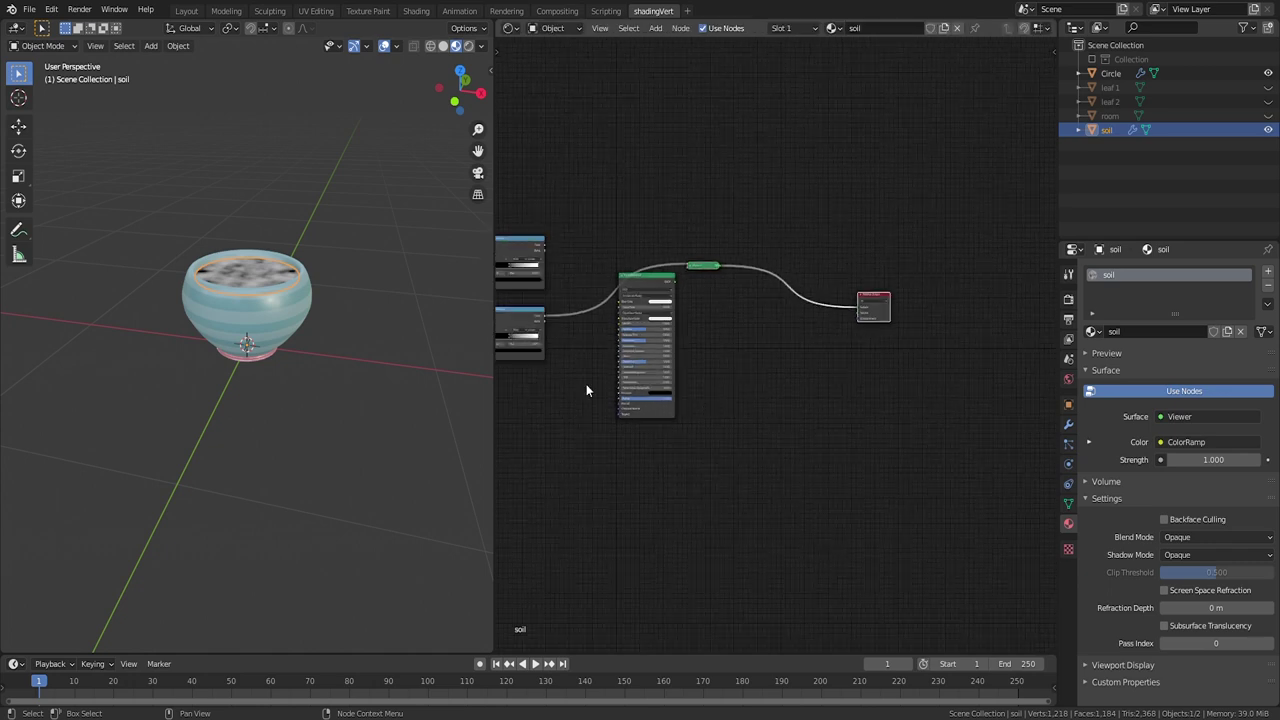
Step: Duplicate the upper Noise Texture and ColorRamp pair and place the copy between the Principled BSDF and the Material Output
middle_click_drag(522, 375, 625, 388)
left_click_drag(523, 243, 628, 309)
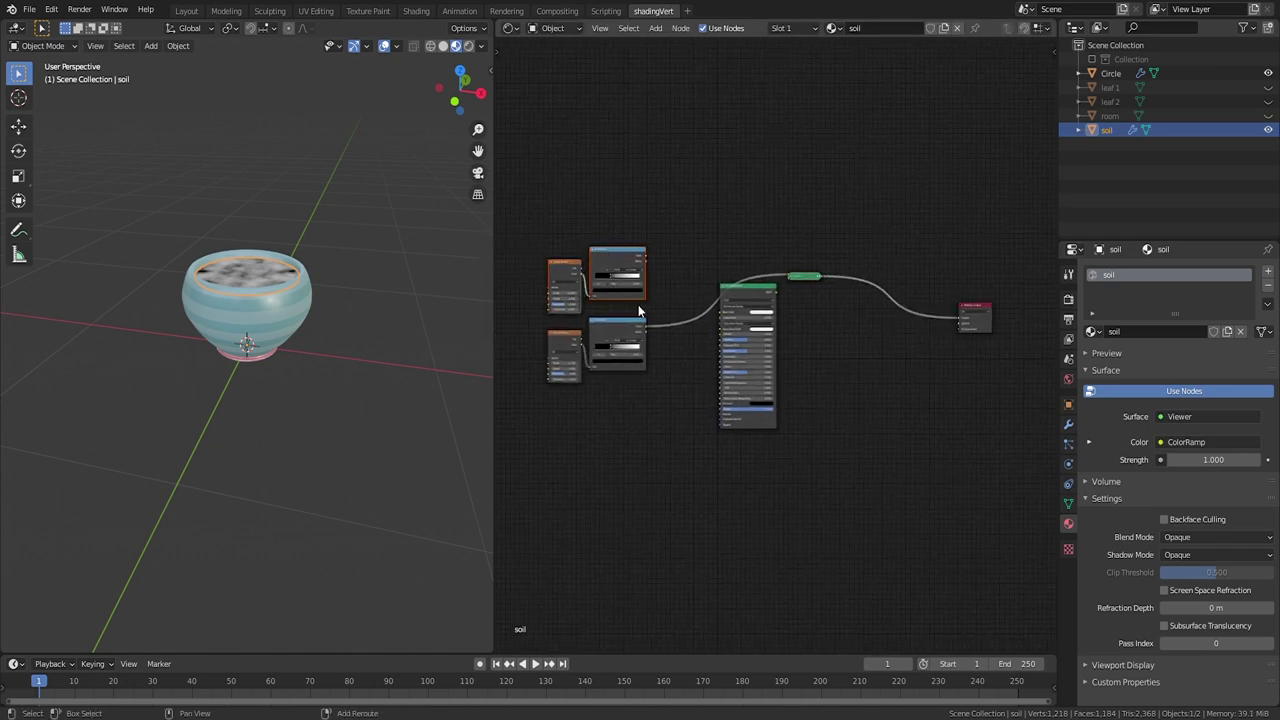
key("shift+d")
left_click(920, 422)
scroll(919, 429, "up", 6)
middle_click_drag(905, 440, 722, 437)
scroll(722, 437, "up", 1)
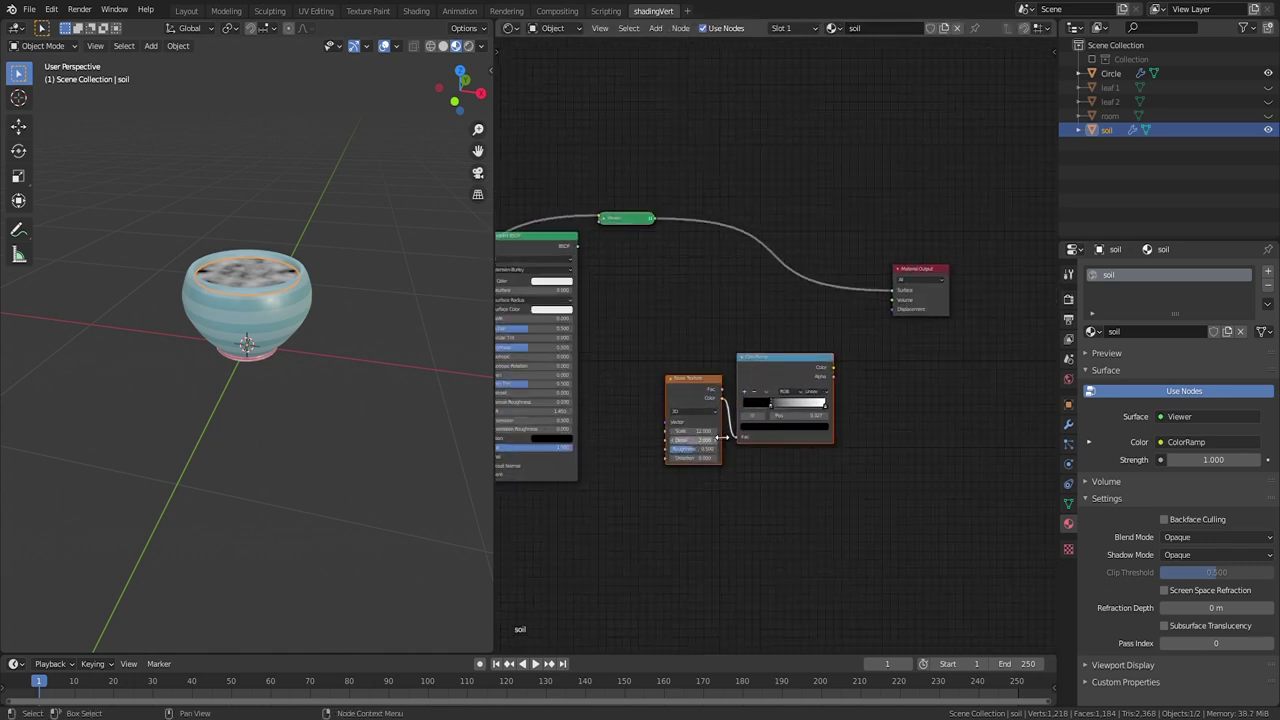
Step: Raise the copied Noise Texture's Scale to about 25.4 and preview its ColorRamp
scroll(720, 437, "up", 1)
left_click_drag(688, 438, 698, 438)
left_click_drag(767, 379, 773, 379)
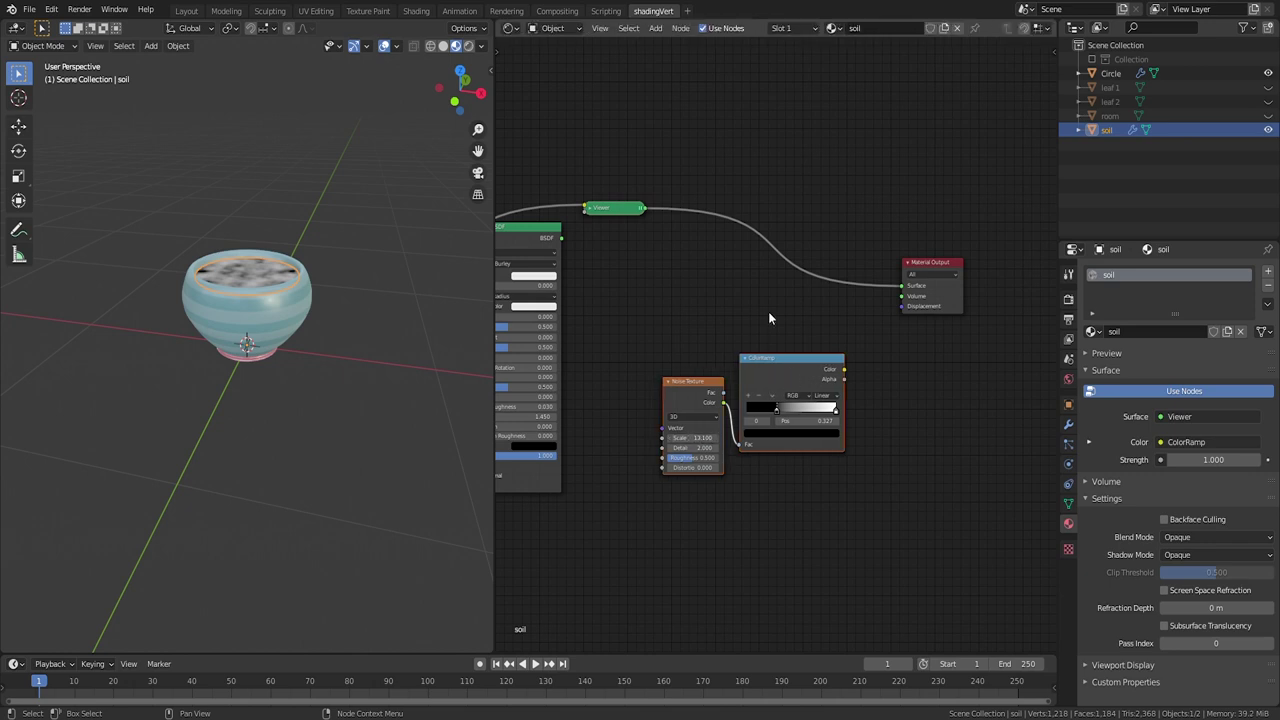
left_click(778, 390, "ctrl+shift")
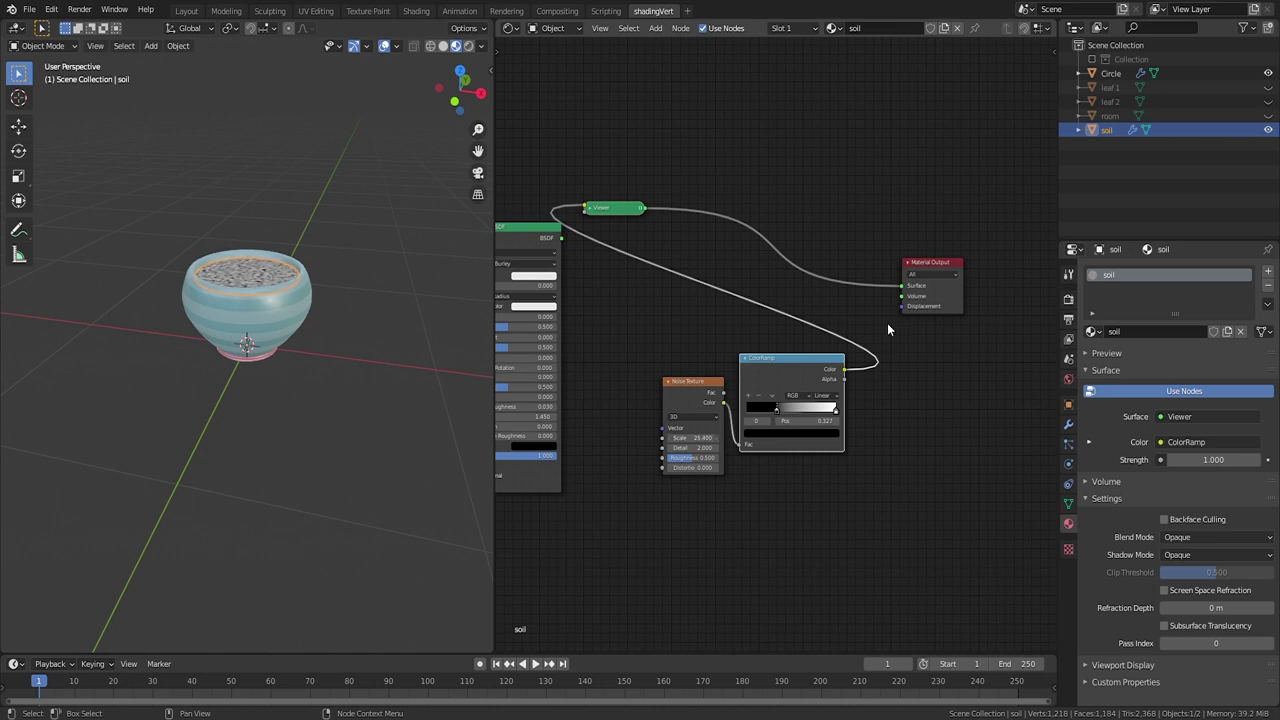
Step: Add a Displacement node with Scale 0.003 between the copied ColorRamp and the Material Output's Displacement input
key("shift+a")
mouse_move(942, 340)
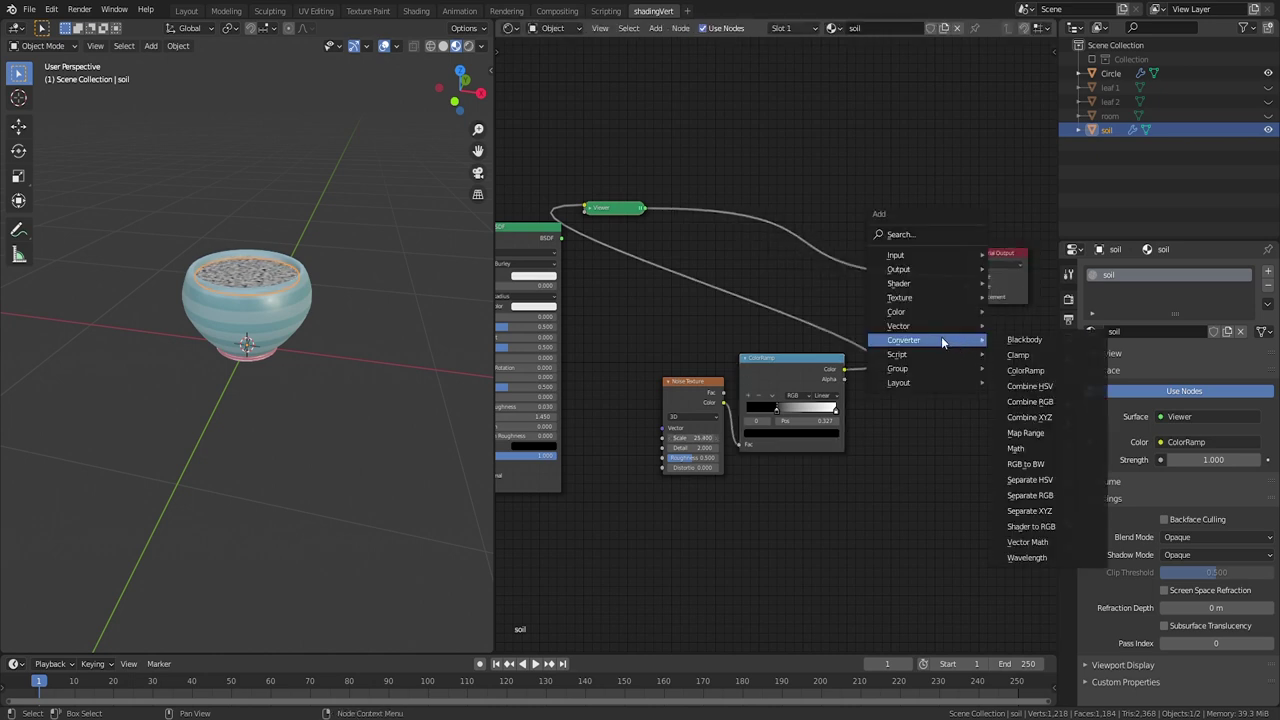
mouse_move(917, 287)
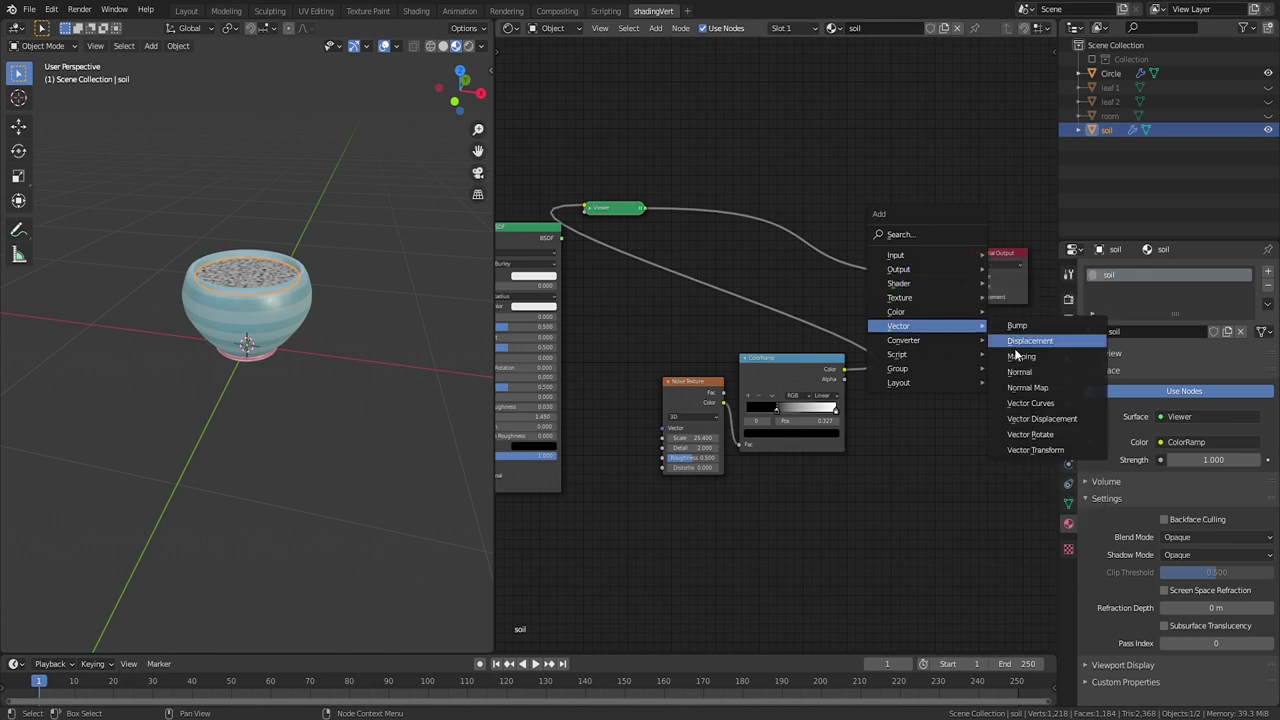
left_click(1015, 342)
left_click(890, 310)
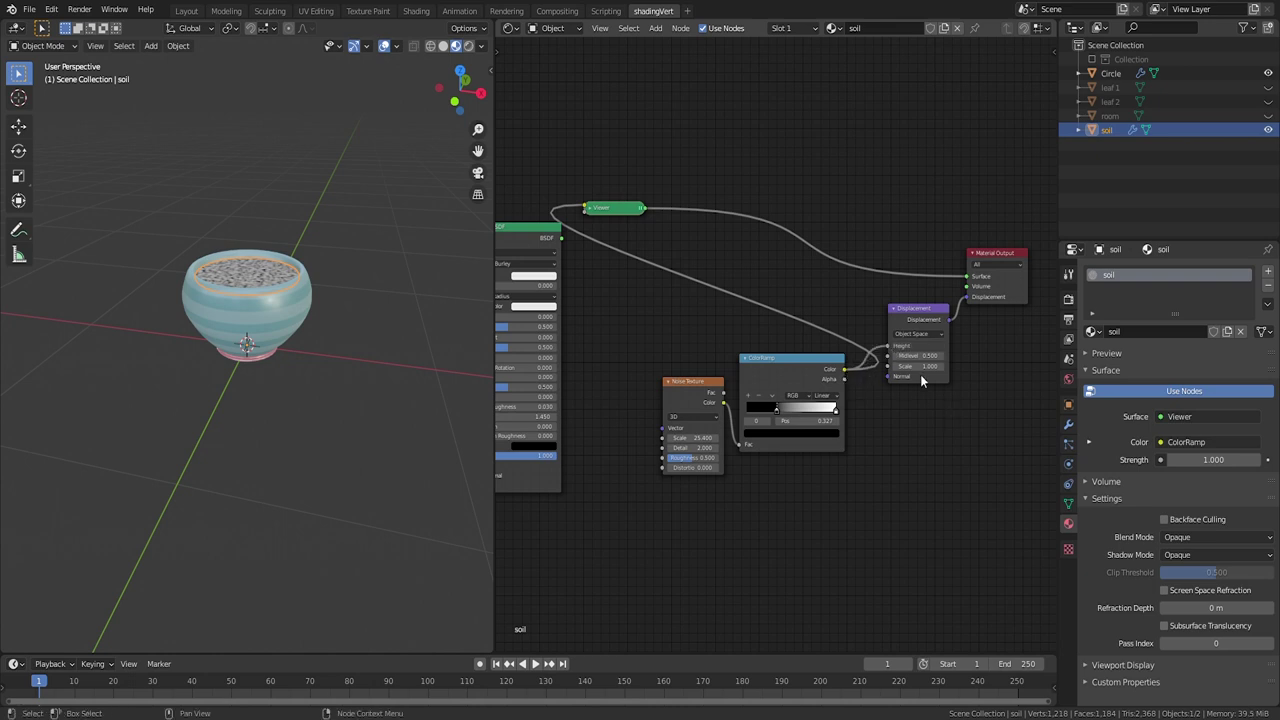
left_click(918, 366)
scroll(844, 316, "down", 5)
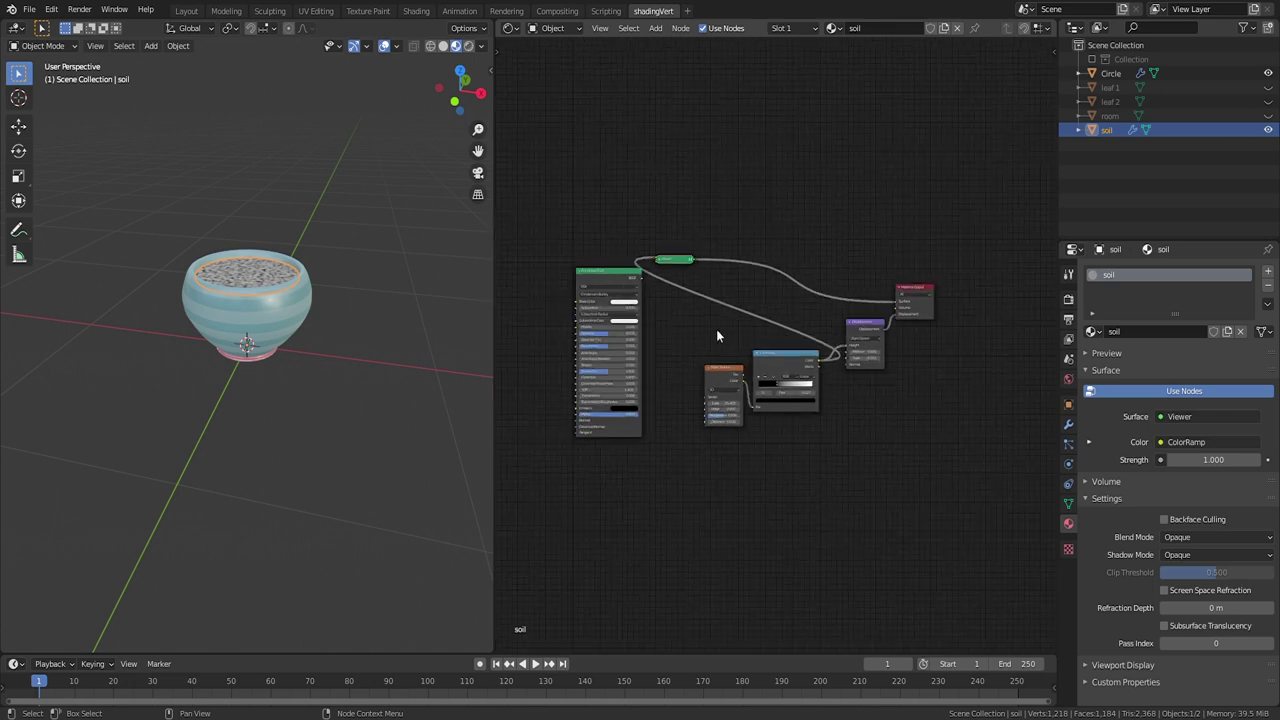
Step: Move the two original Noise Texture and ColorRamp pairs farther away from the Principled BSDF
middle_click_drag(716, 329, 821, 322)
middle_click_drag(646, 298, 769, 333)
key("g")
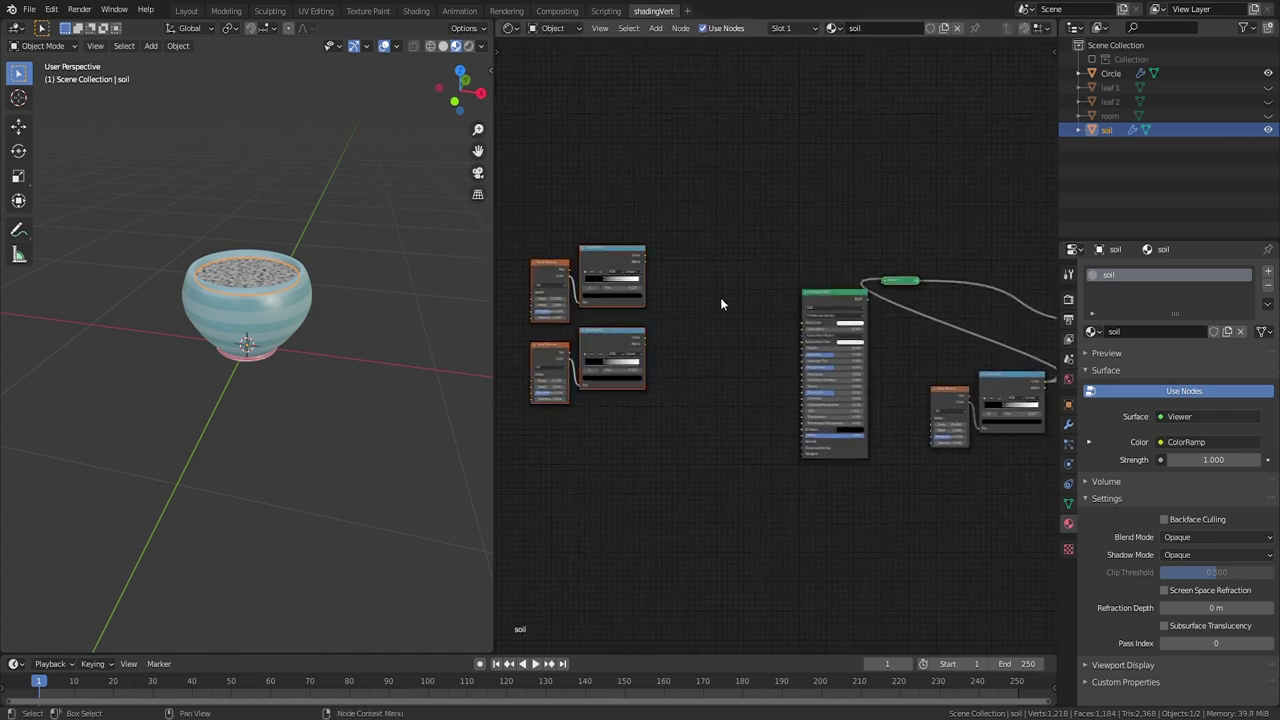
Step: Preview the upper original ColorRamp and set its black stop to a dark brown
scroll(715, 296, "up", 4)
scroll(741, 333, "up", 7)
left_click(604, 309, "ctrl+shift")
middle_click_drag(608, 288, 749, 325)
scroll(749, 325, "up", 2)
left_click(753, 317)
left_click(813, 188)
left_click(730, 191)
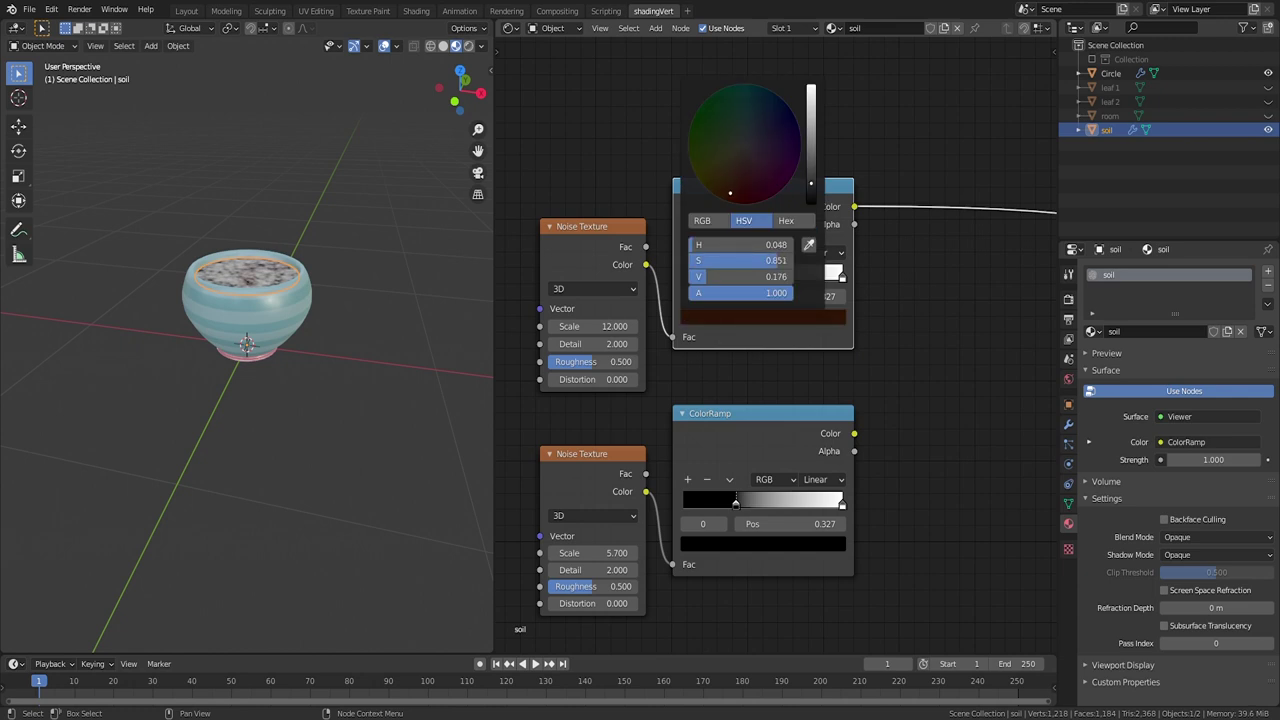
left_click_drag(730, 191, 737, 166)
Step: Copy the dark brown onto the upper ColorRamp's white stop and lighten it to a reddish brown
left_click(842, 278)
left_click(763, 317)
key("ctrl+v")
left_click(763, 317)
left_click_drag(811, 187, 811, 153)
Step: Set the lower ColorRamp's black stop to a very dark brown
left_click(763, 543)
left_click(811, 409)
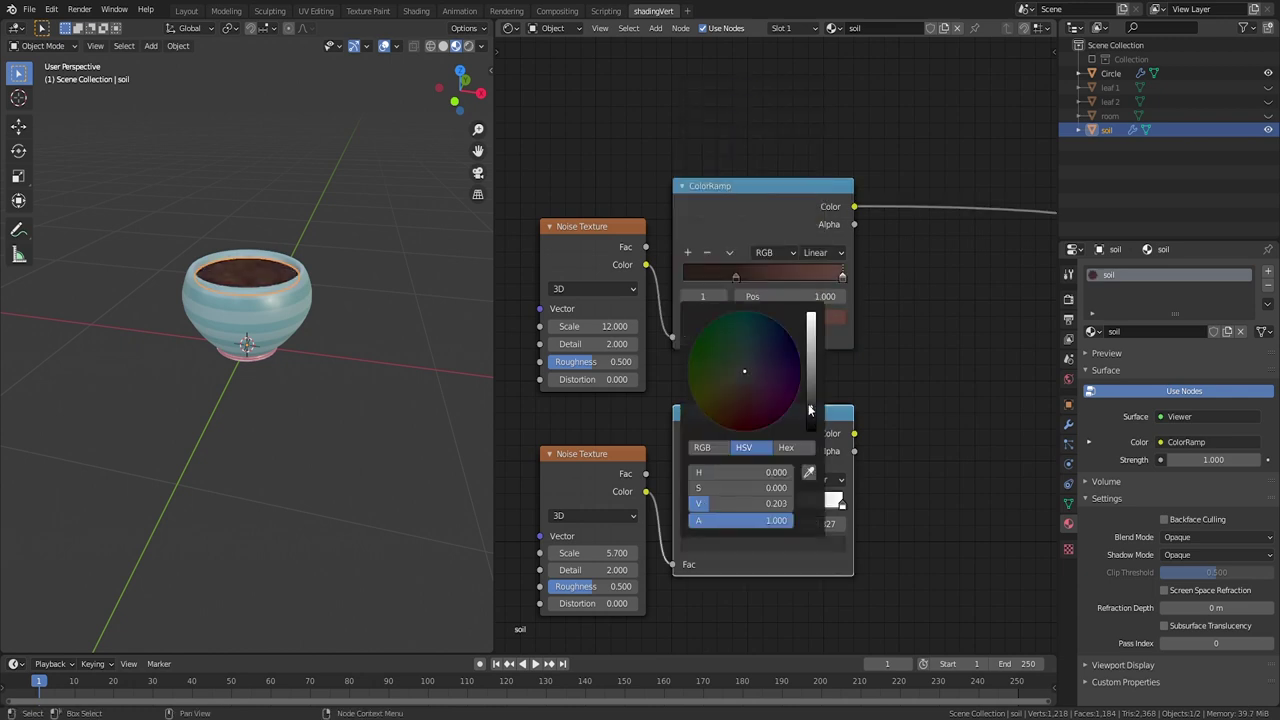
left_click(736, 410)
mouse_move(811, 409)
left_mouse_down()
mouse_move(811, 424)
mouse_move(802, 388)
left_mouse_up()
Step: Paste the brown onto the lower ColorRamp's white stop, adjust it to HSV 0.072, 0.276, 0.233, and preview that ramp
left_click(842, 505)
left_click(763, 543)
key("ctrl+v")
left_click(763, 543)
left_click(744, 391)
scroll(777, 413, "down", 4)
left_click(775, 413, "ctrl+shift")
left_click(764, 490)
left_click(823, 465)
left_click(764, 490)
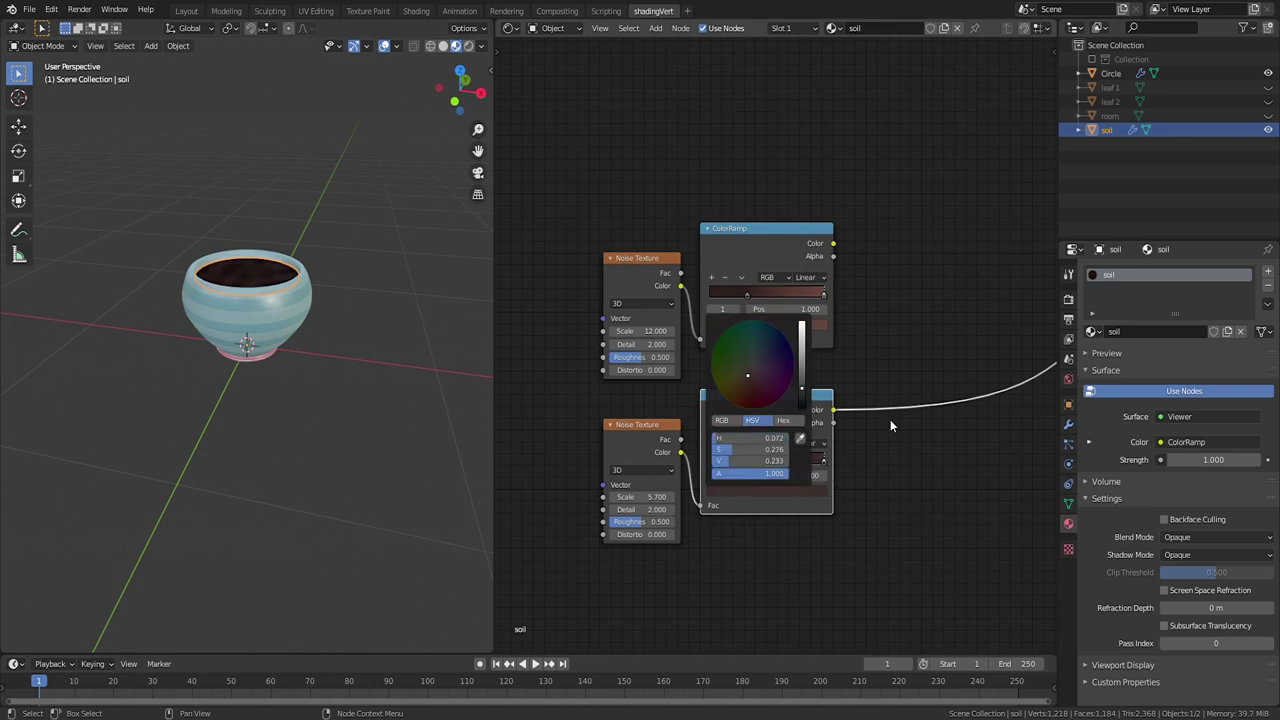
Step: Combine the two brown ColorRamps in a previewed MixRGB node and connect its colour to the Principled BSDF's Base Color
scroll(890, 420, "down", 5)
middle_click_drag(890, 420, 785, 422)
key("shift+a")
left_click(845, 427)
left_click(783, 334)
left_click_drag(739, 308, 781, 394)
left_click(803, 390, "ctrl+shift")
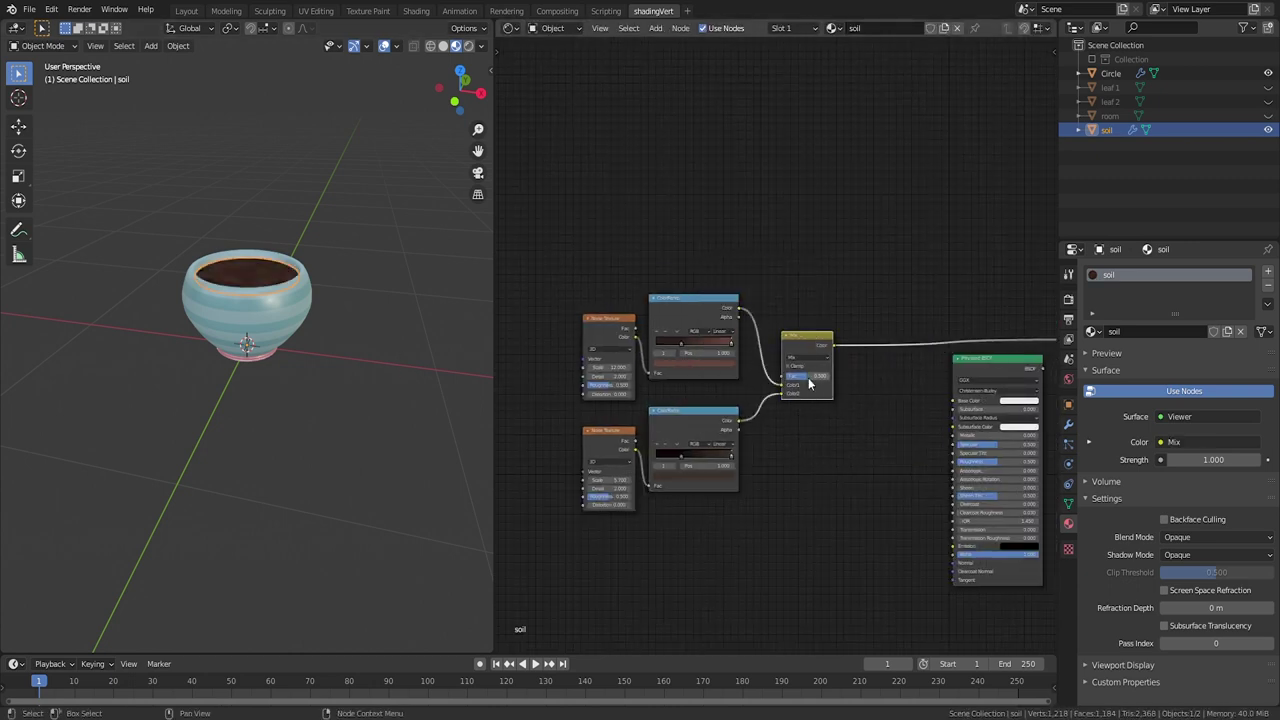
middle_click_drag(840, 398, 723, 391)
left_click_drag(717, 338, 836, 394)
Step: Switch the render engine to Cycles and the feature set to Experimental
middle_click_drag(780, 475, 385, 433)
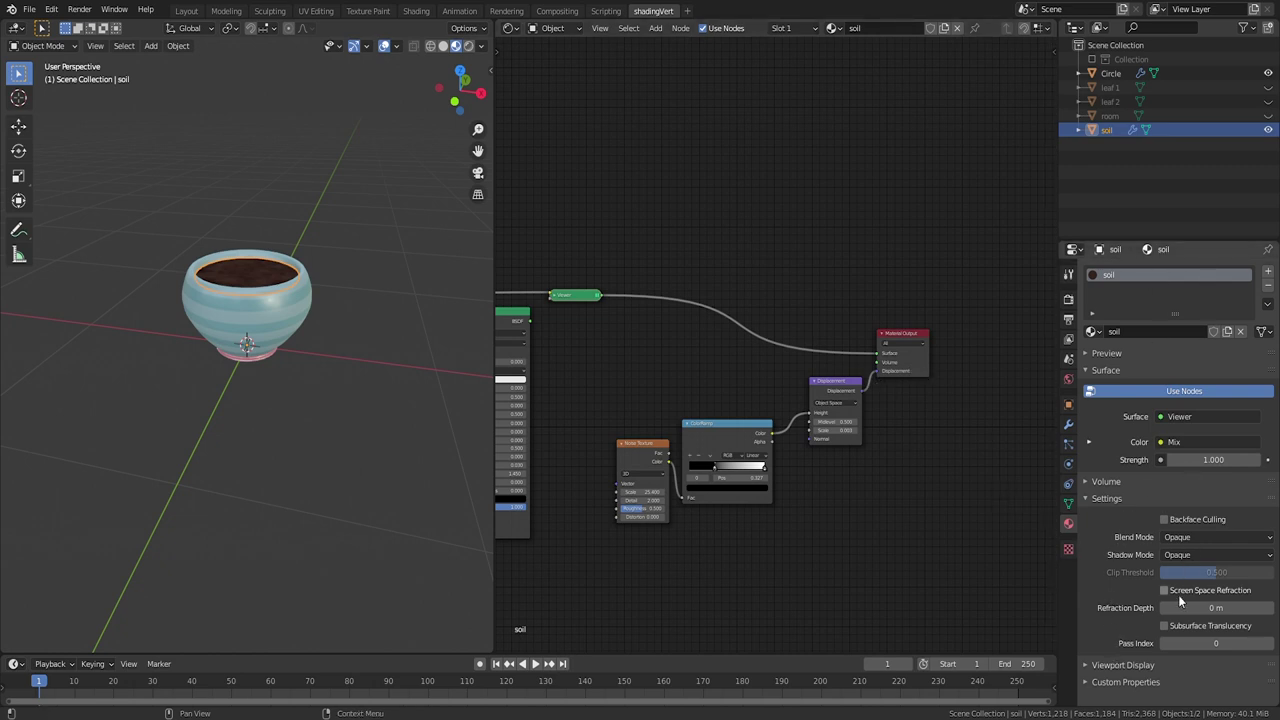
left_click(1067, 301)
left_click(1176, 272)
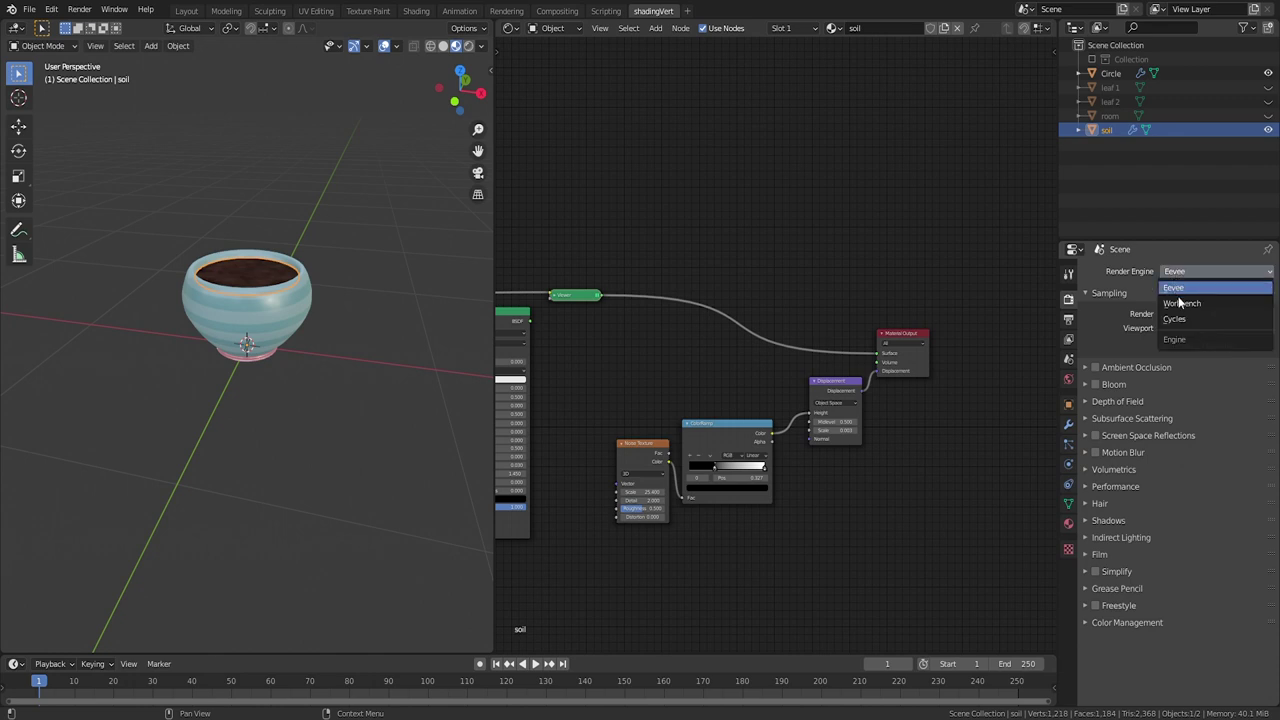
left_click(1184, 316)
left_click(1192, 290)
left_click(1195, 321)
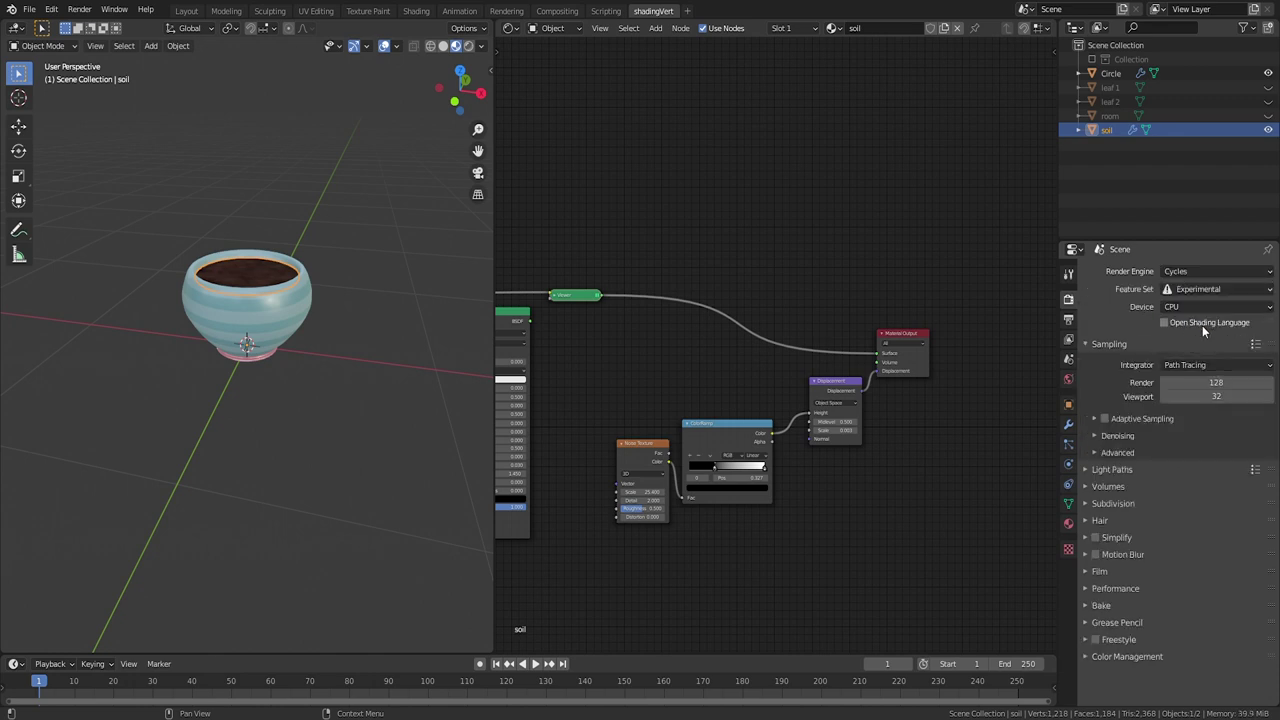
Step: Enable Adaptive Subdivision on the soil's Subdivision modifier and collapse the modifier
left_click(1069, 425)
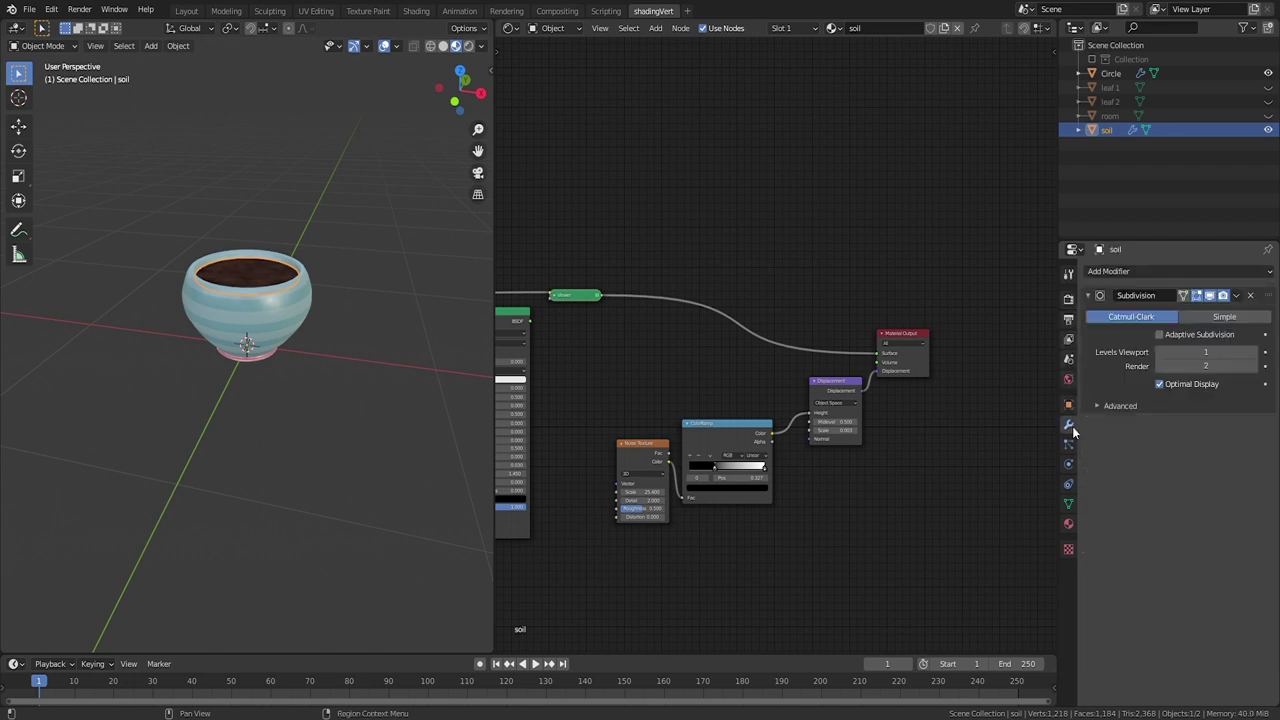
left_click(1160, 335)
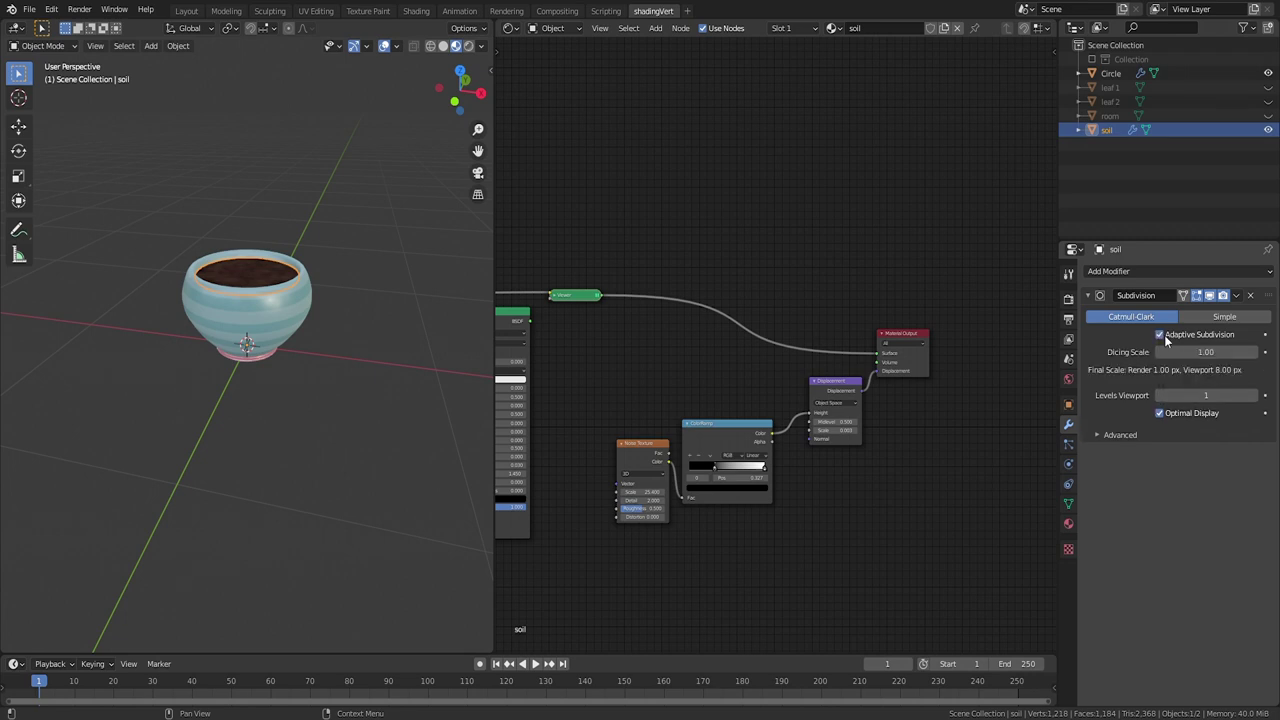
left_click(1088, 296)
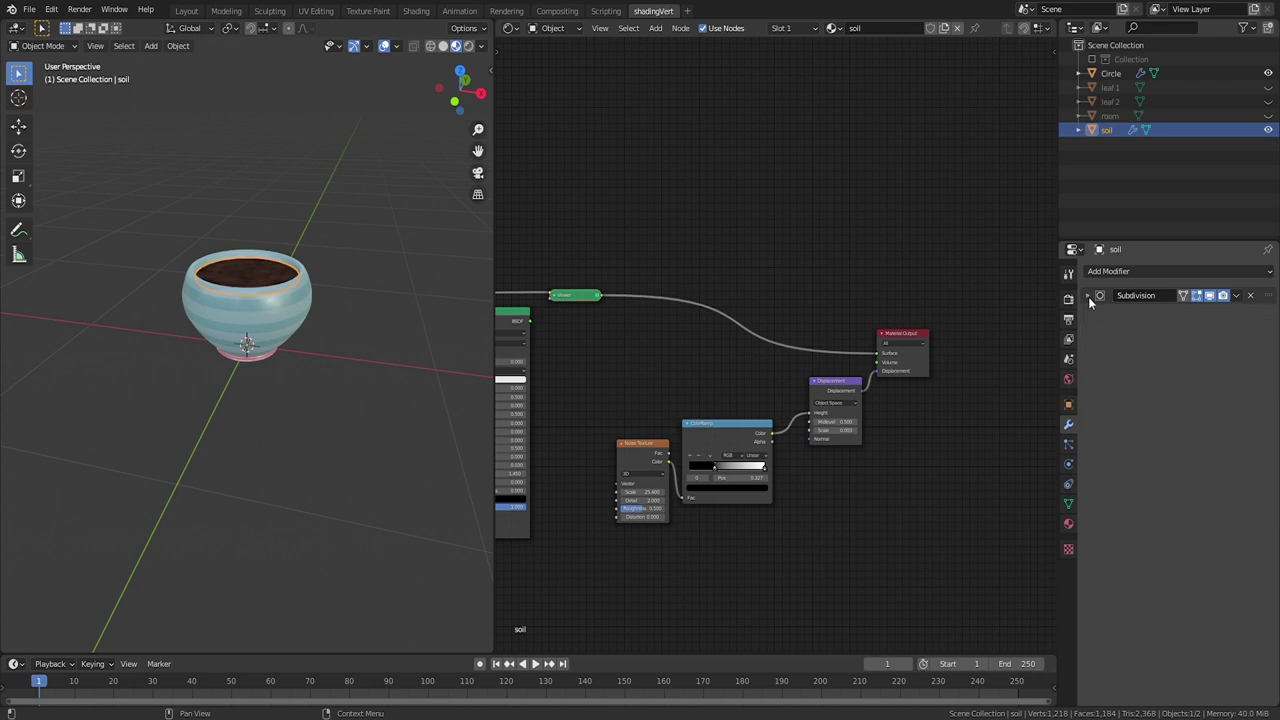
Step: Set the soil material's surface displacement method to Displacement and Bump
left_click(1069, 524)
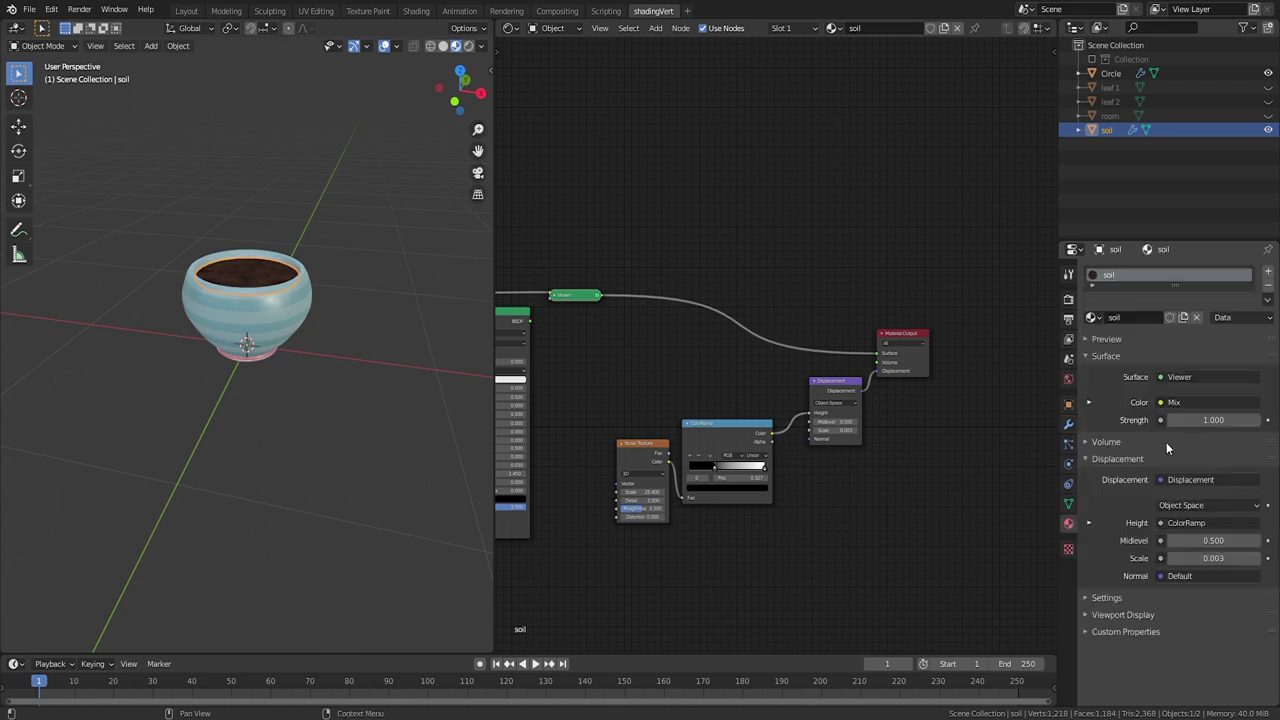
left_click(1087, 597)
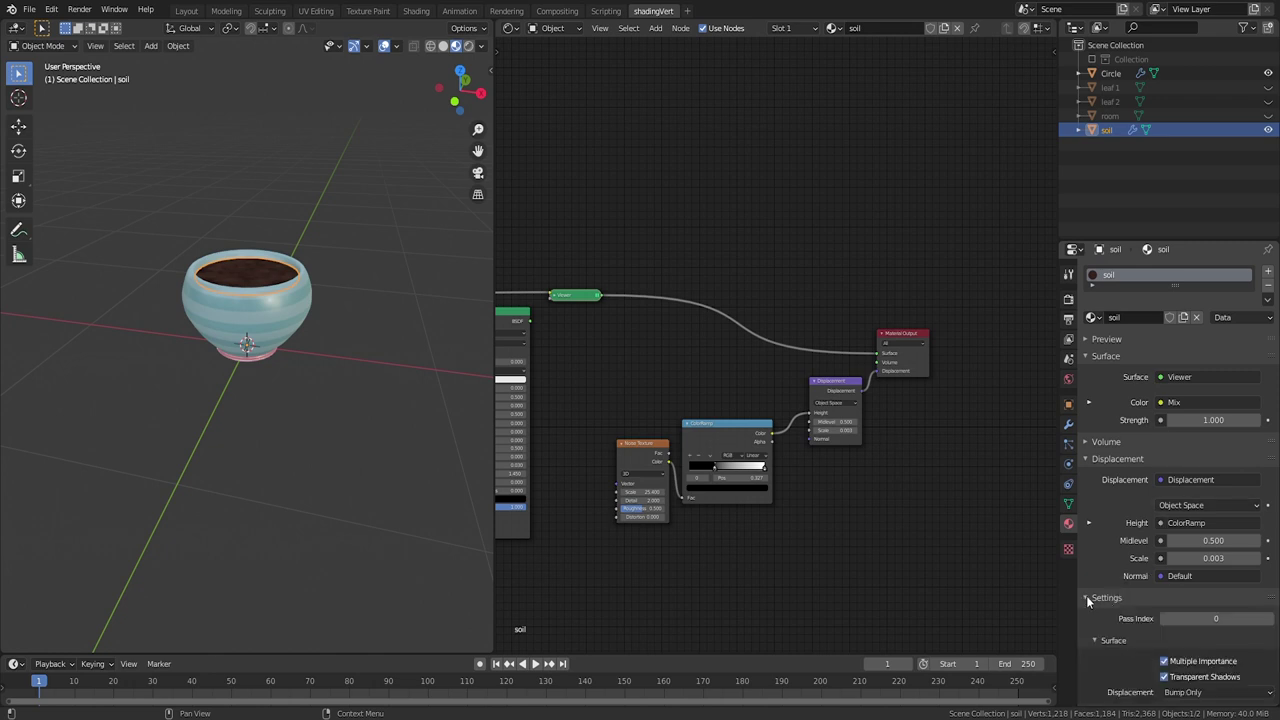
scroll(1160, 600, "down", 3)
left_click(1205, 573)
left_click(1203, 638)
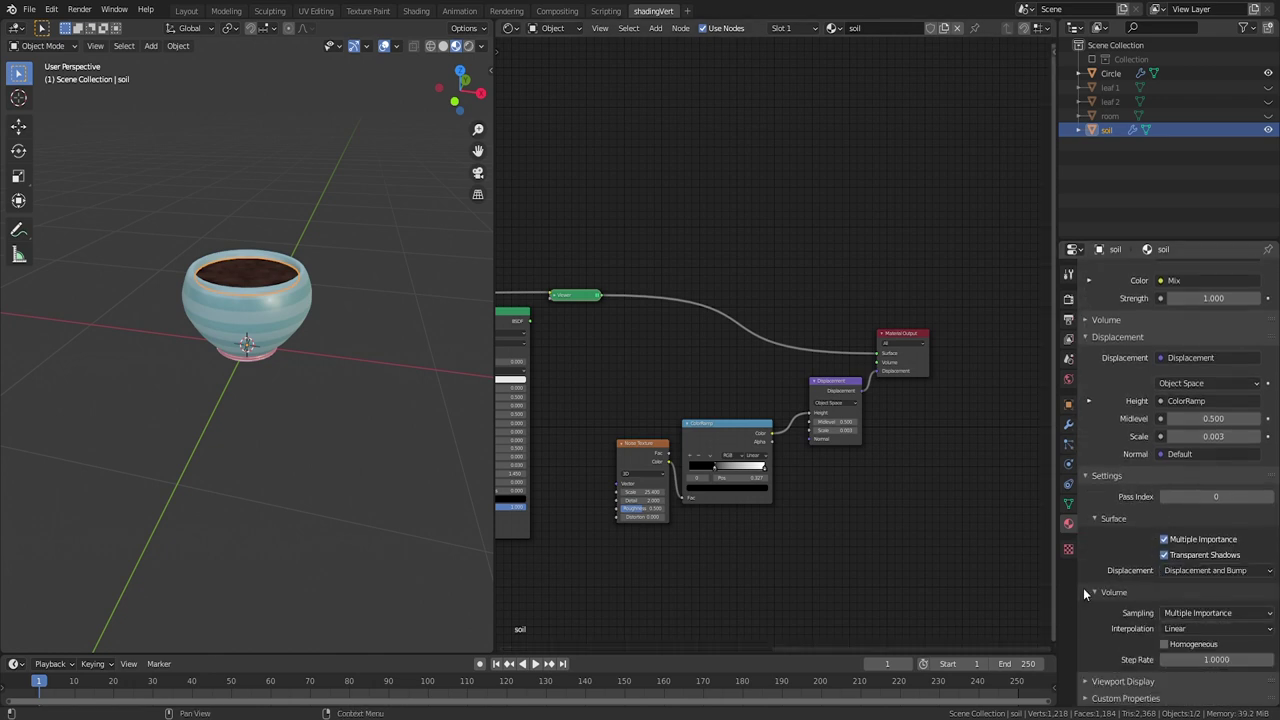
Step: Move the brown noise, ColorRamp and Mix nodes together up and away from the Principled BSDF
middle_click_drag(540, 438, 860, 428)
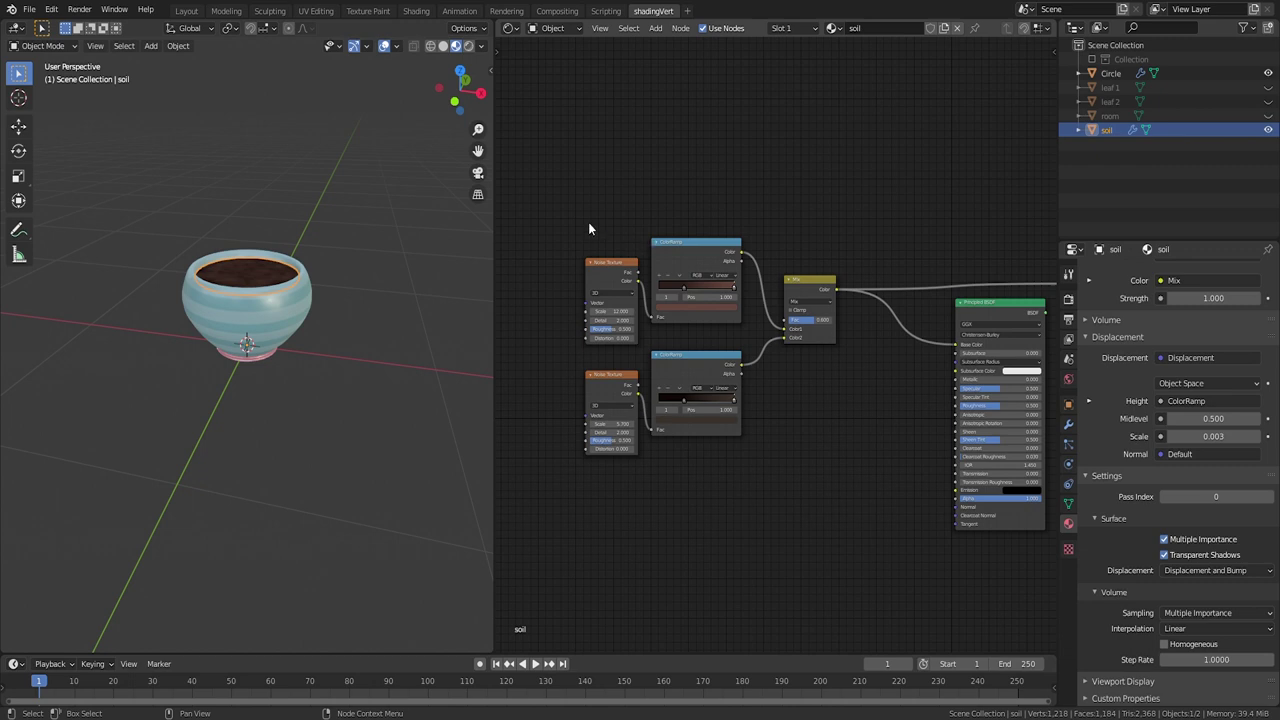
left_click_drag(549, 209, 806, 473)
key("g")
left_click(779, 272)
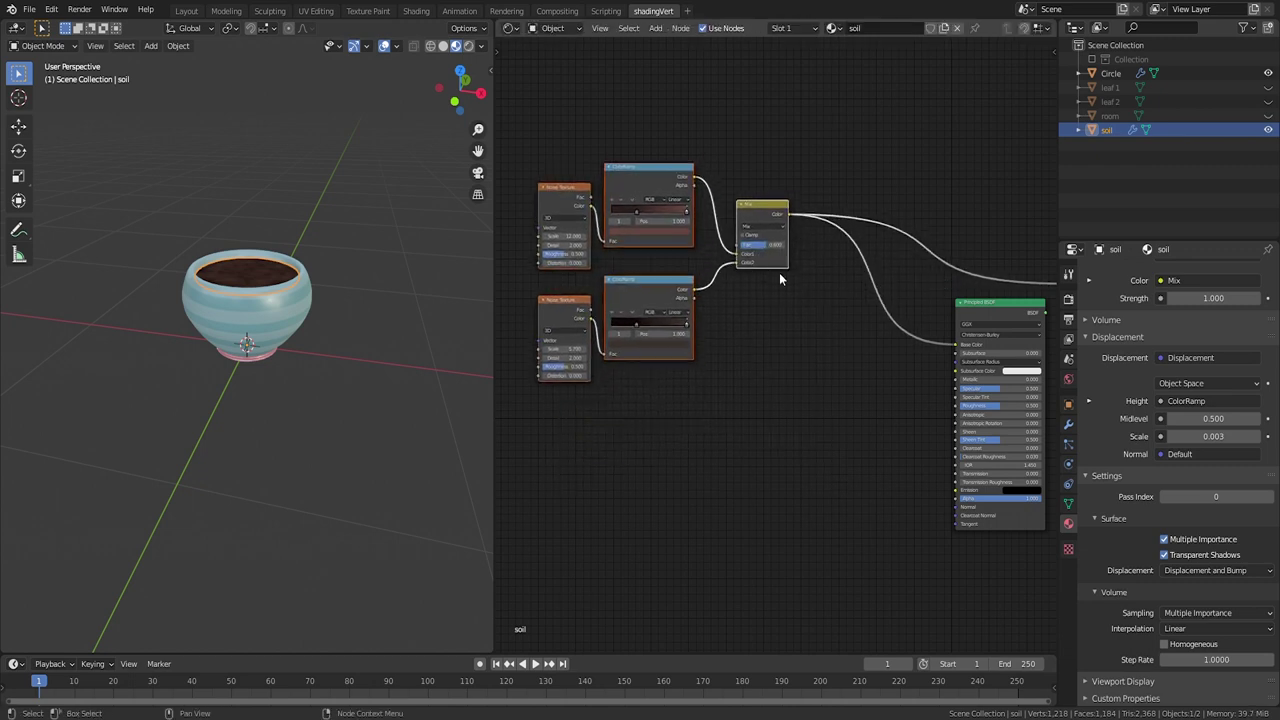
left_click(775, 284)
Step: Duplicate the lower Noise Texture and ColorRamp pair below, reset the copied ColorRamp, and preview it on the close-up soil
left_click_drag(528, 281, 640, 350)
key("shift+d")
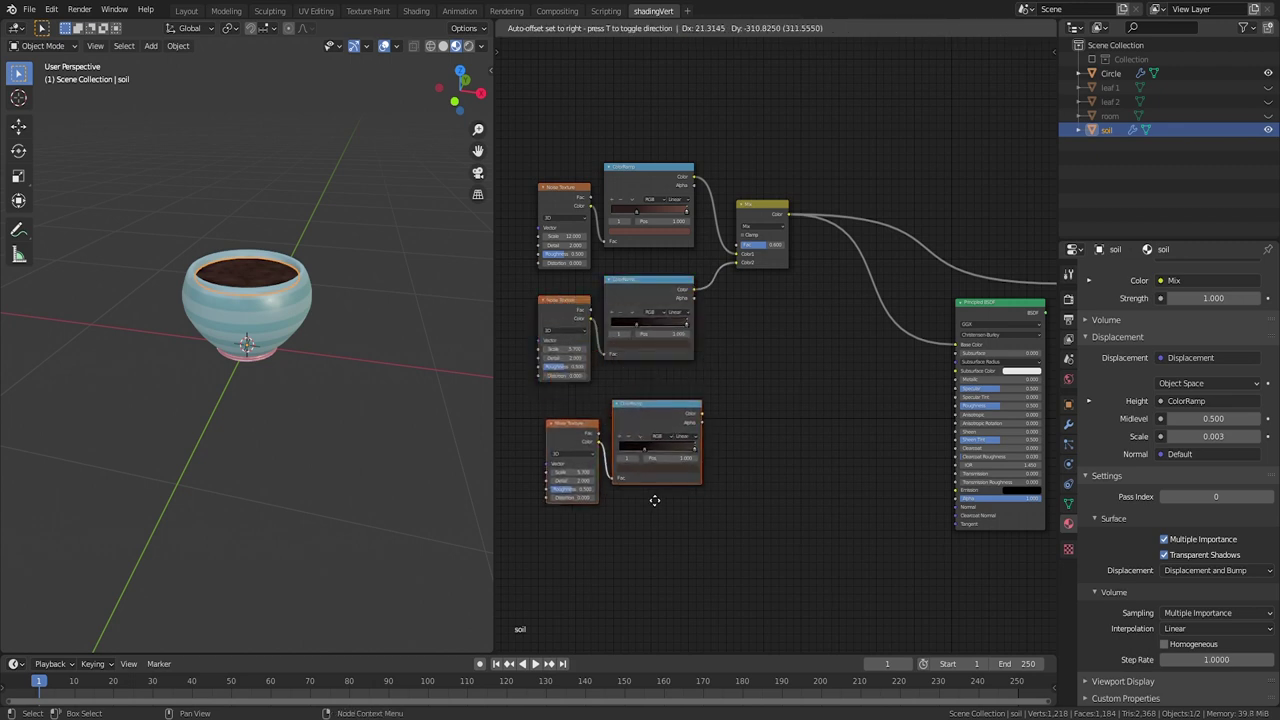
left_click(675, 448)
left_click(652, 430)
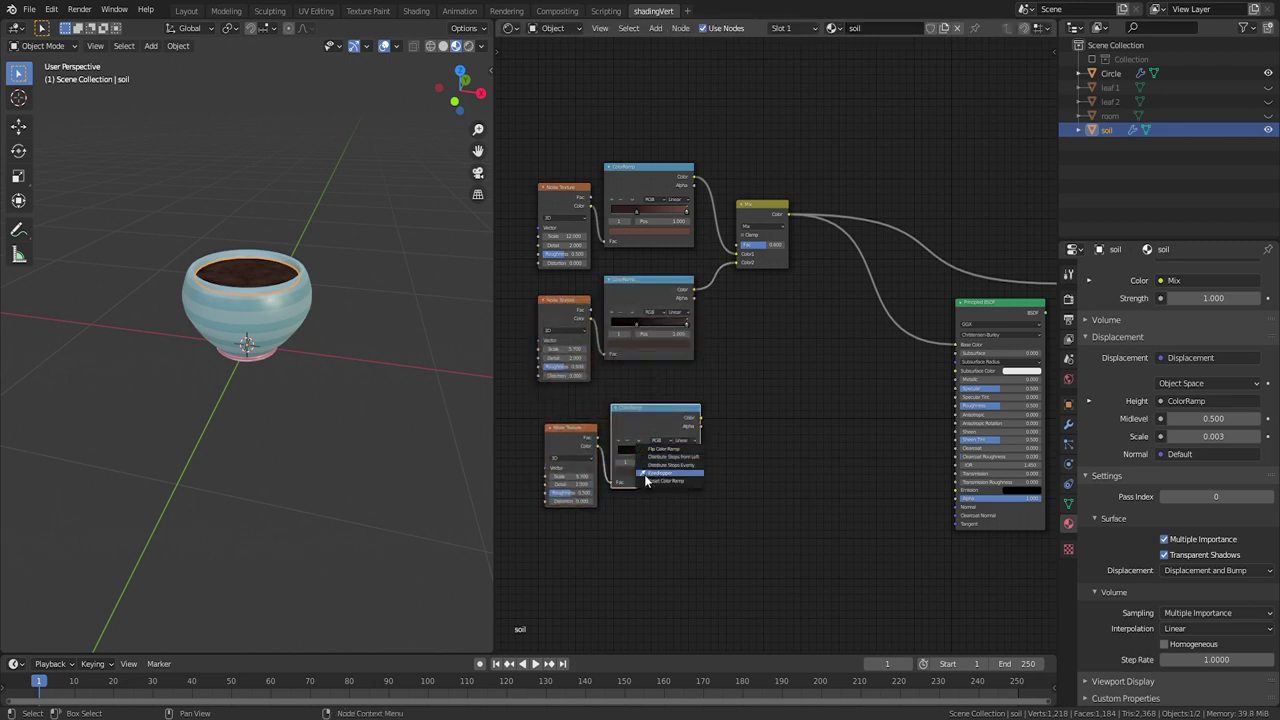
left_click(645, 482)
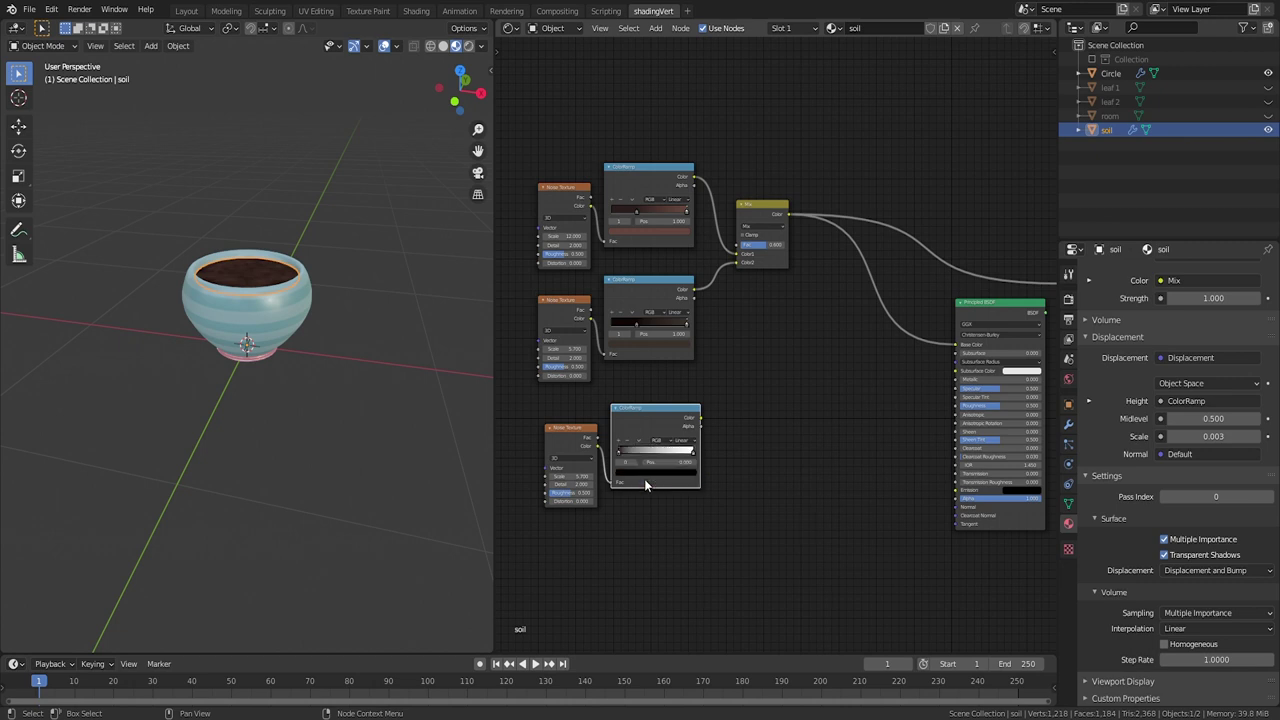
left_click(636, 418, "ctrl+shift")
key("KP_Decimal")
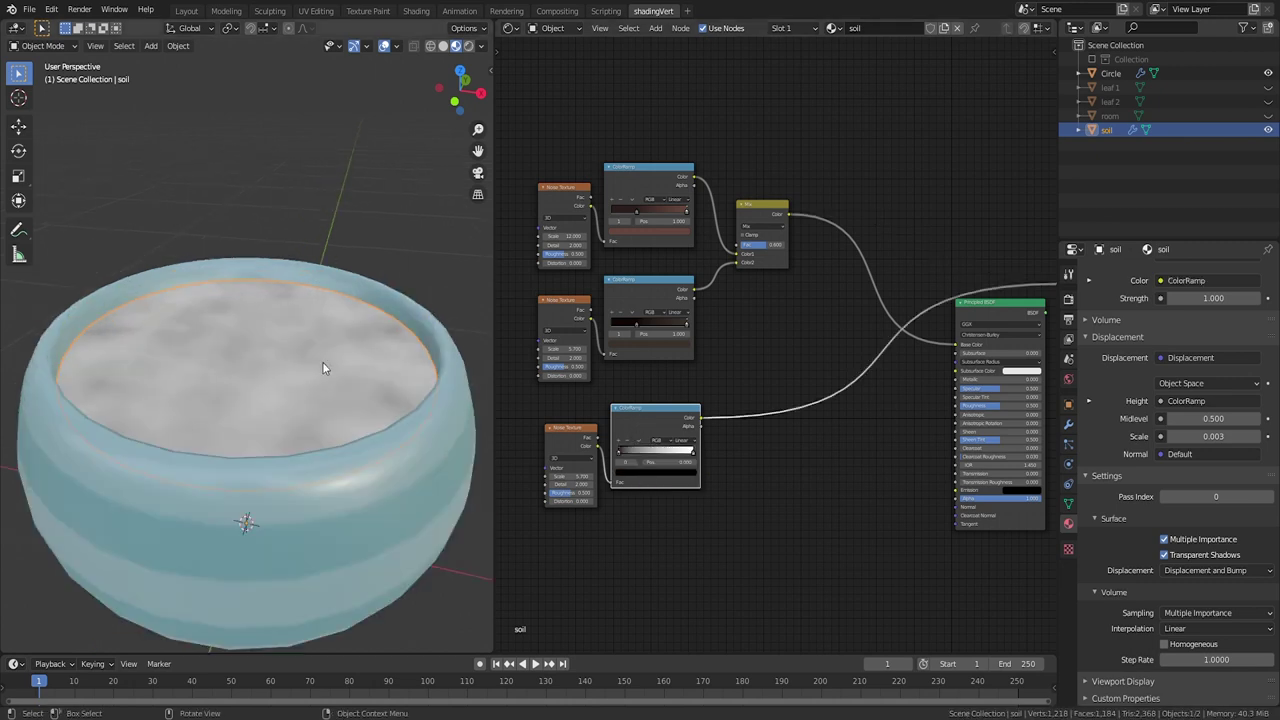
Step: Raise the new Noise Texture's Scale and bring the ColorRamp stops close together to produce small white specks on black
middle_click_drag(659, 562, 708, 505)
scroll(740, 380, "up", 5)
left_click_drag(615, 415, 650, 415)
left_click_drag(546, 451, 680, 414)
scroll(785, 430, "down", 3)
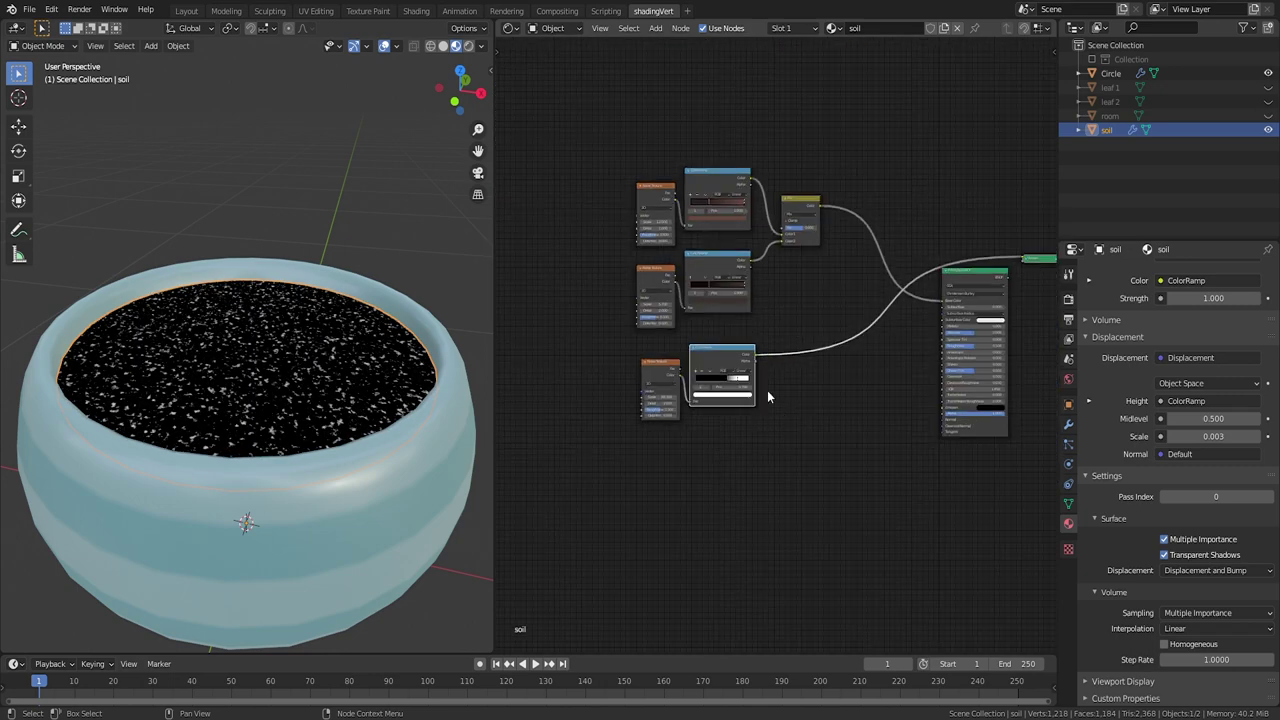
Step: Add a second MixRGB node to the right of the soil colour nodes
key("shift+a")
mouse_move(796, 365)
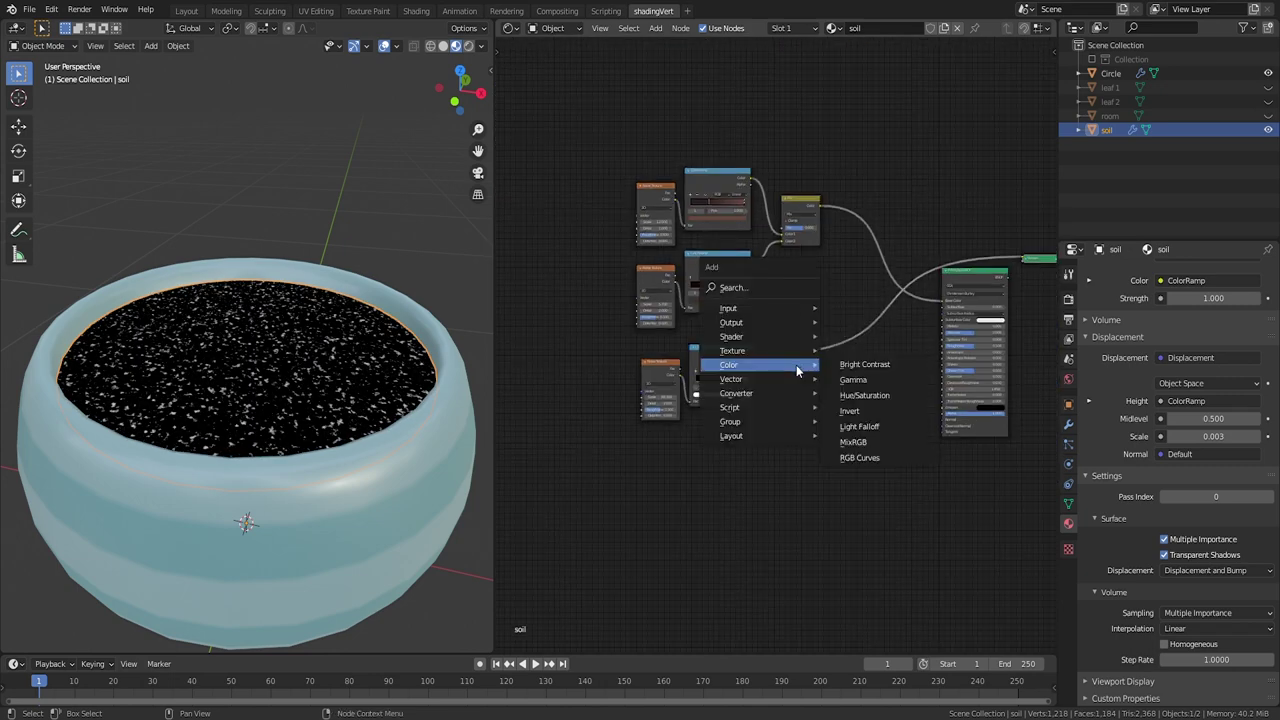
left_click(850, 444)
left_click(836, 318)
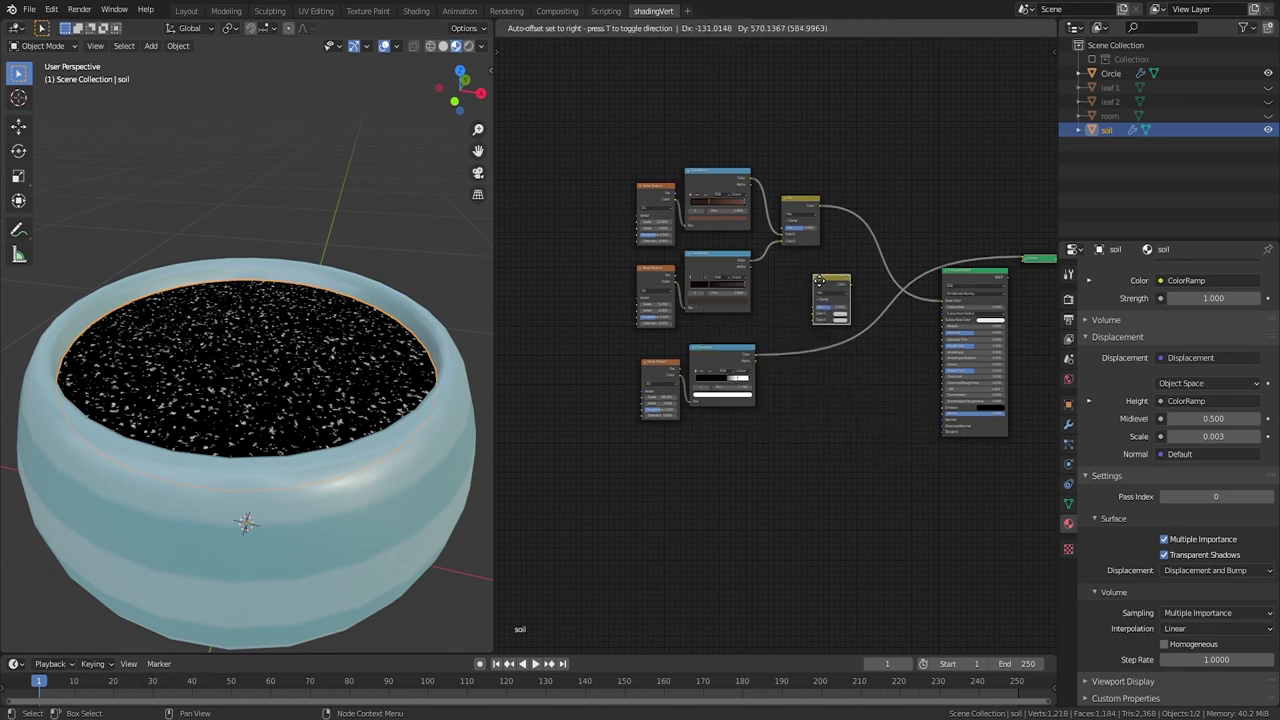
scroll(815, 374, "up", 3)
scroll(747, 358, "down", 2)
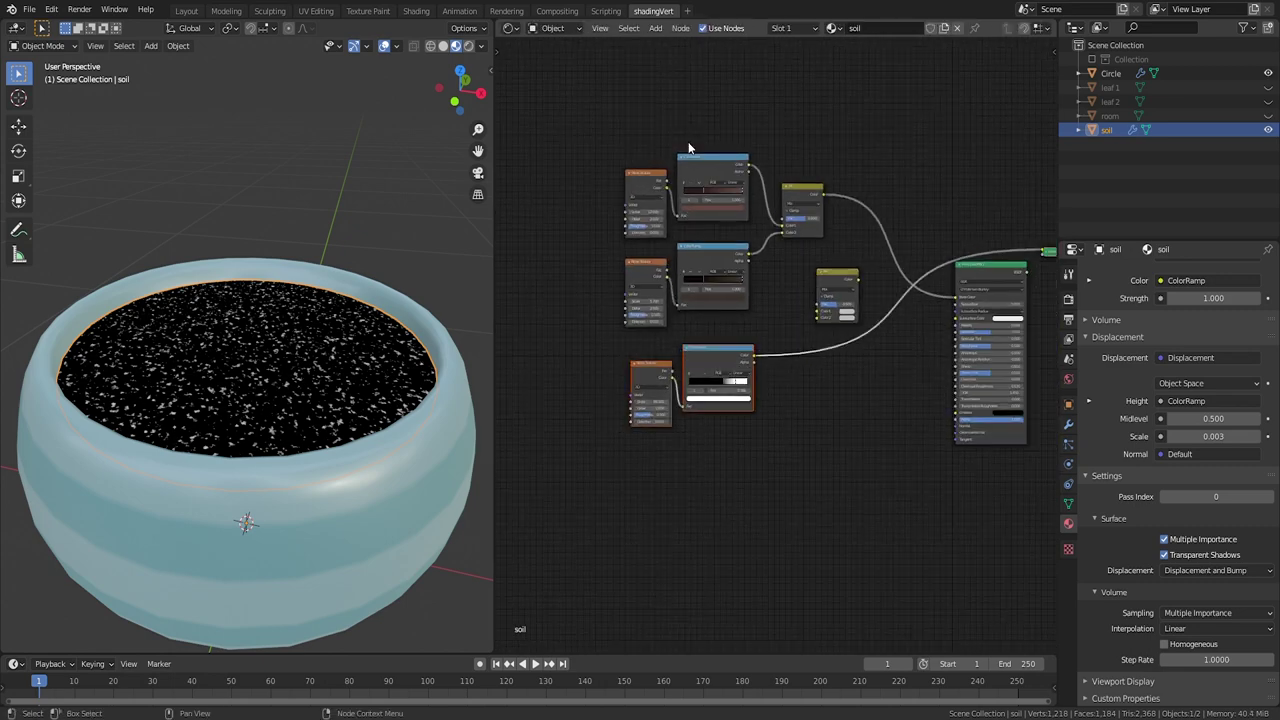
Step: Move the speck noise pair above the brown colour nodes and place the new MixRGB node beside it
left_click_drag(607, 342, 744, 430)
left_click_drag(735, 405, 774, 114)
left_click_drag(838, 288, 859, 126)
Step: Arrange the brown colour nodes below the speck pair and join all the colour nodes in one frame
middle_click_drag(827, 199, 750, 341)
left_click_drag(507, 164, 812, 521)
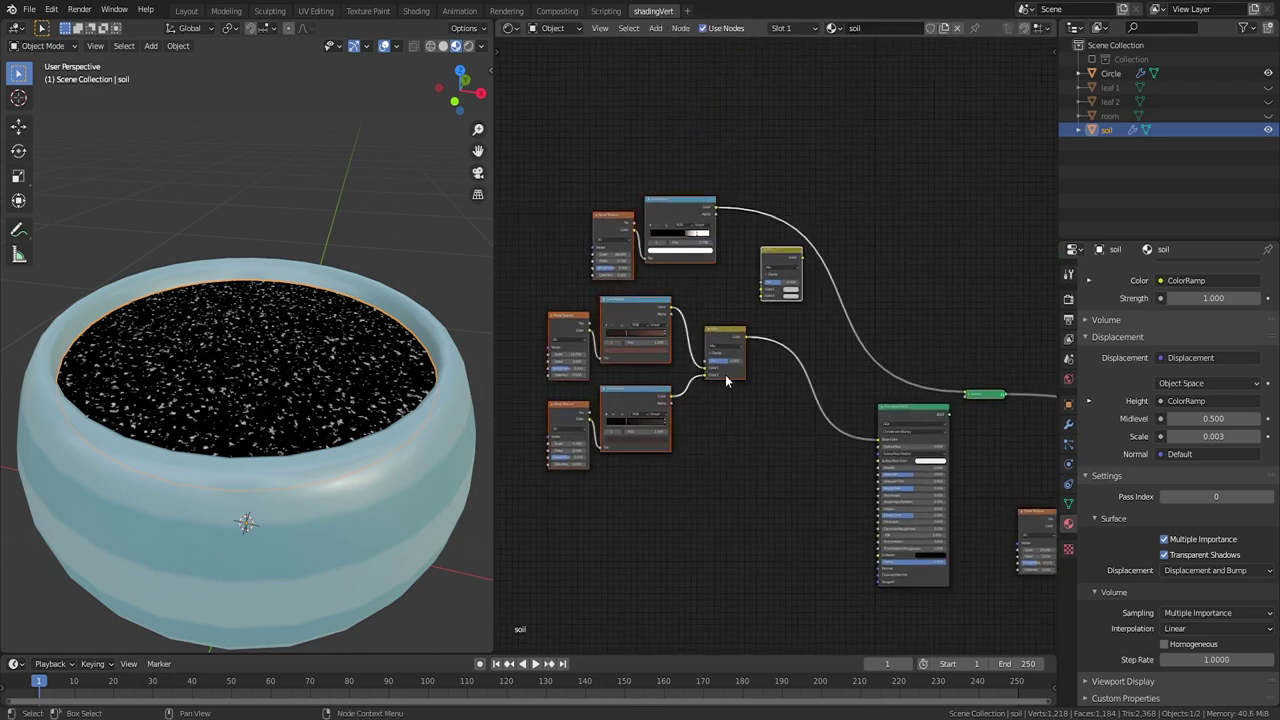
left_click_drag(660, 312, 629, 406)
key("ctrl+j")
scroll(733, 393, "up", 1)
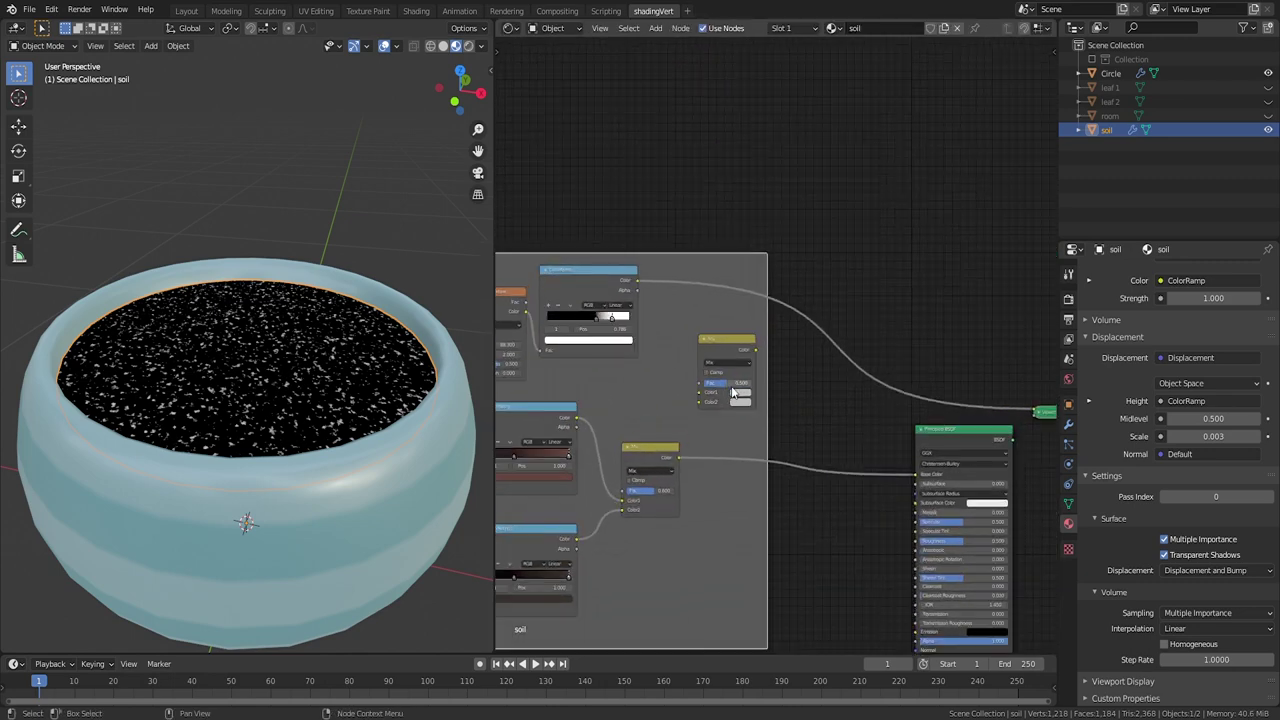
Step: Link the brown mix to the new MixRGB's Color1, the speck ColorRamp to its Fac, and its output to the Principled Base Color
left_click_drag(678, 457, 683, 455)
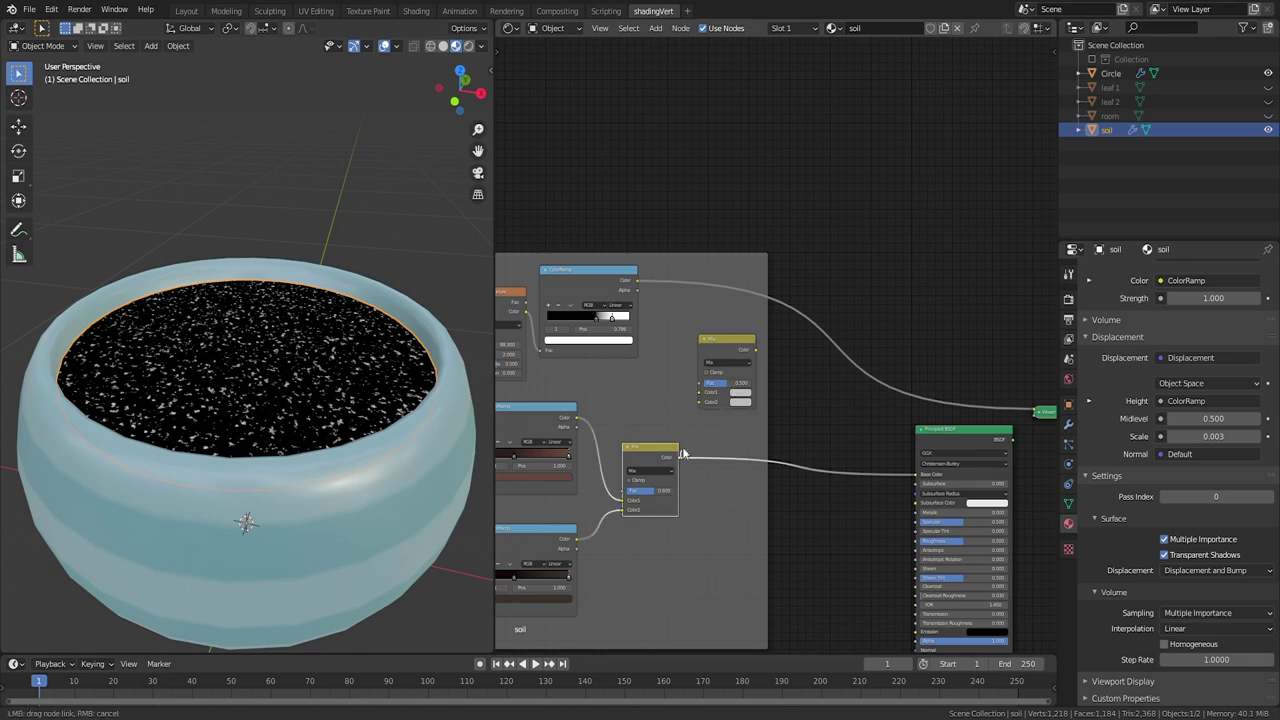
left_click_drag(641, 286, 653, 296)
left_click(730, 351)
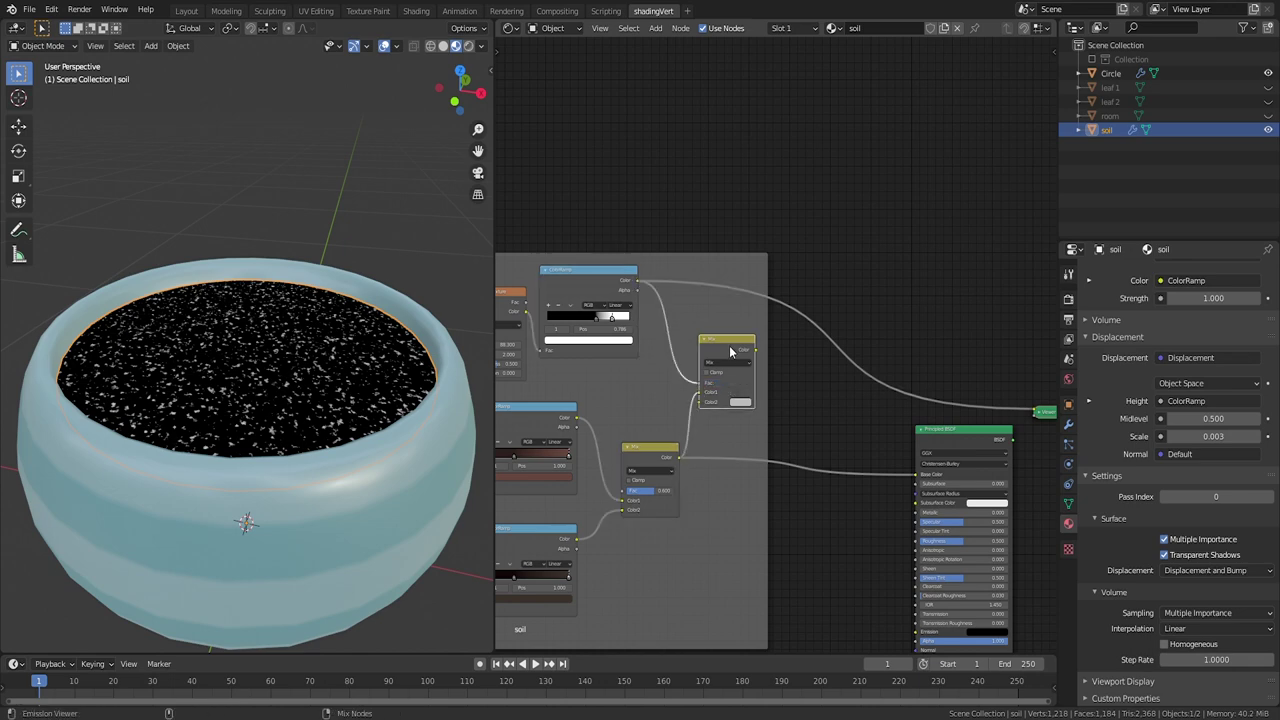
left_click(731, 351, "ctrl+shift")
left_click_drag(757, 351, 915, 474)
Step: Darken the soil by adjusting the stops and colours of both brown ColorRamps, and set their MixRGB Fac to 0.575
middle_click_drag(594, 368, 720, 350)
left_click_drag(642, 438, 652, 438)
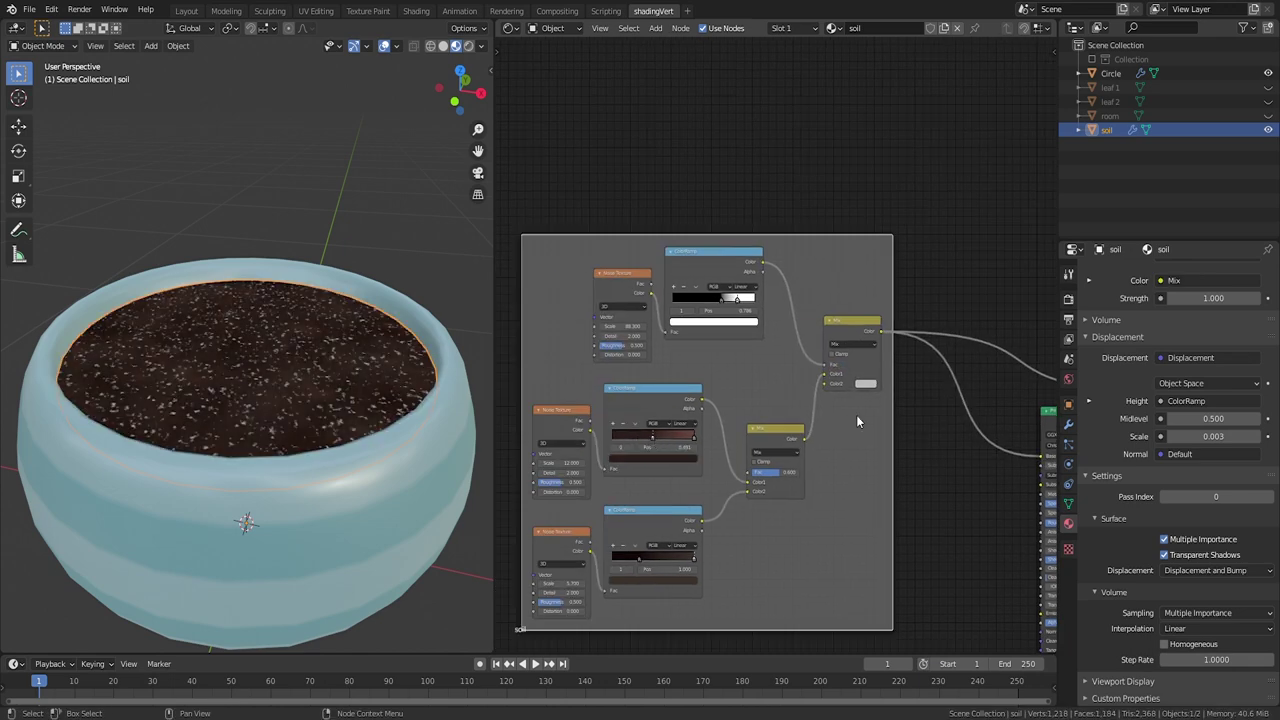
left_click_drag(638, 564, 645, 565)
left_click(694, 438)
left_click(668, 458)
left_click_drag(680, 376, 680, 396)
left_click_drag(701, 563, 686, 563)
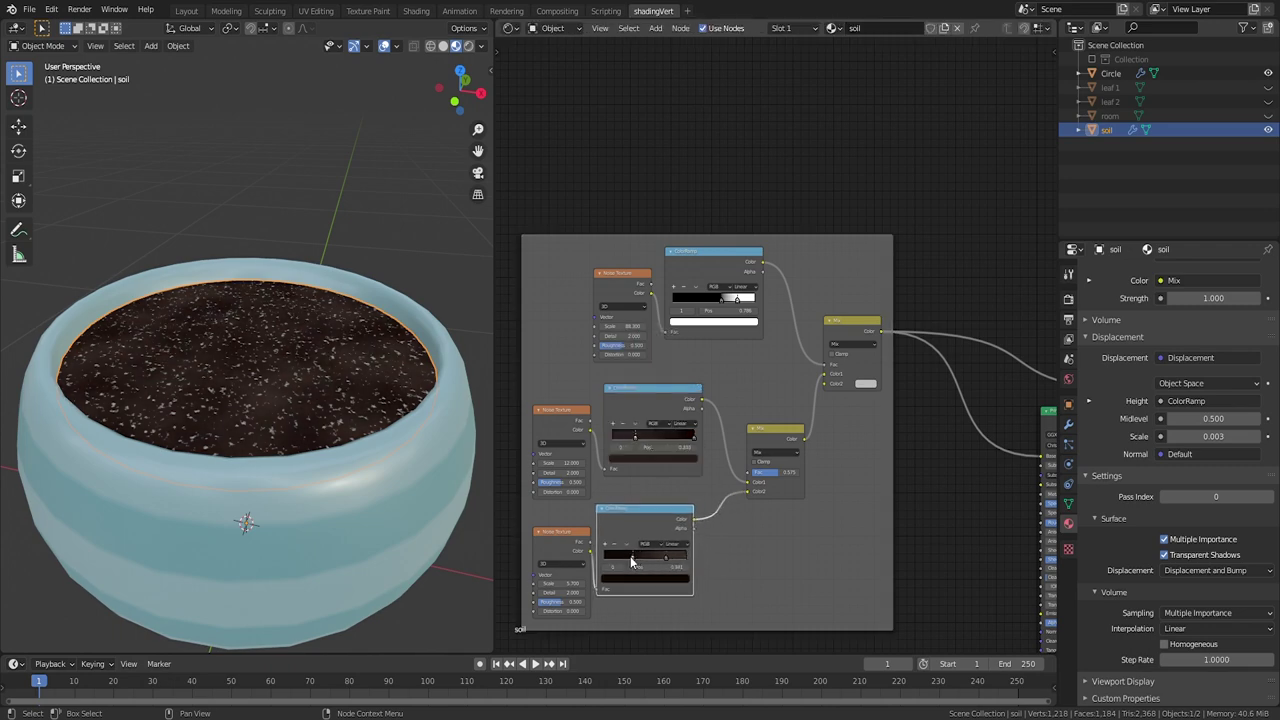
Step: Lighten the speck colour in the final MixRGB and retune the speck ColorRamp stops and noise Scale for larger, sparser specks
left_click(866, 384)
left_click_drag(924, 275, 924, 267)
left_click(835, 301)
left_click_drag(722, 299, 725, 299)
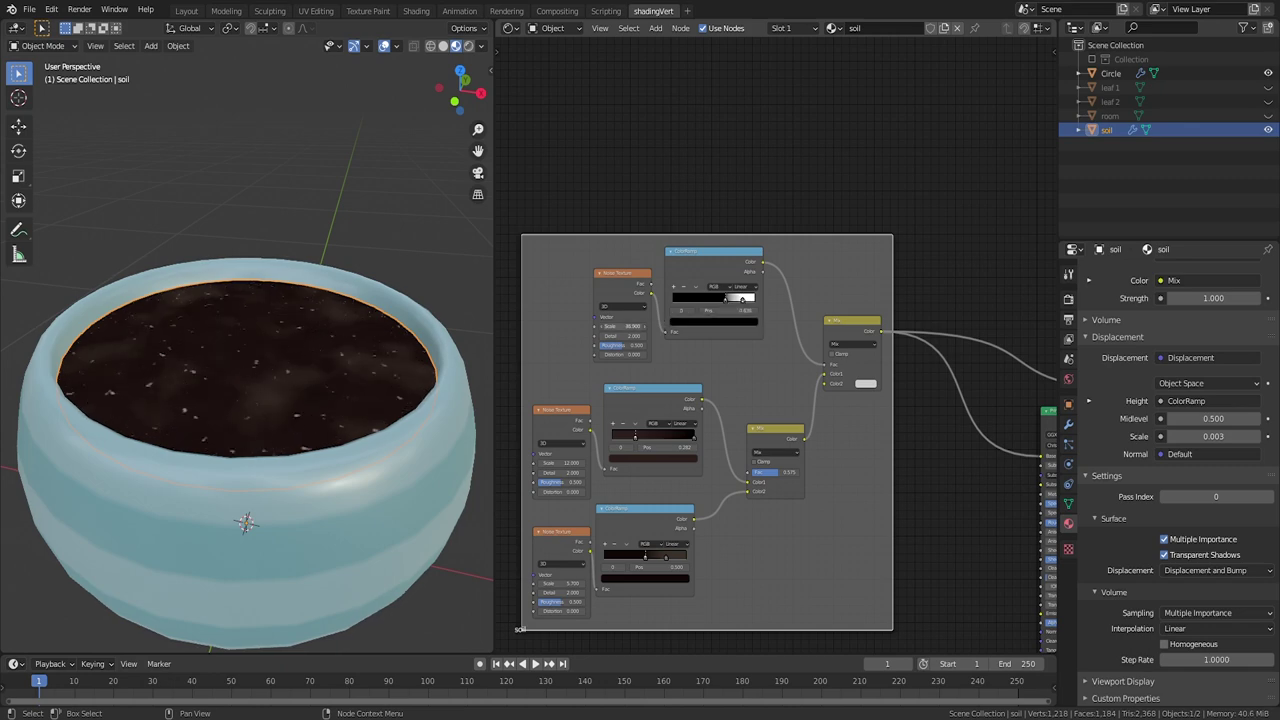
left_click_drag(741, 300, 726, 301)
left_click(725, 302)
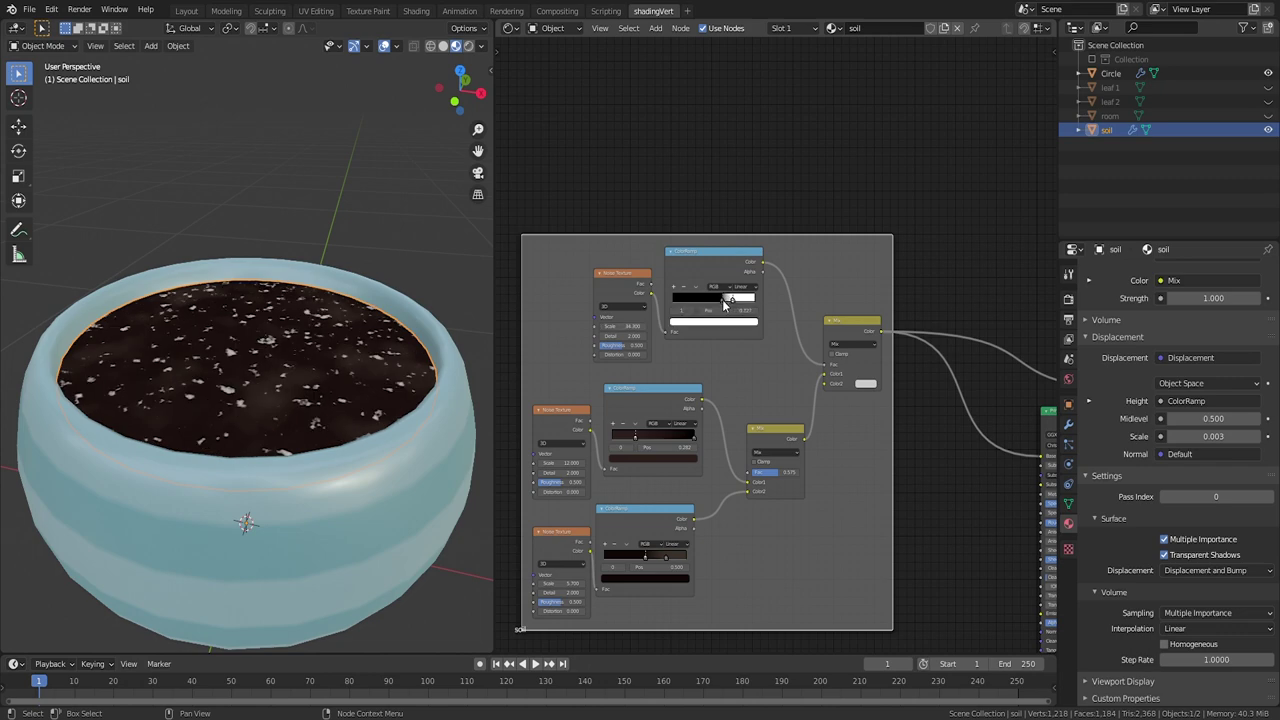
left_click(724, 302)
Step: Preview the soil's Principled BSDF and set Metallic to 0.114, Specular to 0 and Roughness to 0.186
scroll(740, 306, "down", 6)
middle_click_drag(1027, 342, 767, 265)
left_click(700, 298, "ctrl+shift")
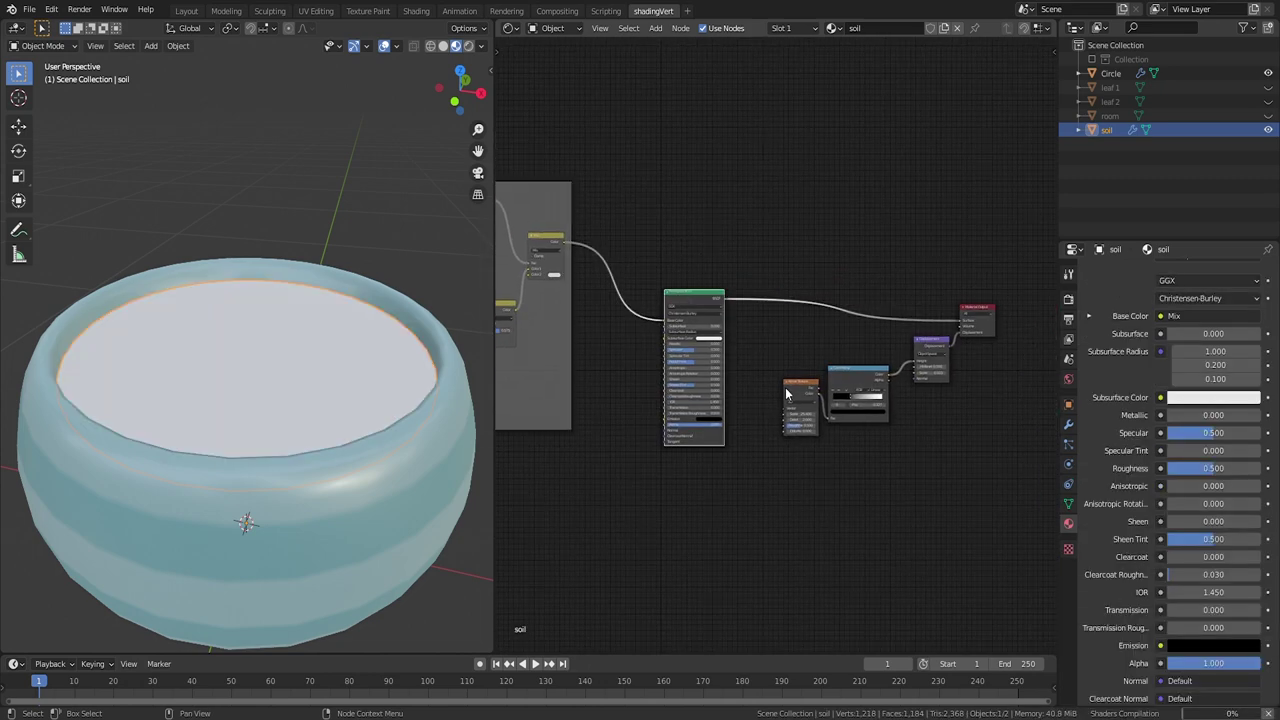
scroll(786, 395, "up", 2)
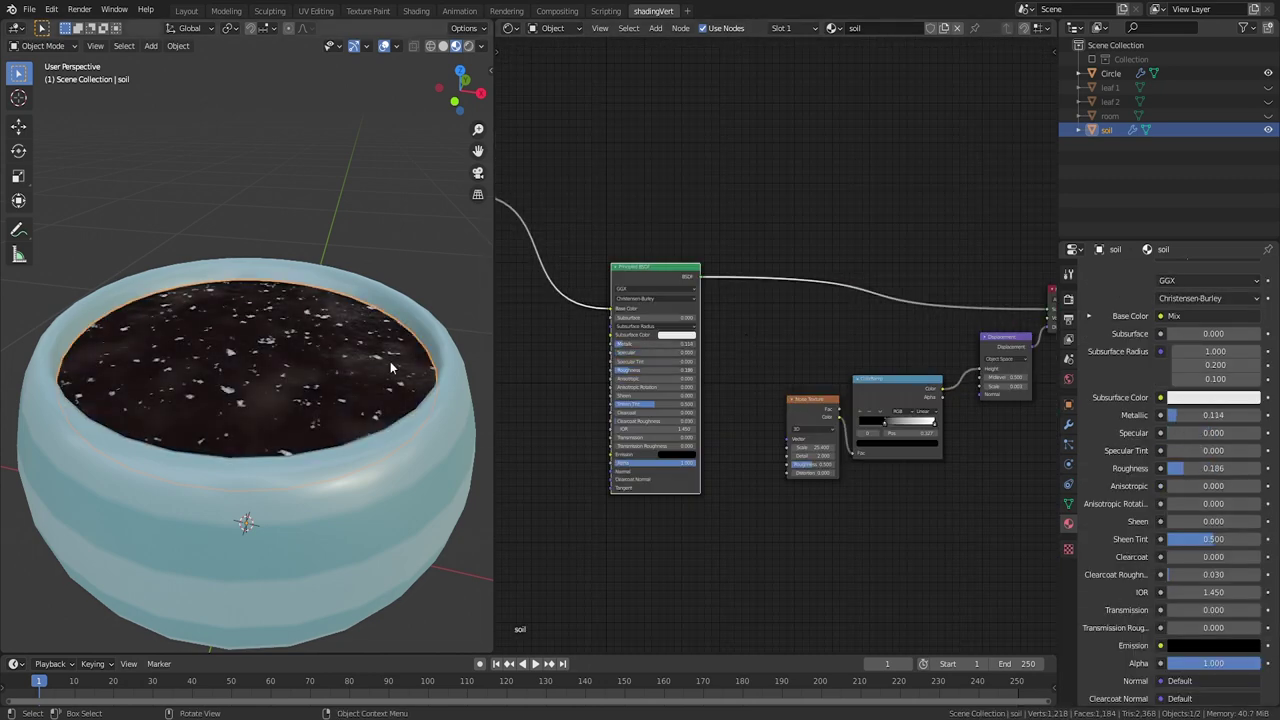
Step: Switch the viewport to rendered shading and enable the collection holding the camera and light
left_click(468, 46)
left_click(1092, 59)
middle_click_drag(309, 343, 328, 316)
Step: Try 0.5 as the soil's Displacement node Scale and settle on 0.05
middle_click_drag(1019, 386, 893, 390)
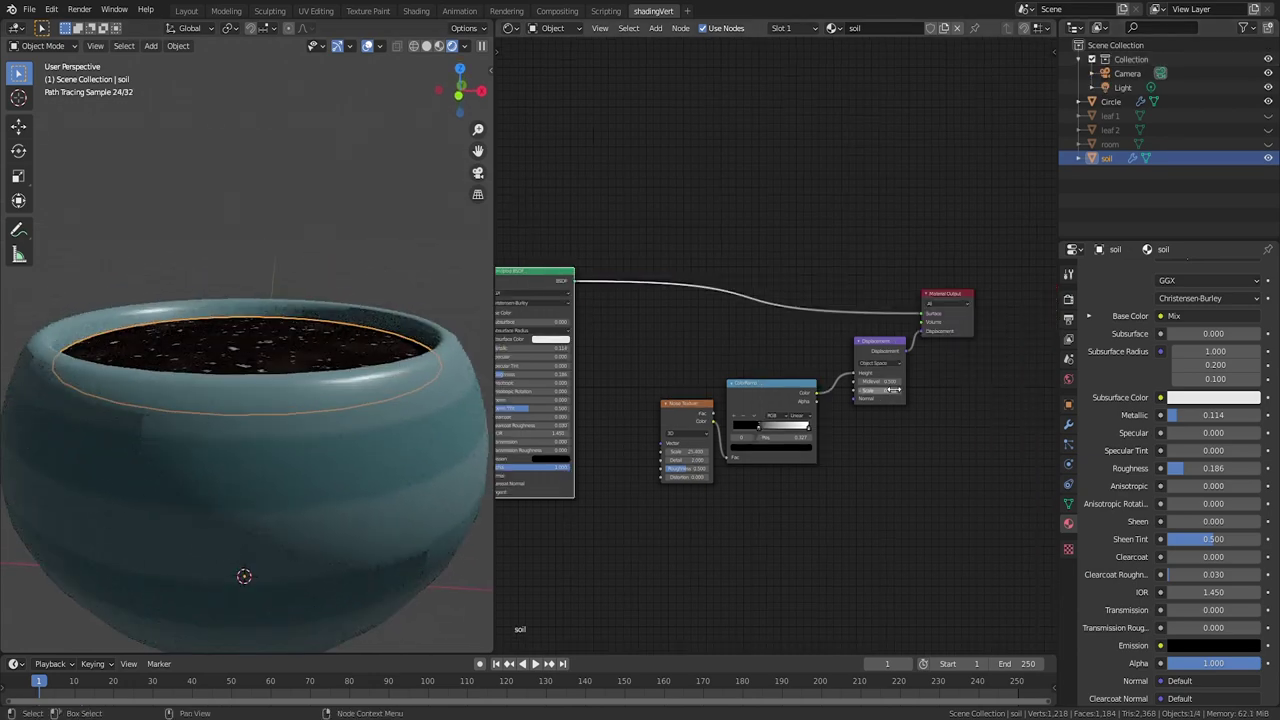
left_click(899, 390)
scroll(466, 378, "up", 1)
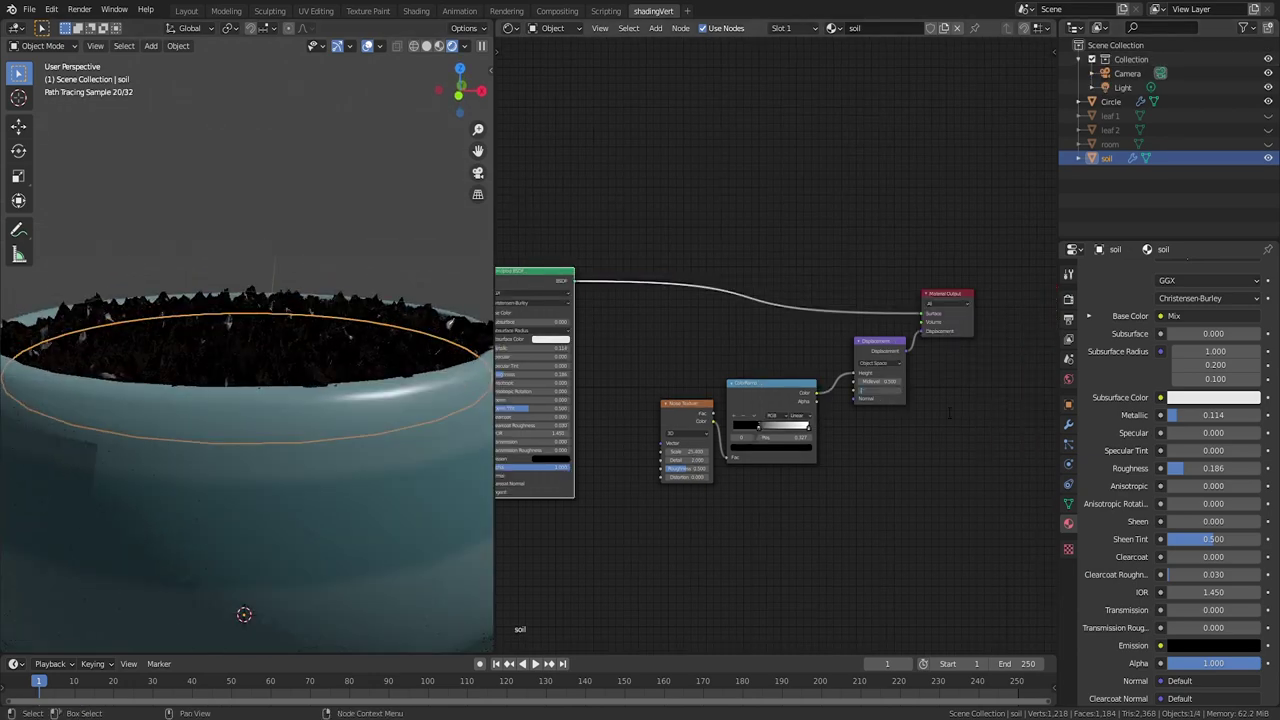
type("0.5")
key("Return")
double_click(880, 390)
type("0.05")
key("Return")
Step: Lower the Scale of the displacement's Noise Texture and open the stop colour of the upper brown ColorRamp
middle_click_drag(272, 376, 320, 408)
left_click_drag(688, 452, 676, 452)
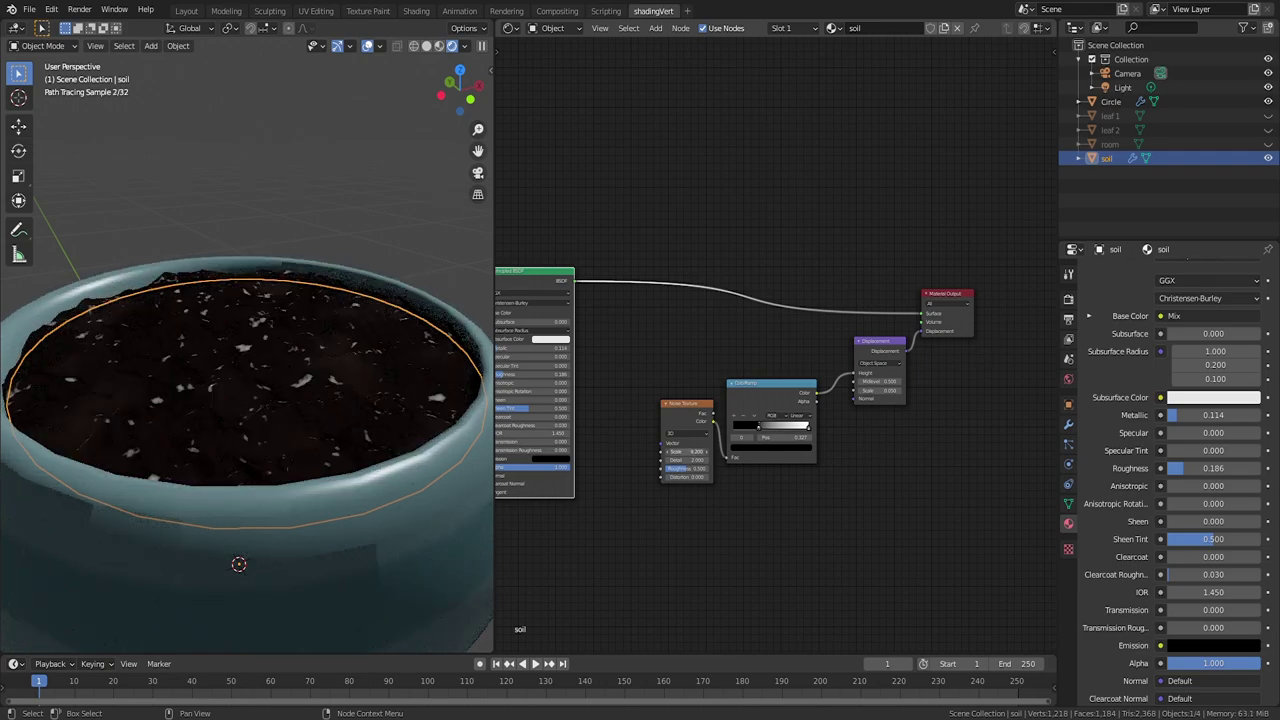
middle_click_drag(277, 486, 350, 453)
scroll(350, 453, "down", 1)
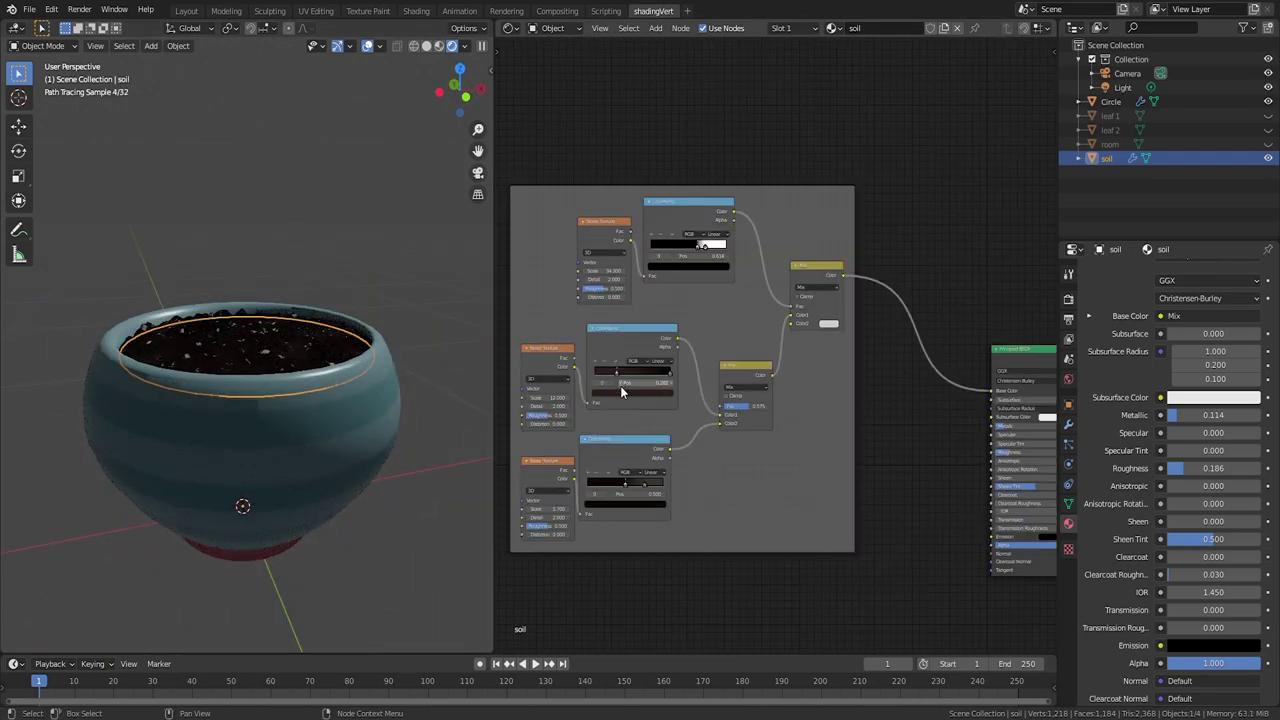
left_click(620, 390)
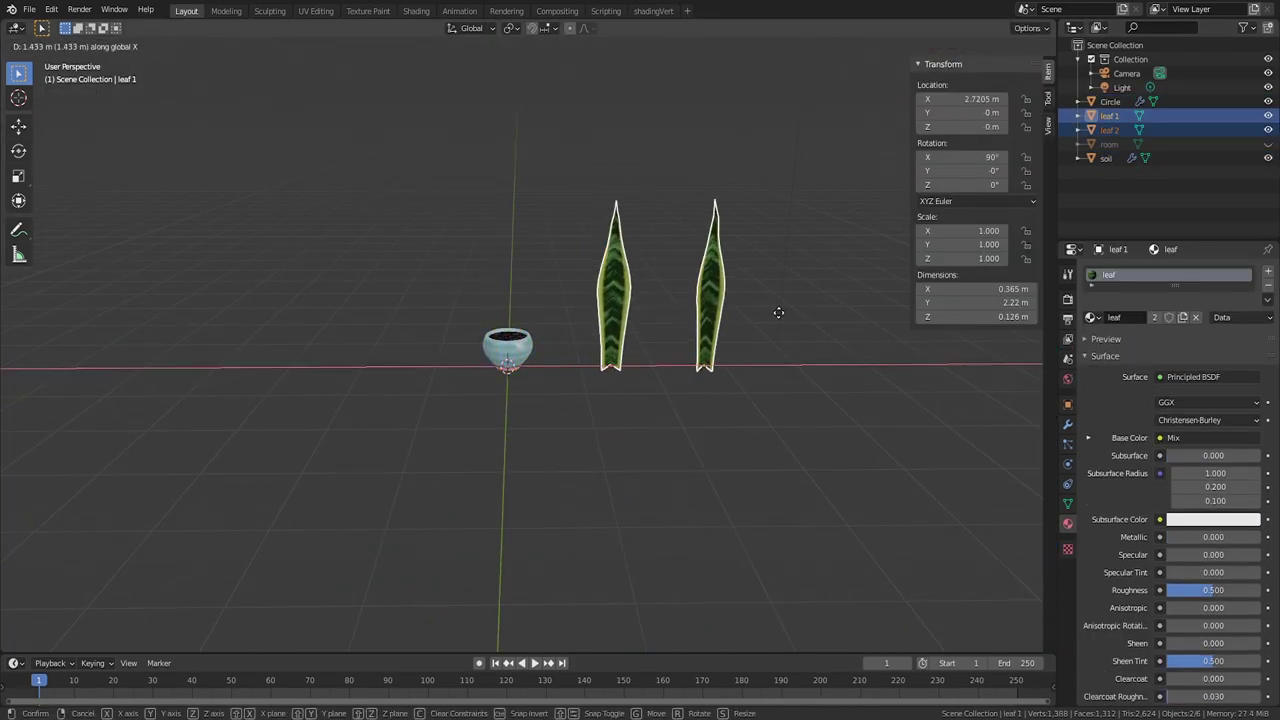
Step: Duplicate leaf 1 beside the two existing leaves and reshape the copy by scaling its vertices in Edit Mode
key("shift+d")
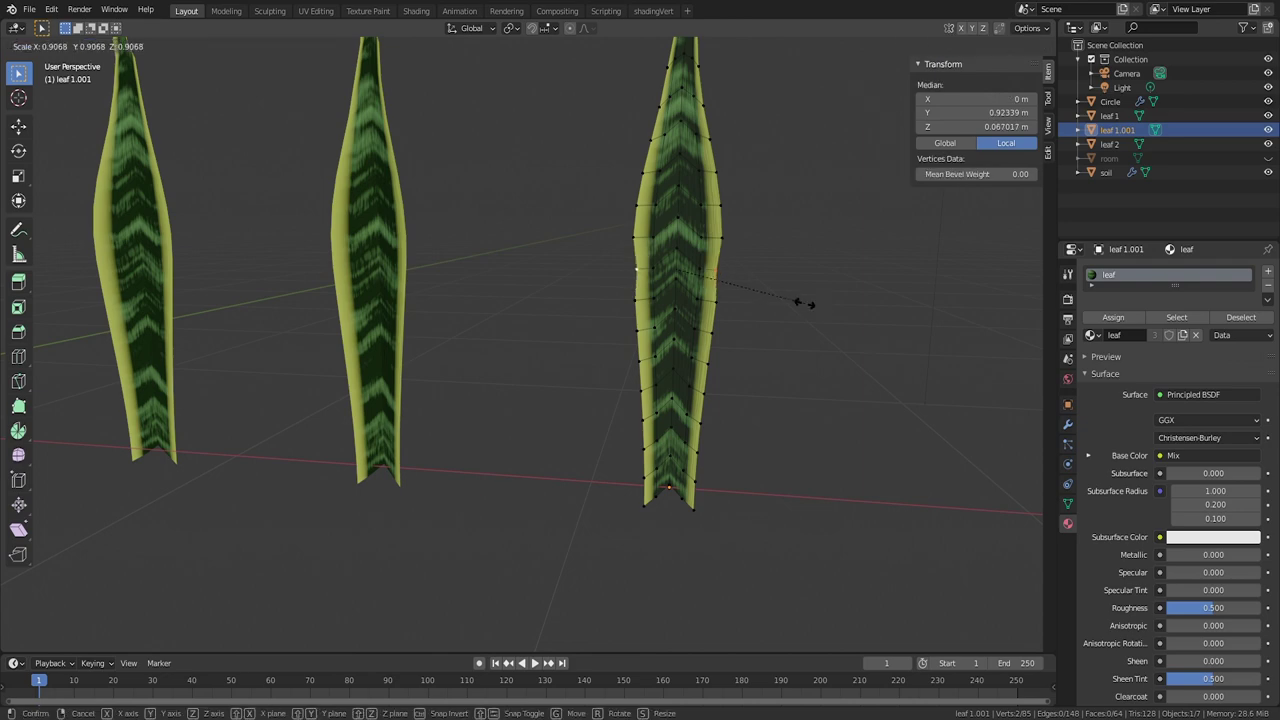
left_click(697, 457)
key("s")
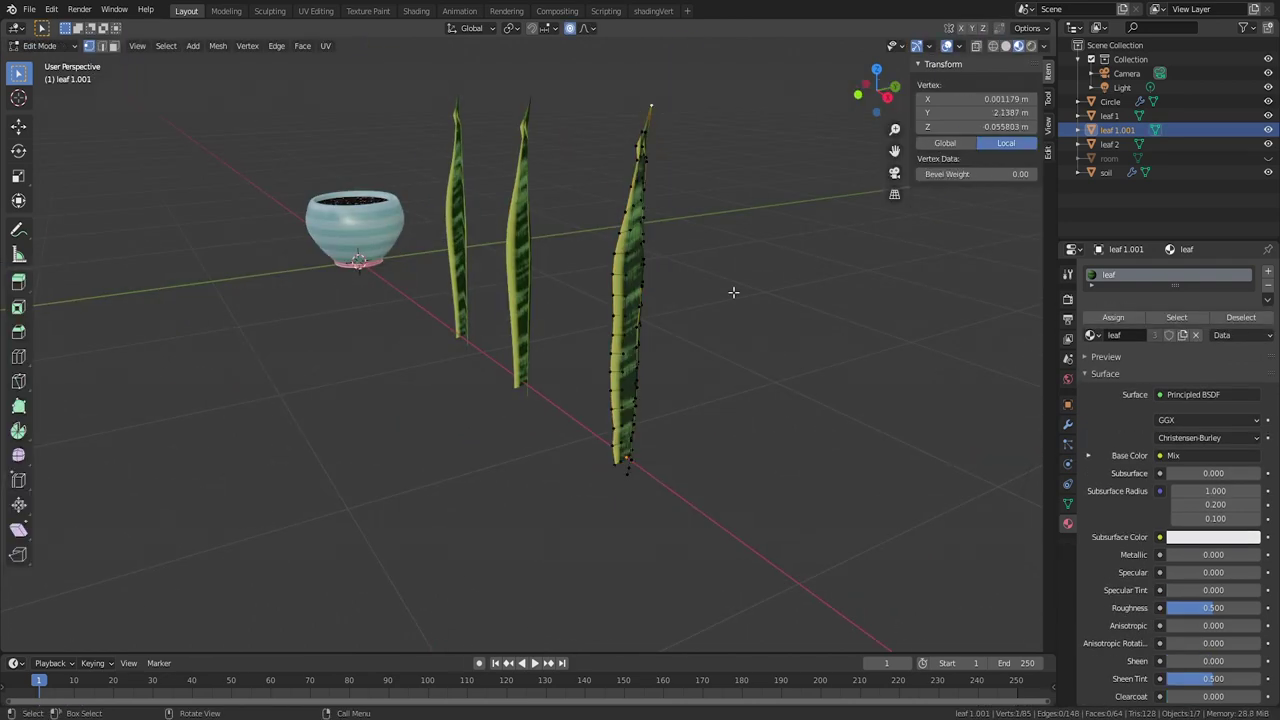
key("Tab")
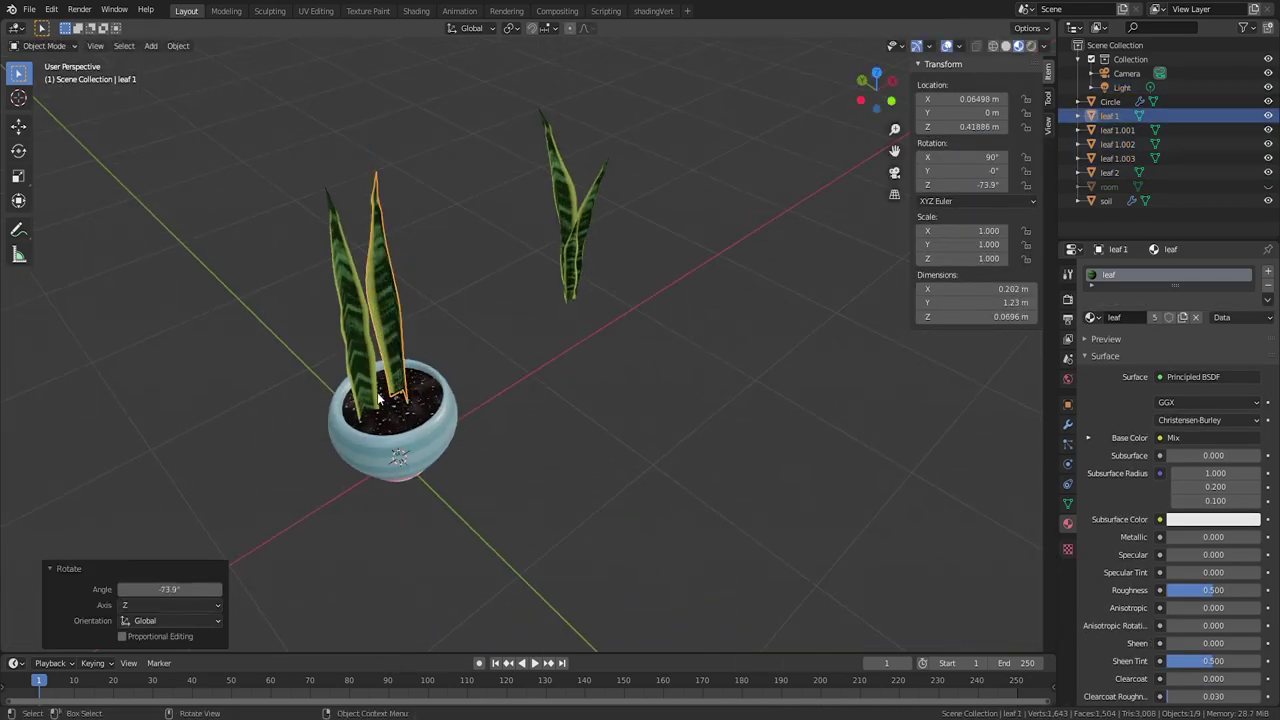
Step: Select the spare leaves standing behind the pot
left_click(557, 292)
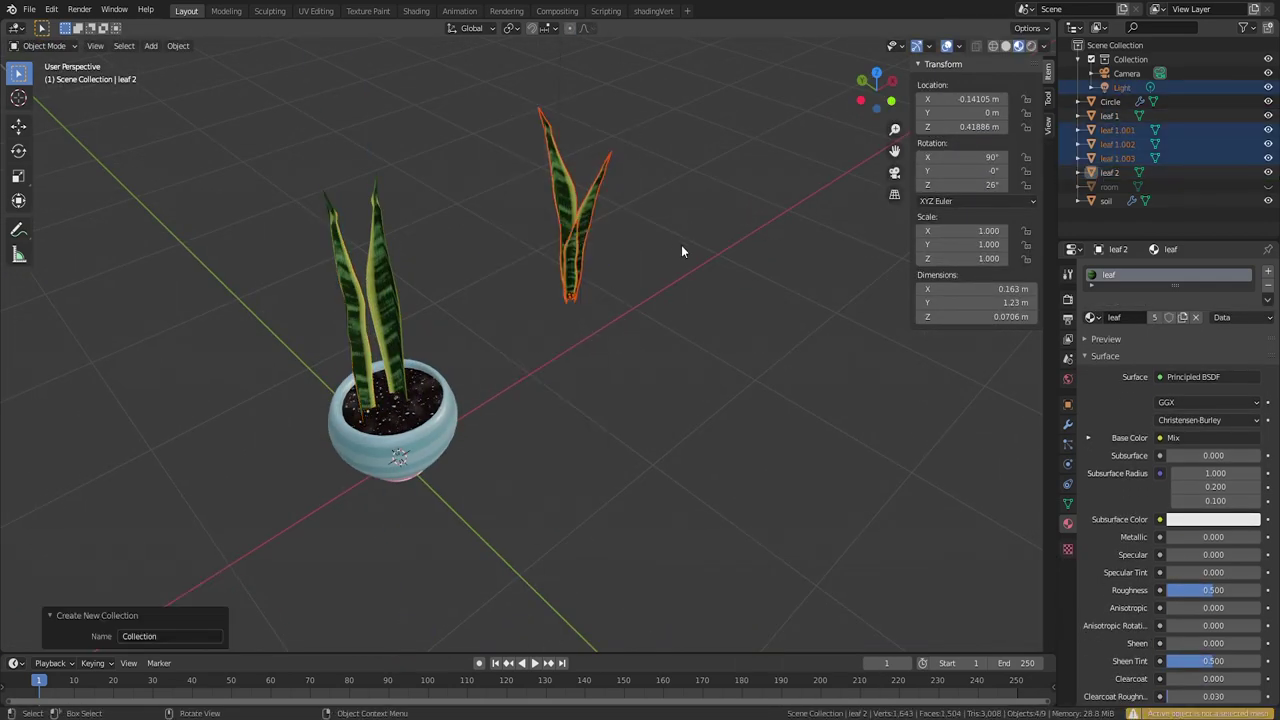
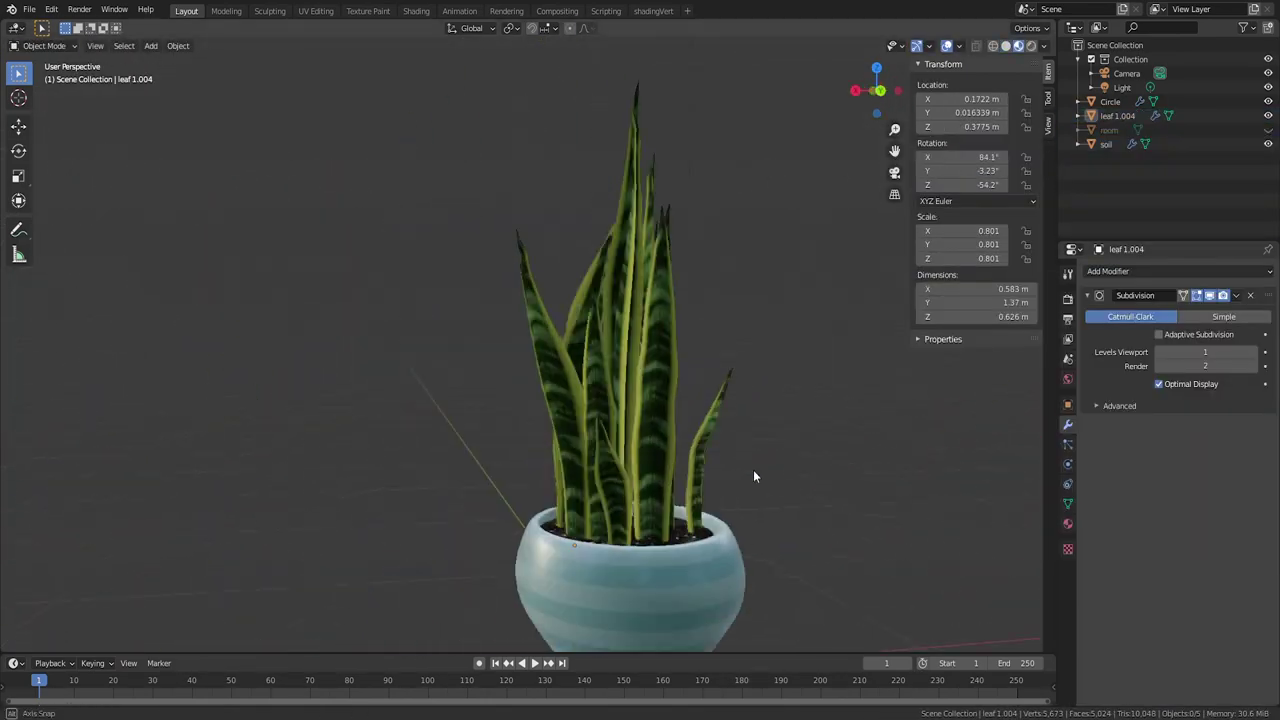
Step: Reshape the joined leaves in Edit Mode by moving parts of the mesh to new positions
key("Tab")
key("g")
left_click(689, 377)
middle_click_drag(689, 377, 640, 450)
key("g")
left_click(611, 257)
key("Tab")
Step: Check the potted plant through the camera and select the camera
middle_click_drag(611, 257, 566, 437)
key("KP_0")
left_click(785, 244)
middle_click_drag(778, 244, 769, 292)
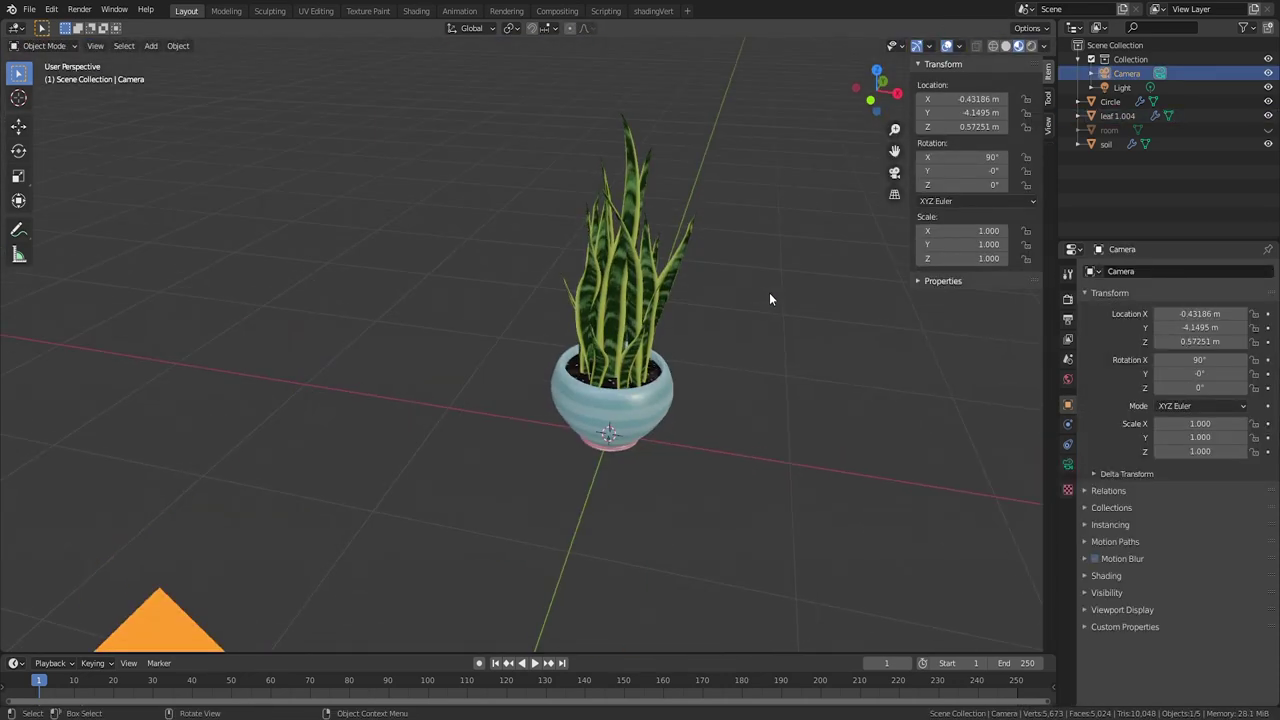
scroll(765, 304, "down", 5)
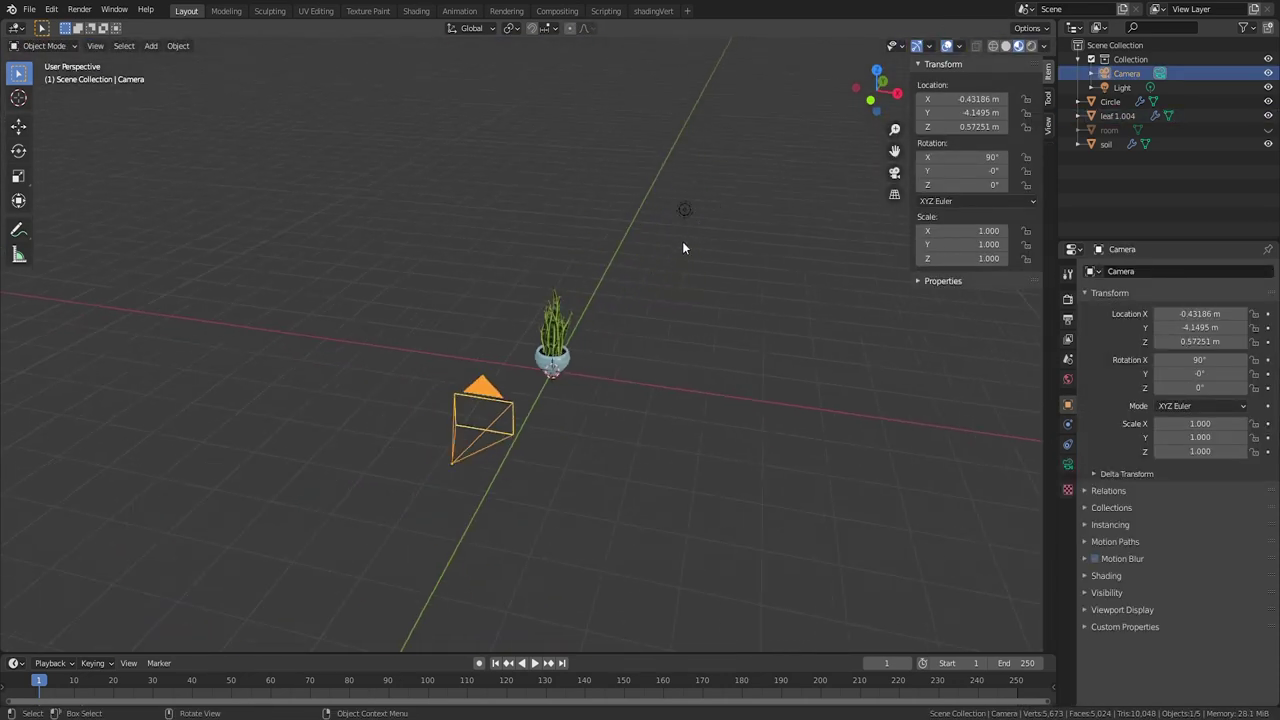
Step: Unhide the room cube and delete its front face so it opens towards the camera
left_click(1268, 129)
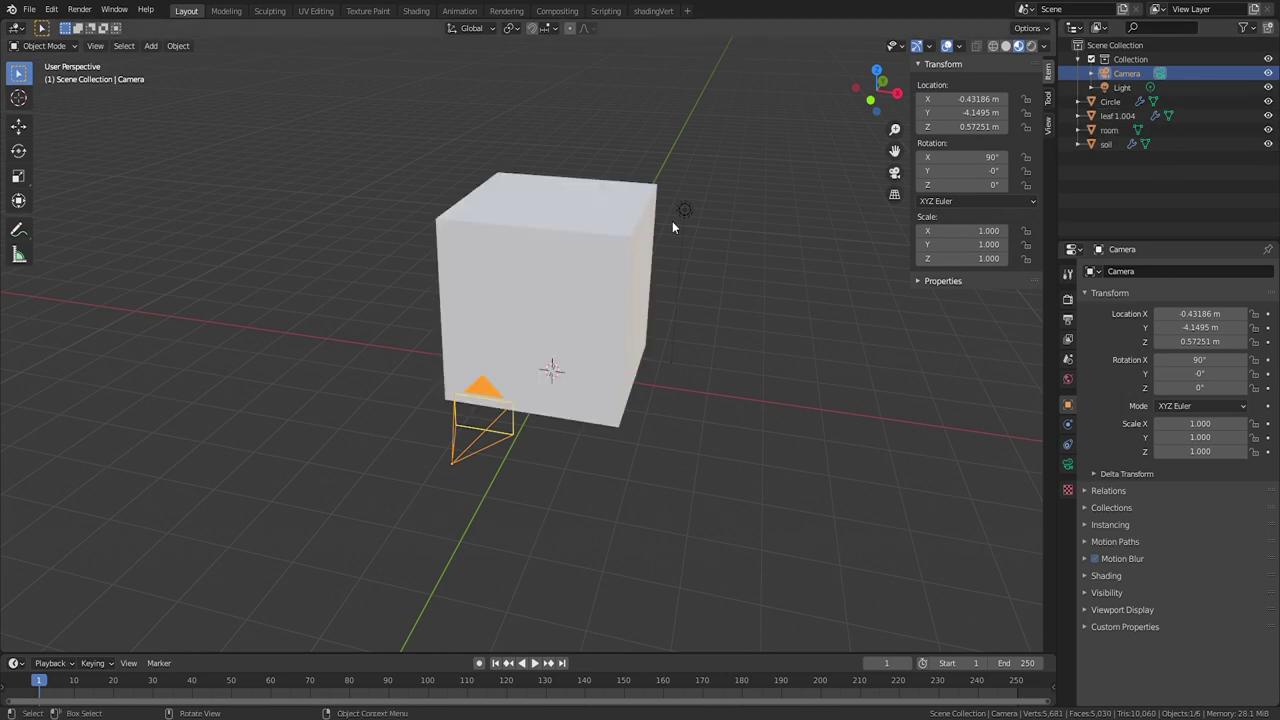
left_click(586, 287)
key("Tab")
key("3")
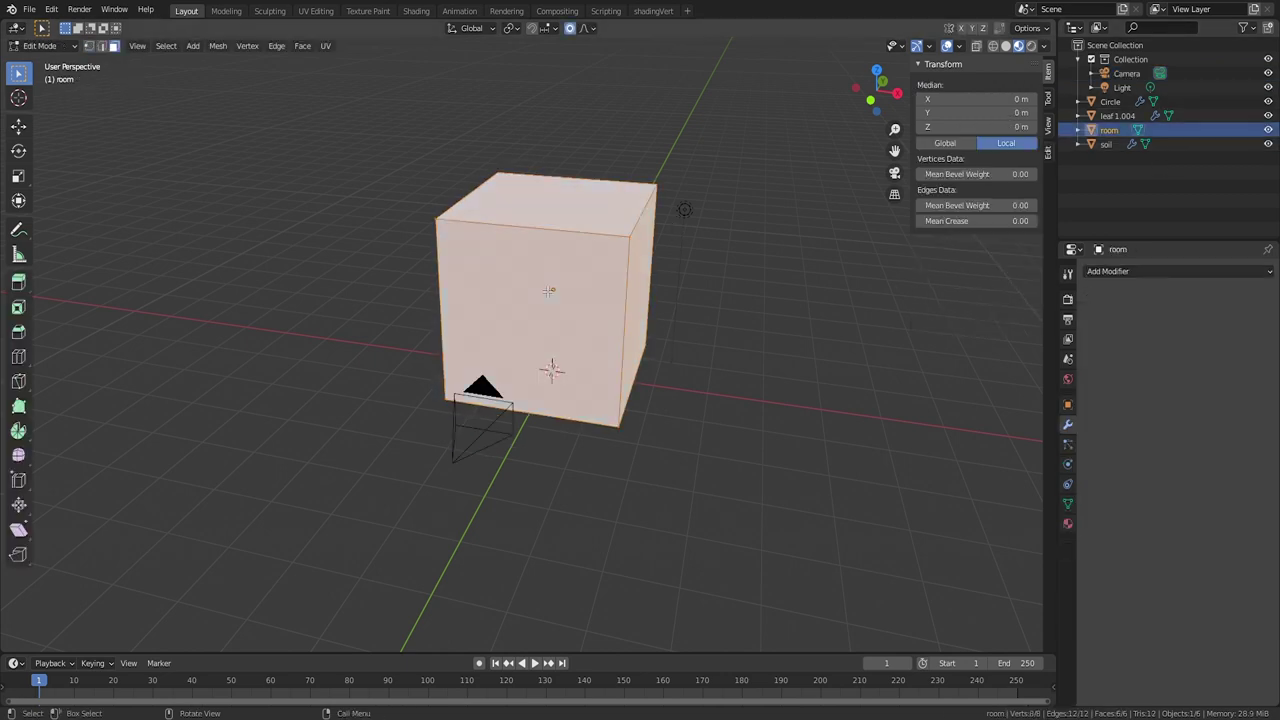
left_click(548, 291)
key("x")
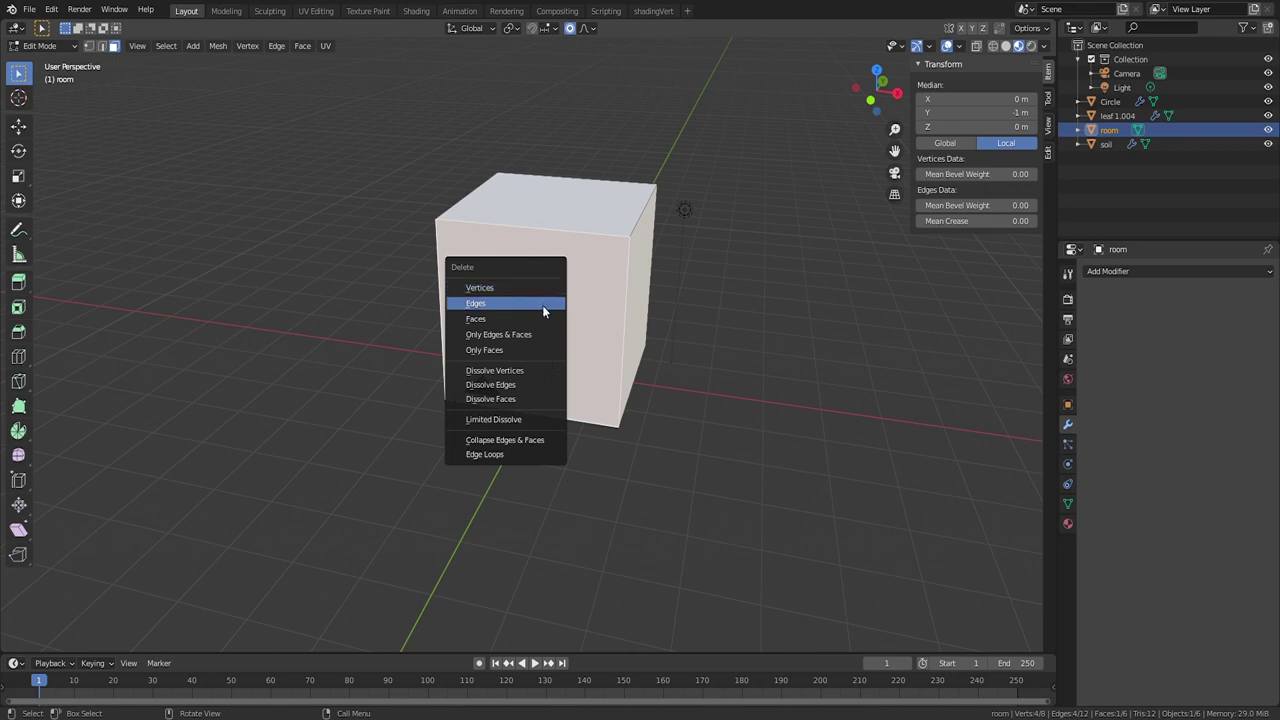
left_click(543, 317)
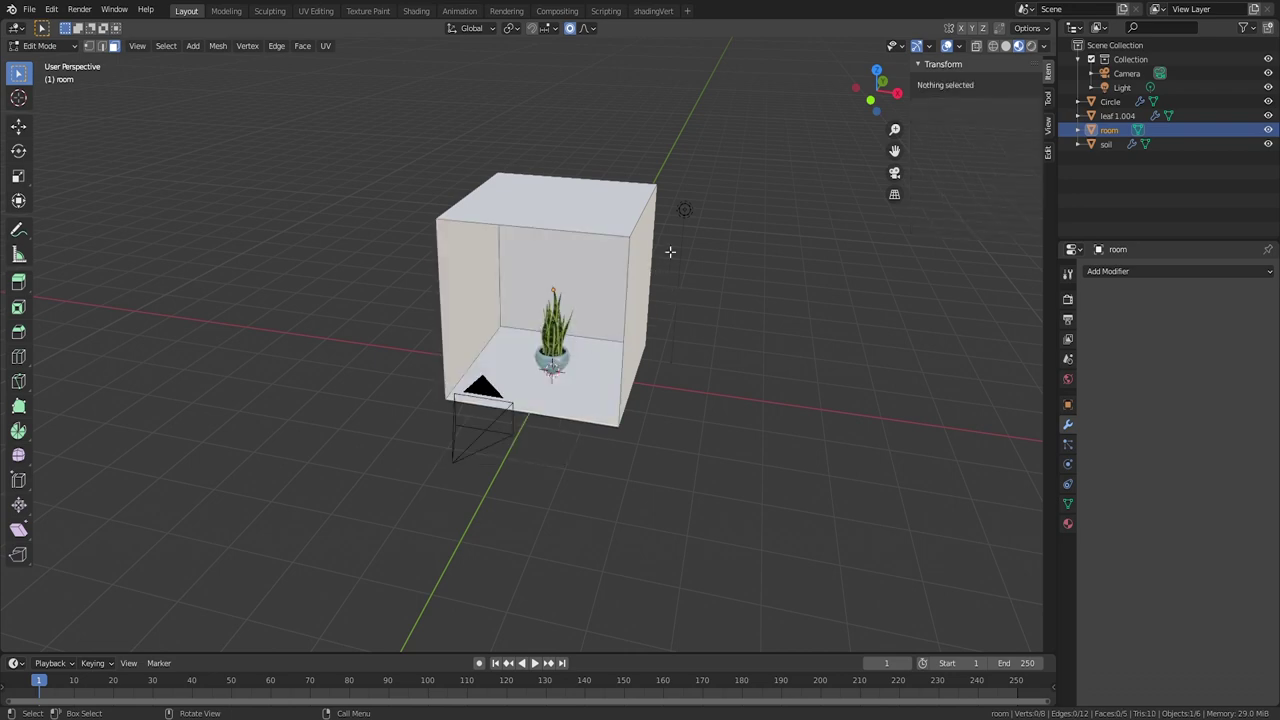
key("Tab")
Step: Move the light about -2.68 m along X and shift it along Y to behind the room
middle_click_drag(683, 226, 599, 371)
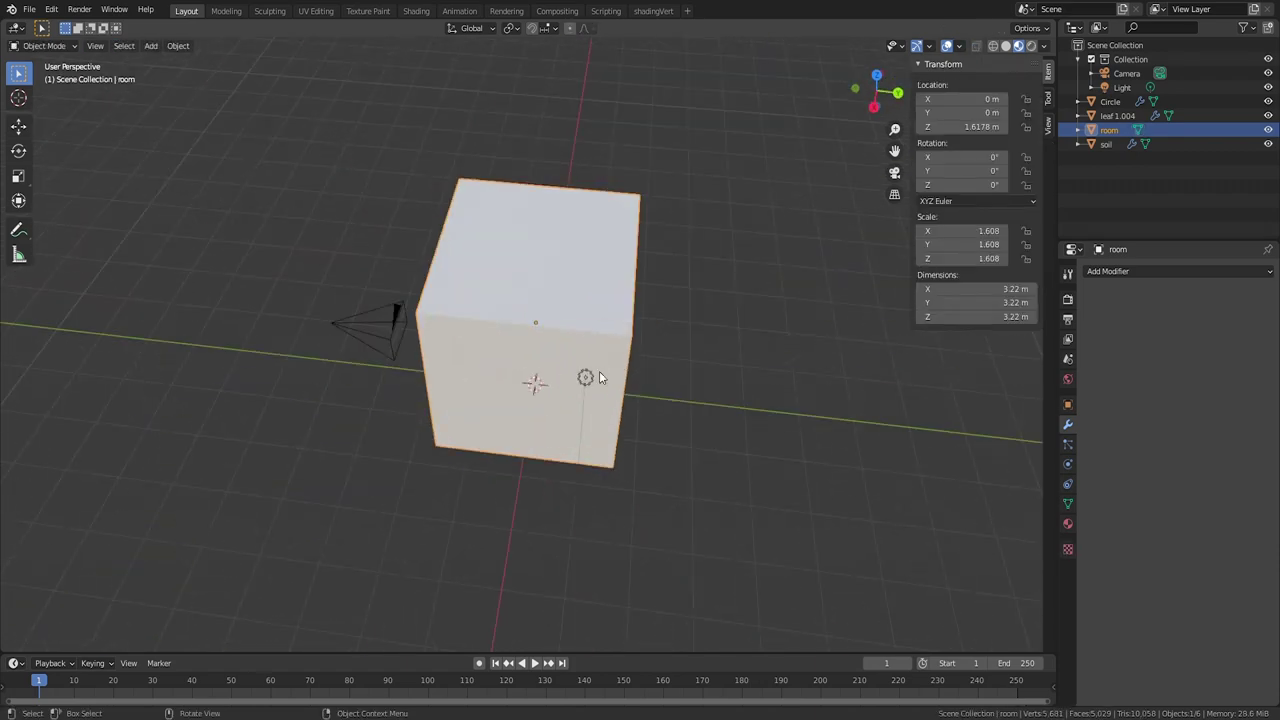
left_click(595, 372)
key("g")
key("x")
left_click(647, 158)
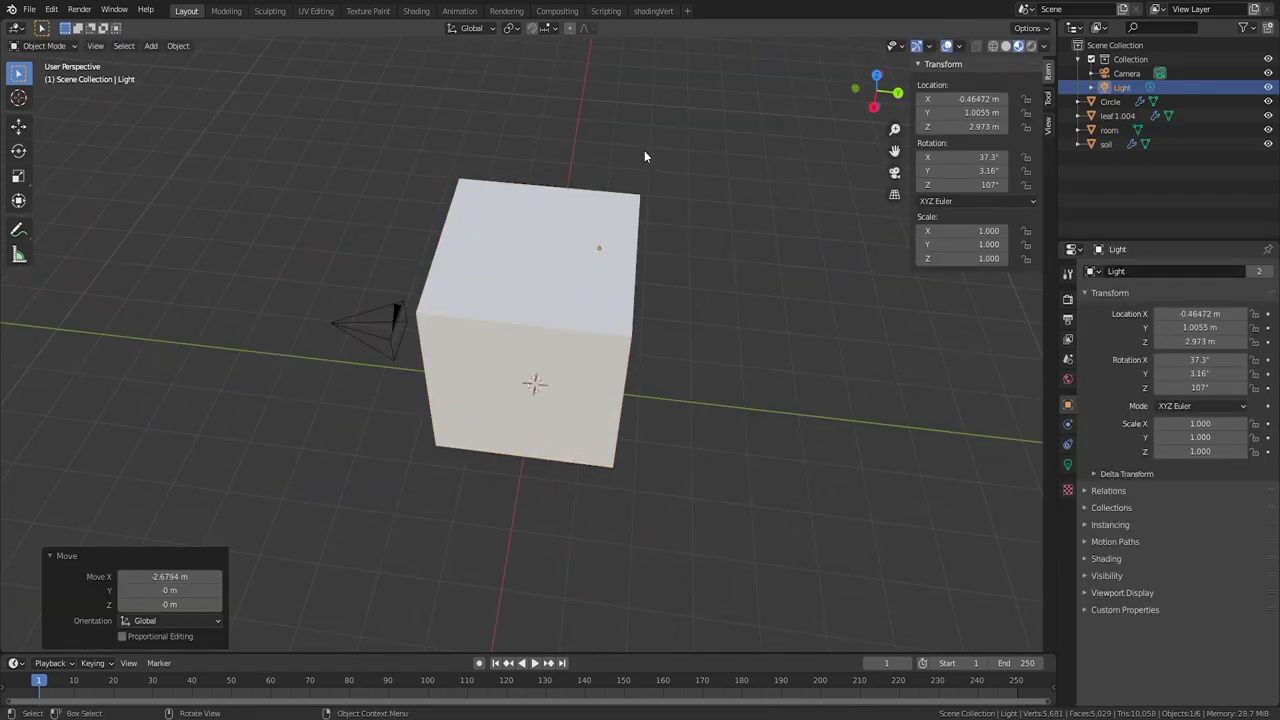
key("g")
key("y")
left_click(716, 182)
Step: Add two centred loop cuts running front to back around the room's ceiling and floor
middle_click_drag(488, 320, 650, 275)
left_click(588, 207)
middle_click_drag(588, 207, 613, 236)
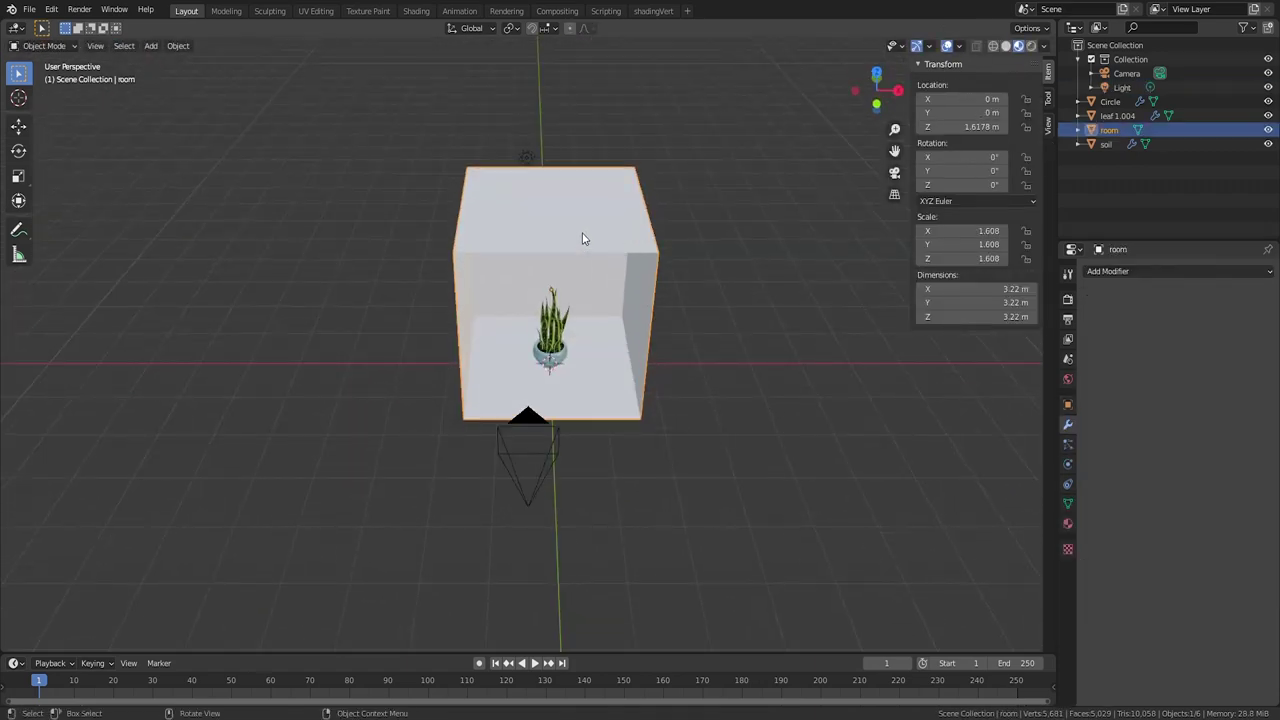
key("Tab")
key("ctrl+r")
scroll(564, 227, "up", 1)
left_click(577, 211)
right_click(577, 211)
Step: Scale the two loop cuts apart along X by 1.804 and slide them towards the room's negative X side
key("s")
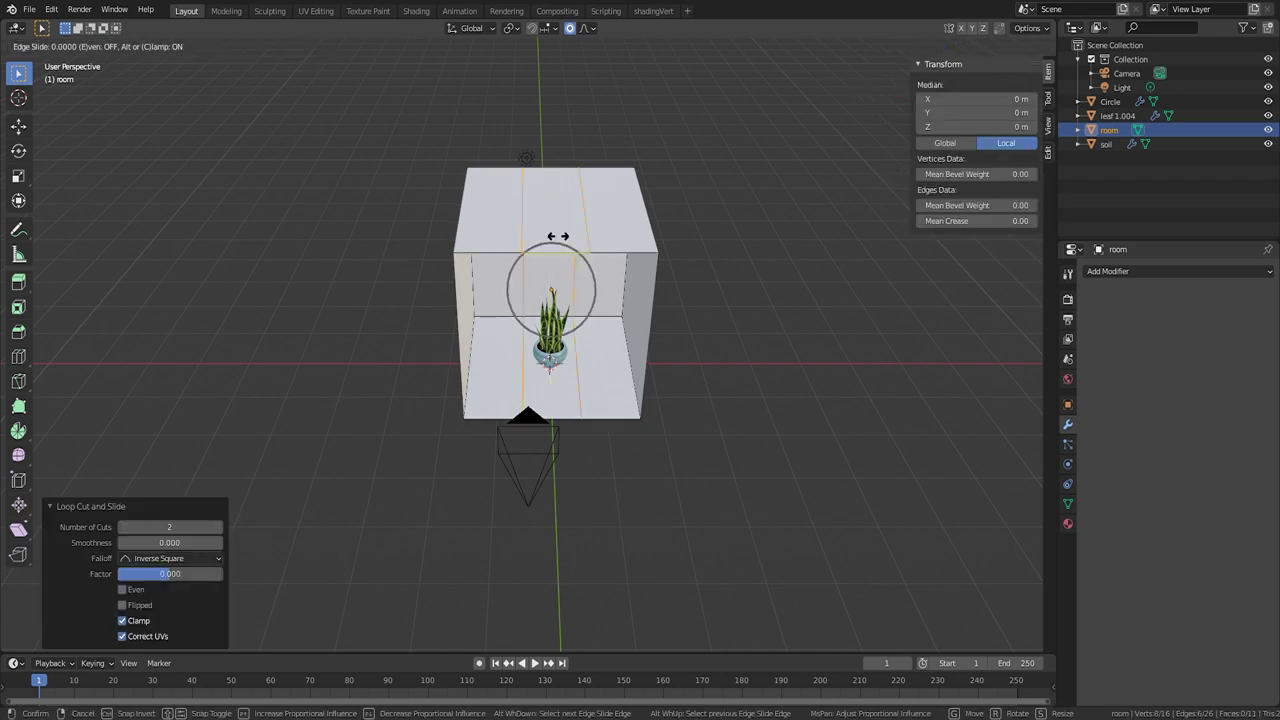
key("x")
left_click(655, 250)
key("g")
key("g")
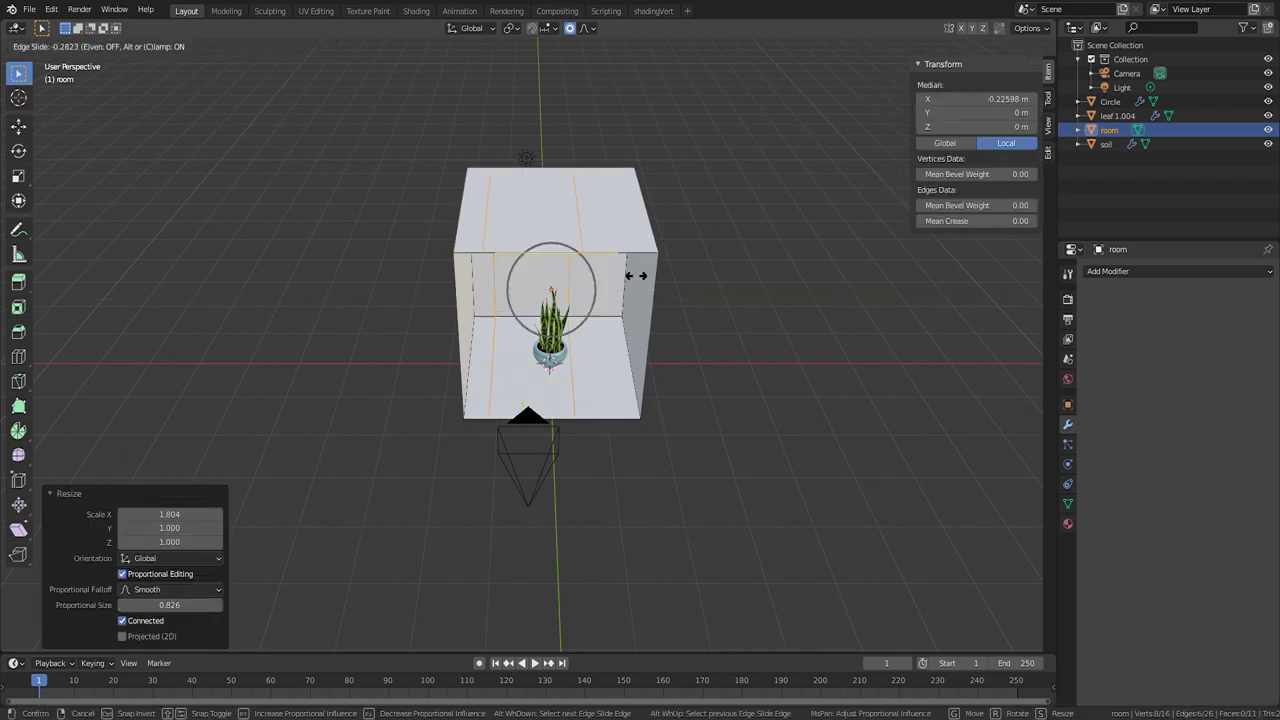
Step: Slide the pair of lengthwise edge loops on the room sideways into an off-centre position
left_click(630, 272)
key("g")
key("g")
left_click(592, 218)
Step: Add two horizontal loop cuts around the room and slide them upward along its back wall
middle_click_drag(540, 300, 720, 284)
key("ctrl+r")
scroll(551, 277, "up", 1)
left_click(551, 277)
right_click(552, 279)
key("g")
key("g")
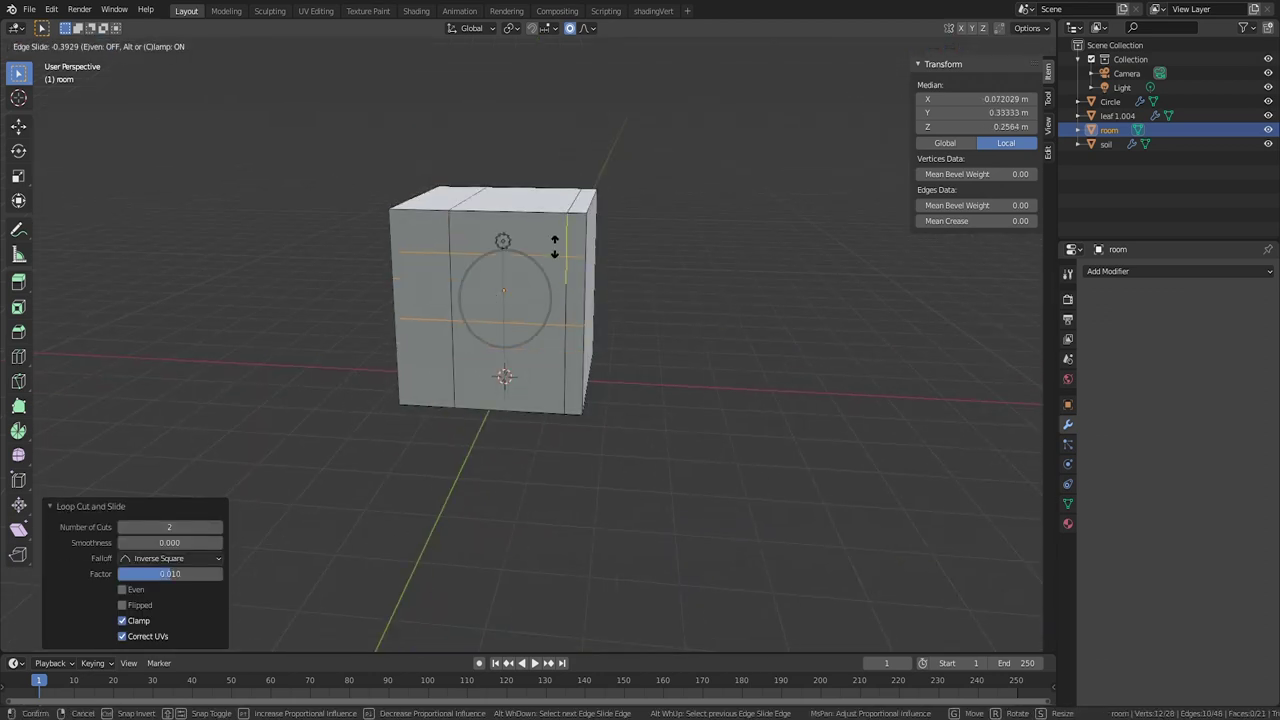
left_click(556, 248)
key("g")
key("g")
left_click(556, 240)
Step: Select the lower horizontal edge loop on the back wall, slide it into place and leave Edit Mode
left_click(555, 315)
left_click(555, 315, "alt")
key("g")
key("g")
left_click(620, 335)
key("Tab")
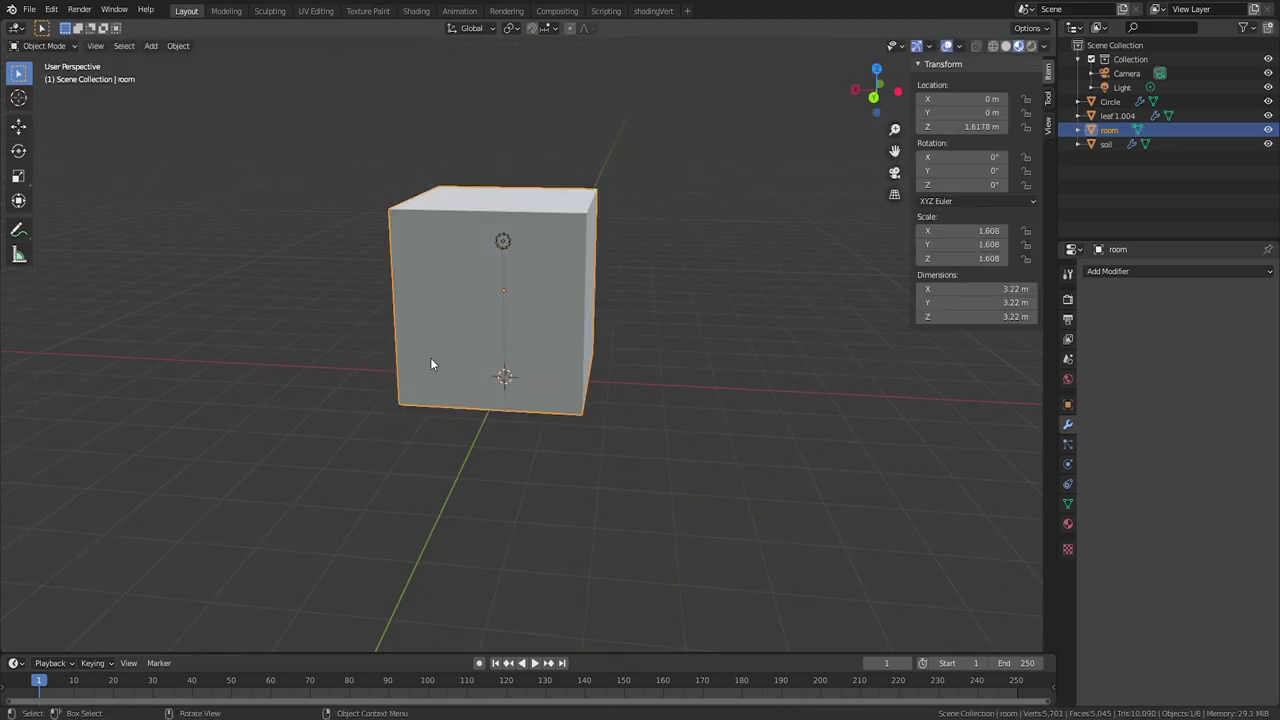
Step: Select the rectangular window face enclosed by the edge loops on the back wall and separate it into its own object
middle_click_drag(384, 346, 413, 358)
key("Tab")
key("3")
left_click(518, 320)
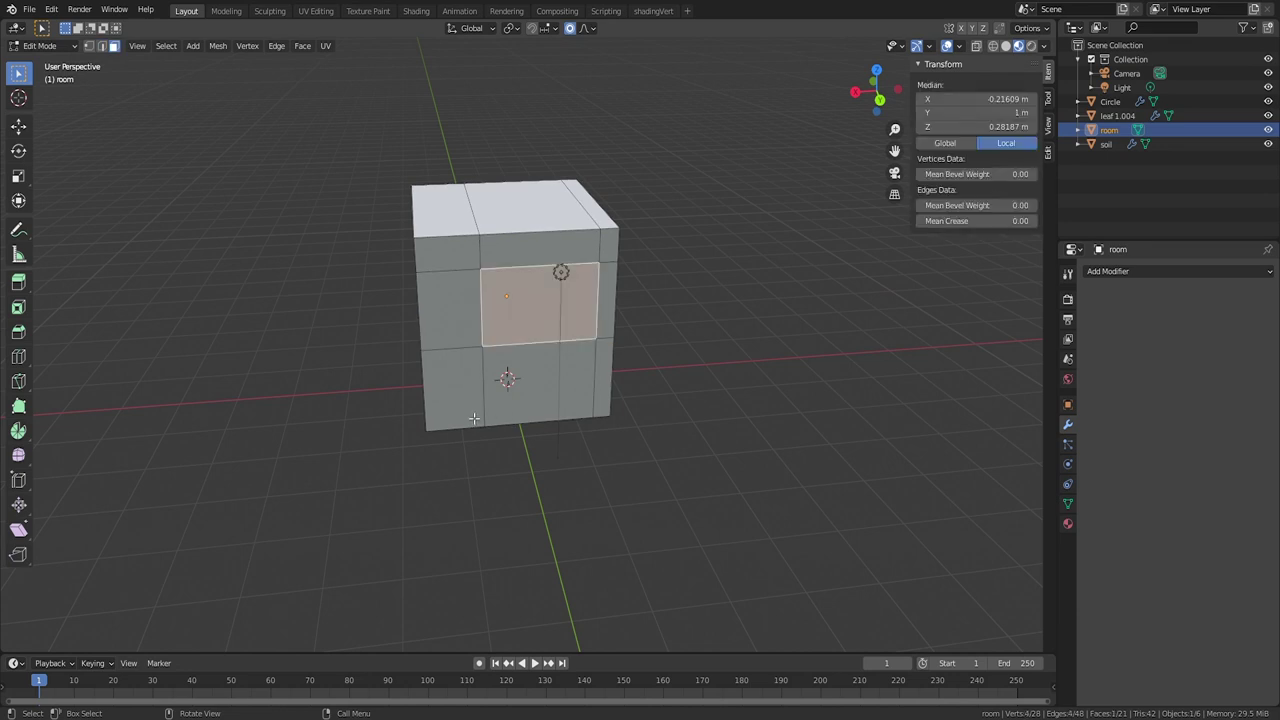
key("p")
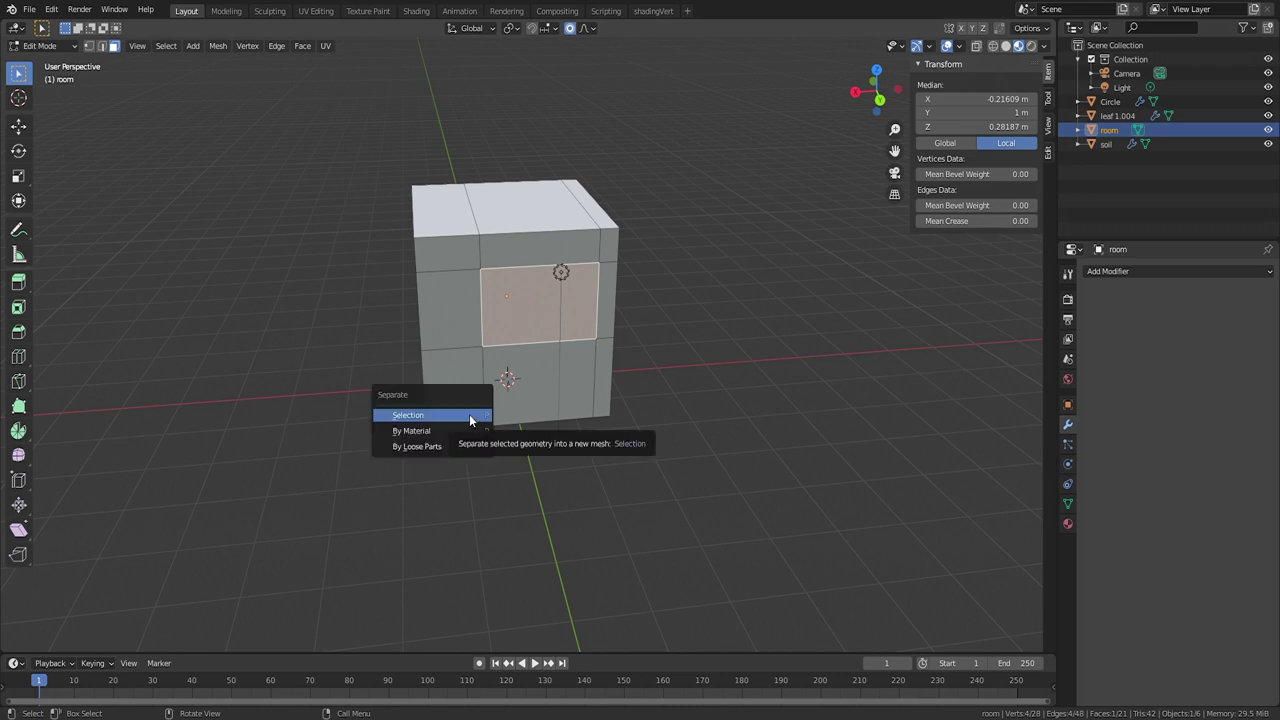
left_click(469, 414)
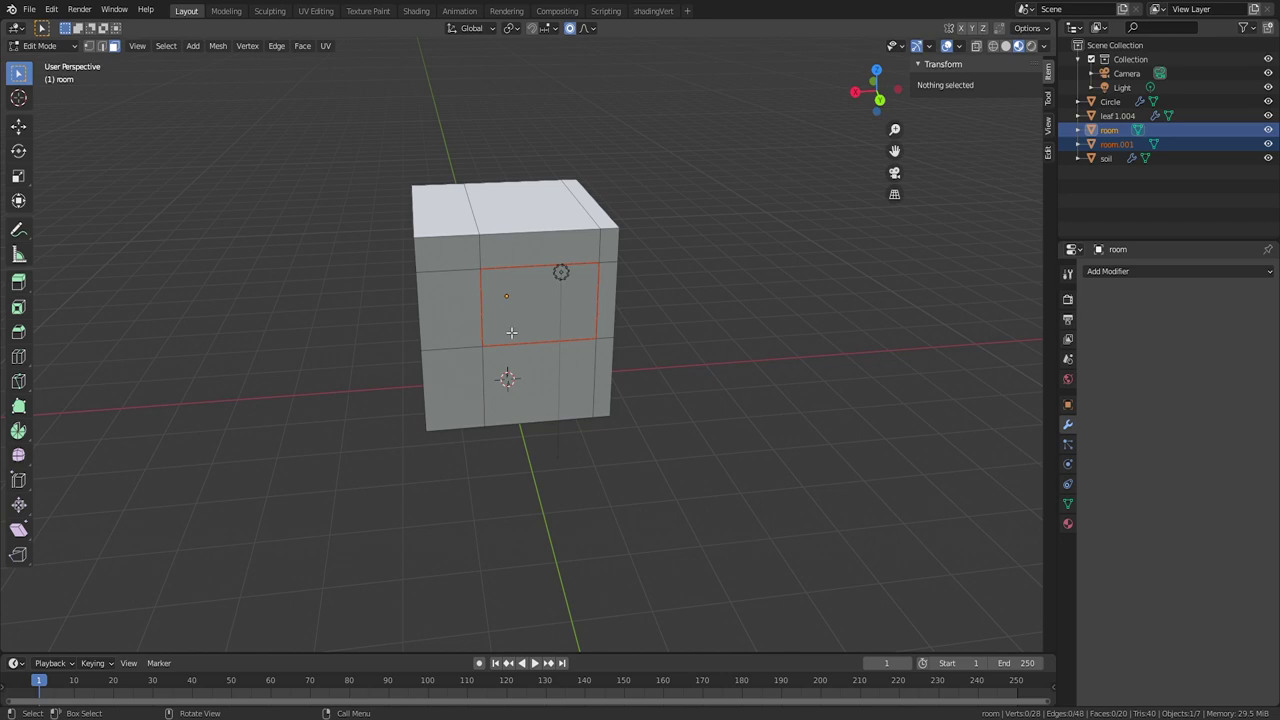
middle_click_drag(460, 385, 505, 375)
key("Tab")
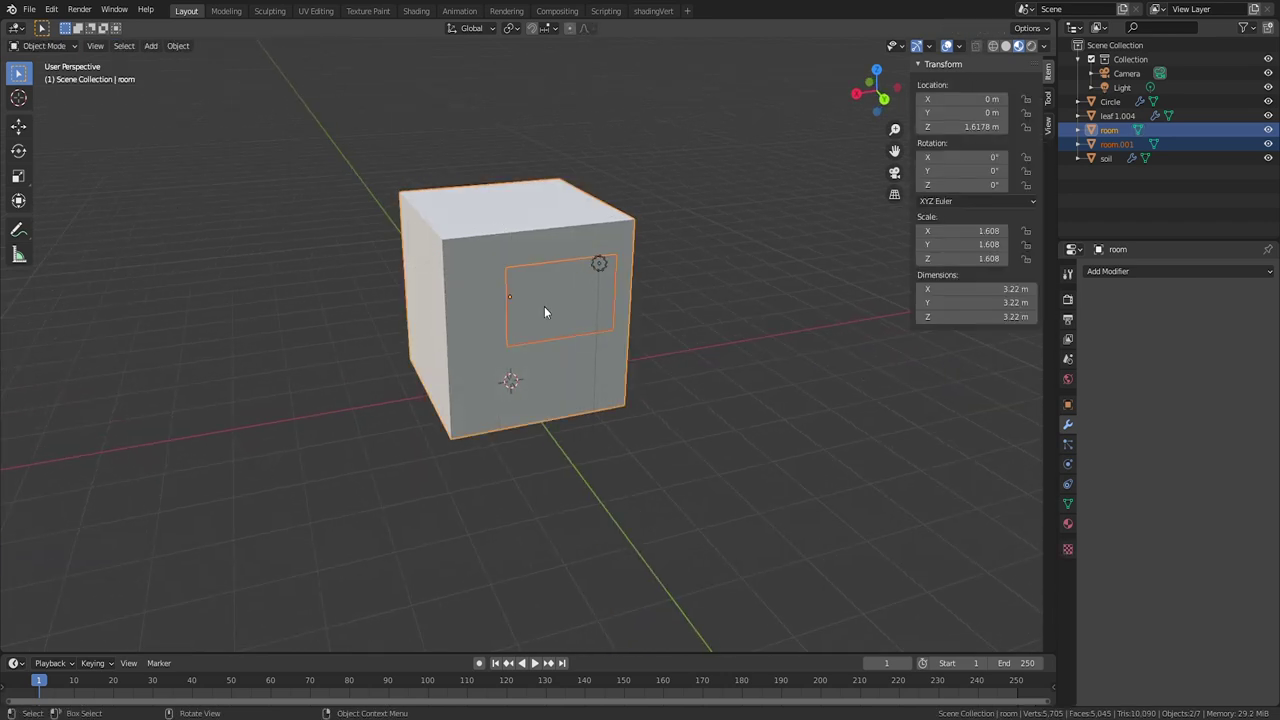
Step: Move the separated window panel about 1.29 m outward from the room along the Y axis
left_click(544, 306)
key("g")
key("y")
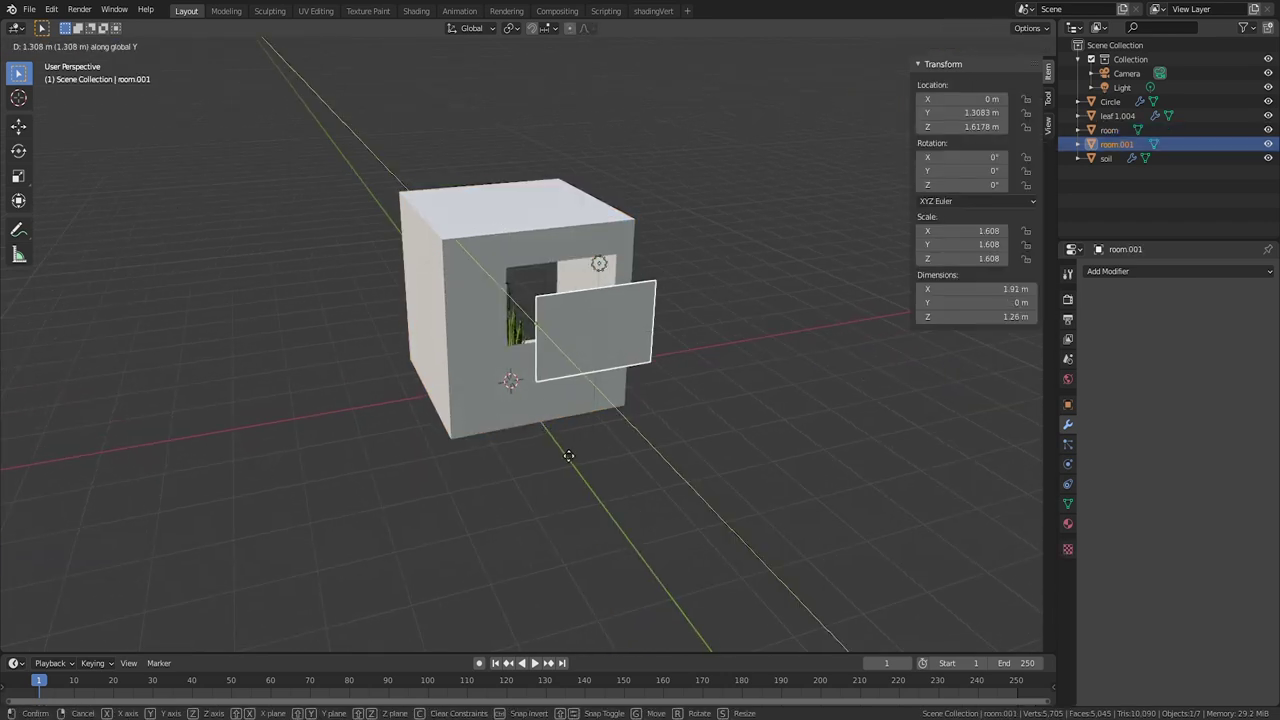
left_click(571, 456)
Step: Give the window panel a new material named glass with the Glass BSDF surface shader
middle_click_drag(641, 476, 902, 401)
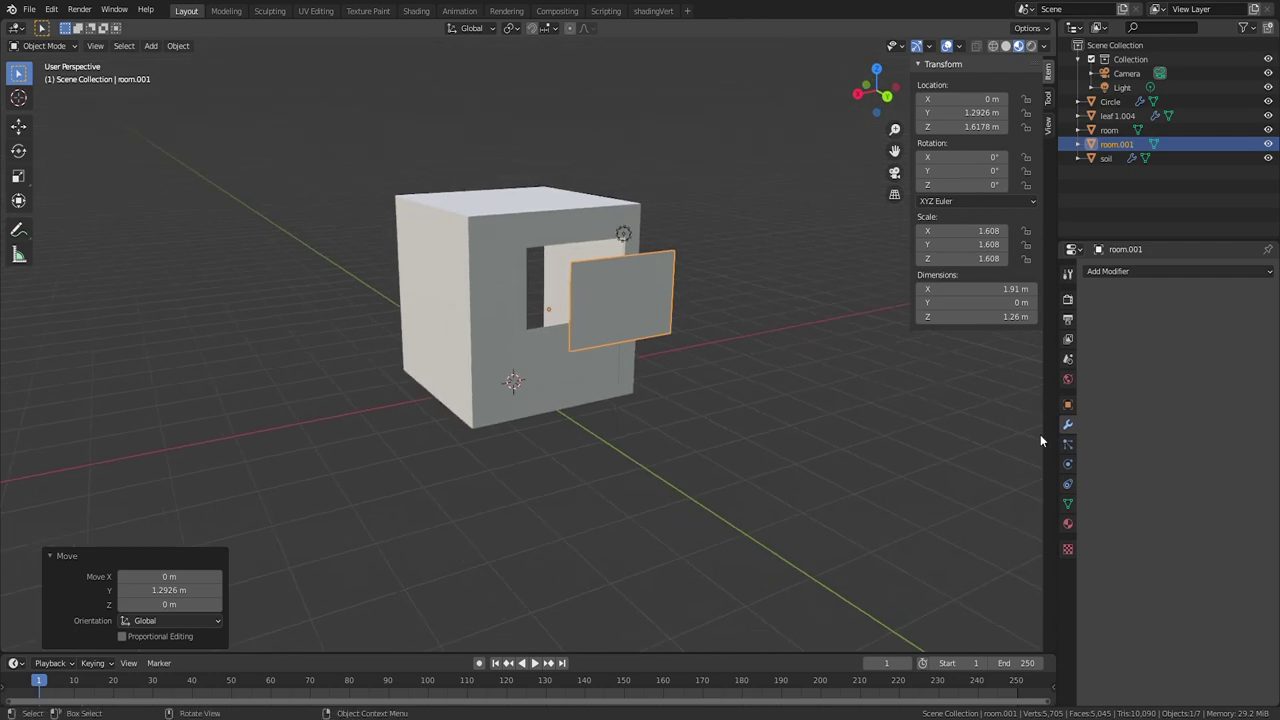
left_click(1067, 523)
left_click(1140, 317)
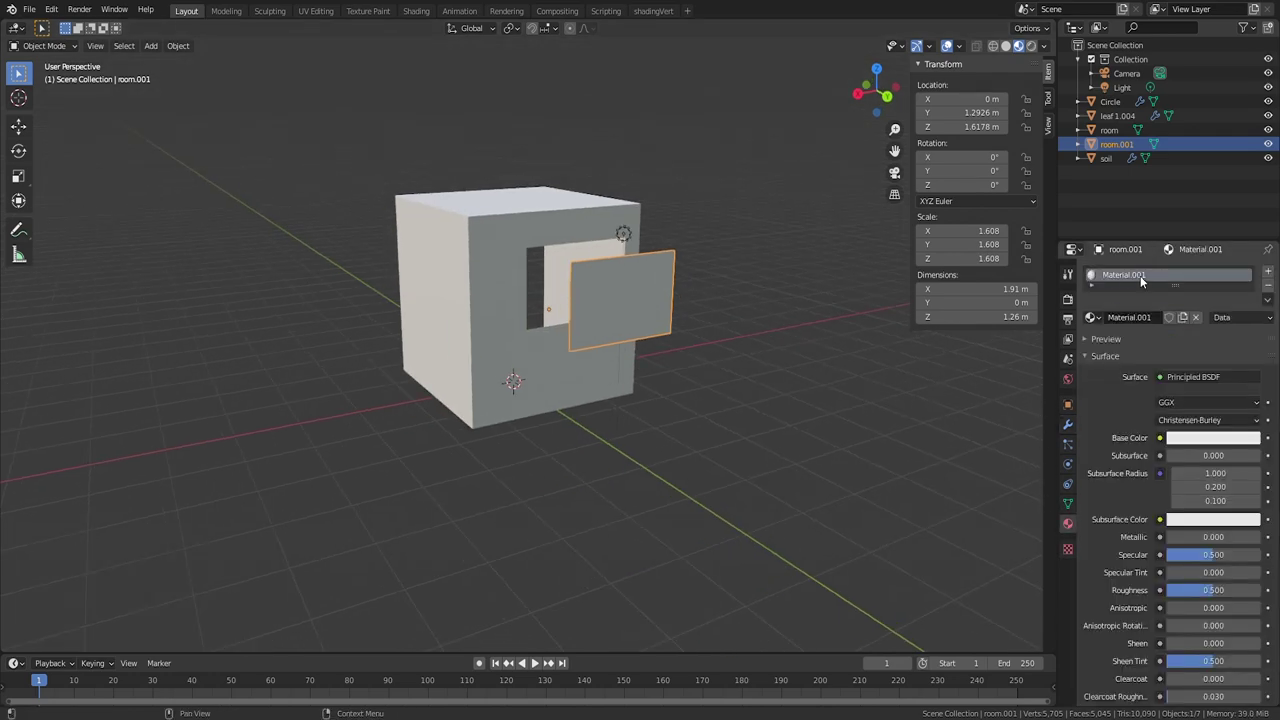
left_click(1193, 377)
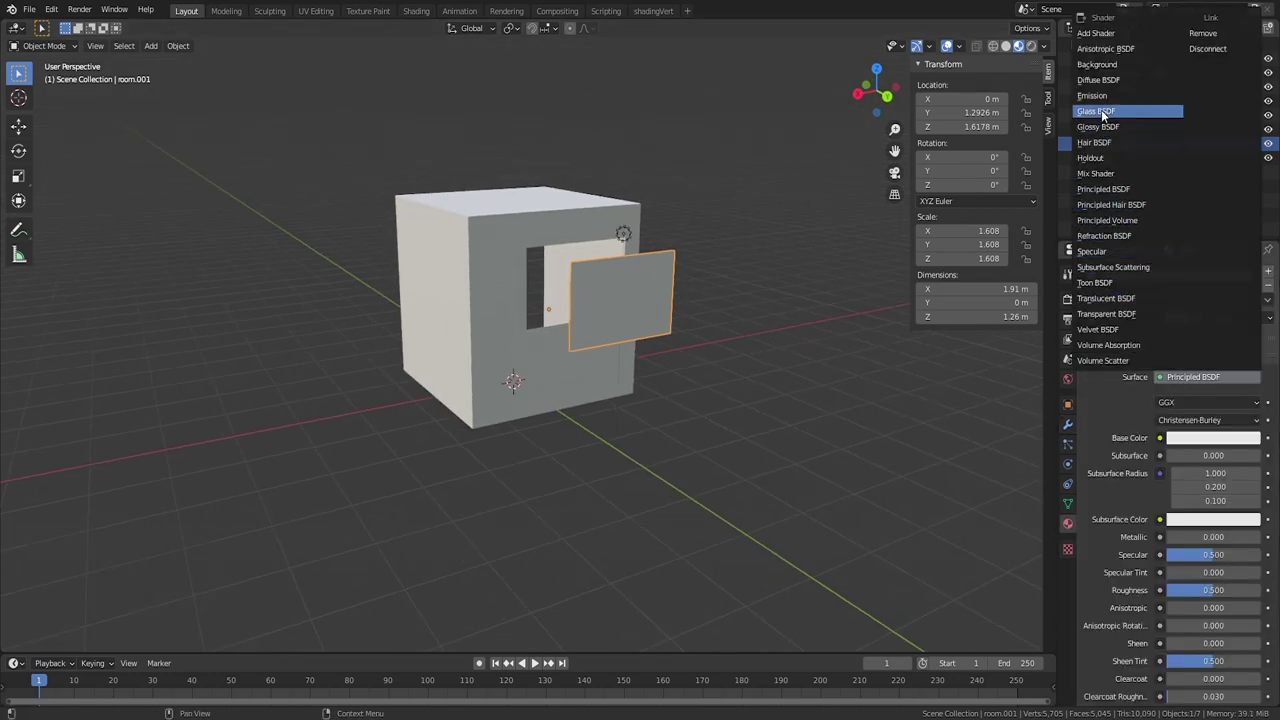
left_click(1103, 112)
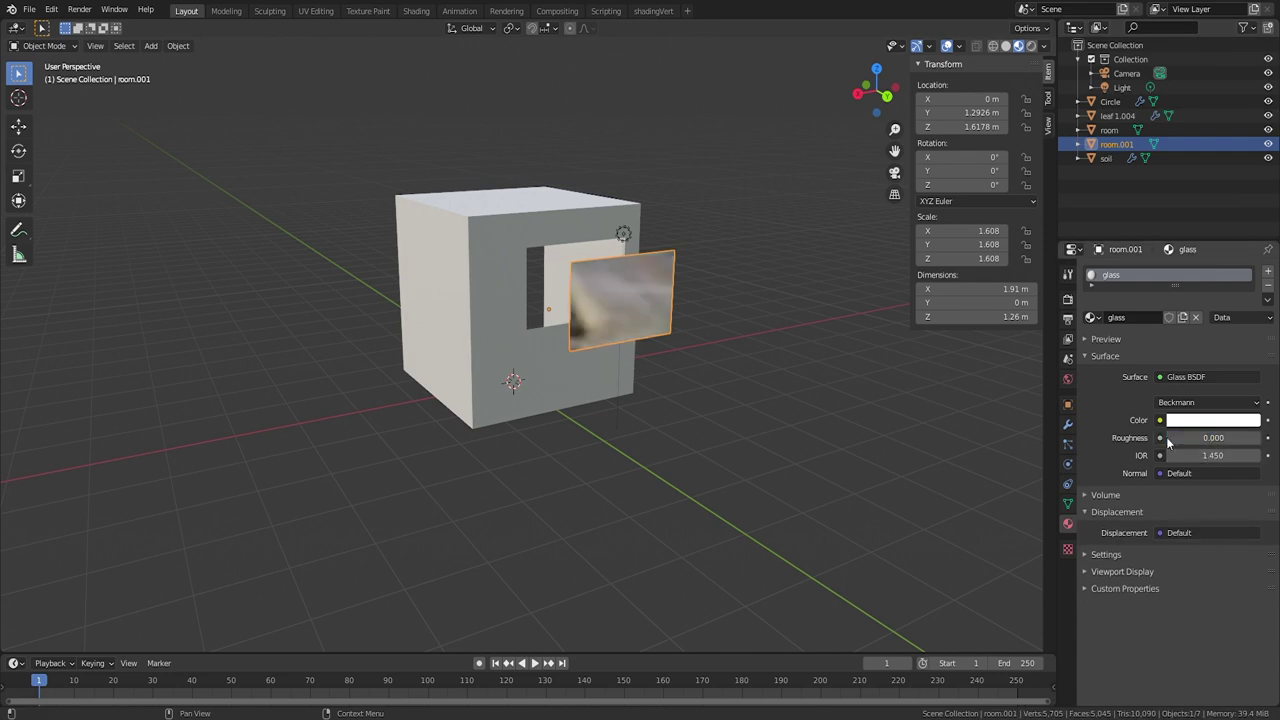
Step: Duplicate the glass panel and place the copy farther out along Y, at about Y 3.08 m
key("shift+d")
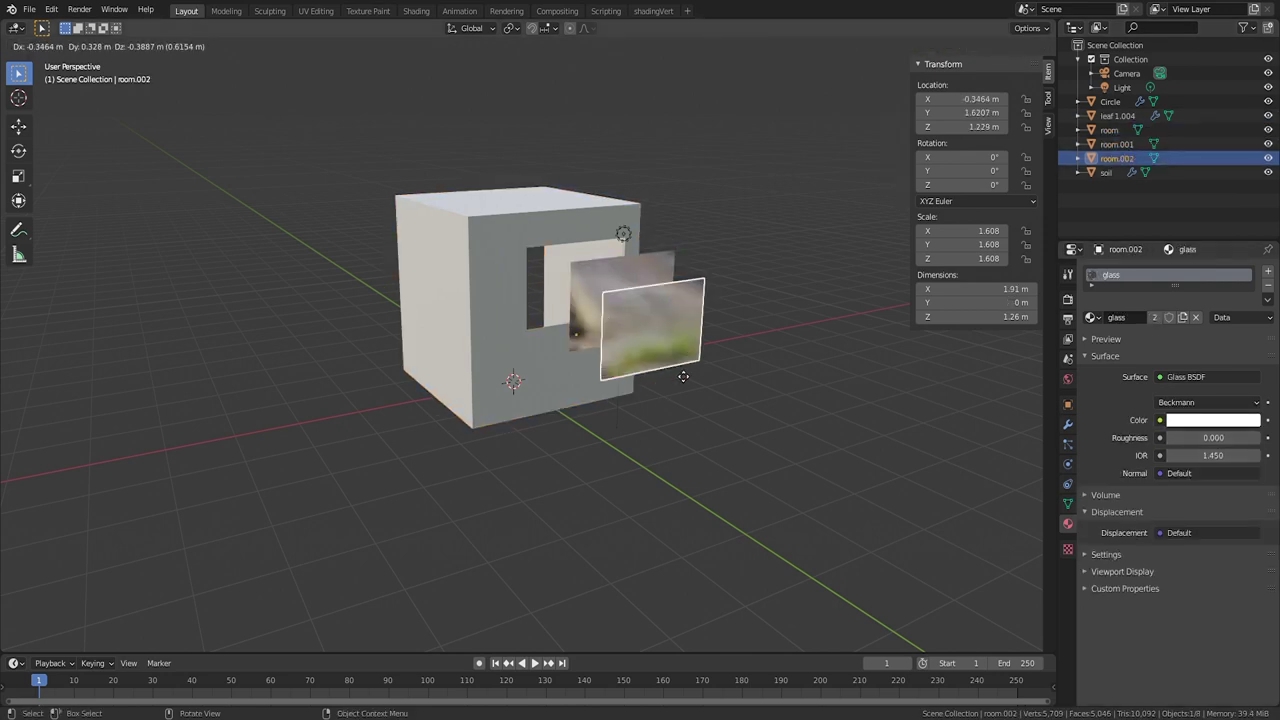
key("y")
left_click(733, 385)
Step: Set the origins of both window panels to their geometry and remove the glass material slot from the outer copy
left_click(622, 291)
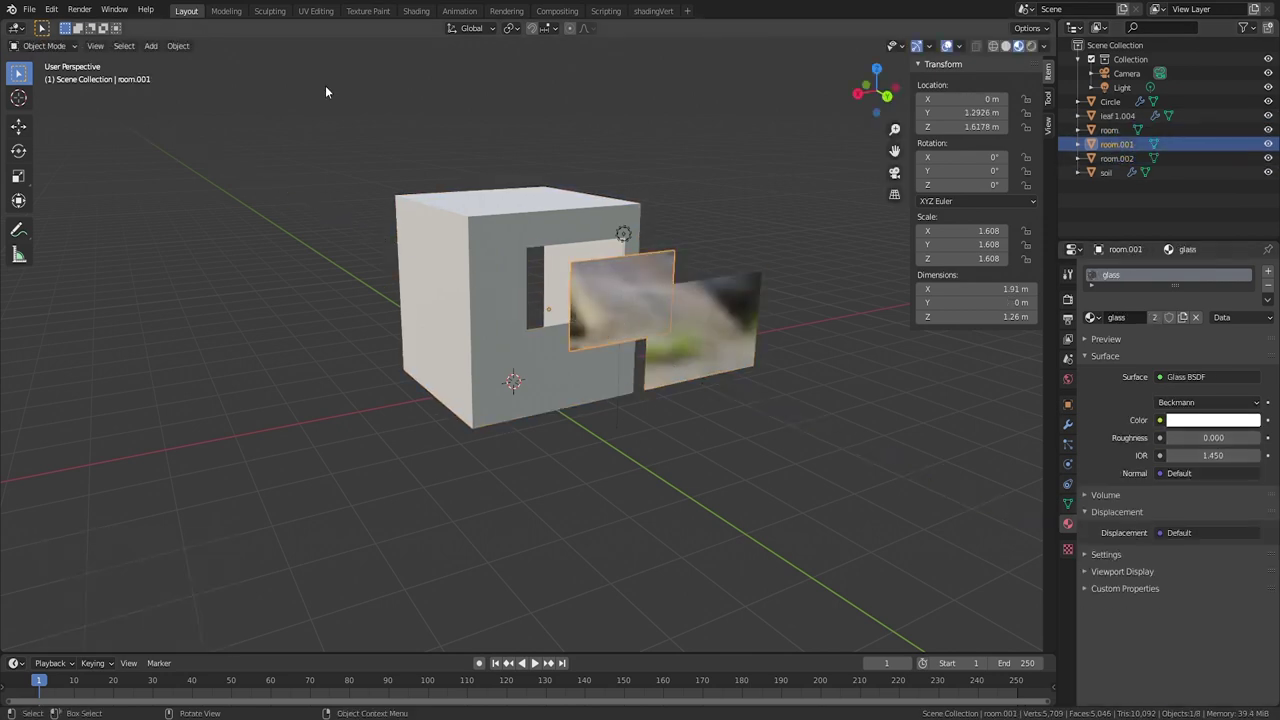
left_click(716, 366, "shift")
left_click(178, 45)
mouse_move(193, 79)
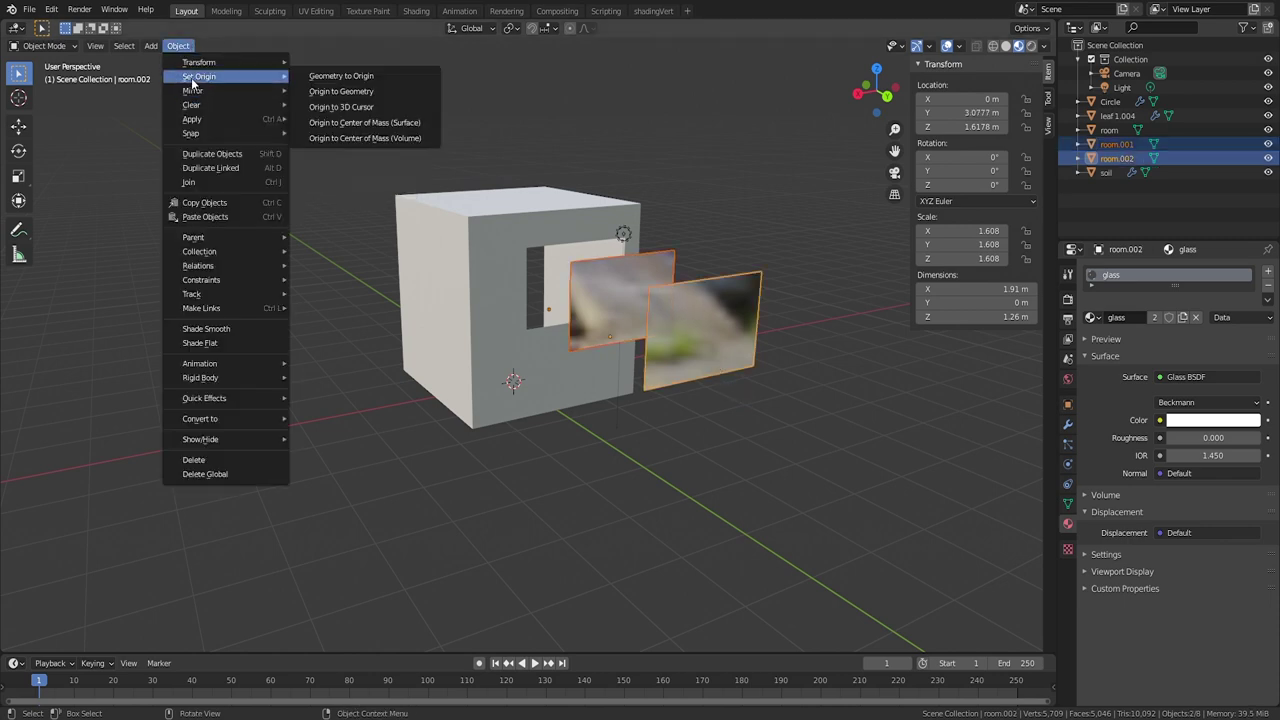
left_click(330, 91)
left_click(668, 389)
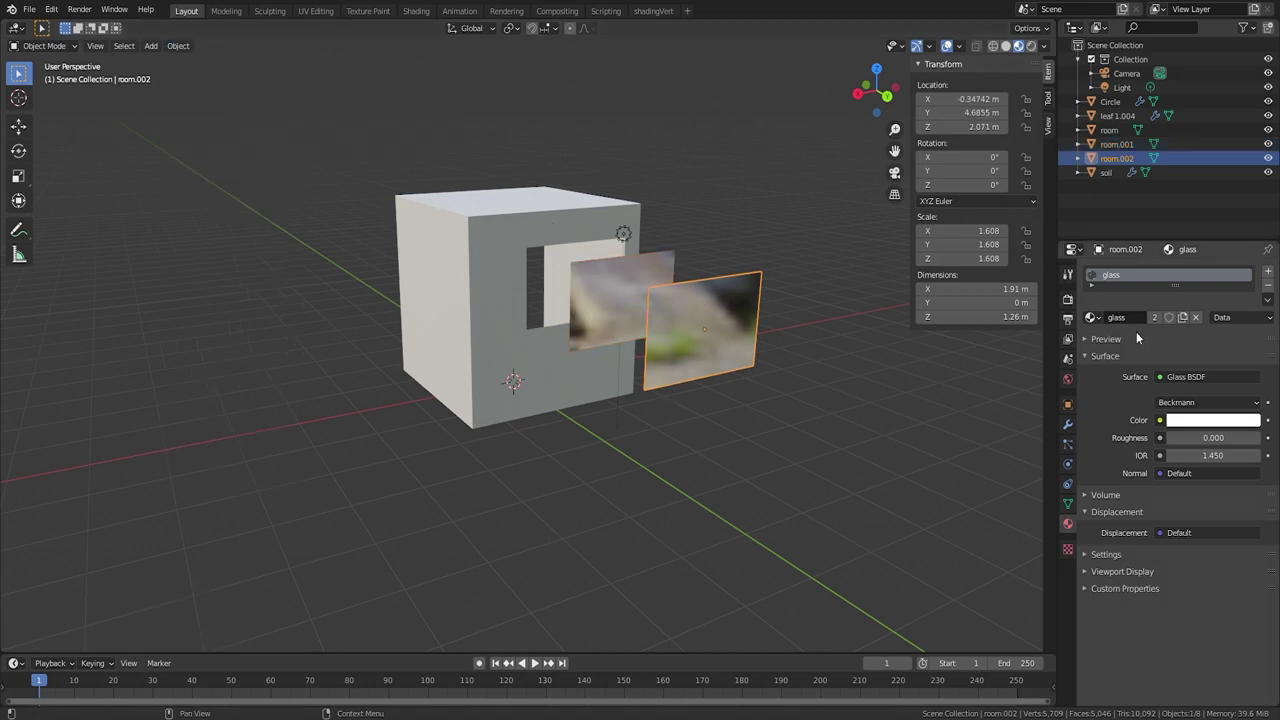
left_click(1268, 285)
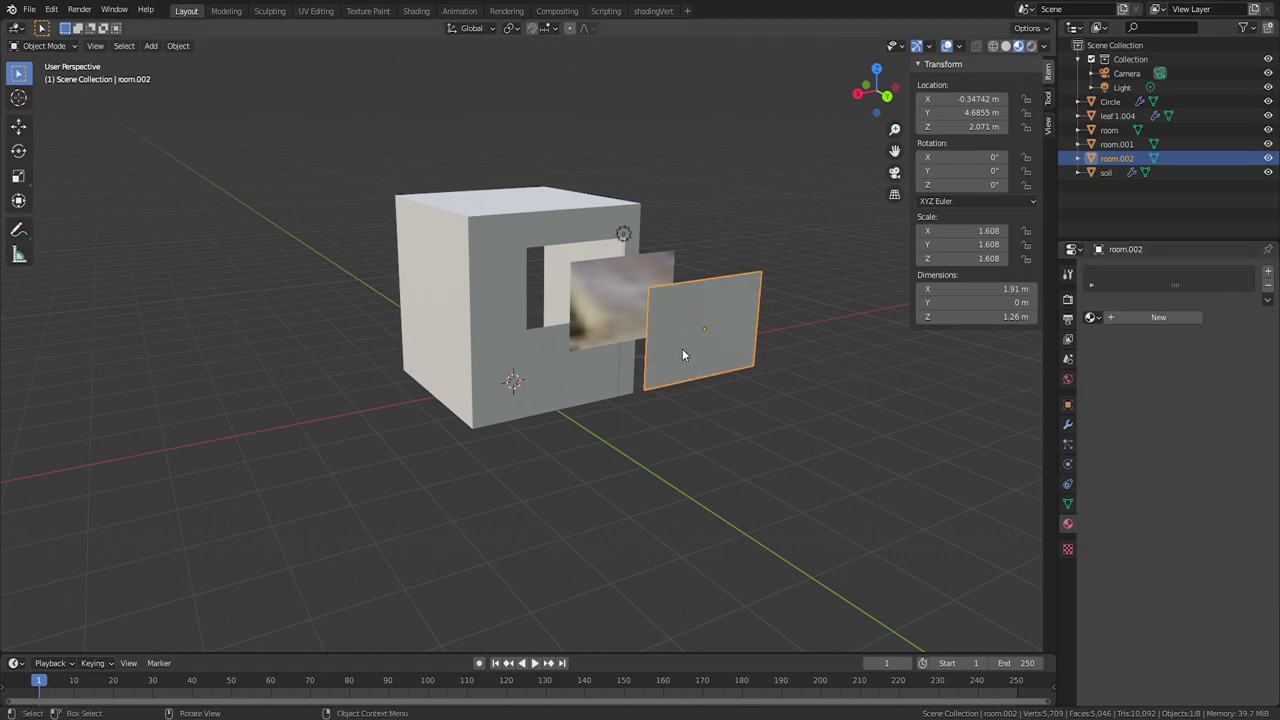
Step: Divide the outer panel with three evenly spaced vertical loop cuts and one centred horizontal loop cut
middle_click_drag(682, 348, 751, 329)
key("Tab")
key("ctrl+r")
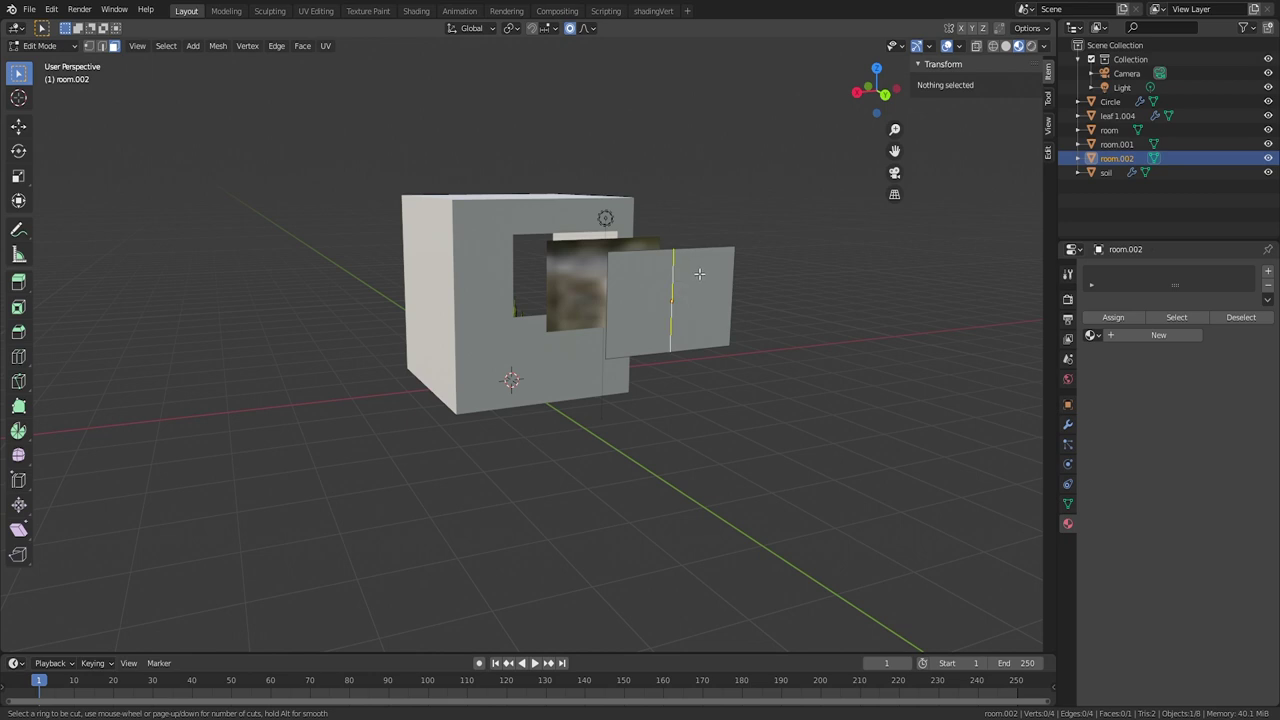
scroll(700, 277, "up", 2)
left_click(700, 277)
left_click(700, 277)
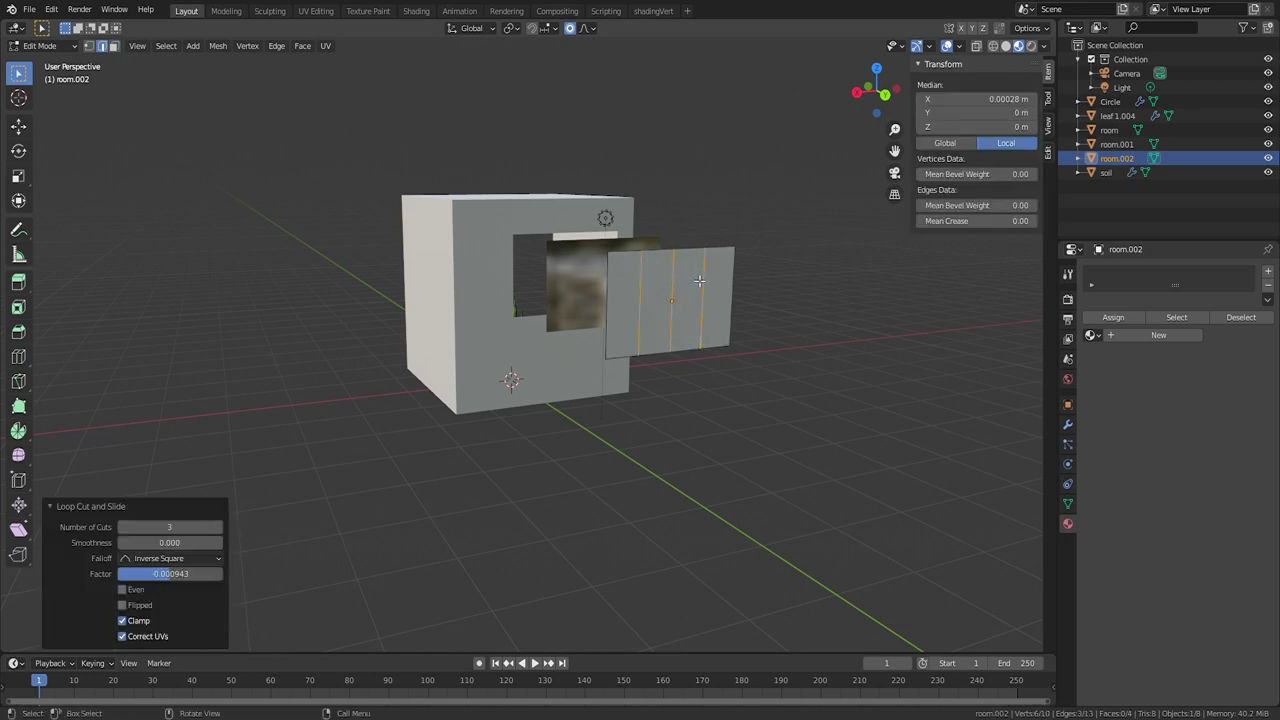
key("ctrl+r")
left_click(698, 315)
left_click(698, 315)
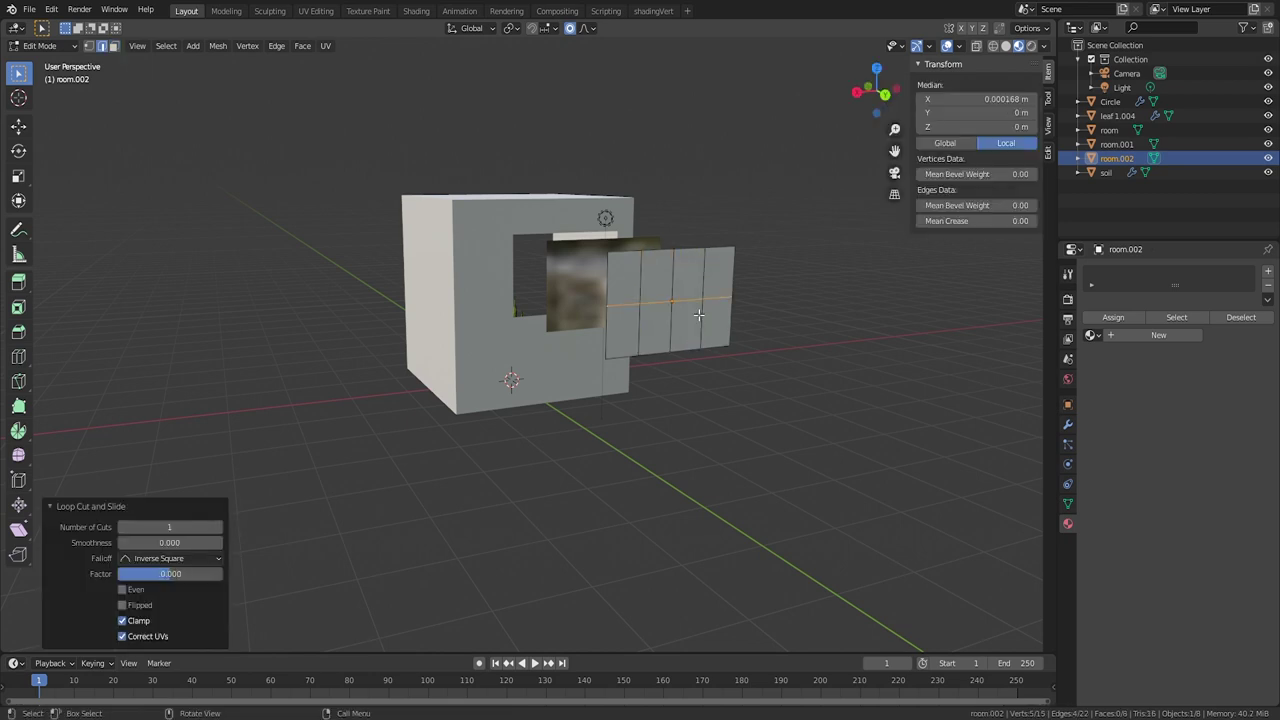
key("Tab")
Step: Add a Wireframe modifier to the outer panel to turn its edges into window bars
left_click(1067, 424)
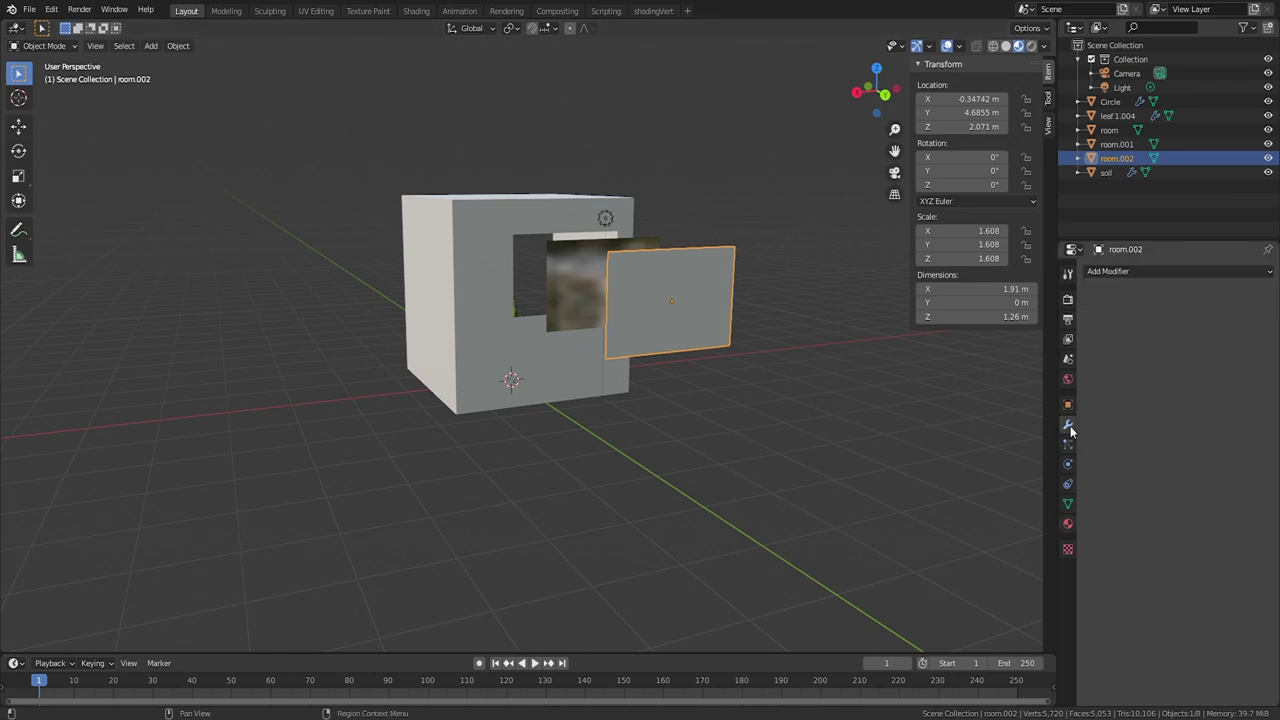
left_click(1120, 274)
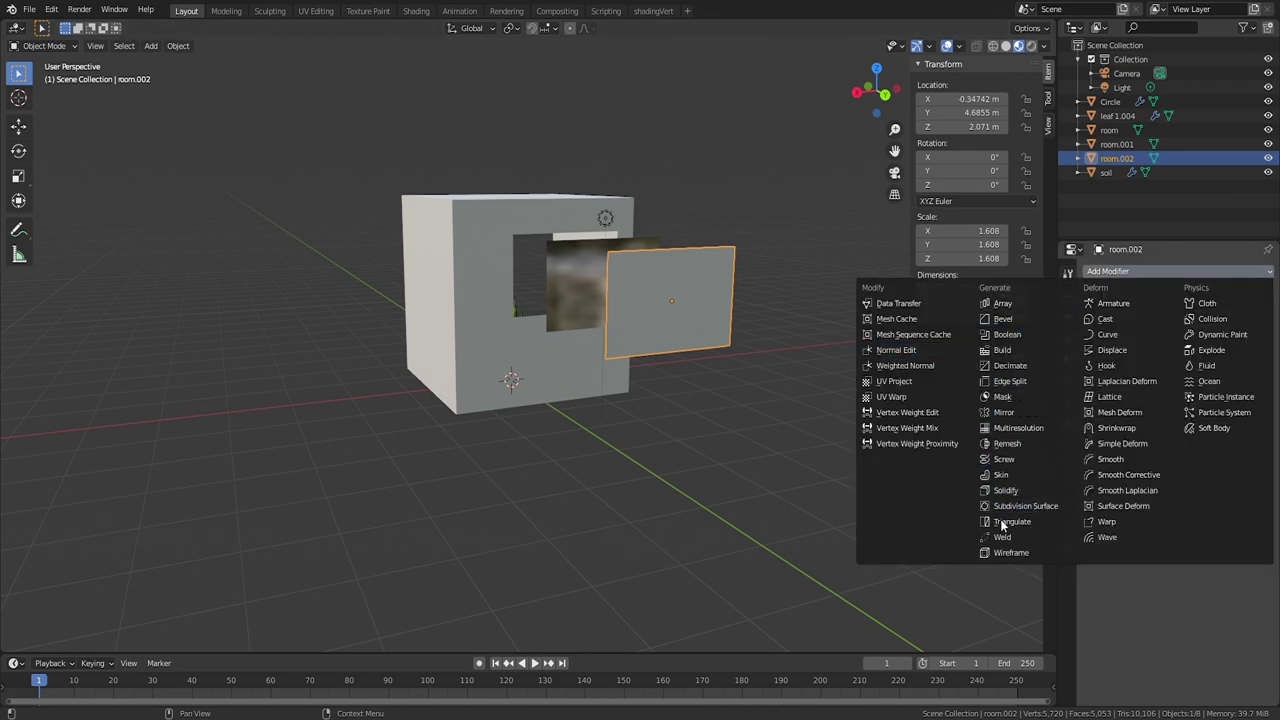
left_click(996, 552)
scroll(685, 295, "up", 5)
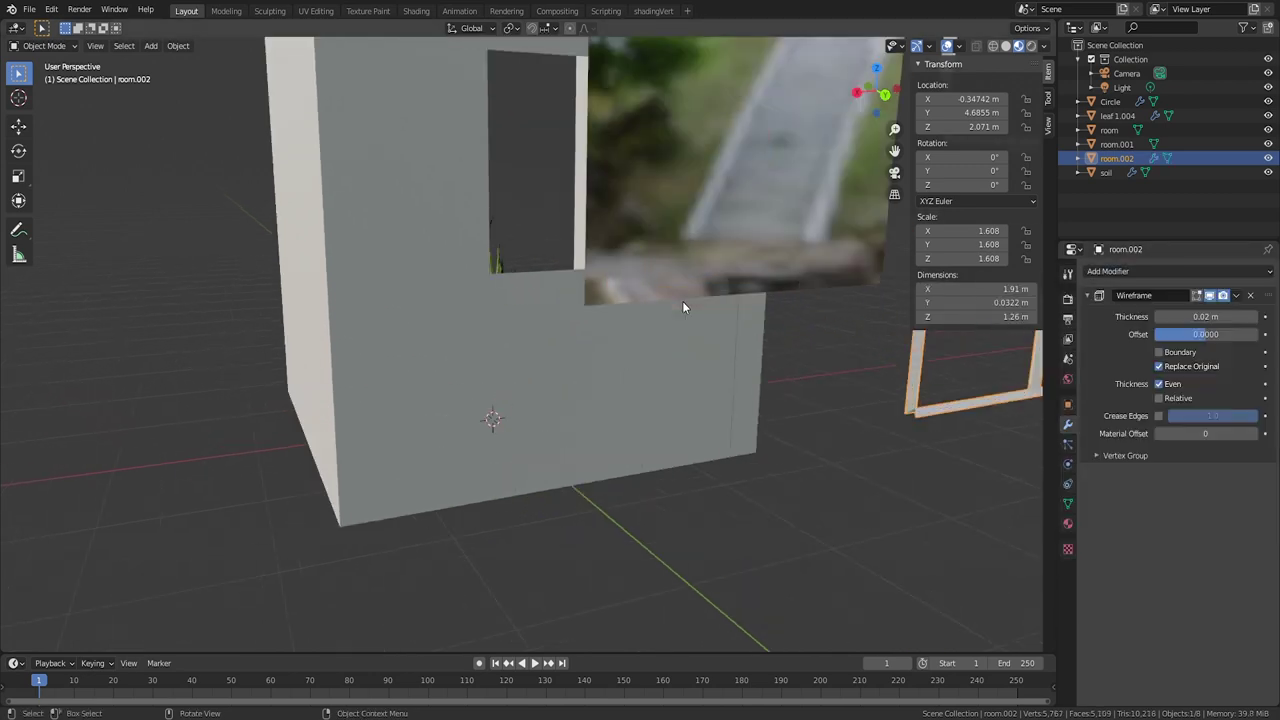
middle_click_drag(740, 280, 623, 292, "shift")
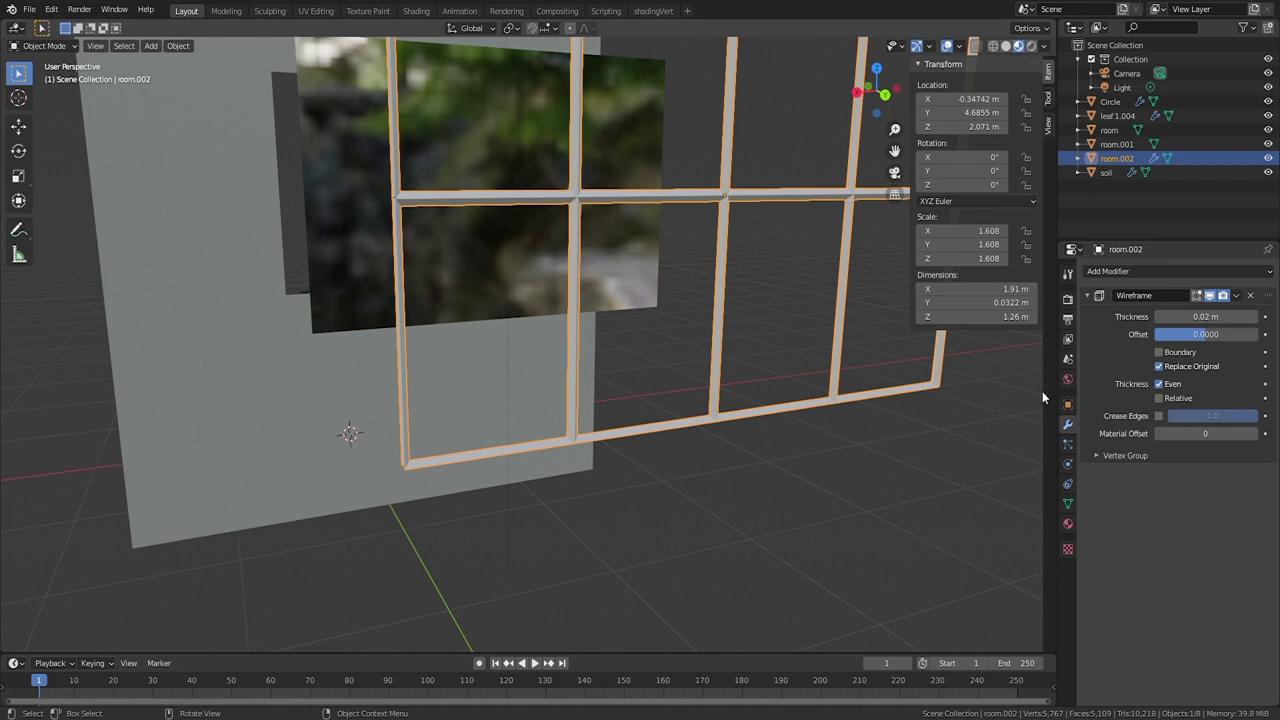
Step: Add a Subdivision Surface modifier below Wireframe on the window frame and enable Crease Edges at 1.0
left_click(1170, 271)
left_click(1027, 508)
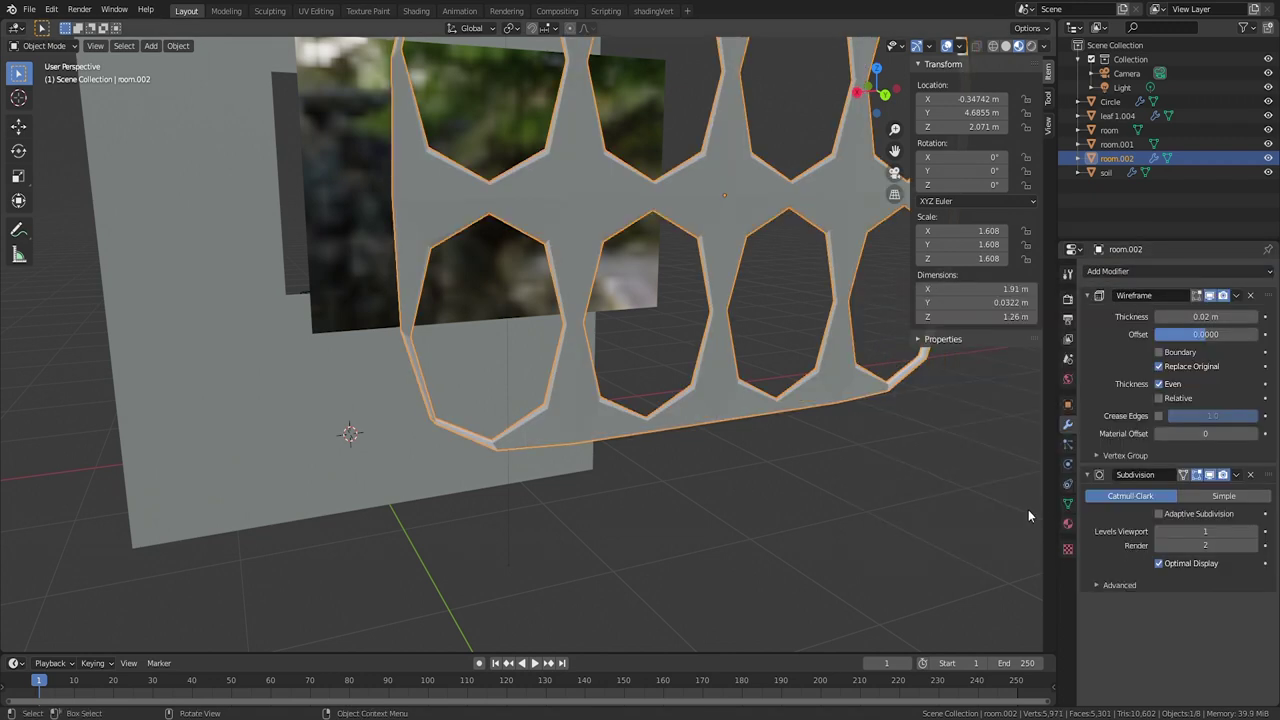
left_click_drag(1265, 478, 1262, 296)
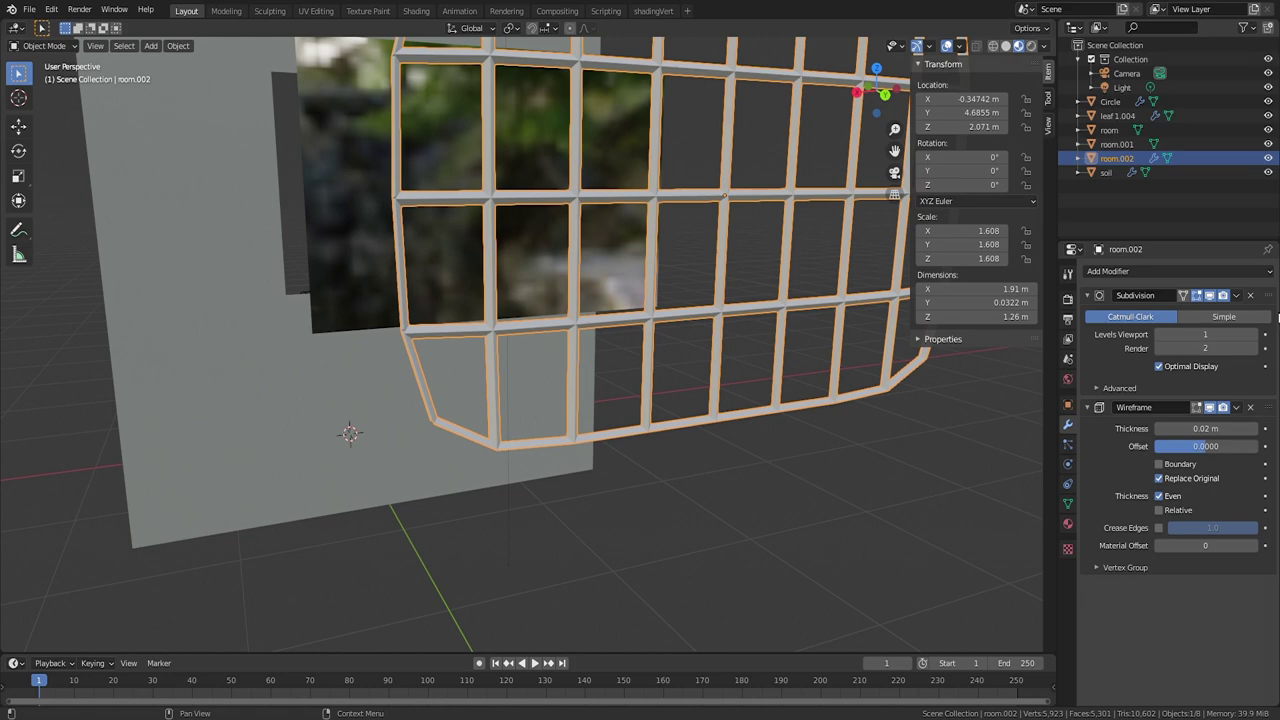
left_click_drag(1265, 296, 1262, 472)
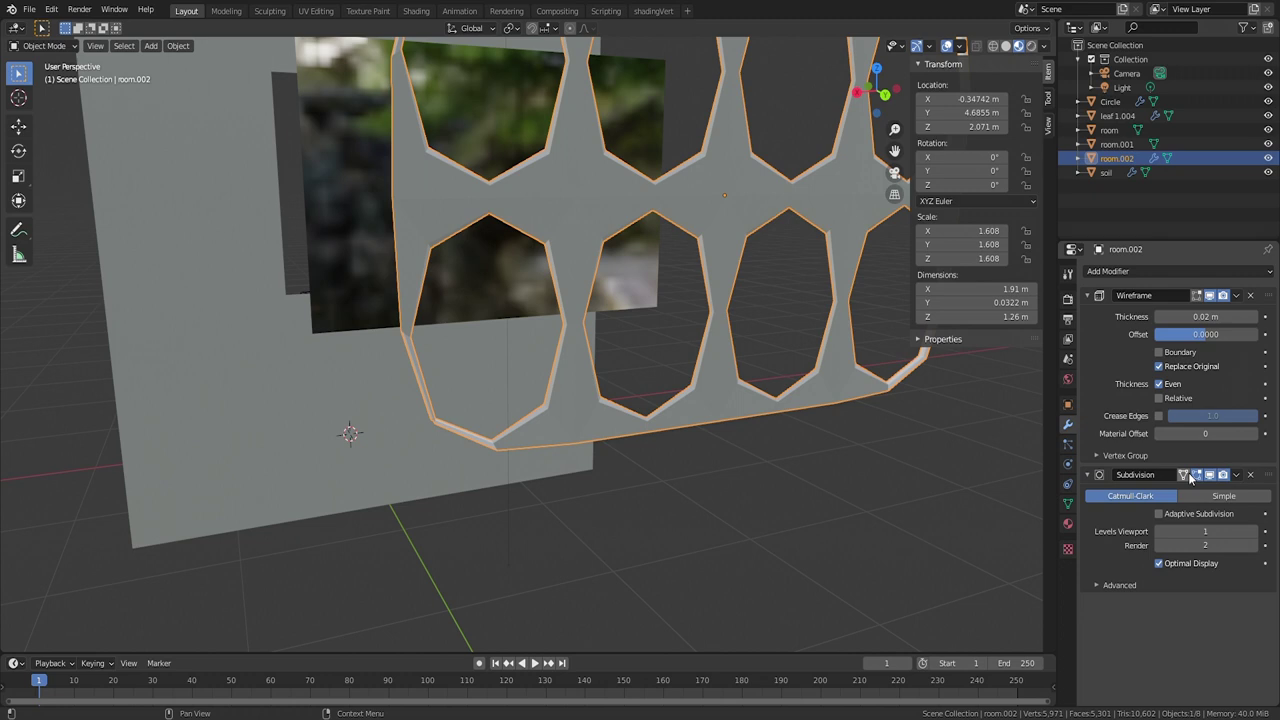
left_click(1159, 416)
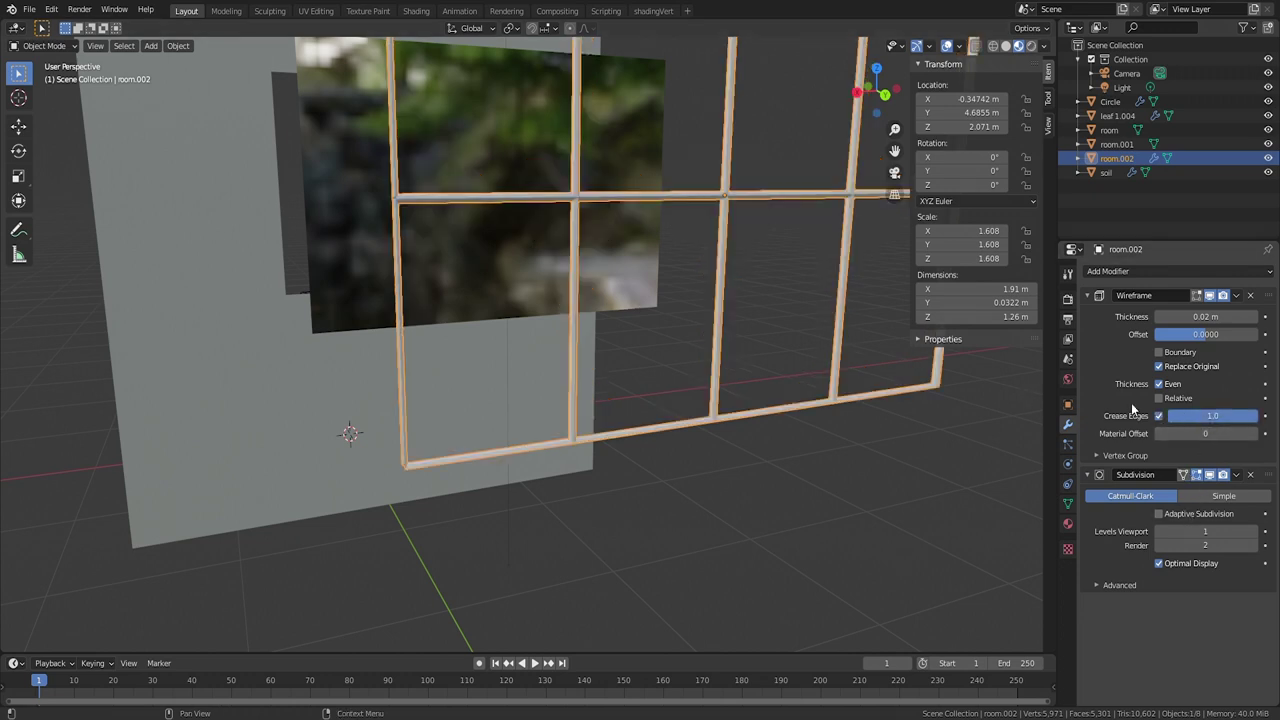
Step: Enable Adaptive Subdivision in the window frame's Subdivision Surface modifier
middle_click_drag(950, 461, 758, 315)
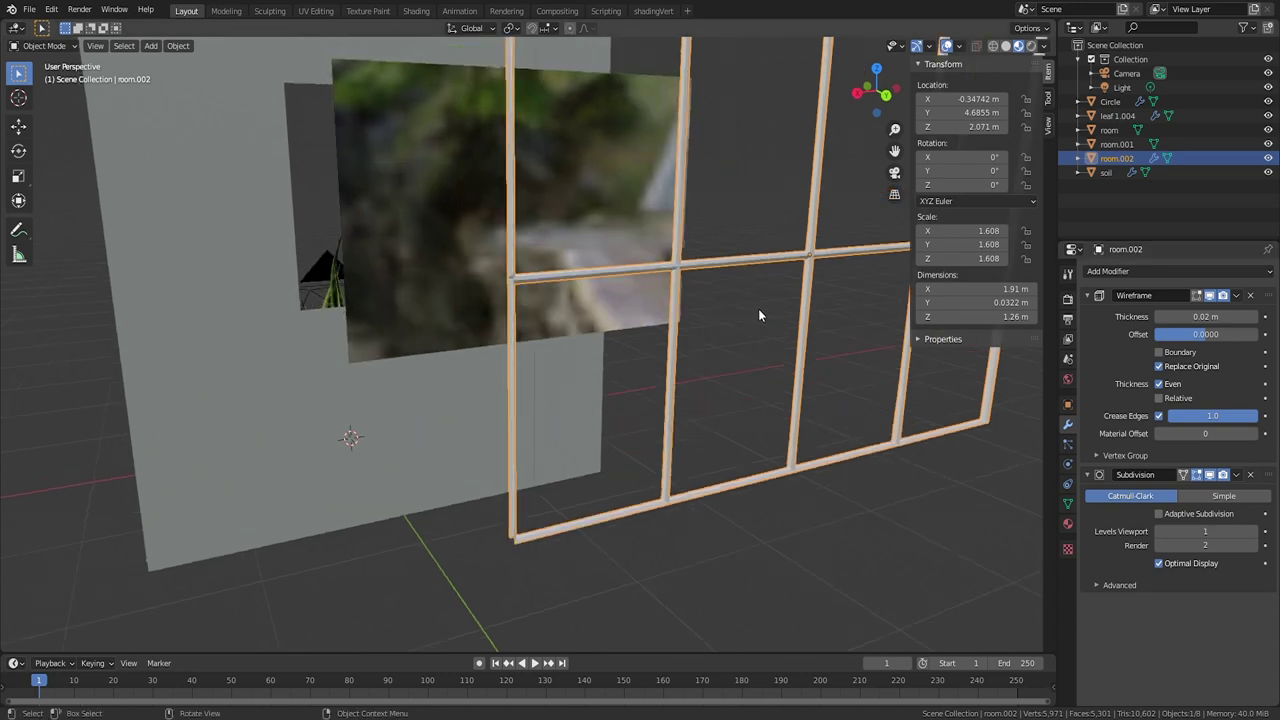
left_click(1159, 513)
right_click(672, 412)
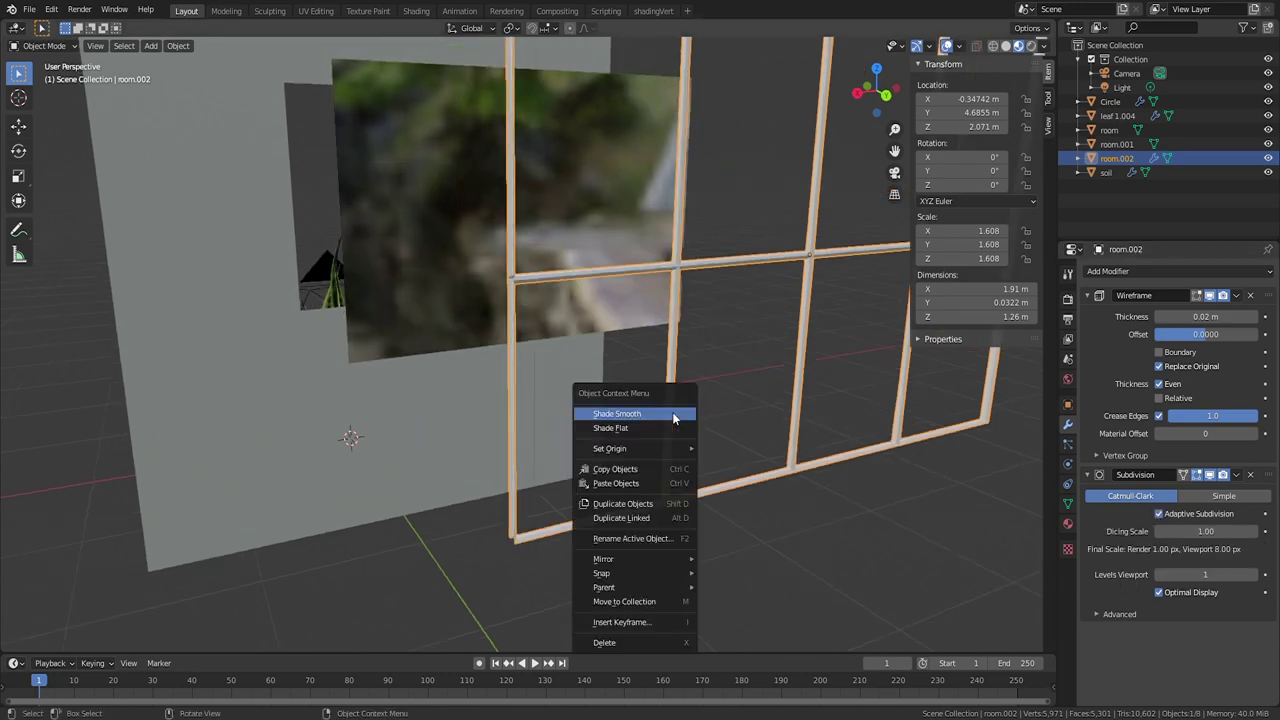
key("Escape")
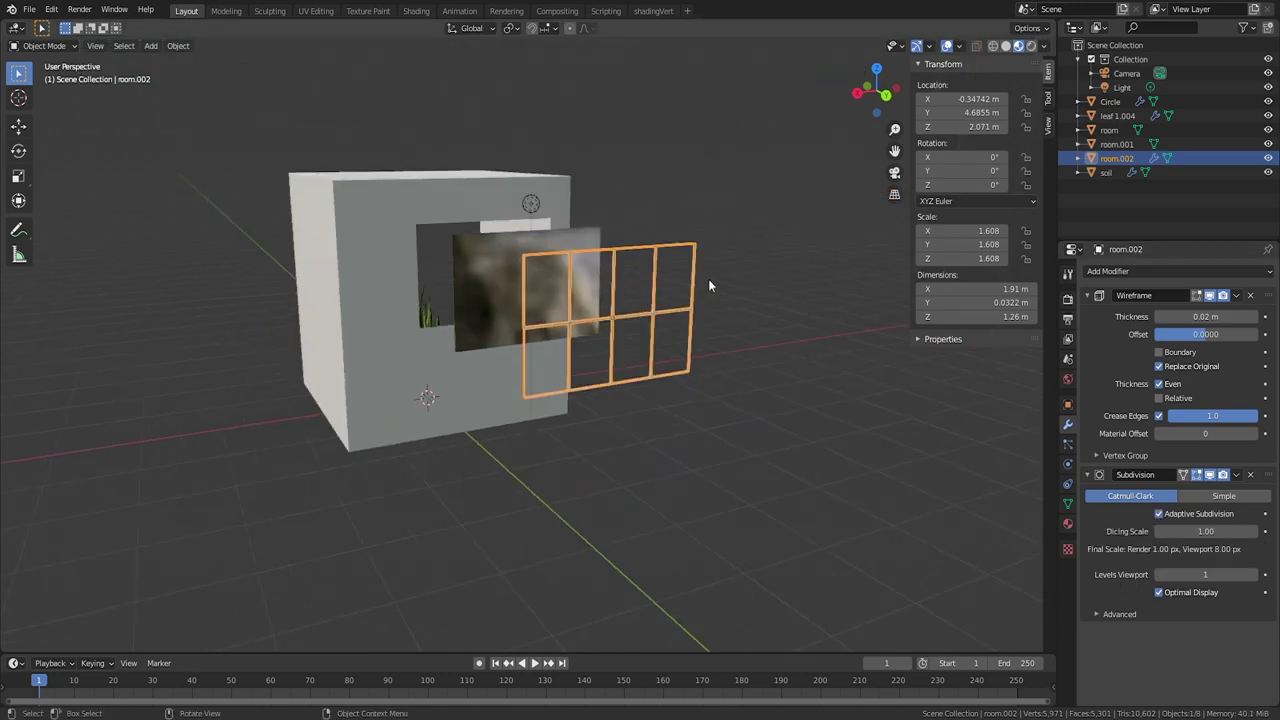
Step: Enable Boundary in the window frame's Wireframe modifier and set its thickness to 0.015 m
mouse_move(708, 286)
middle_mouse_down()
mouse_move(771, 286)
mouse_move(651, 269)
mouse_move(700, 292)
middle_mouse_up()
scroll(794, 275, "up", 2)
scroll(680, 284, "up", 2)
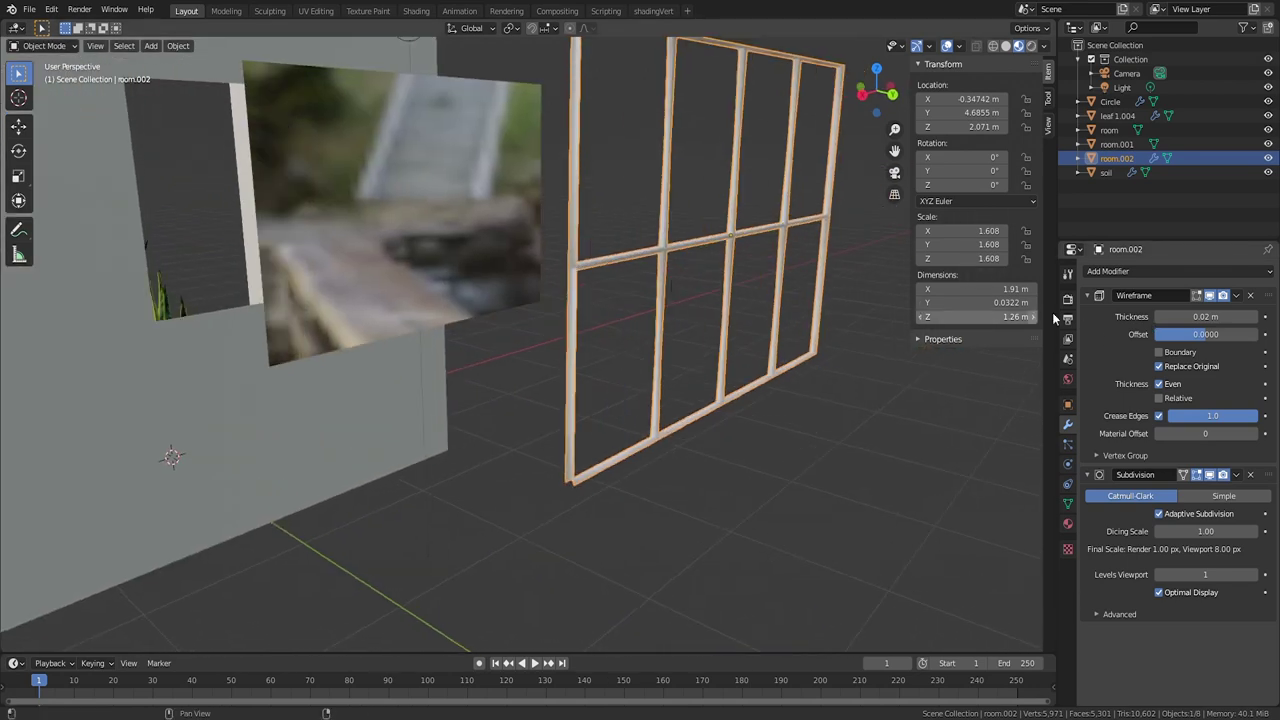
left_click(1159, 352)
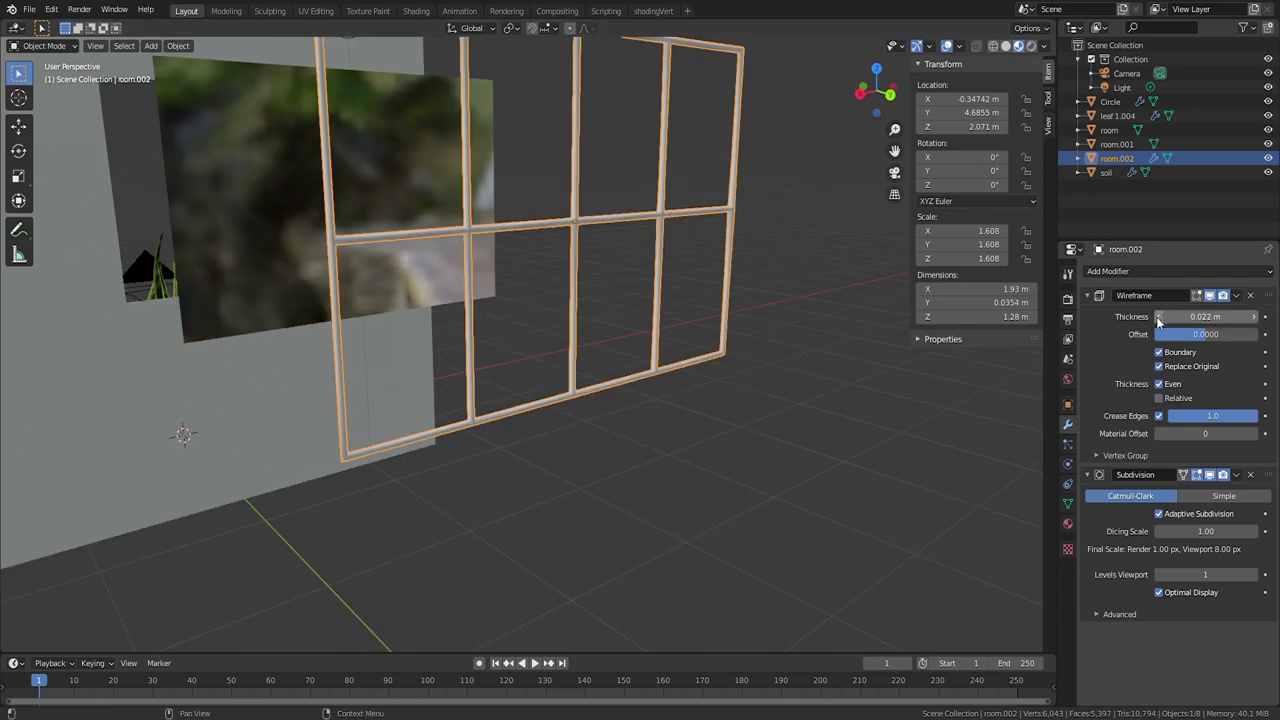
left_click_drag(1158, 318, 1151, 318)
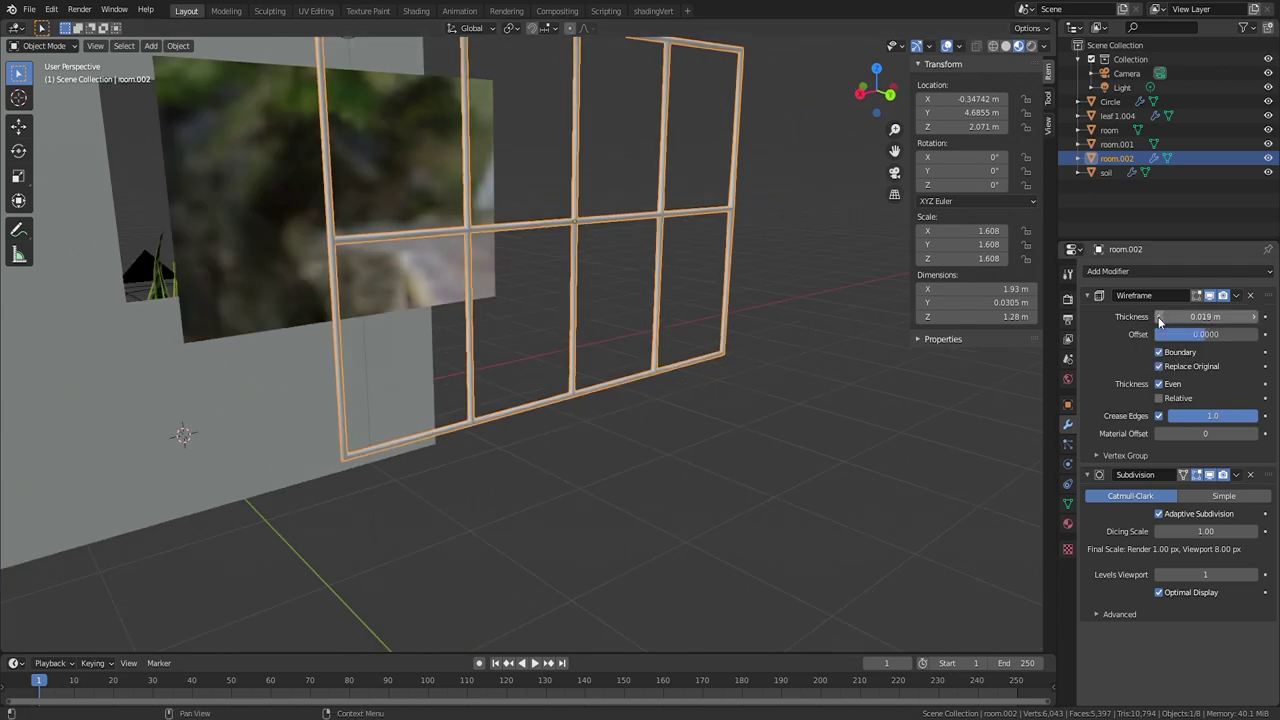
scroll(660, 357, "down", 4)
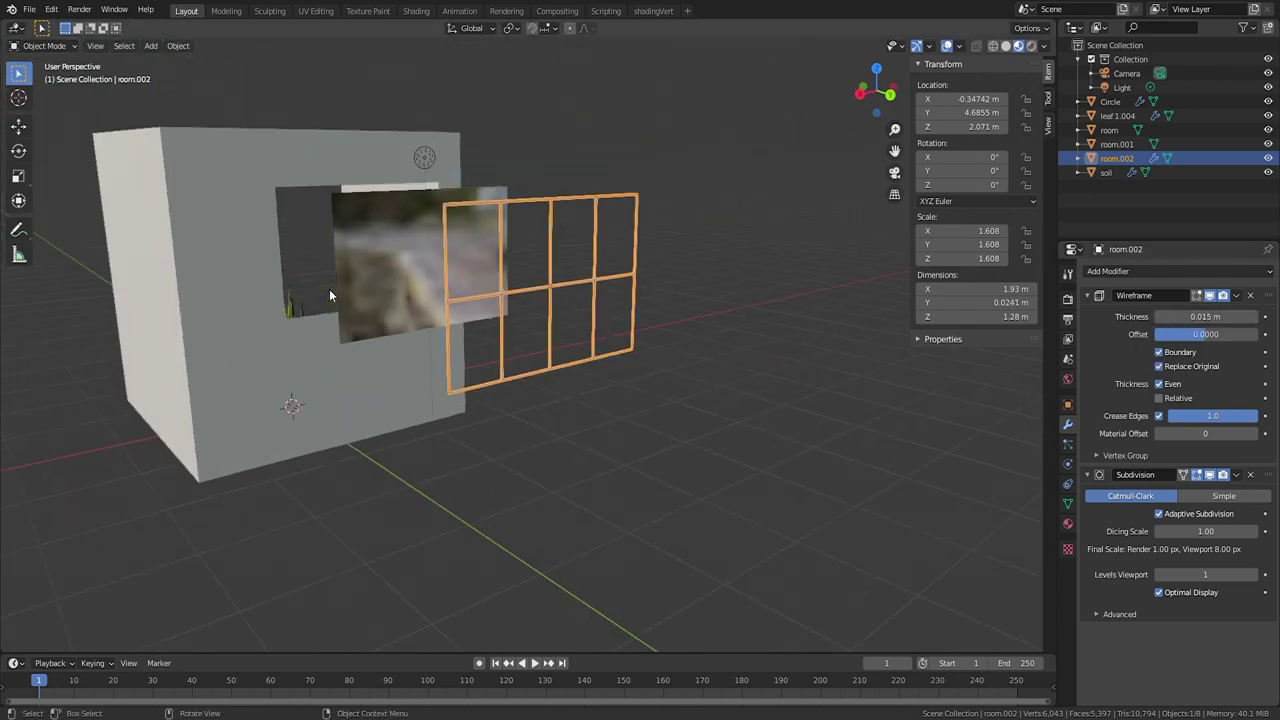
mouse_move(329, 293)
middle_mouse_down()
mouse_move(384, 307)
mouse_move(351, 304)
middle_mouse_up()
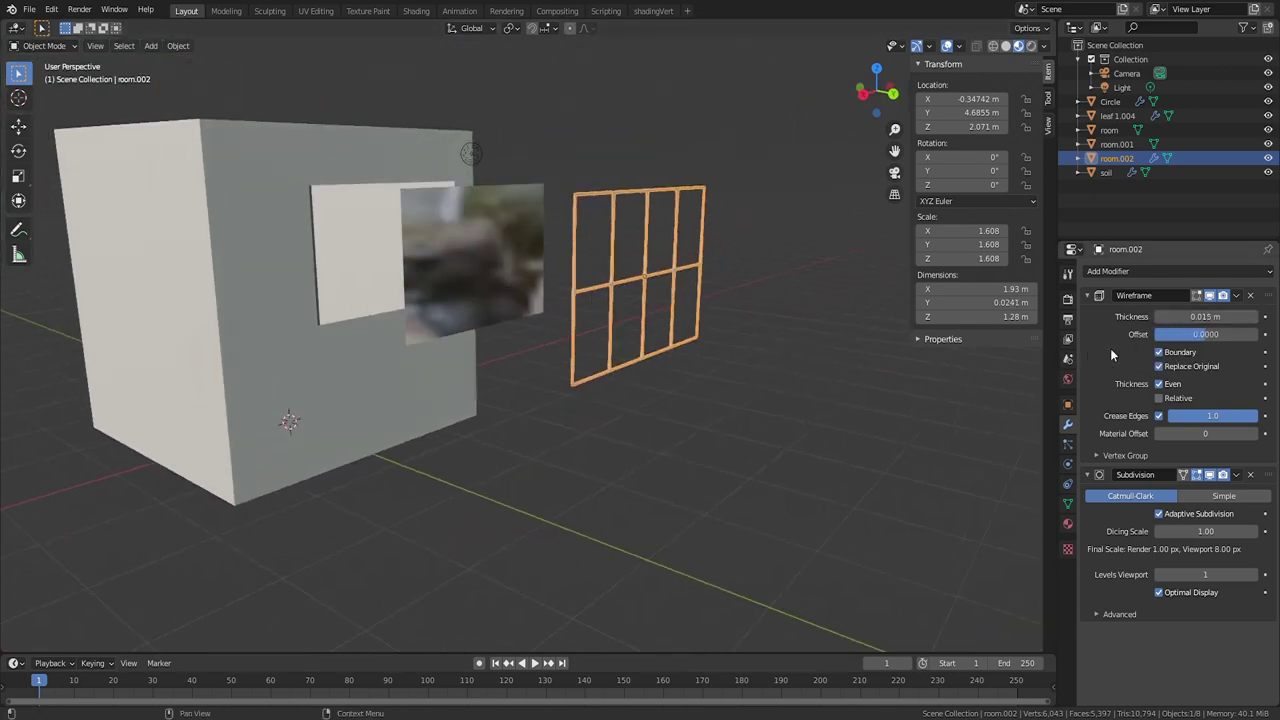
Step: Turn off Boundary in the window frame's Wireframe modifier to compare the outer bars, and turn it back on
left_click(1159, 354)
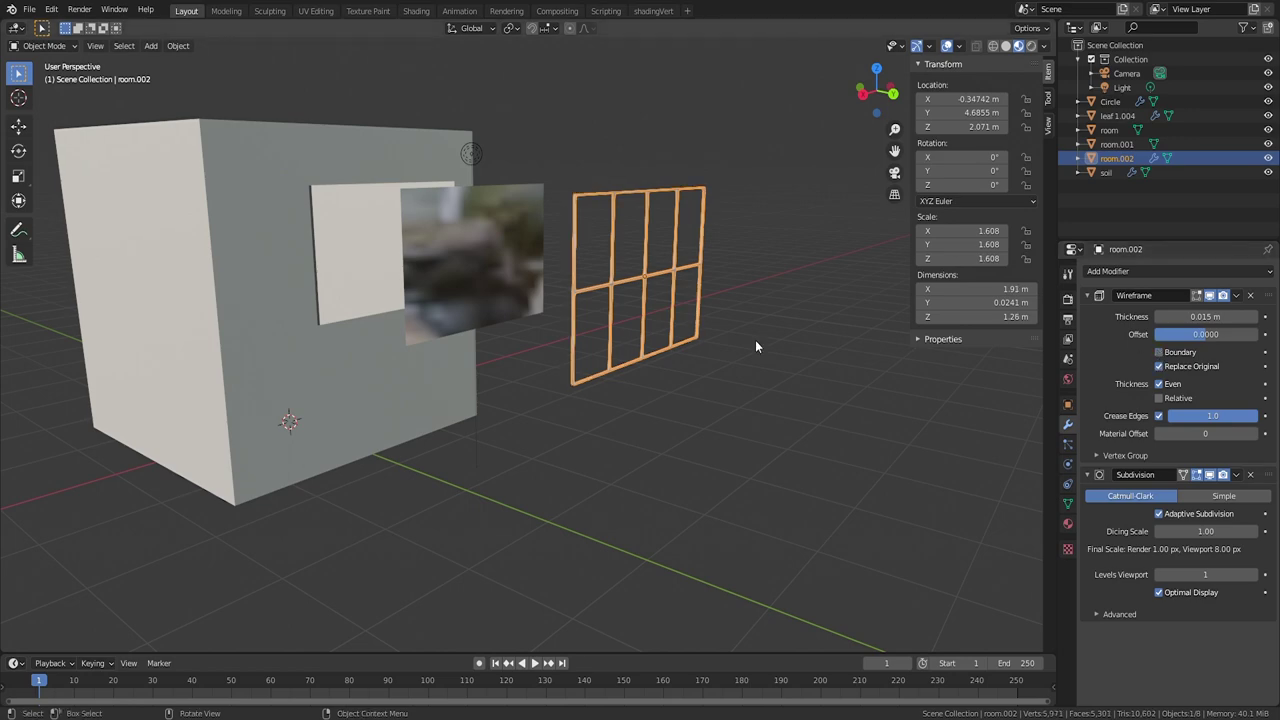
scroll(736, 338, "up", 2)
middle_click_drag(736, 338, 576, 294)
middle_click_drag(305, 224, 379, 265, "shift")
scroll(379, 265, "up", 5)
scroll(377, 266, "down", 1)
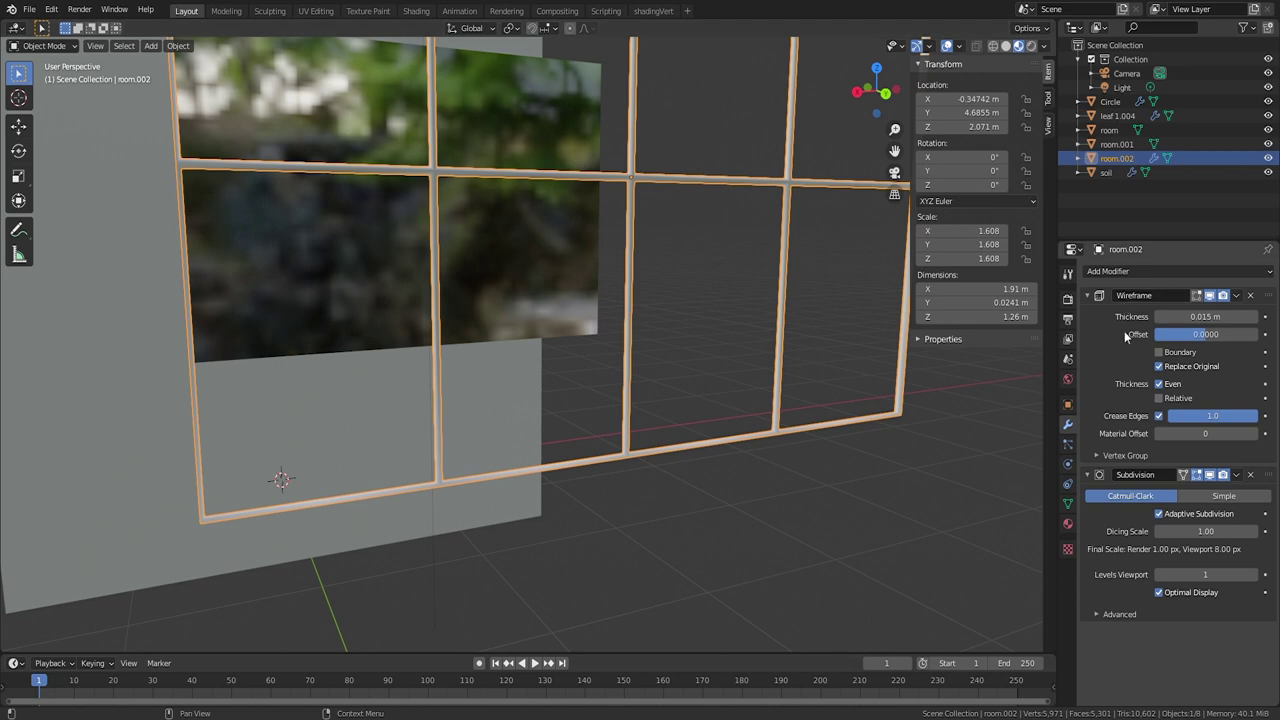
left_click(1160, 353)
scroll(570, 257, "down", 8)
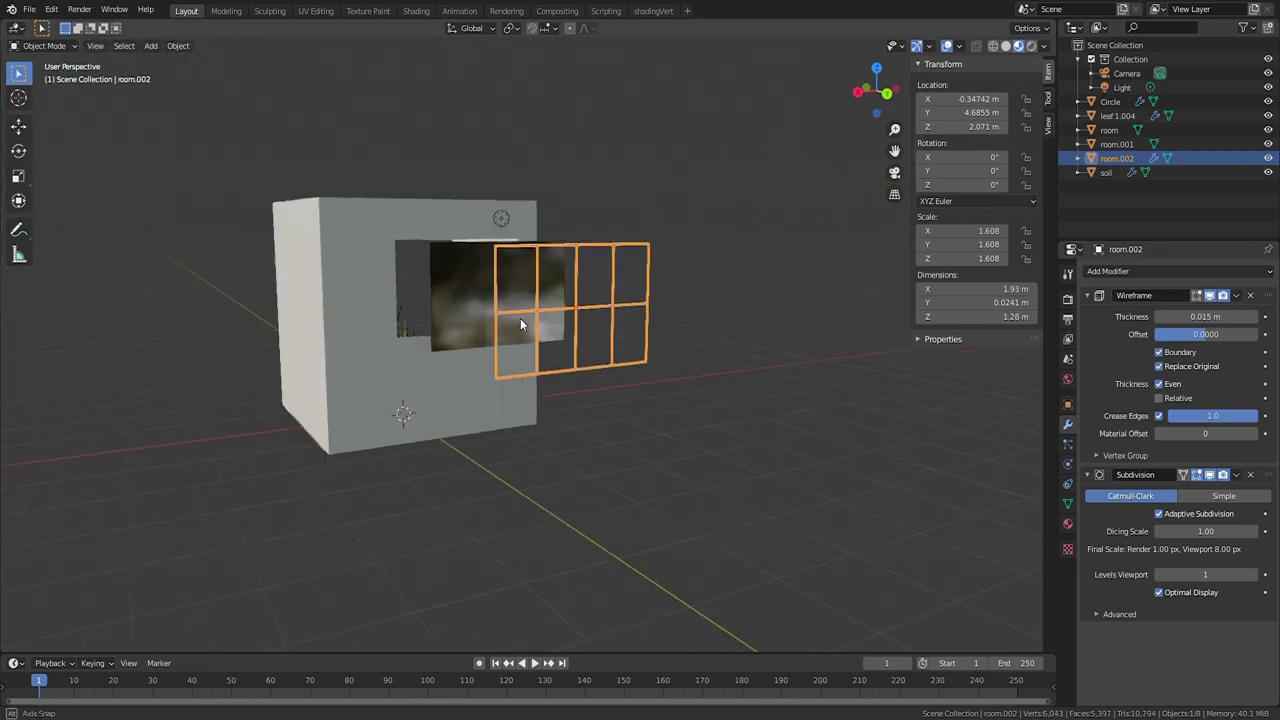
Step: Duplicate the glass pane about 3.24 m outward along Y and remove the glass material from the copy
middle_click_drag(520, 318, 561, 361)
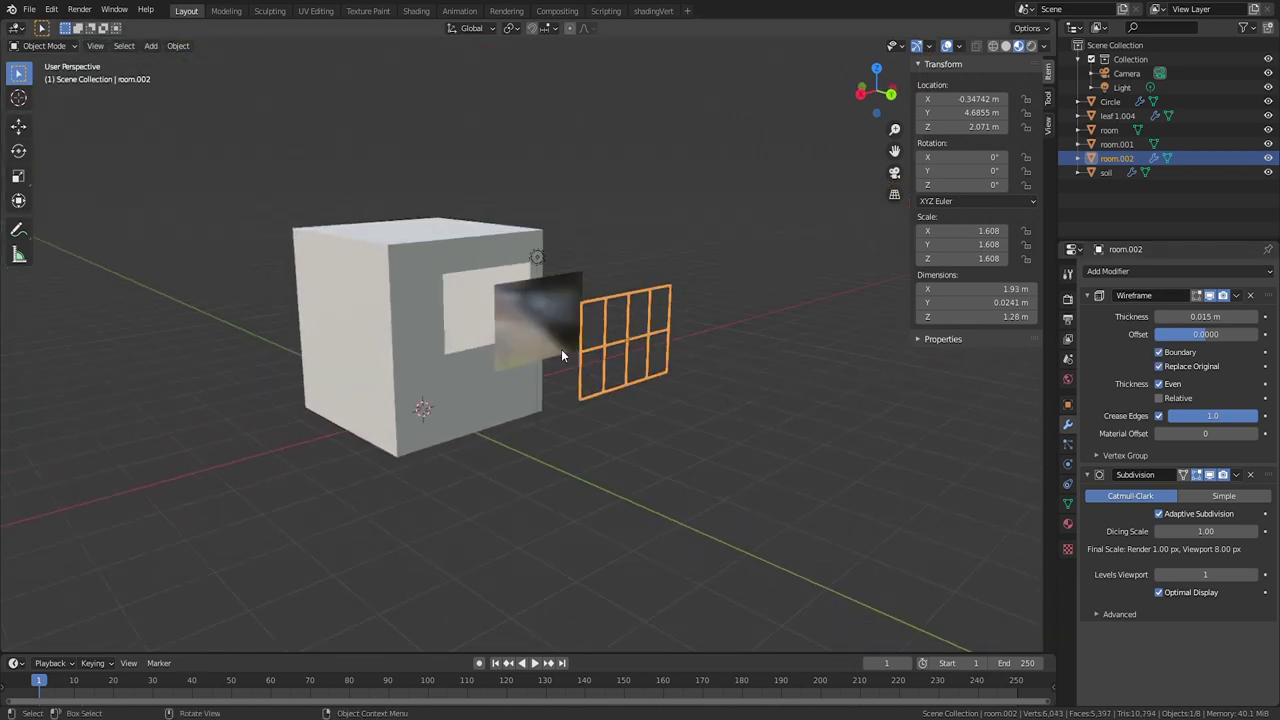
left_click(517, 342)
key("shift+d")
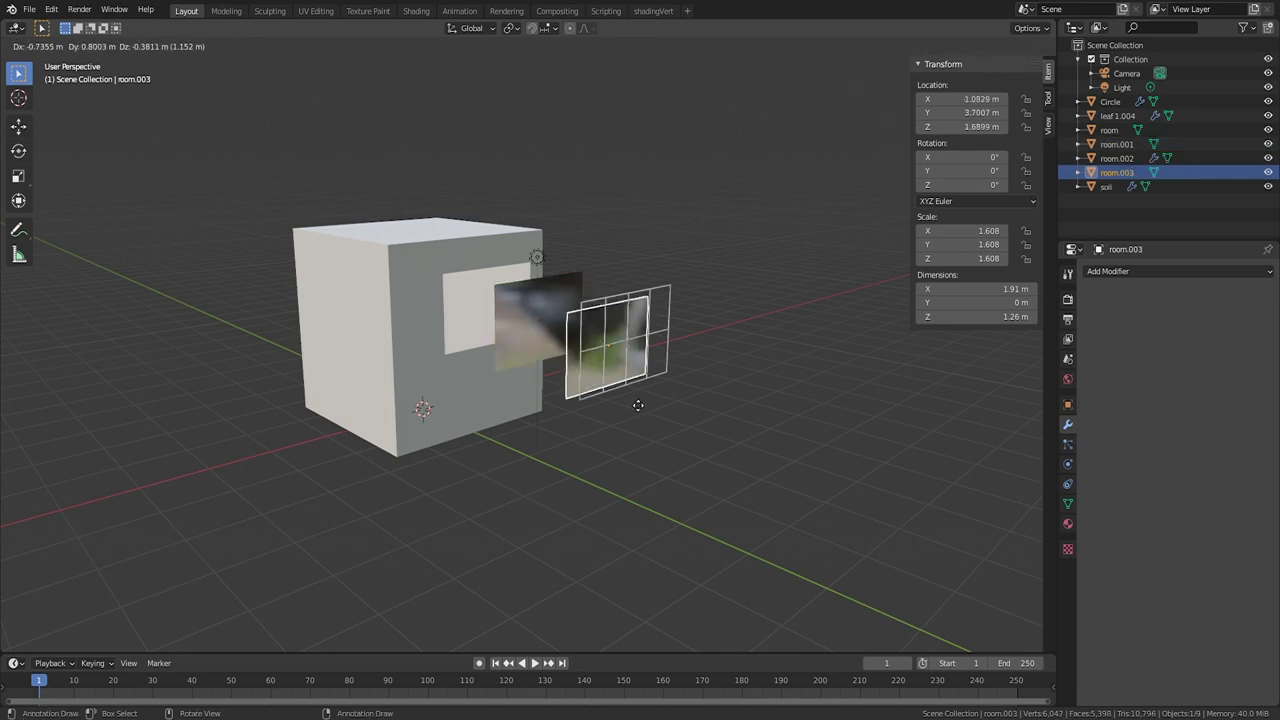
key("y")
left_click(728, 420)
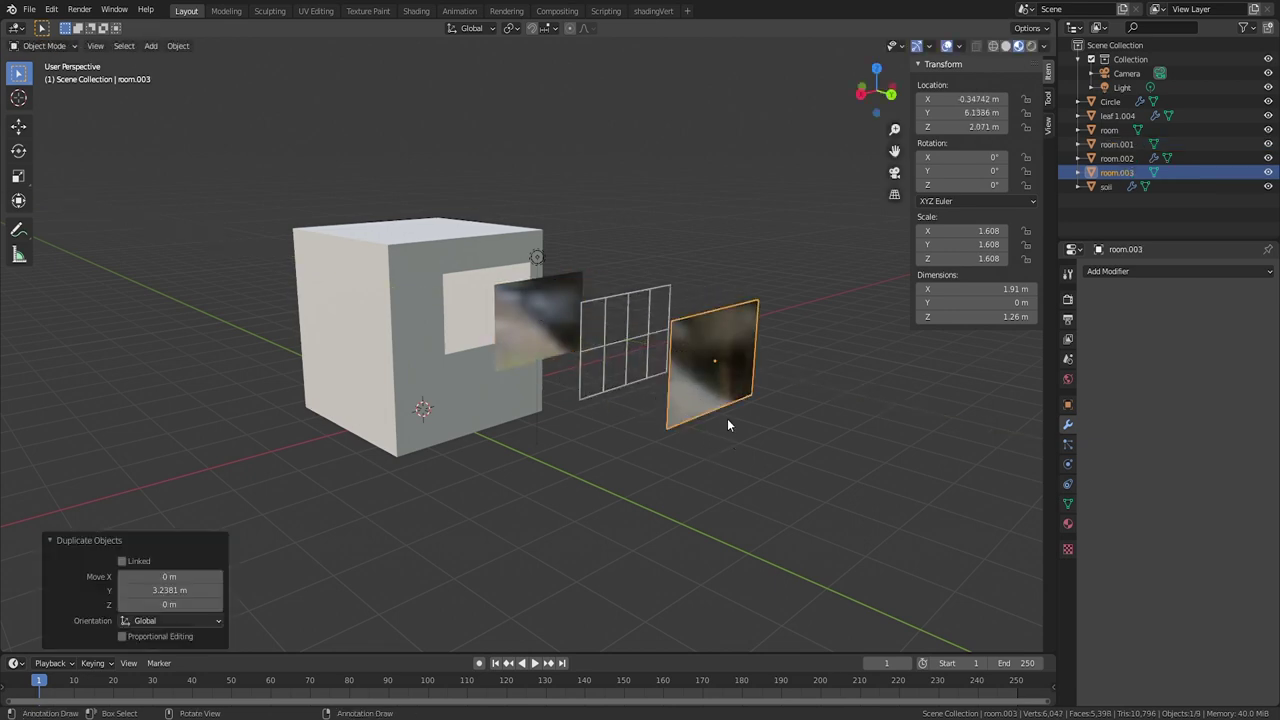
left_click(1067, 523)
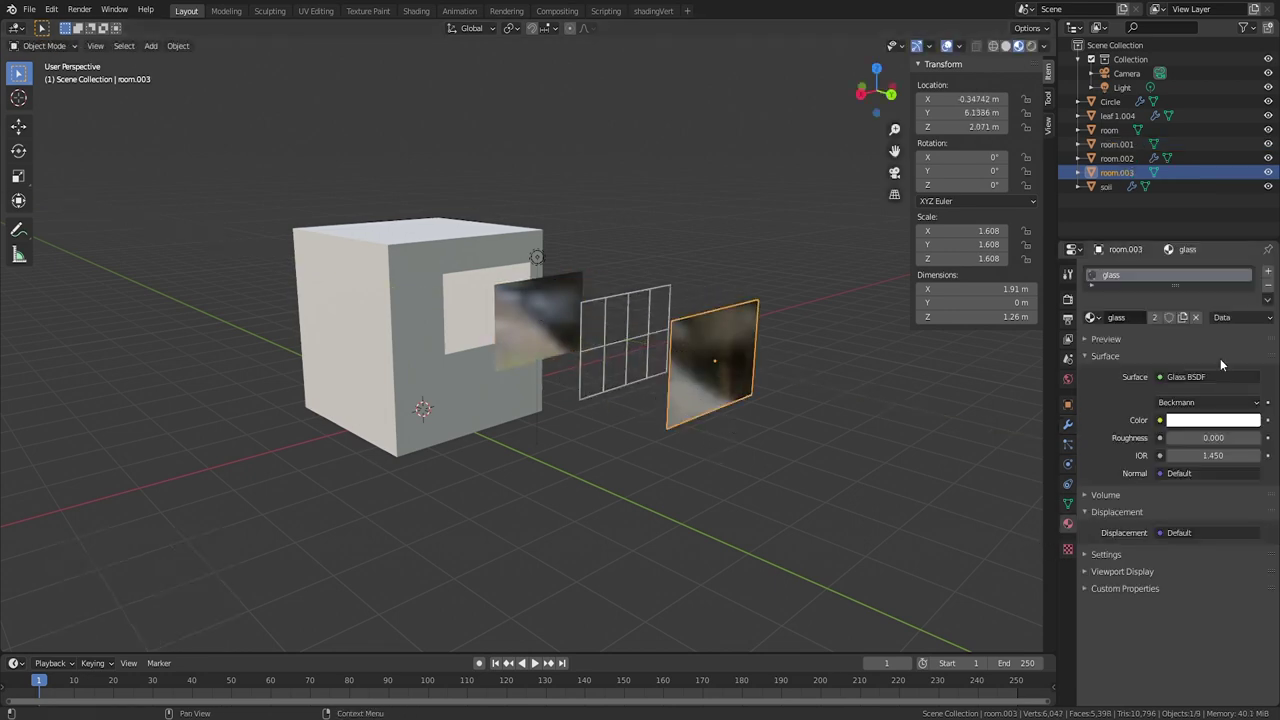
left_click(1268, 285)
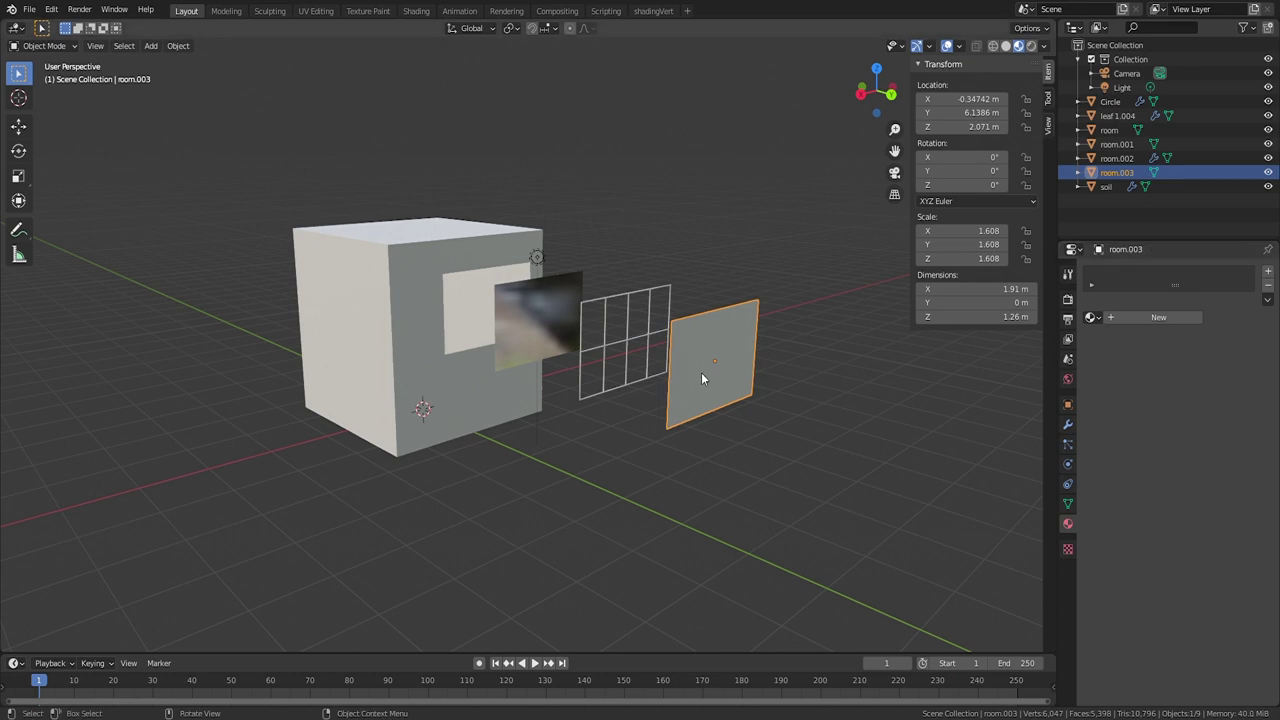
Step: Apply the scale of the duplicated pane
middle_click_drag(701, 372, 654, 373)
key("ctrl+a")
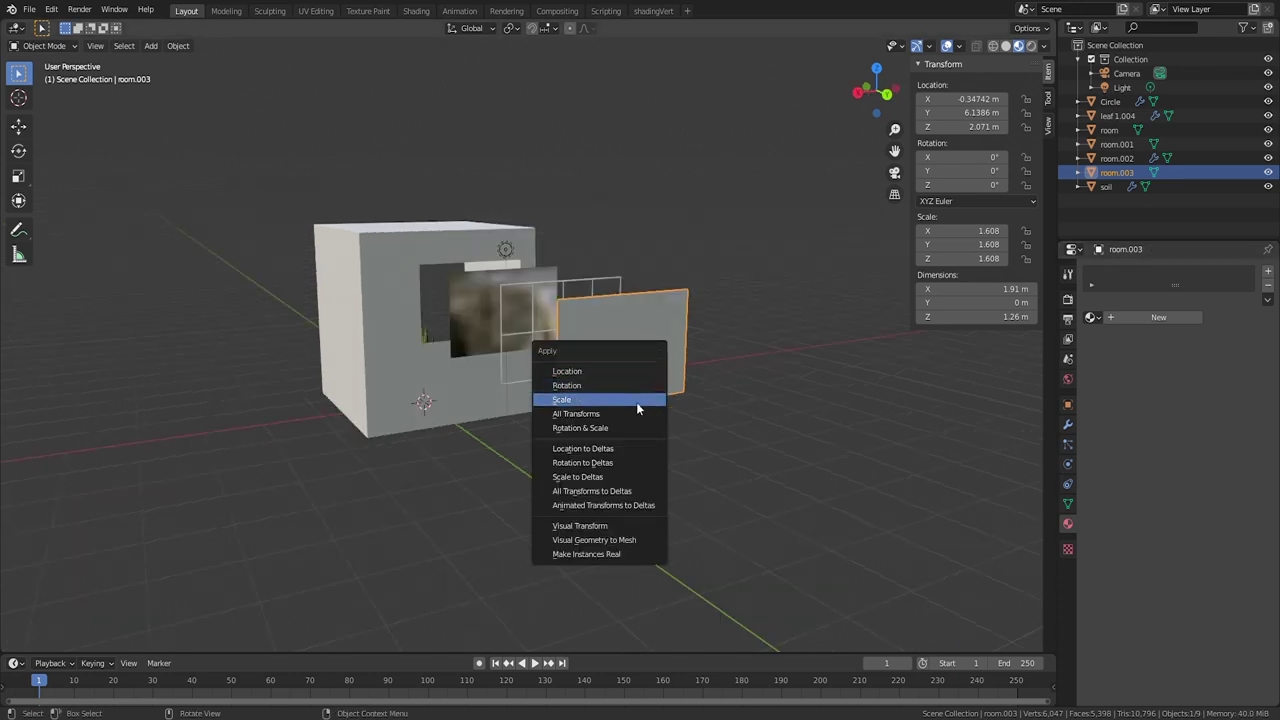
left_click(636, 399)
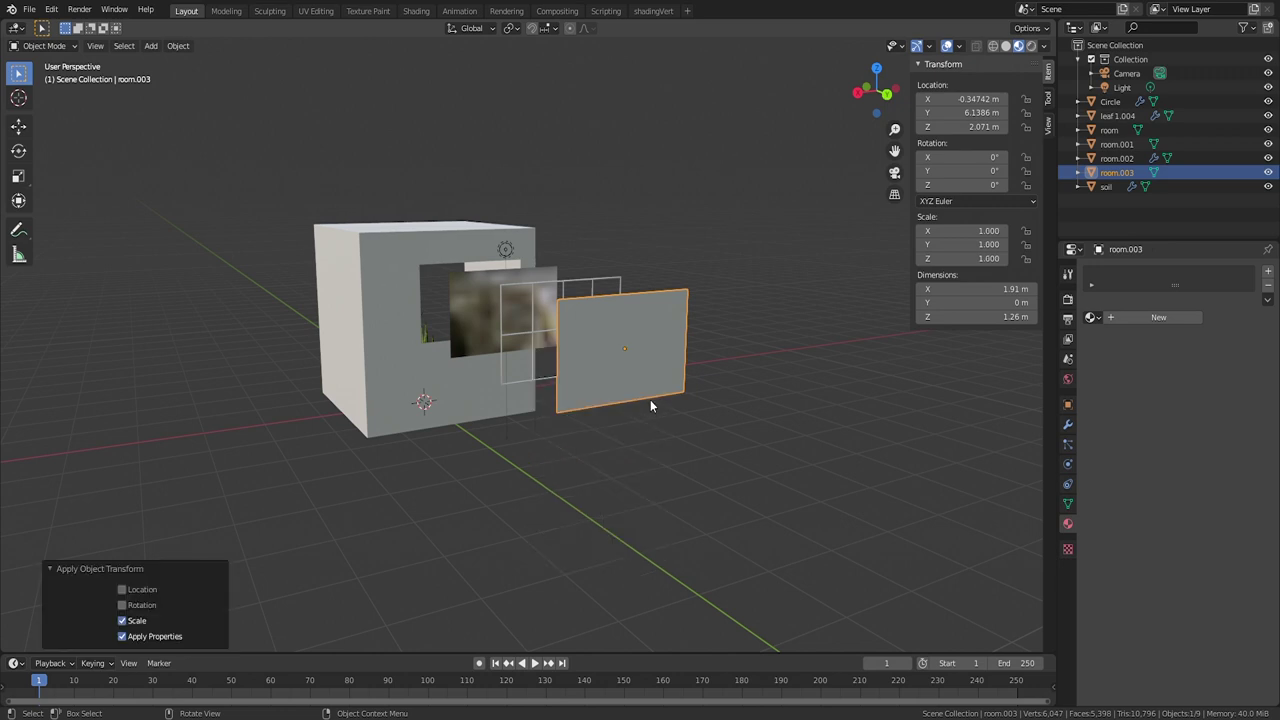
Step: Extrude the duplicated pane's face in place and scale it up to about 1.19 to form a border around it
key("Tab")
key("Tab")
key("Tab")
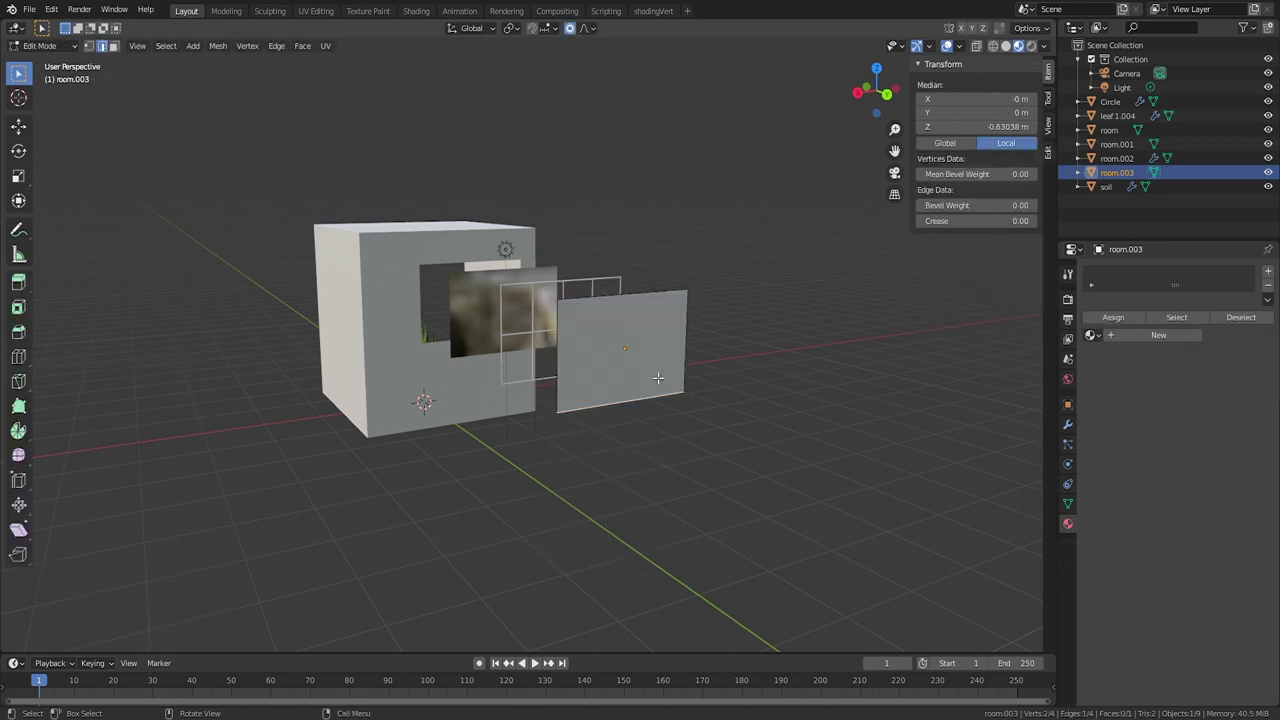
key("3")
left_click(646, 381)
middle_click_drag(708, 389, 697, 397)
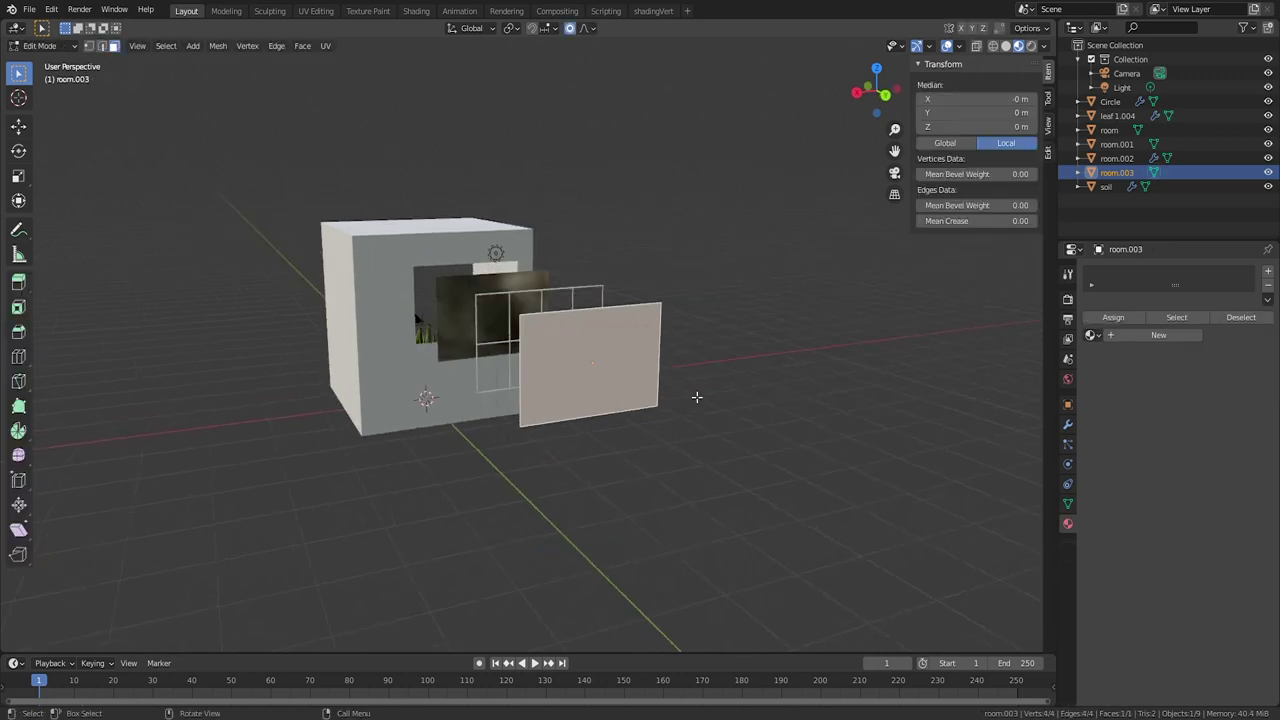
key("e")
right_click(699, 398)
key("s")
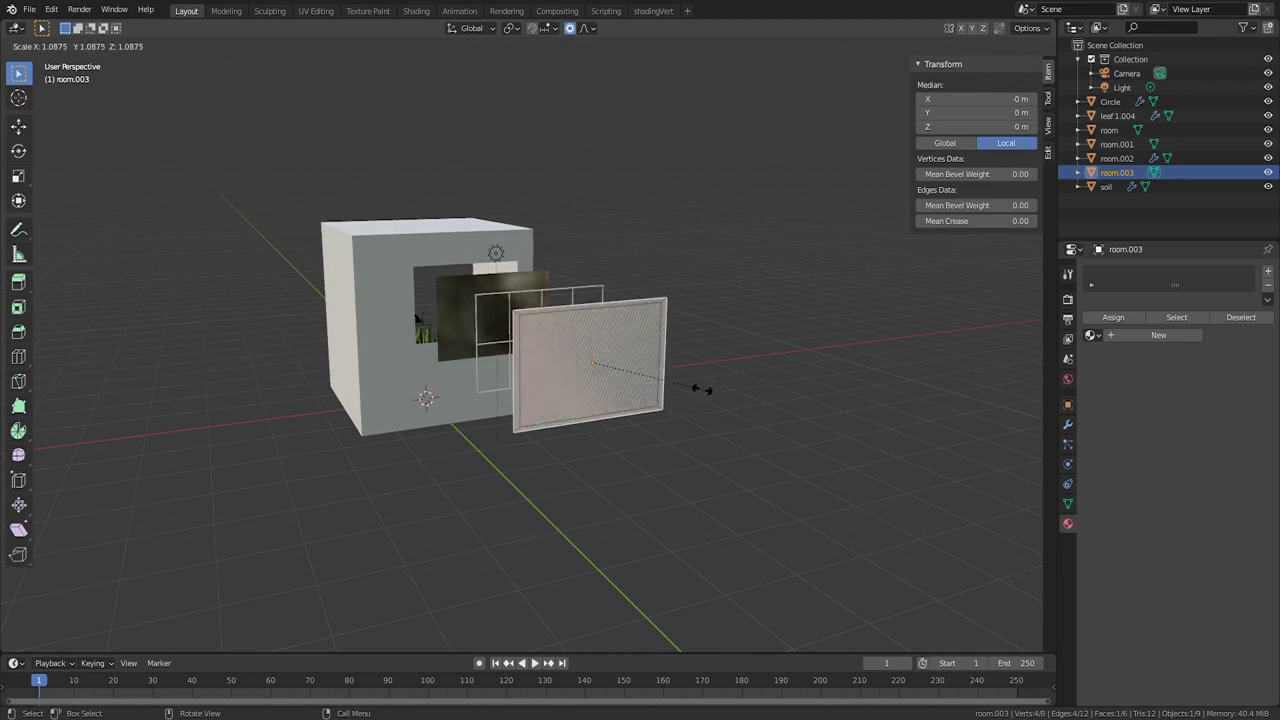
left_click(713, 384)
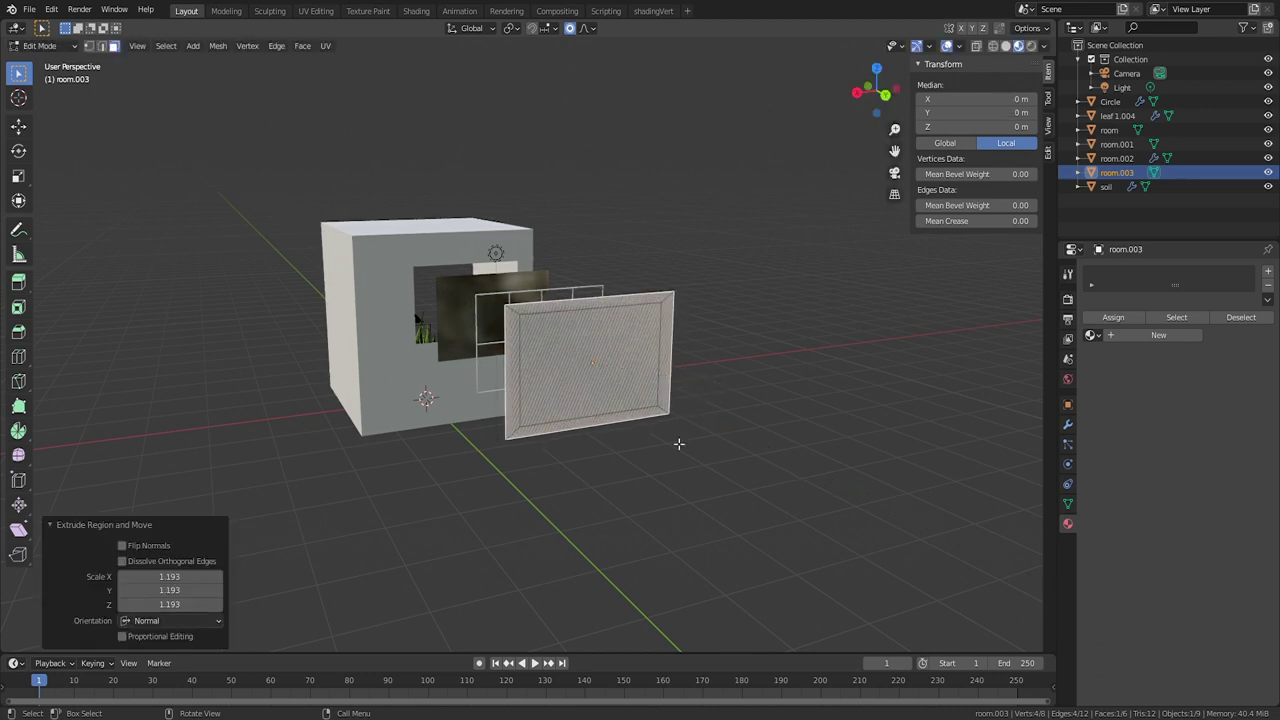
Step: Delete the enlarged face and the inner face of the duplicated pane, leaving only the border faces
key("x")
left_click(606, 427)
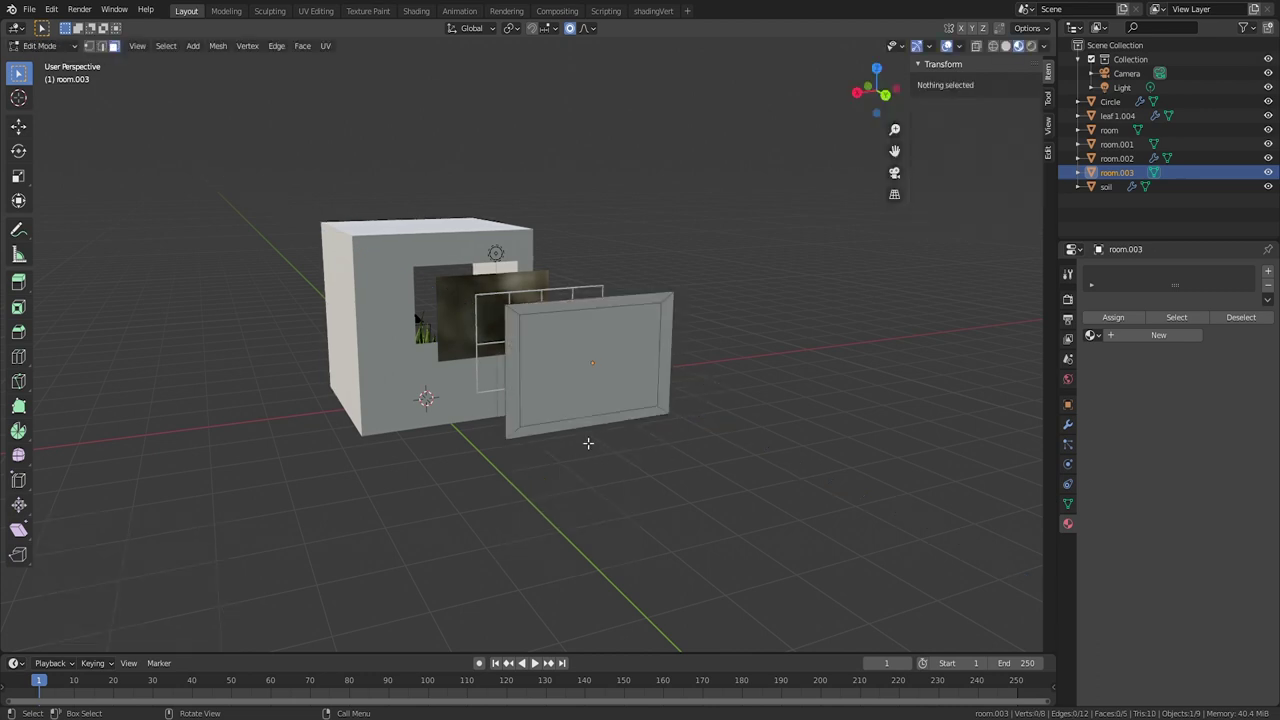
left_click(575, 375)
key("x")
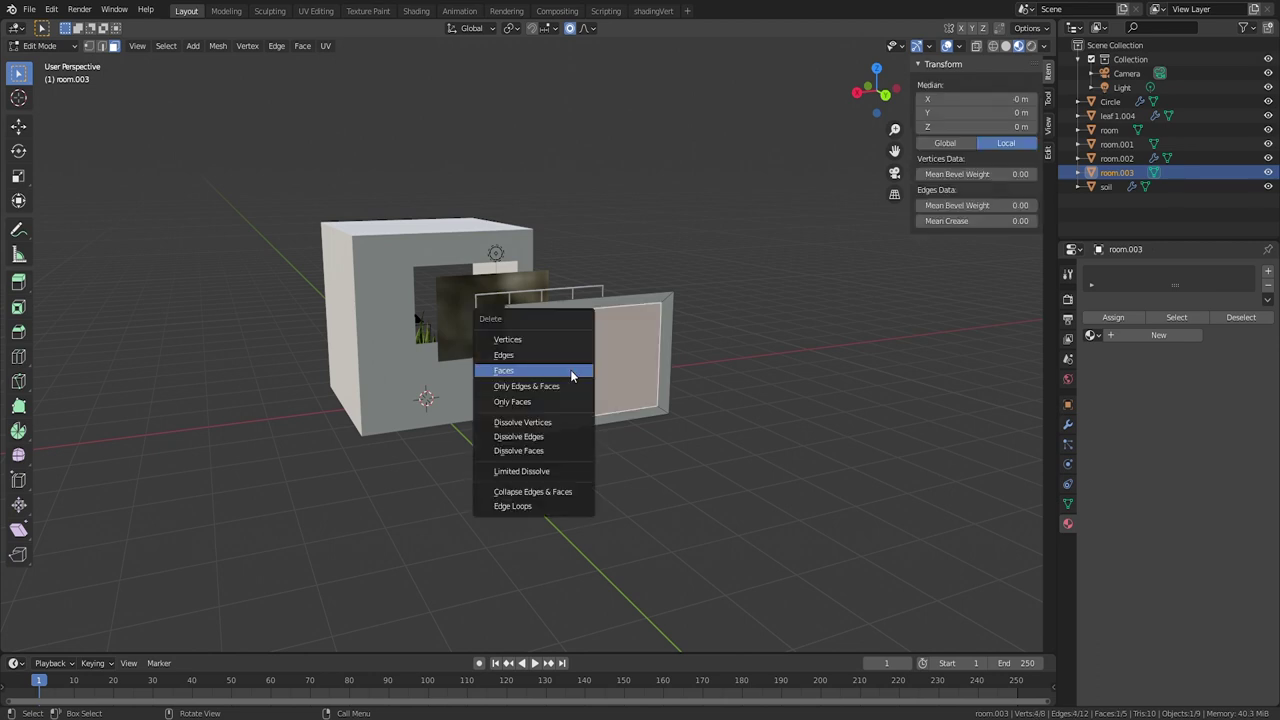
left_click(571, 375)
Step: Extrude all four border faces outward by about 0.136 m to give the outer frame its depth
left_click(555, 437)
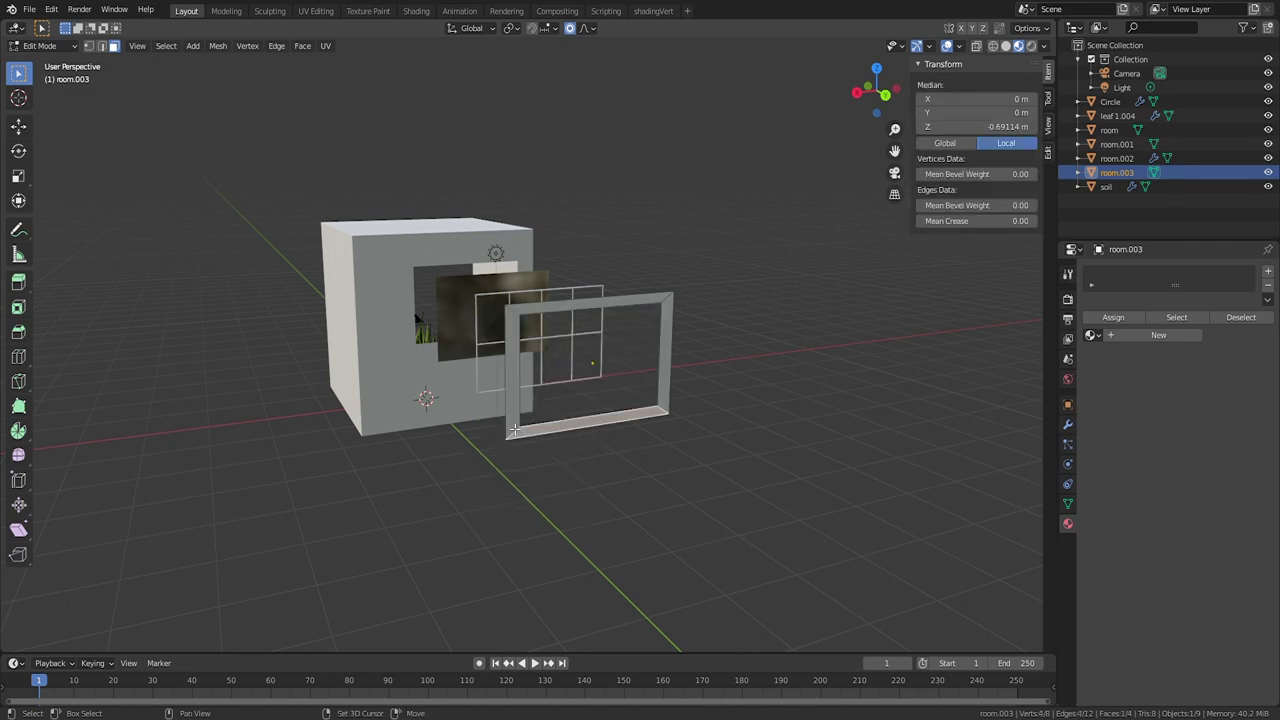
left_click(515, 430, "shift")
left_click(559, 313, "shift")
left_click(660, 362, "shift")
middle_click_drag(603, 455, 645, 460)
key("e")
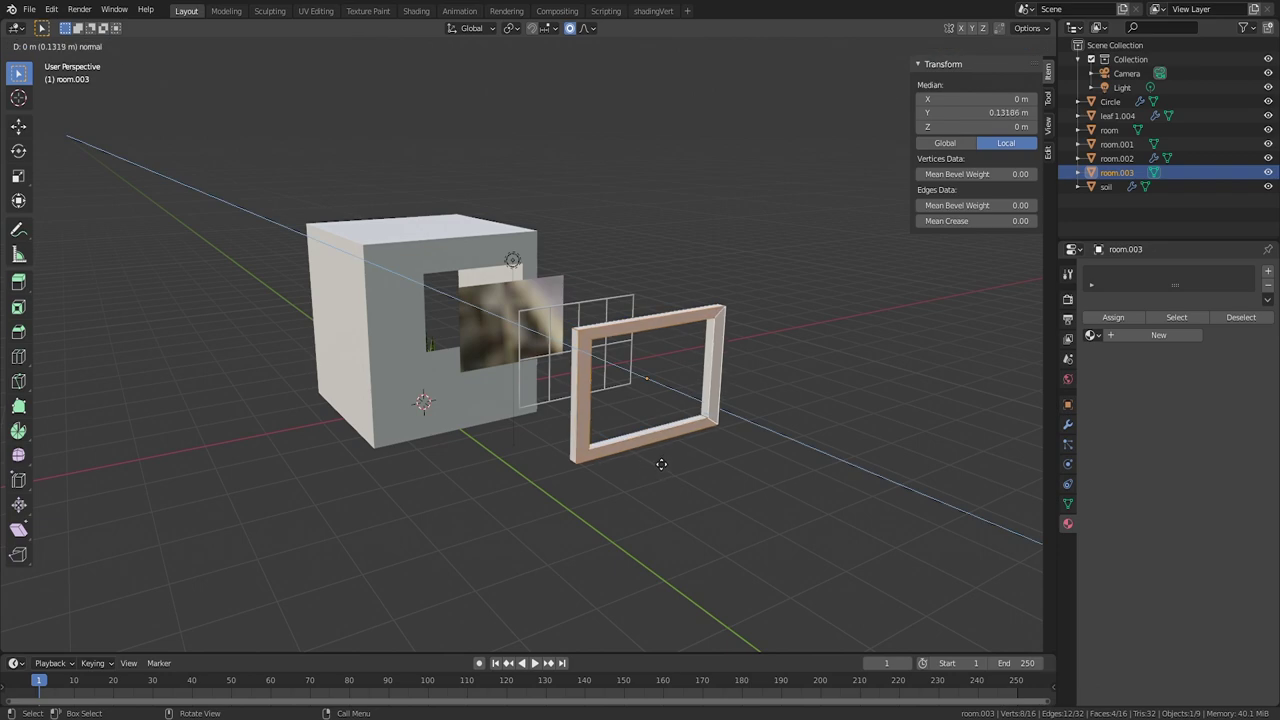
left_click(661, 464)
key("Tab")
Step: Add a Bevel modifier to the outer frame and set its amount to 0.05 m
scroll(984, 408, "up", 4)
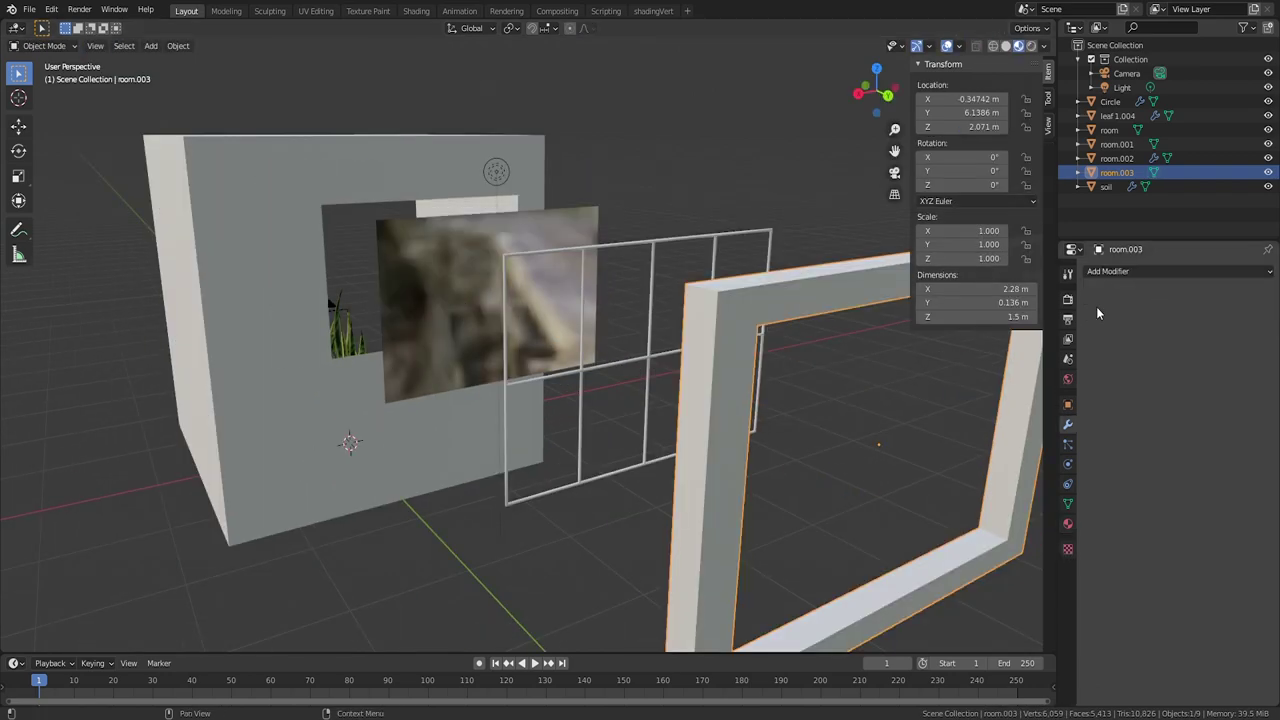
left_click(1067, 424)
left_click(1110, 271)
left_click(1000, 316)
middle_click_drag(868, 420, 788, 402, "shift")
left_click(1205, 350)
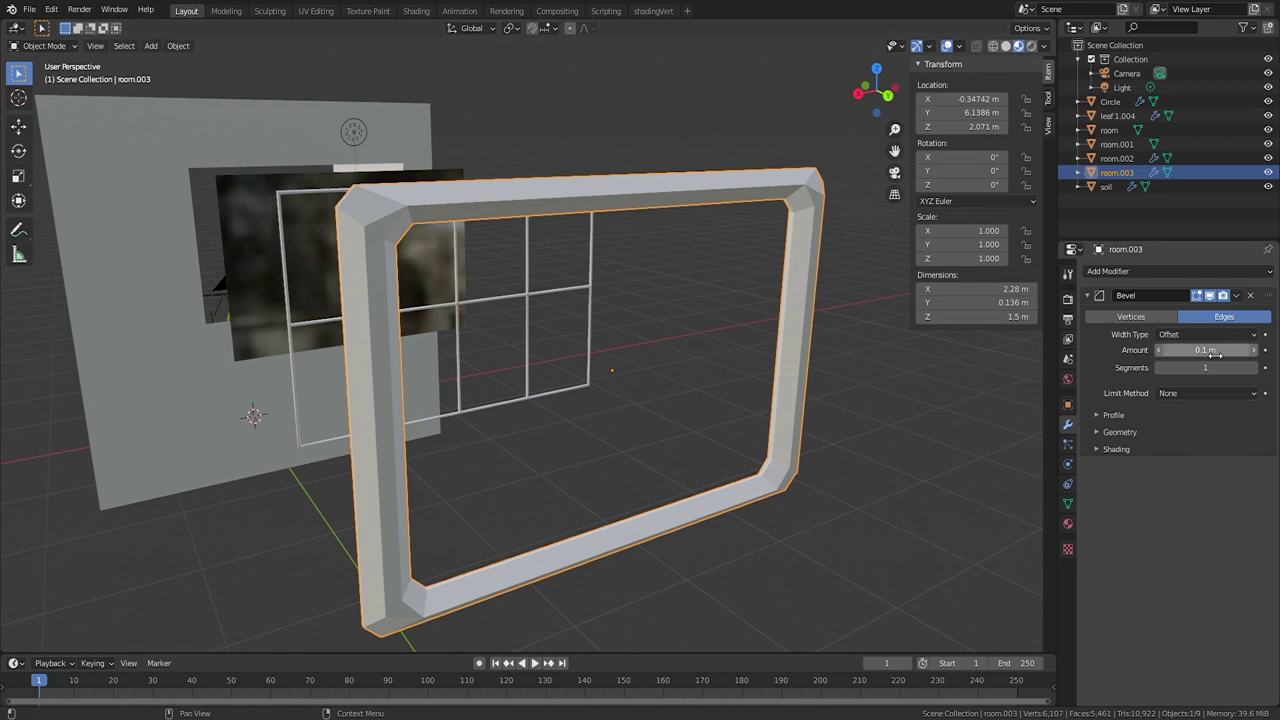
type("0.05")
key("Return")
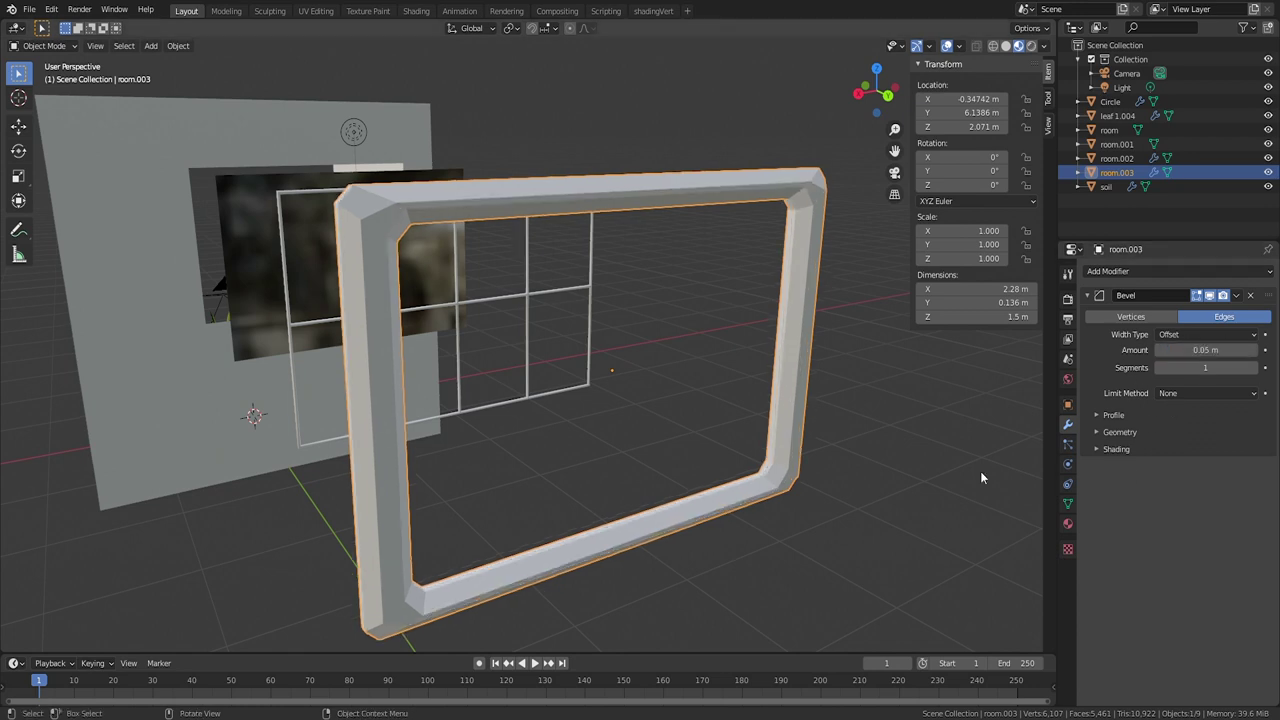
Step: Reduce the outer frame's Bevel amount to 0.005 m and increase its segments to 2
left_click(1158, 349)
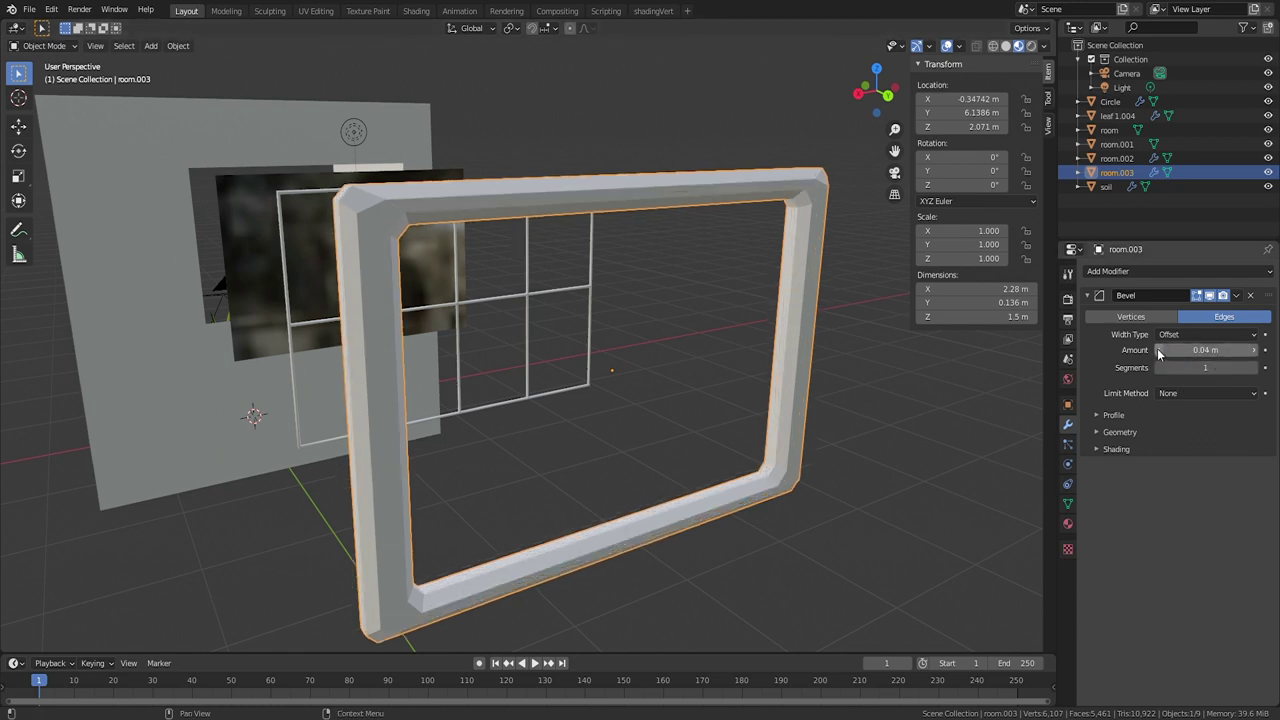
left_click(1158, 349)
left_click(1158, 349)
left_click(1158, 350)
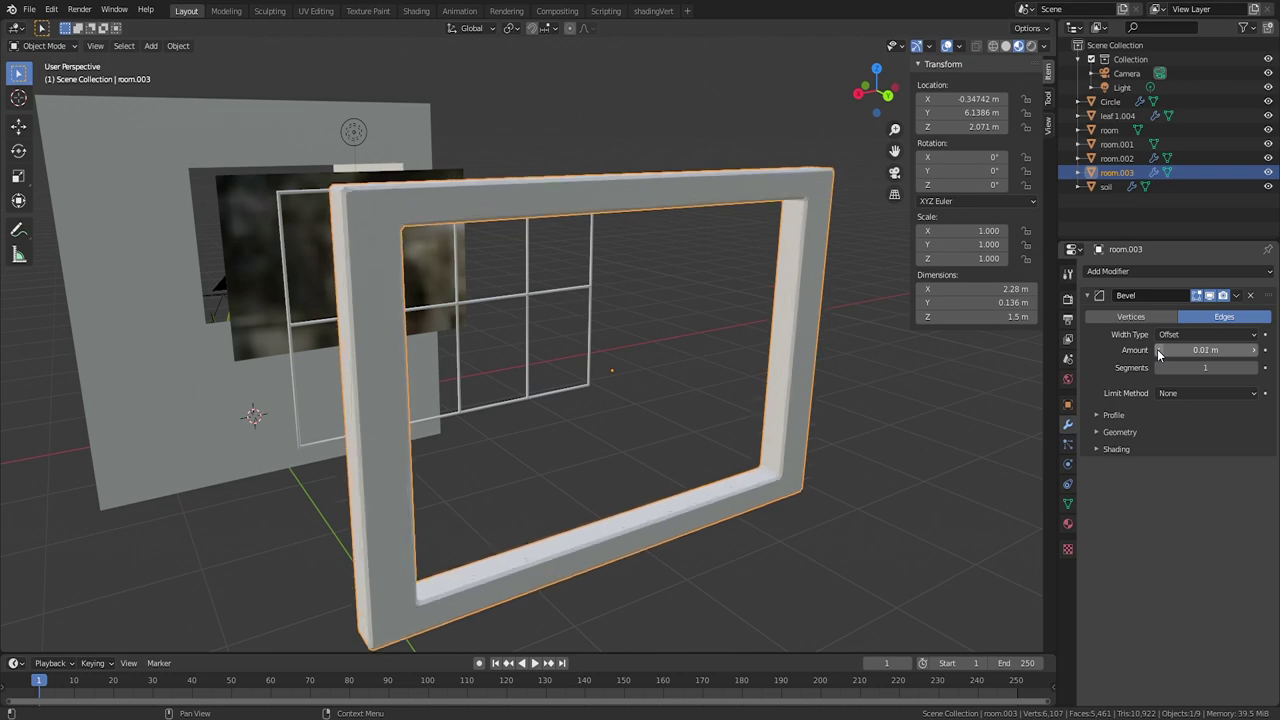
left_click(1226, 346)
type("0.005")
key("Return")
left_click(1014, 374)
left_click(1253, 368)
Step: Add five evenly spaced loop cuts around the broad outward-facing side of the outer frame
scroll(500, 437, "down", 3)
middle_click_drag(305, 430, 415, 432)
left_click(812, 362)
key("KP_Decimal")
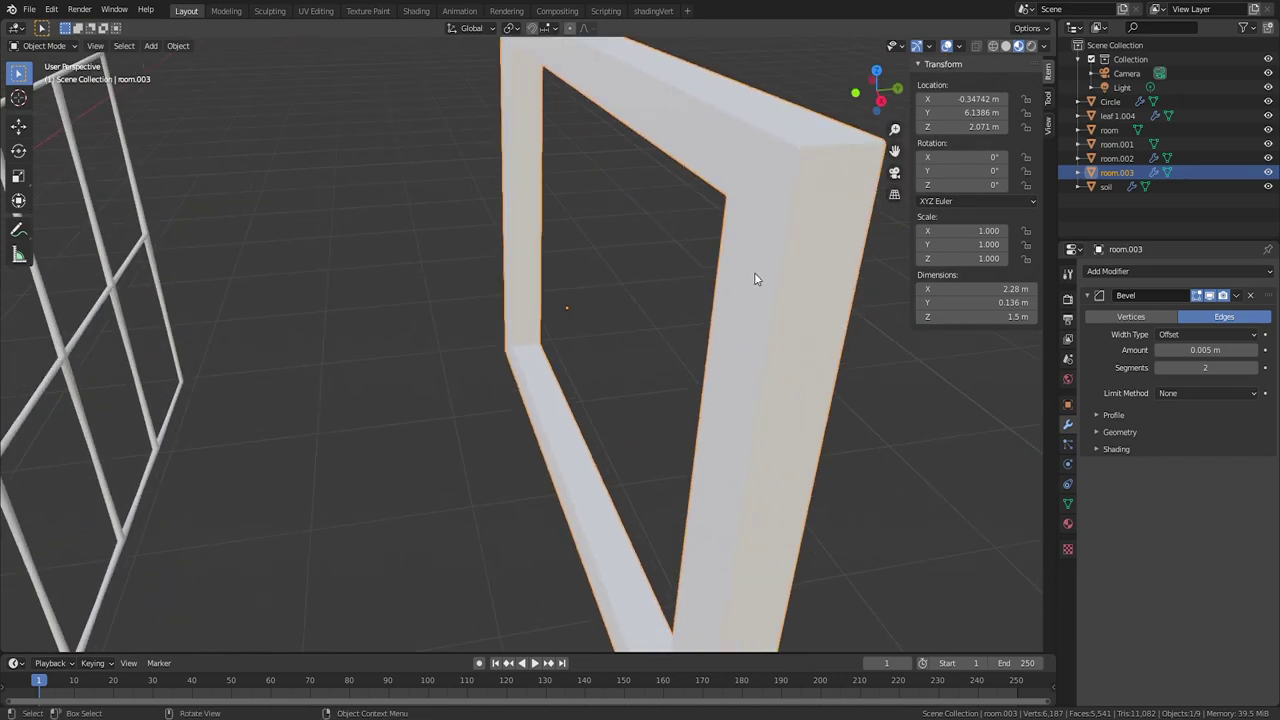
key("Tab")
key("ctrl+r")
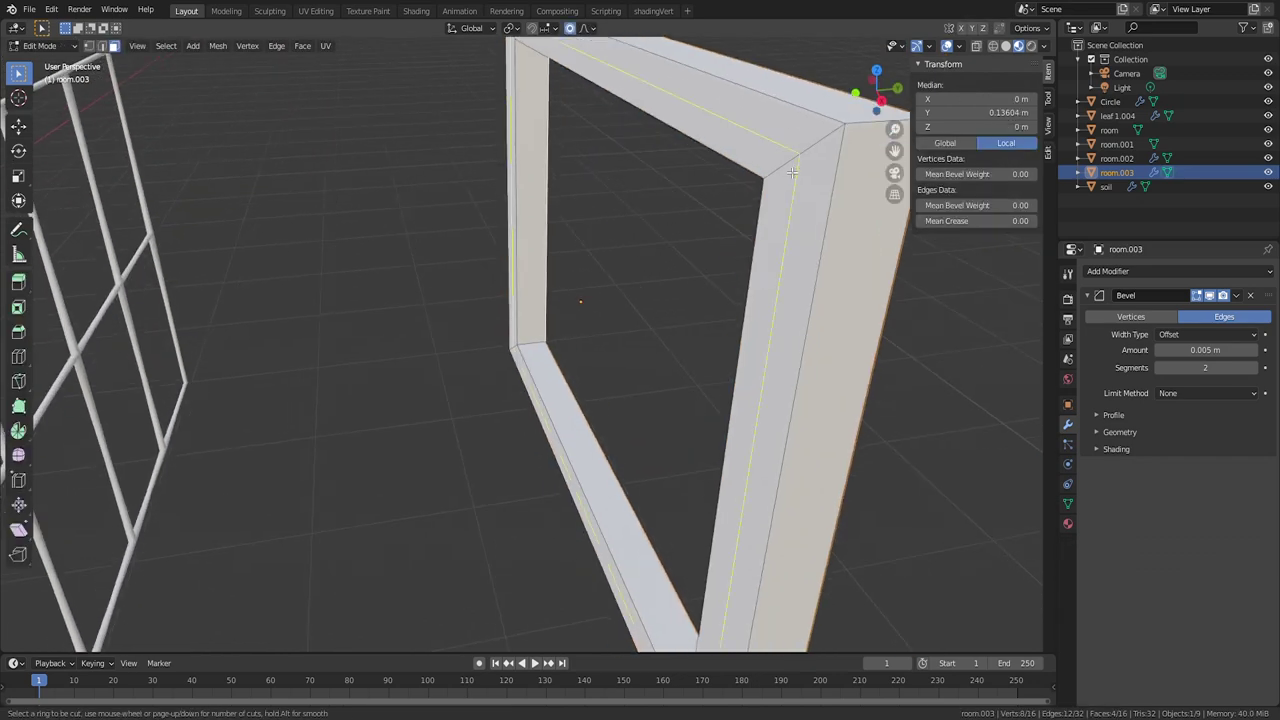
scroll(800, 168, "up", 3)
scroll(800, 168, "up", 1)
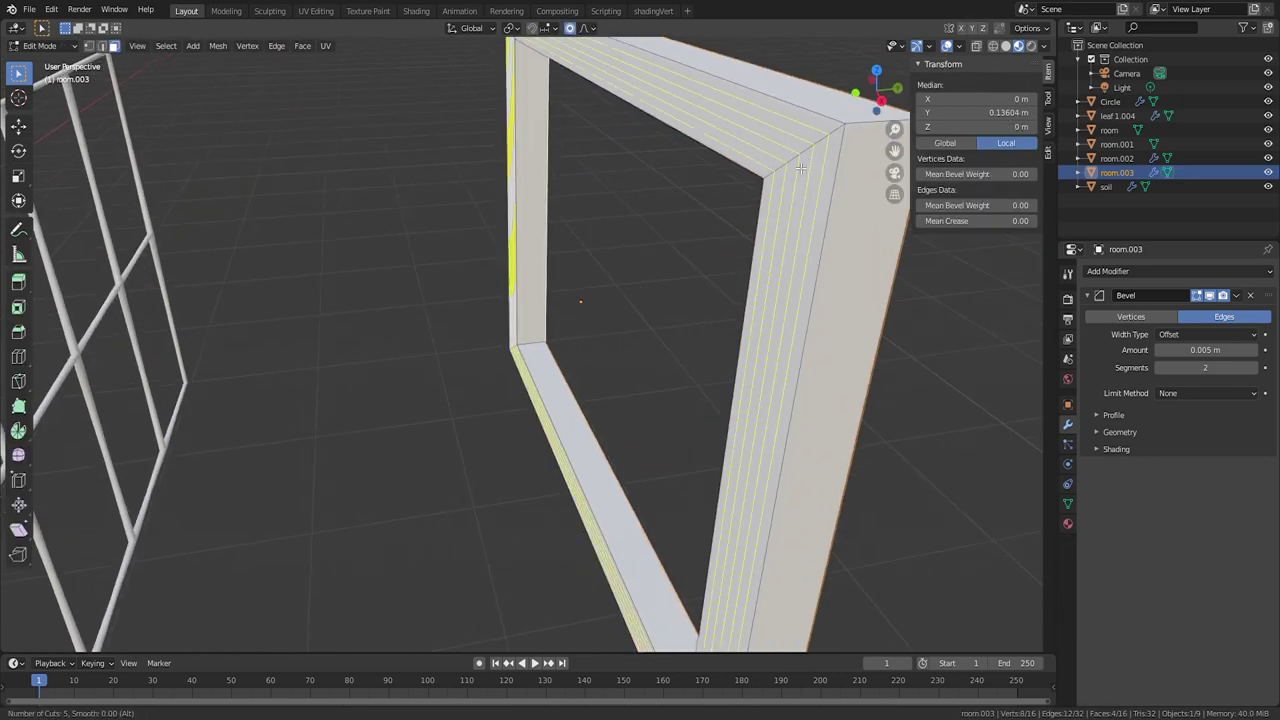
left_click(800, 168)
right_click(800, 168)
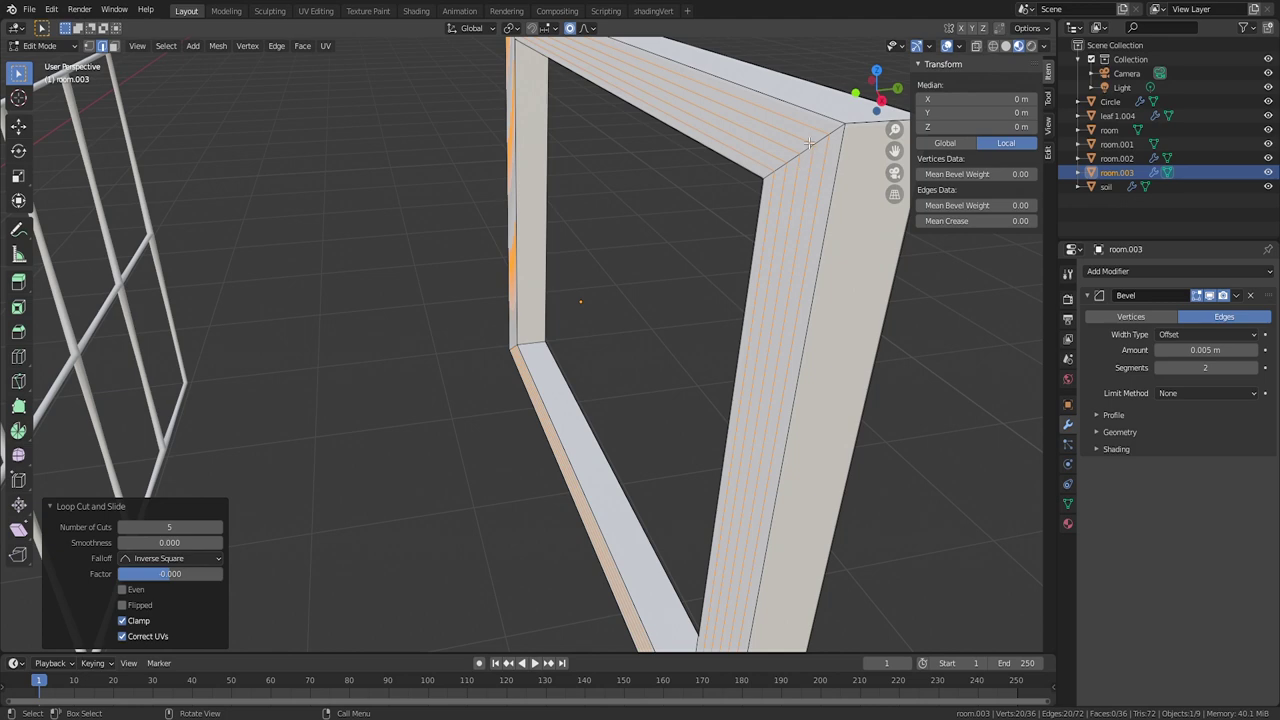
Step: Select two of the new edge loops on the outer frame and move them along Y to shape a moulded profile
left_click(809, 144, "alt")
left_click(784, 173, "alt+shift")
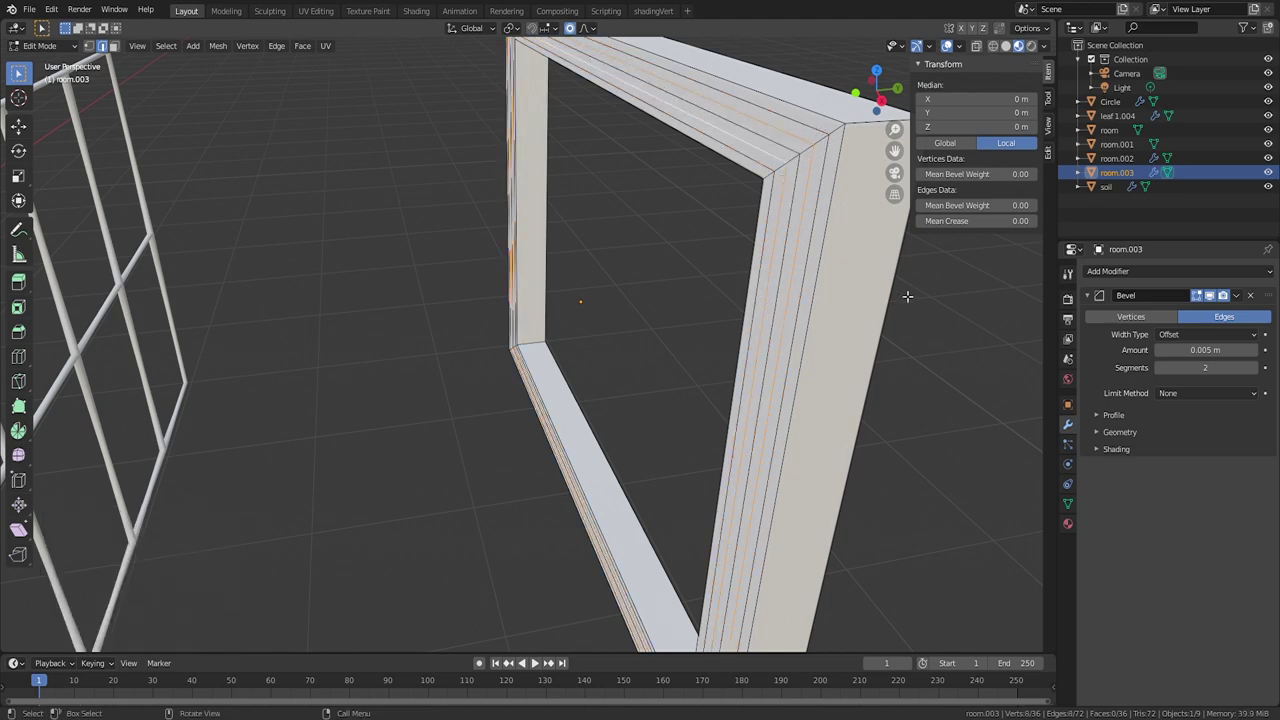
key("g")
key("y")
key("g")
key("y")
left_click(920, 293)
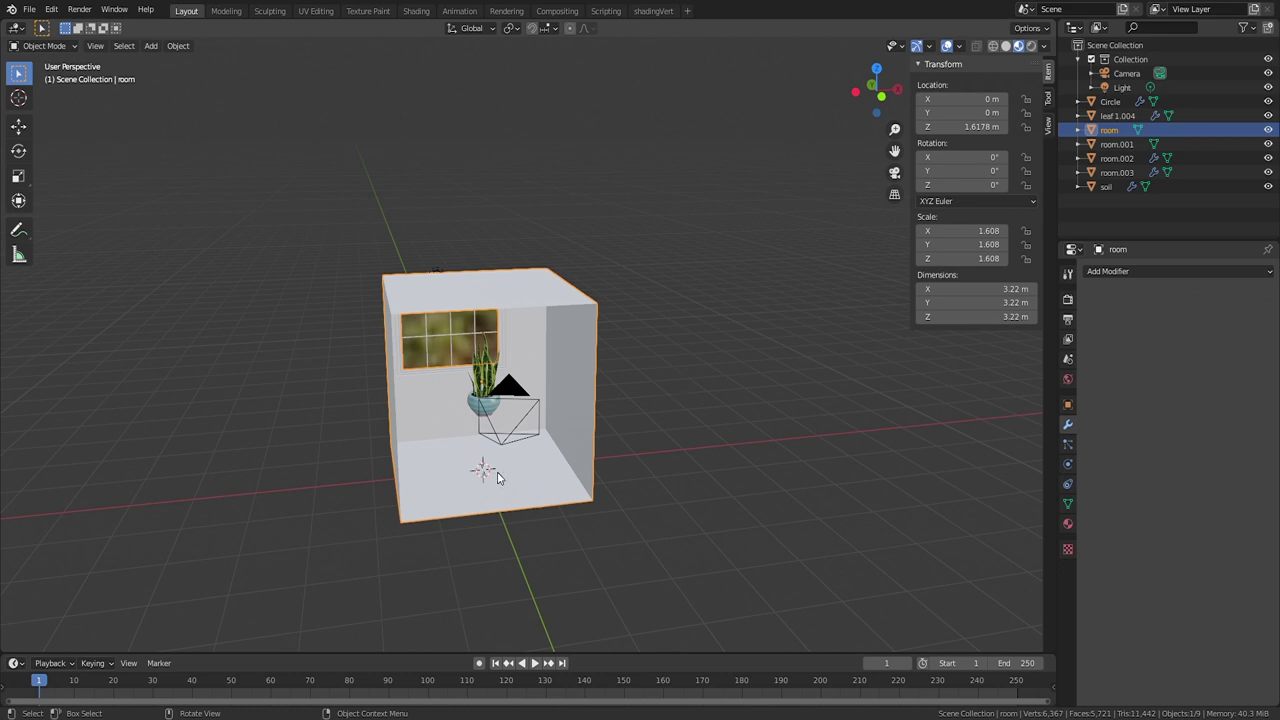
Step: Add a mesh circle with 16 vertices and raise it about 1.04 m along Z
key("shift+a")
mouse_move(470, 431)
left_click(600, 151)
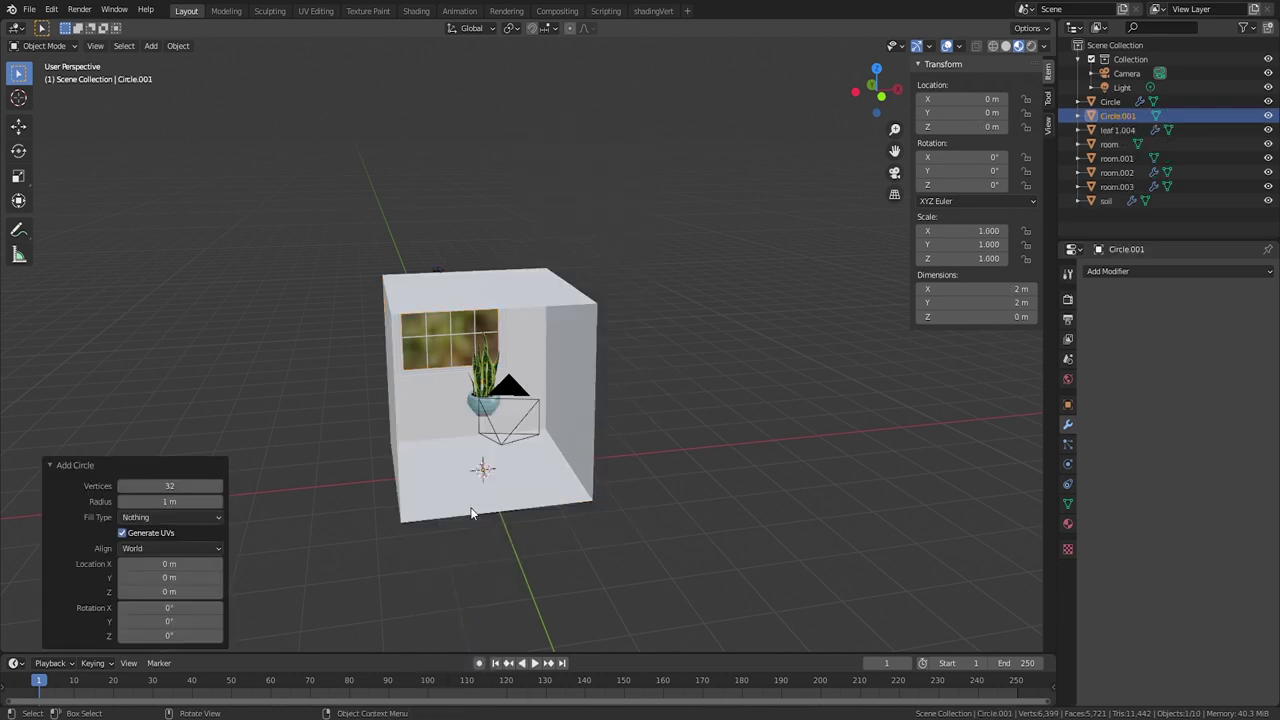
left_click(170, 486)
key("g")
key("z")
left_click(536, 473)
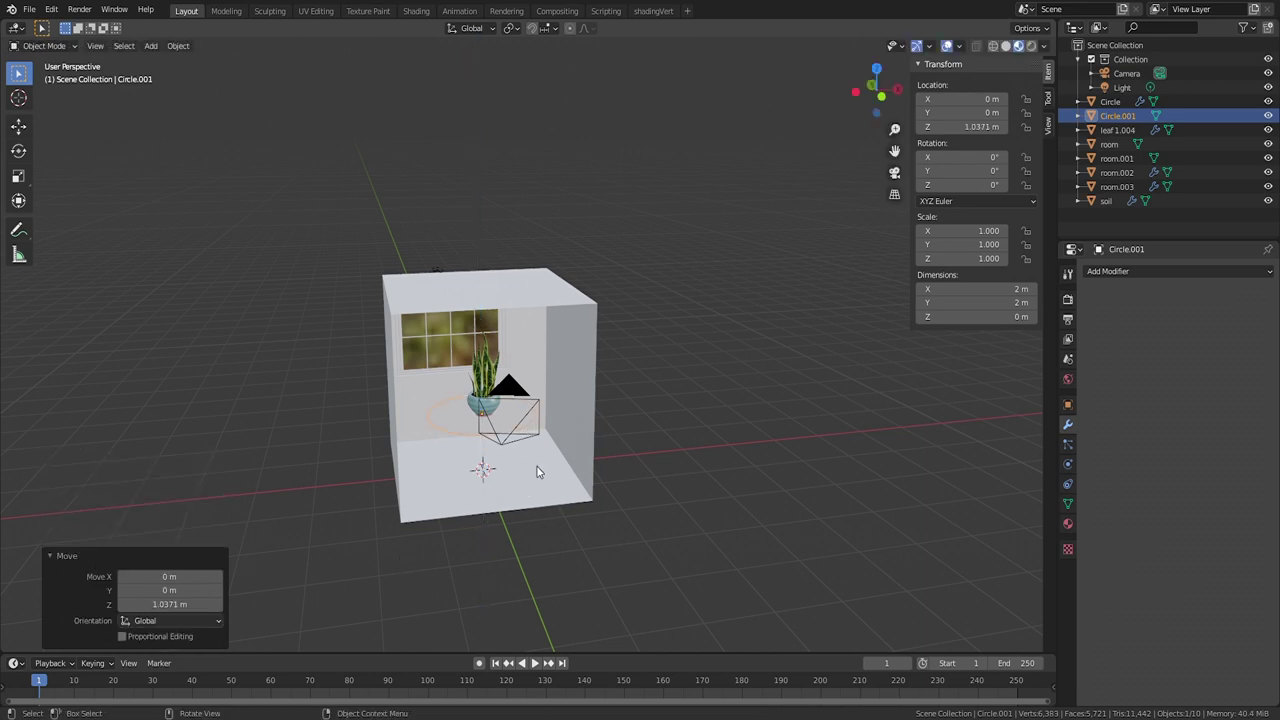
Step: Lower the circle about 0.2 m along Z in front view, level with the base of the plant pot
key("KP_1")
scroll(490, 371, "up", 5)
key("g")
key("z")
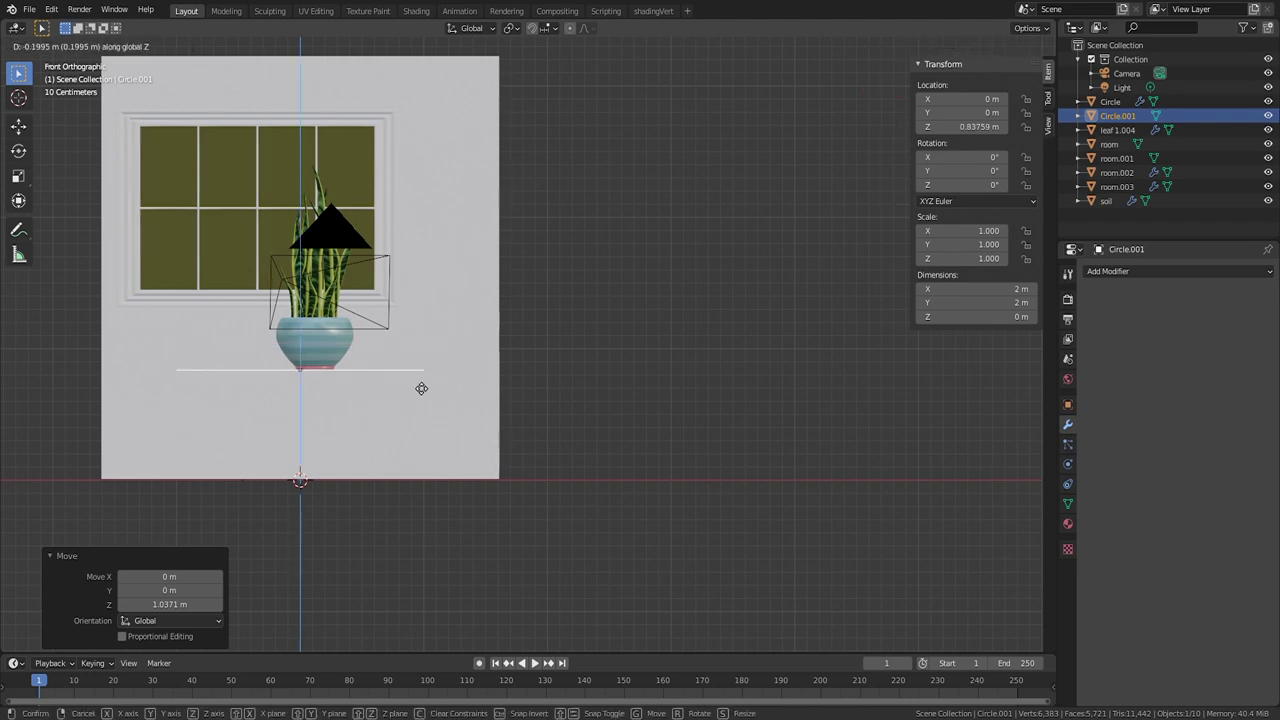
left_click(421, 388)
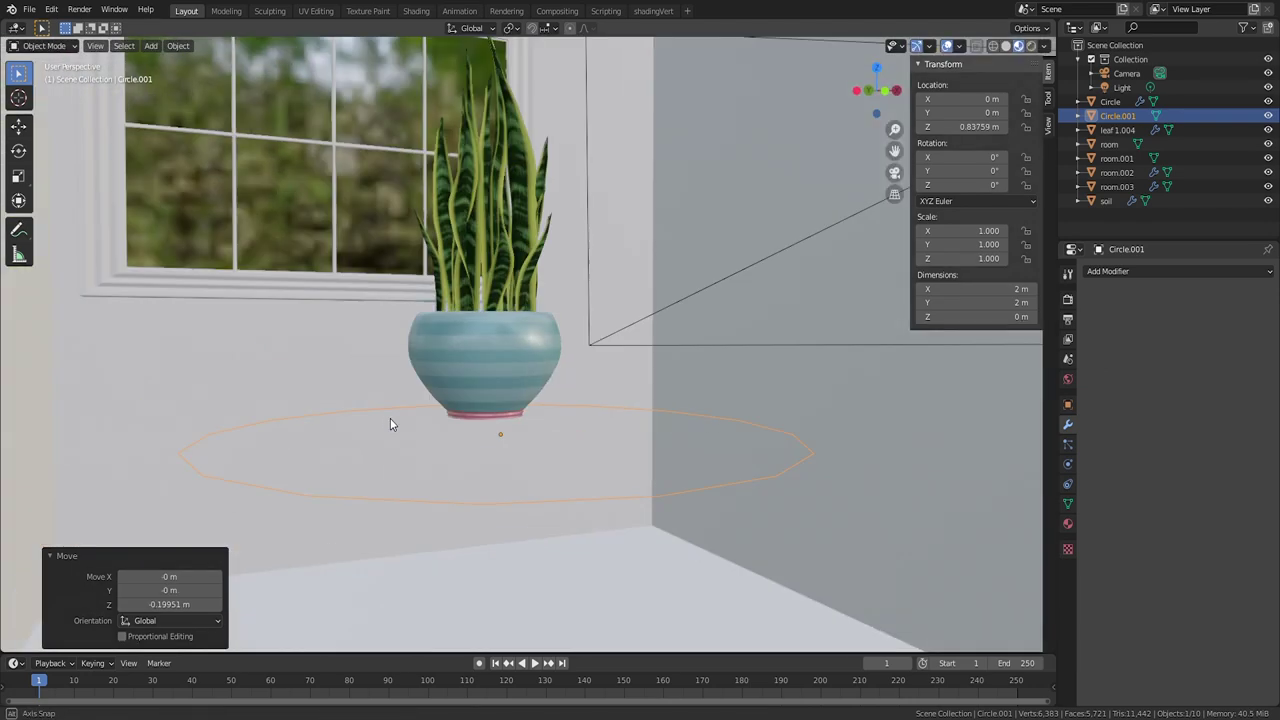
Step: Fill the circle under the pot with a face to make a flat disc
key("Tab")
key("f")
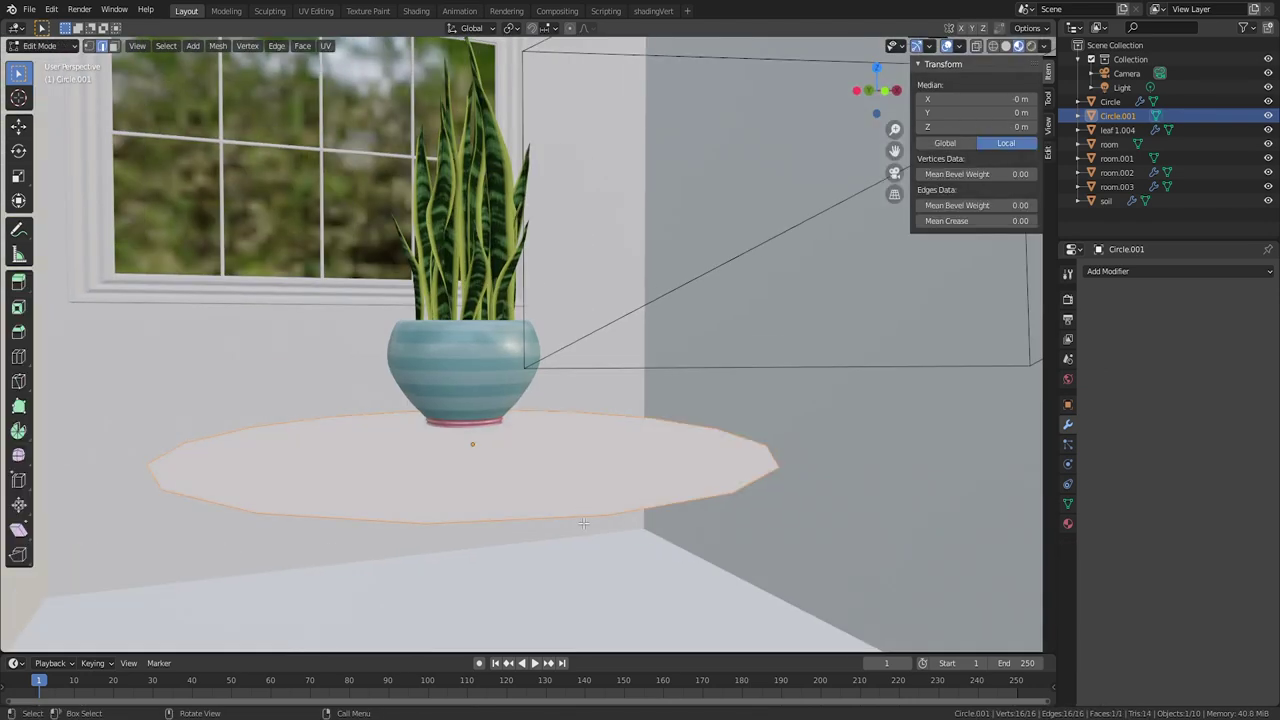
middle_click_drag(577, 517, 577, 474)
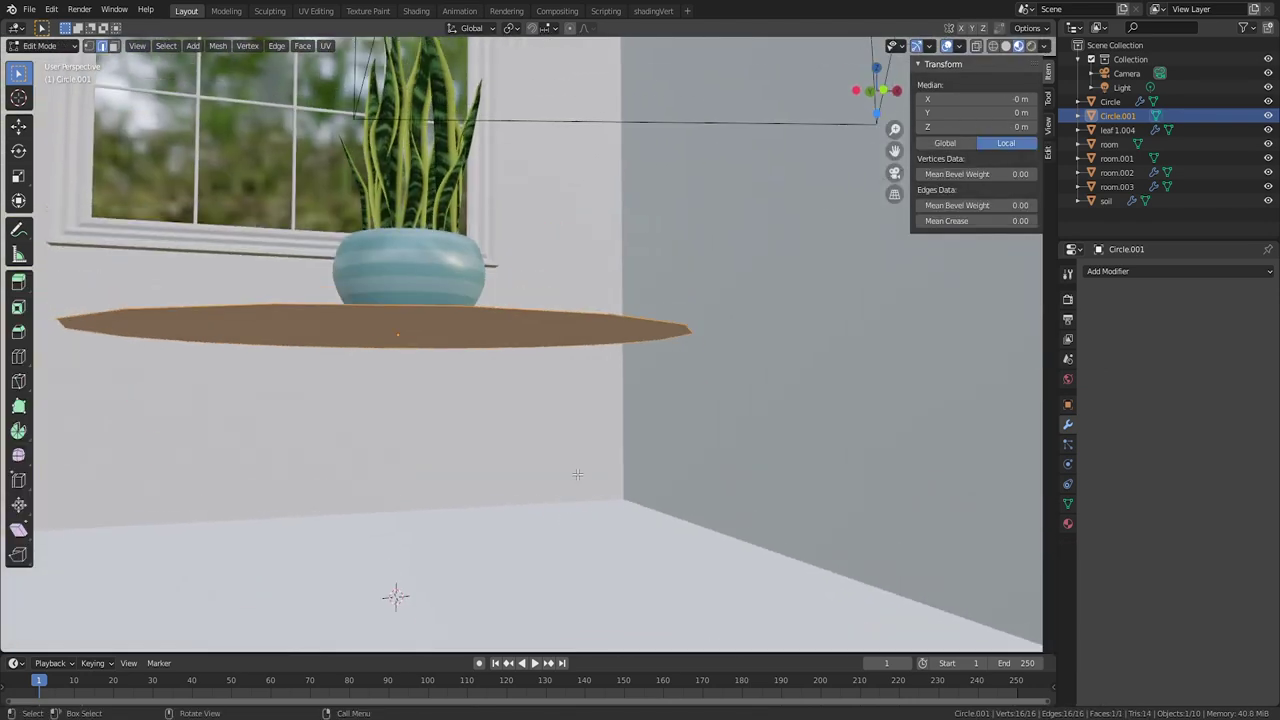
Step: Extrude the disc about 0.07 m downward and inset its underside by about 0.67 m
key("e")
left_click(576, 488)
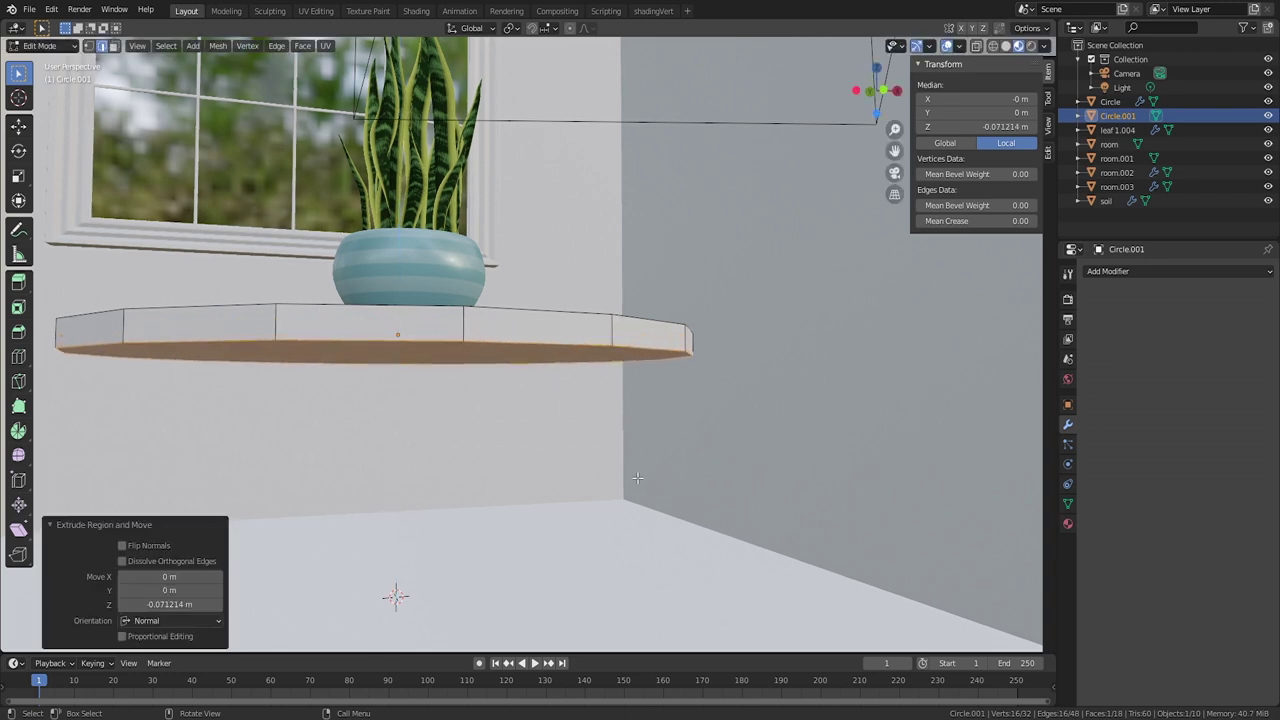
key("i")
left_click(449, 407)
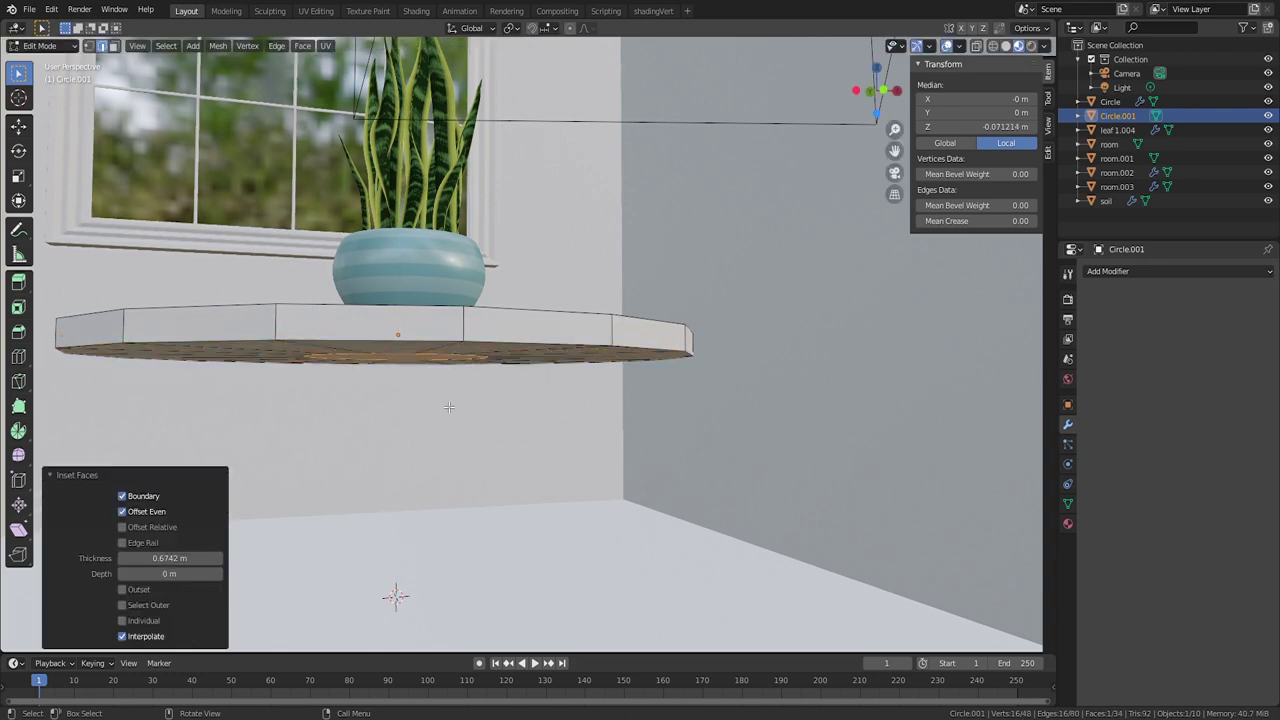
Step: Extrude the inset face about 0.16 m downward and scale it by about 0.2 to form a tapered support
key("e")
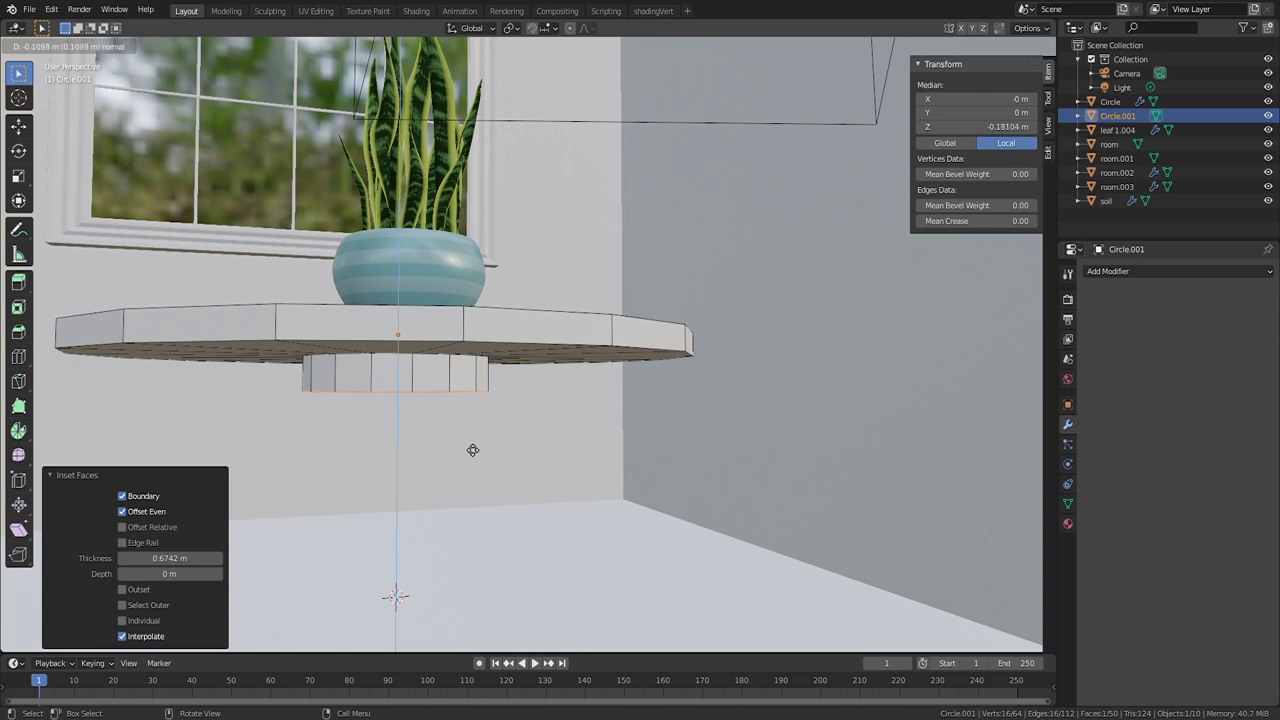
left_click(470, 462)
key("s")
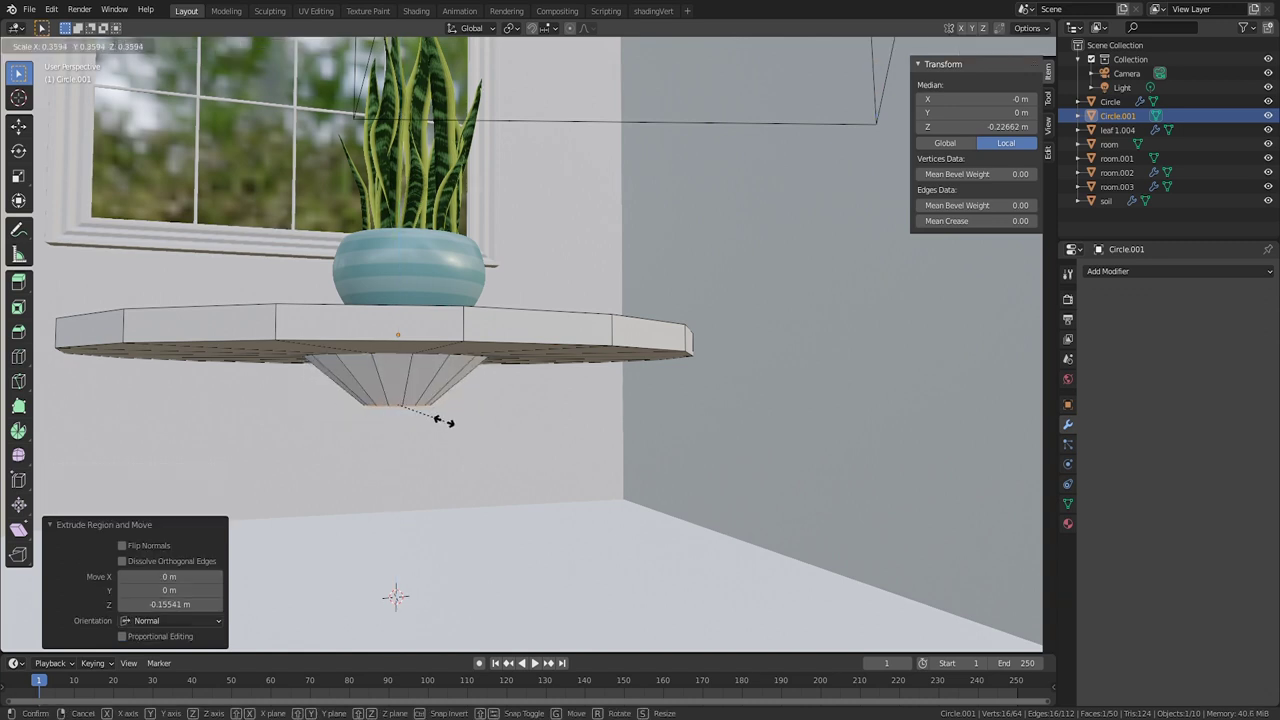
left_click(425, 421)
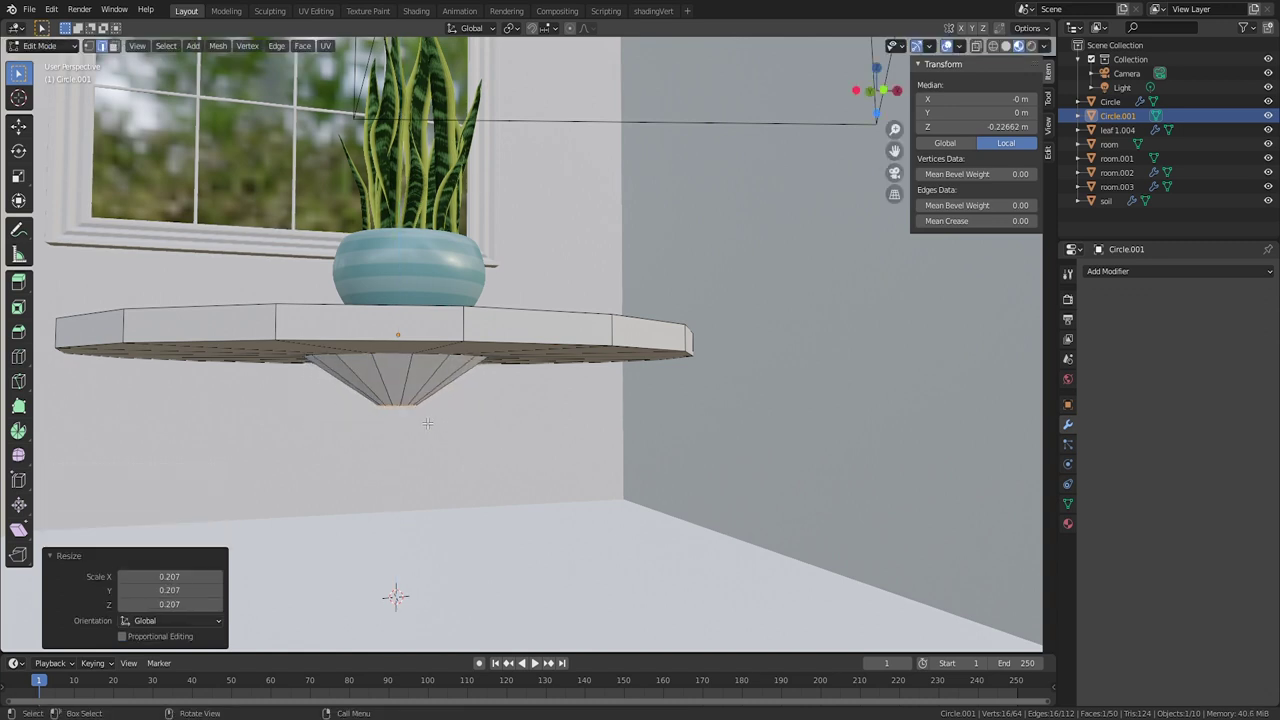
Step: Inset the bottom of the taper by about 0.026 m and extrude it about 0.51 m downward as the table leg
key("i")
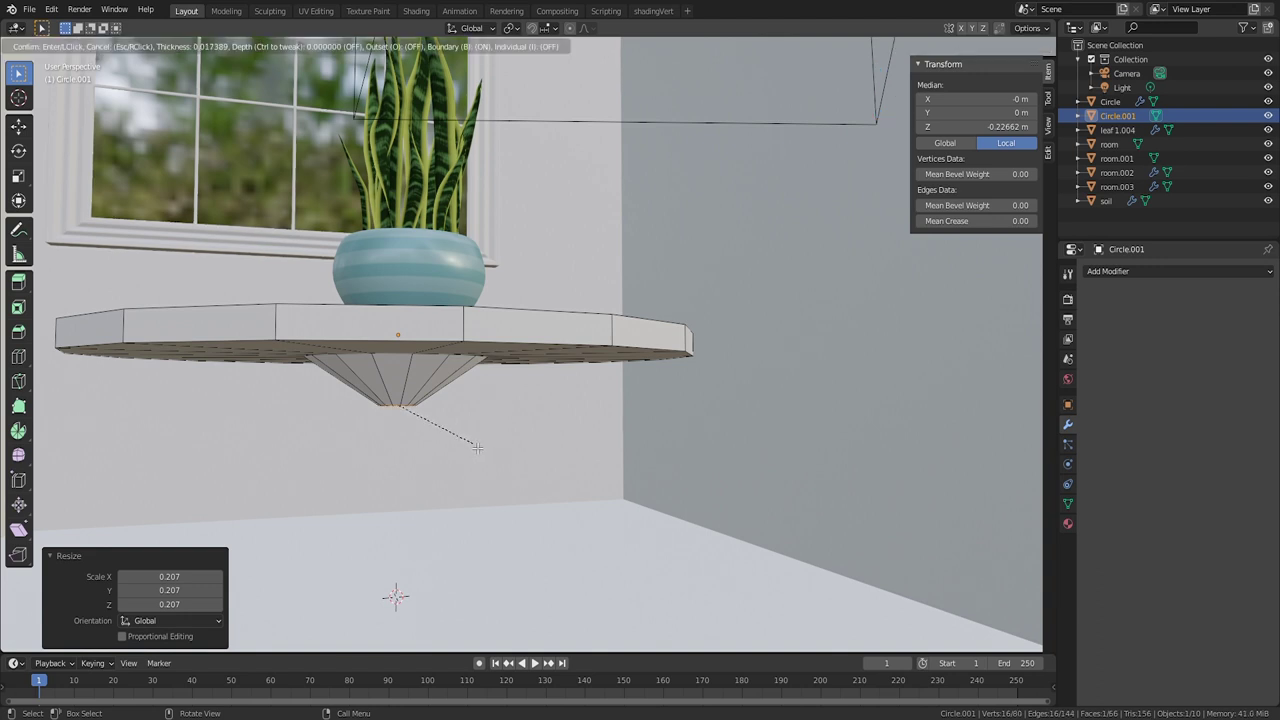
left_click(475, 447)
key("e")
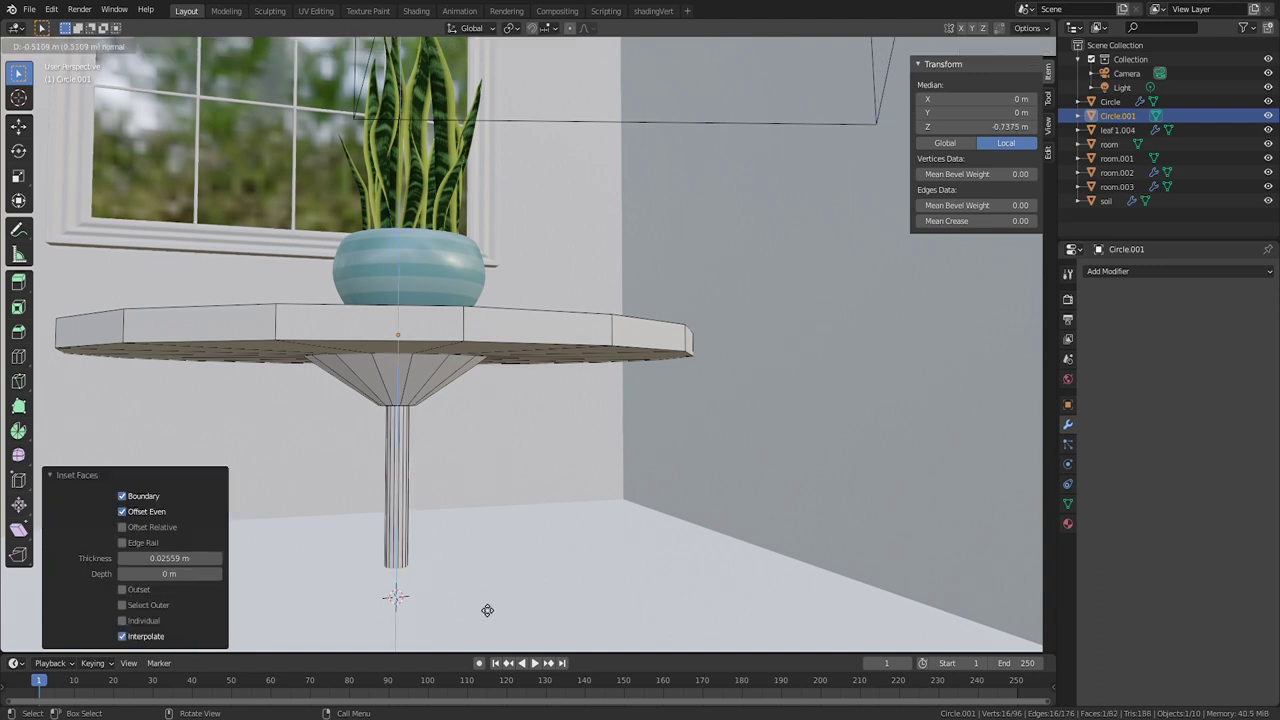
left_click(486, 608)
Step: Extrude the leg's bottom face about 0.08 m downward and scale it up into a wide, flared base
scroll(503, 553, "down", 6)
middle_click_drag(503, 553, 496, 556)
key("e")
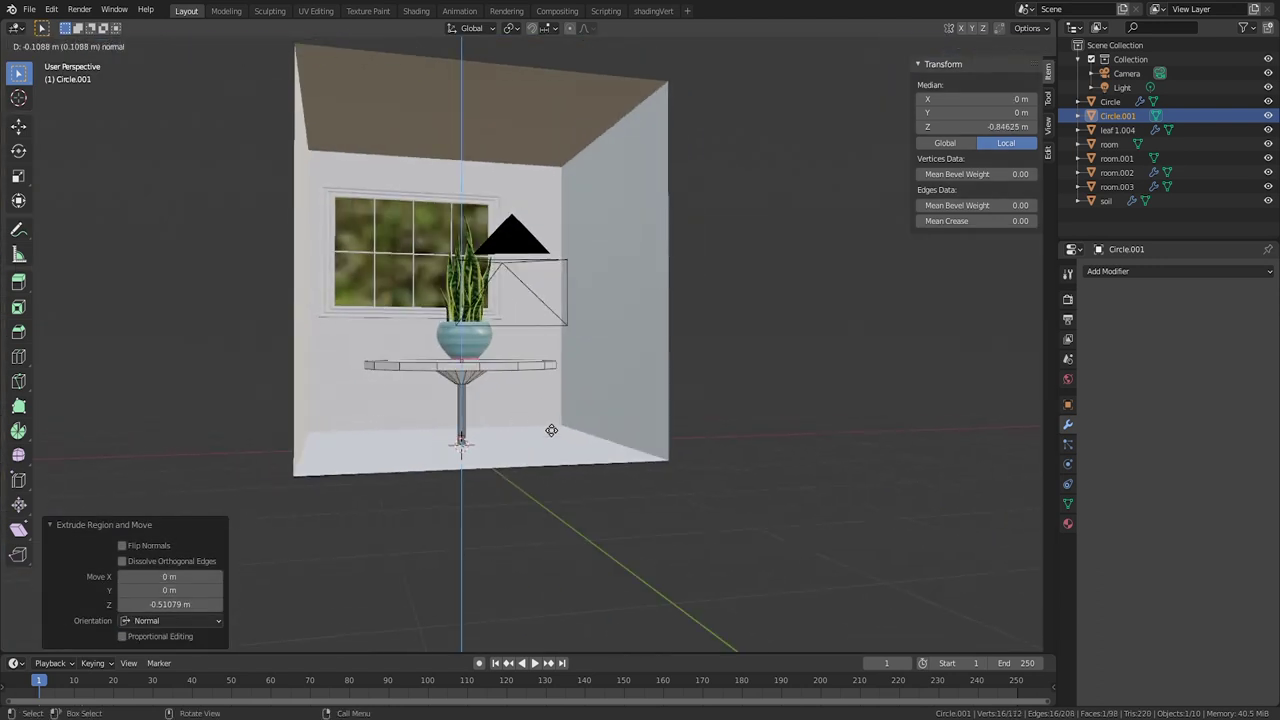
left_click(553, 428)
key("s")
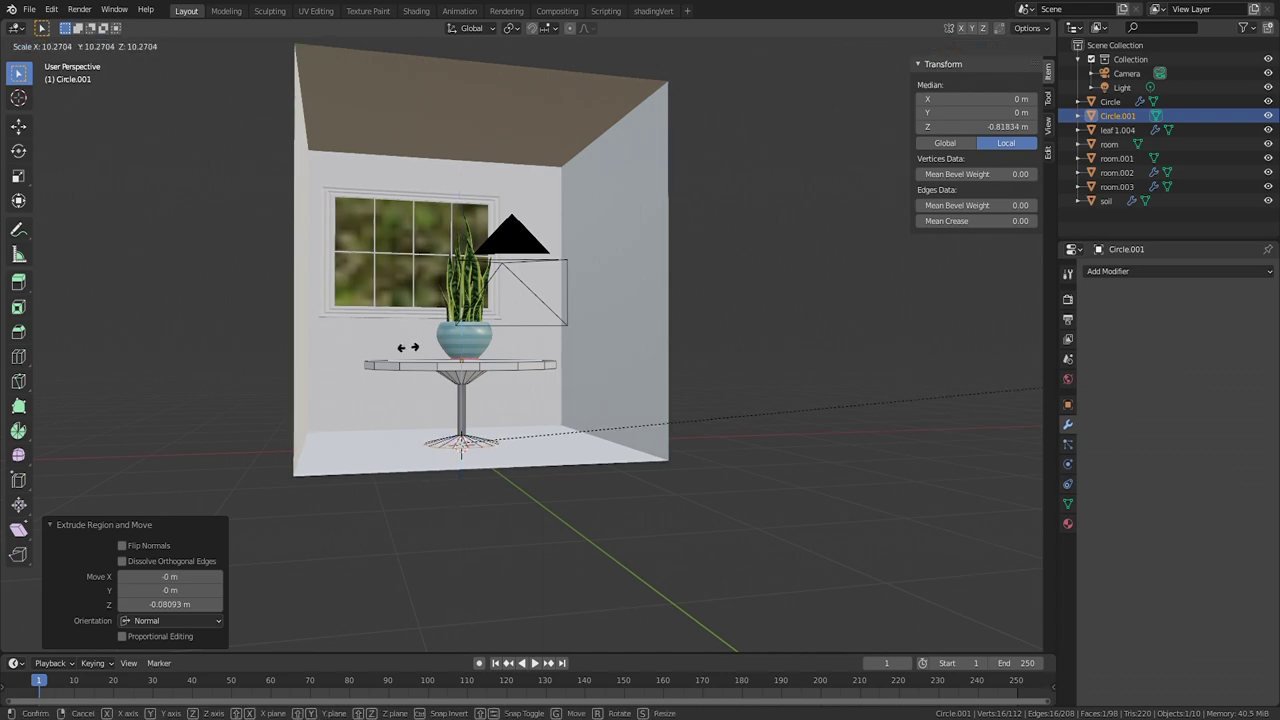
left_click(536, 348)
Step: Hide the room object and inset the bottom face of the table's base by about 0.02 m
key("Tab")
left_click(641, 349)
key("h")
middle_click_drag(600, 370, 564, 404)
left_click(464, 479)
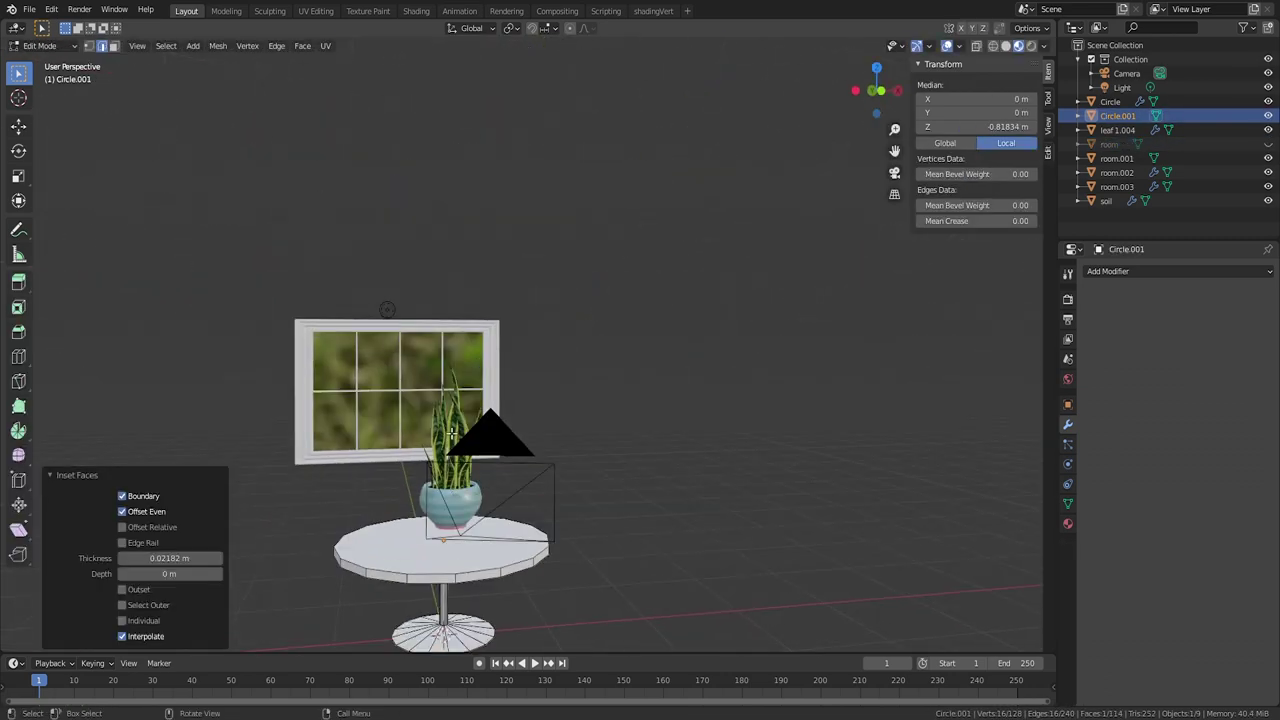
scroll(540, 504, "up", 3)
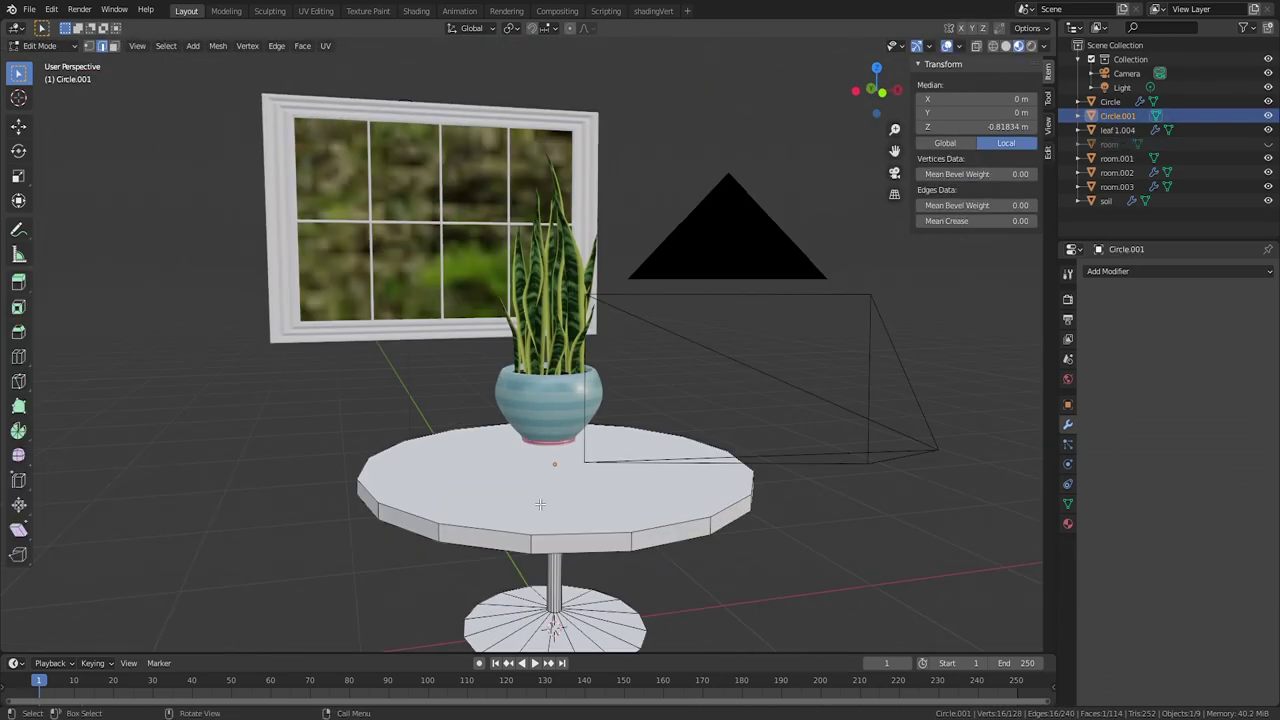
Step: Add a Subdivision modifier to the table and enable Adaptive Subdivision
key("Tab")
left_click(1150, 271)
left_click(990, 522)
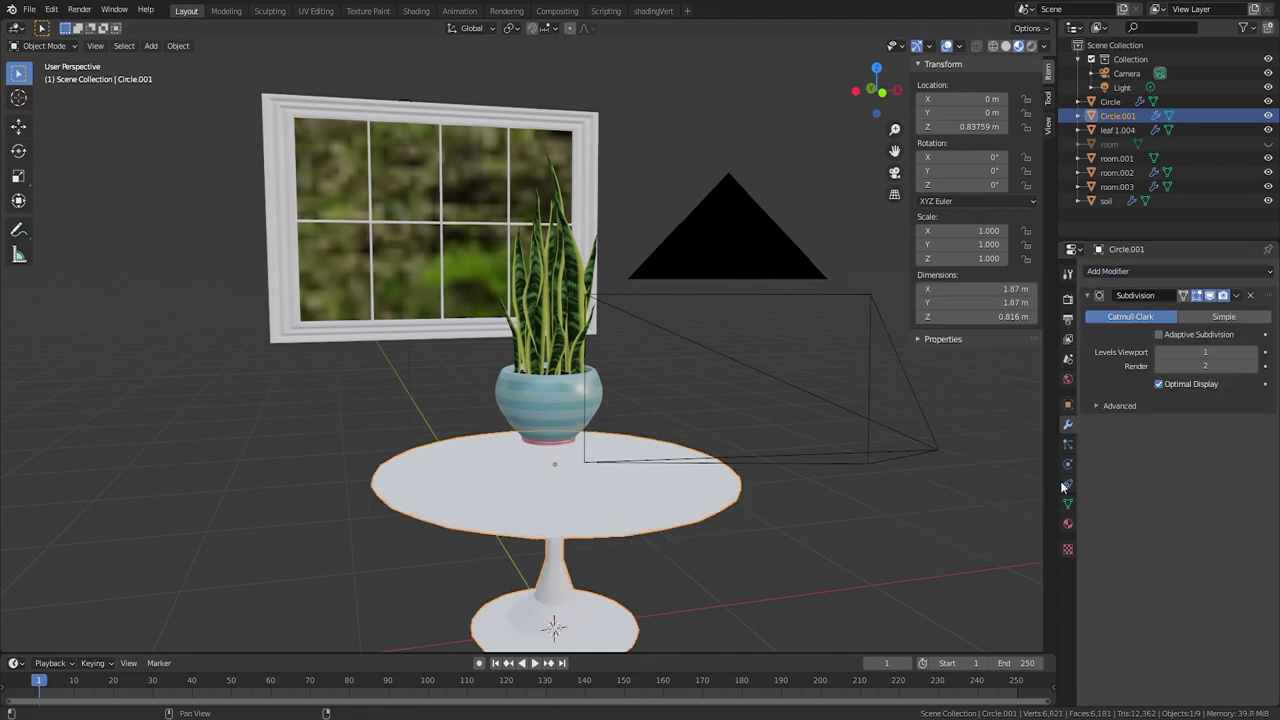
left_click(1159, 335)
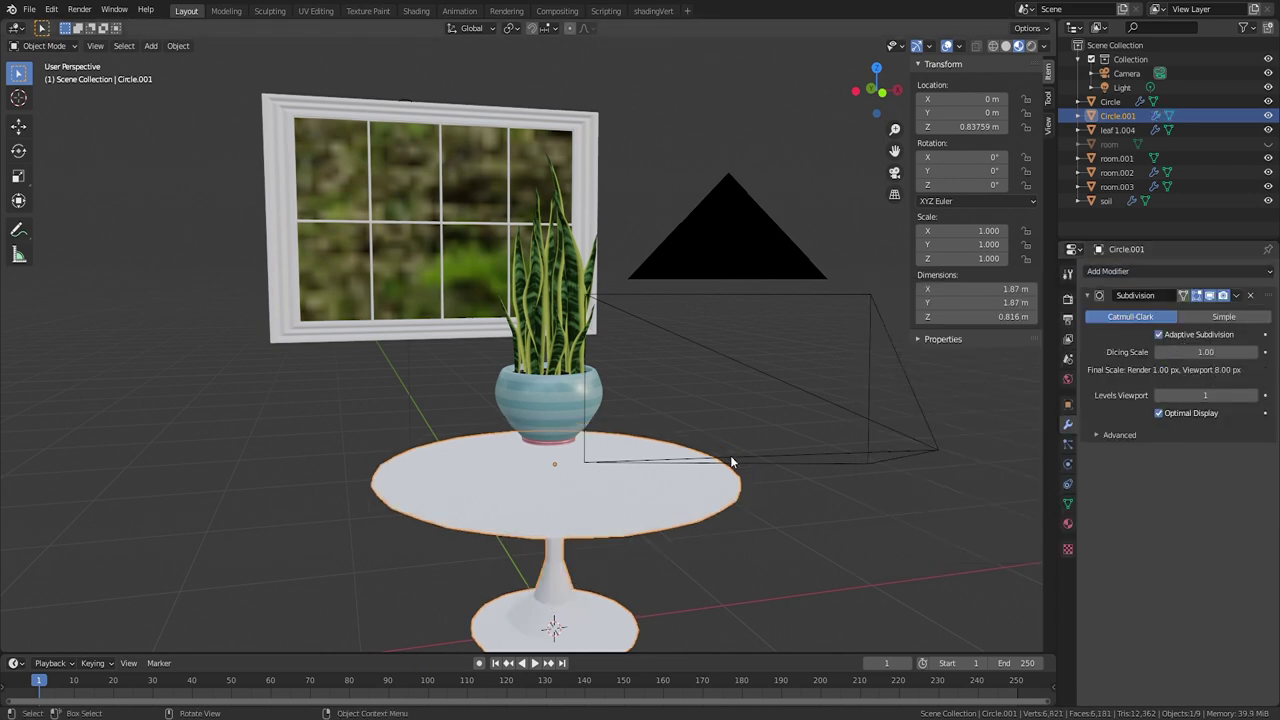
Step: Add one loop cut near the top of the tapered support and another near the outer edge of the tabletop's underside
key("Tab")
middle_click_drag(589, 540, 570, 410)
scroll(560, 380, "up", 2)
key("ctrl+r")
left_click(515, 262)
left_click(516, 222)
key("ctrl+r")
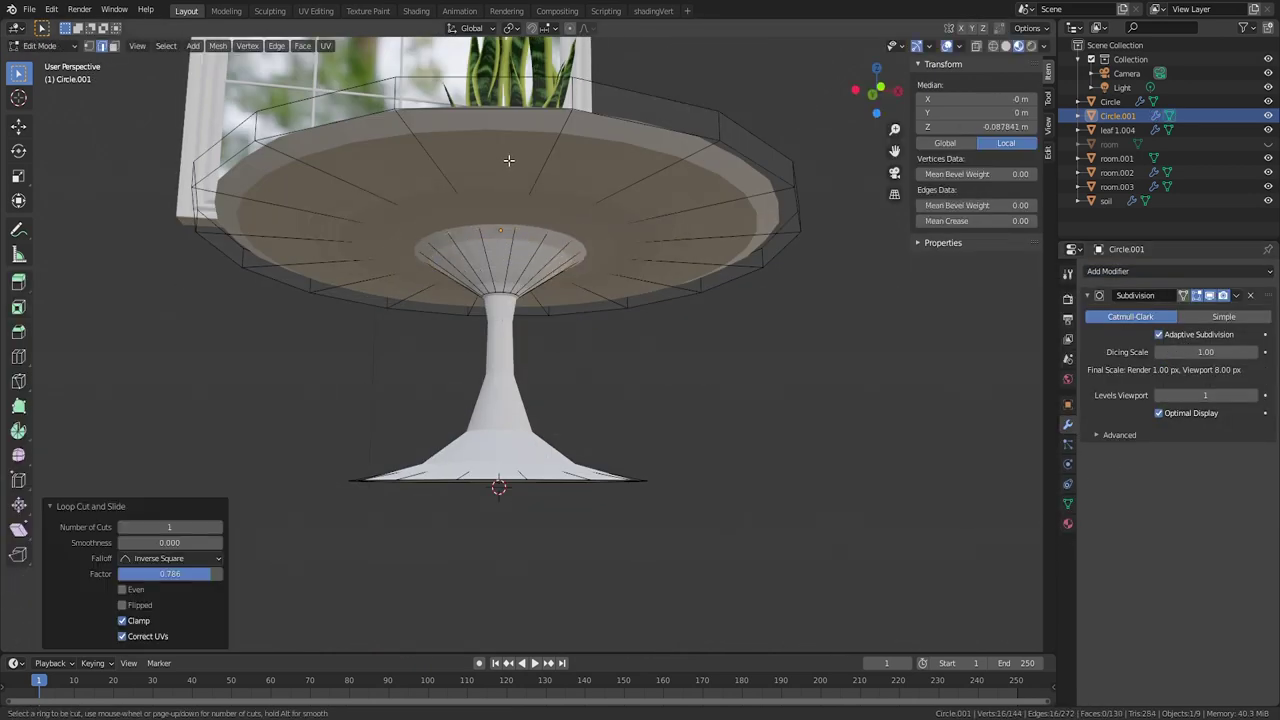
left_click(521, 152)
left_click(592, 93)
Step: Add a supporting loop cut around the tabletop's rim to keep its edge crisp
middle_click_drag(590, 100, 580, 205)
key("ctrl+r")
left_click(408, 494)
left_click(407, 484)
key("Tab")
middle_click_drag(668, 490, 674, 521)
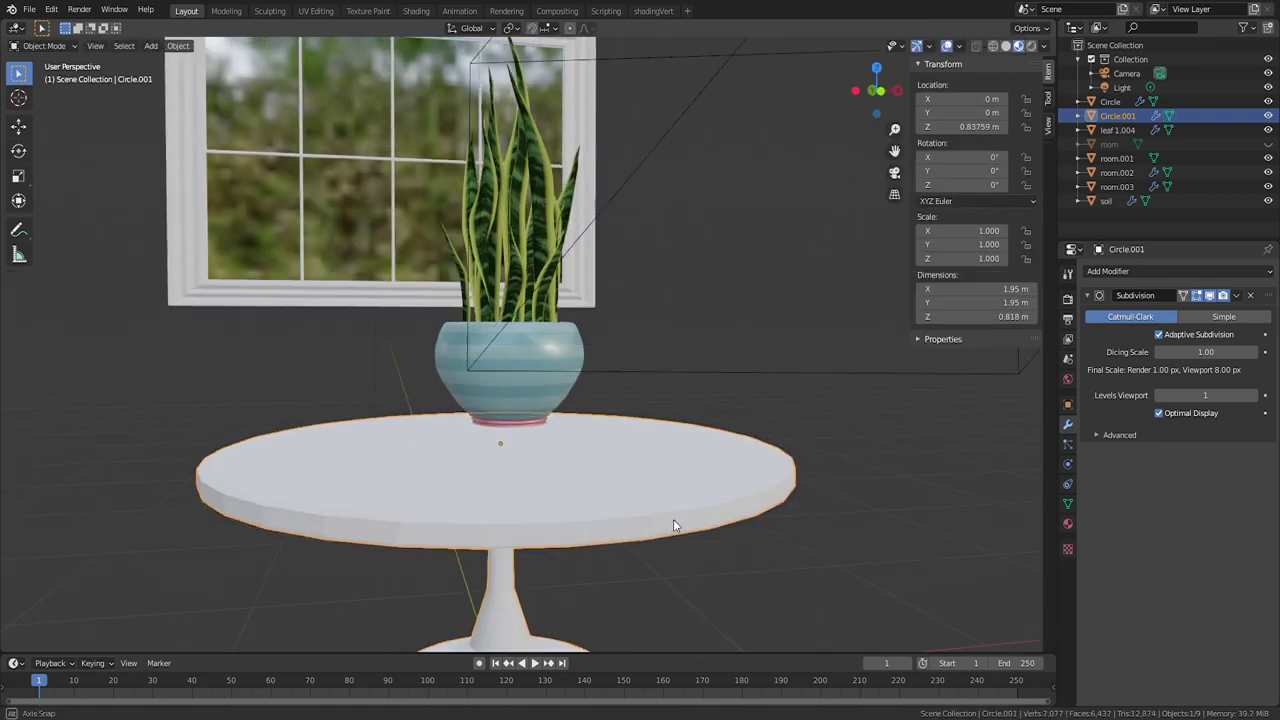
Step: Shade the table smooth
scroll(678, 520, "down", 5)
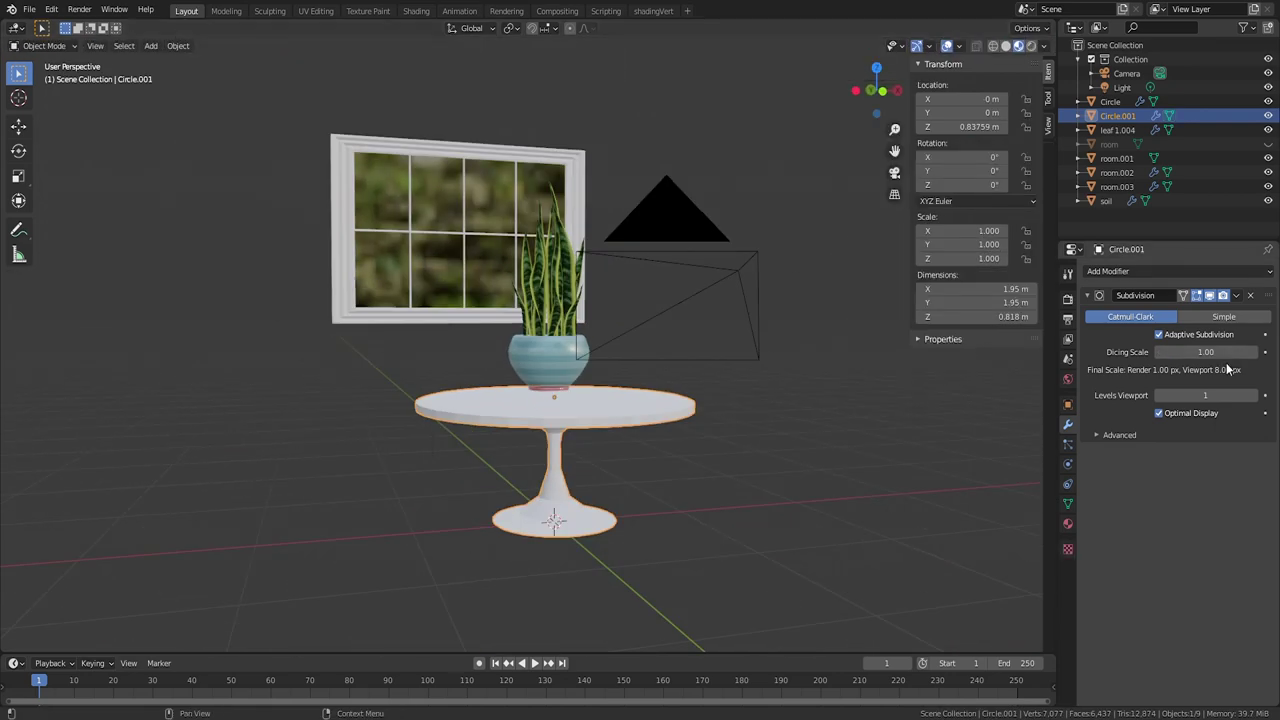
right_click(600, 425)
left_click(610, 430)
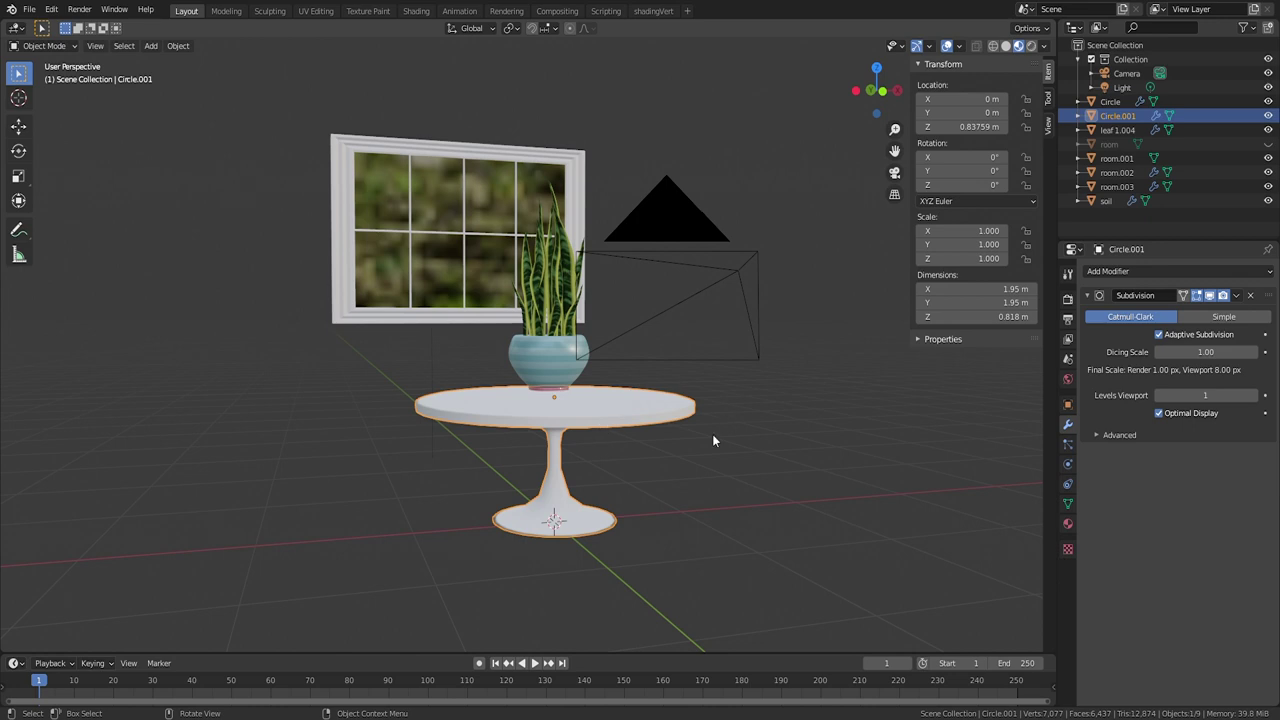
Step: Add a loop cut on the base around the leg and another near the leg's lower end to sharpen their joint
middle_click_drag(714, 441, 650, 420)
scroll(388, 468, "up", 5)
key("Tab")
key("ctrl+r")
left_click(427, 585)
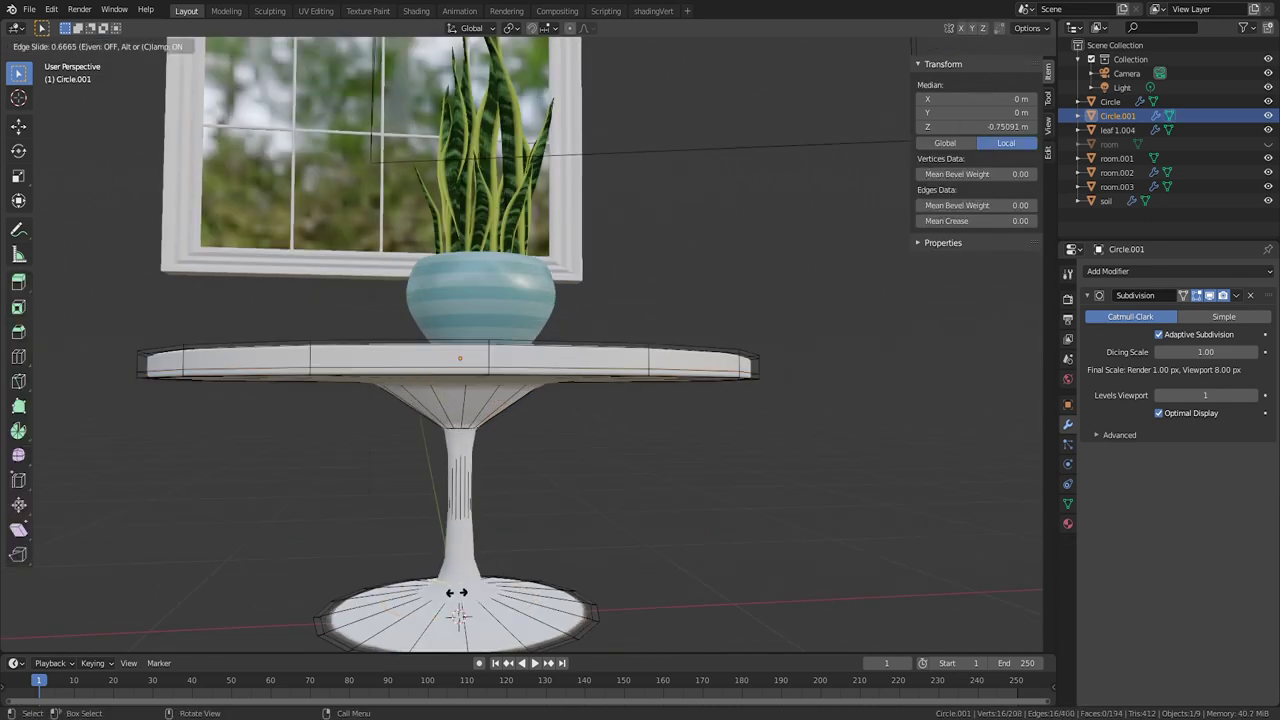
left_click(480, 586)
key("ctrl+r")
left_click(466, 550)
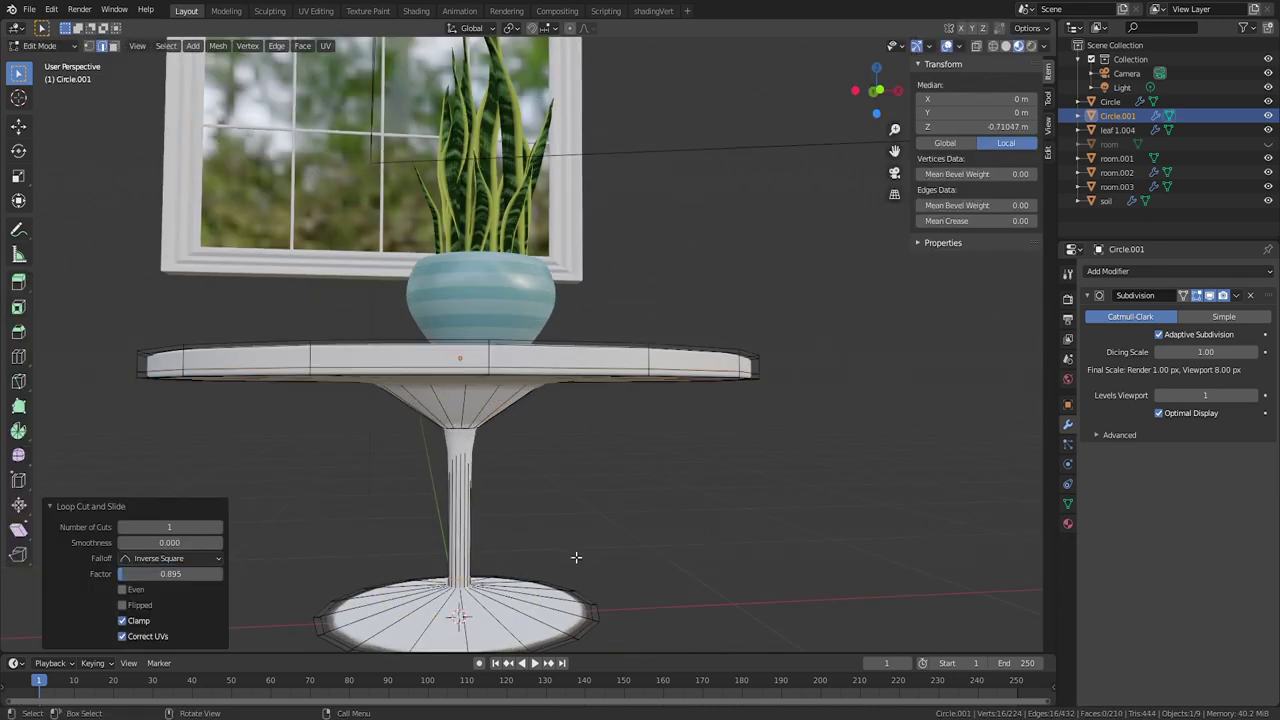
key("Tab")
scroll(598, 502, "down", 2)
middle_click_drag(506, 441, 613, 428)
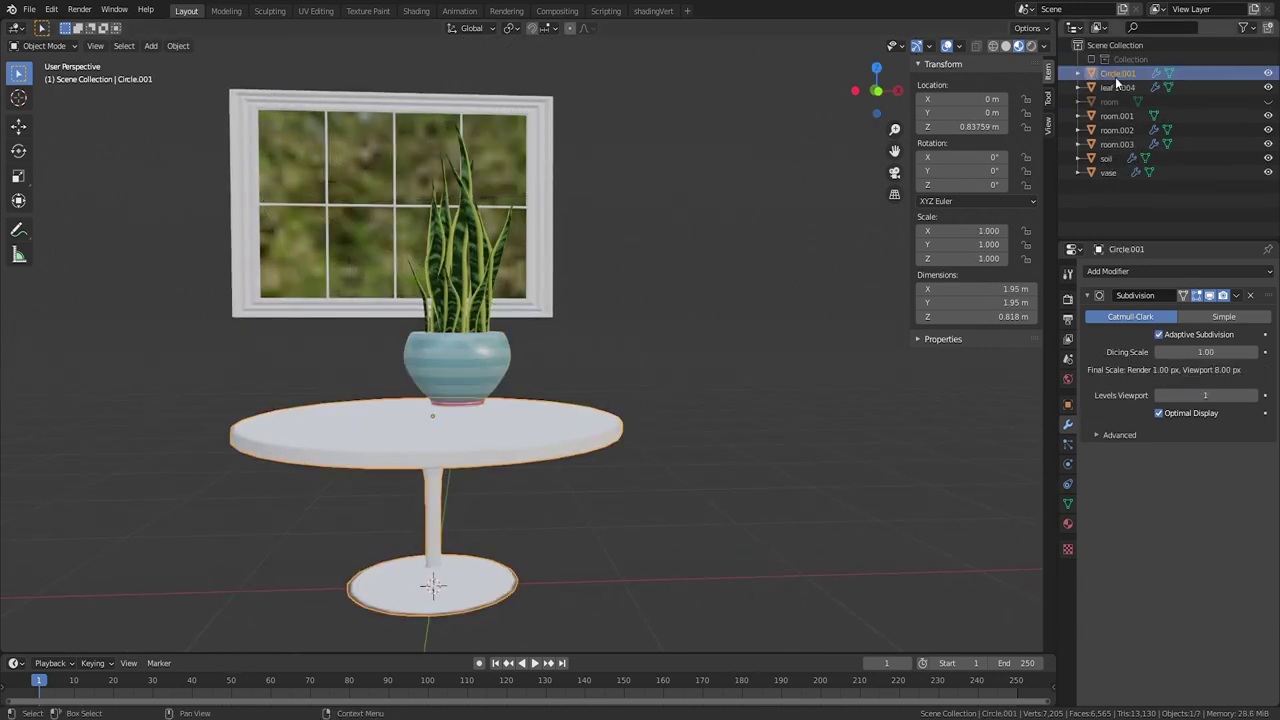
Step: Give the table object a material named table top and open it in the shading workspace
left_click(1116, 101)
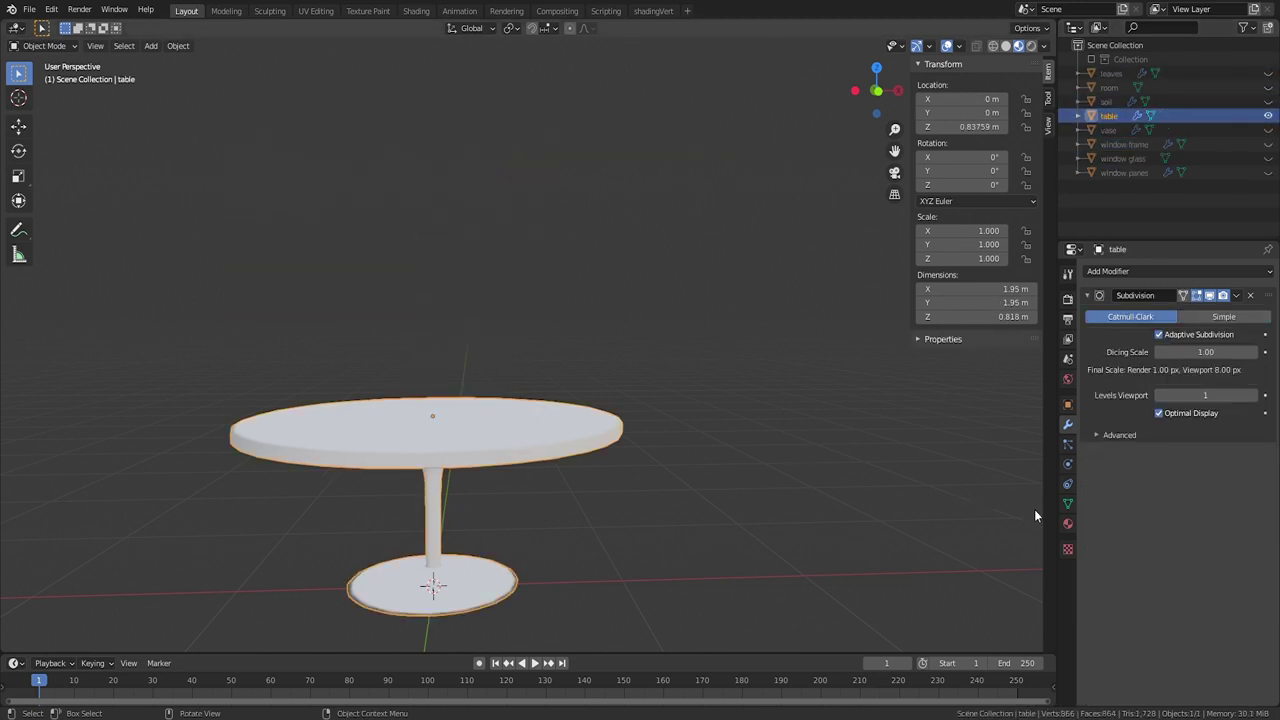
left_click(1067, 523)
left_click(653, 11)
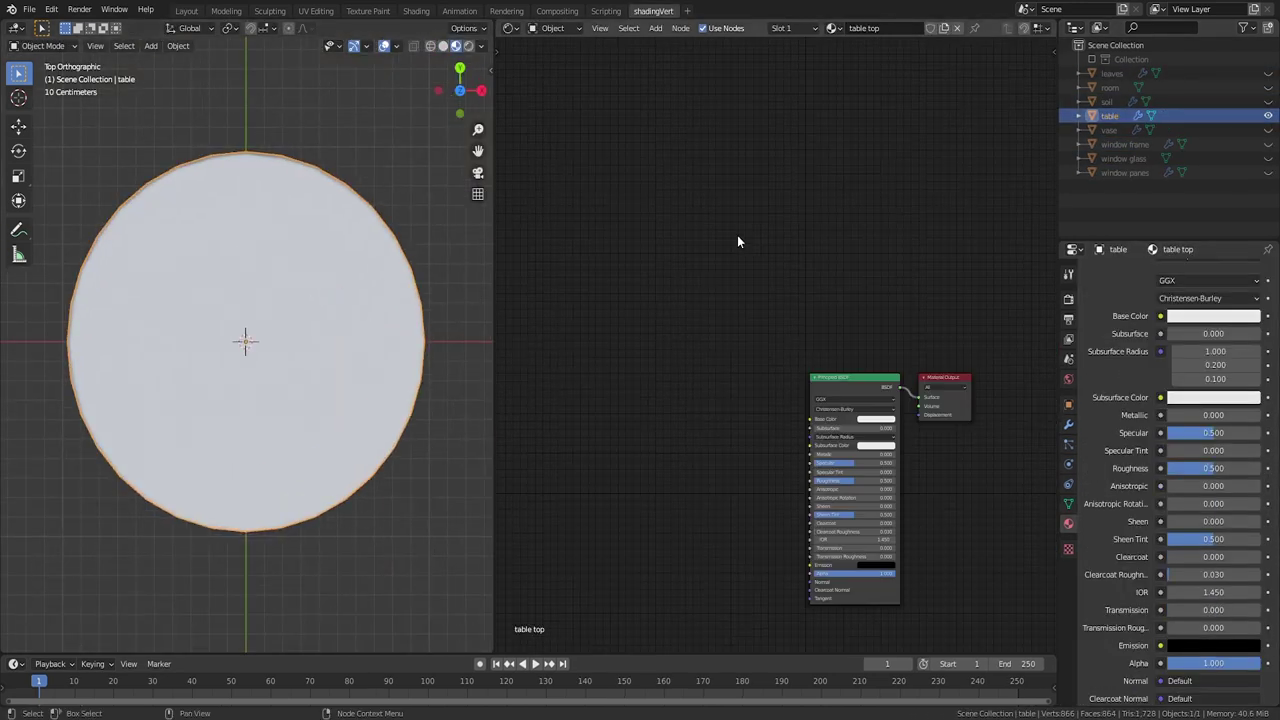
Step: Add Wave Texture and ColorRamp nodes and connect the wave's Color output to the ramp's Fac input
key("shift+a")
mouse_move(730, 293)
left_click(803, 516)
left_click(693, 167)
key("shift+a")
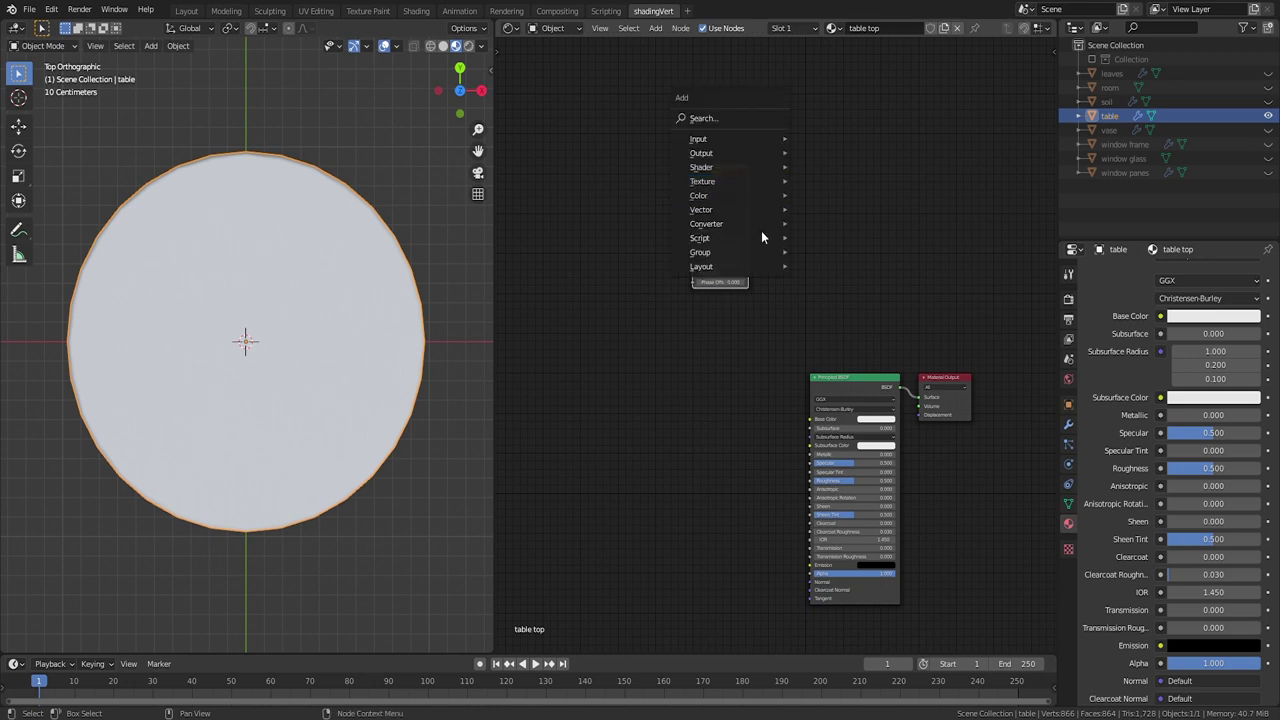
mouse_move(765, 225)
left_click(812, 252)
left_click(801, 172)
left_click_drag(749, 179, 801, 249)
Step: Add Texture Coordinate and Mapping nodes to the Wave Texture and preview the ColorRamp output on the table
left_click(711, 179)
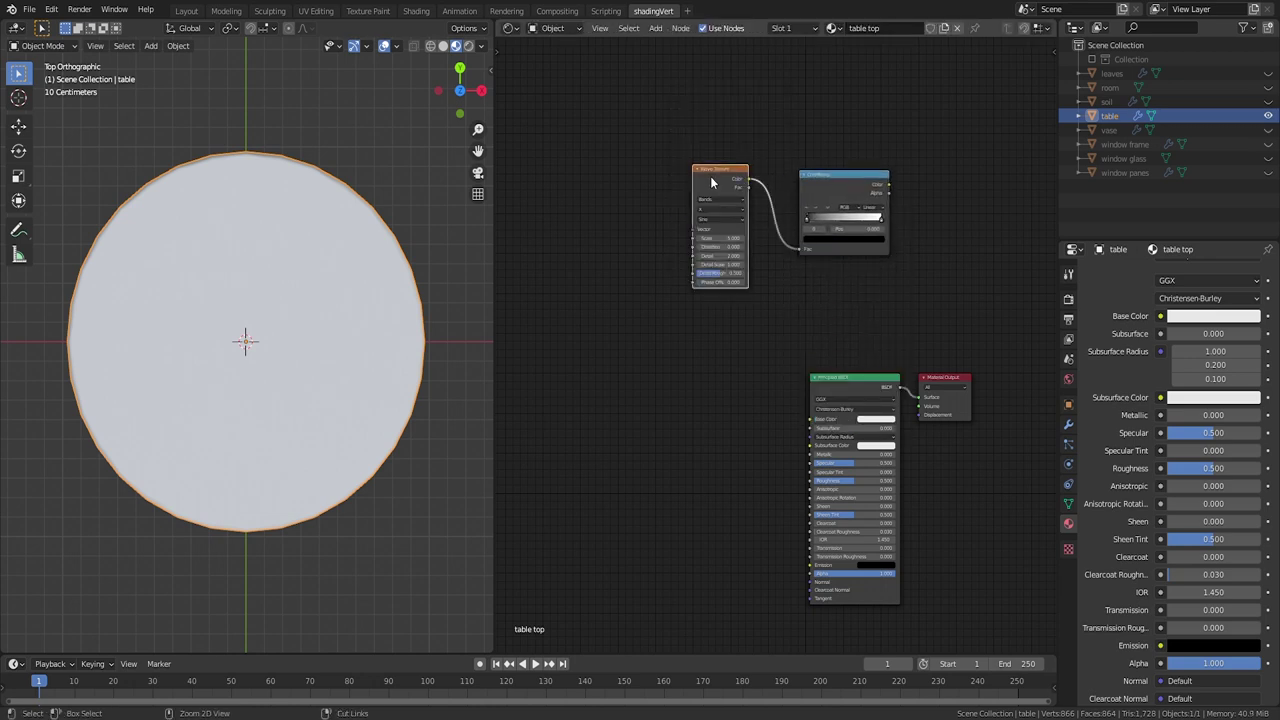
key("ctrl+t")
left_click(840, 182)
left_click(840, 182, "ctrl+shift")
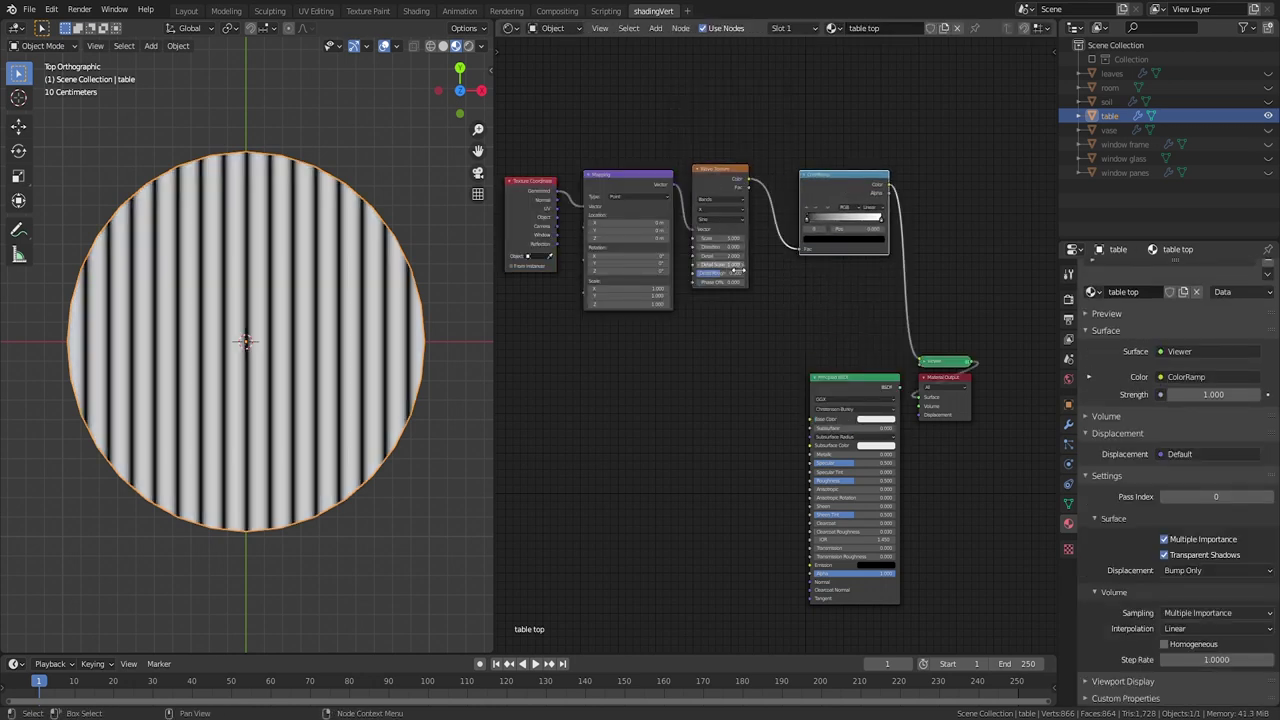
Step: Set the Wave Texture's scale to 2.5 for wider bands
scroll(738, 270, "up", 6)
middle_click_drag(742, 346, 865, 408)
scroll(863, 403, "up", 4)
left_click_drag(902, 291, 876, 291)
left_click(829, 292)
left_click(829, 292)
scroll(945, 407, "down", 4)
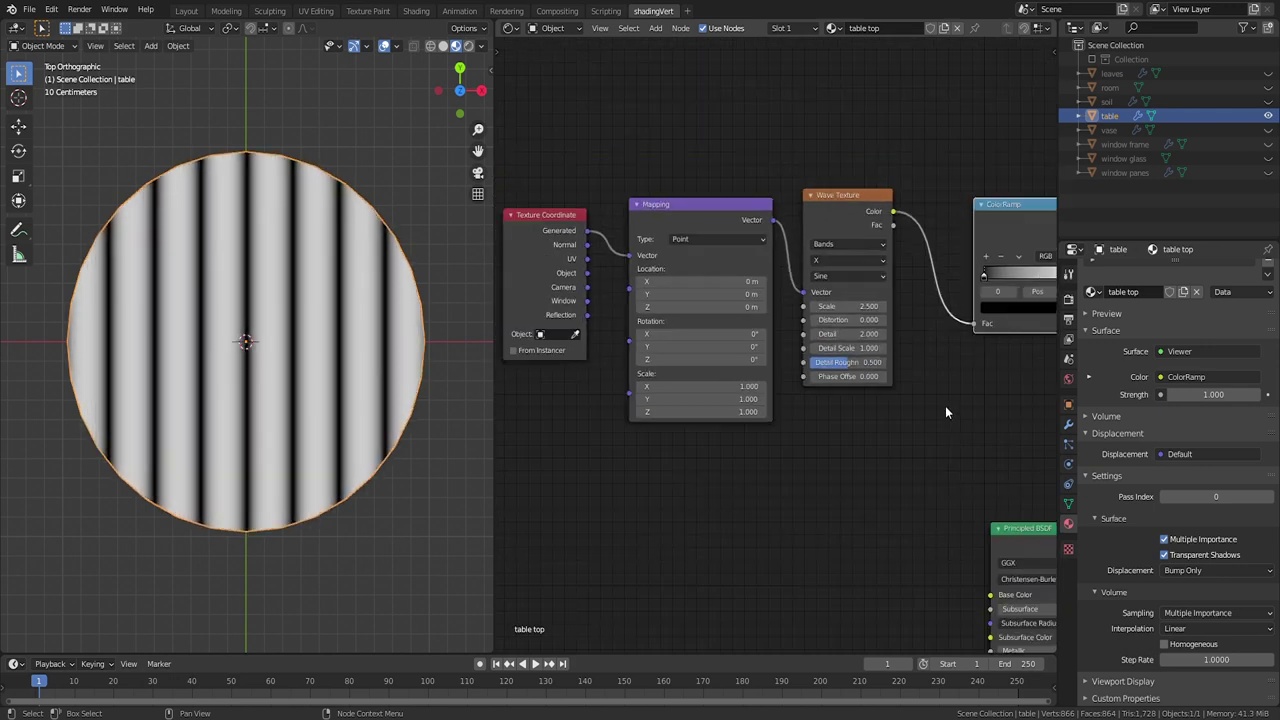
Step: Move the ColorRamp's white stop close to the black stop to get thin, hard-edged black stripes
scroll(948, 412, "down", 2)
middle_click_drag(948, 412, 861, 367)
left_click_drag(929, 255, 851, 252)
Step: Move the Material Output node clear of the others and set the material's displacement method to Displacement and Bump
scroll(868, 330, "down", 4)
left_click_drag(899, 407, 991, 285)
scroll(991, 285, "up", 4)
middle_click_drag(991, 285, 906, 271)
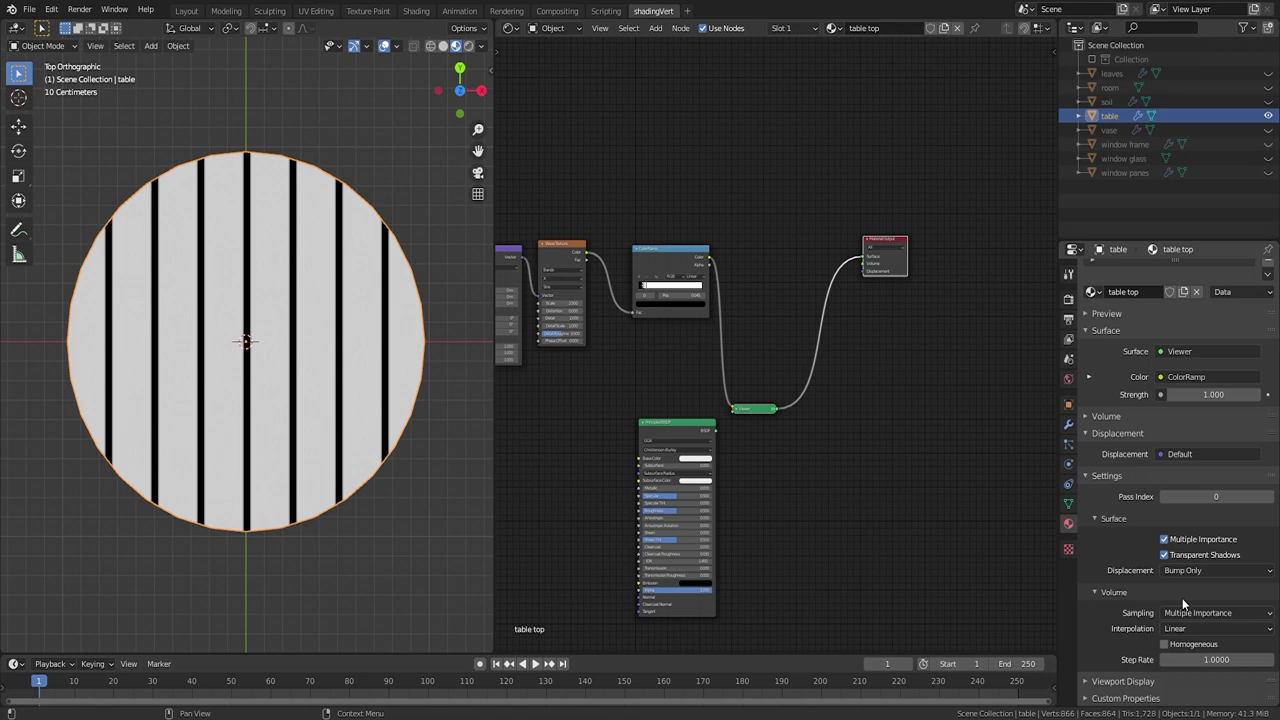
left_click(1184, 569)
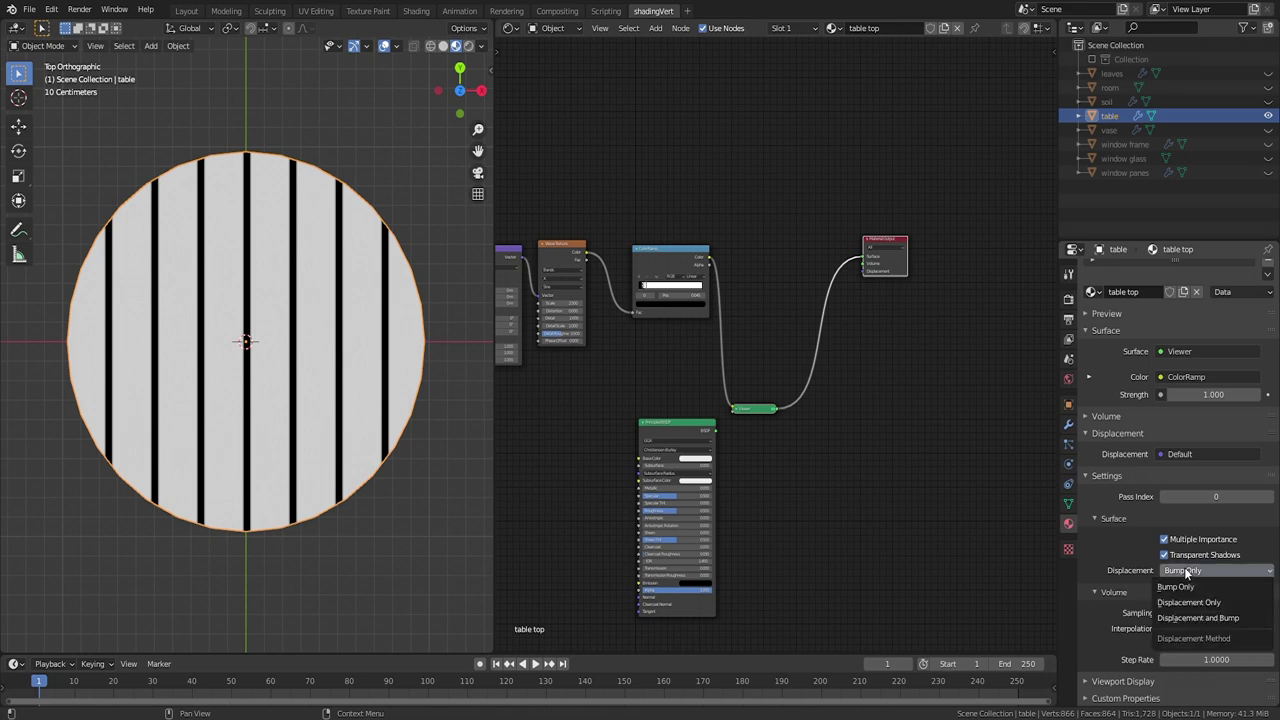
left_click(1181, 619)
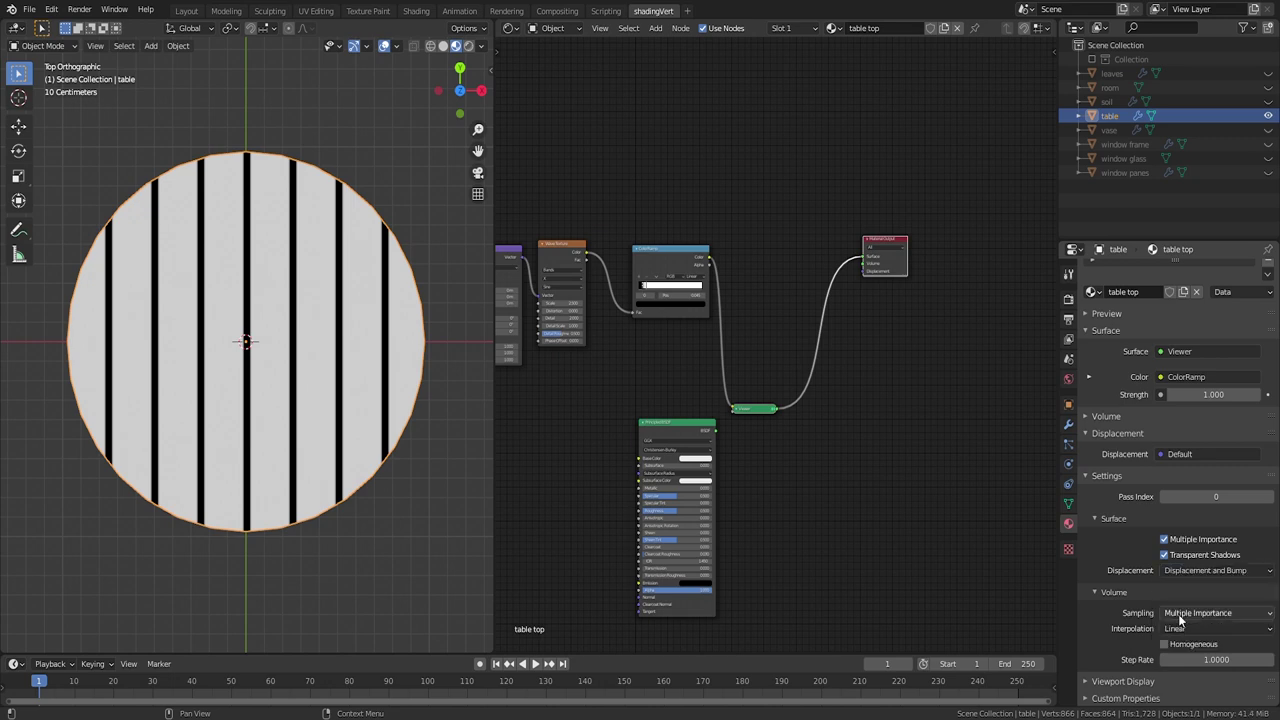
Step: Add a Displacement node, linking the ColorRamp color to its Height and its output to the Material Output's Displacement
scroll(896, 309, "up", 2)
left_click_drag(758, 431, 815, 97)
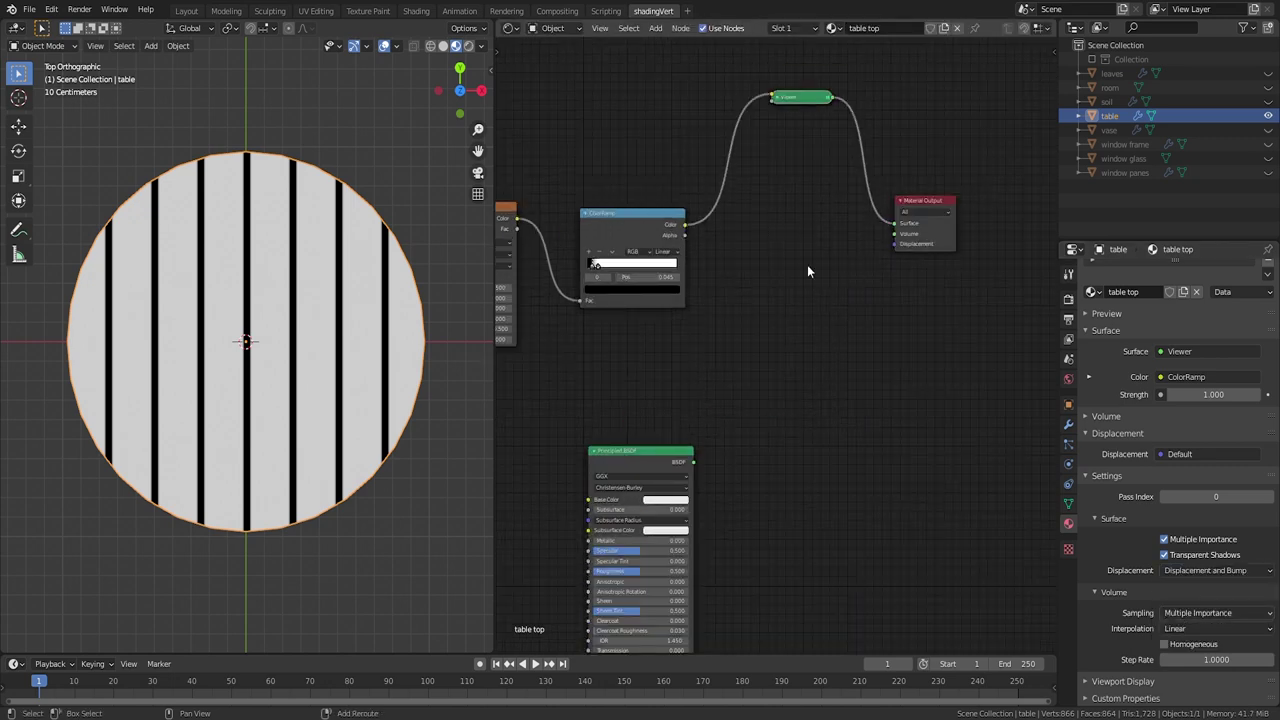
key("shift+a")
mouse_move(757, 251)
left_click(857, 270)
left_click(855, 265)
left_click_drag(853, 265, 895, 243)
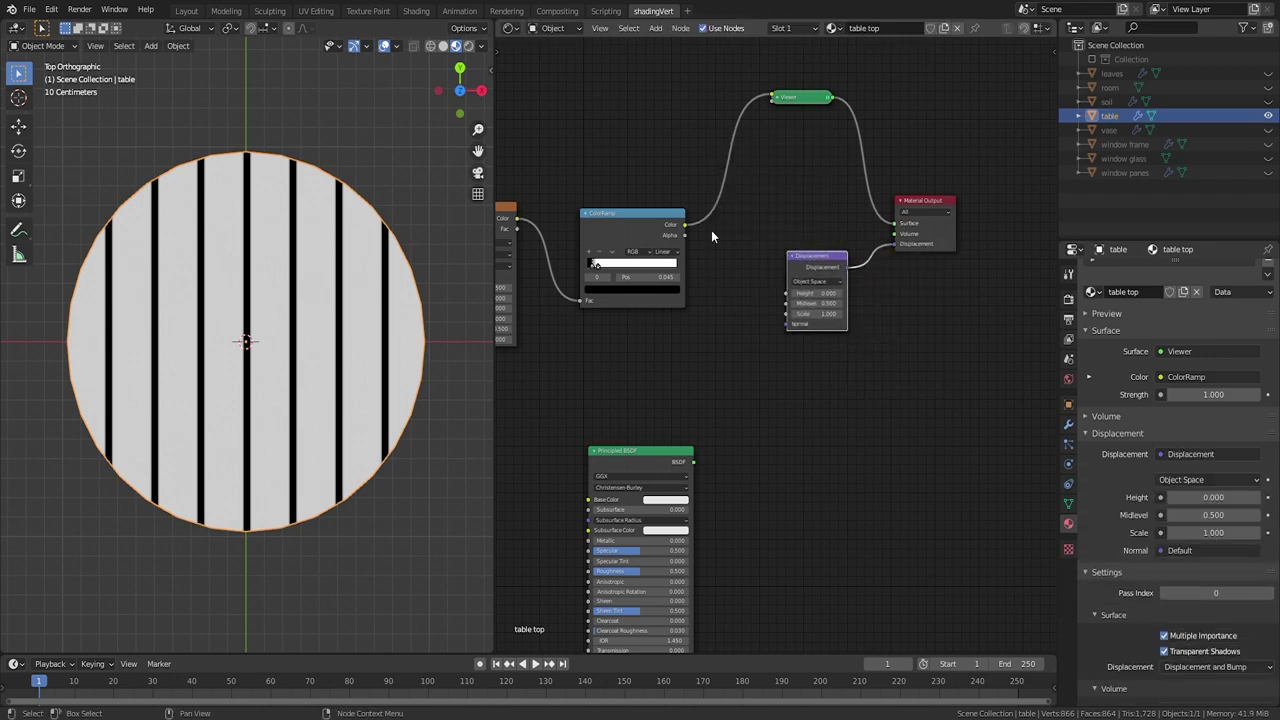
left_click_drag(684, 224, 787, 294)
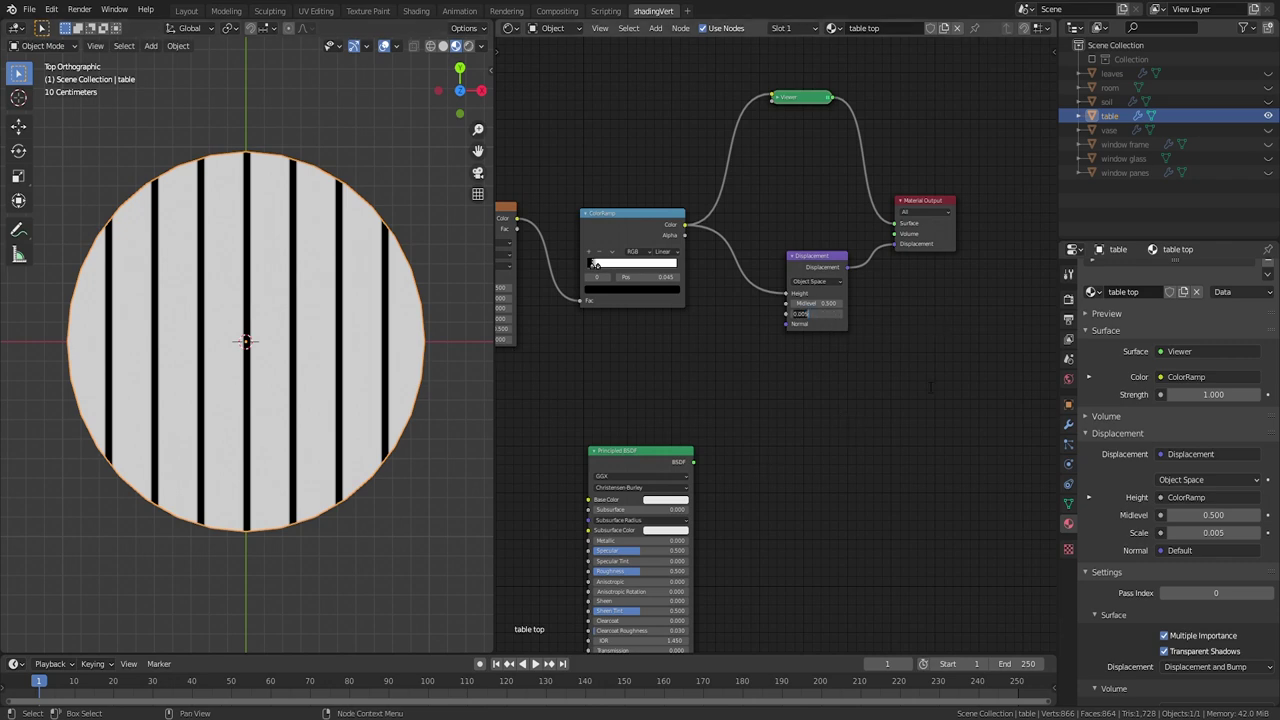
Step: Set the Displacement node's scale to 0.3 and show the table in rendered viewport shading
type(".3")
key("Return")
middle_click_drag(352, 448, 355, 315)
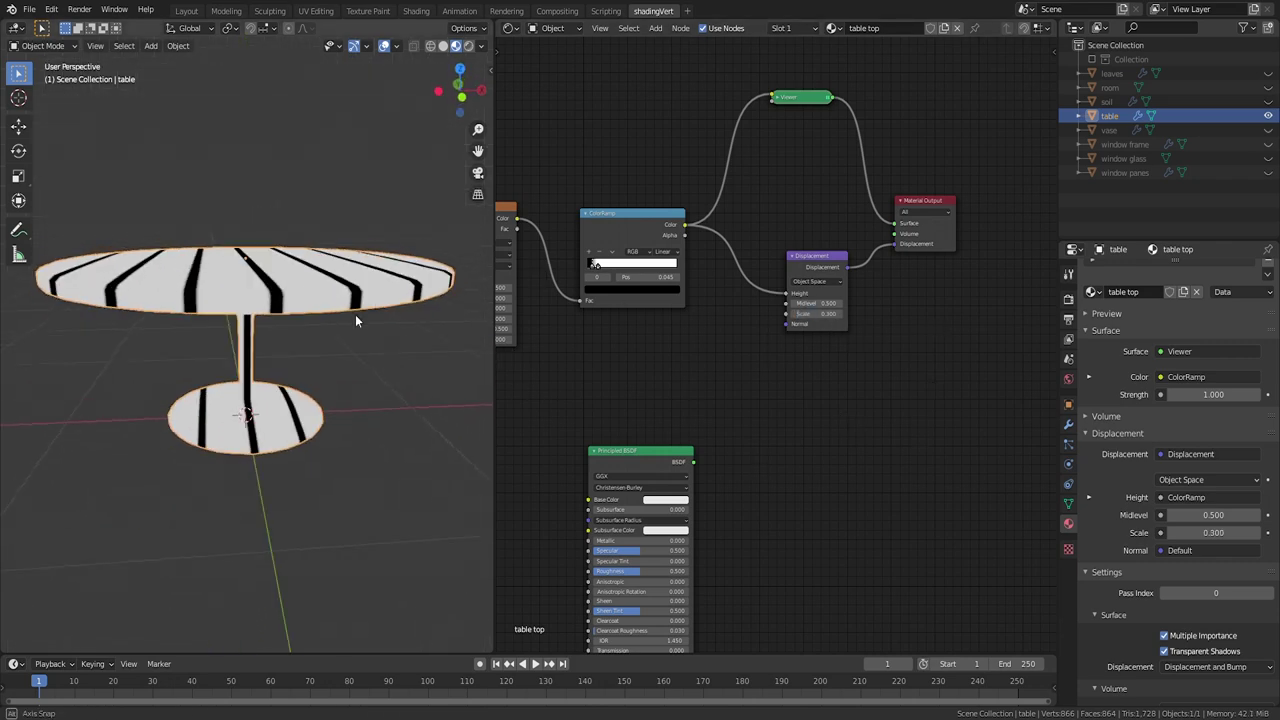
left_click(468, 47)
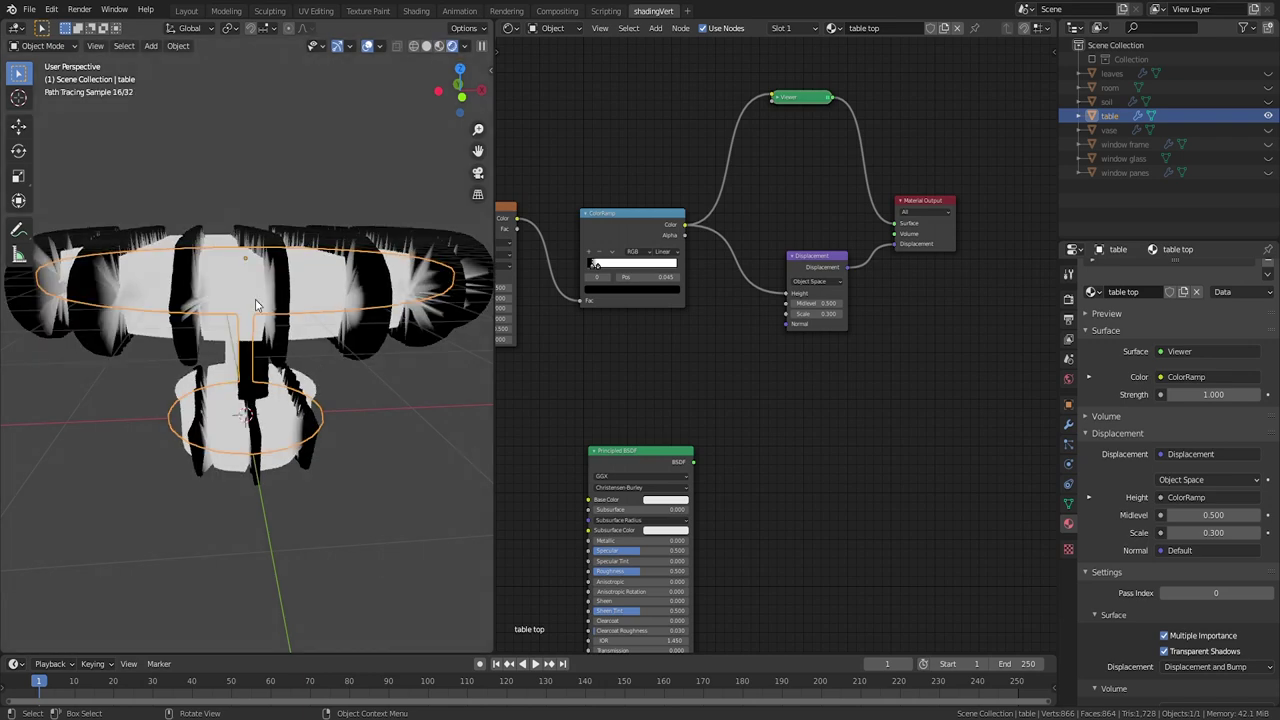
mouse_move(162, 260)
middle_mouse_down()
mouse_move(190, 240)
mouse_move(214, 253)
mouse_move(187, 263)
middle_mouse_up()
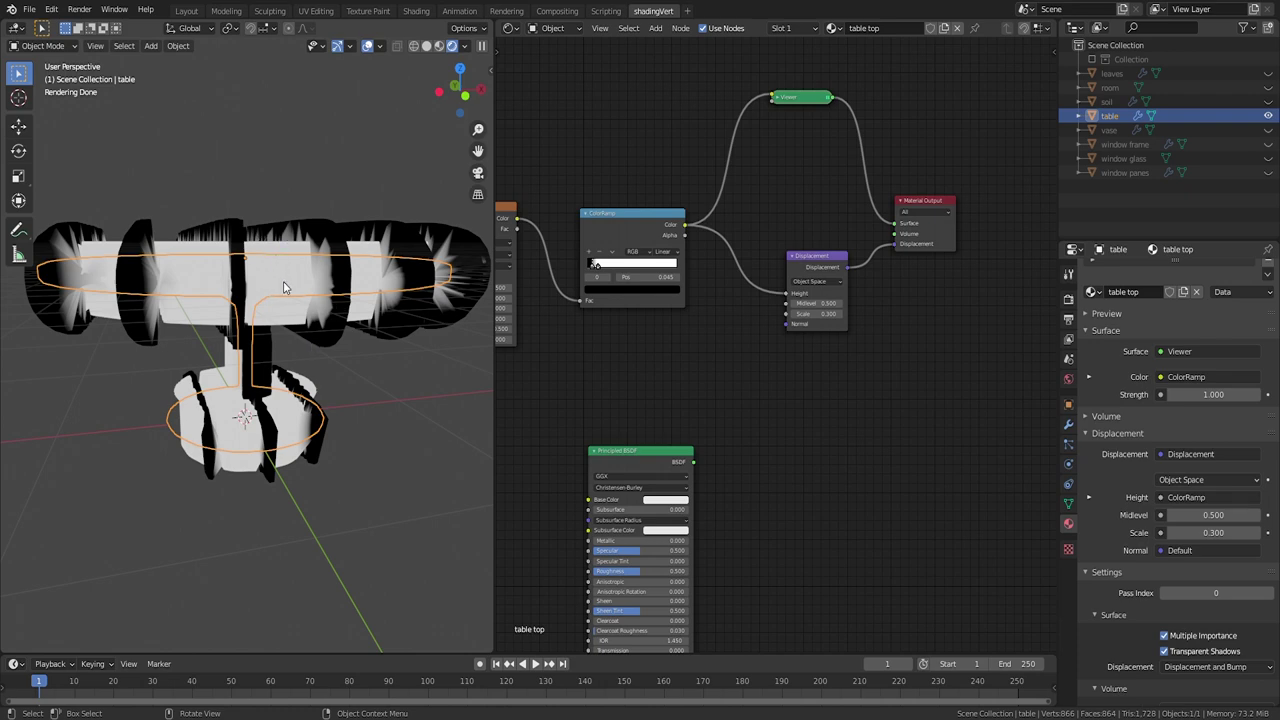
Step: Preview the table's material without displacement and display the mesh's face normals in Edit Mode to check their direction from above and below
mouse_move(308, 437)
middle_mouse_down()
mouse_move(362, 394)
mouse_move(232, 457)
middle_mouse_up()
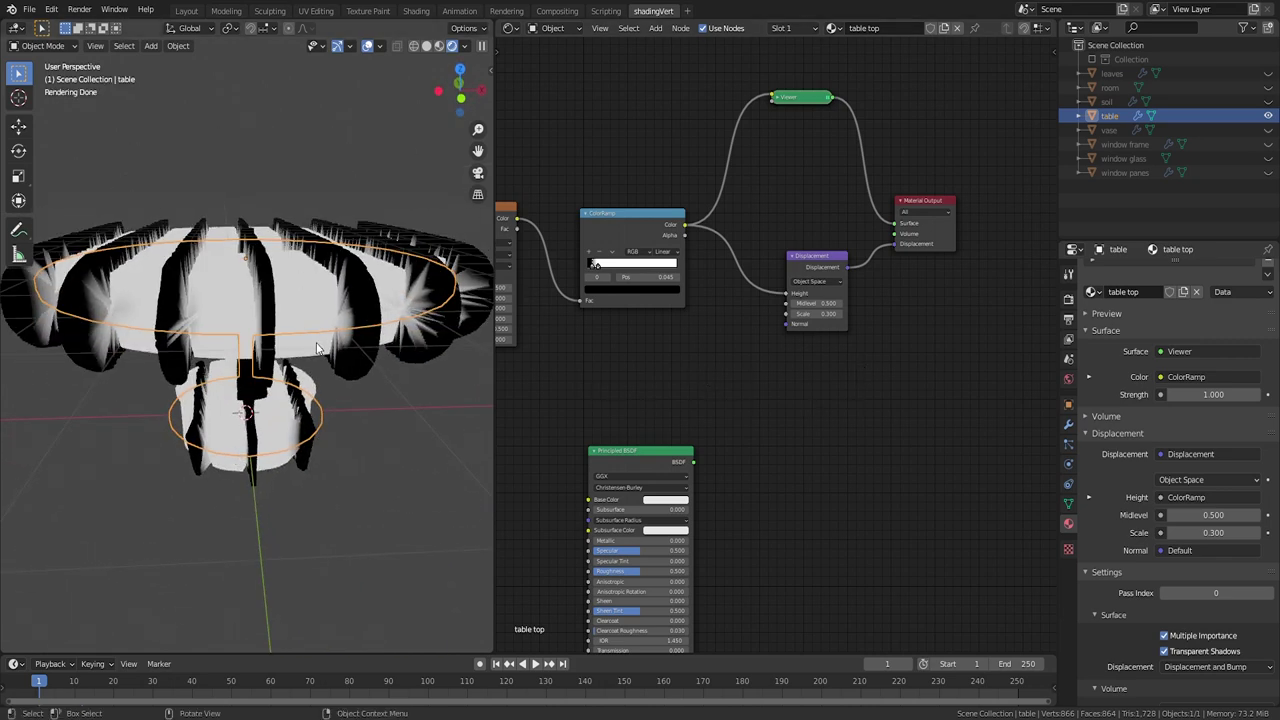
middle_click_drag(396, 306, 341, 294)
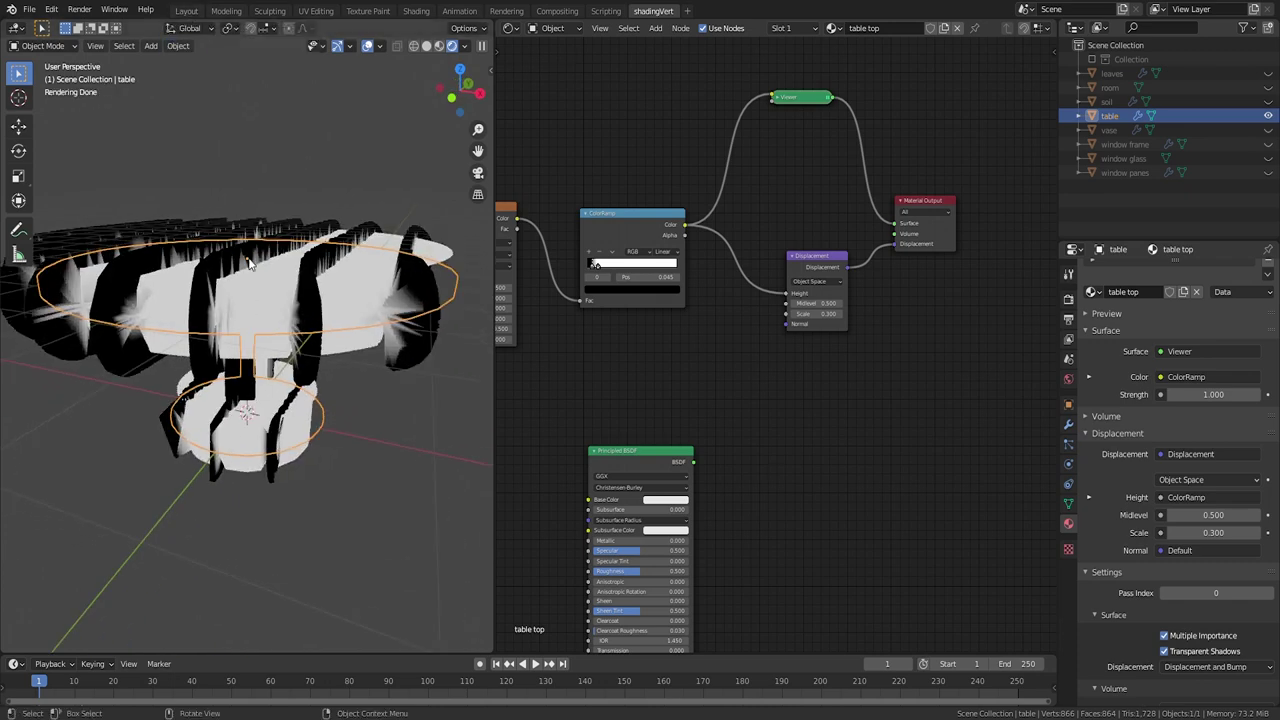
left_click(438, 50)
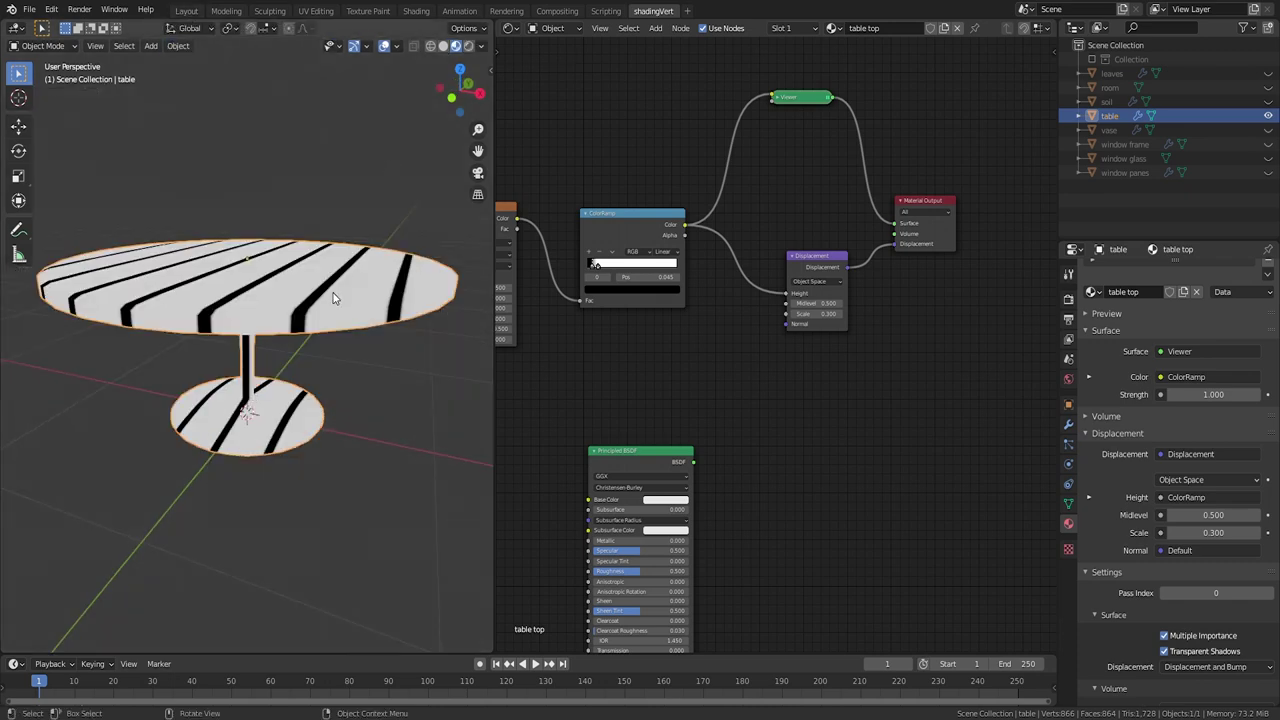
key("Tab")
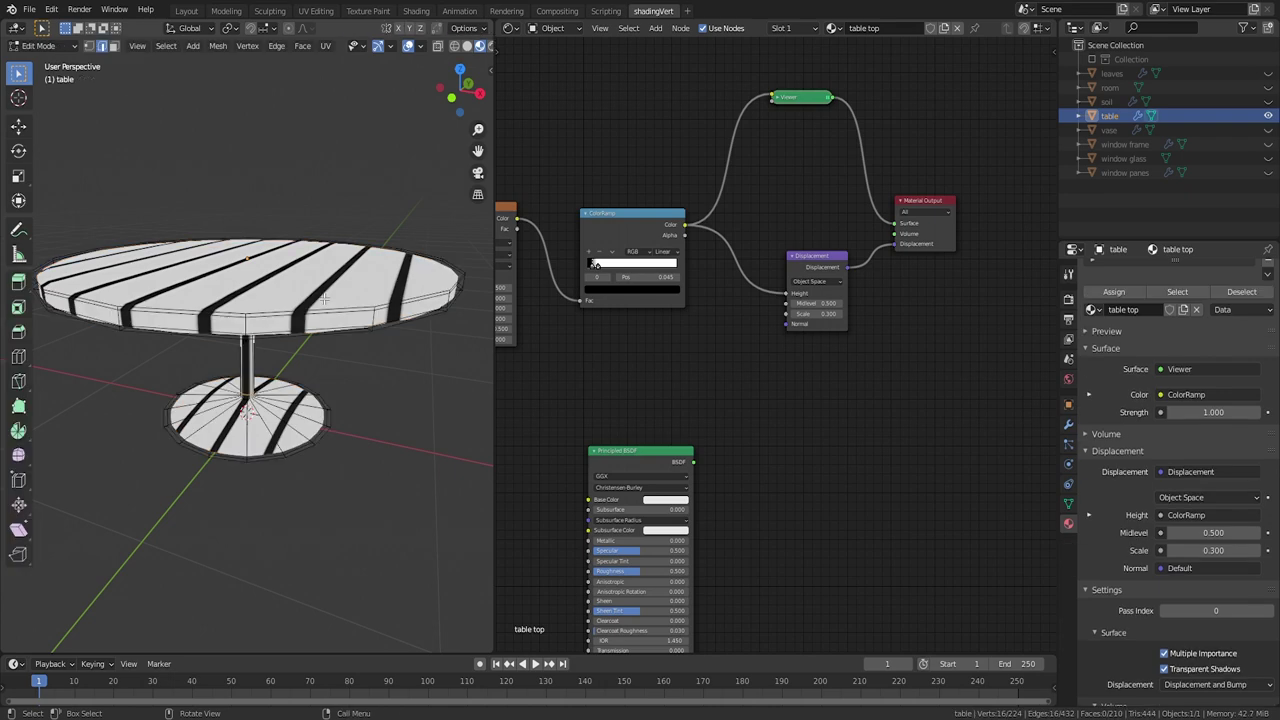
left_click(424, 46)
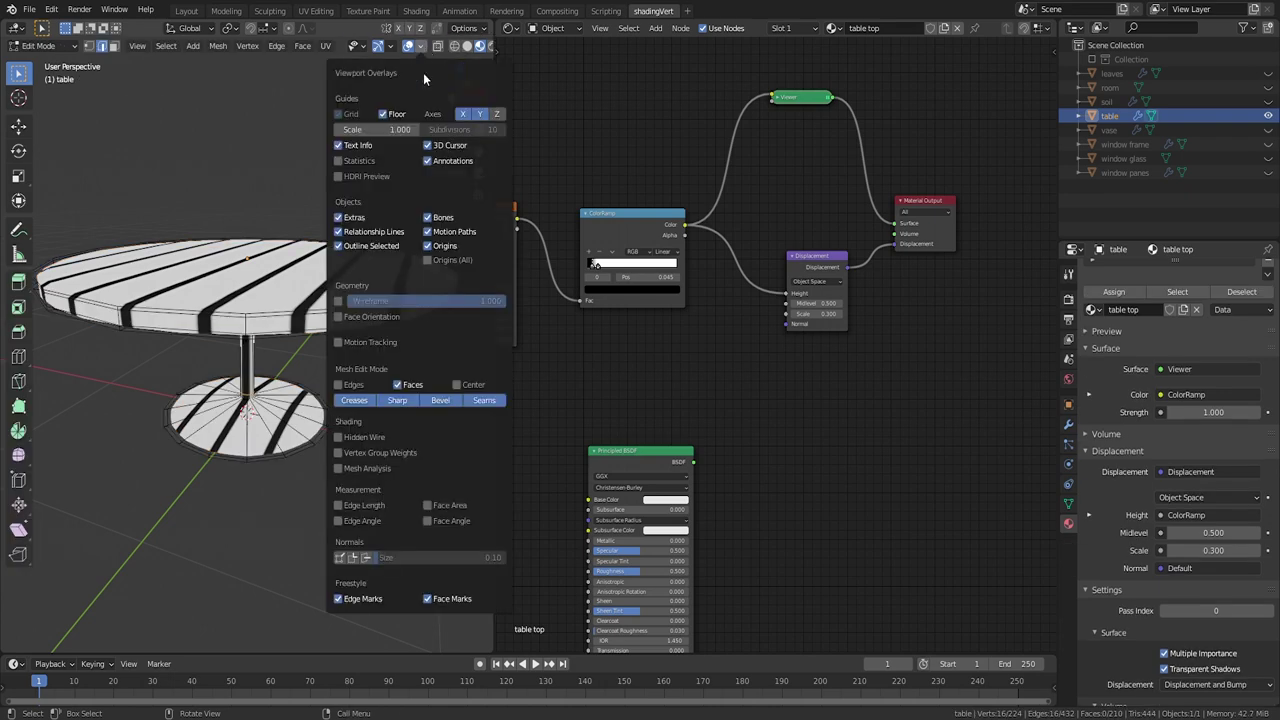
left_click(364, 559)
middle_click_drag(300, 313, 391, 308)
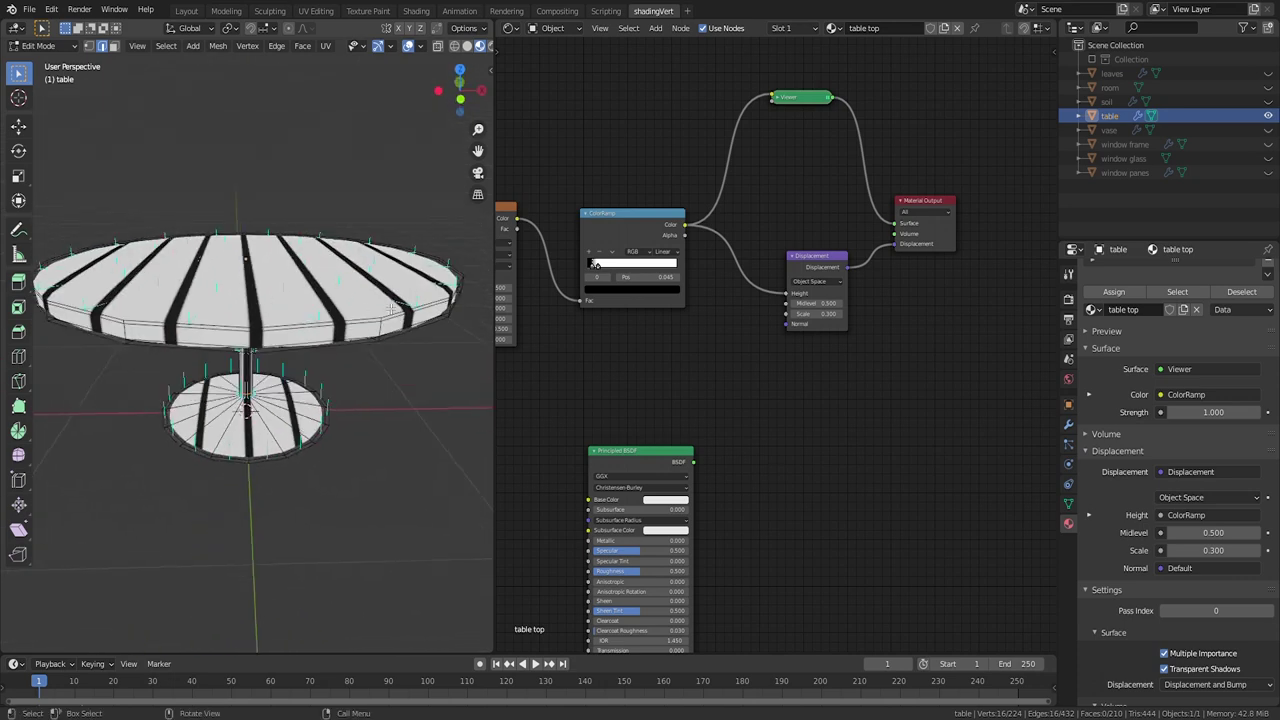
scroll(428, 267, "up", 2)
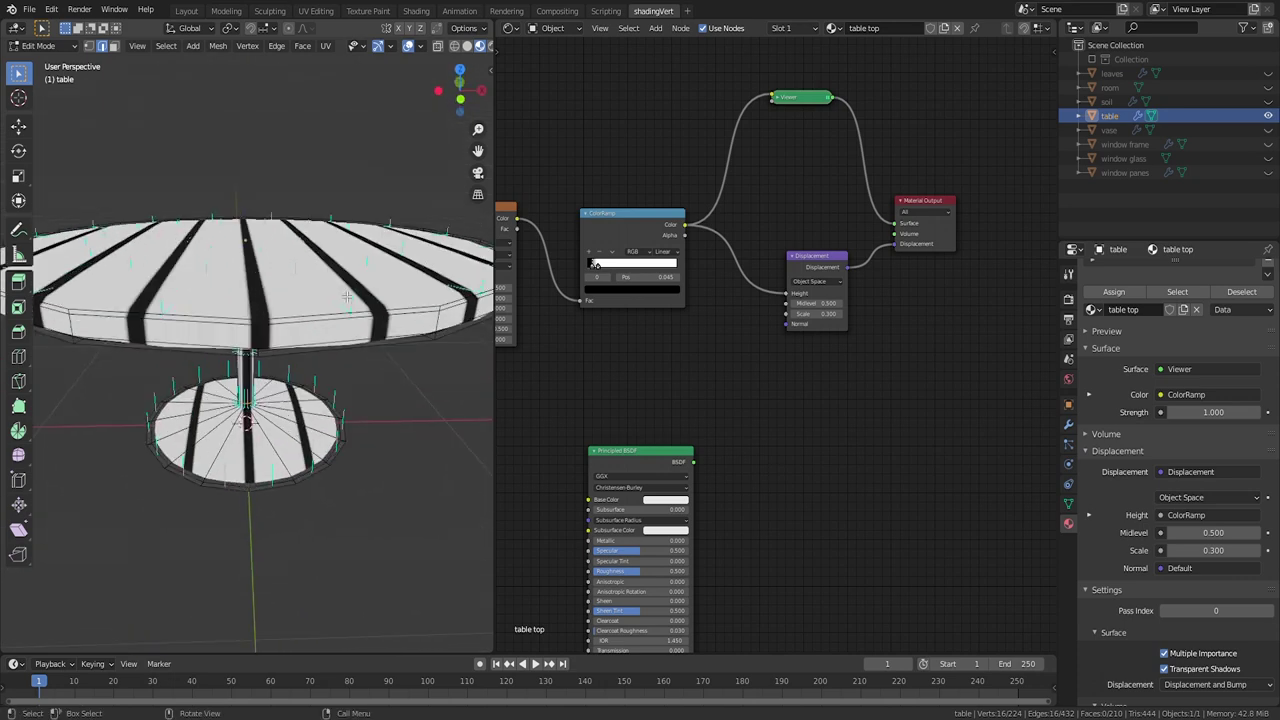
middle_click_drag(298, 349, 310, 268)
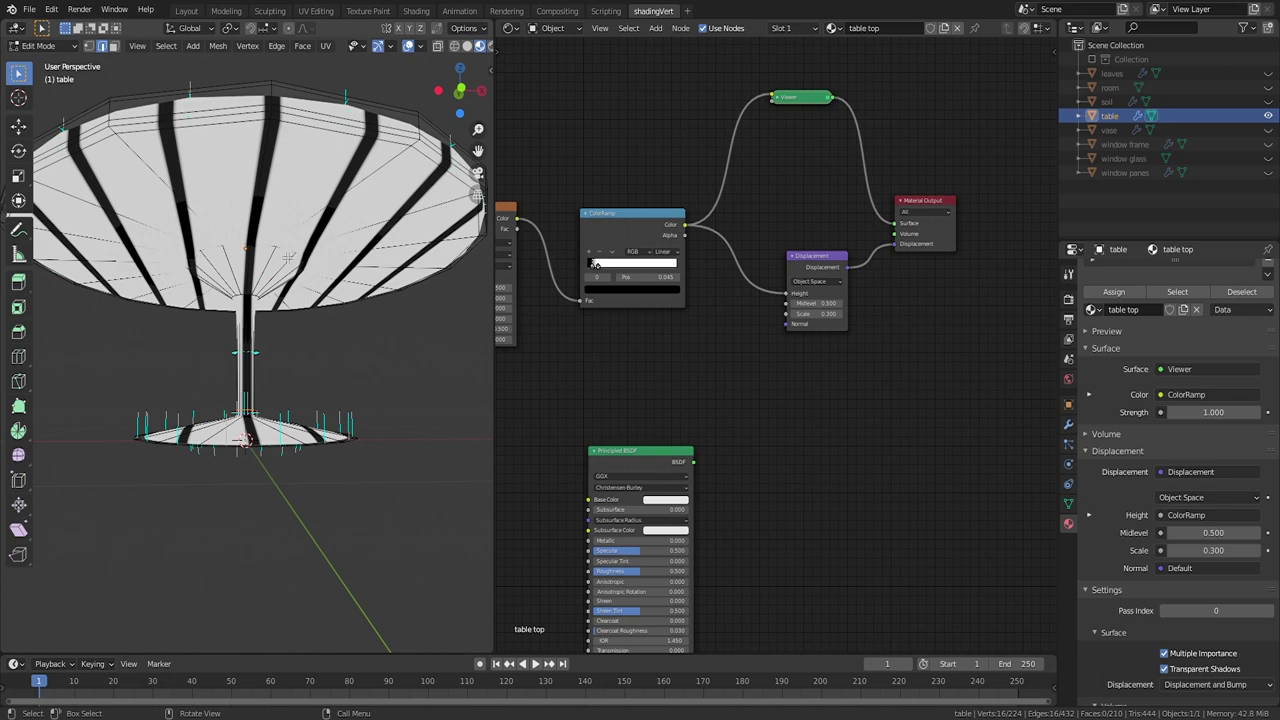
mouse_move(304, 262)
middle_mouse_down()
mouse_move(301, 300)
mouse_move(300, 270)
middle_mouse_up()
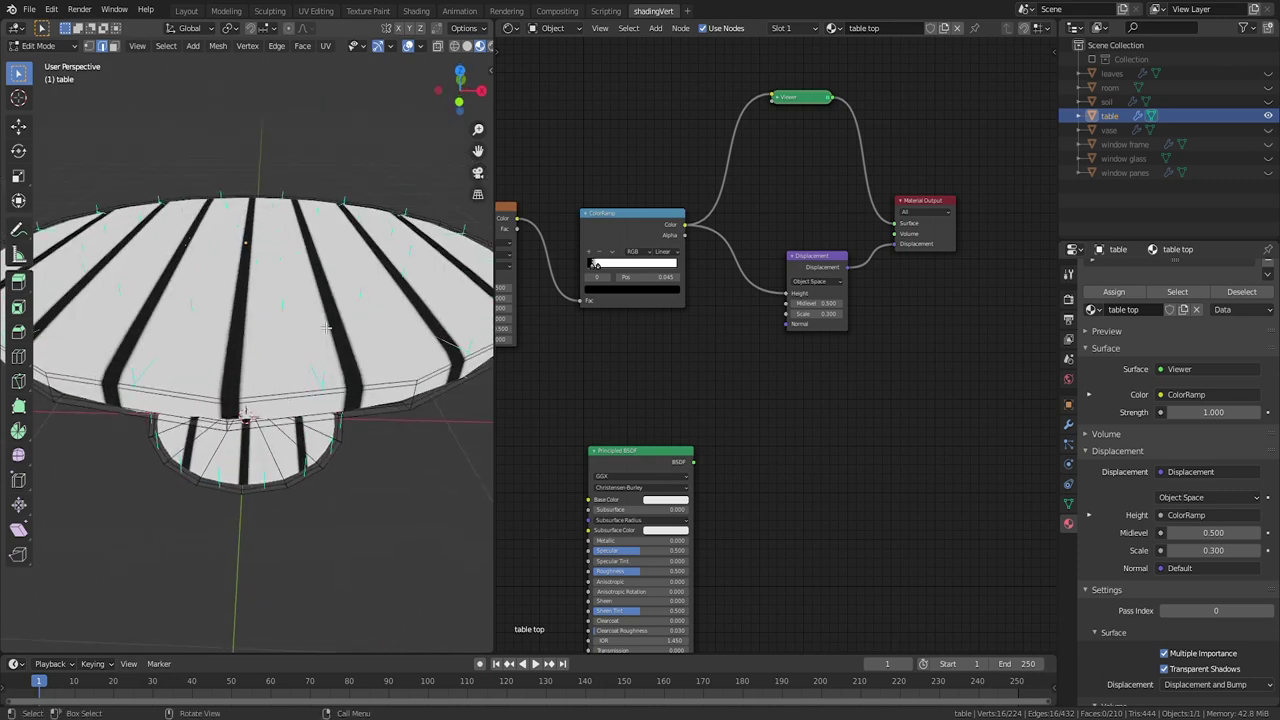
mouse_move(318, 357)
middle_mouse_down()
mouse_move(312, 315)
mouse_move(309, 364)
mouse_move(323, 343)
mouse_move(309, 374)
mouse_move(334, 371)
middle_mouse_up()
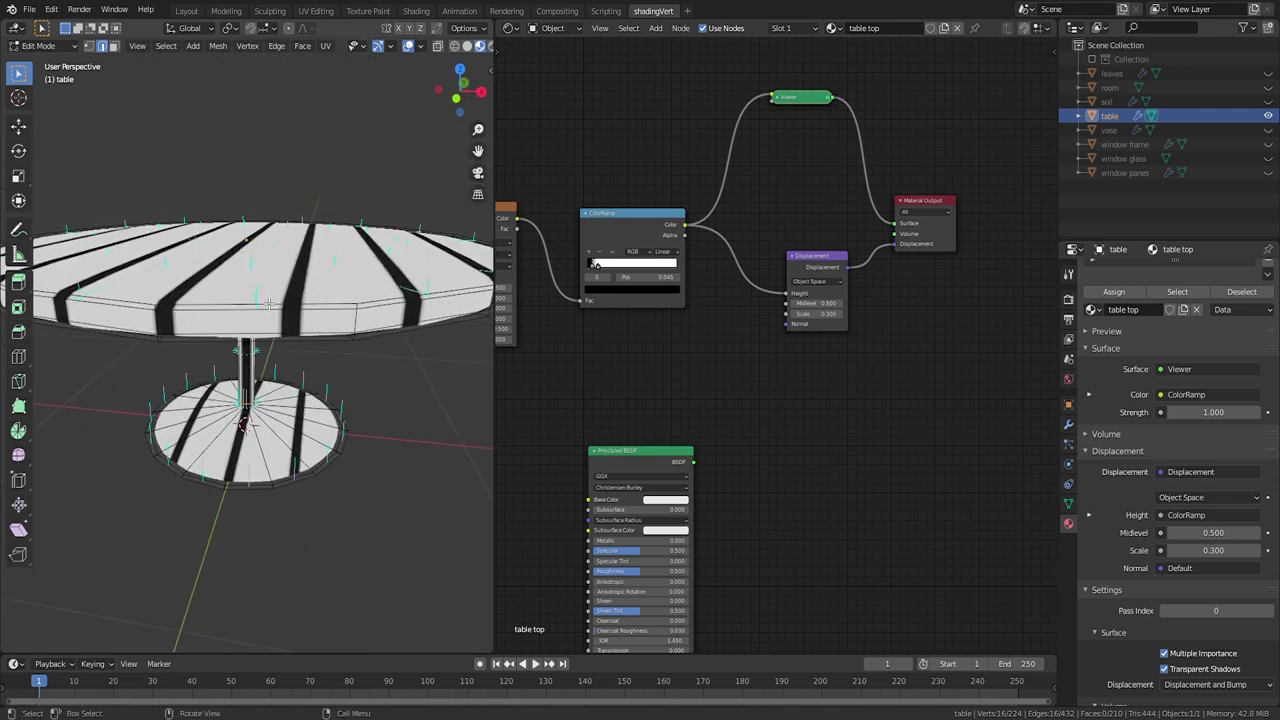
Step: Select the whole table mesh, flip its normals and recalculate them to face outside
key("a")
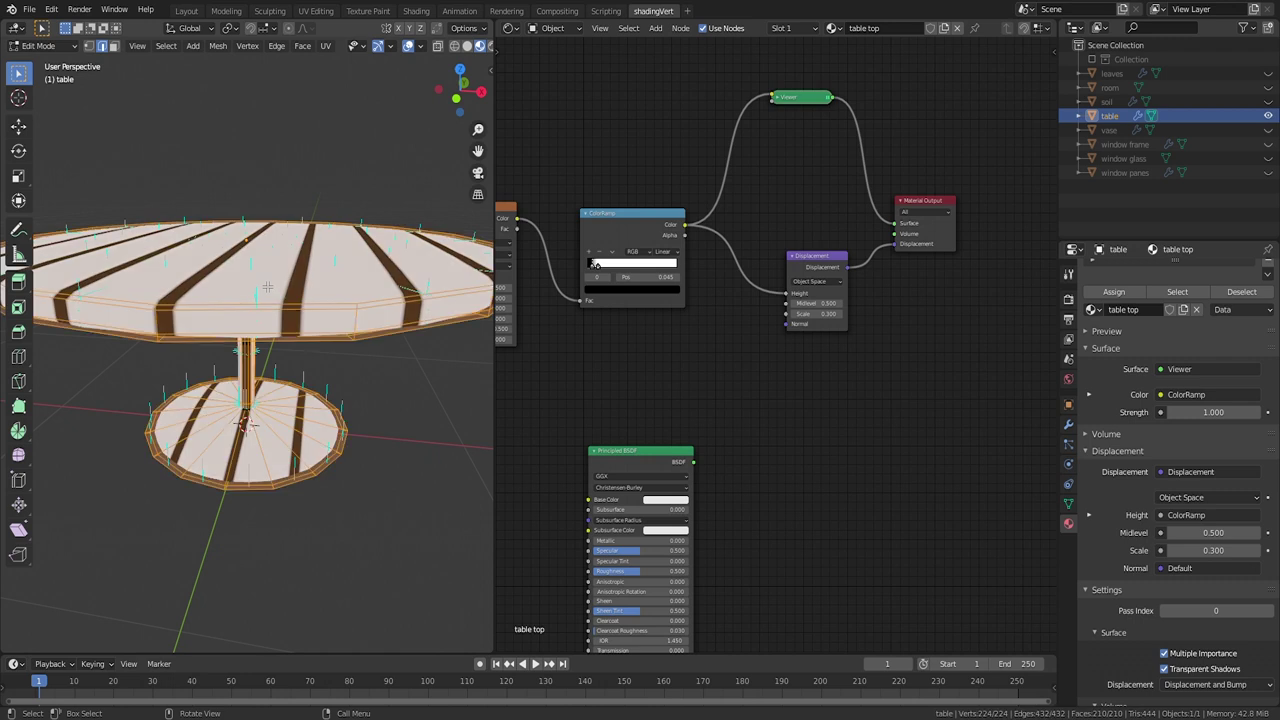
left_click(217, 46)
mouse_move(236, 278)
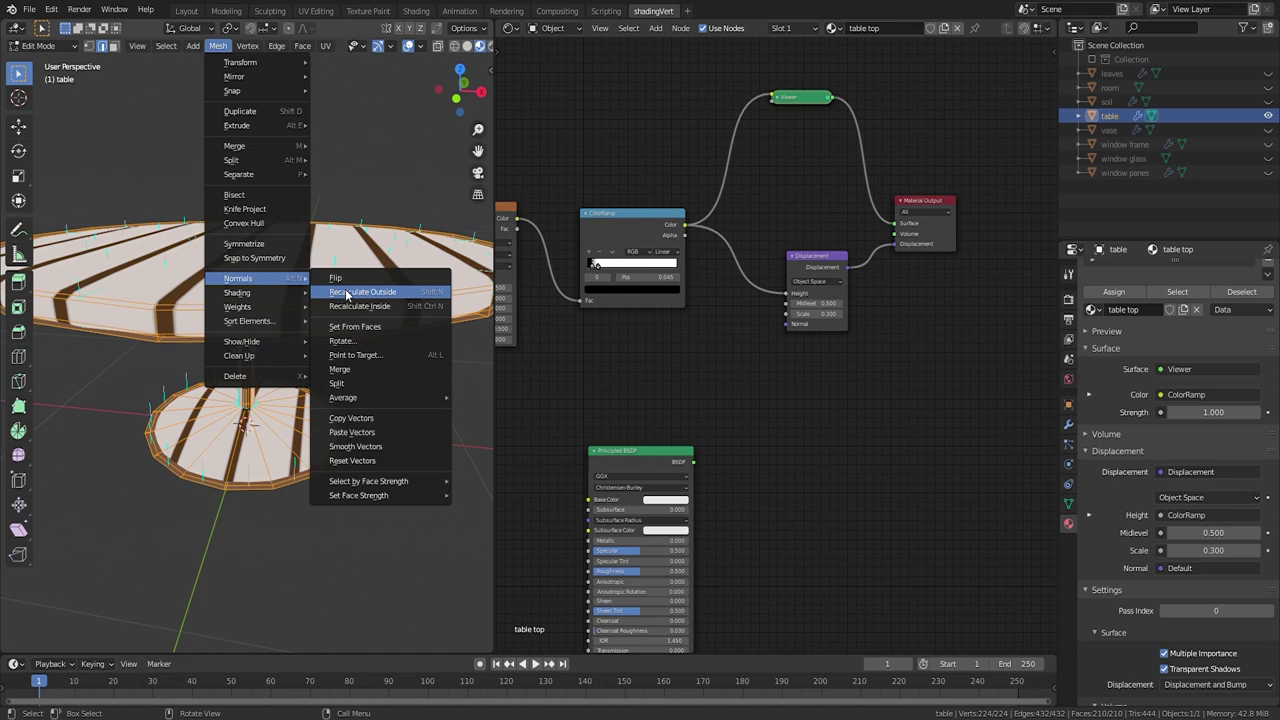
left_click(337, 279)
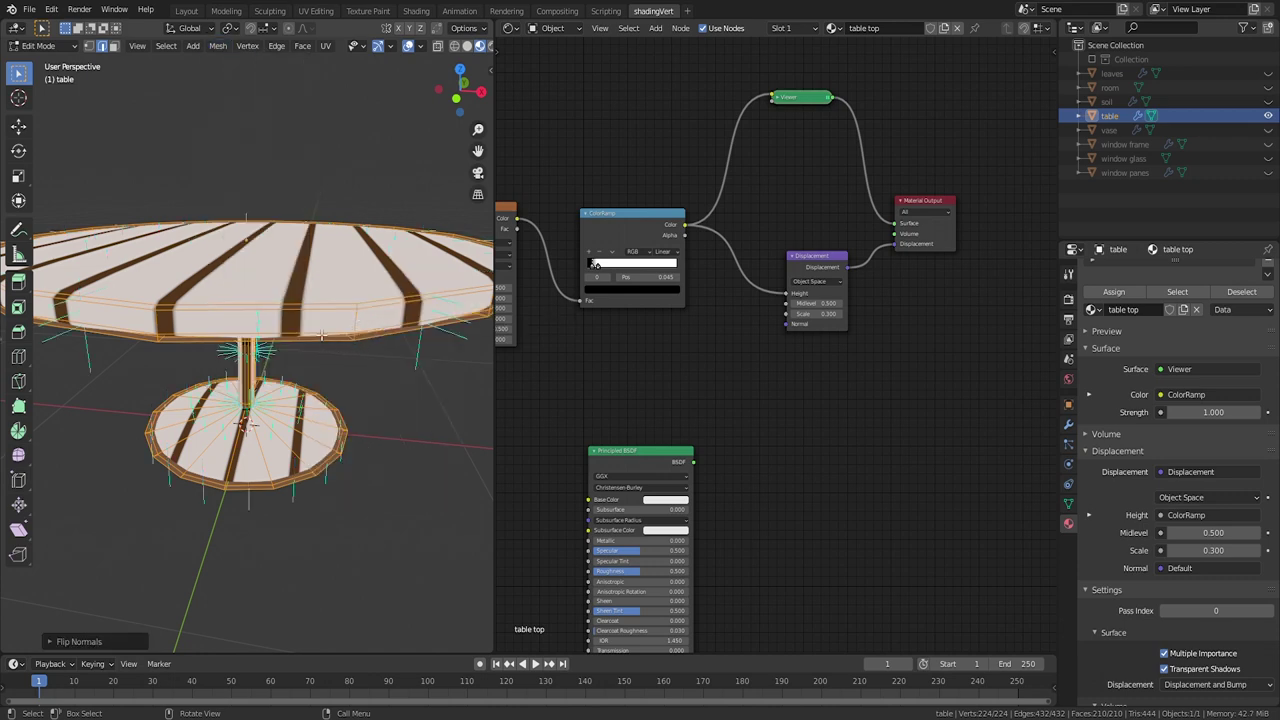
middle_click_drag(233, 254, 227, 211)
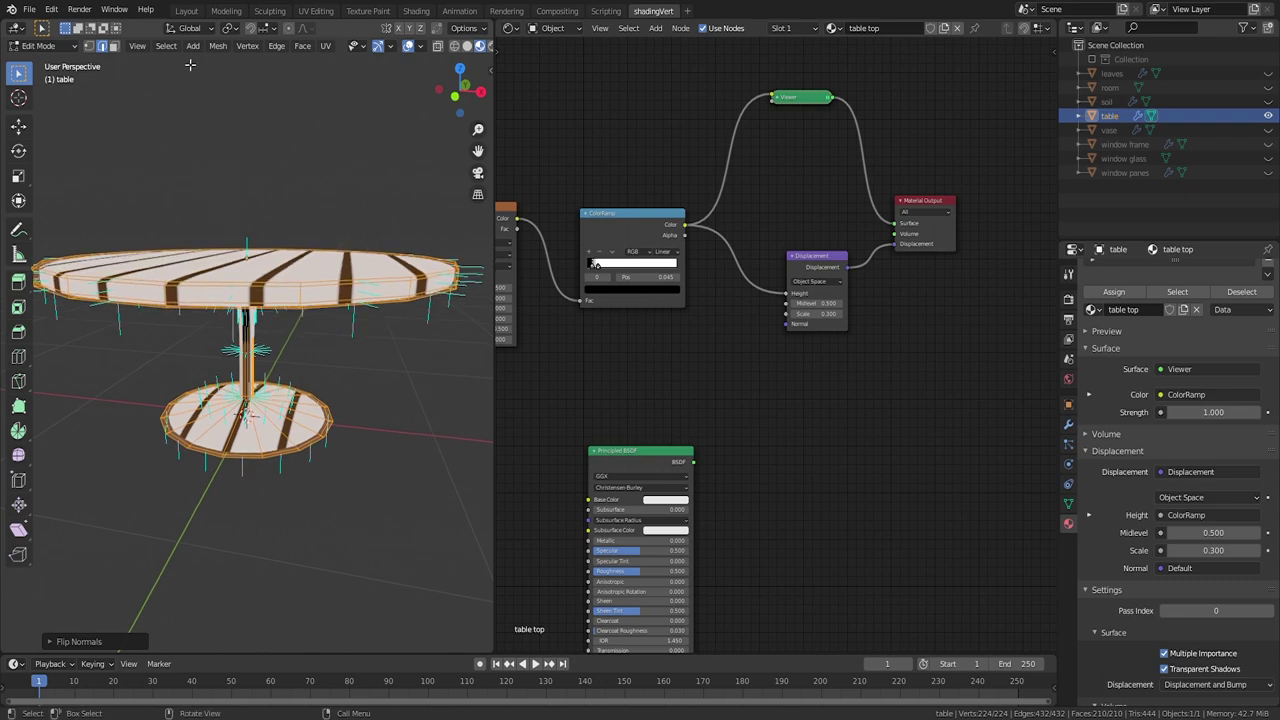
left_click(217, 46)
mouse_move(235, 279)
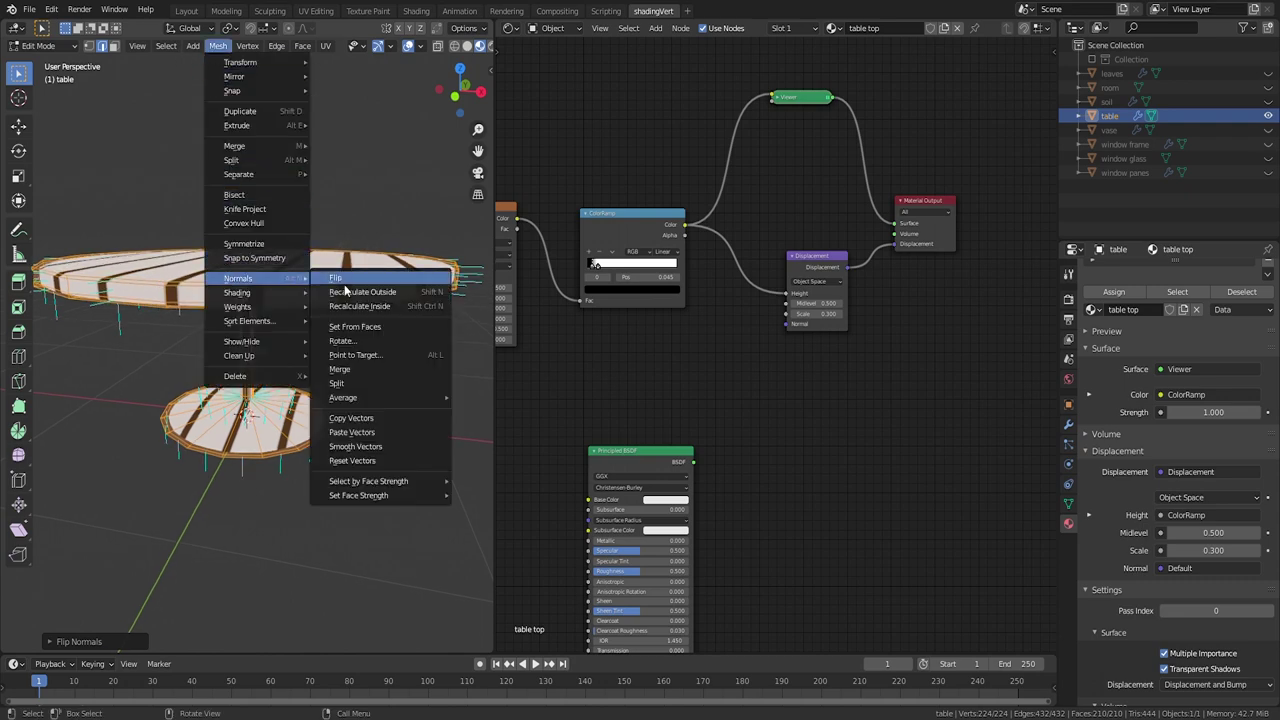
left_click(345, 297)
middle_click_drag(345, 297, 370, 337)
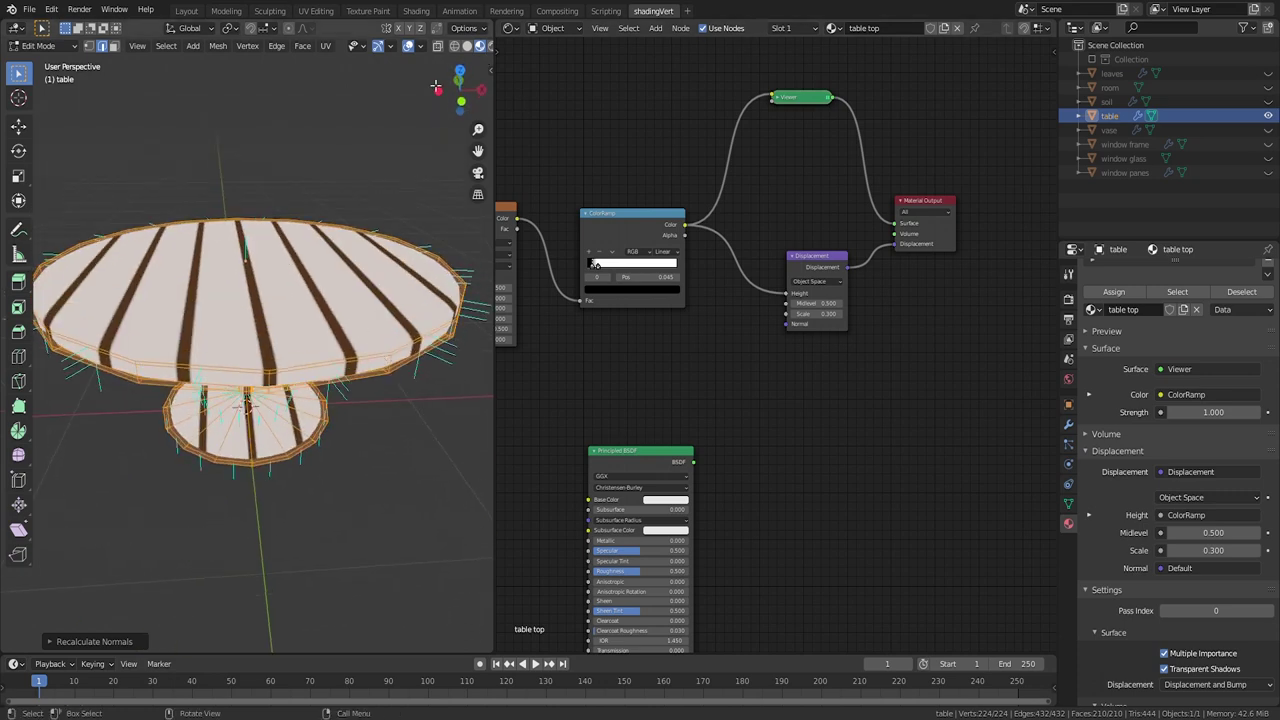
Step: Return the table to Object Mode with rendered shading and set the Displacement node's scale to 0.03
scroll(470, 47, "down", 2)
left_click(473, 46)
mouse_move(263, 242)
middle_mouse_down()
mouse_move(354, 190)
mouse_move(332, 196)
middle_mouse_up()
key("Tab")
left_click(815, 313)
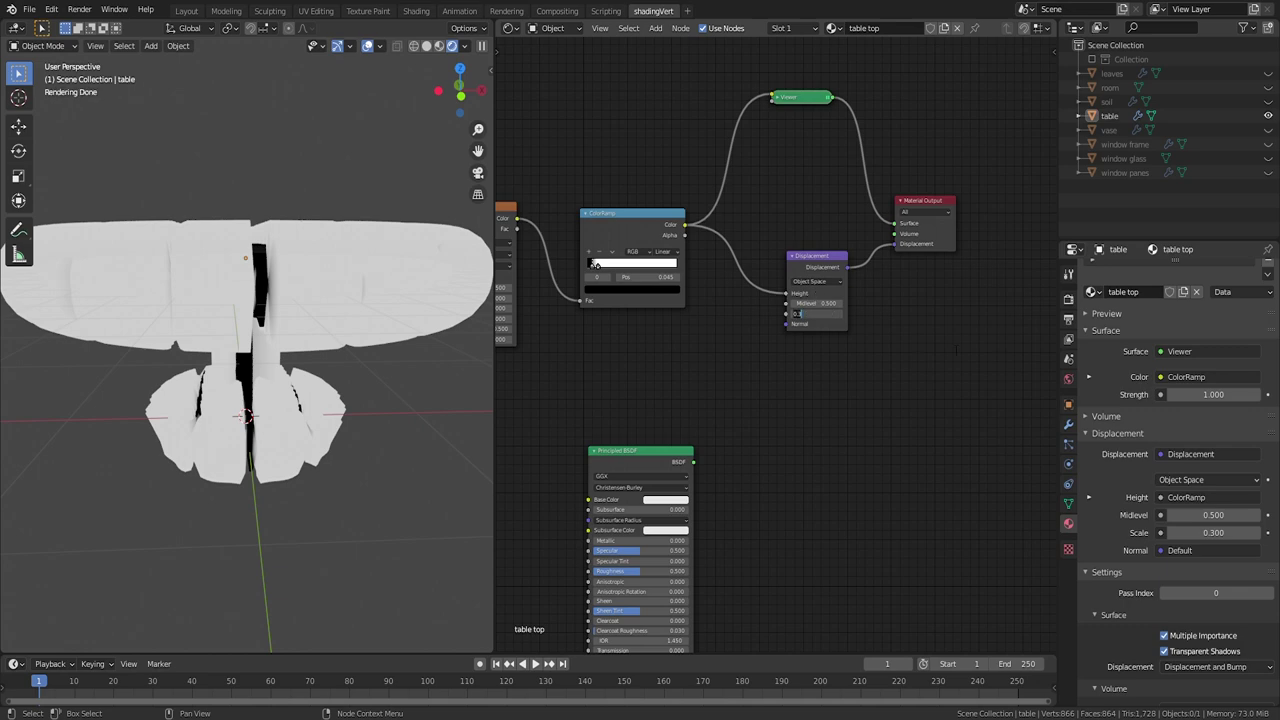
type("0.03")
key("Return")
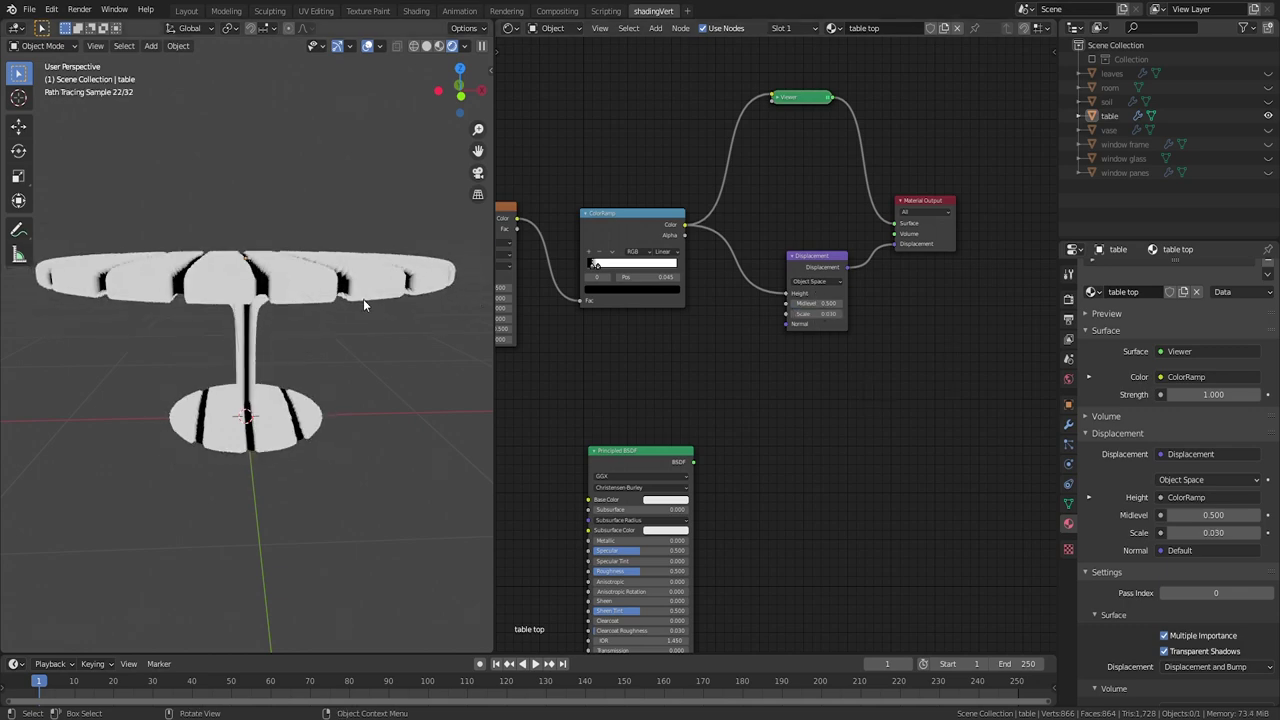
mouse_move(363, 304)
middle_mouse_down()
mouse_move(308, 326)
mouse_move(340, 335)
mouse_move(345, 290)
middle_mouse_up()
middle_click_drag(669, 362, 800, 354)
scroll(800, 354, "down", 5)
middle_click_drag(250, 310, 244, 259)
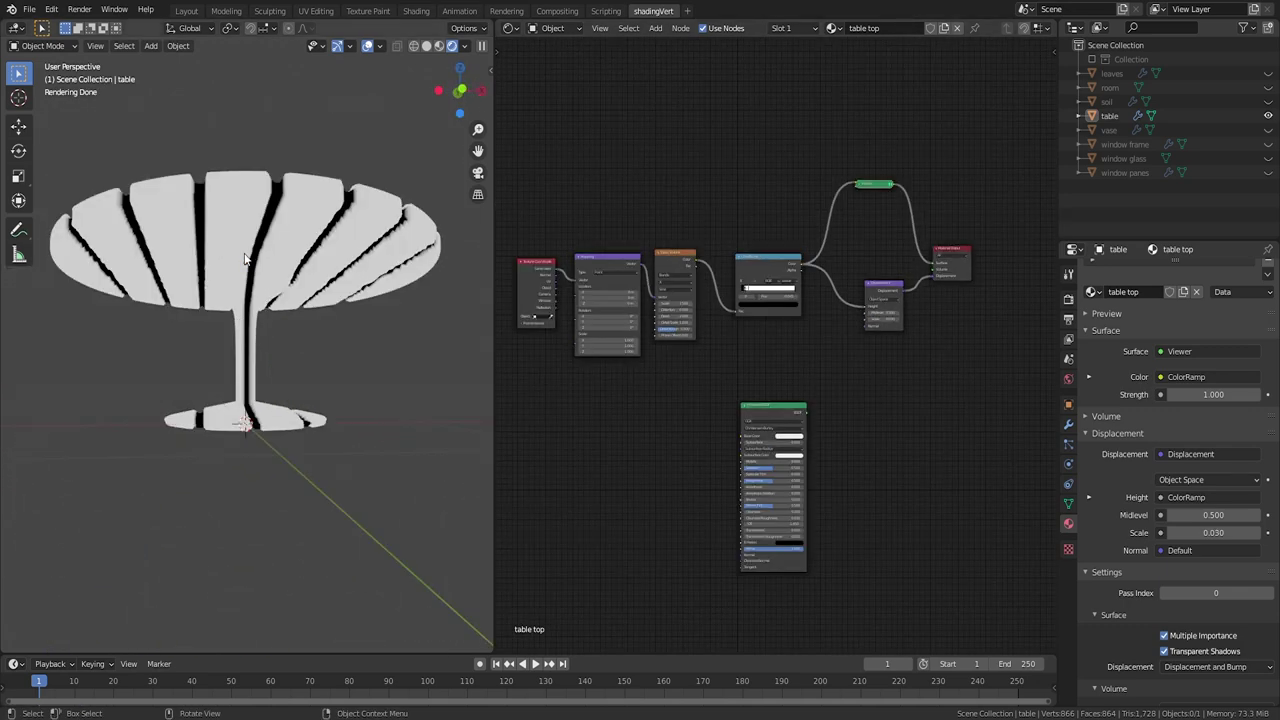
Step: Turn off the Subdivision modifier's viewport display and select the faces of the table's underside, stem and foot in Edit Mode
left_click(421, 47)
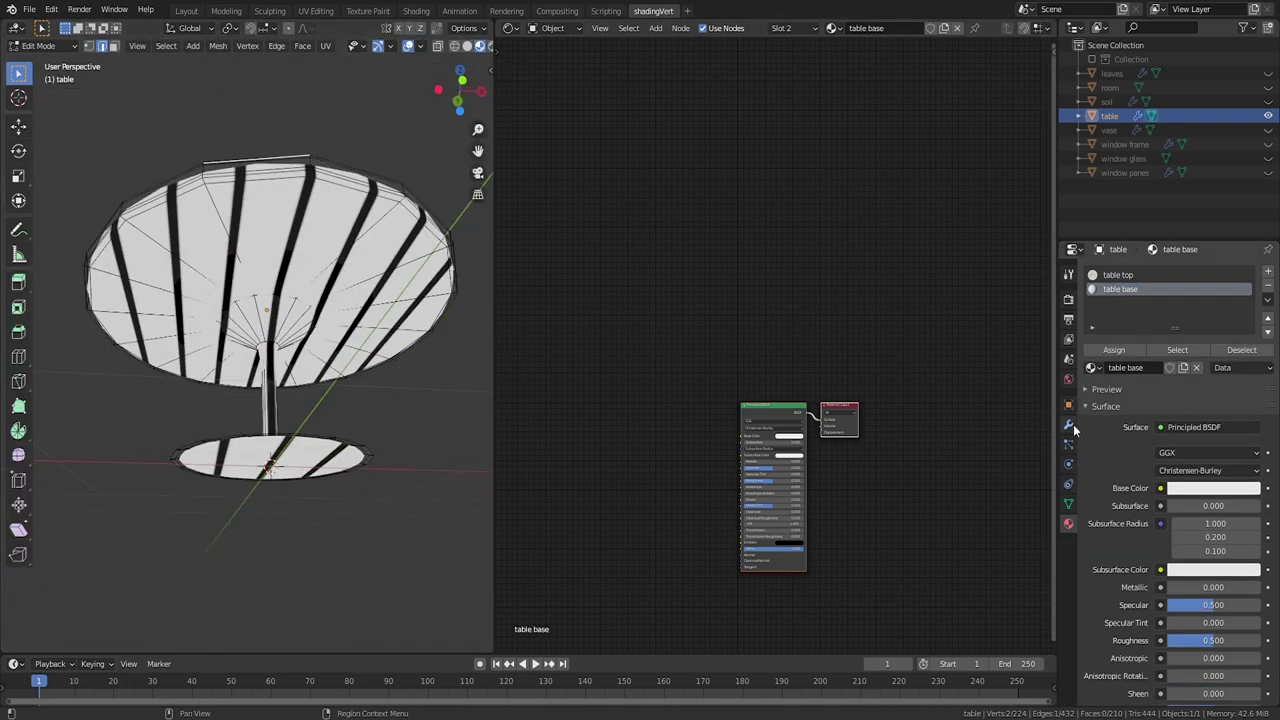
left_click(1068, 424)
key("a")
scroll(313, 521, "up", 5)
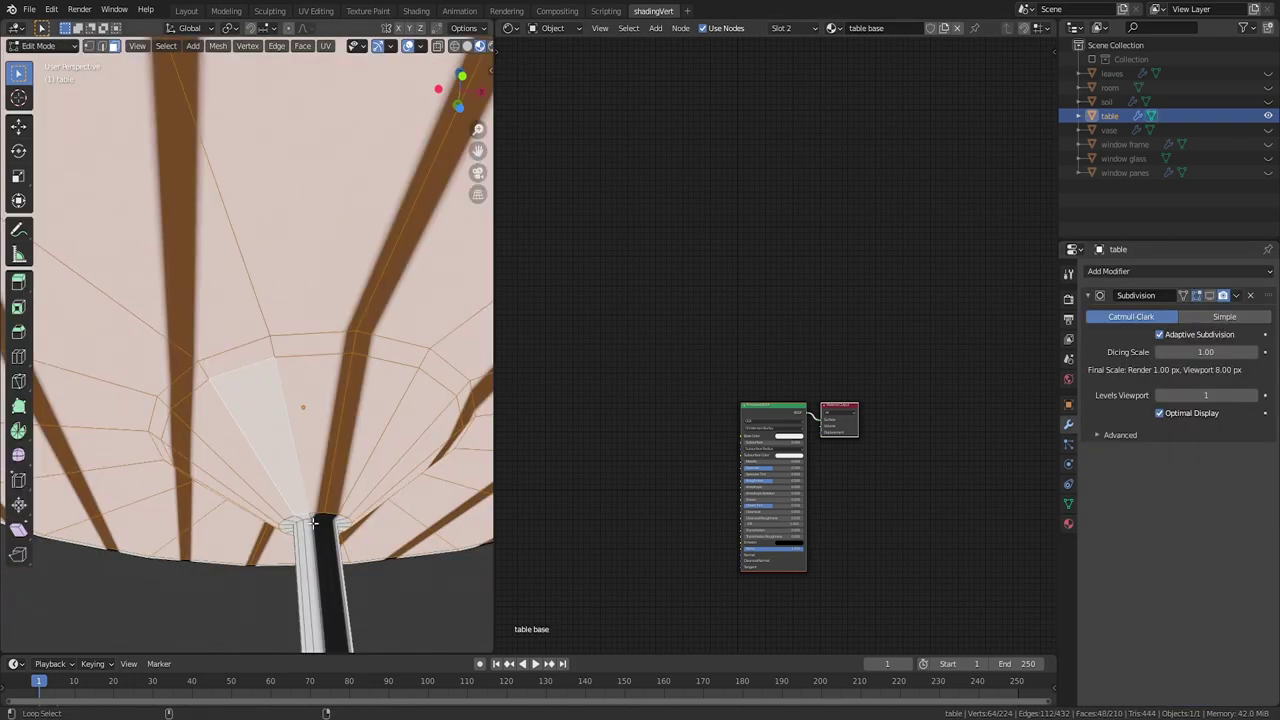
left_click(341, 530, "alt+shift")
middle_click_drag(238, 399, 245, 500)
left_click(290, 416, "alt+shift")
middle_click_drag(290, 416, 290, 400)
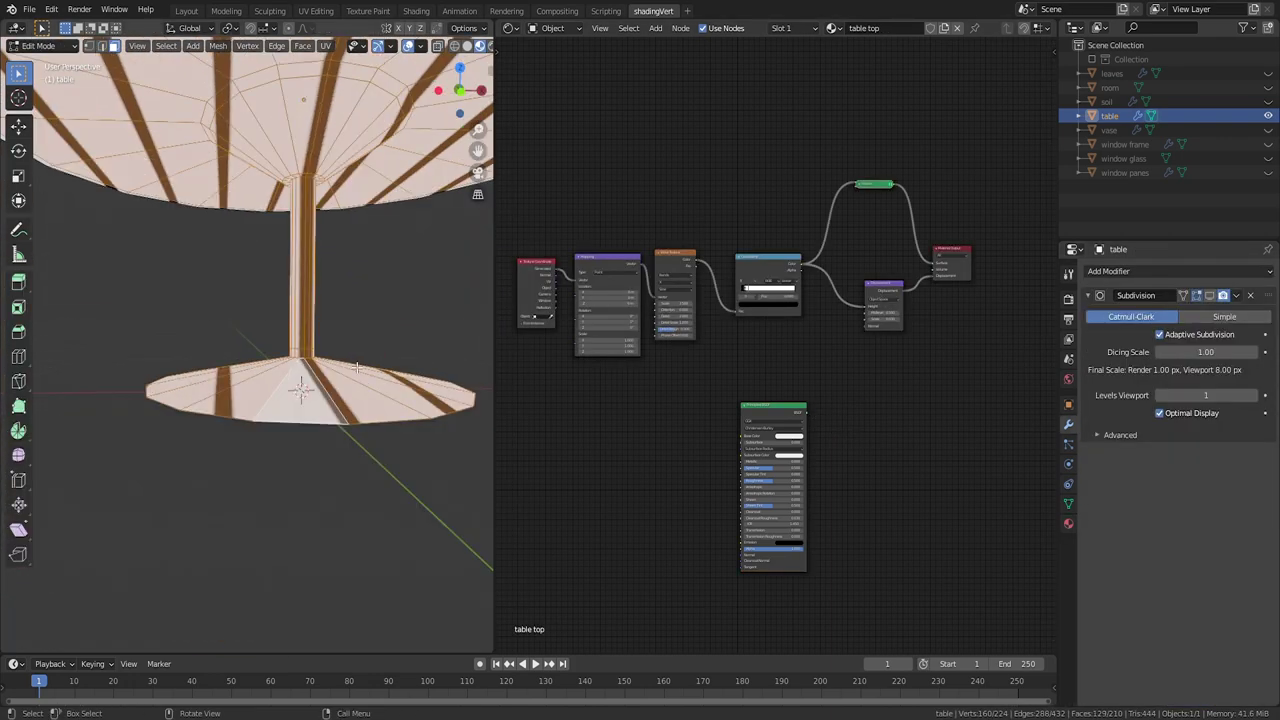
Step: Assign the "table base" material to the selected faces and return to Object Mode
scroll(290, 400, "down", 3)
left_click(1069, 524)
left_click(1118, 289)
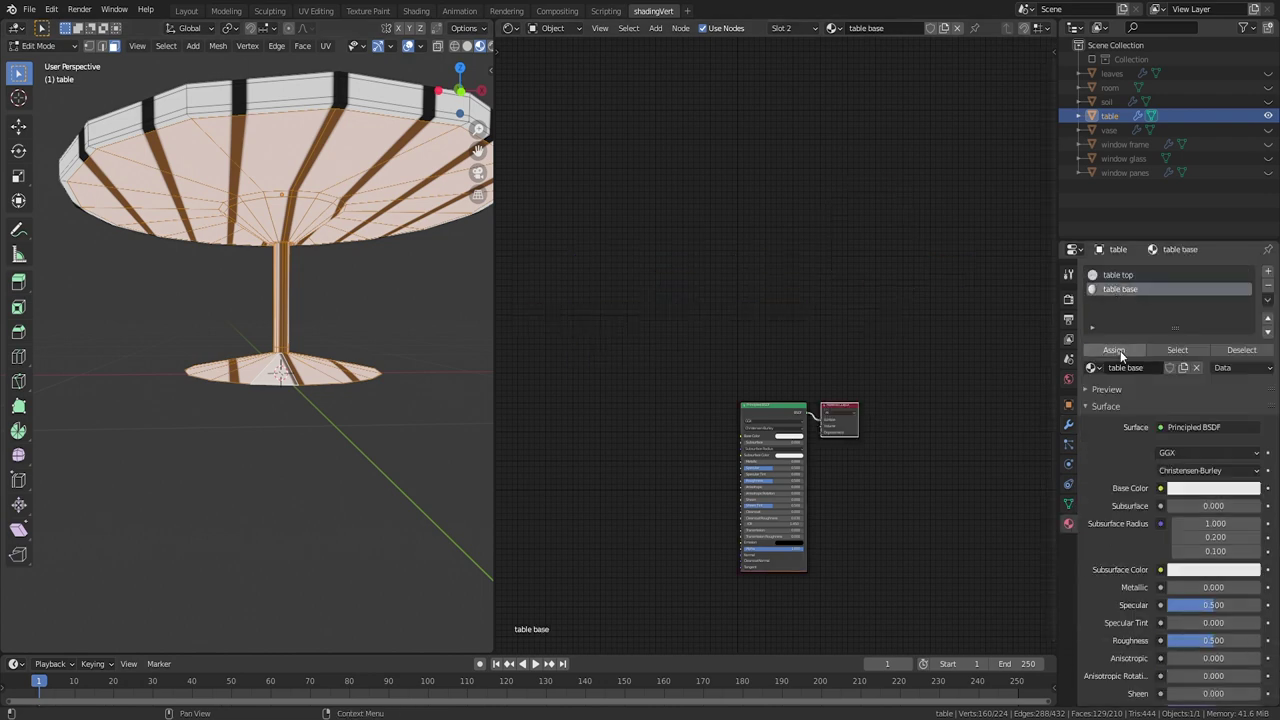
left_click(1113, 350)
key("Tab")
middle_click_drag(337, 324, 420, 420)
scroll(400, 400, "down", 4)
middle_click_drag(260, 200, 250, 330, "shift")
scroll(250, 330, "up", 2)
middle_click_drag(250, 335, 250, 305)
Step: Make the "table top" material active, move its Principled BSDF node aside and view the table from above
left_click(1118, 275)
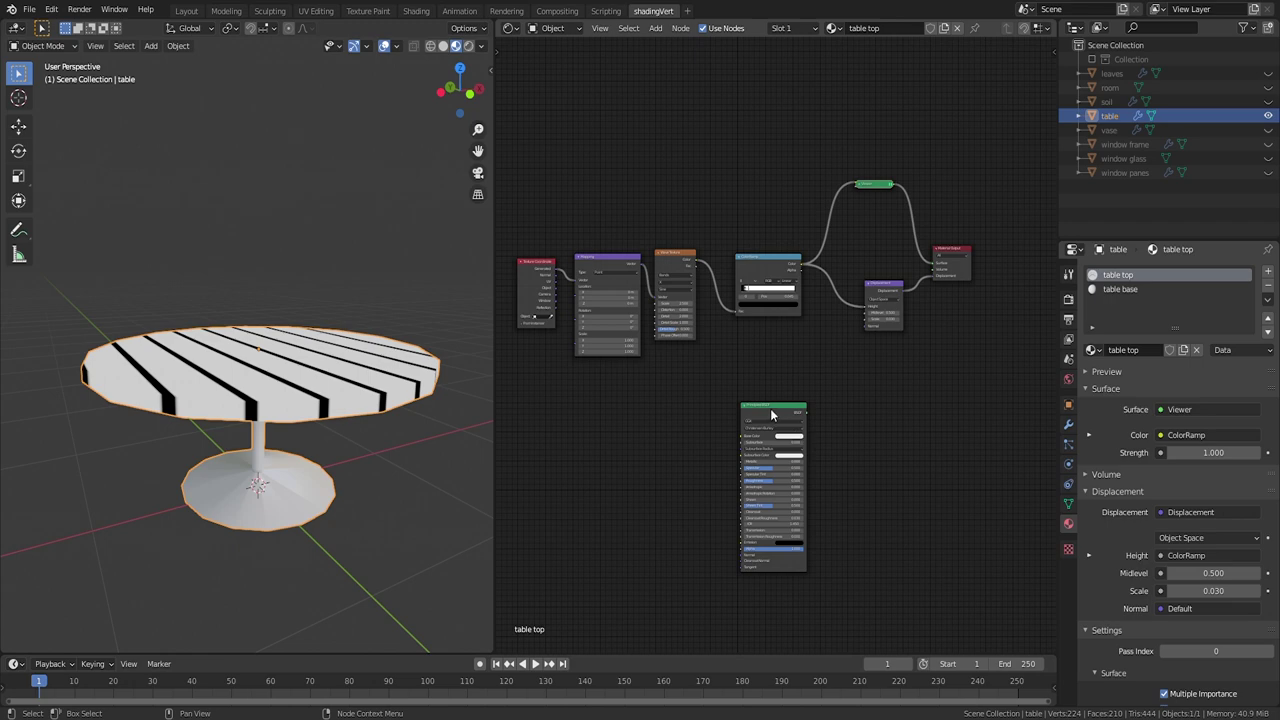
left_click_drag(771, 410, 876, 392)
key("KP_7")
scroll(655, 352, "up", 1)
middle_click_drag(655, 352, 718, 330)
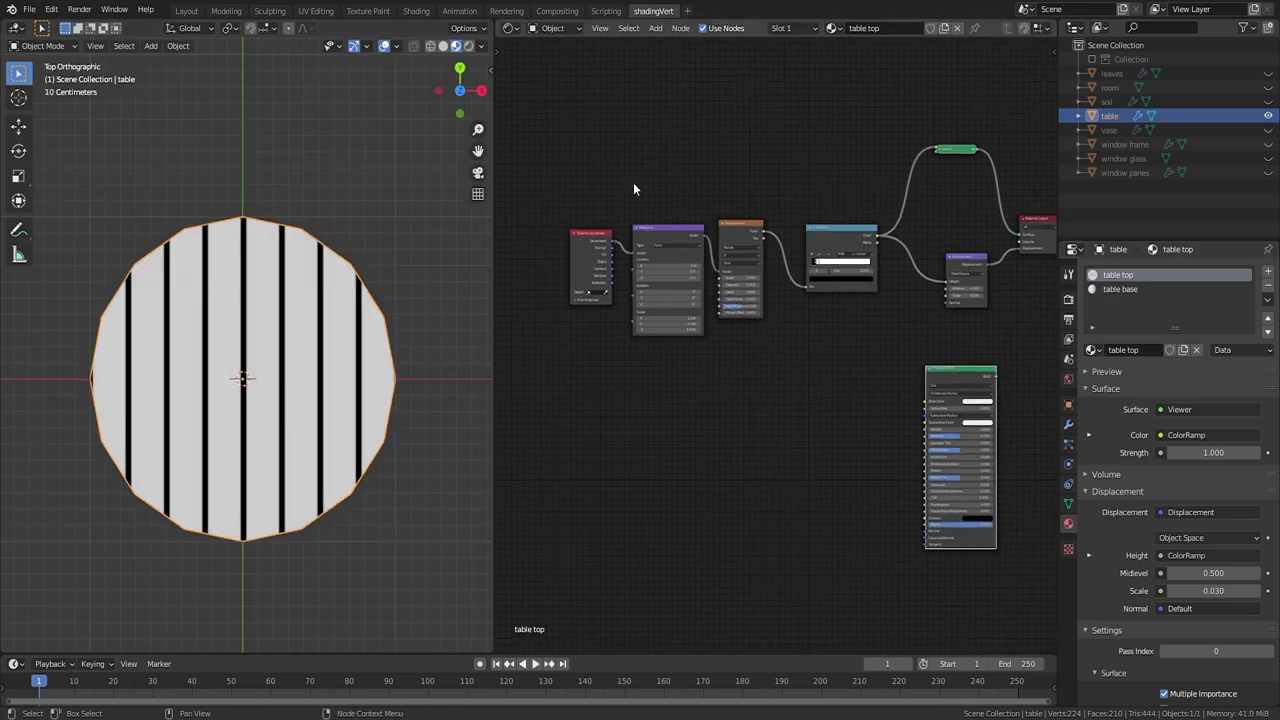
Step: Duplicate the Texture Coordinate, Mapping, Wave Texture and ColorRamp nodes below the originals and preview the copied ColorRamp on the table
left_click_drag(558, 179, 836, 343)
key("shift+d")
left_click(724, 490)
left_click(768, 478)
scroll(700, 472, "up", 5)
middle_click_drag(700, 455, 821, 466)
scroll(776, 456, "up", 1)
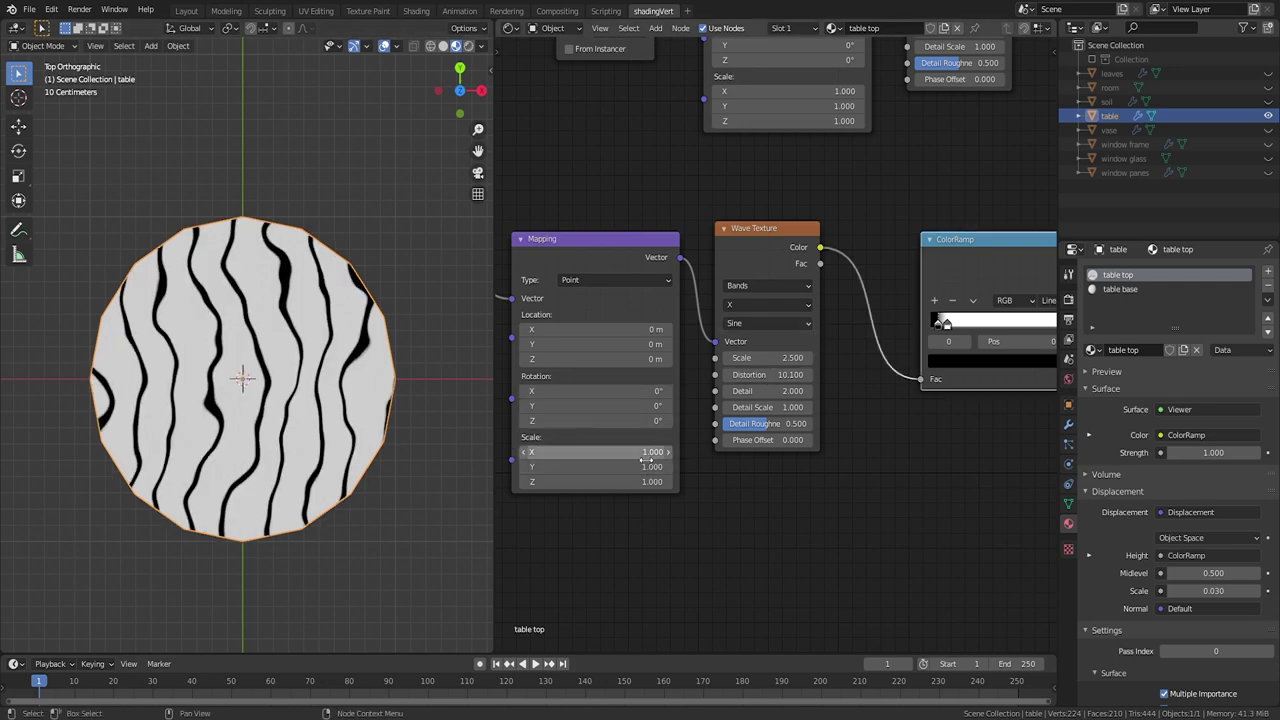
Step: Set the copied Mapping node's X scale to 11.2 and the copied Wave Texture's distortion to 36.1
left_click_drag(647, 458, 740, 458)
left_click_drag(783, 375, 850, 375)
mouse_move(645, 452)
left_mouse_down()
mouse_move(730, 452)
mouse_move(647, 452)
left_mouse_up()
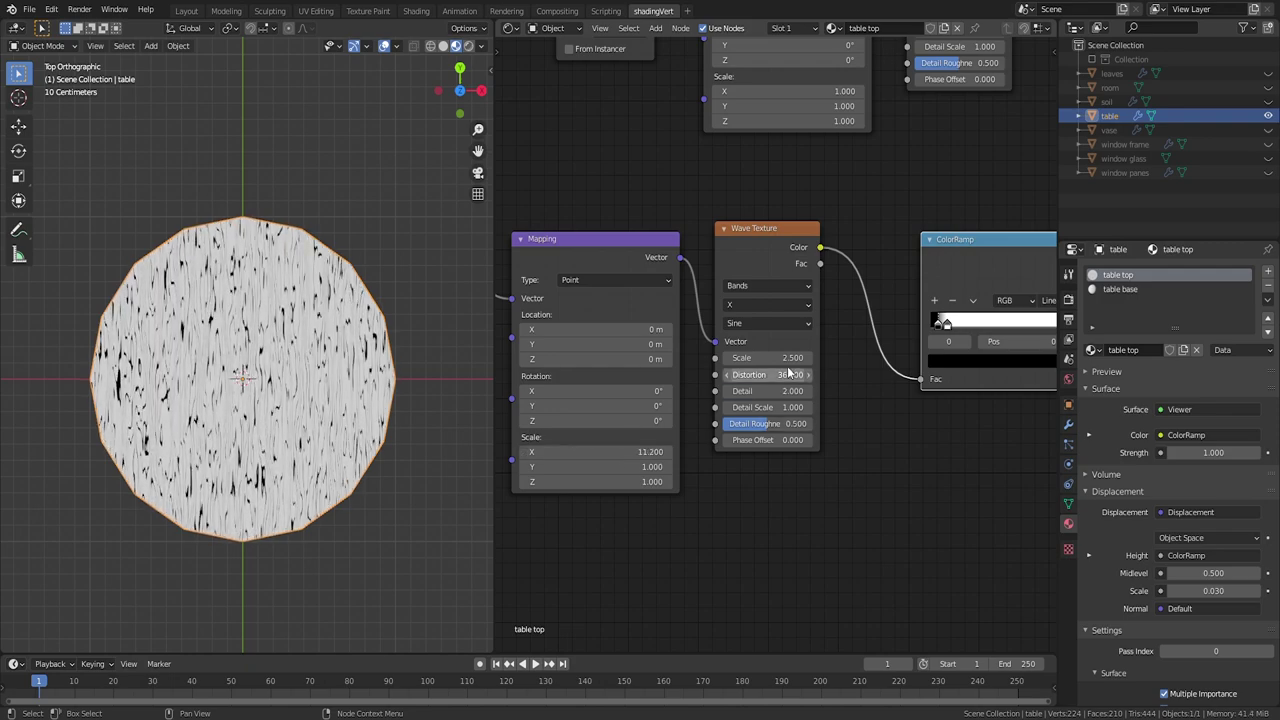
left_click_drag(786, 374, 788, 374)
Step: Move the copied ColorRamp's white stop to the far end for a soft grain gradient and fine-tune the copied Mapping's X scale
middle_click_drag(957, 330, 897, 327)
left_click_drag(892, 323, 1019, 331)
key("ctrl+z")
key("ctrl+z")
key("ctrl+z")
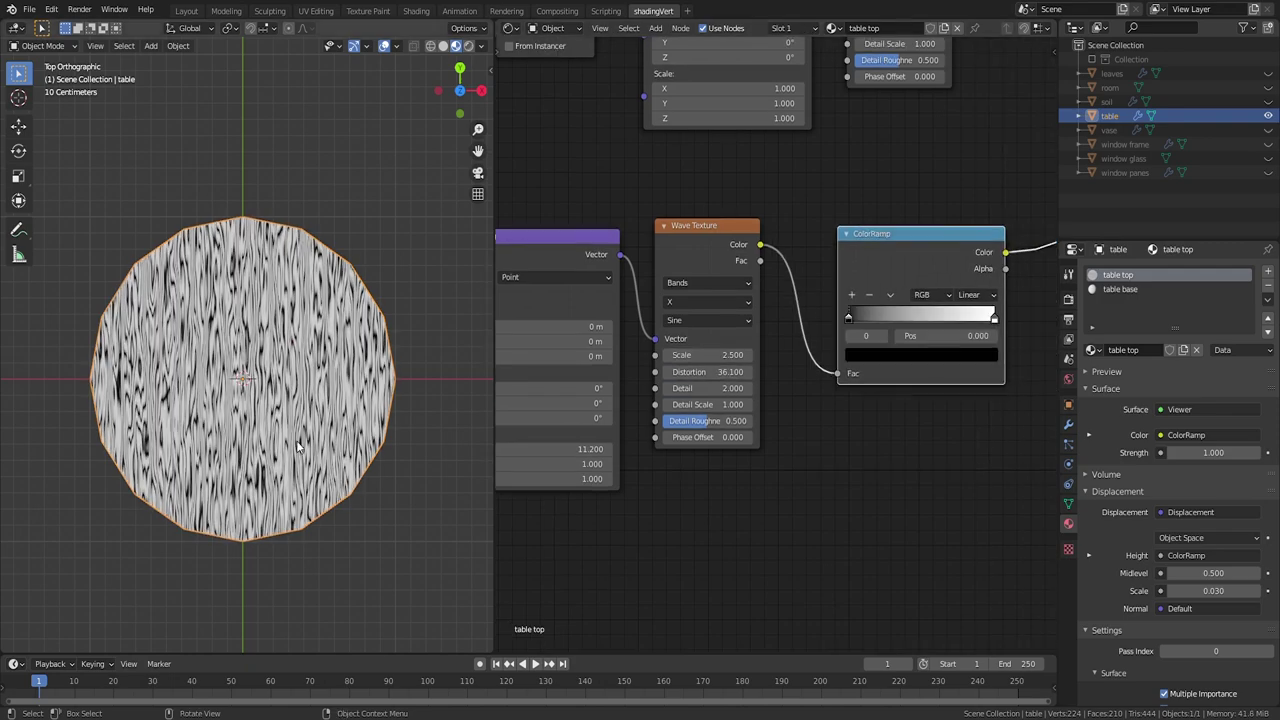
middle_click_drag(582, 450, 671, 436)
left_click_drag(660, 436, 690, 436)
scroll(926, 423, "down", 10)
middle_click_drag(852, 295, 651, 357)
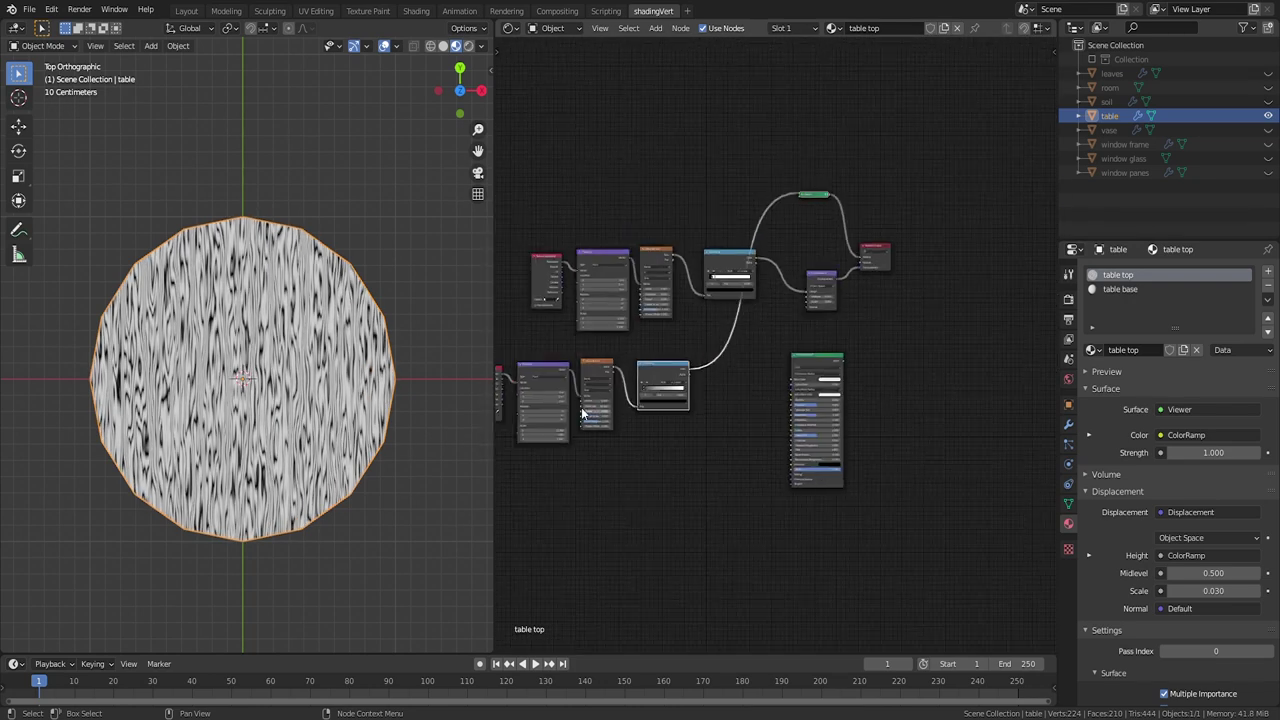
Step: Add a MixRGB node beside the Principled BSDF and a Bright/Contrast node below it
scroll(683, 403, "up", 5)
key("shift+a")
mouse_move(693, 303)
left_click(756, 380)
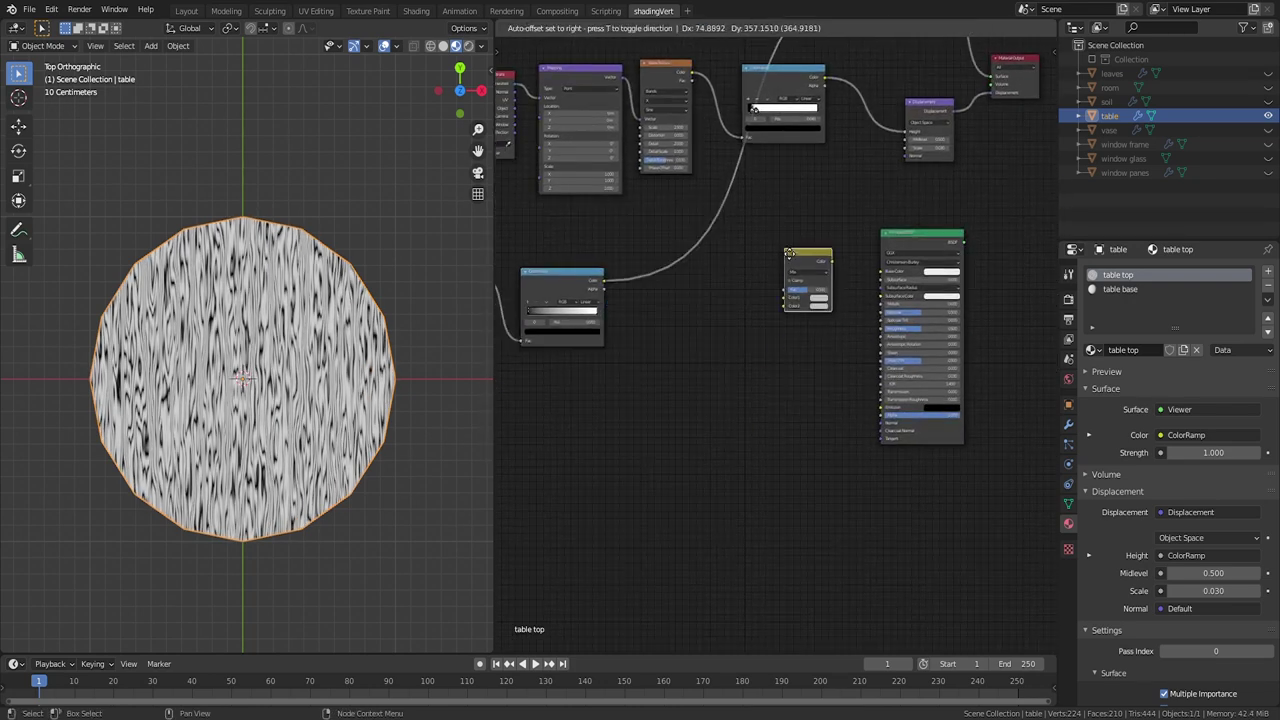
left_click(775, 250)
key("shift+a")
left_click(768, 302)
left_click(713, 342)
Step: Add an RGB input node between the copied ColorRamp and the Mix node
key("shift+a")
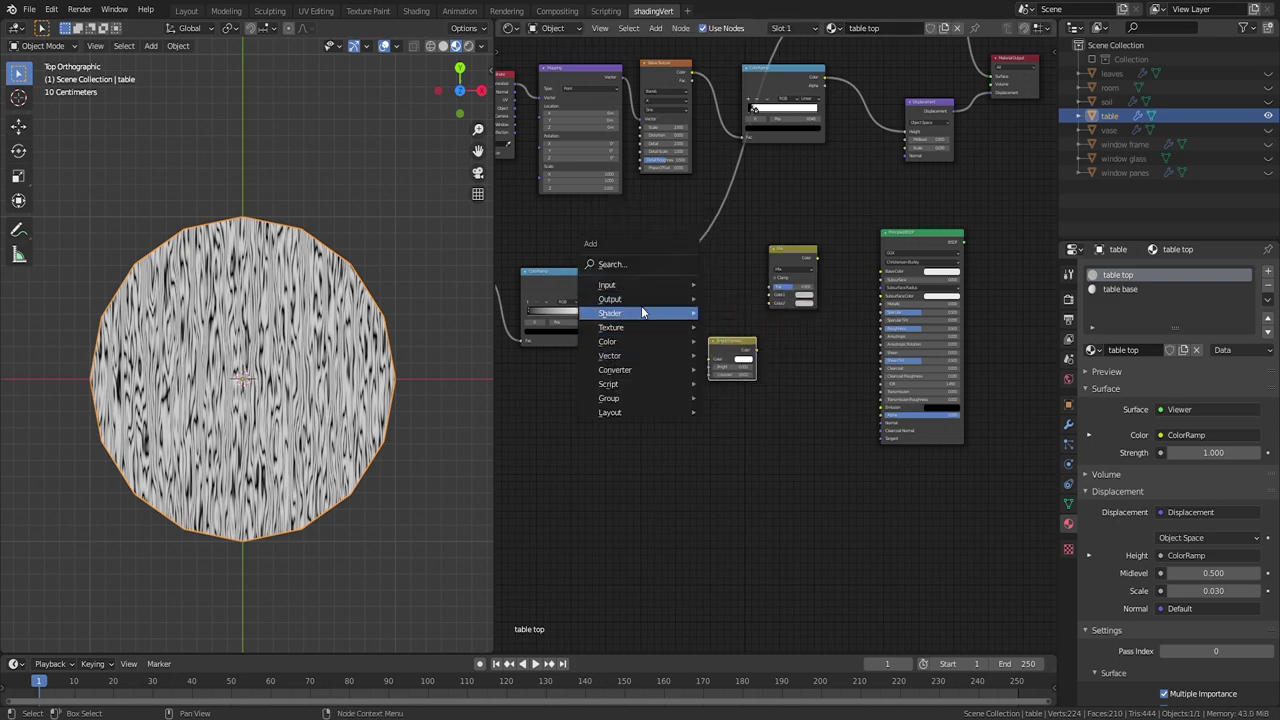
mouse_move(651, 313)
left_click(760, 478)
left_click(707, 260)
scroll(707, 260, "up", 1)
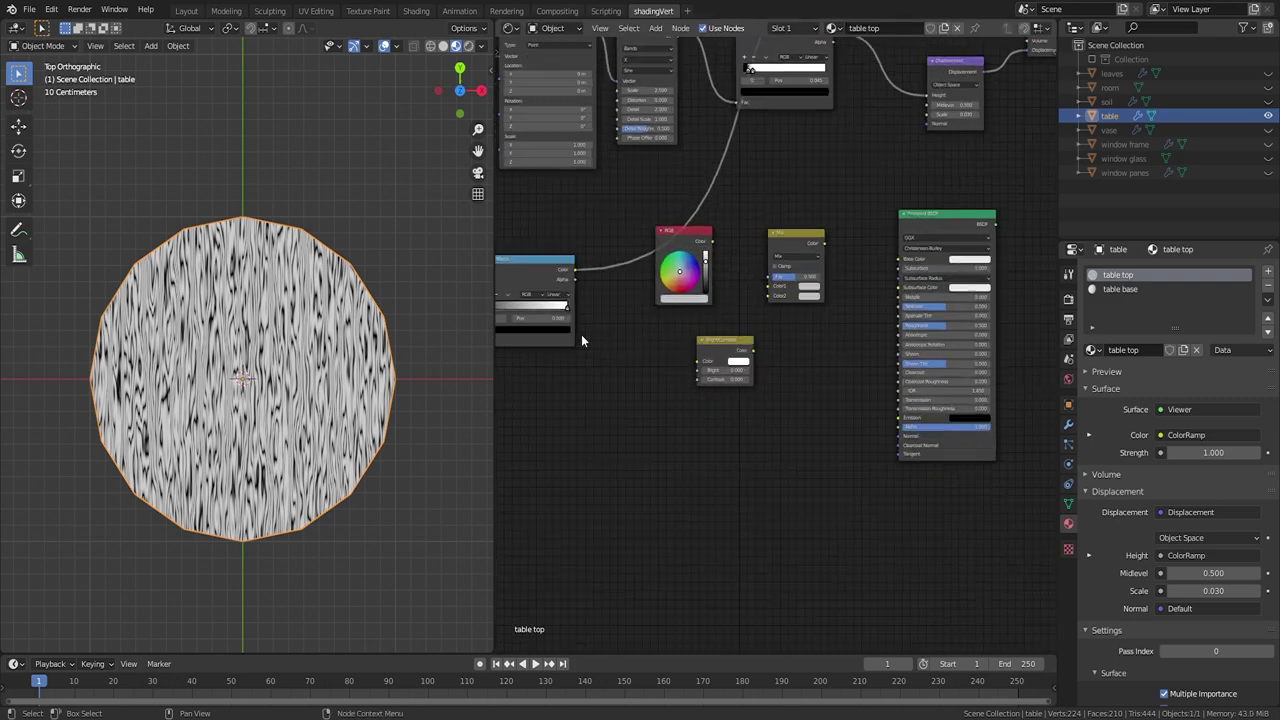
scroll(731, 390, "up", 2)
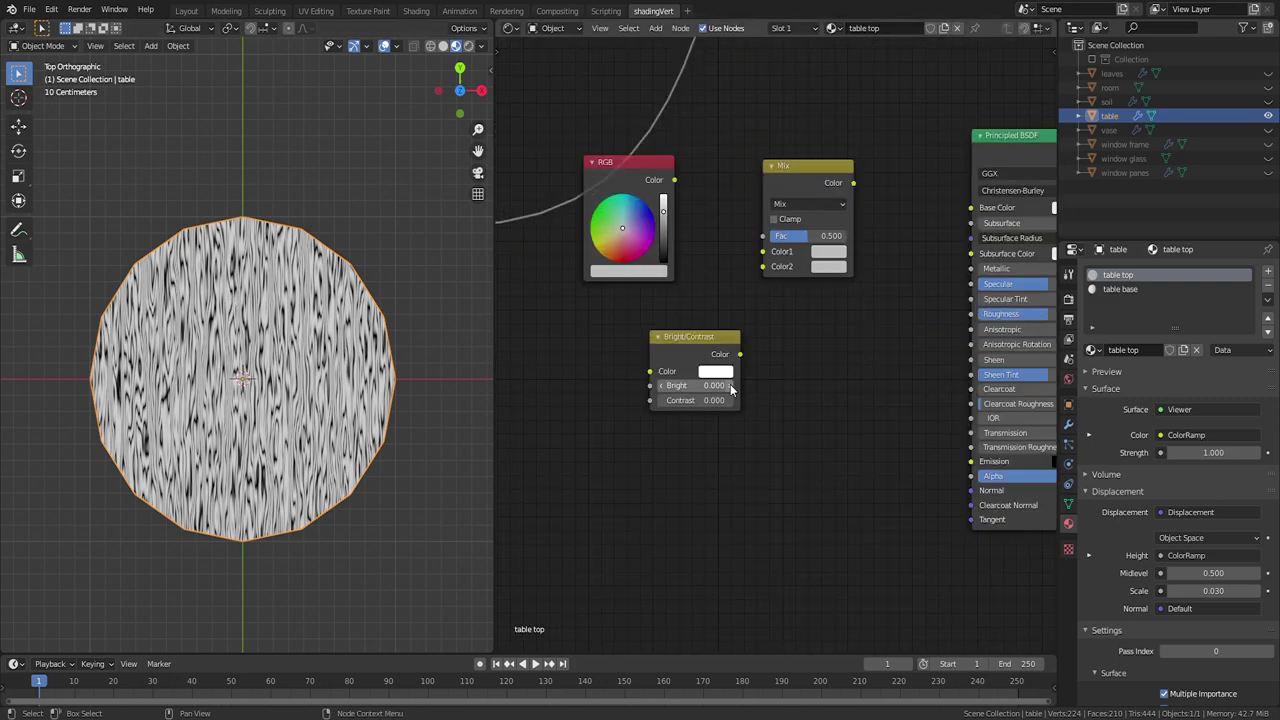
Step: Wire the RGB node into the Mix's Color1 and through Bright/Contrast into Color2, and preview the Mix on the table
left_click_drag(640, 192, 578, 226)
left_click_drag(611, 214, 768, 258)
left_click(800, 189, "ctrl+shift")
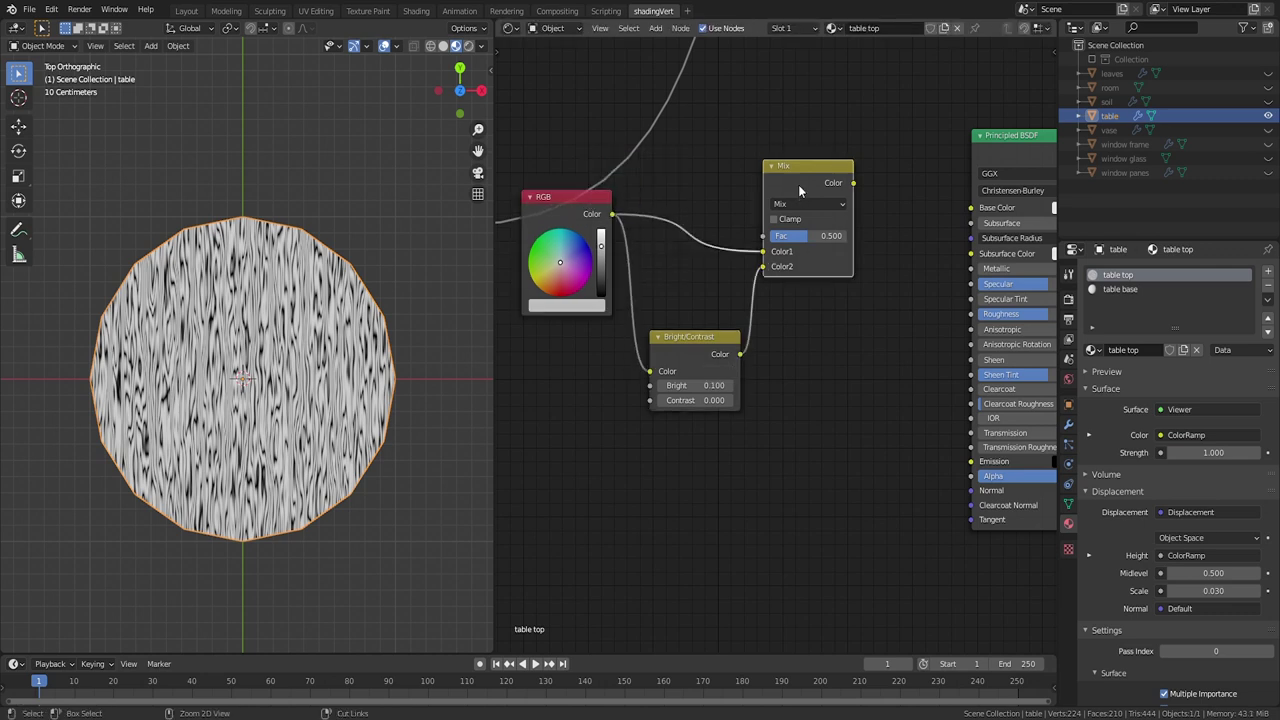
Step: Tint the RGB node a warm sandy tan, with the Bright/Contrast node's Bright at 0.300
left_click_drag(564, 264, 555, 275)
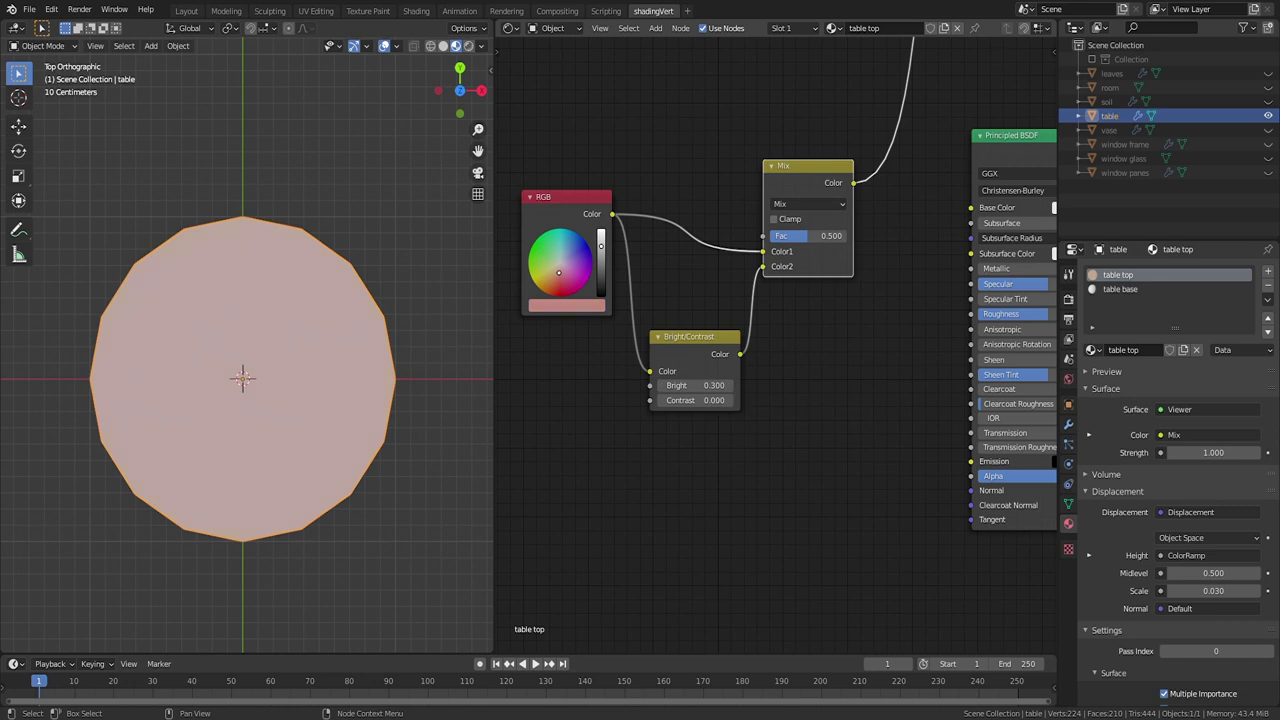
left_click_drag(558, 273, 547, 280)
scroll(655, 276, "down", 5)
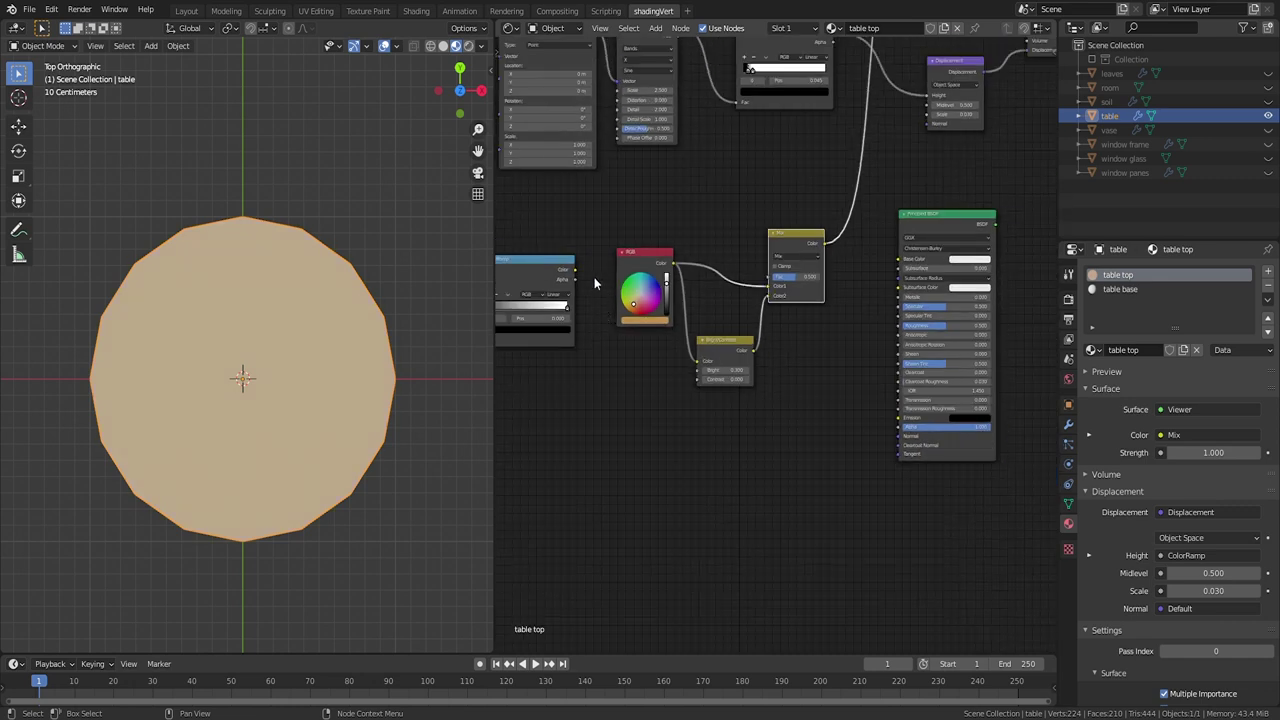
Step: Connect the grain ColorRamp's color to the Mix's Fac and spread the RGB, Bright/Contrast and Mix nodes apart
left_click_drag(574, 269, 752, 285)
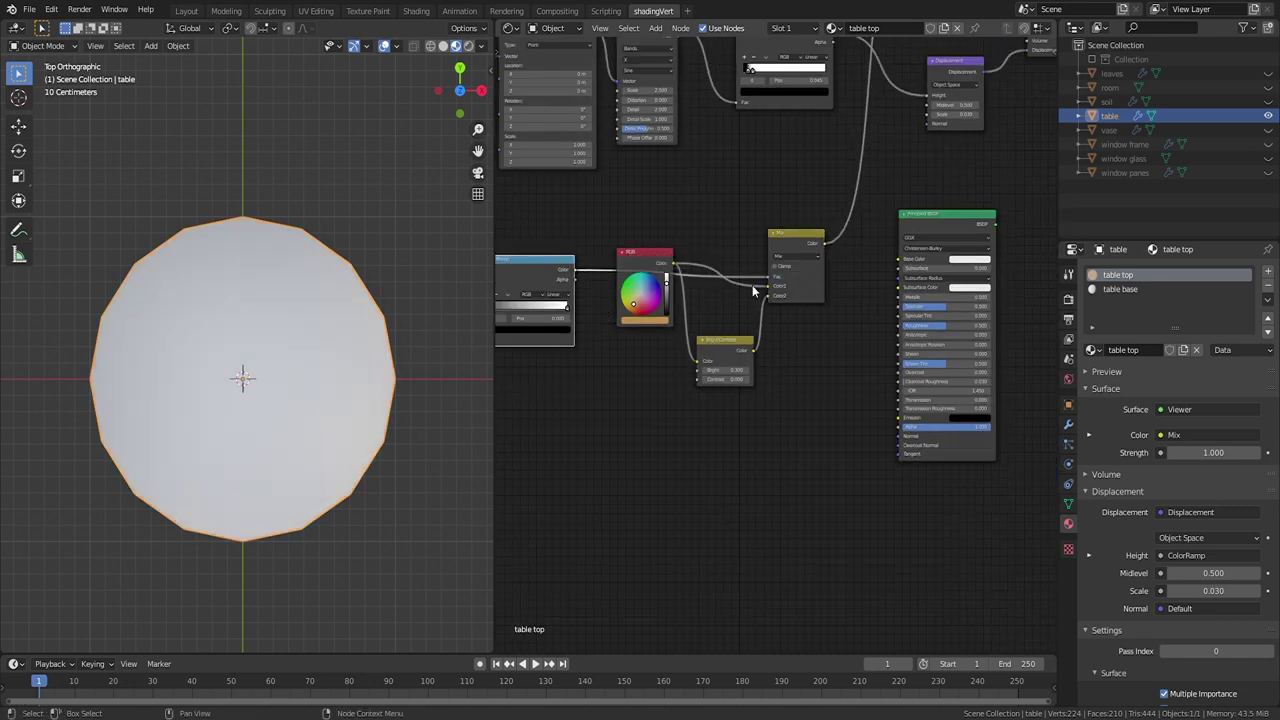
left_click_drag(640, 253, 637, 292)
left_click_drag(733, 341, 734, 346)
left_click_drag(793, 234, 802, 234)
scroll(549, 463, "up", 6)
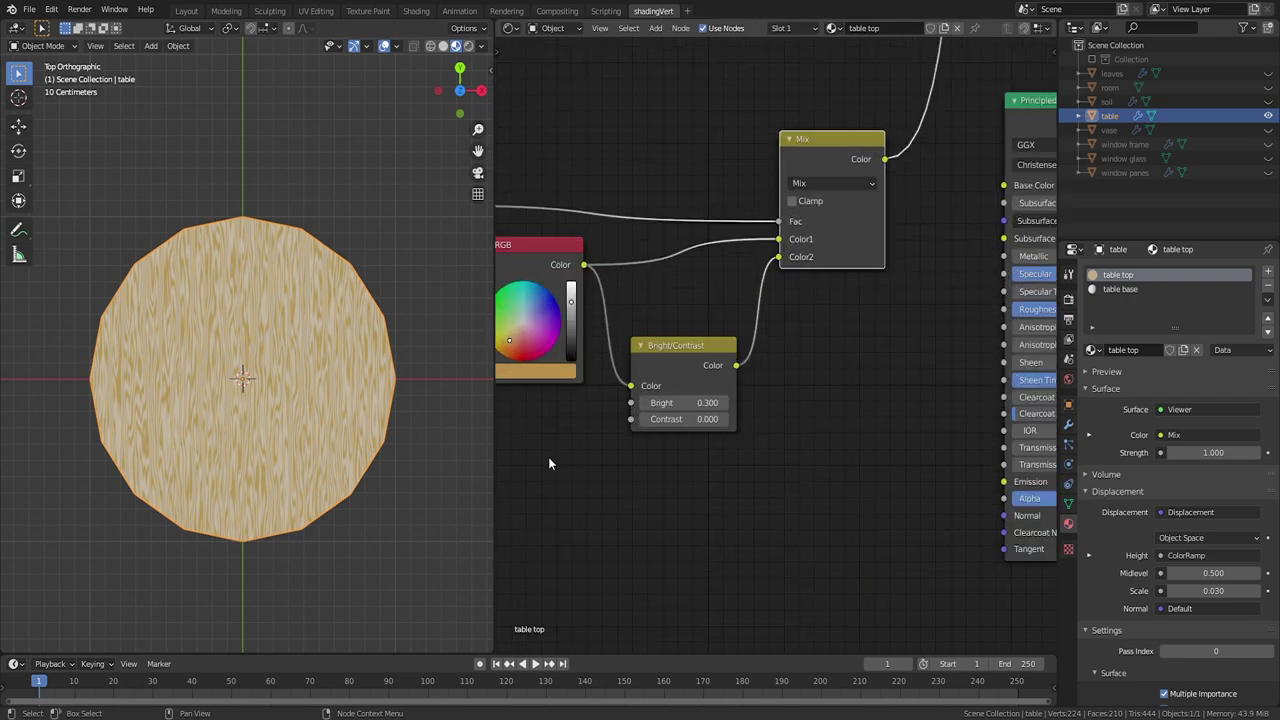
Step: Set the Bright/Contrast node's Bright to 0.200 and connect the Mix to the Principled BSDF's Base Color
scroll(548, 463, "up", 2)
left_click(740, 401)
middle_click_drag(240, 320, 186, 377)
scroll(776, 344, "up", 3)
scroll(940, 261, "down", 16)
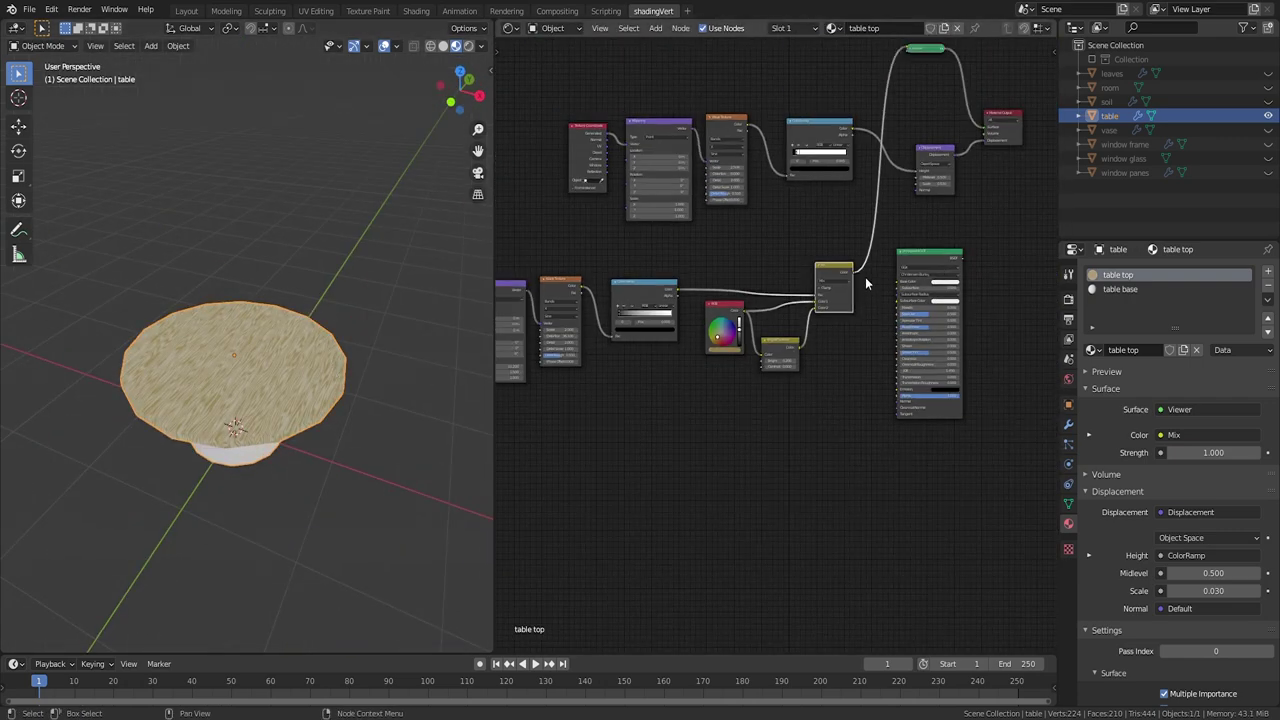
scroll(711, 381, "down", 4)
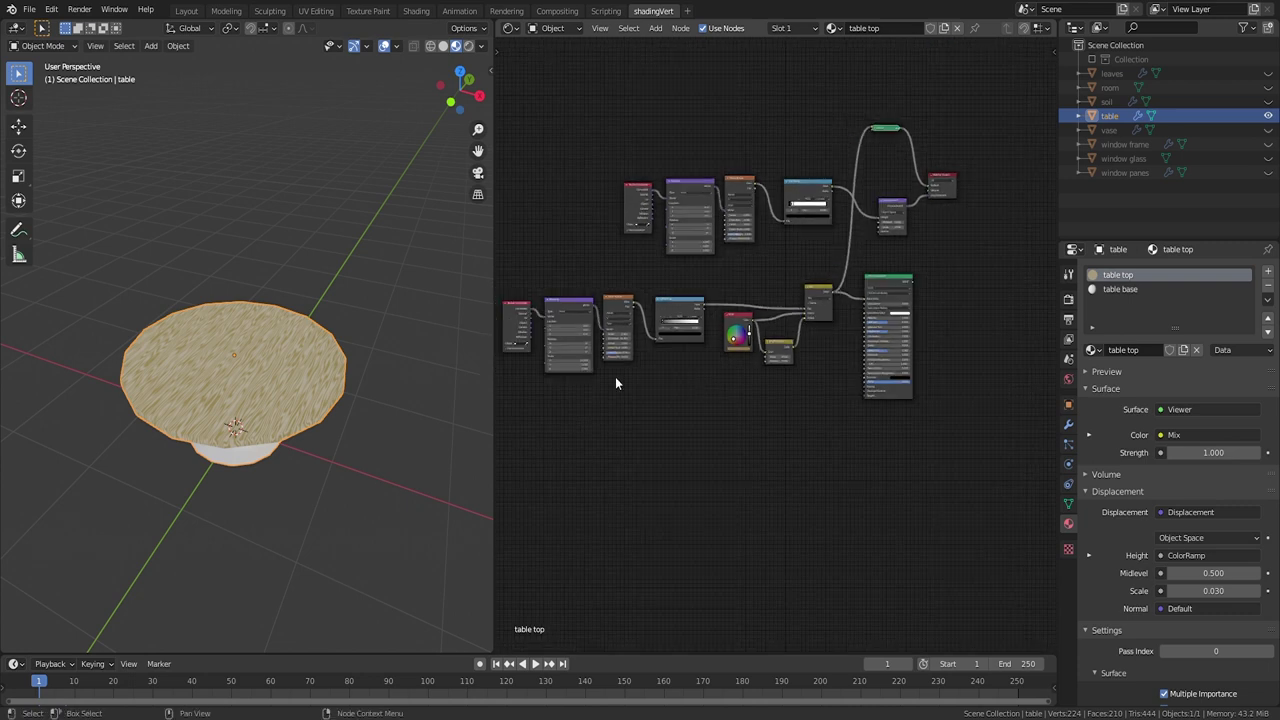
Step: Add a Noise Texture below the grain nodes, feed its color into a new ColorRamp and preview that ramp
middle_click_drag(643, 379, 670, 333)
scroll(770, 360, "up", 5)
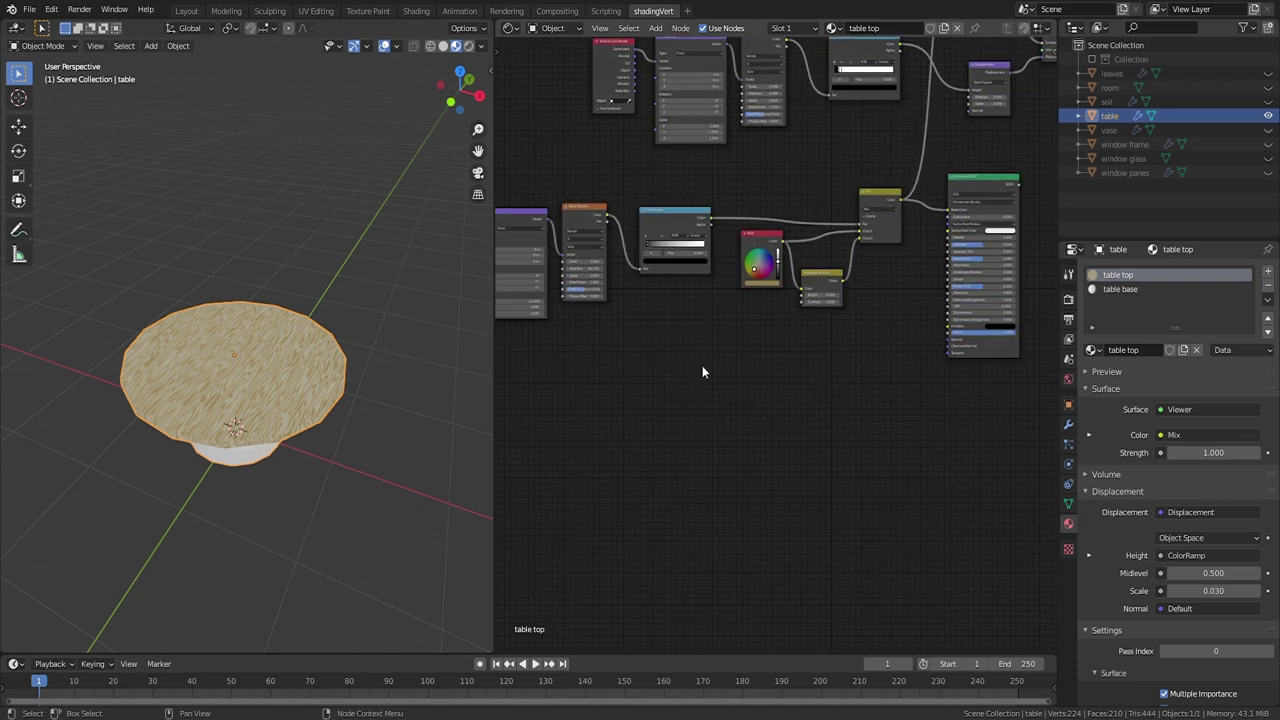
key("shift+a")
mouse_move(717, 414)
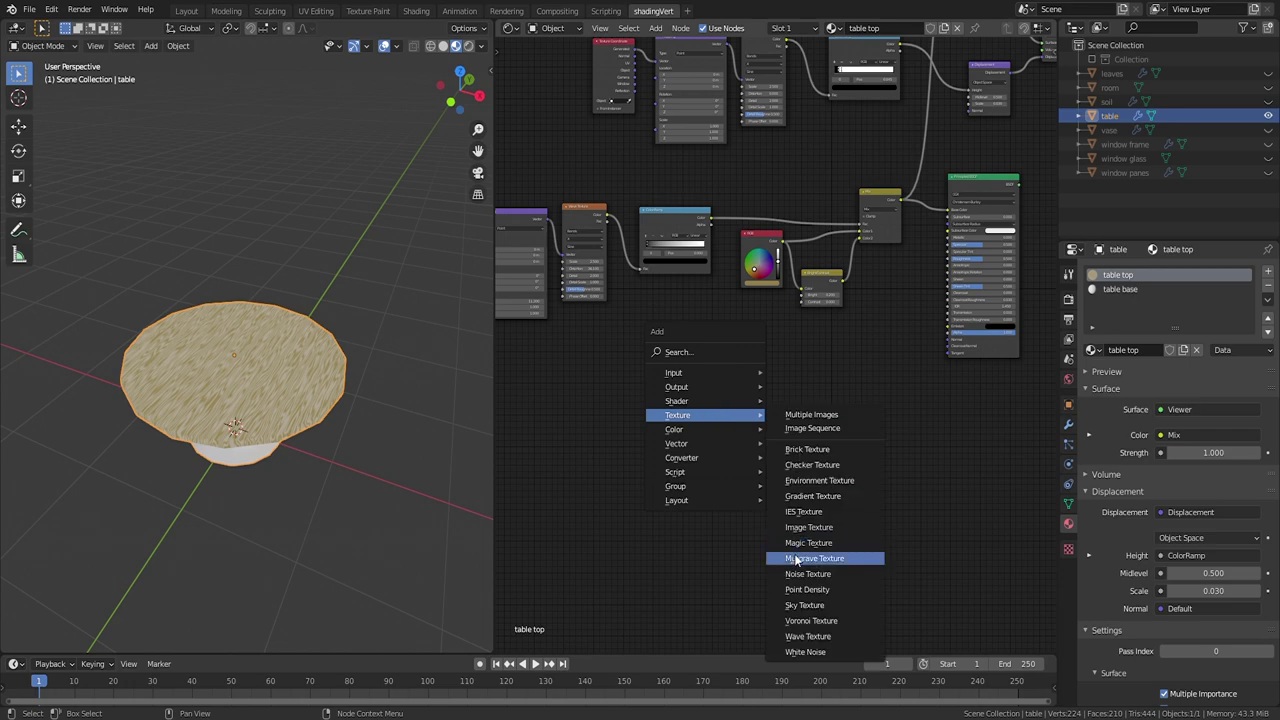
left_click(797, 558)
left_click(640, 413)
key("shift+a")
mouse_move(636, 457)
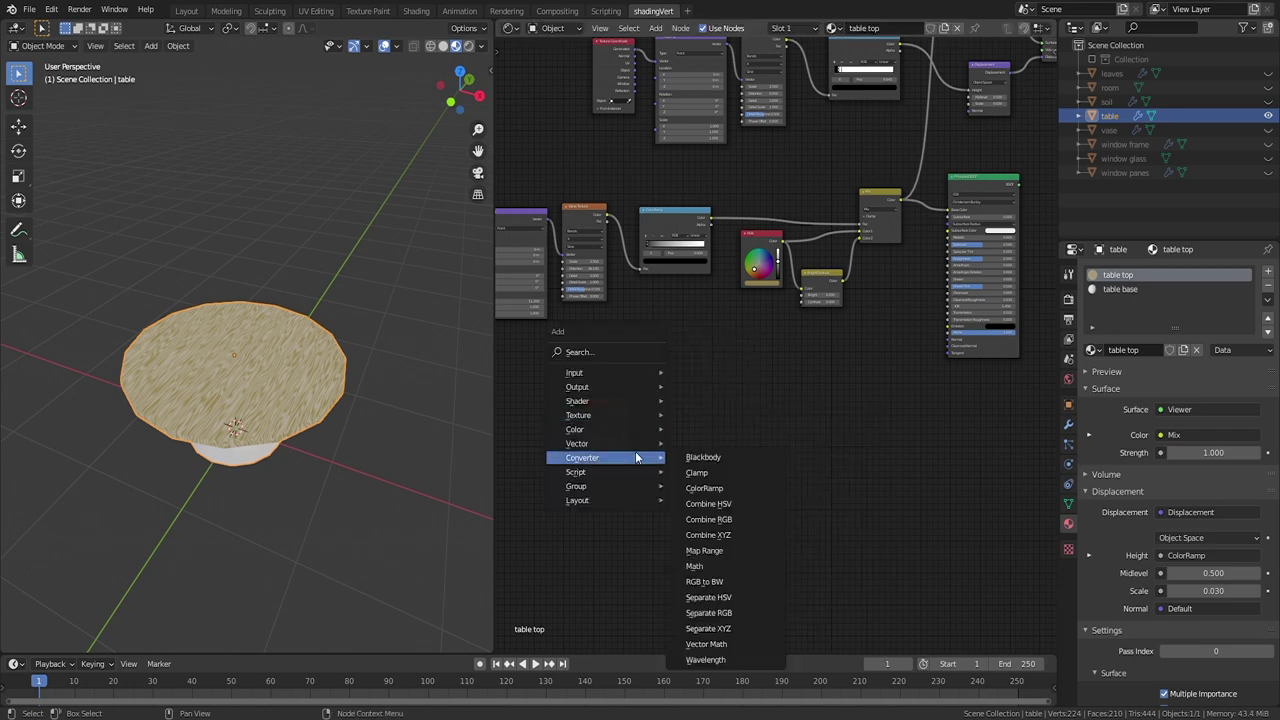
left_click(704, 488)
left_click_drag(627, 416, 653, 444)
left_click(686, 403, "ctrl+shift")
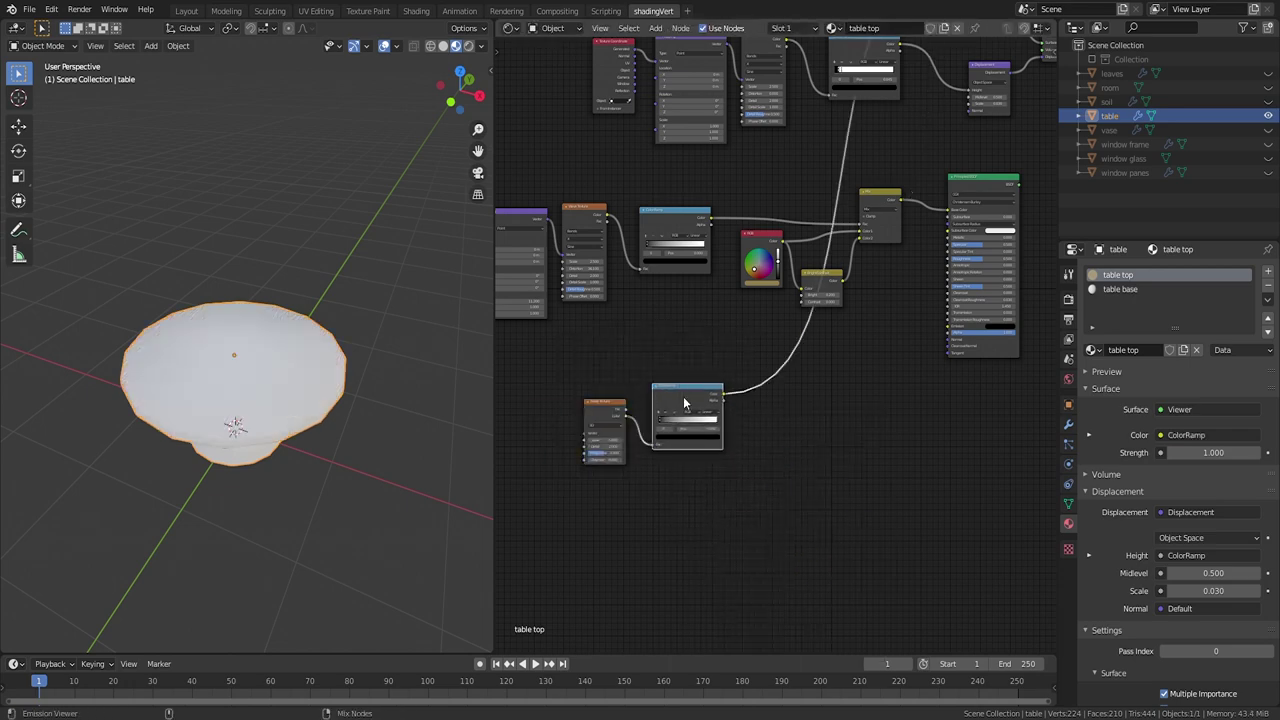
Step: Set the Noise Texture's scale to 153.5, raise its distortion and tighten its ColorRamp with the white stop at 0.745
scroll(620, 460, "up", 5)
middle_click_drag(620, 460, 751, 364)
key("KP_7")
scroll(420, 330, "up", 4)
left_click_drag(735, 319, 880, 319)
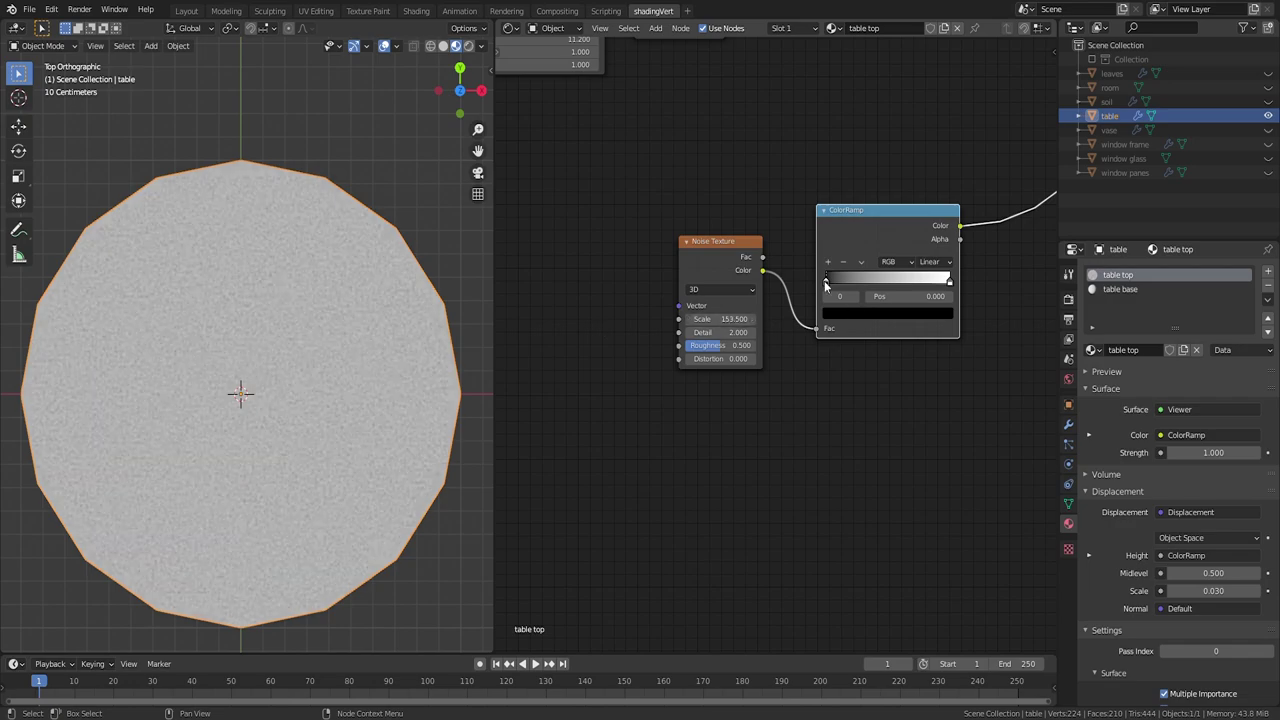
left_click_drag(826, 282, 918, 282)
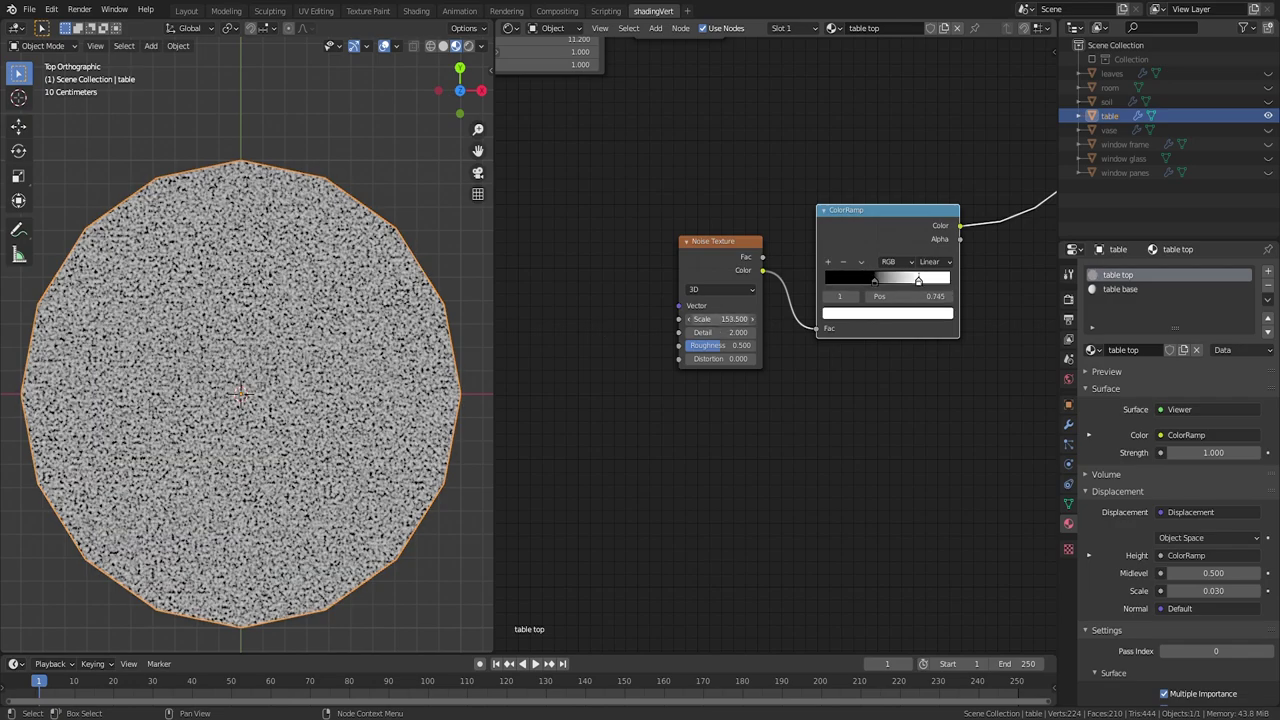
scroll(831, 397, "down", 3)
left_click_drag(747, 353, 785, 353)
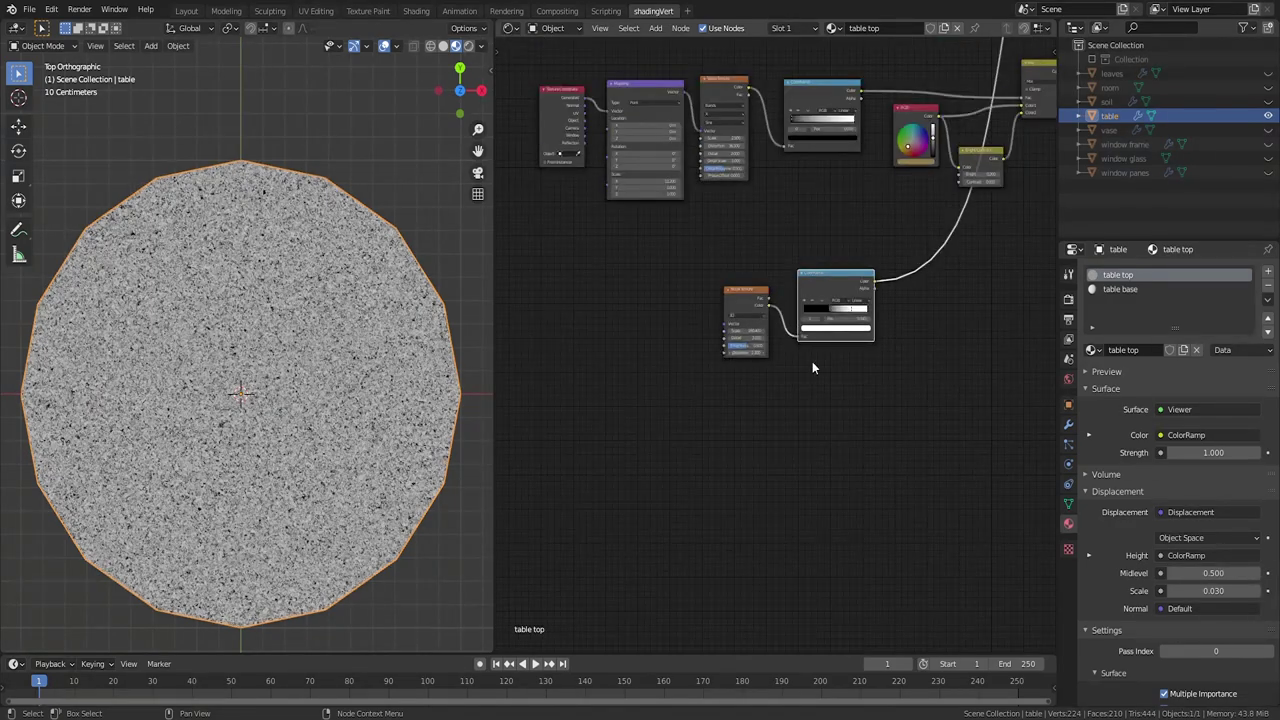
Step: Add a second MixRGB node between the noise ColorRamp and the Principled BSDF
middle_click_drag(812, 361, 560, 483)
key("shift+a")
left_click(800, 437)
left_click(799, 383)
left_click_drag(817, 389, 739, 371)
Step: Compare both ColorRamps, connect grain to the new Mix's Color1 and noise to Color2, and preview that Mix
left_click(575, 217, "ctrl+shift")
left_click(575, 215, "ctrl+shift")
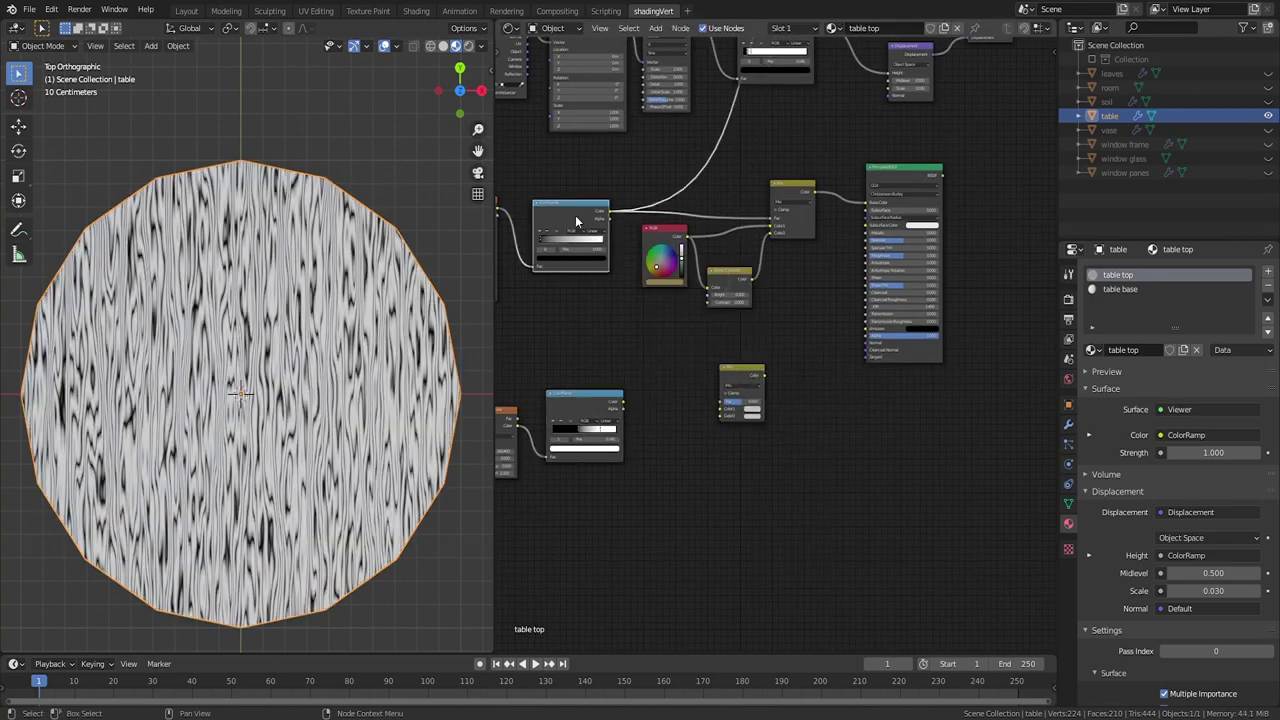
left_click(589, 410, "ctrl+shift")
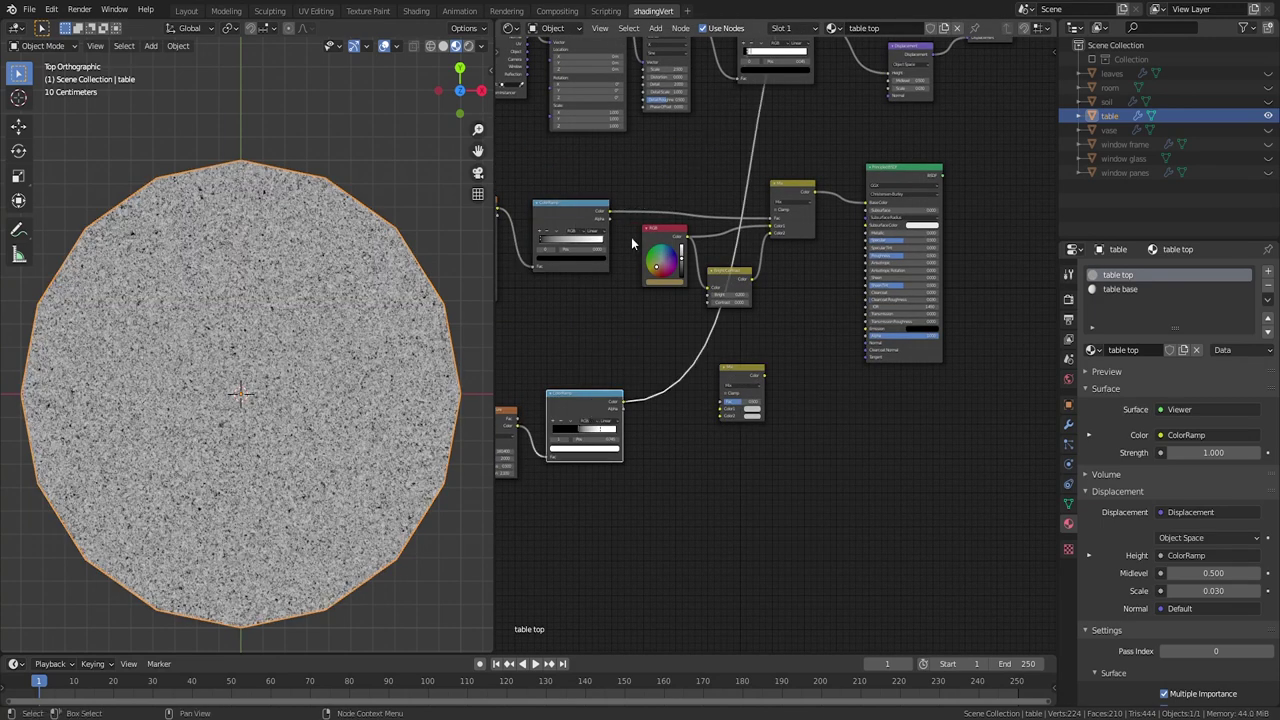
left_click_drag(609, 216, 638, 414)
left_click(638, 414)
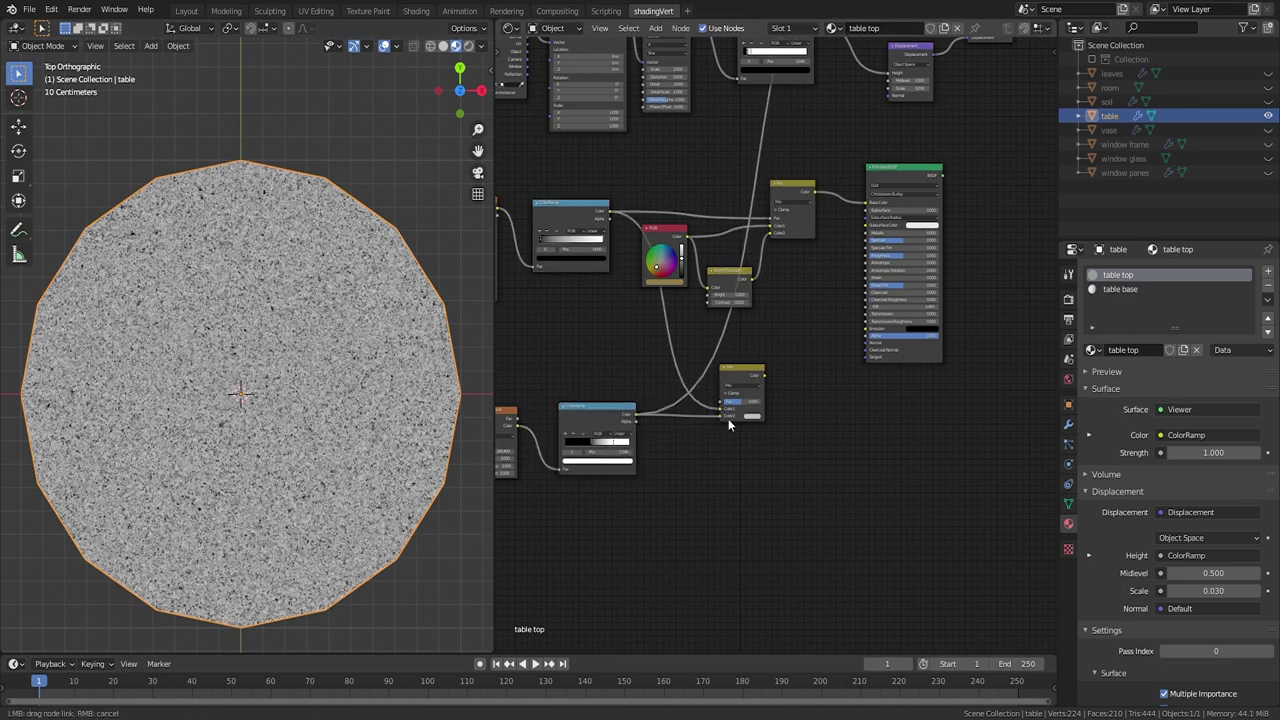
left_click(740, 380, "ctrl+shift")
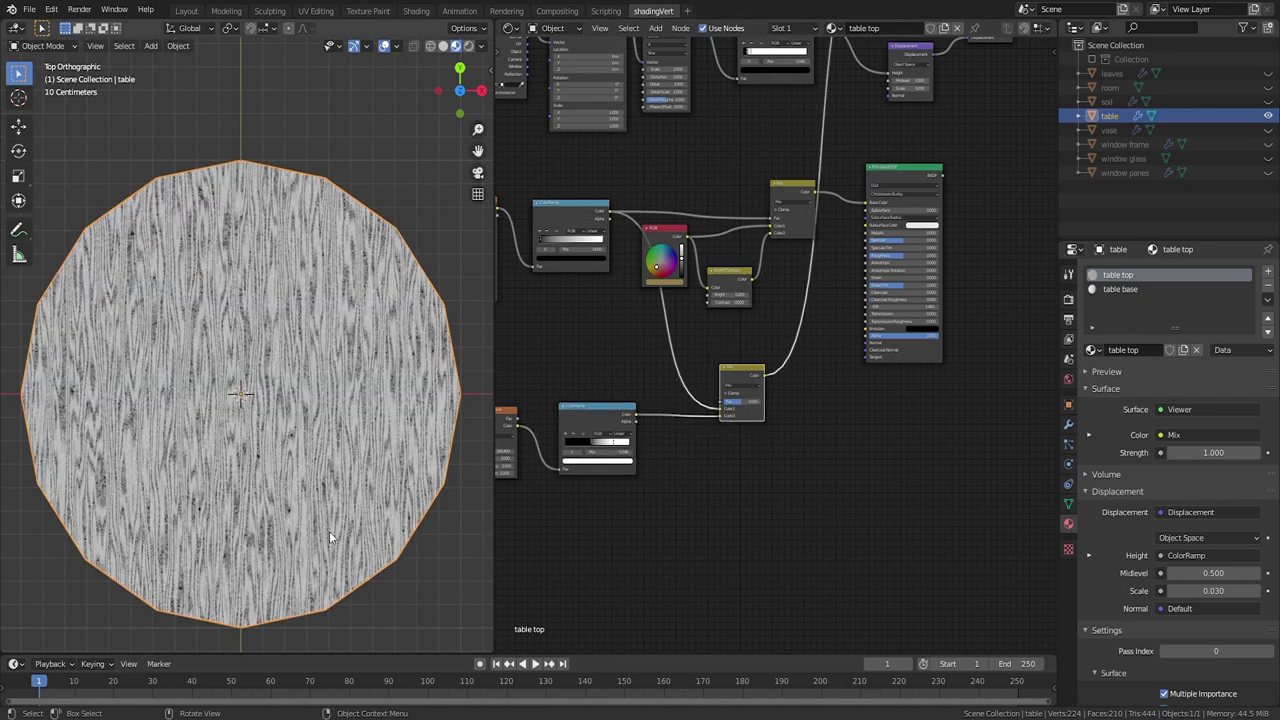
Step: Add a low-strength Bump node from the new Mix's color to the Principled BSDF's Normal and preview the full shader
scroll(762, 427, "up", 2)
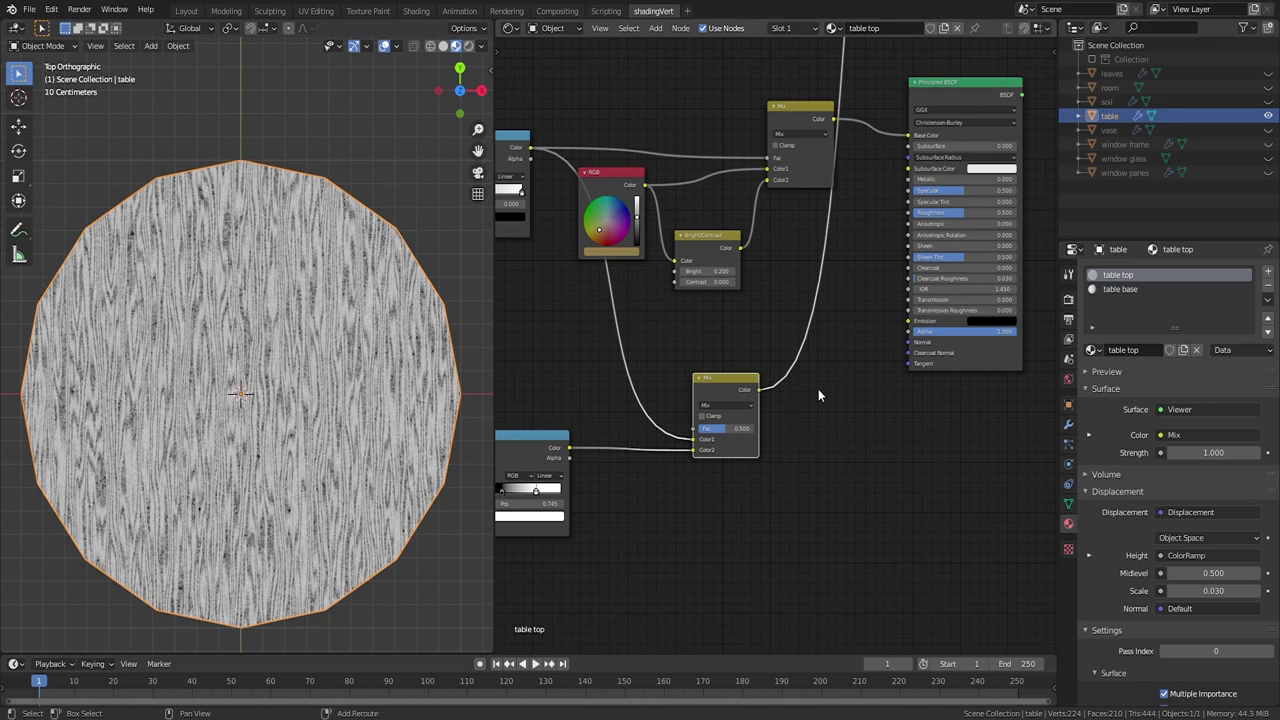
key("shift+a")
mouse_move(800, 408)
left_click(870, 403)
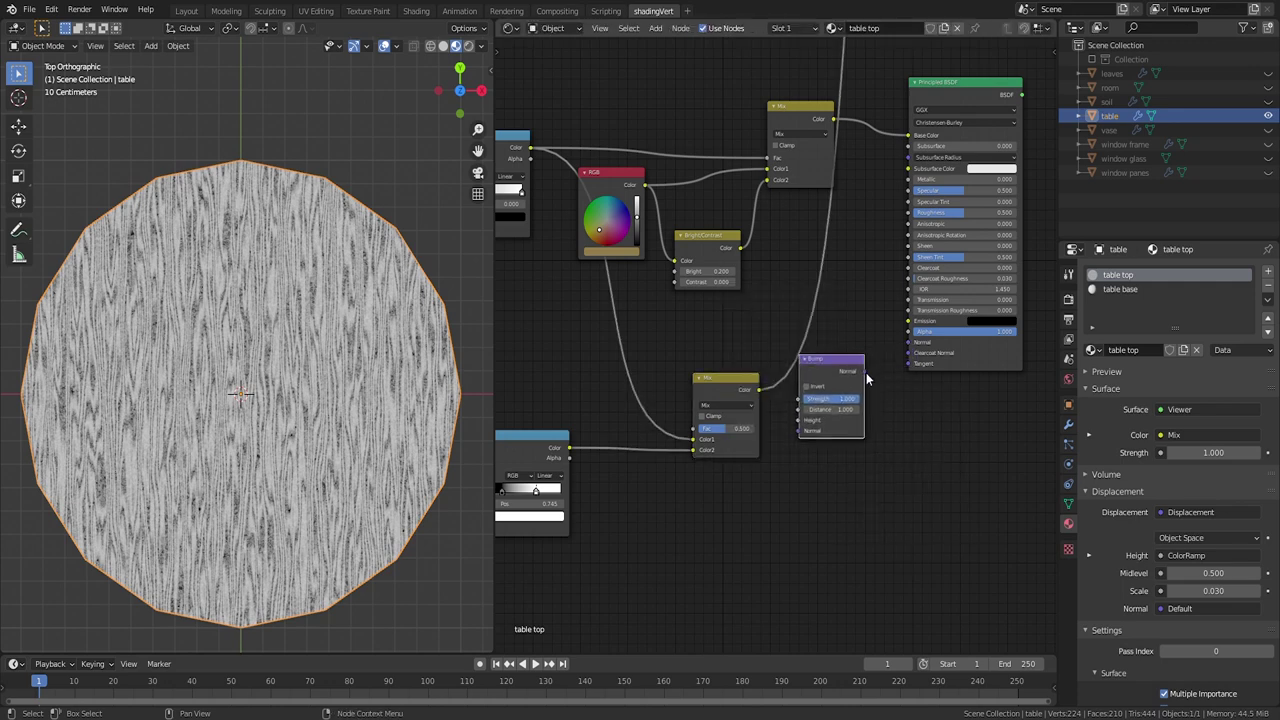
left_click_drag(757, 394, 795, 428)
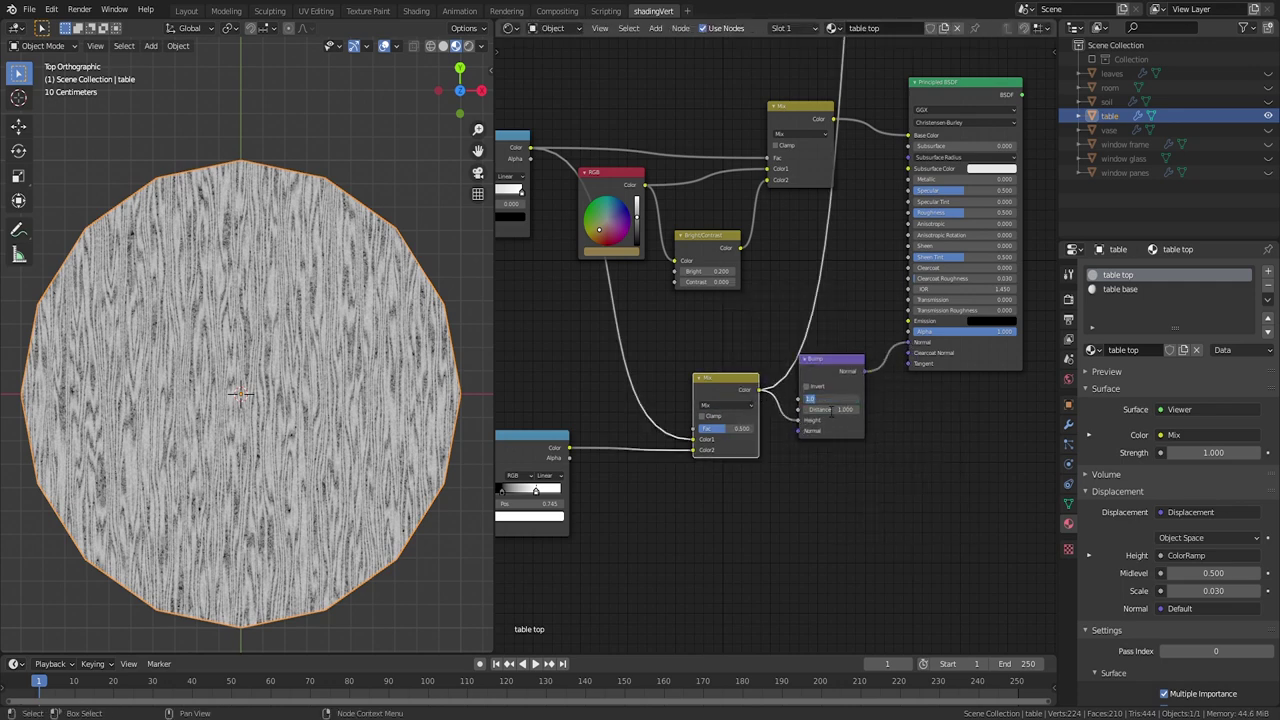
scroll(774, 341, "down", 1)
left_click(922, 143, "ctrl+shift")
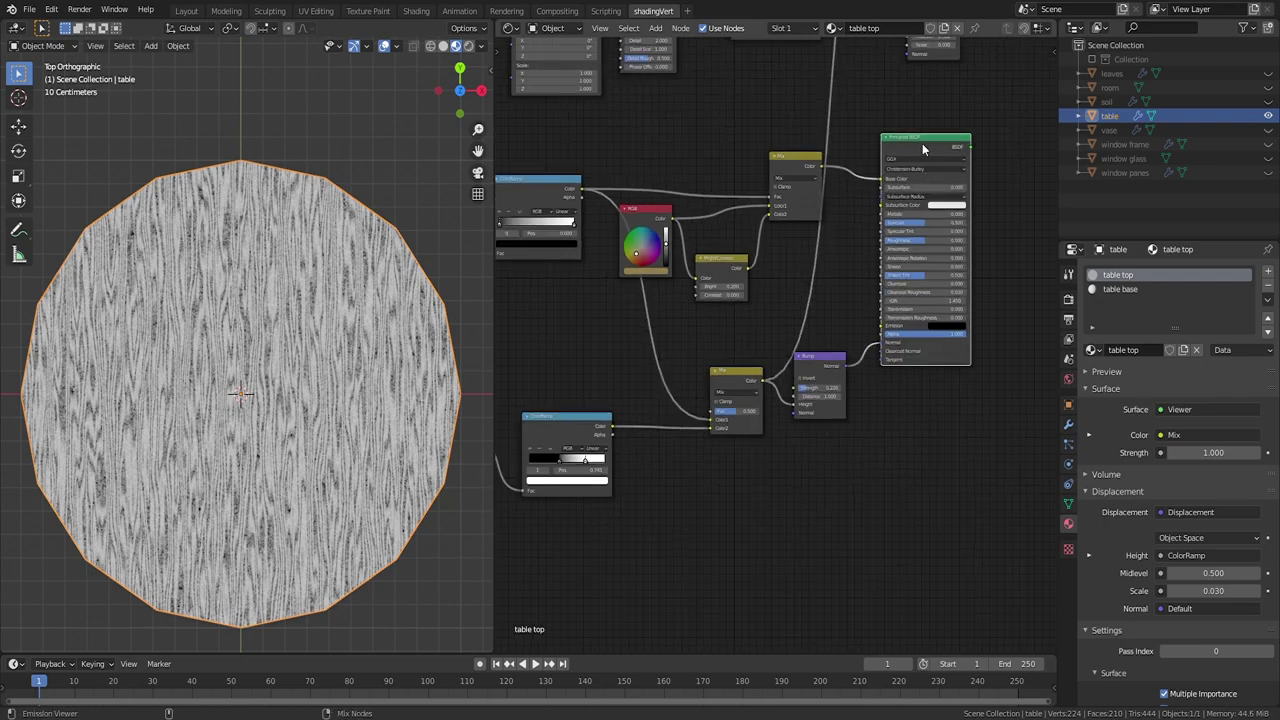
Step: Show the table's Subdivision modifier in the viewport and check the wood in rendered shading before returning to a preview mode
middle_click_drag(480, 423, 322, 367)
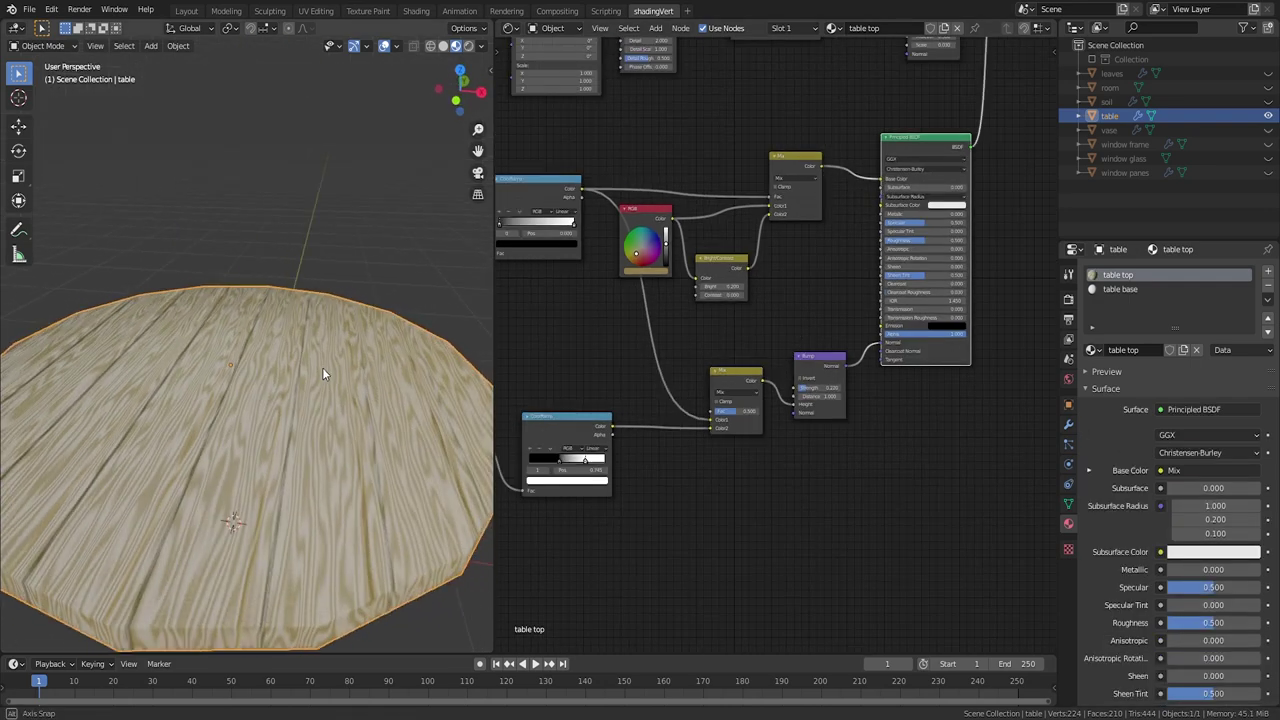
scroll(322, 391, "down", 3)
left_click(1068, 424)
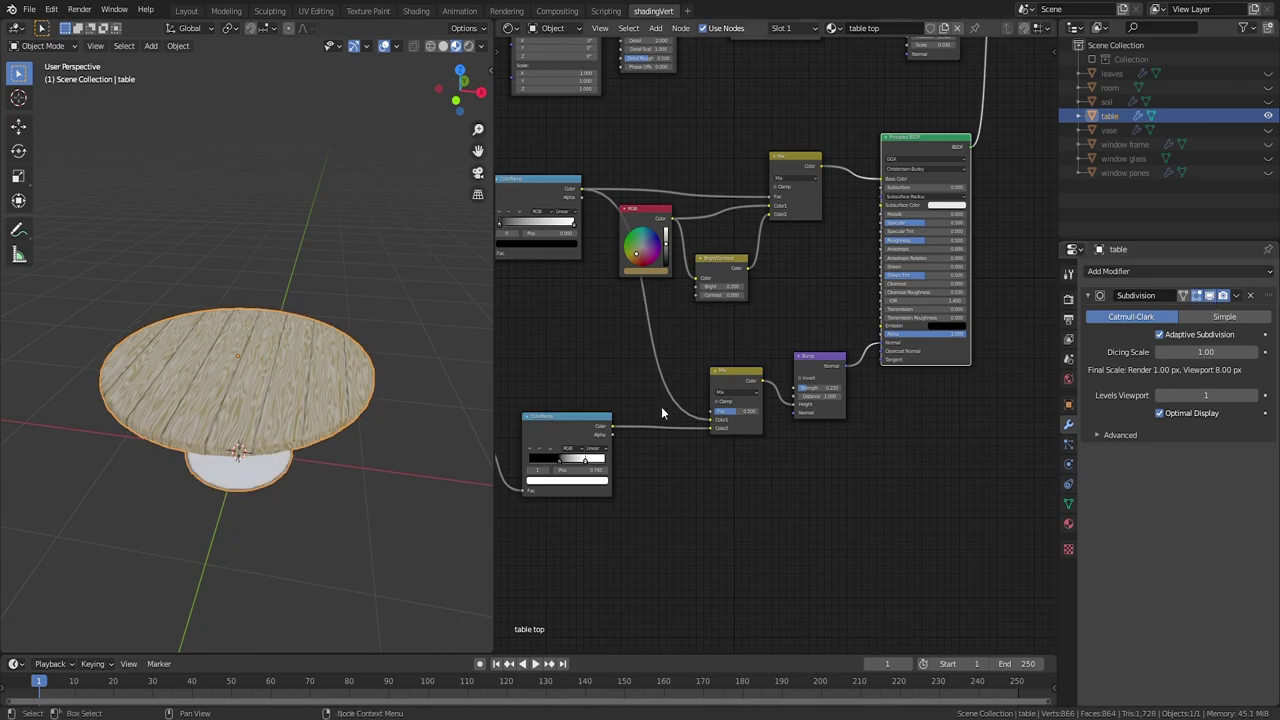
scroll(345, 454, "up", 4)
mouse_move(315, 463)
middle_mouse_down()
mouse_move(375, 450)
mouse_move(370, 419)
mouse_move(358, 429)
mouse_move(394, 427)
mouse_move(328, 449)
middle_mouse_up()
left_click(468, 46)
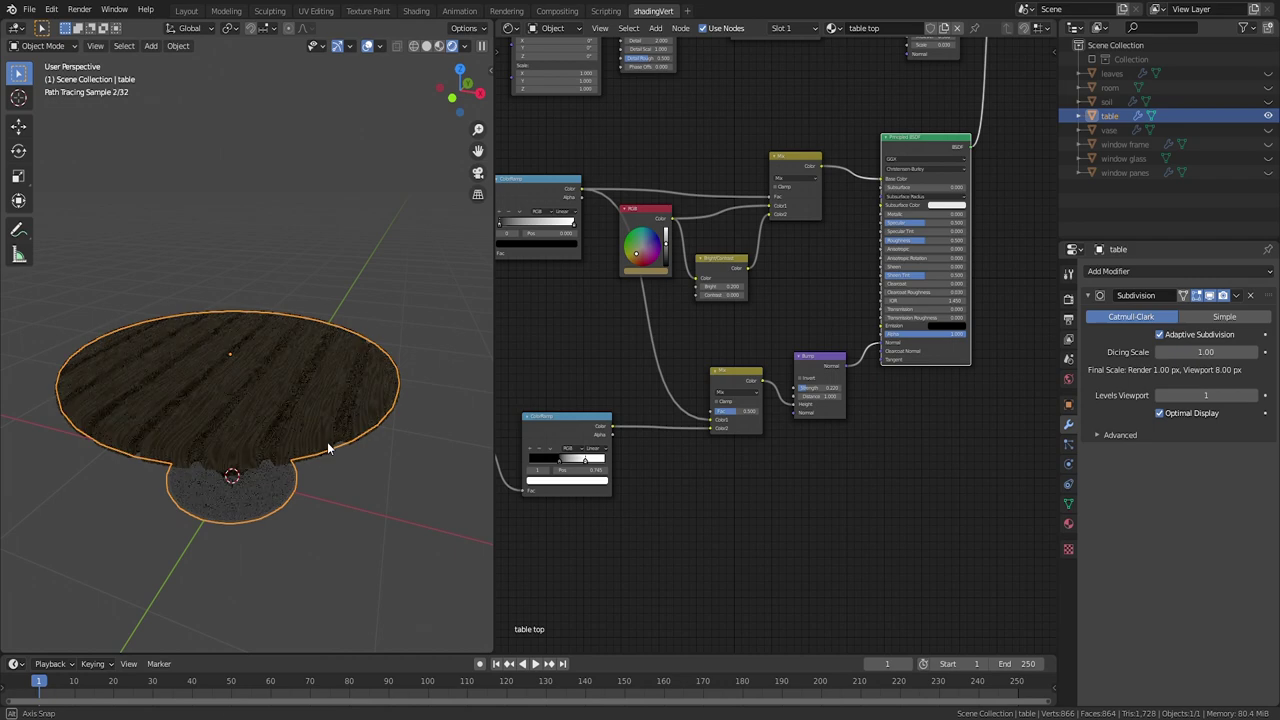
left_click(439, 46)
Step: Set the plank ColorRamp's white stop to 0.045 and the Displacement node's scale to 0.020
middle_click_drag(895, 112, 855, 354)
scroll(738, 300, "up", 5)
middle_click_drag(734, 308, 783, 434)
scroll(771, 337, "up", 6)
left_click_drag(720, 351, 722, 352)
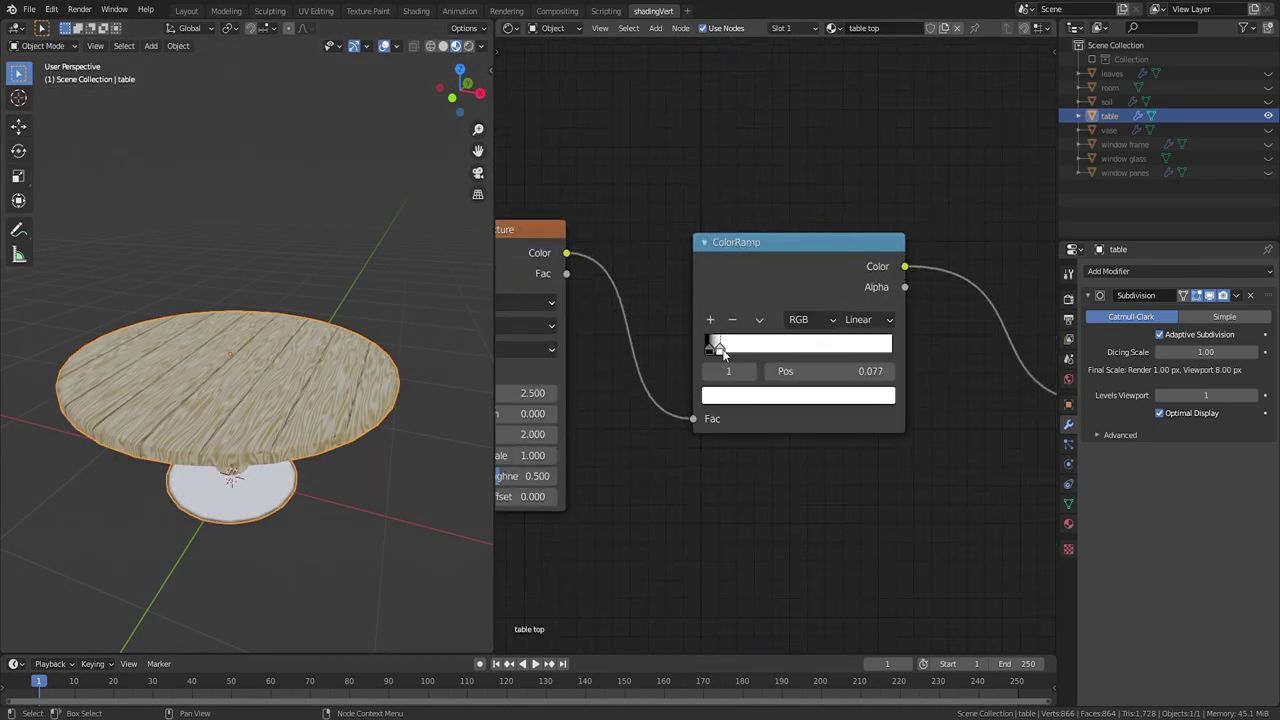
scroll(440, 448, "down", 4)
scroll(760, 457, "down", 5)
middle_click_drag(800, 458, 610, 425)
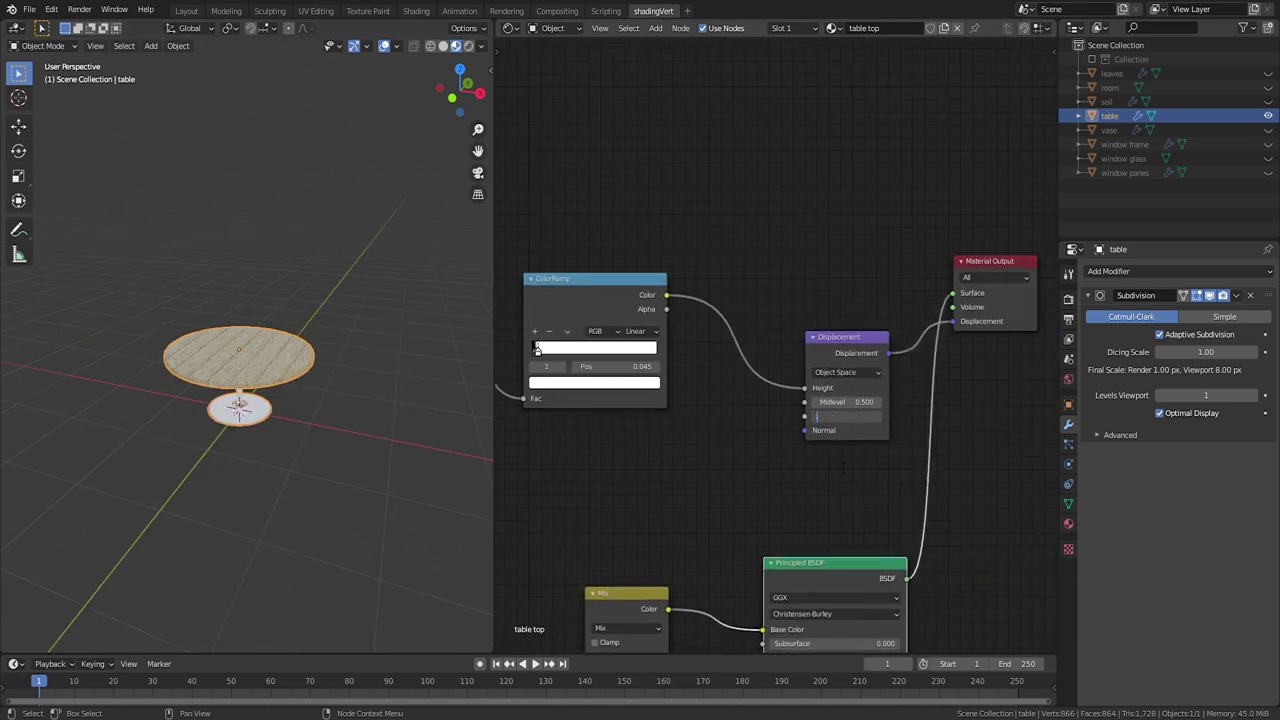
Step: Add an edge loop around the lower end of the table's stem in Edit Mode
scroll(264, 388, "down", 3)
scroll(260, 391, "up", 4)
middle_click_drag(260, 393, 288, 333)
scroll(435, 331, "up", 5)
middle_click_drag(437, 327, 358, 489)
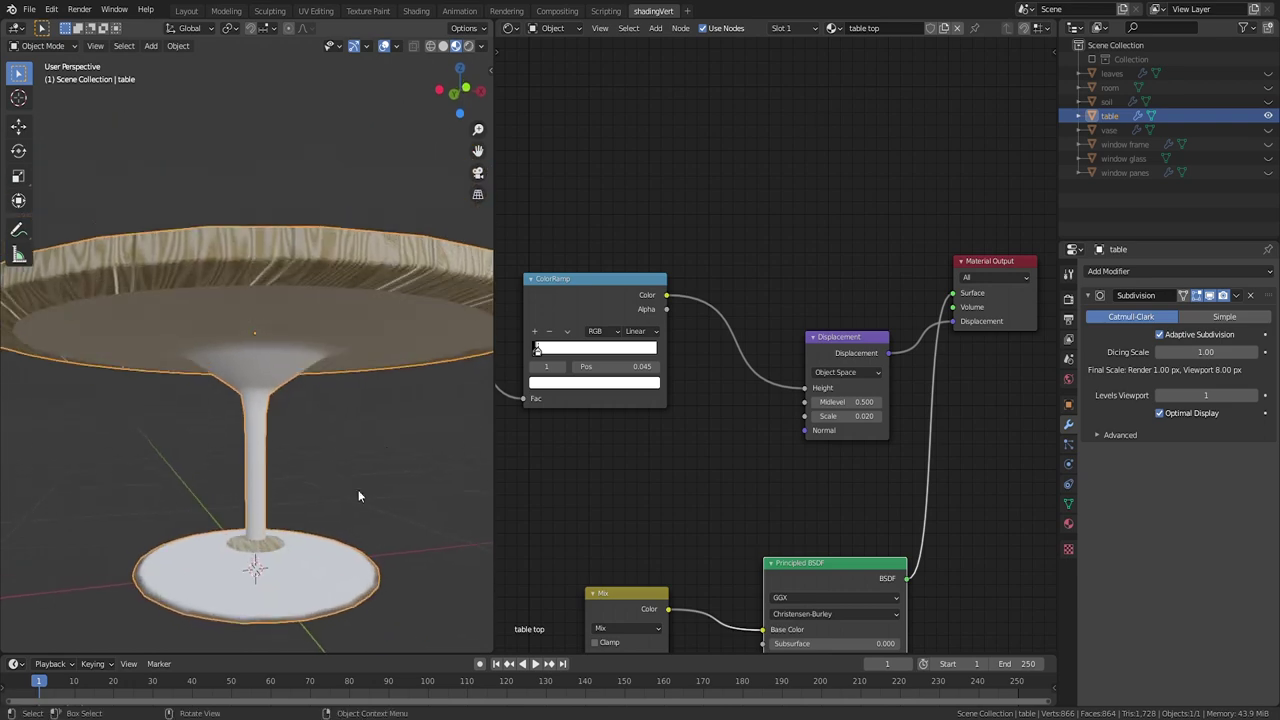
key("Tab")
scroll(280, 577, "up", 4)
scroll(275, 570, "down", 2)
middle_click_drag(270, 570, 215, 470, "shift")
scroll(233, 359, "up", 4)
key("ctrl+r")
left_click(160, 480)
left_click(158, 482)
key("s")
left_click(274, 524)
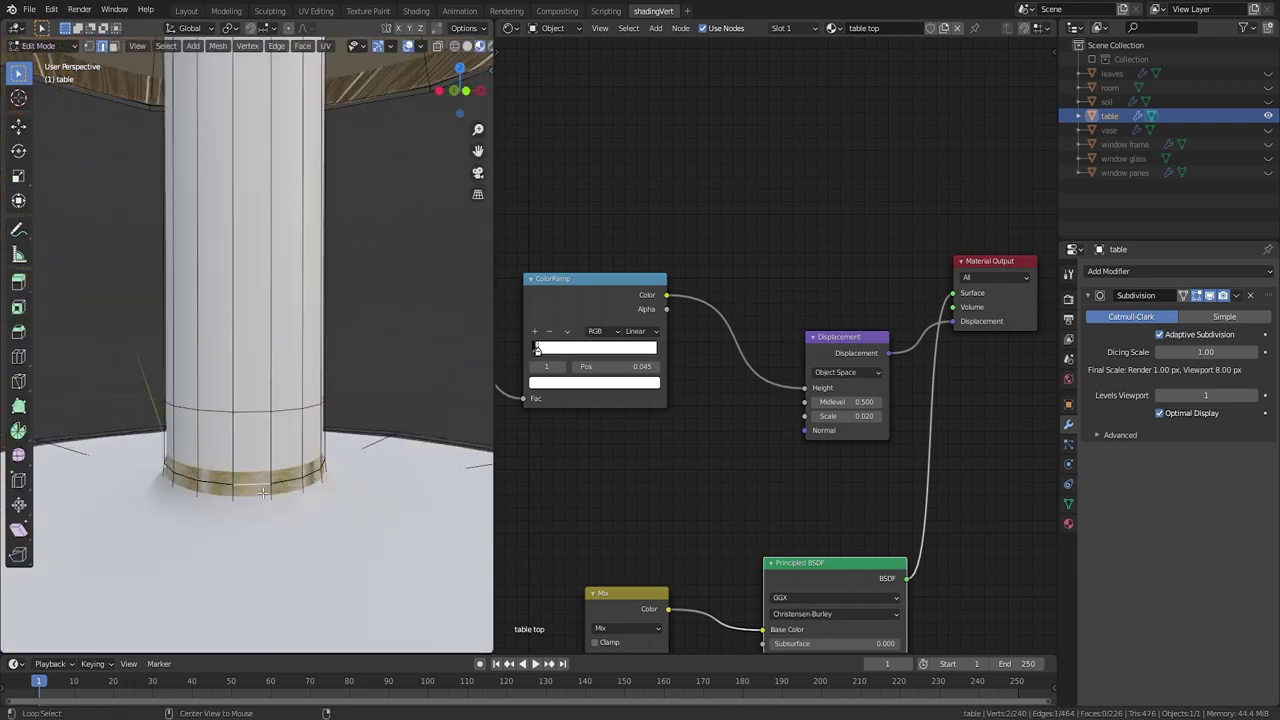
Step: Slide the edge loop at the stem's foot down close to the base and clear the selection
left_click(263, 492, "alt")
key("g")
key("g")
left_click(260, 514)
key("g")
key("g")
left_click(283, 535)
key("g")
key("g")
left_click(272, 535)
scroll(258, 521, "down", 2)
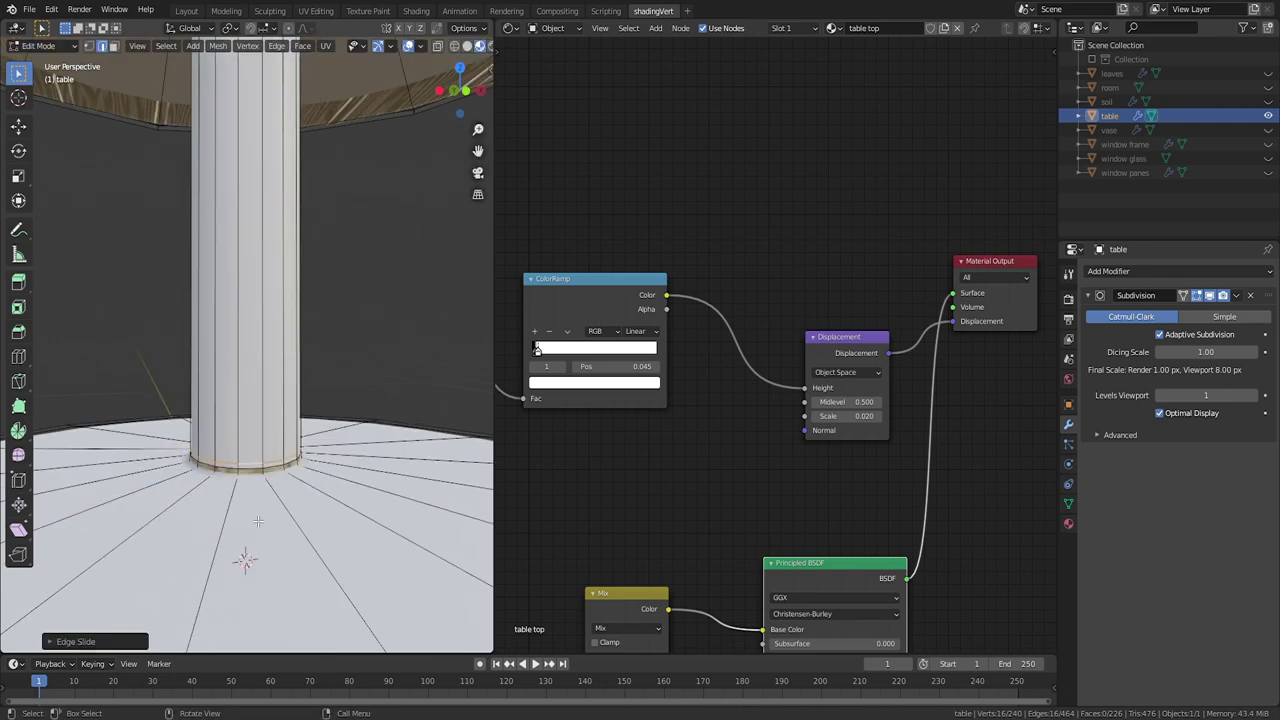
key("alt+a")
Step: Hide the subdivision in the viewport and assign the table base material to the ring of faces at the stem's foot
left_click(1209, 295)
middle_click_drag(265, 471, 280, 348, "shift")
scroll(280, 348, "up", 6)
key("3")
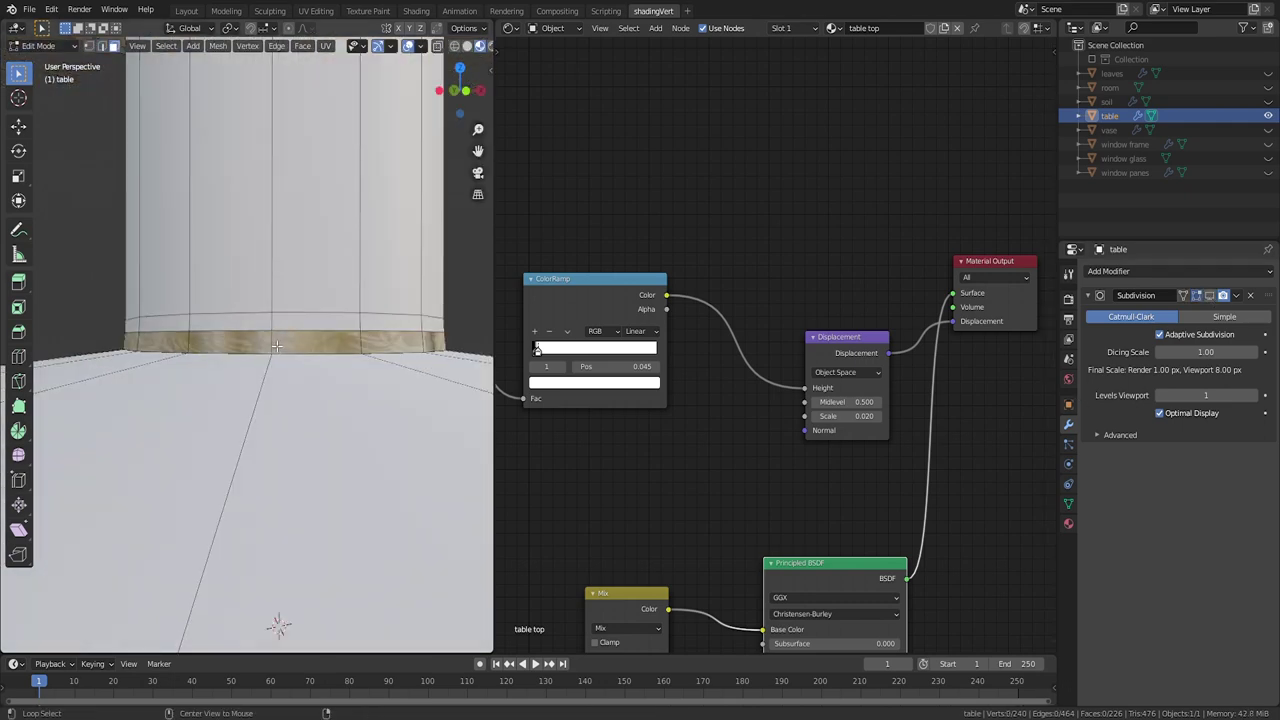
left_click(276, 346, "alt")
left_click(1068, 523)
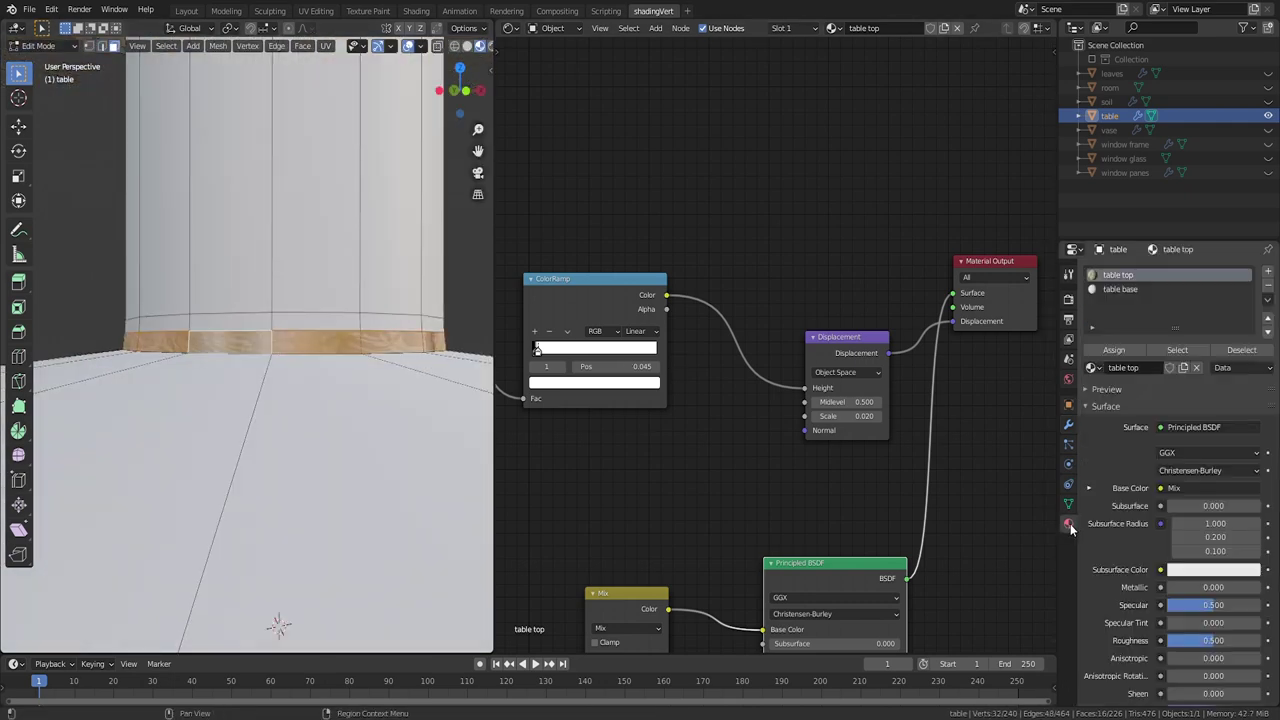
left_click(1148, 289)
left_click(1110, 350)
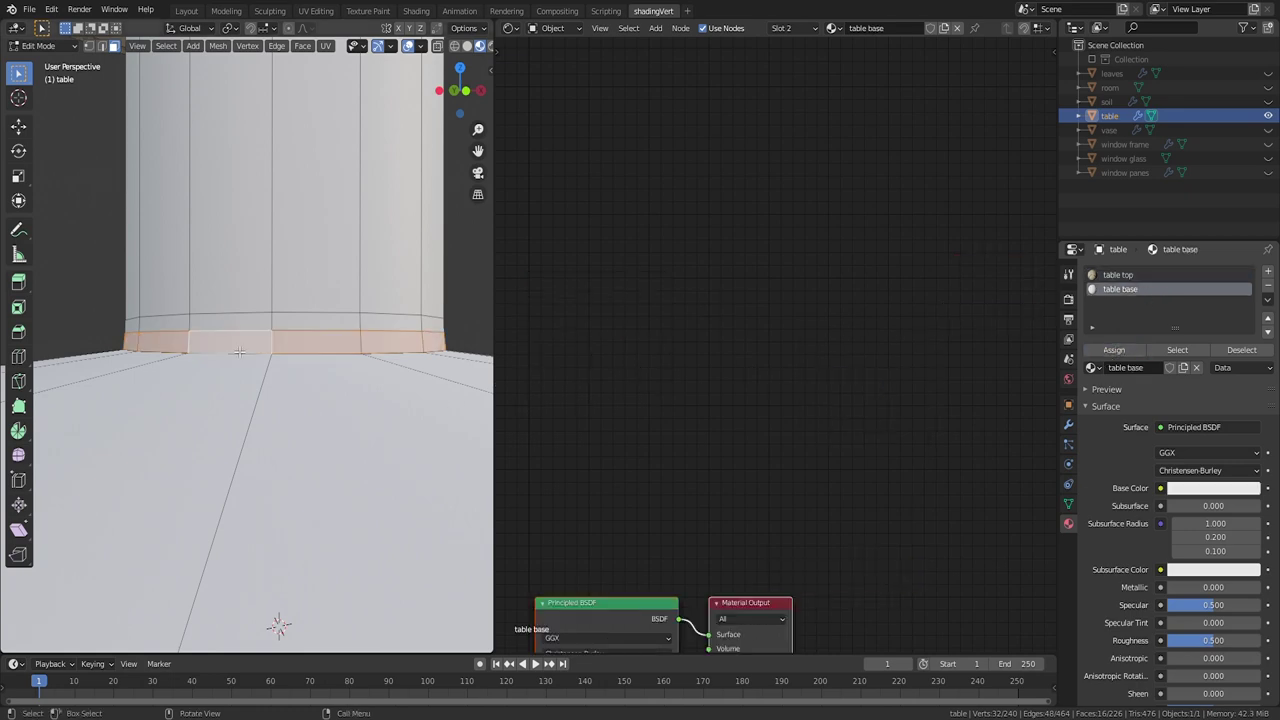
Step: Return the table to Object Mode and show its Subdivision modifier in the viewport again
scroll(240, 351, "down", 10)
key("Tab")
middle_click_drag(305, 289, 335, 322)
left_click(1068, 425)
left_click(1210, 296)
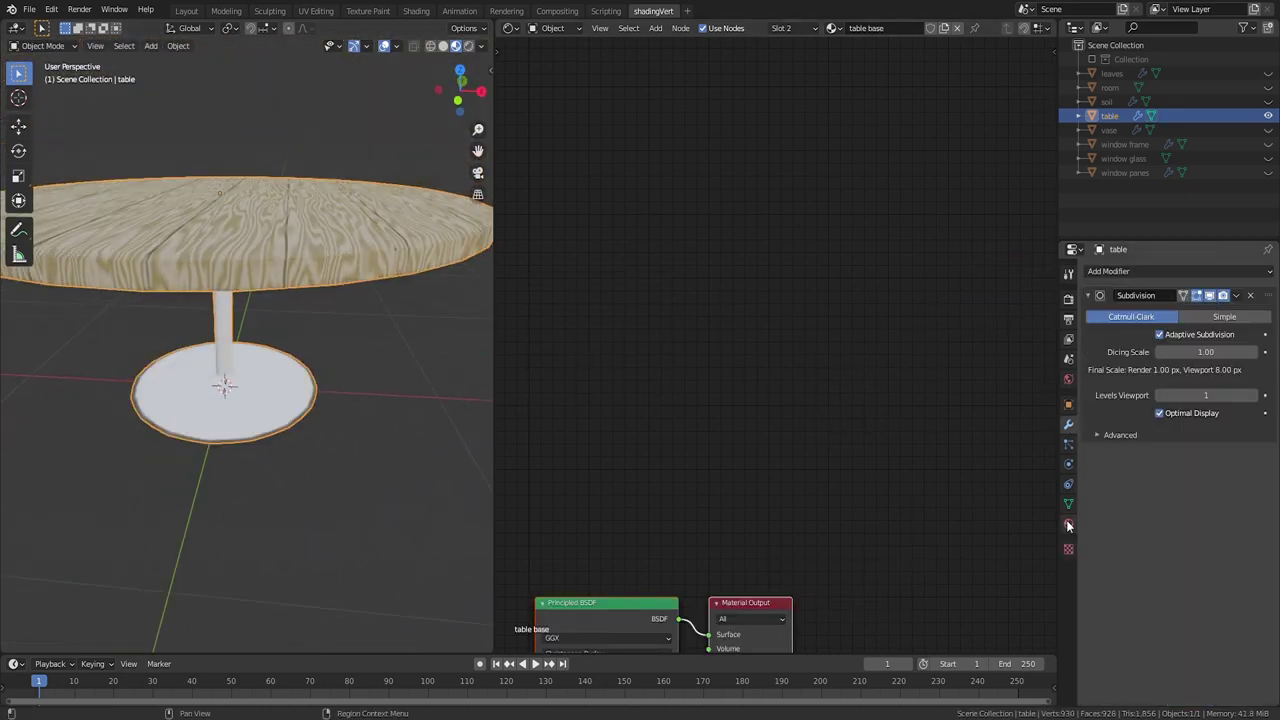
Step: Change the table base material's Base Color to a dark reddish brown
left_click(1068, 524)
scroll(800, 400, "down", 3)
middle_click_drag(800, 330, 846, 154)
left_click(874, 328)
left_click(901, 240)
left_click_drag(925, 241, 925, 256)
Step: Set the table base material's specular to 0.195 and roughness to 0.209, and check the whole table
middle_click_drag(223, 351, 226, 330)
left_click_drag(850, 380, 810, 401)
scroll(269, 374, "down", 5)
middle_click_drag(269, 374, 292, 397)
scroll(273, 318, "down", 3)
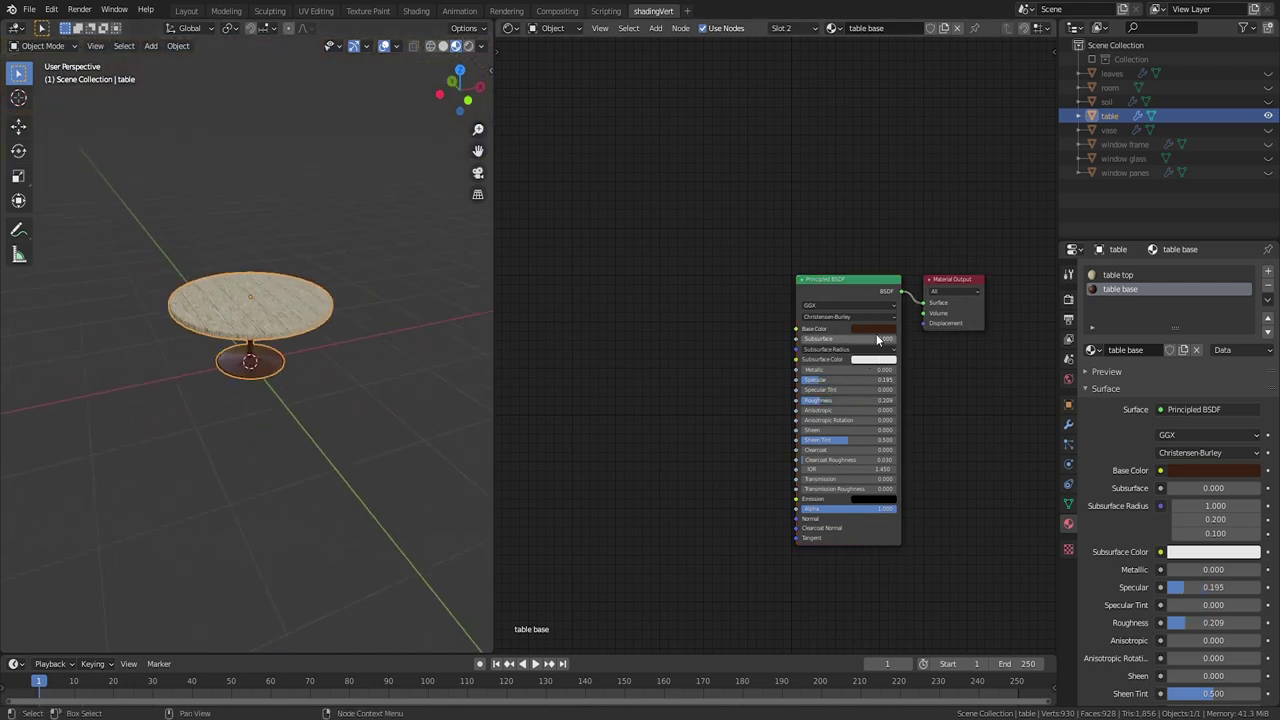
Step: Shift the table base material's Base Color from reddish brown to a golden brown
left_click(874, 329)
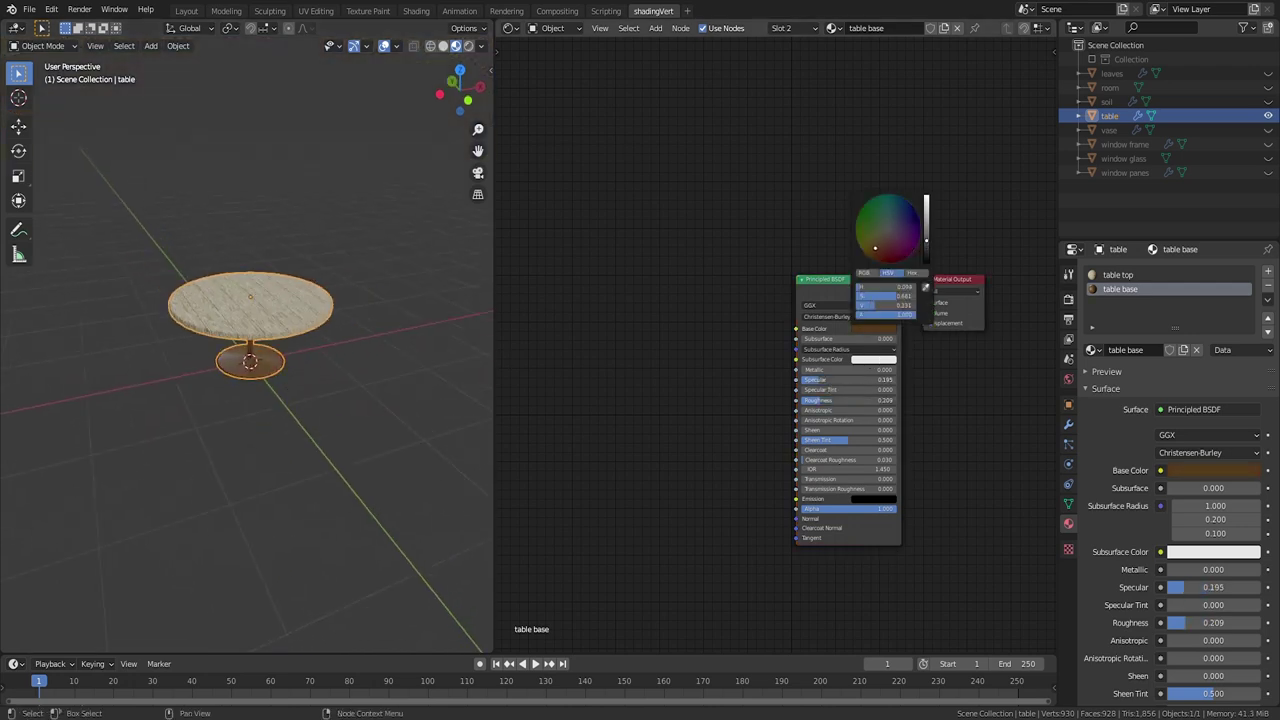
scroll(363, 363, "down", 3)
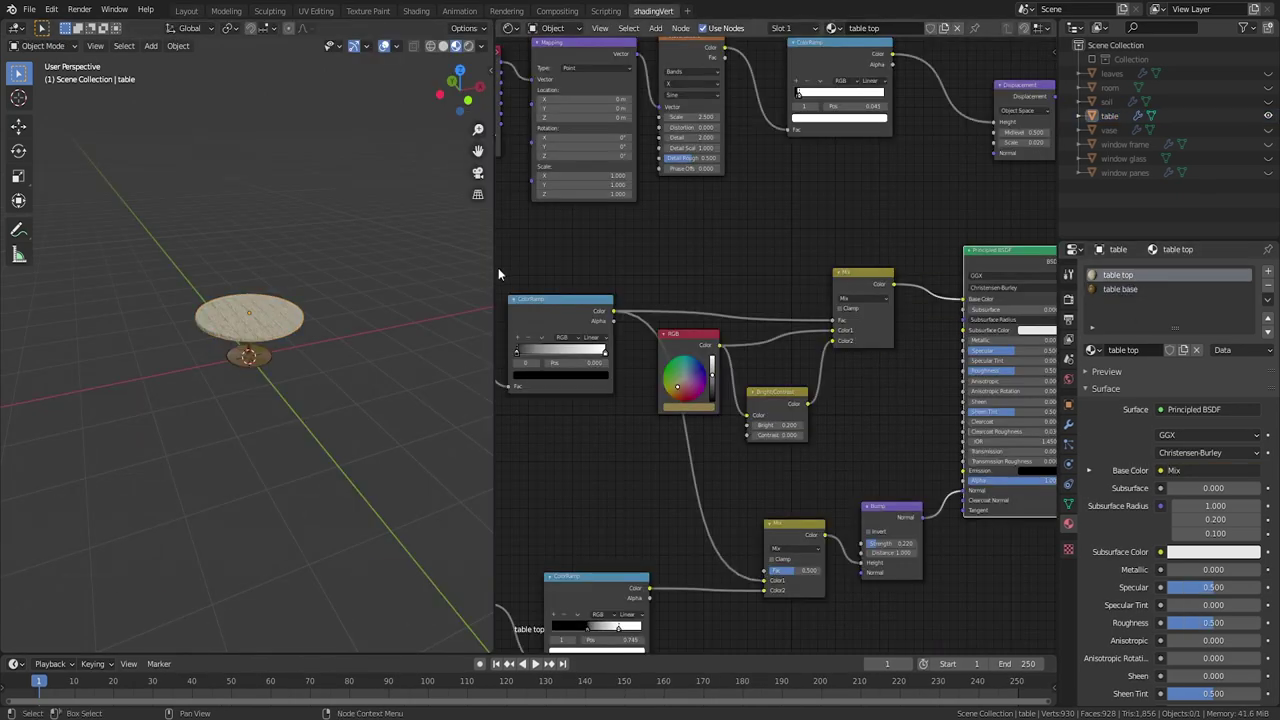
Step: Enlarge the node editor and frame the middle row of wood colour nodes in the table top material
left_click_drag(496, 269, 56, 258)
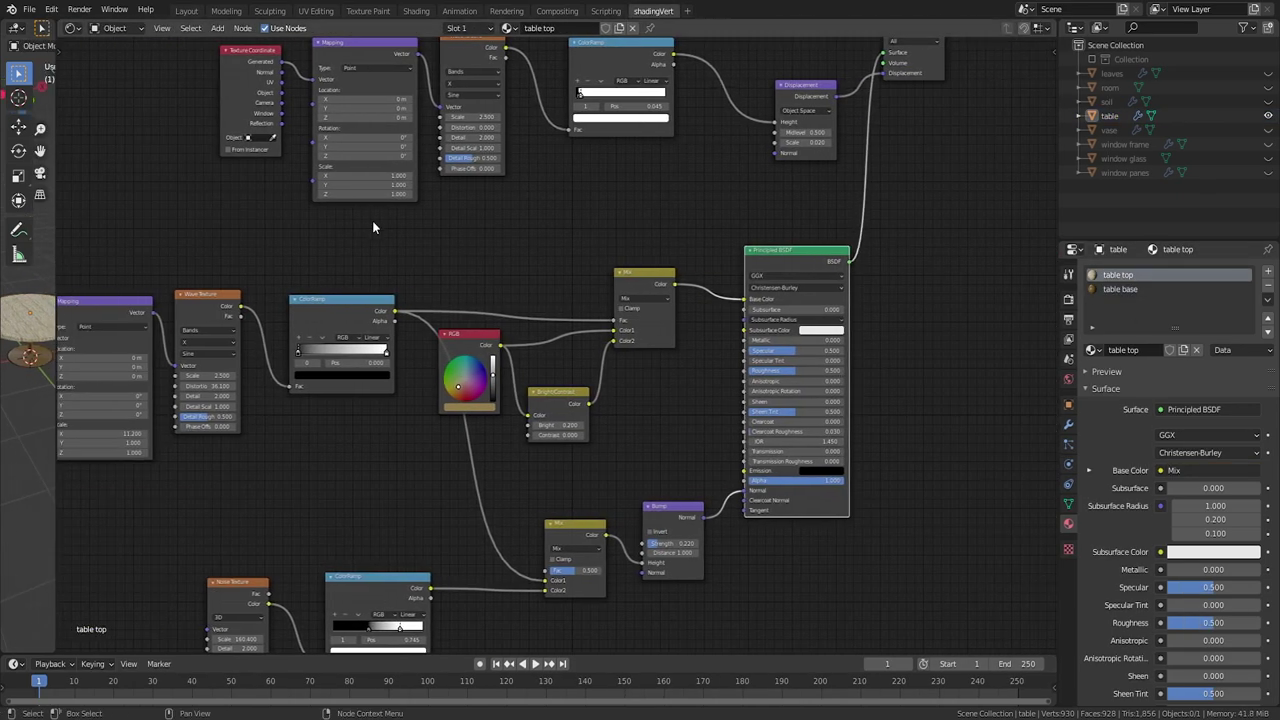
scroll(466, 275, "down", 2)
middle_click_drag(466, 275, 545, 281)
left_click_drag(553, 349, 578, 355)
scroll(560, 352, "down", 3)
left_click_drag(172, 276, 718, 434)
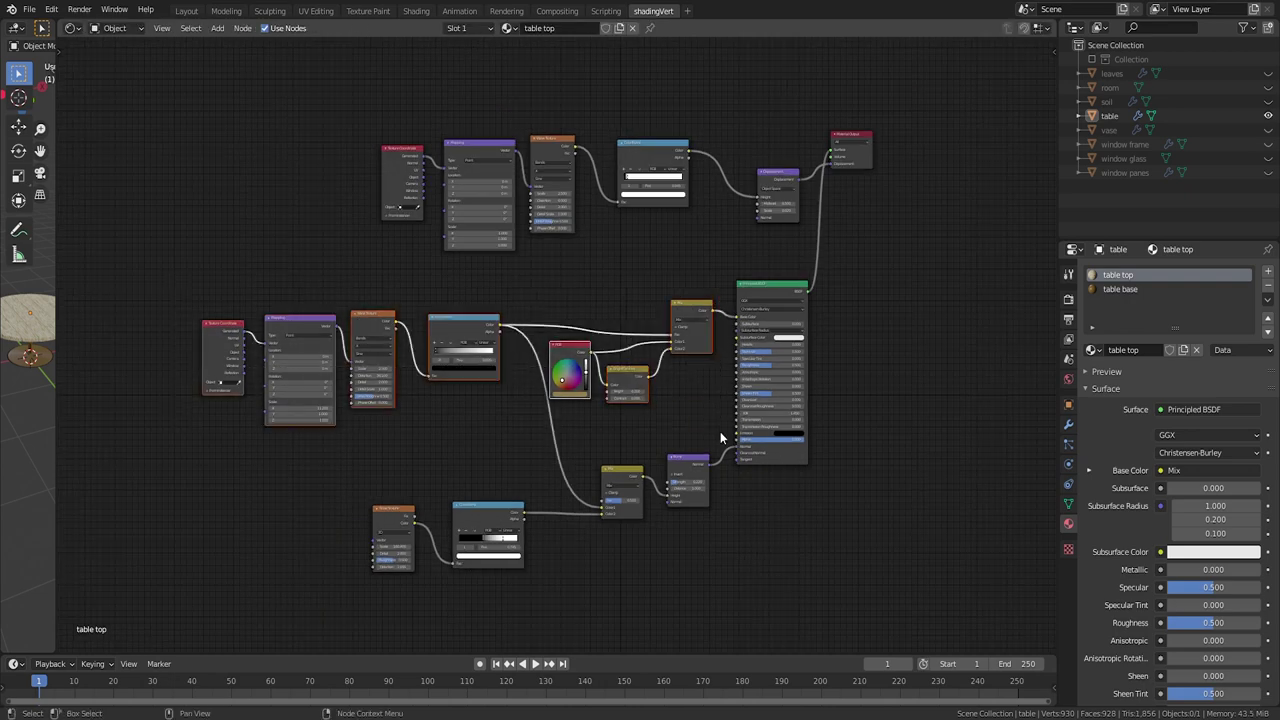
key("ctrl+j")
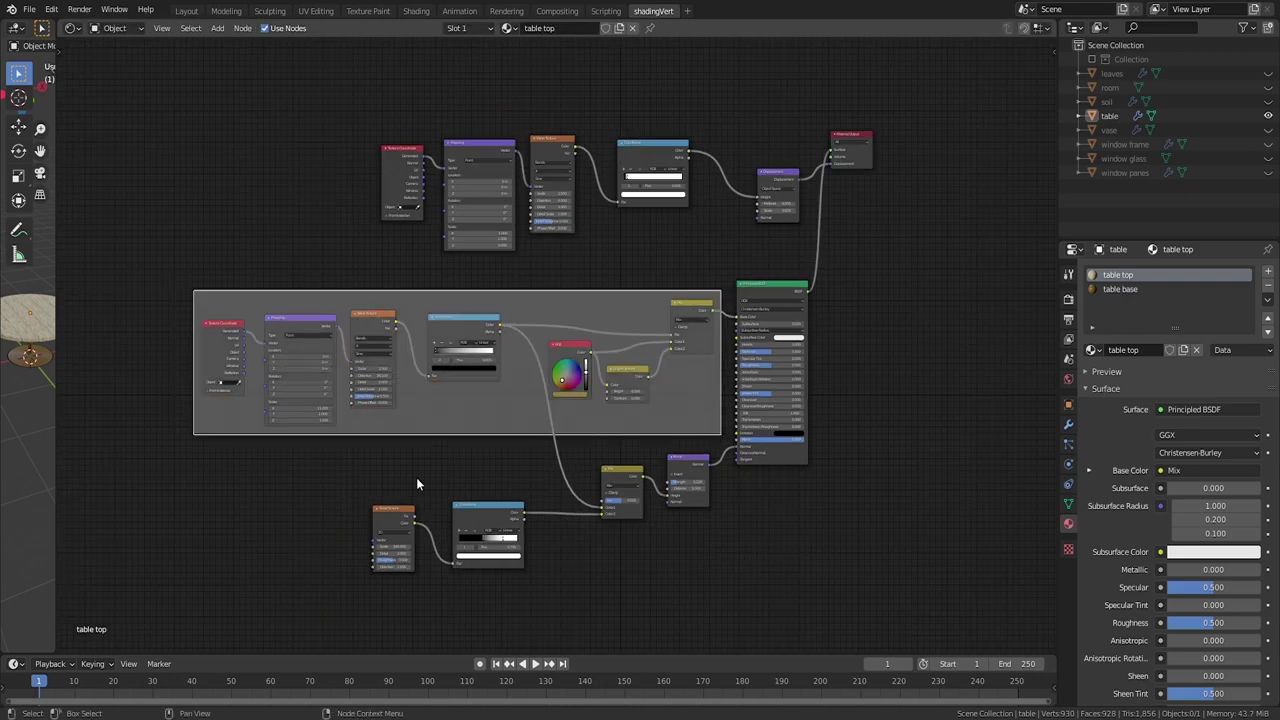
Step: Frame the table top's bump nodes and displacement nodes as two separate groups, leaving out the shader and material output
left_click_drag(336, 460, 724, 590)
key("ctrl+j")
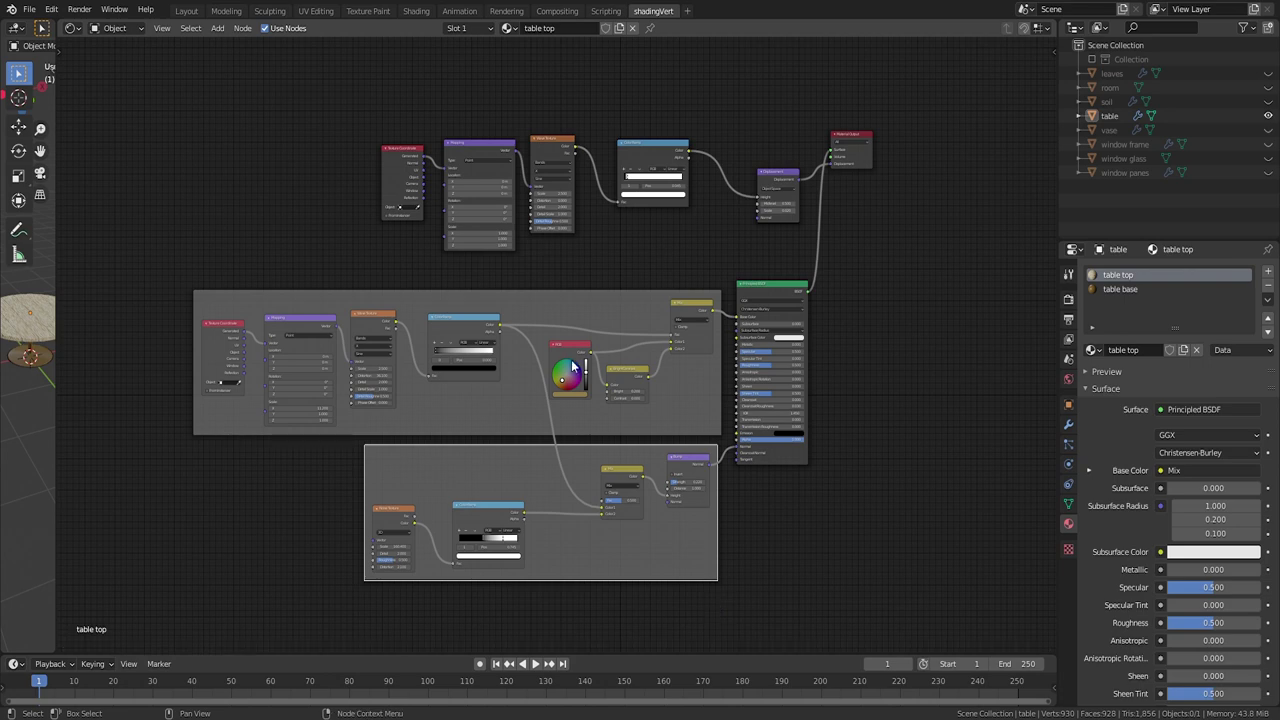
left_click_drag(360, 88, 807, 252)
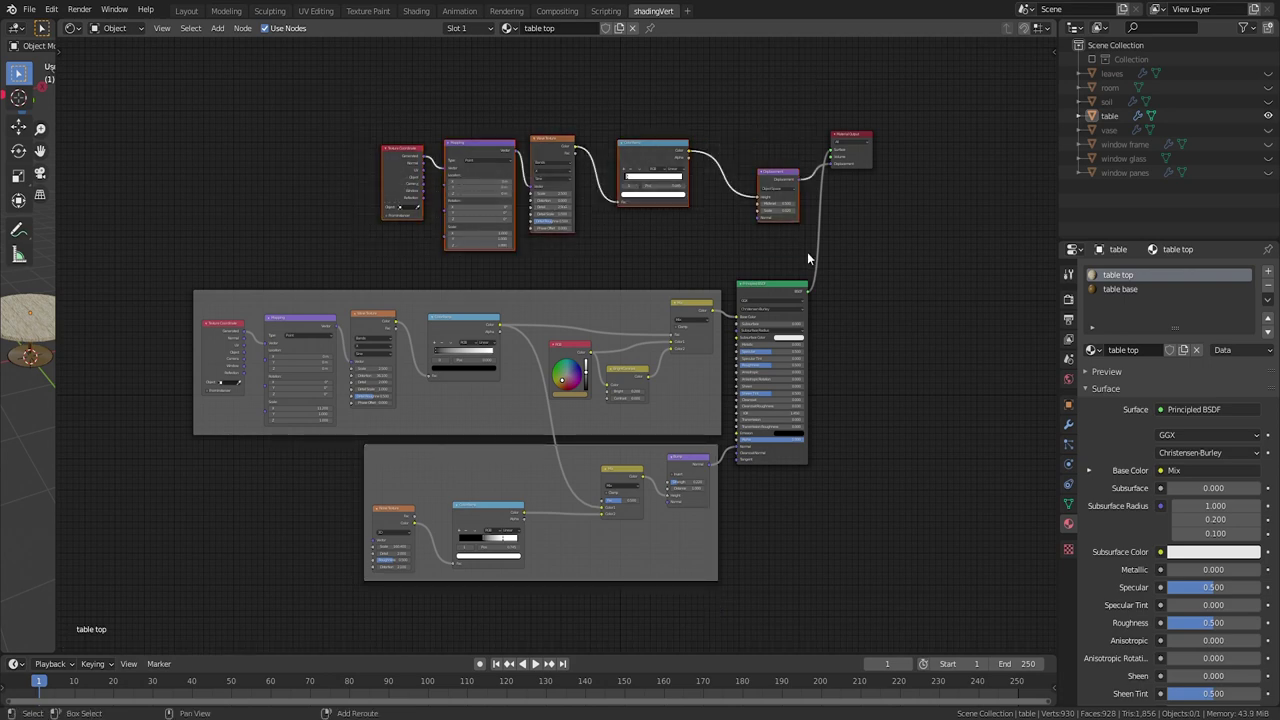
key("ctrl+j")
left_click(851, 175)
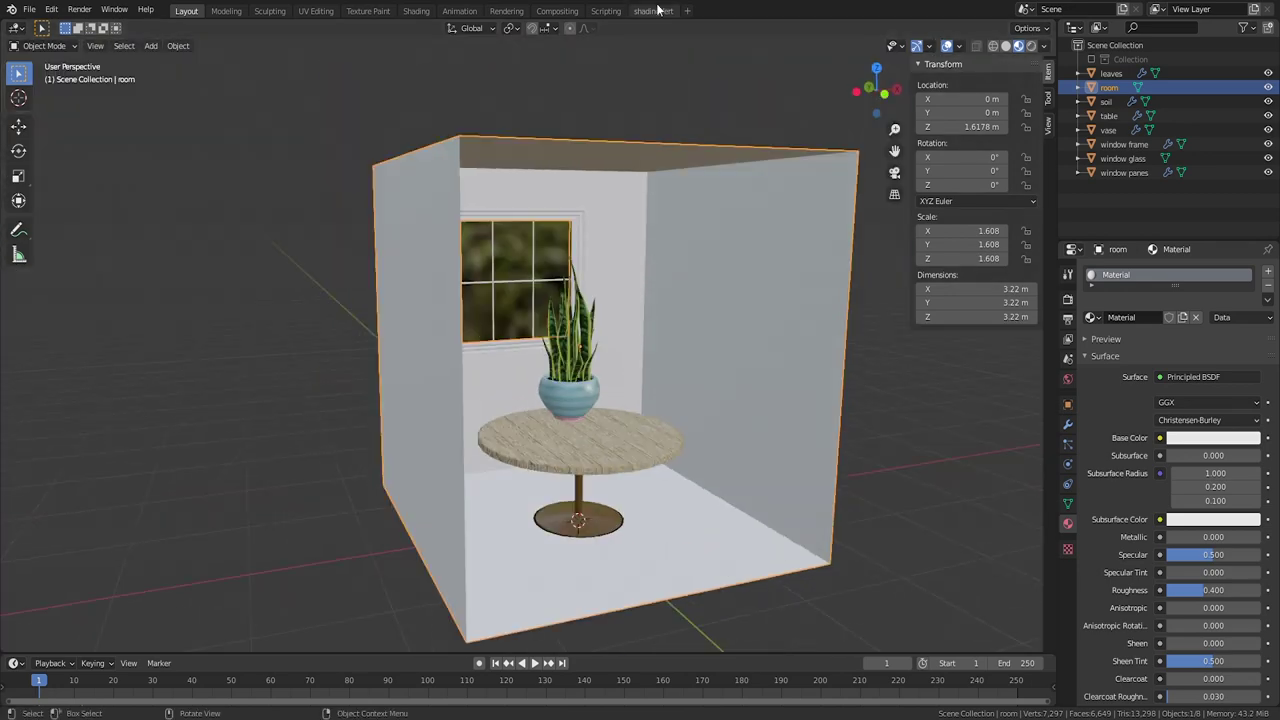
Step: Open the room's material in the custom shading workspace and change its Base Color to a pale yellow
left_click(653, 11)
left_click(926, 271)
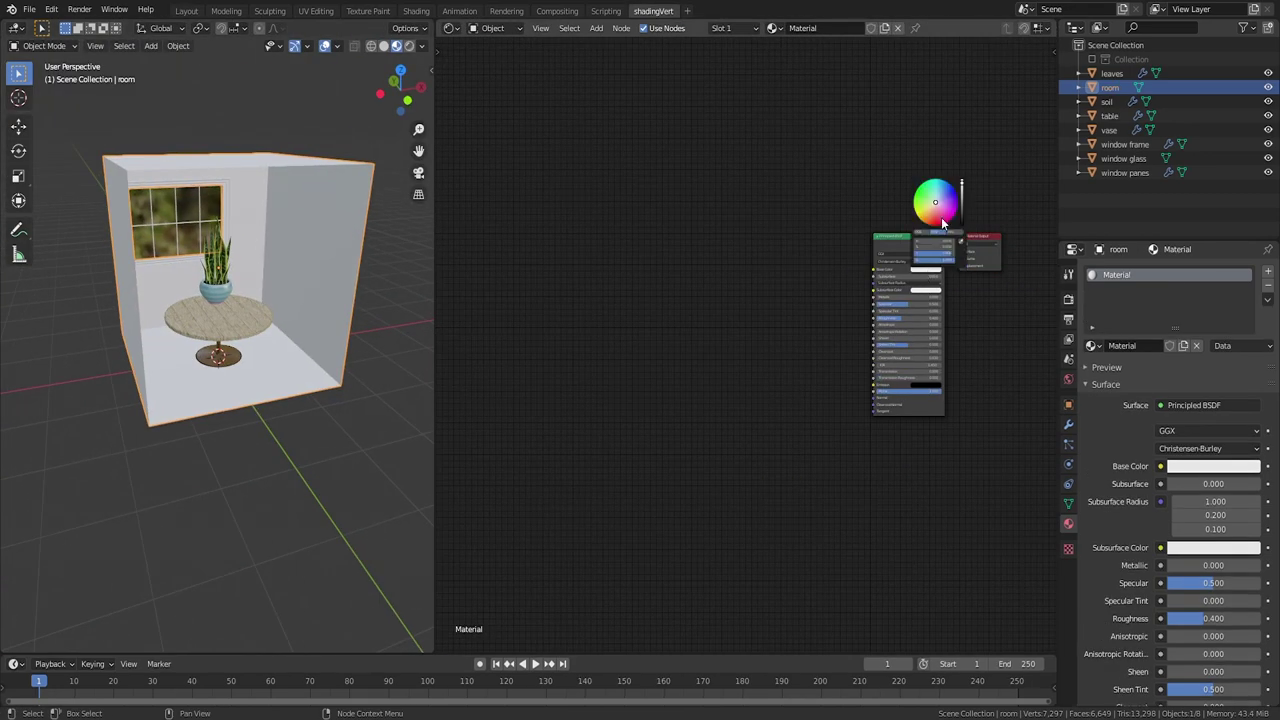
left_click(940, 197)
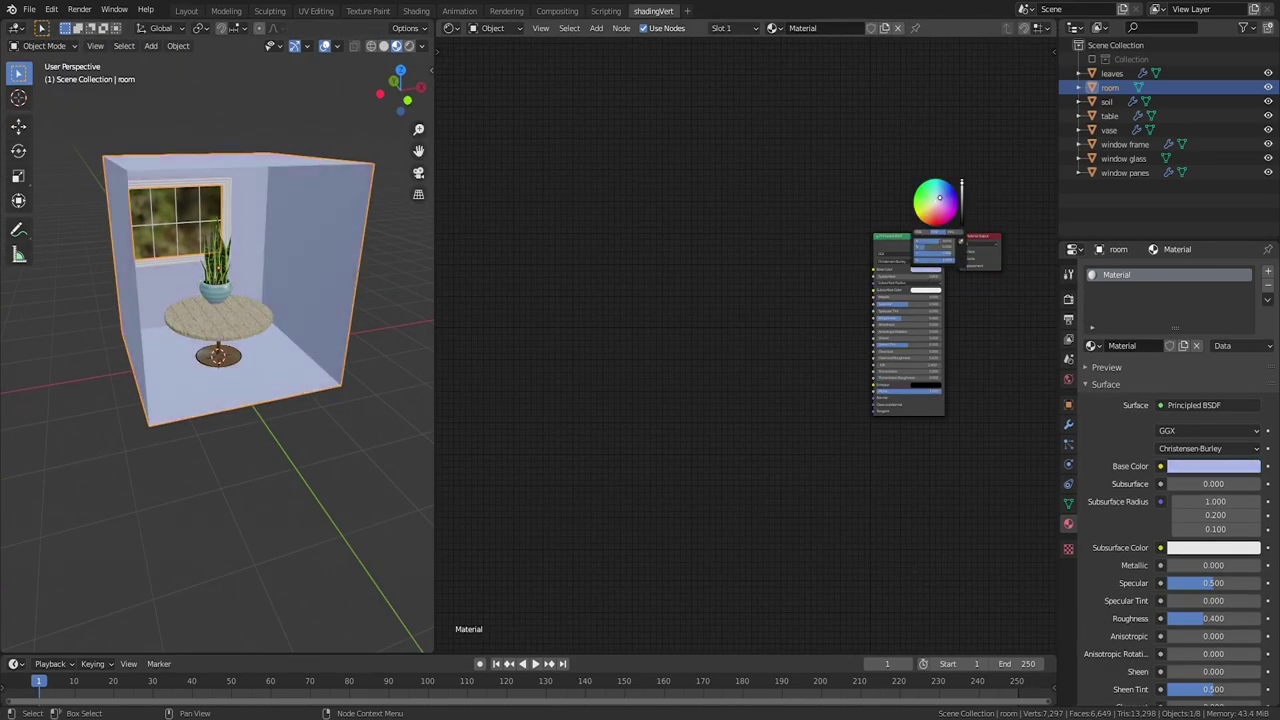
left_click_drag(938, 204, 928, 210)
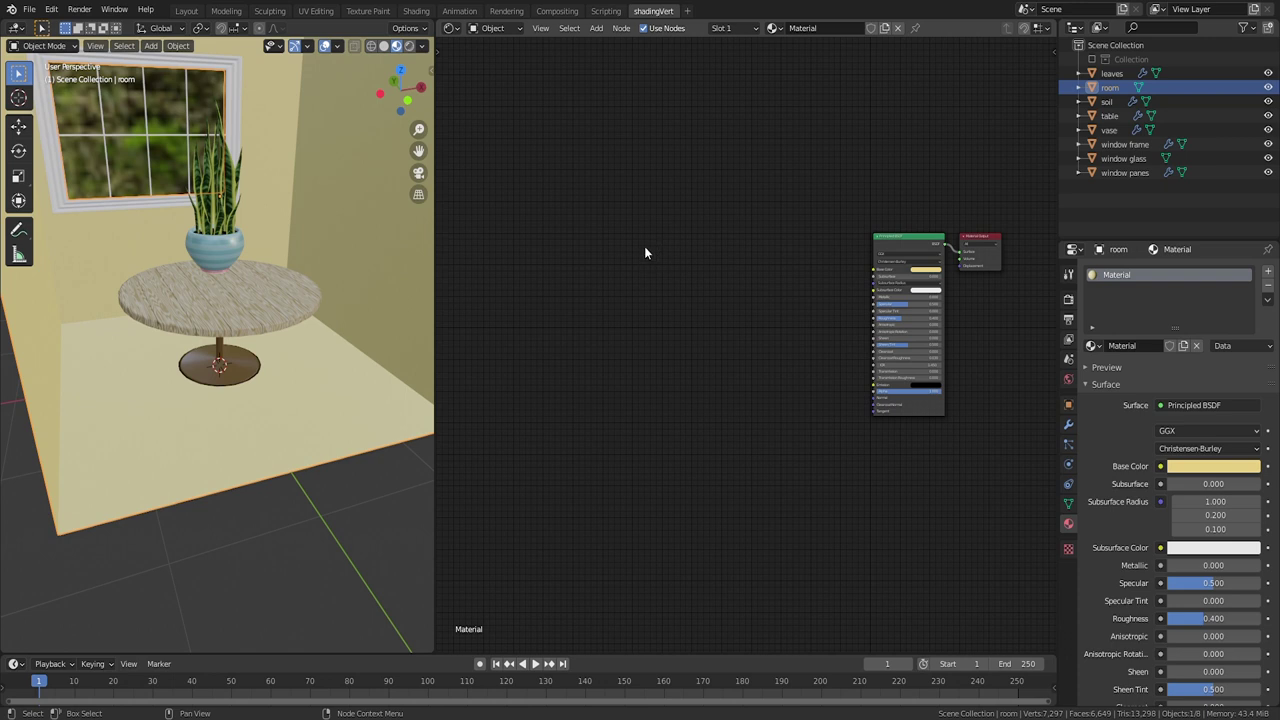
Step: Add Noise Texture, ColorRamp and Bump nodes to the room material, linking the noise Color to the ramp's Fac
middle_click_drag(669, 289, 730, 259)
key("shift+a")
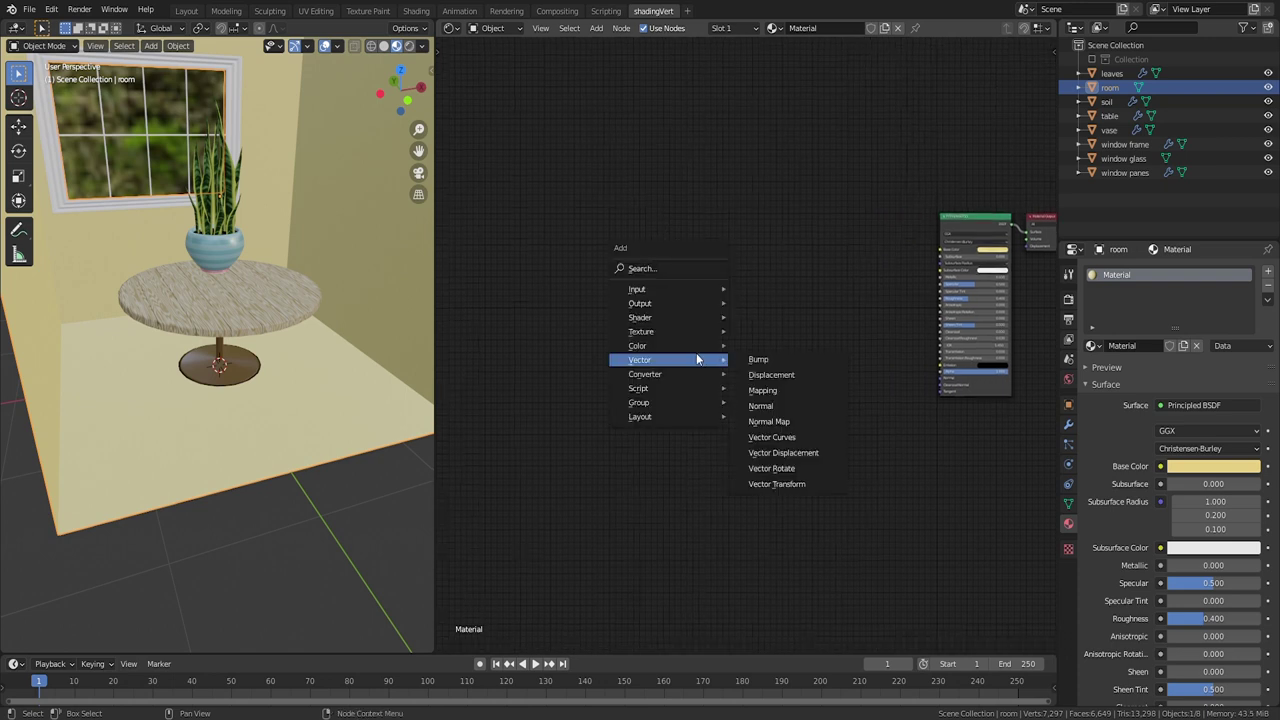
mouse_move(643, 332)
left_click(778, 456)
mouse_move(721, 447)
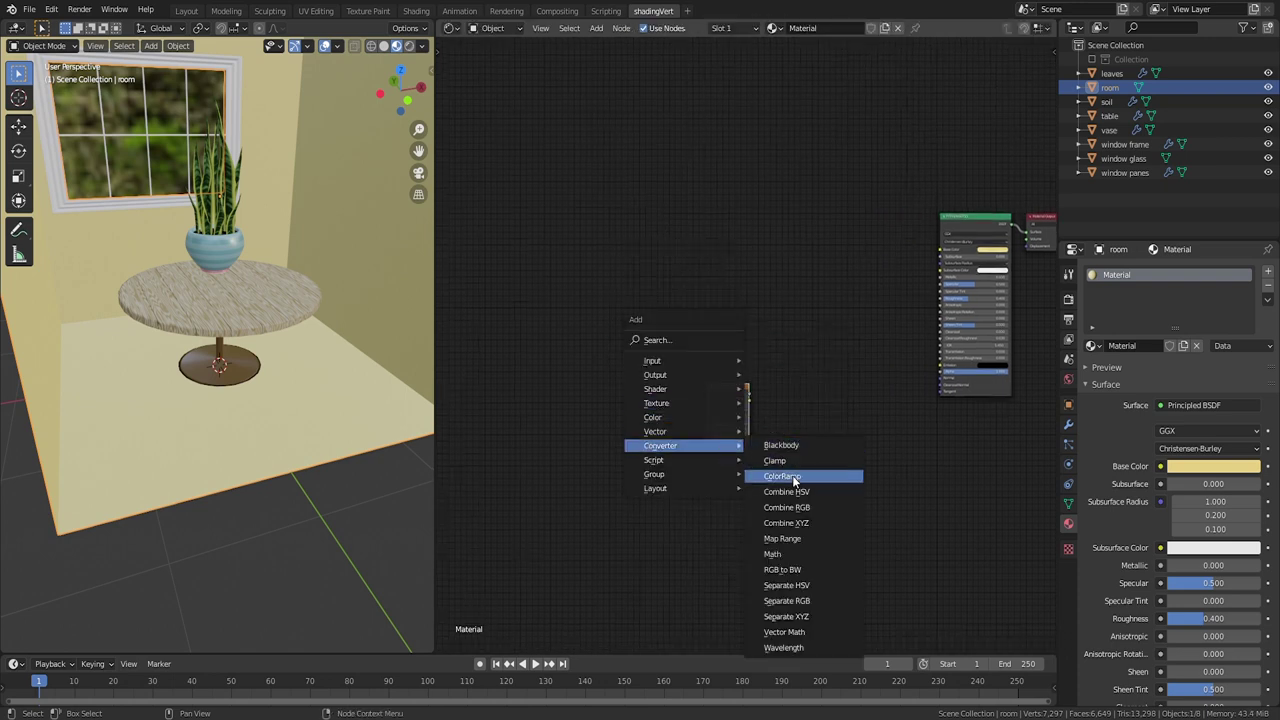
left_click(792, 475)
left_click(768, 380)
left_click_drag(738, 390, 717, 384)
left_click_drag(729, 394, 768, 432)
left_click_drag(802, 381, 780, 381)
key("shift+a")
left_click(880, 384)
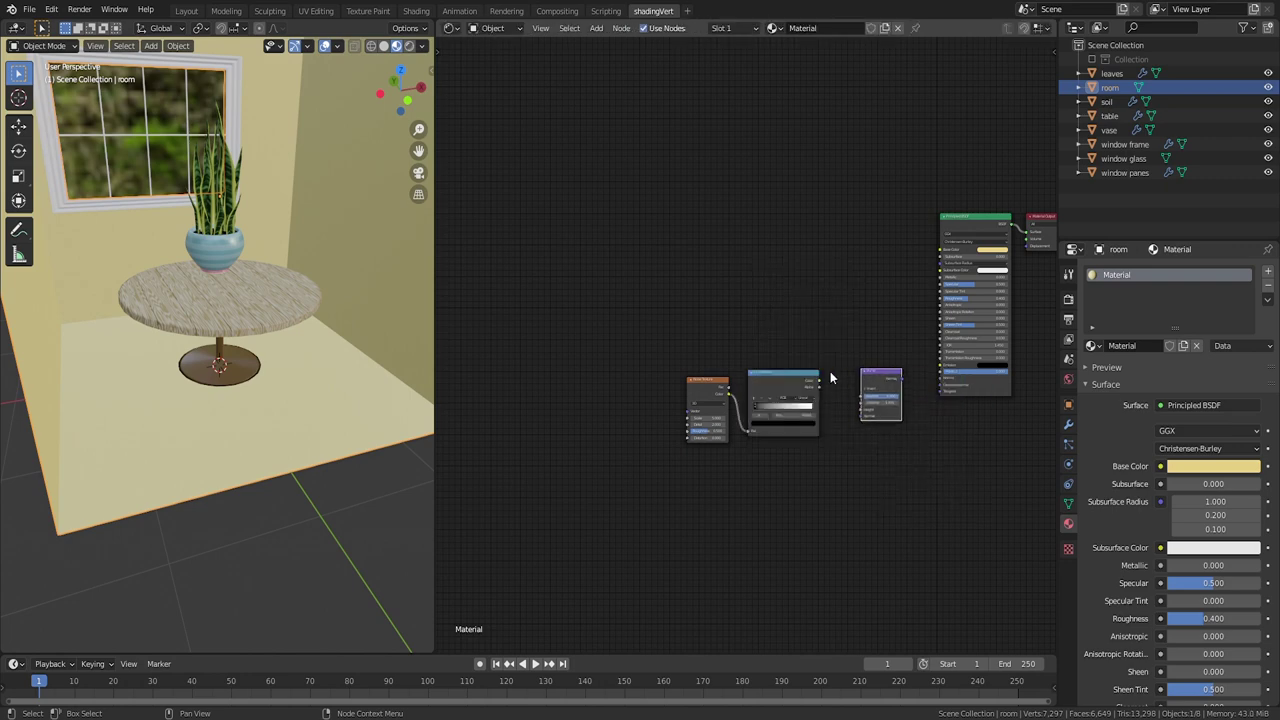
left_click(945, 385)
Step: Preview the ColorRamp on the room and increase its contrast, with the black stop at 0.468
left_click(798, 396, "ctrl+shift")
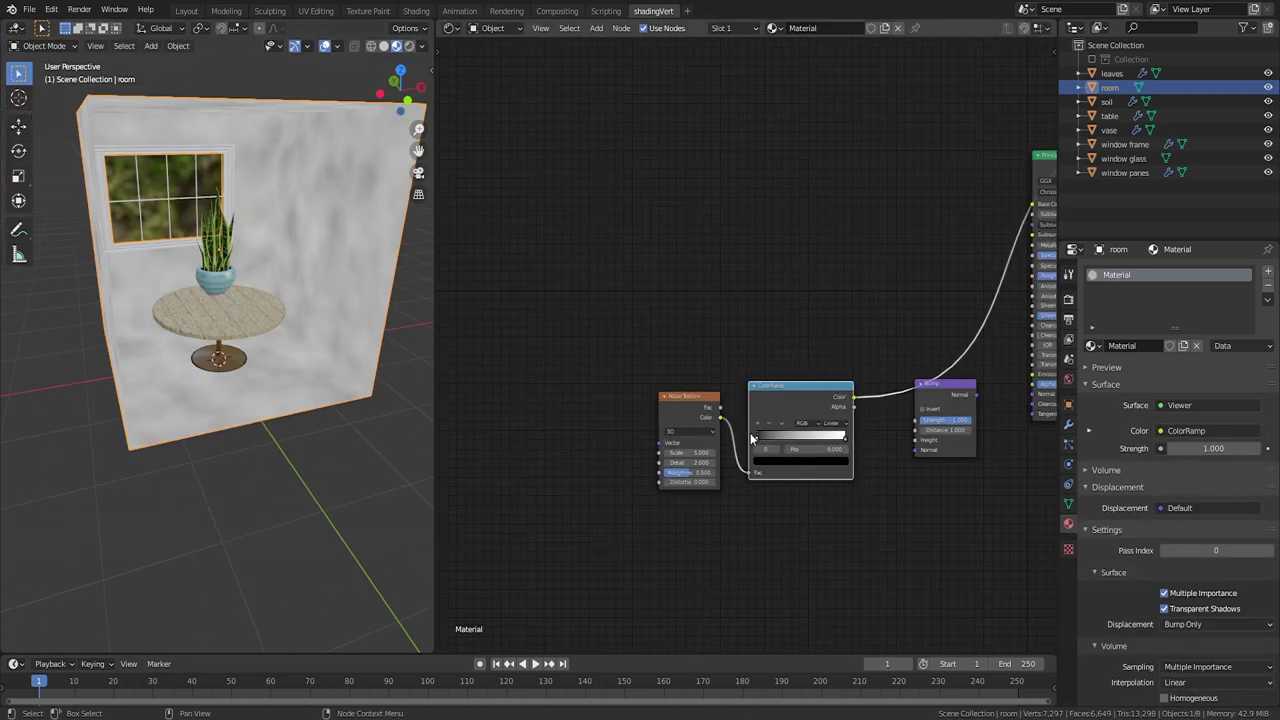
left_click_drag(751, 438, 642, 354)
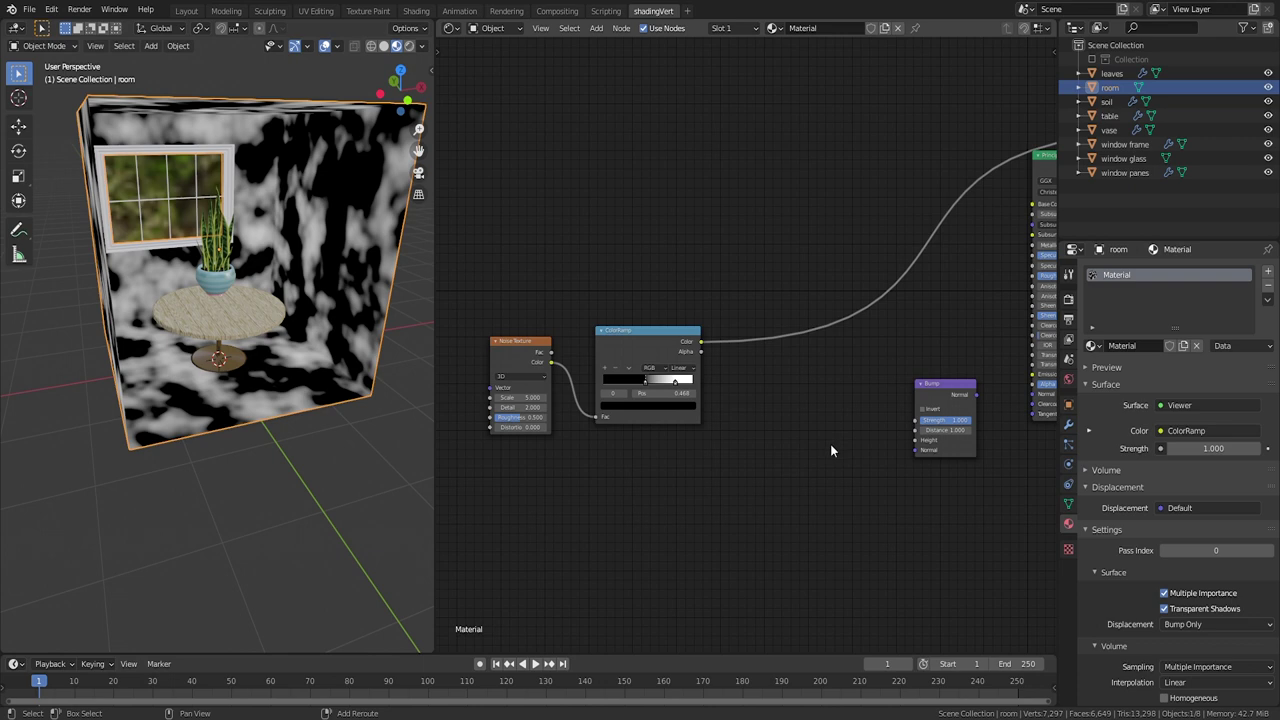
Step: Add a MixRGB node before the Bump node and duplicate the Noise Texture and ColorRamp pair twice
key("shift+a")
mouse_move(796, 428)
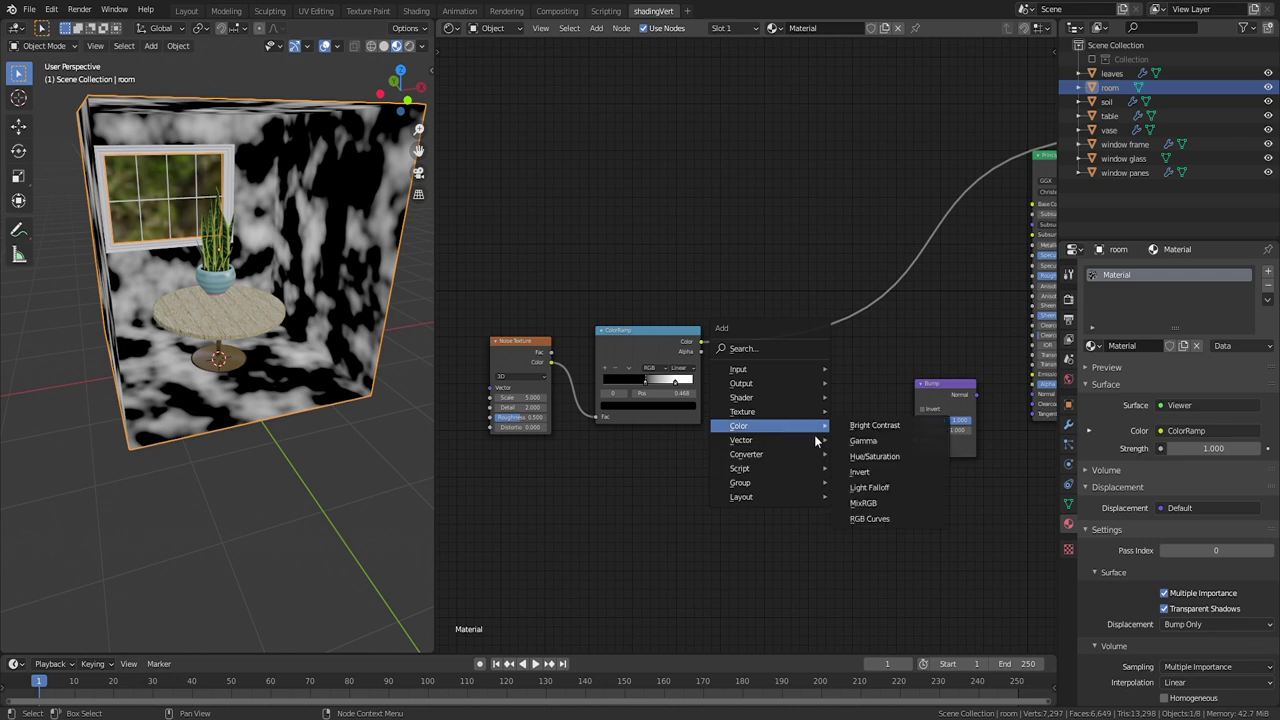
left_click(888, 500)
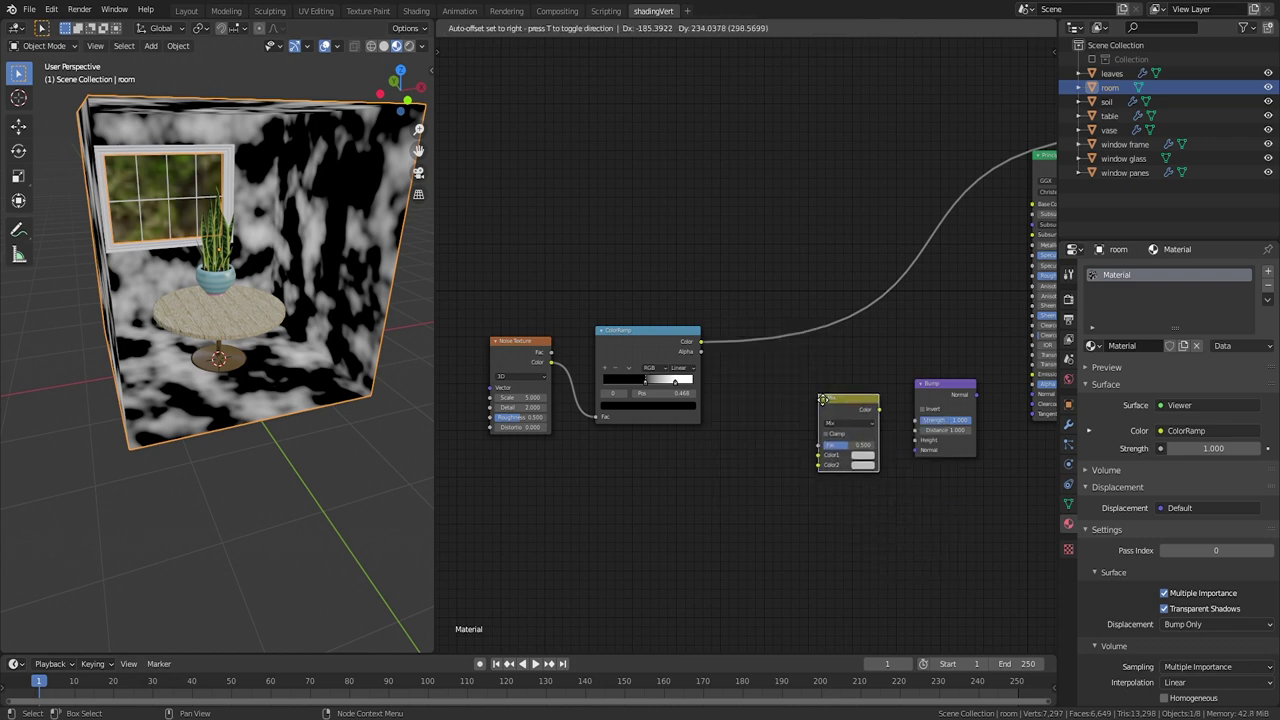
left_click(792, 395)
scroll(618, 446, "down", 1)
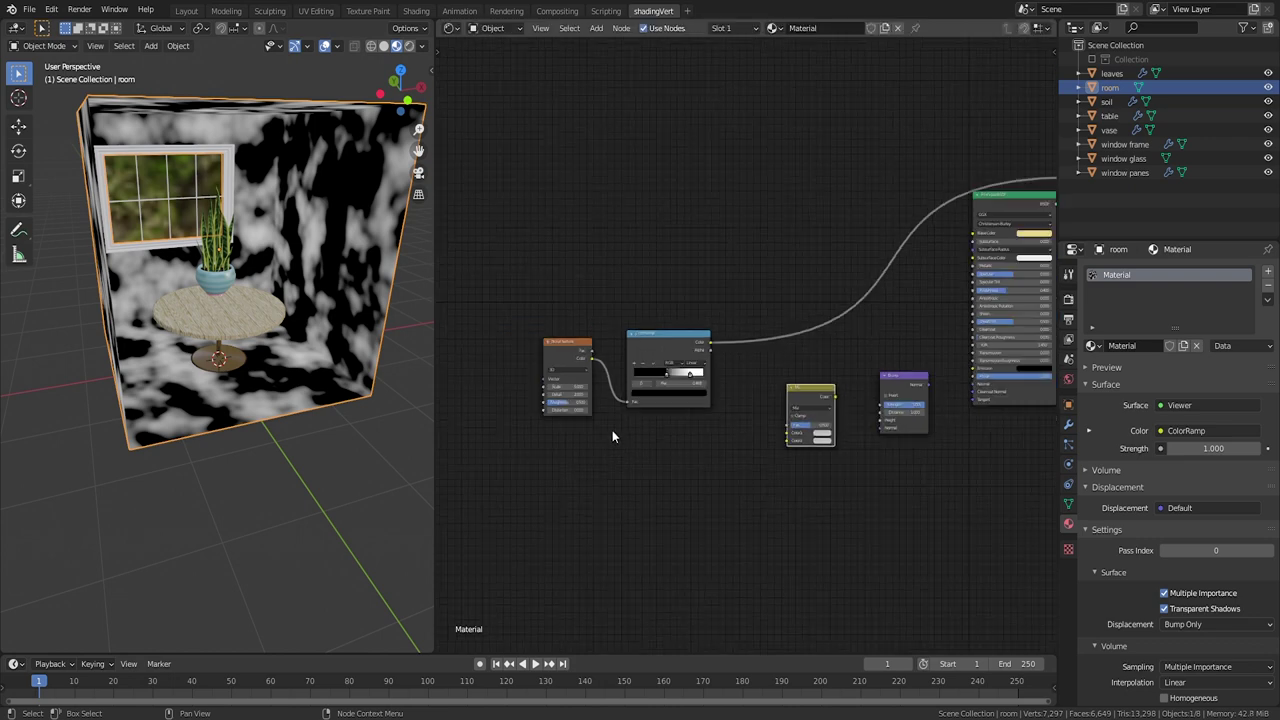
left_click_drag(520, 290, 705, 447)
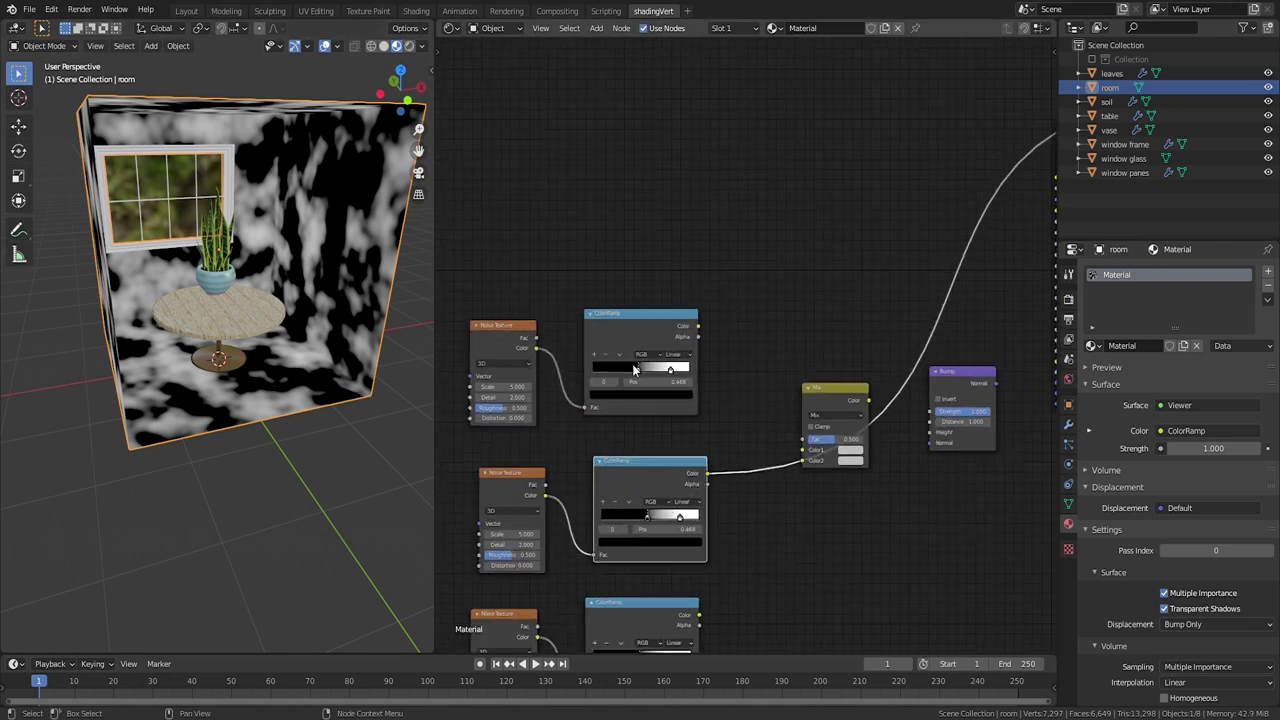
Step: Preview the first two ColorRamps with white stops at 0.541 and 0.595, and set the second noise's scale to 128.4
left_click_drag(649, 369, 645, 369)
left_click(608, 316, "ctrl+shift")
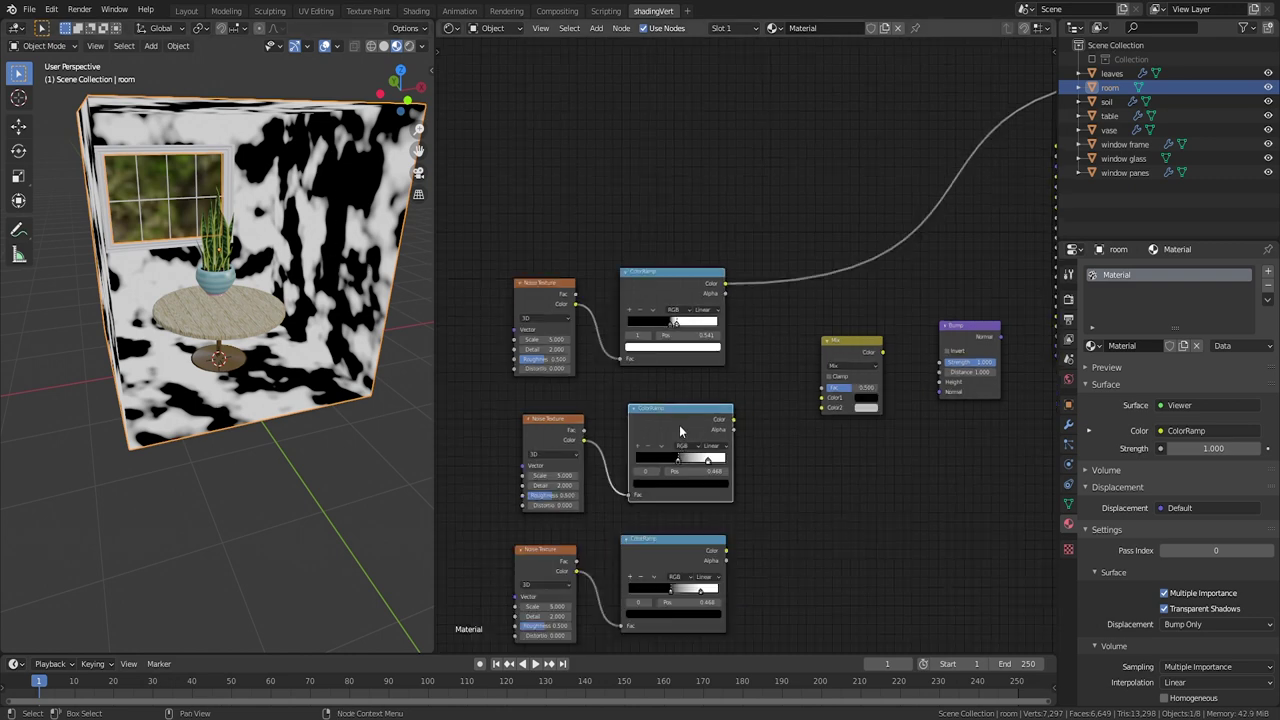
left_click(679, 425, "ctrl+shift")
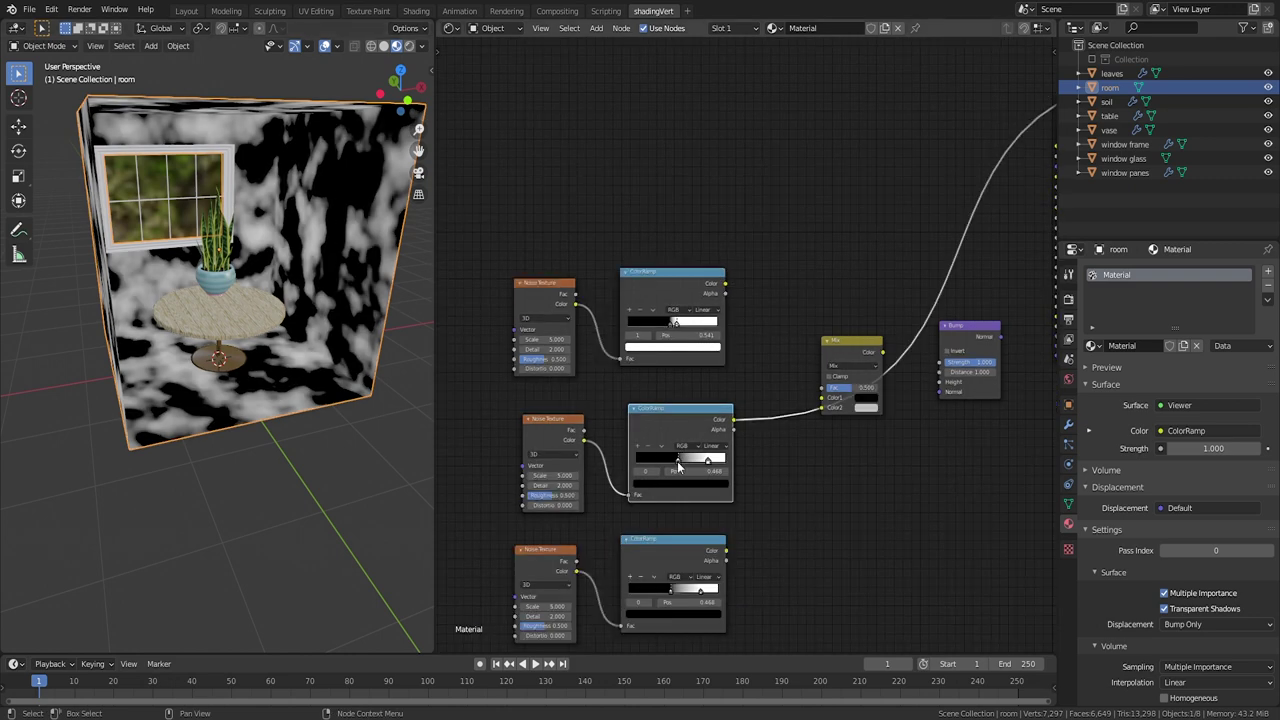
left_click_drag(708, 463, 688, 465)
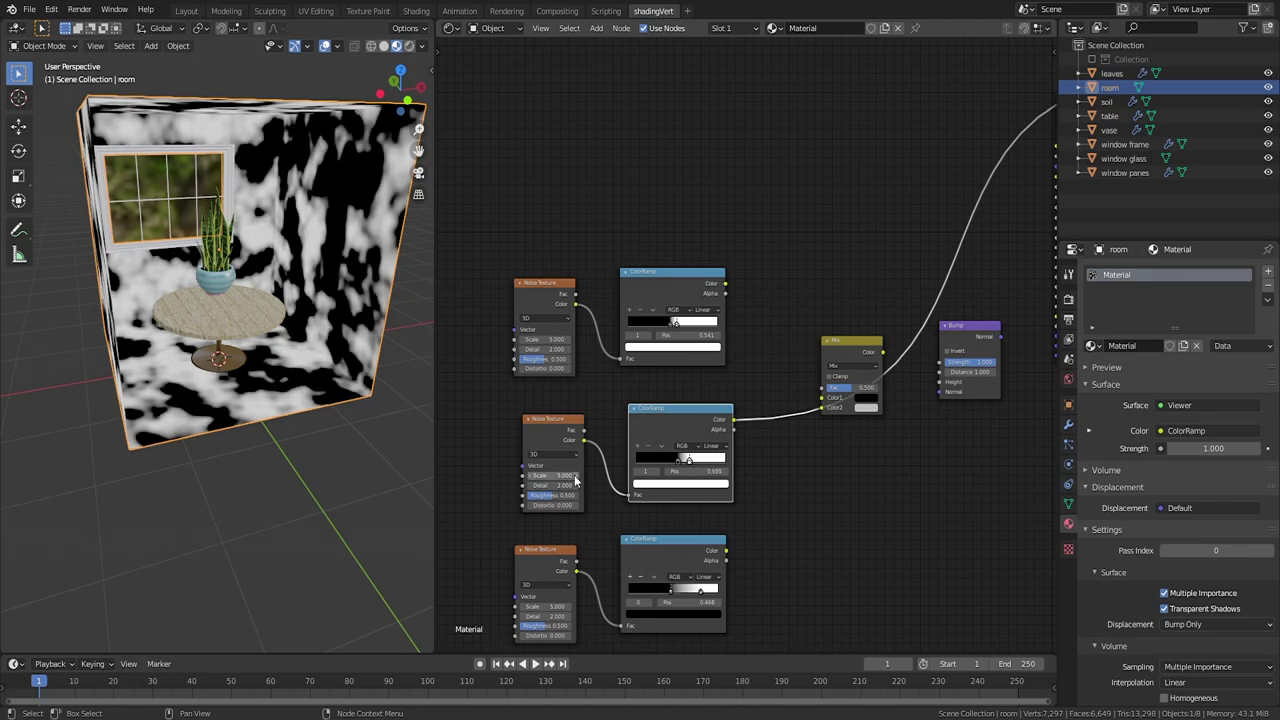
left_click_drag(575, 476, 732, 481)
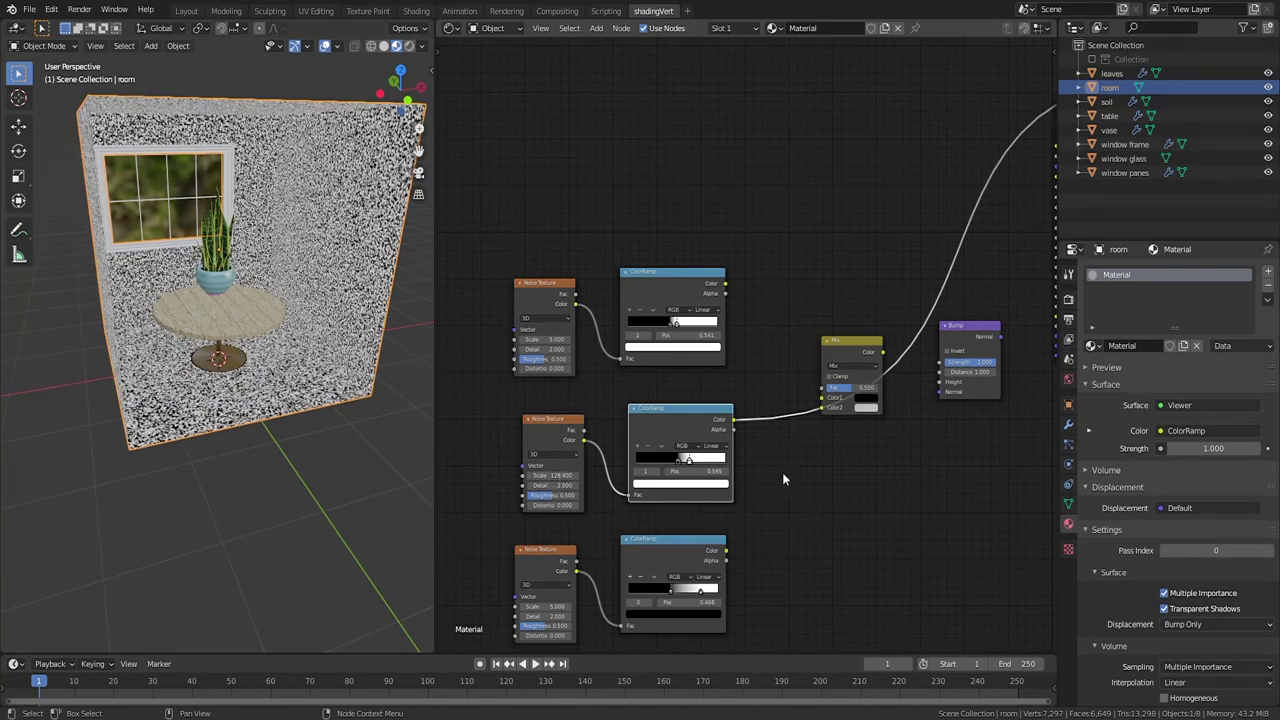
Step: Preview the third ColorRamp with its black stop at 0.495, and set its noise to scale 28.2 and detail 4.8
left_click(675, 557, "ctrl+shift")
middle_click_drag(671, 597, 635, 560)
left_click_drag(635, 557, 638, 557)
mouse_move(517, 570)
left_mouse_down()
mouse_move(570, 569)
mouse_move(525, 579)
left_mouse_up()
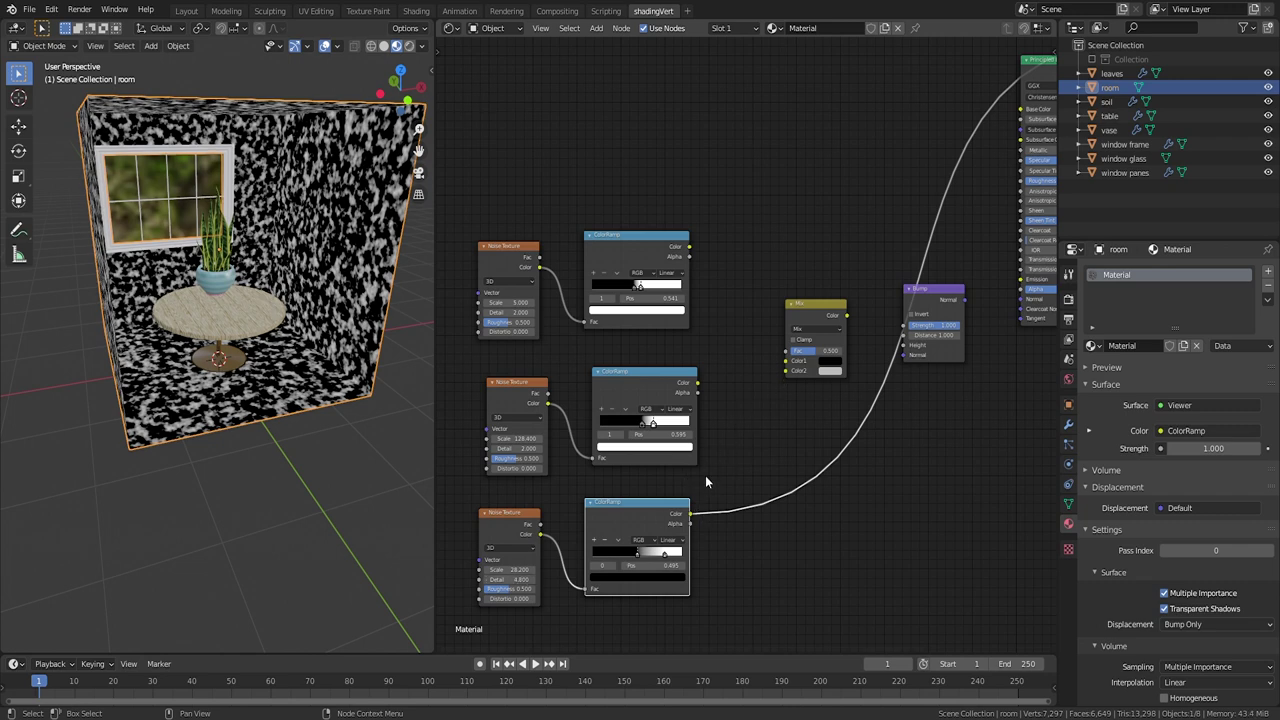
Step: Link the third, second and first ColorRamps to the Mix node's Color2, Color1 and Fac, and preview the mix
left_click_drag(693, 518, 789, 375)
left_click_drag(697, 382, 787, 361)
left_click_drag(689, 246, 709, 251)
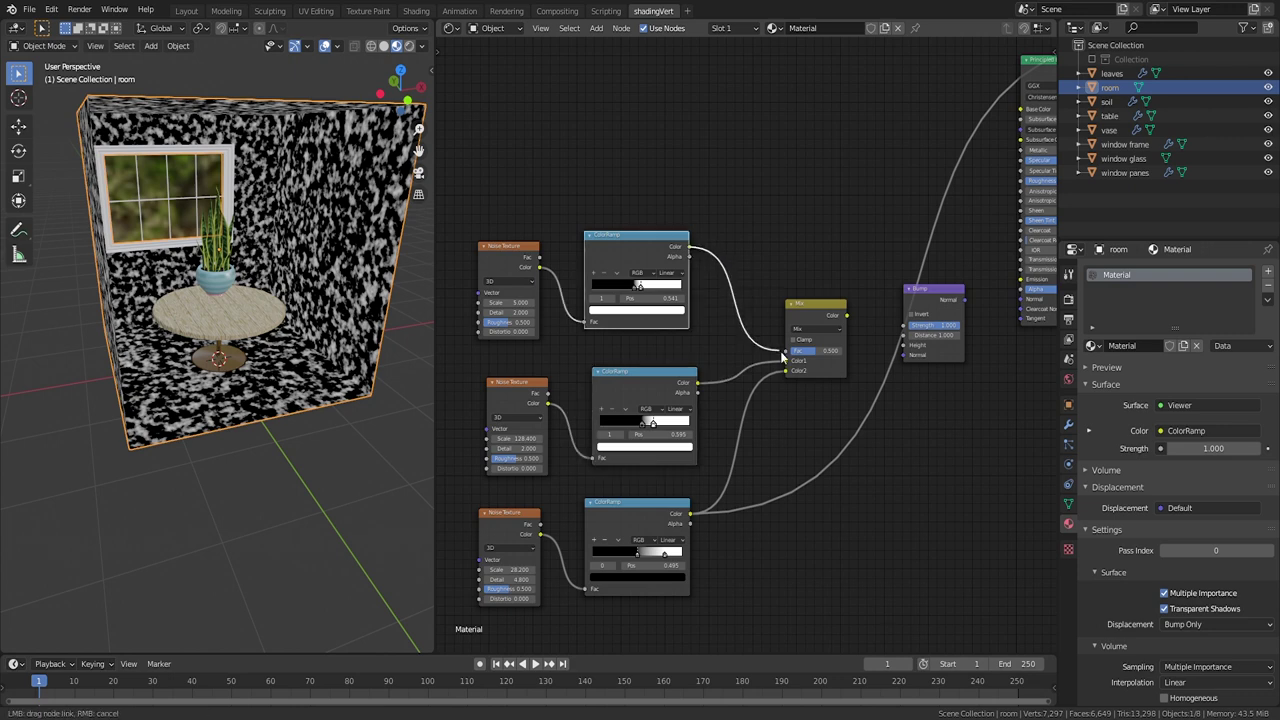
left_click_drag(783, 355, 787, 351)
left_click(817, 316, "ctrl+shift")
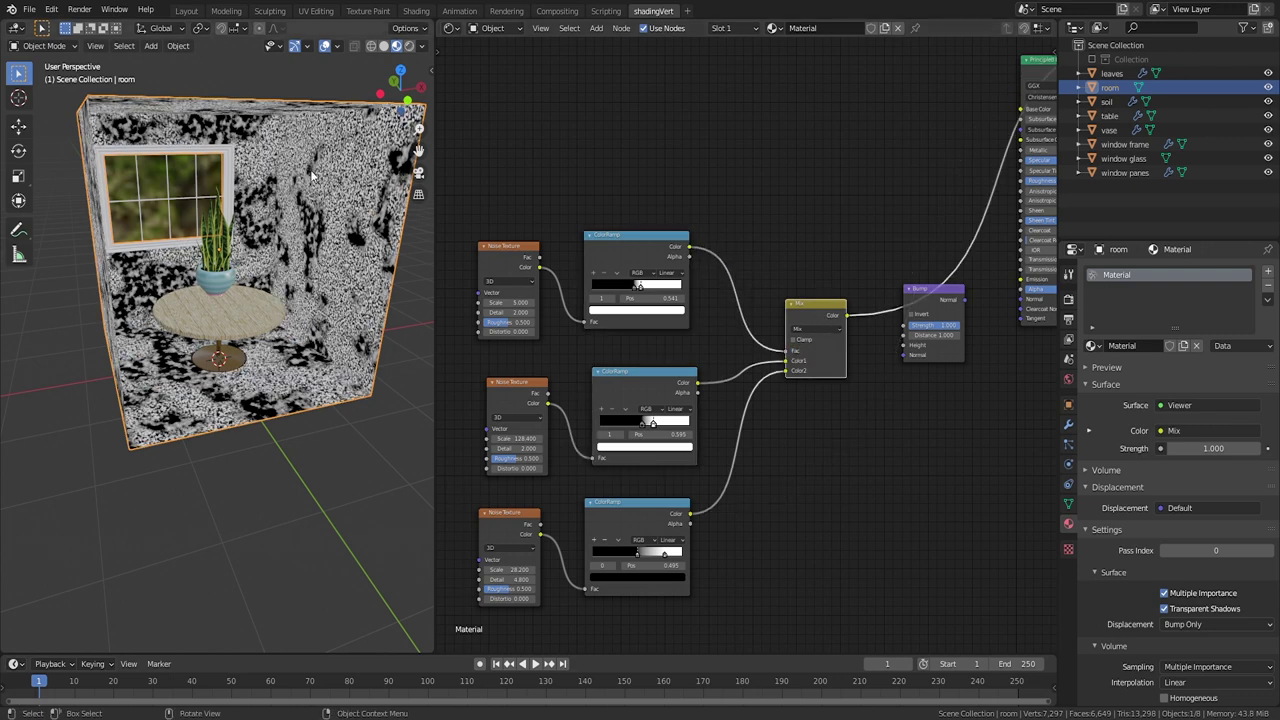
Step: Soften the first ColorRamp by lowering its black stop, and reverse the second ramp with its white stop at 0.355
left_click_drag(640, 289, 603, 290)
mouse_move(640, 422)
left_mouse_down()
mouse_move(653, 421)
mouse_move(632, 424)
left_mouse_up()
scroll(770, 360, "up", 6)
middle_click_drag(730, 306, 297, 357)
middle_click_drag(452, 345, 827, 372)
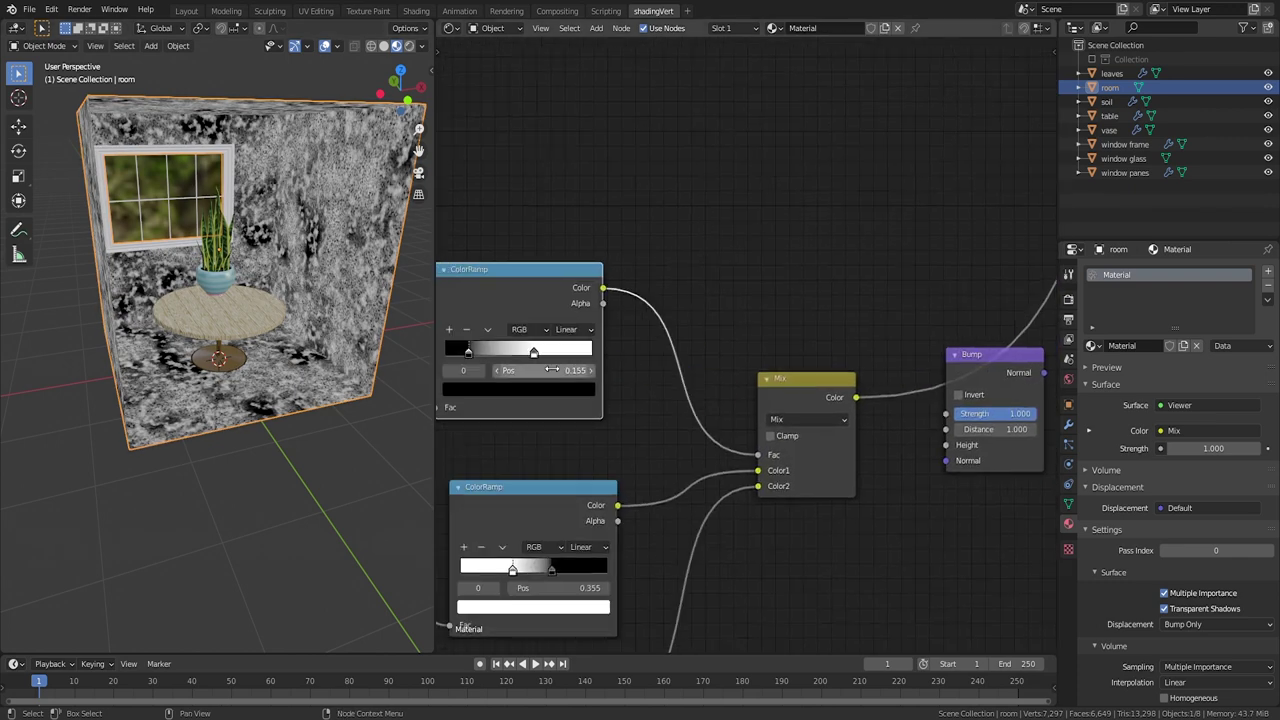
left_click_drag(468, 352, 524, 353)
Step: Feed the Mix colour through the Bump node's Height into the shader's Normal at strength 0.220, and preview the Principled BSDF again
middle_click_drag(867, 394, 819, 396)
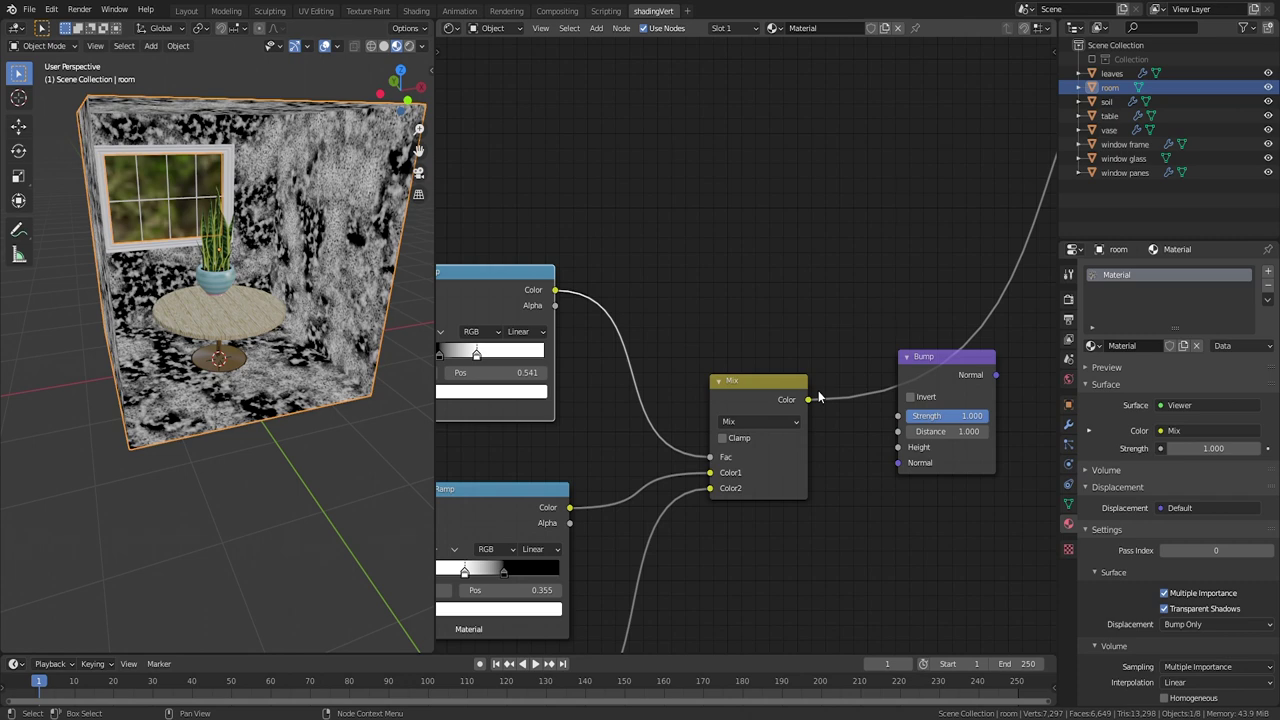
left_click_drag(809, 401, 885, 447)
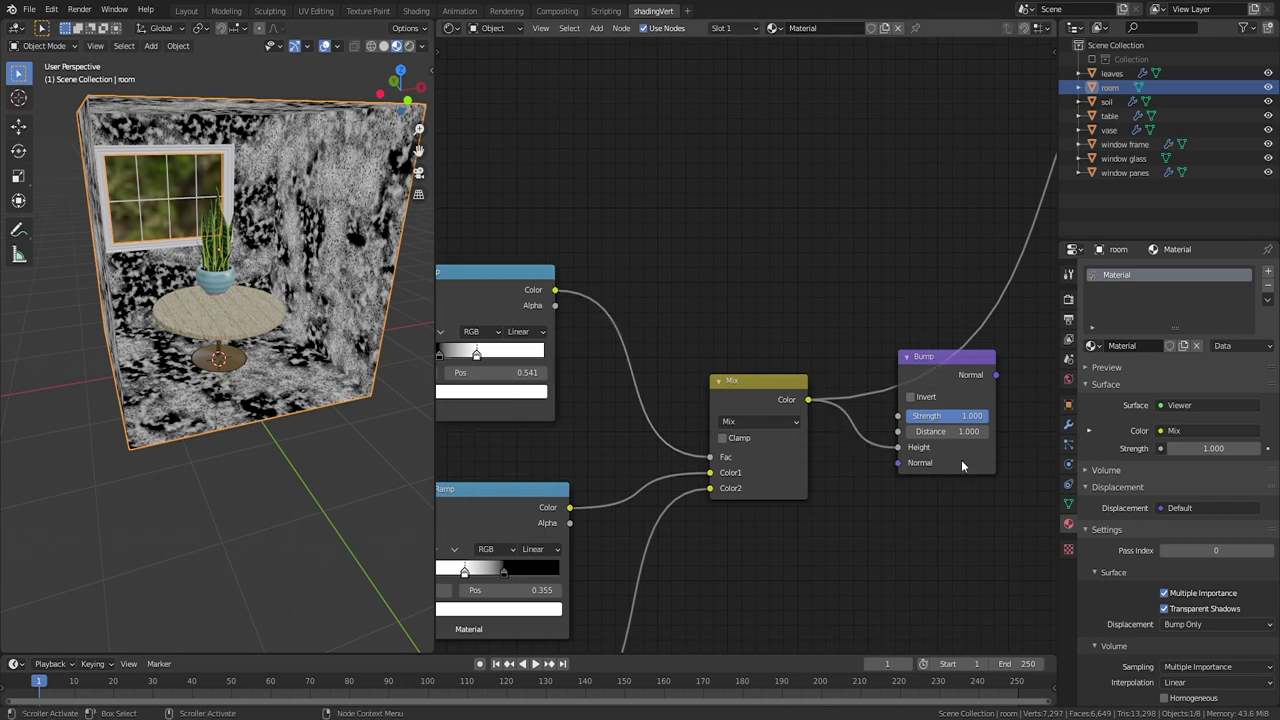
scroll(961, 465, "down", 2)
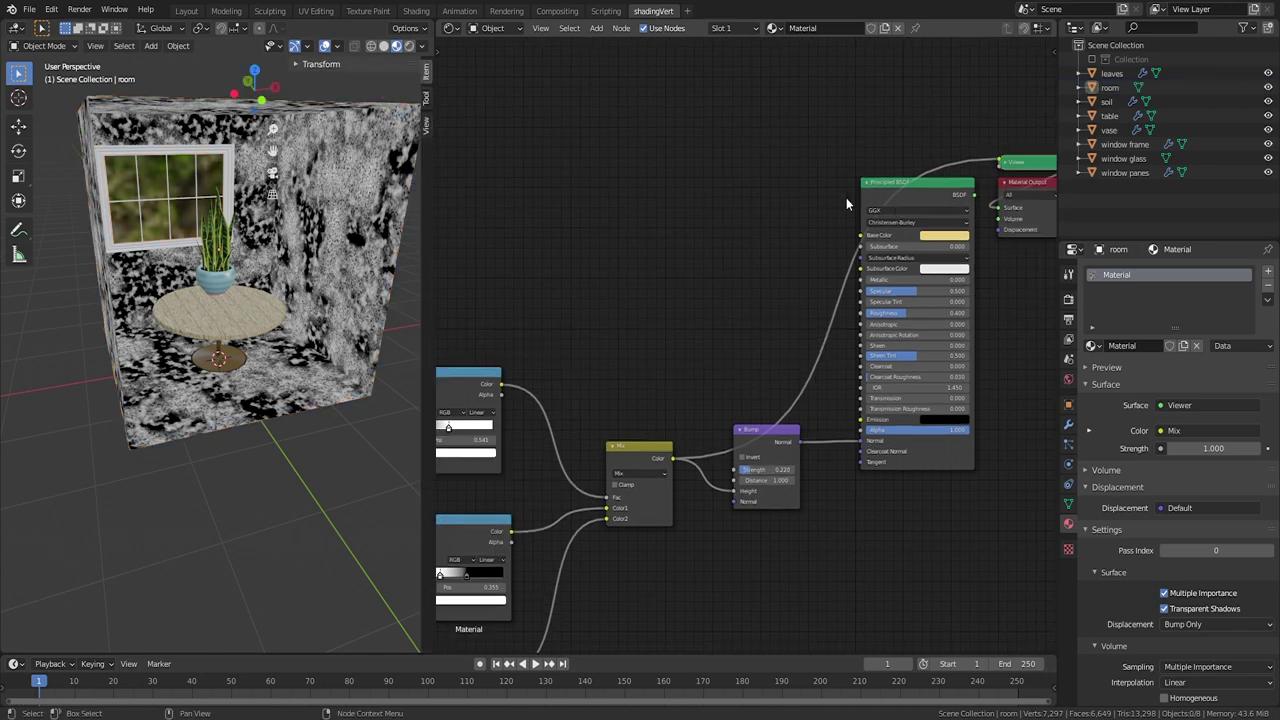
left_click(872, 190, "ctrl+shift")
scroll(309, 196, "up", 2)
Step: Return to the Layout workspace, re-enable the camera and light collection, and change the light's type to Sun
left_click(187, 11)
scroll(538, 297, "up", 4)
middle_click_drag(790, 290, 562, 300, "shift")
scroll(615, 284, "down", 8)
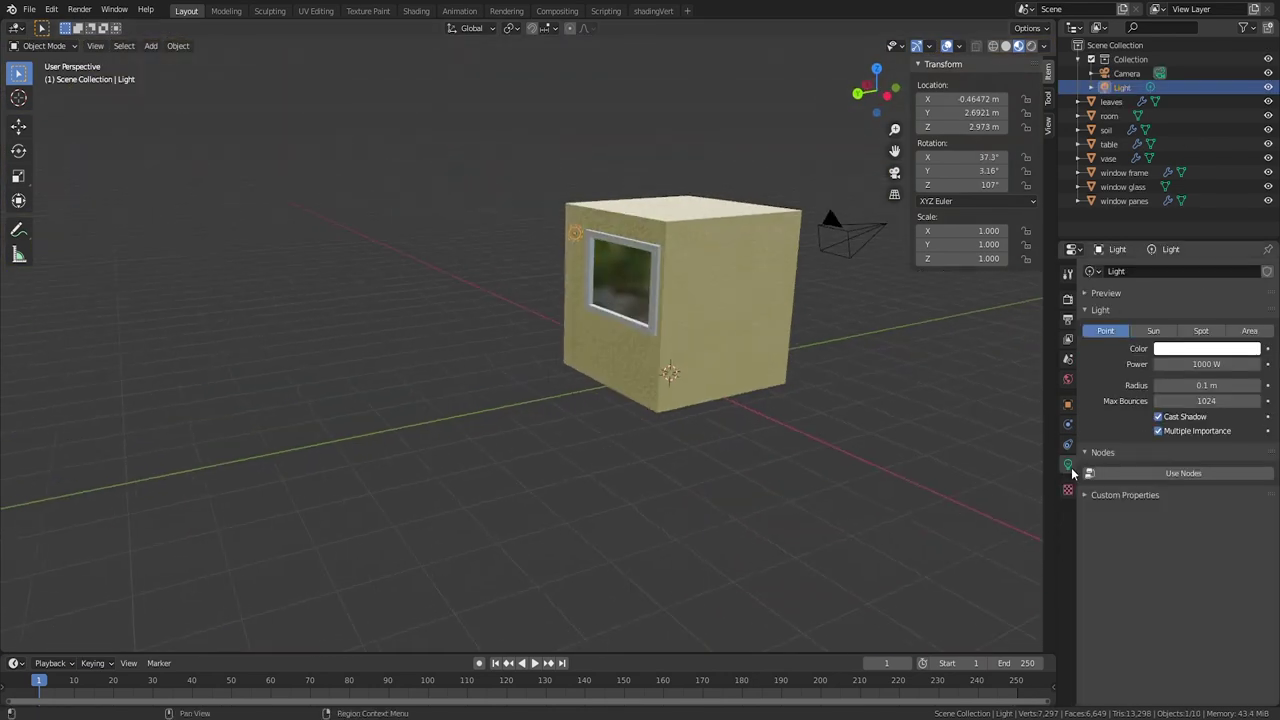
left_click(1154, 331)
middle_click_drag(668, 355, 685, 385)
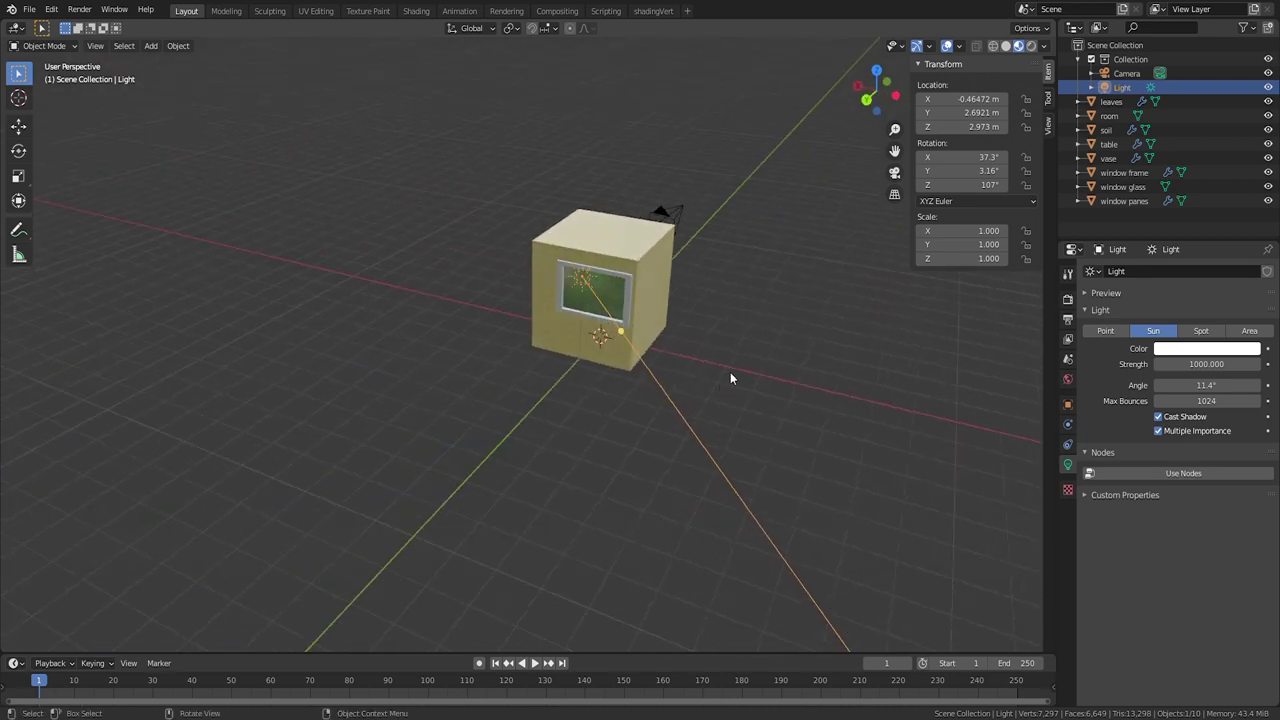
Step: Rotate the sun about the global Z and X axes to aim it at the window, to about X 79.3°, Y 4.78°, Z 172°
key("r")
key("z")
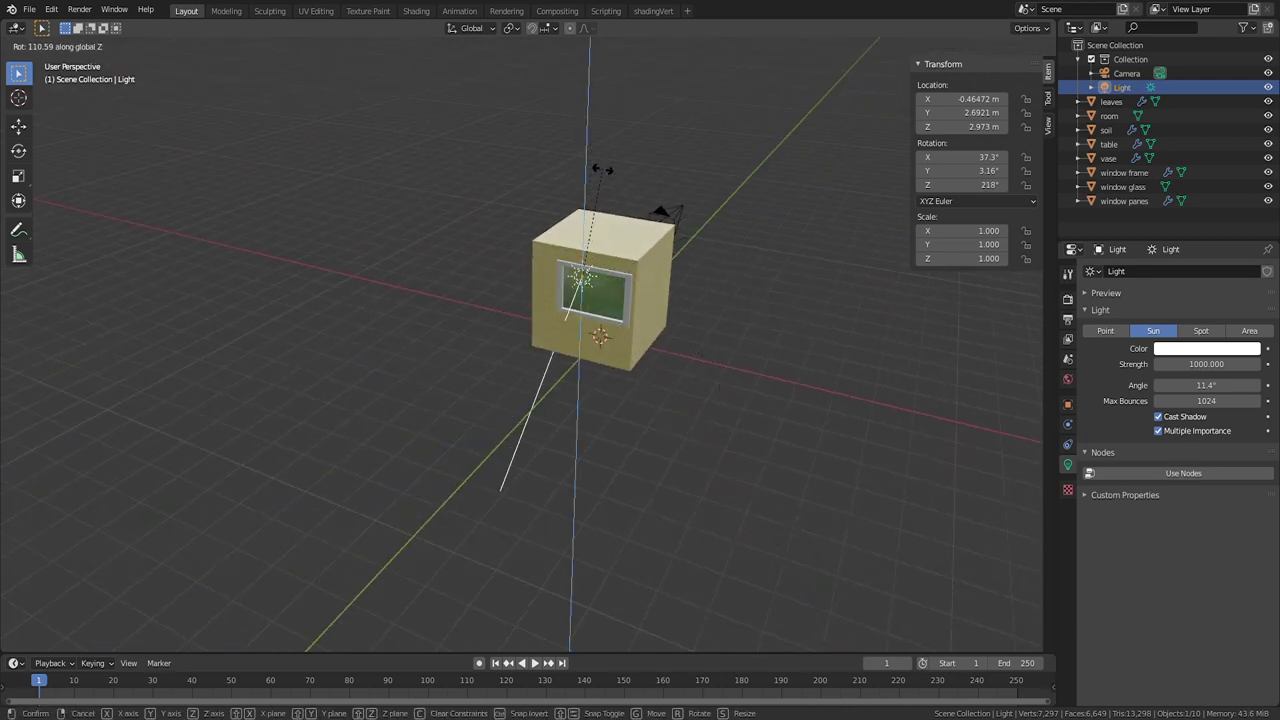
left_click(640, 232)
middle_click_drag(640, 232, 532, 246)
key("r")
key("x")
left_click(537, 262)
key("r")
key("z")
left_click(540, 254)
Step: Shift the sun light along the global X axis in the negative direction
key("g")
key("x")
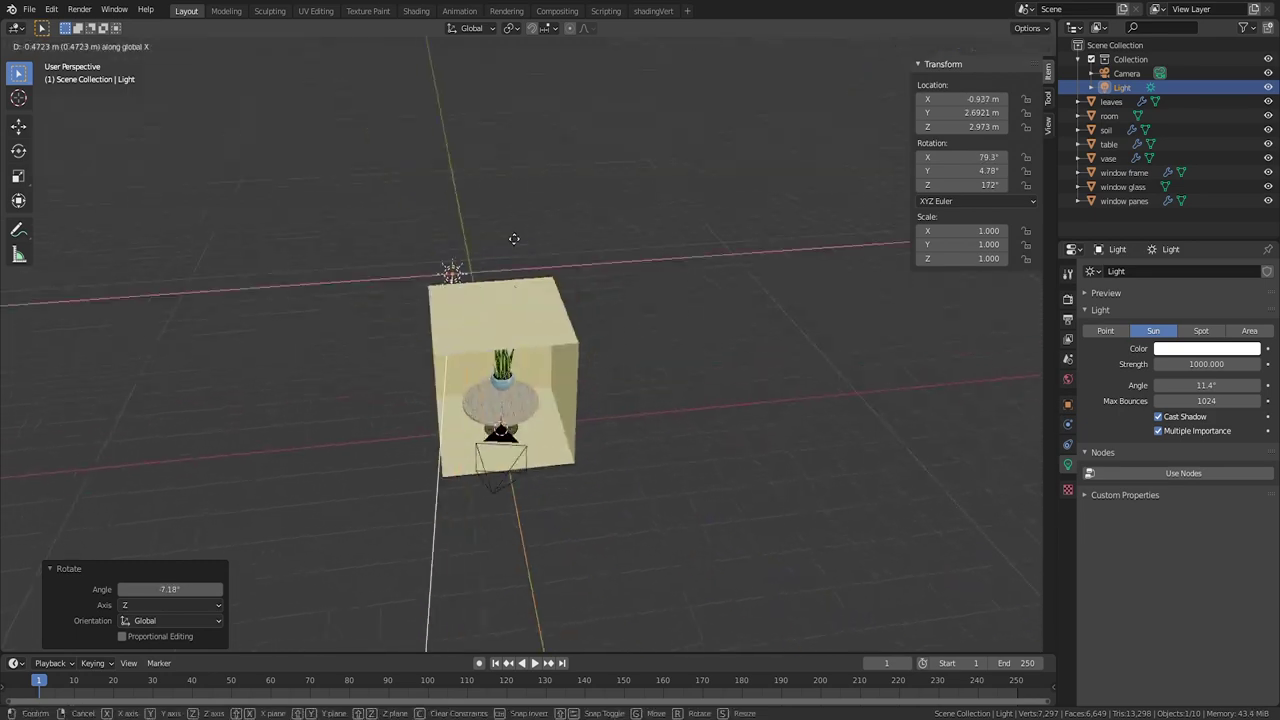
key("Escape")
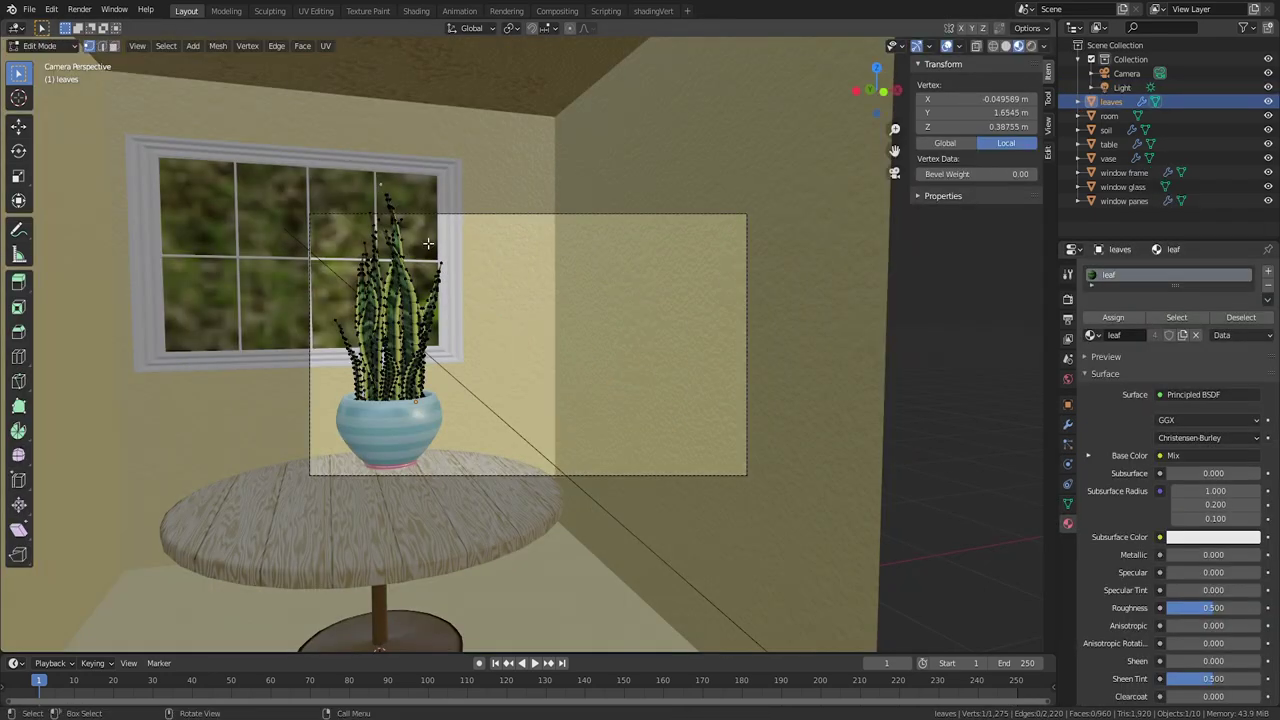
Step: Reshape an outer leaf of the plant by moving one of its vertices about 0.06 m with smooth proportional editing
key("Tab")
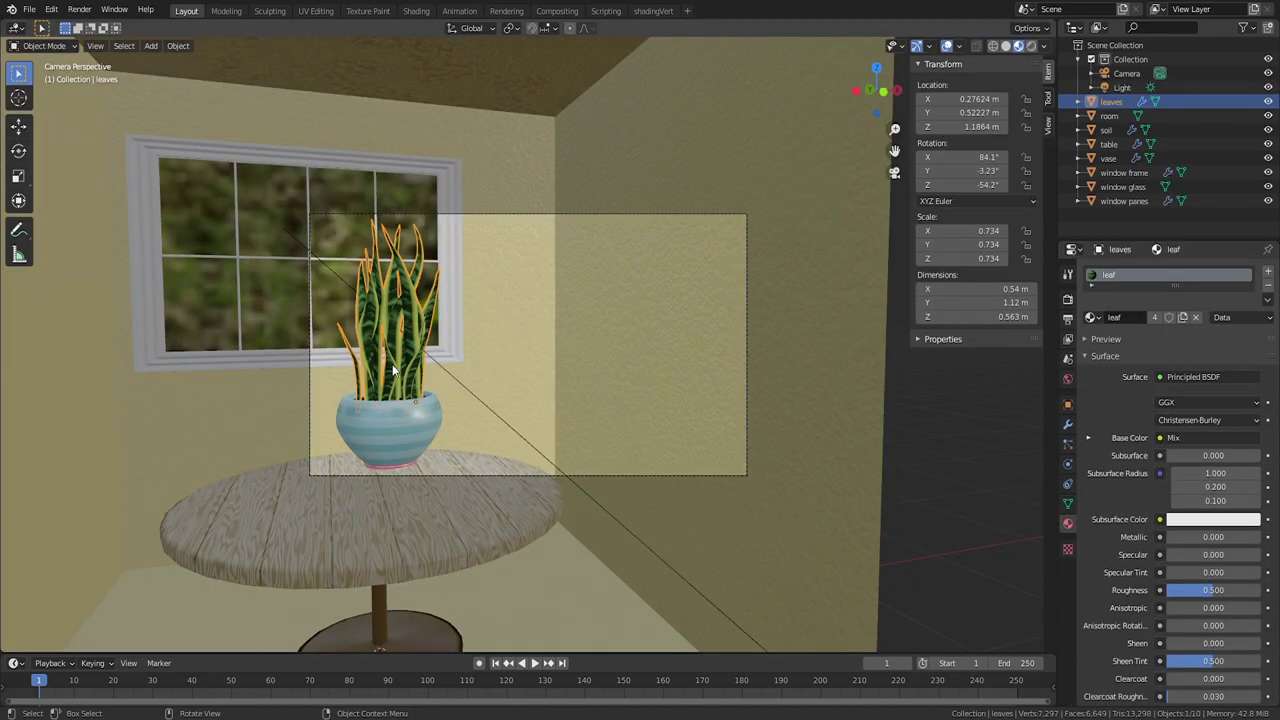
key("Tab")
scroll(393, 370, "up", 4)
key("g")
left_click(345, 205)
scroll(350, 215, "down", 1)
right_click(356, 221)
left_click(354, 244)
key("g")
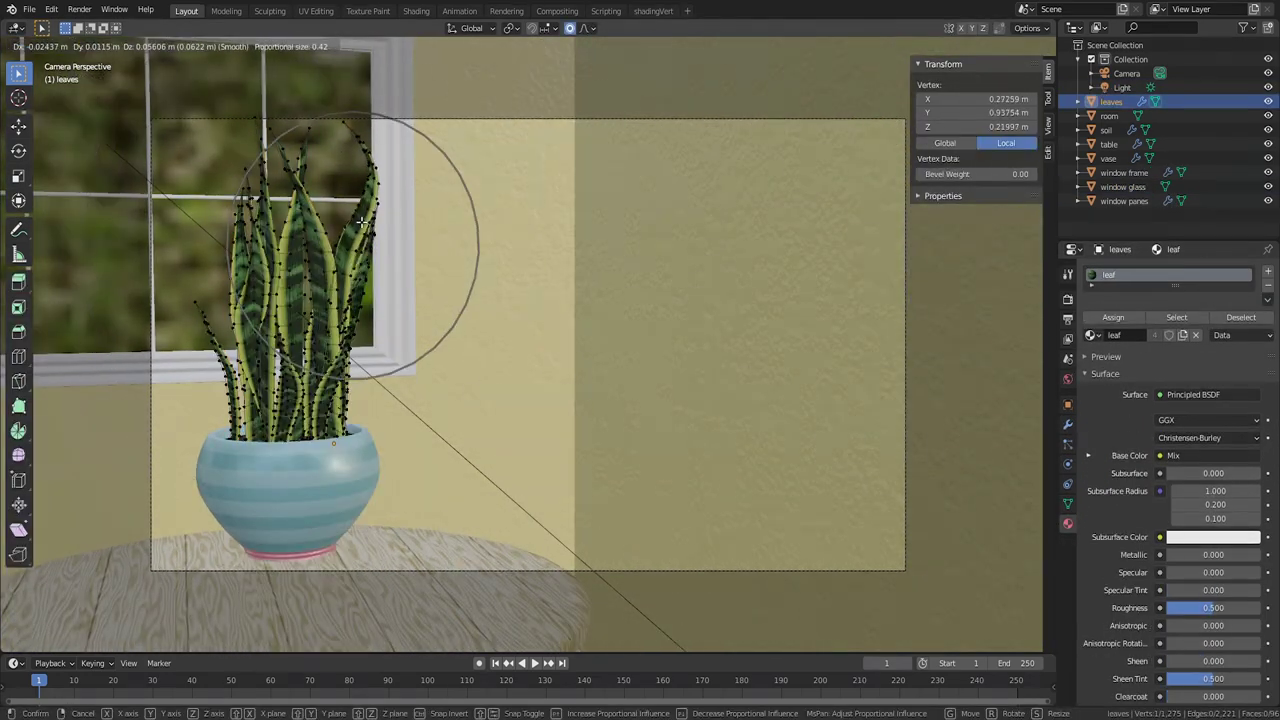
left_click(362, 222)
Step: Hide the room object and return to editing the leaves mesh
key("Tab")
middle_click_drag(362, 222, 376, 372)
left_click(392, 388)
key("h")
left_click(271, 343)
key("Tab")
Step: Select one complete leaf with its linked geometry and move it to a new place in the pot
left_click(205, 275, "alt")
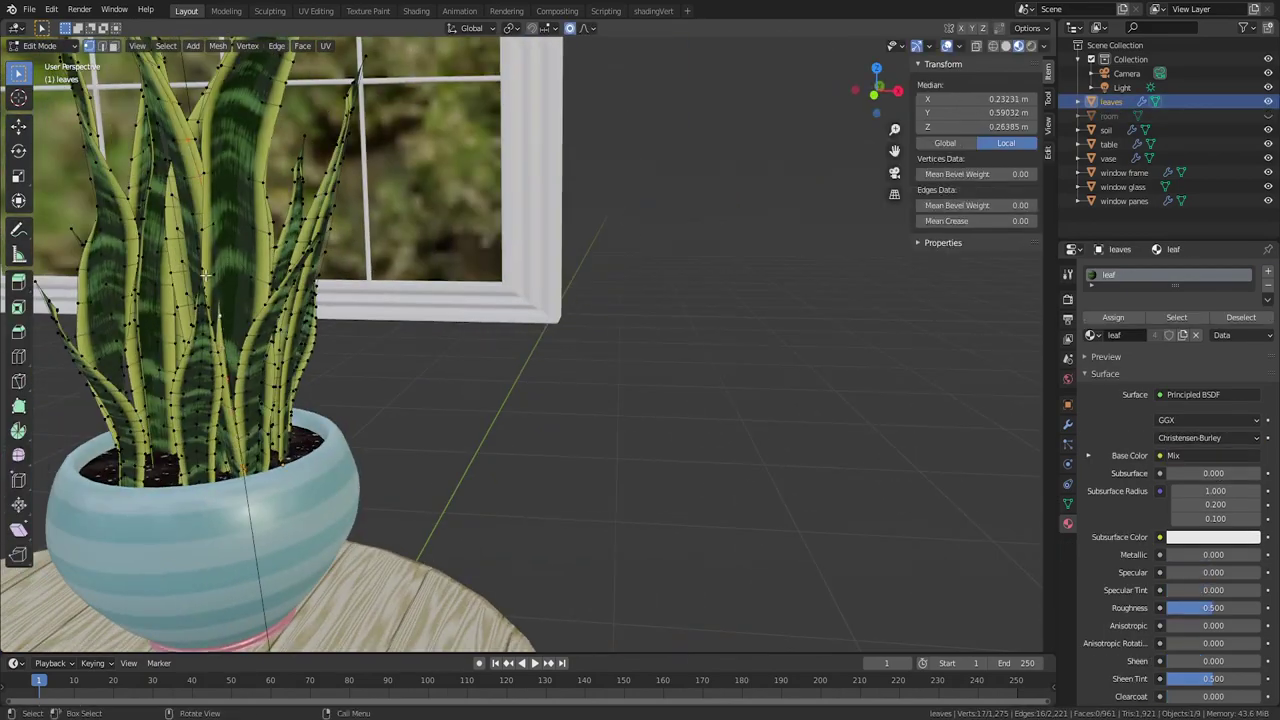
left_click(205, 275)
scroll(205, 275, "down", 4)
scroll(430, 370, "up", 6)
key("l")
key("g")
left_click(551, 149)
Step: Fine-tune the moved leaf's position as seen from the camera view
scroll(500, 400, "down", 5)
middle_click_drag(551, 400, 440, 400)
key("KP_0")
key("g")
left_click(335, 310)
key("Tab")
key("Tab")
Step: Rotate and move the tip of the short outer leaf with proportional editing, then return to Object Mode in the camera view
middle_click_drag(400, 340, 470, 350)
left_click(435, 321)
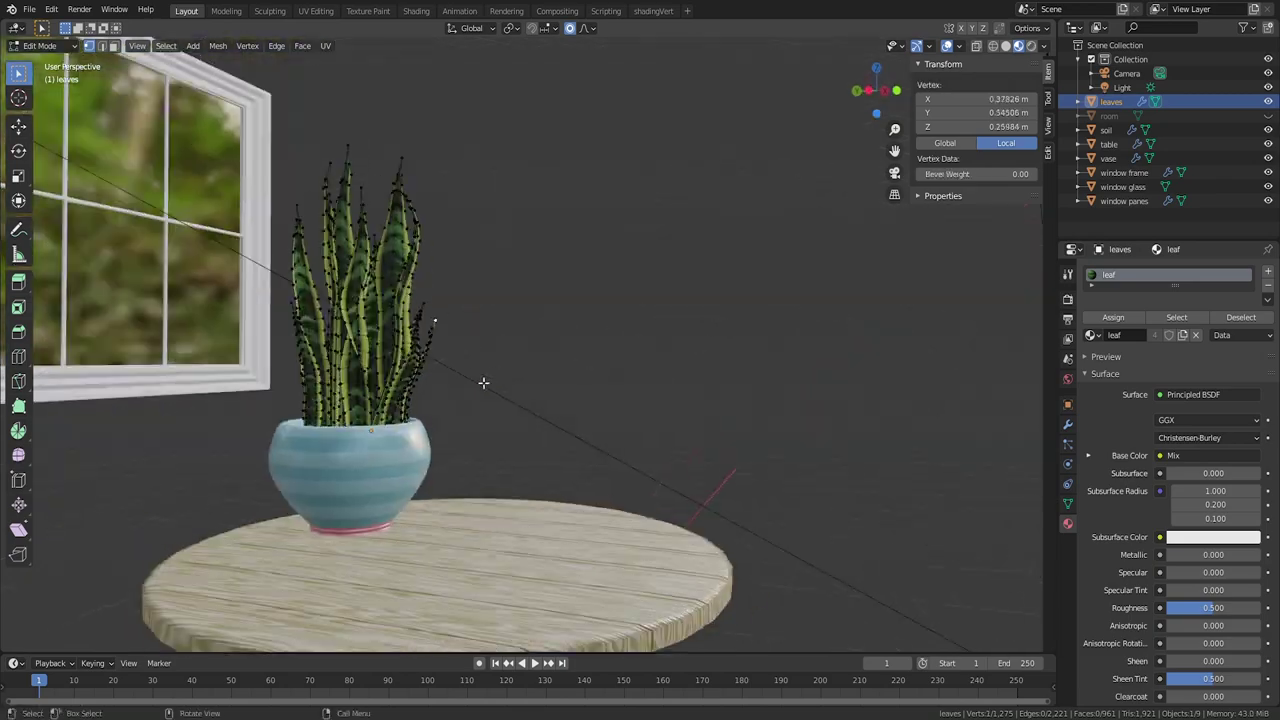
key("r")
left_click(484, 400)
key("g")
left_click(480, 428)
key("KP_0")
key("Tab")
key("Tab")
key("Tab")
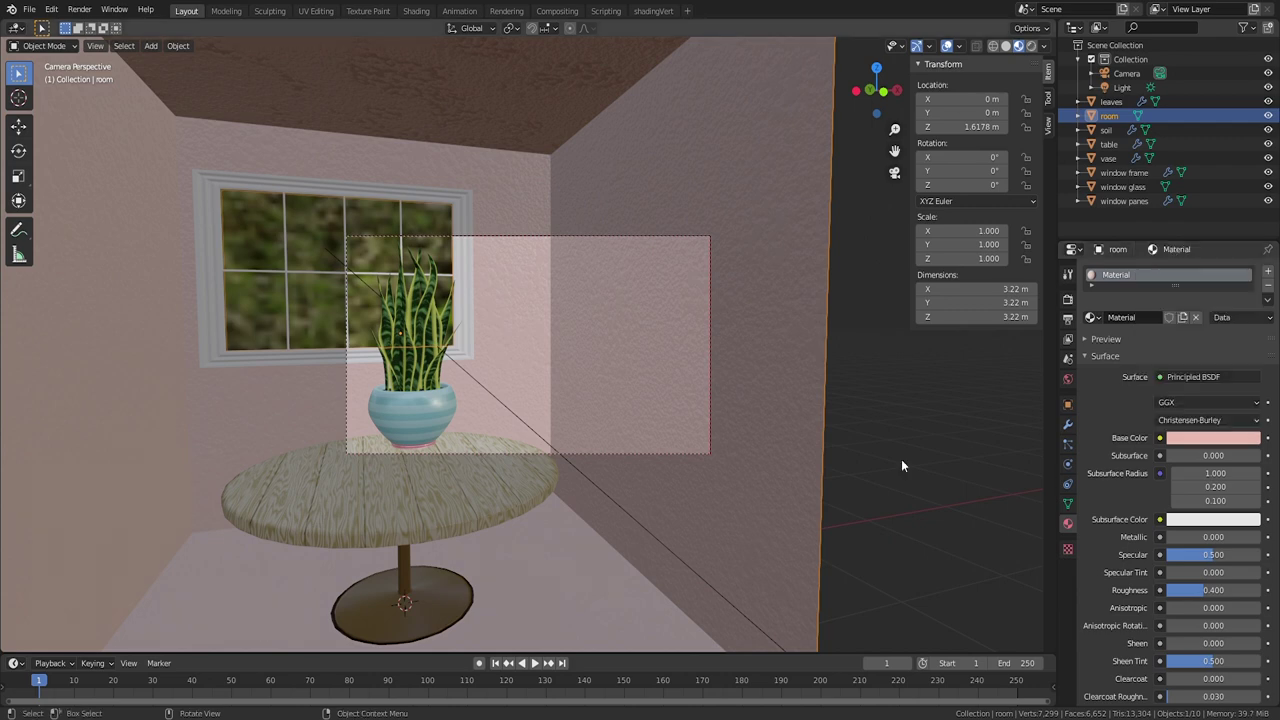
Step: Rotate the table about the Z axis to -46.5° and move it 0.41083 m along global Y
left_click(493, 464)
key("r")
key("z")
left_click(412, 495)
key("g")
key("y")
left_click(434, 404)
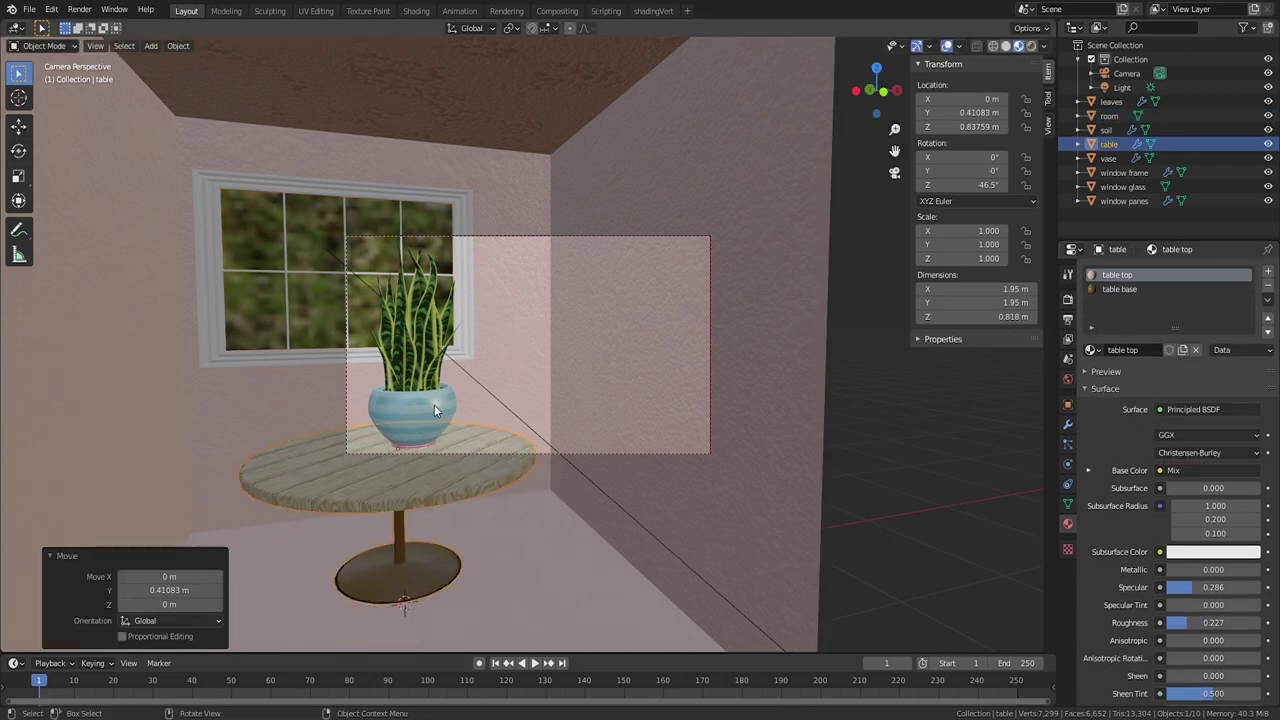
Step: Select the soil, vase and leaves together and move them along global Y to reposition the plant on the table
left_click(1132, 159)
left_click(1108, 130)
left_click(1115, 158, "ctrl")
left_click(1112, 102, "ctrl")
key("g")
key("y")
left_click(475, 400)
Step: Open the leaf material in the shaderVert workspace and preview its bump ColorRamp on the leaves up close
left_click(402, 352)
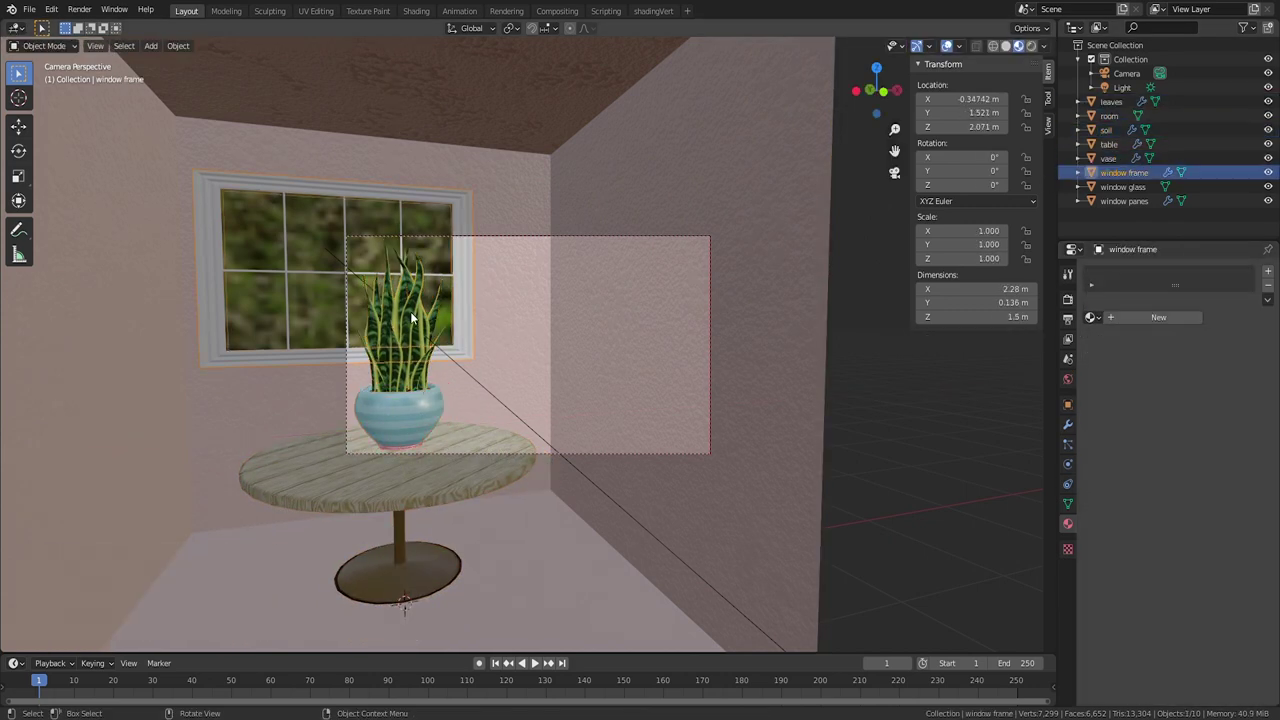
left_click(402, 350)
left_click(653, 11)
scroll(652, 335, "down", 5)
middle_click_drag(540, 450, 743, 392)
middle_click_drag(667, 425, 854, 370)
left_click(777, 397, "ctrl+shift")
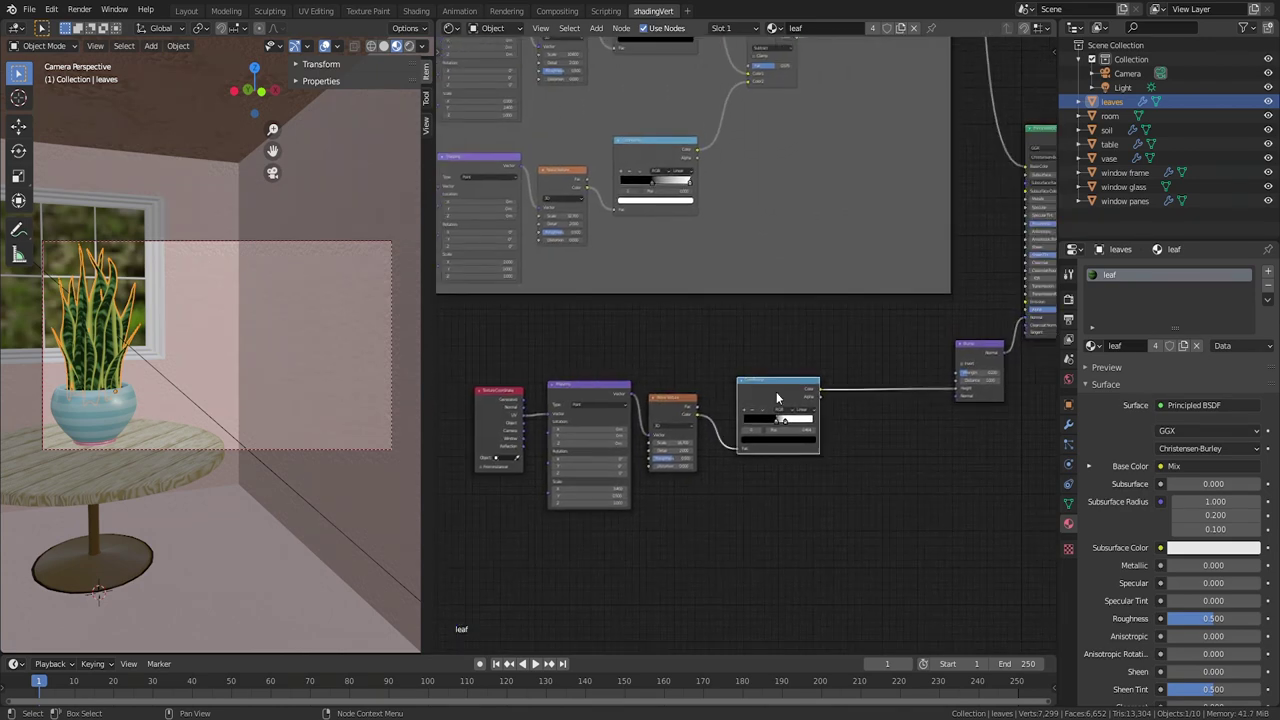
key("KP_Decimal")
scroll(254, 381, "up", 4)
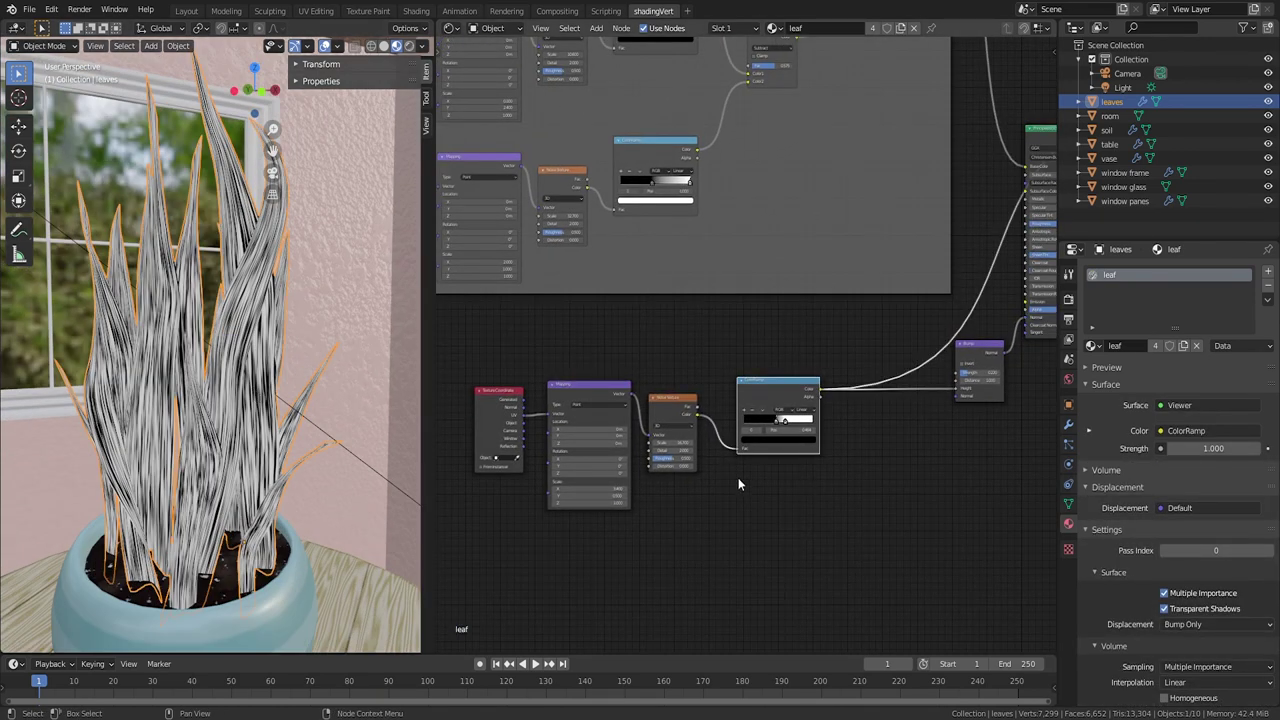
Step: Box-select the leaf's bump texture nodes and preview the leaf material's Principled BSDF again
left_click_drag(463, 343, 790, 492)
middle_click_drag(790, 492, 569, 594)
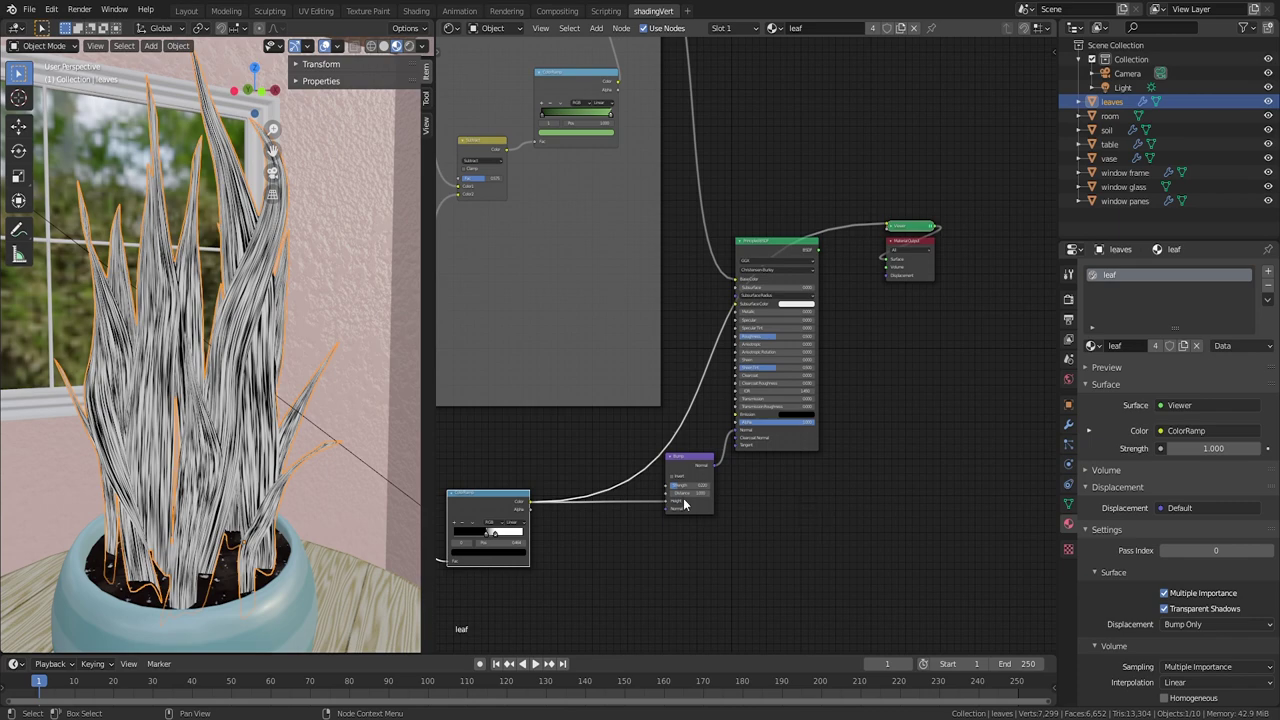
left_click(757, 290, "ctrl+shift")
scroll(757, 285, "up", 5)
left_click_drag(757, 279, 820, 277)
left_click_drag(838, 323, 831, 323)
left_click_drag(815, 273, 830, 272)
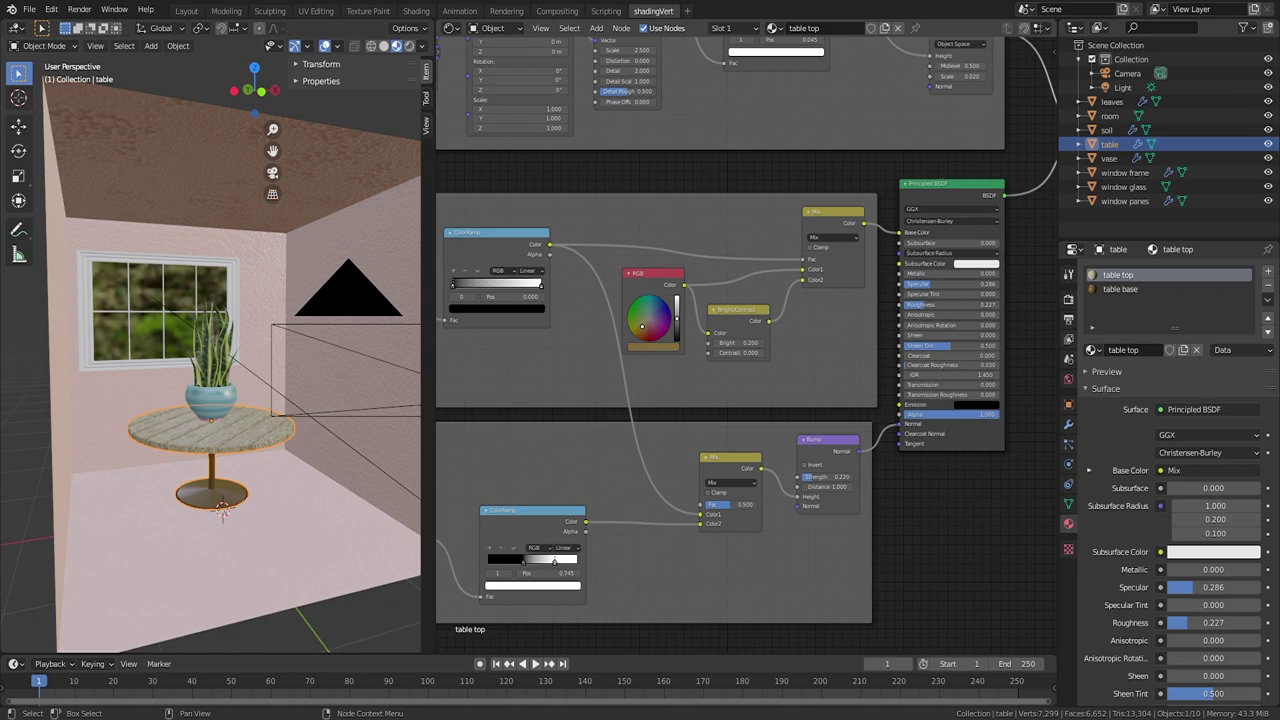
Step: Set the Bright value of the table top material's Bright/Contrast node to 0.100
left_click_drag(677, 318, 735, 343)
scroll(745, 343, "up", 5)
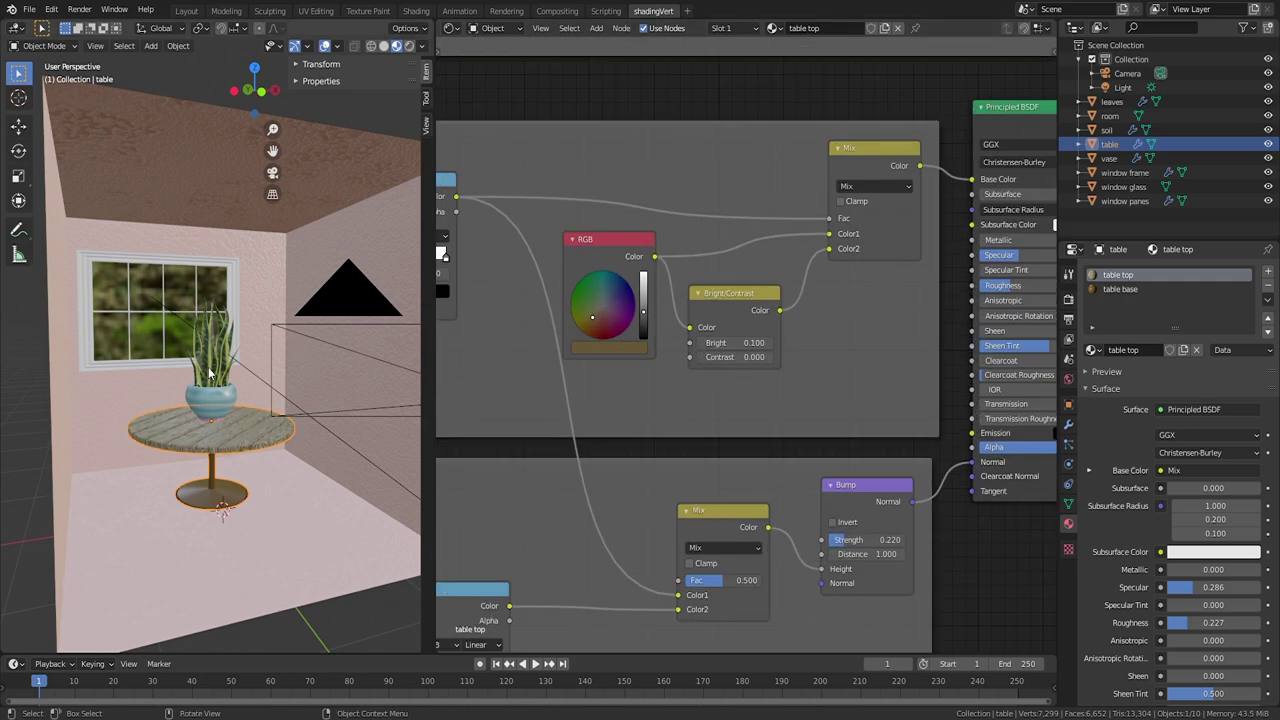
scroll(333, 371, "down", 5)
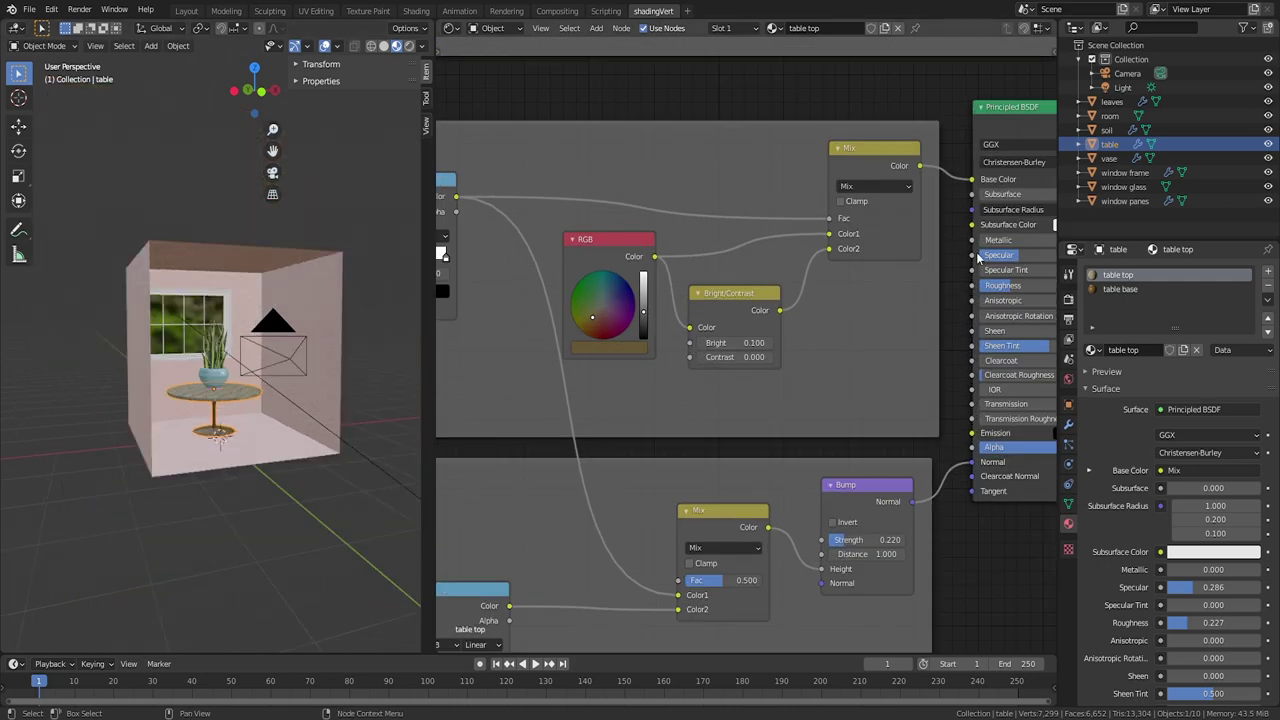
Step: In the World settings, choose a texture input for the background surface's Color
left_click(1068, 379)
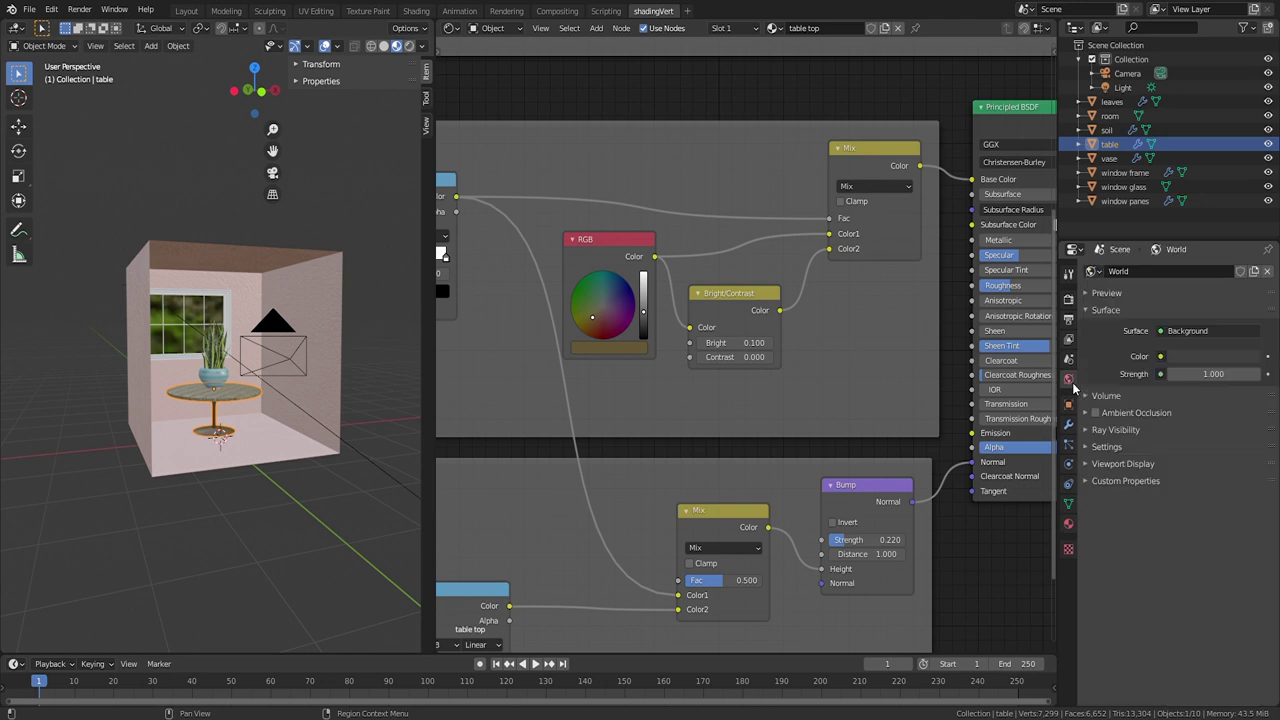
left_click(1161, 358)
left_click(928, 421)
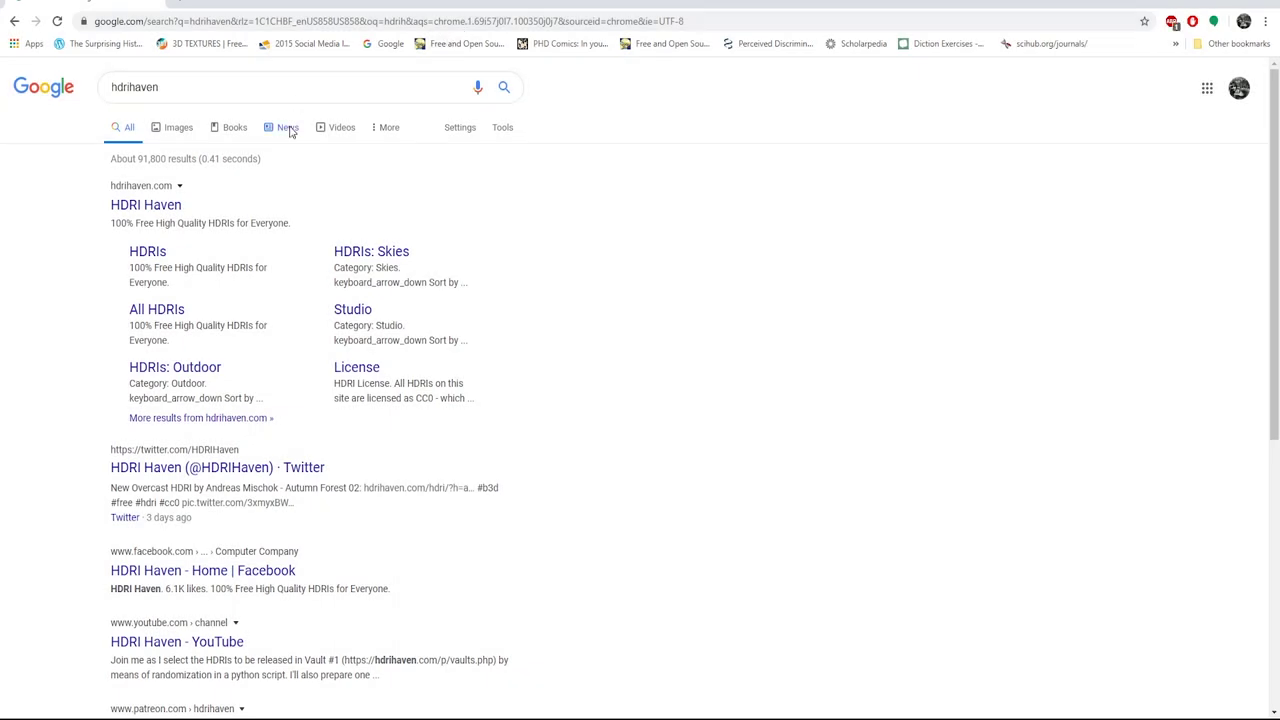
Step: Switch to the browser, open HDRI Haven from the search results and browse the HDRIs in its Outdoor category
left_click(147, 205)
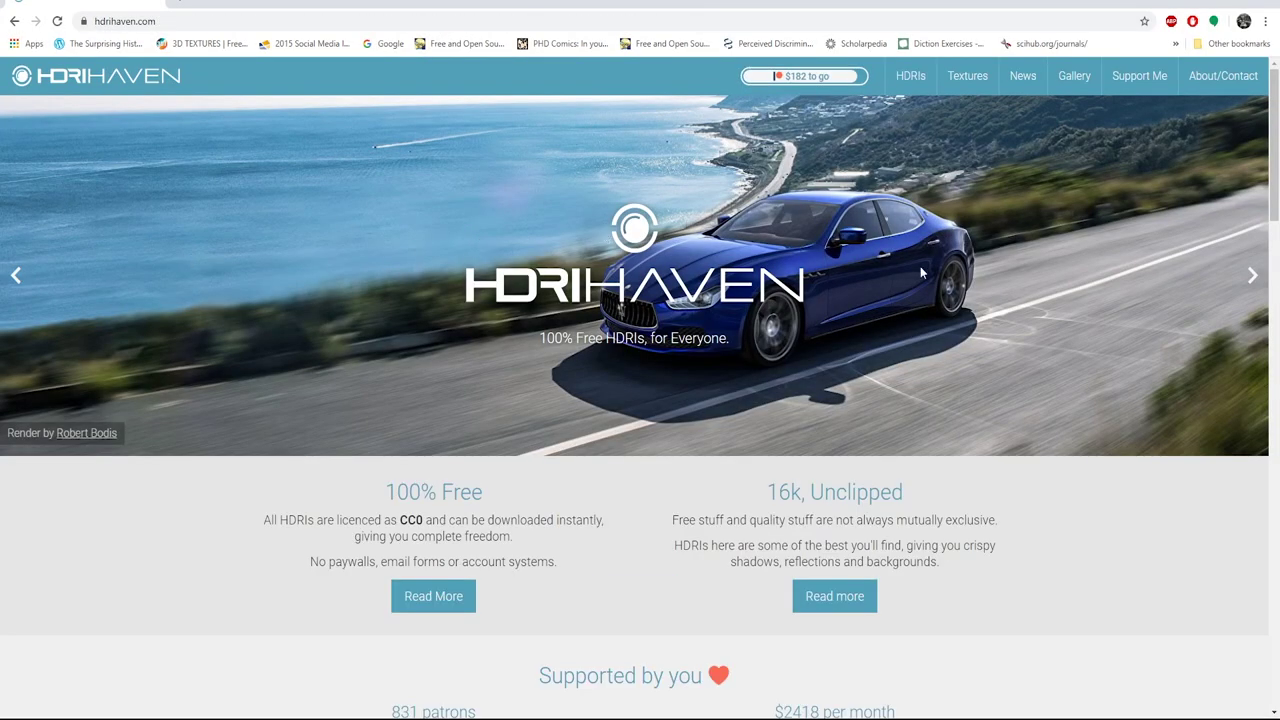
left_click(911, 80)
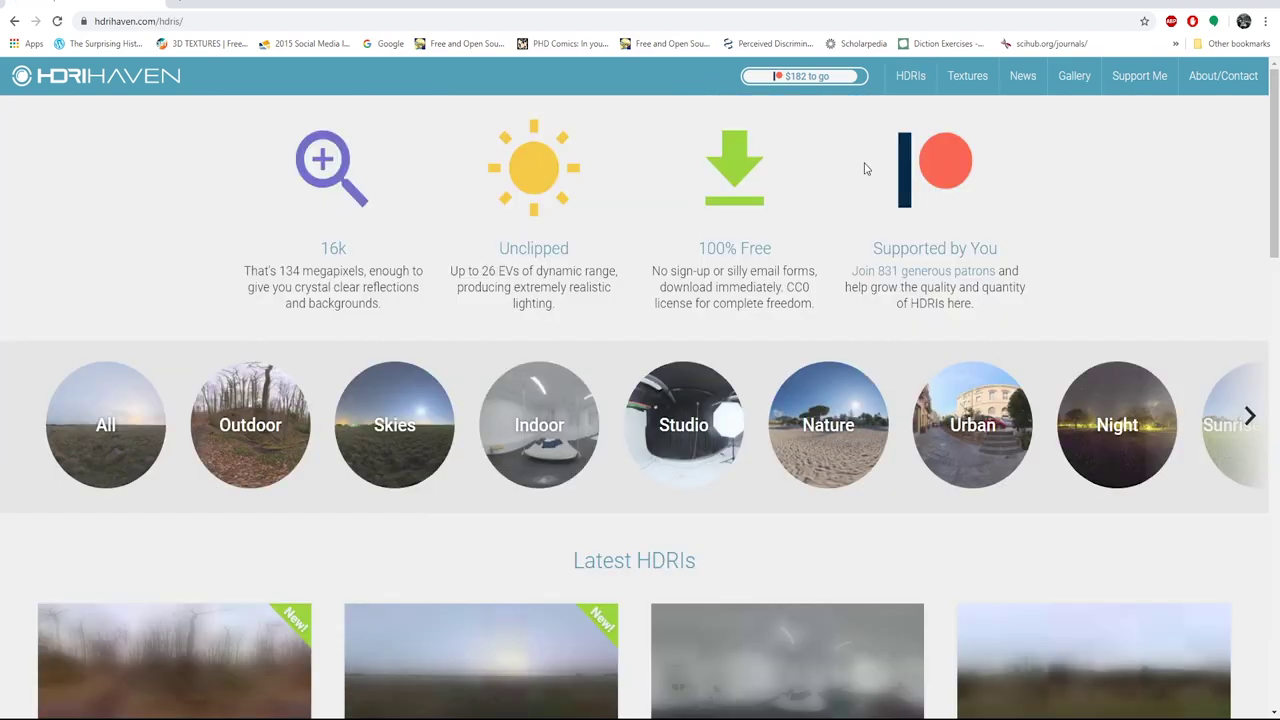
left_click(272, 400)
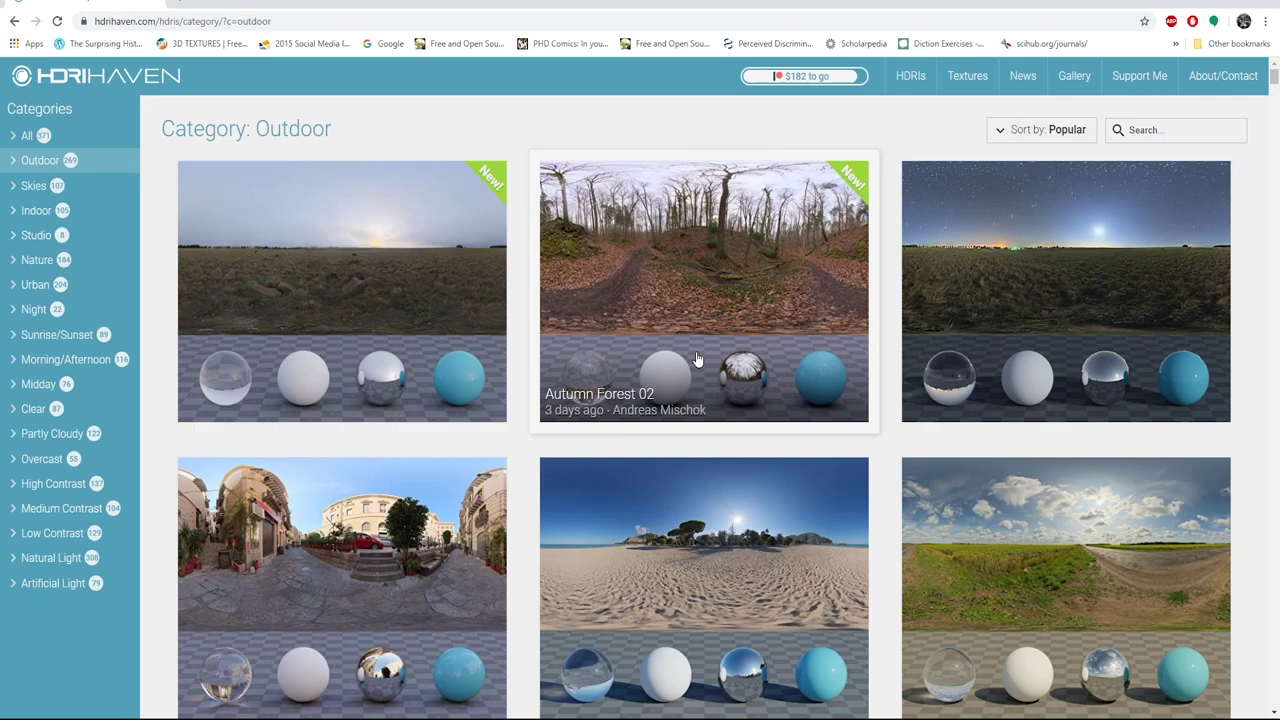
scroll(697, 360, "down", 15)
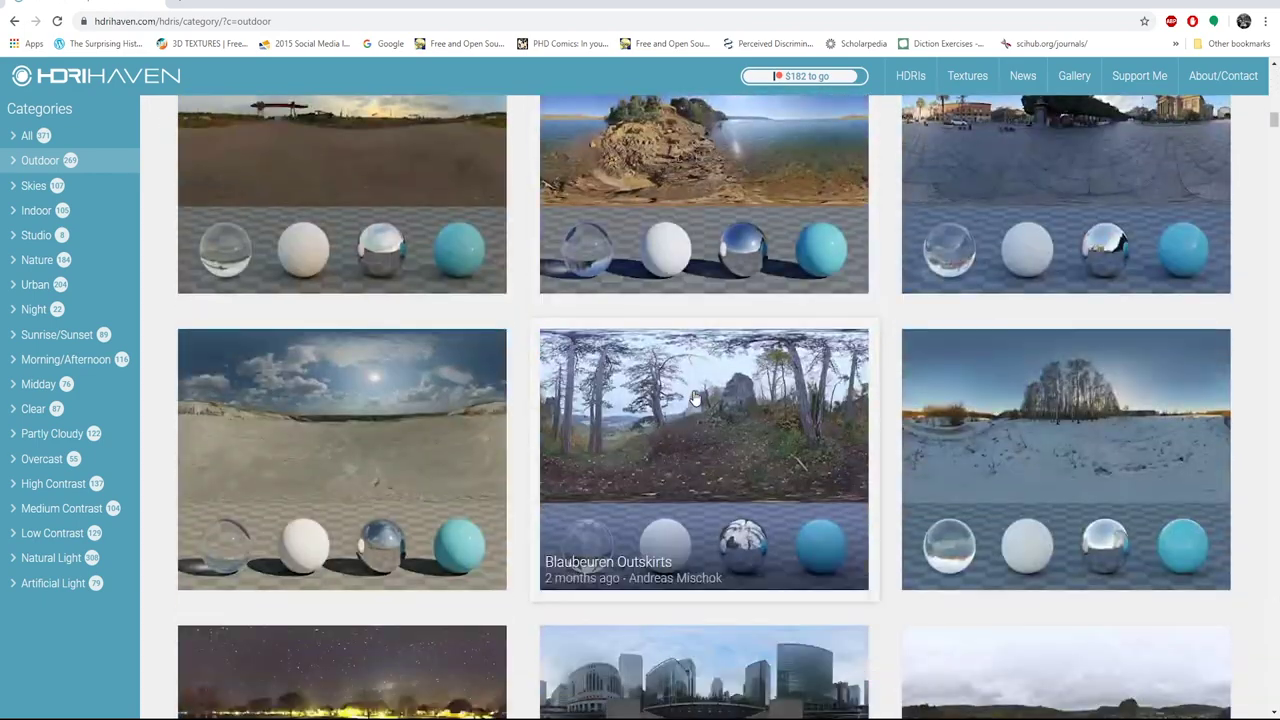
scroll(697, 398, "down", 15)
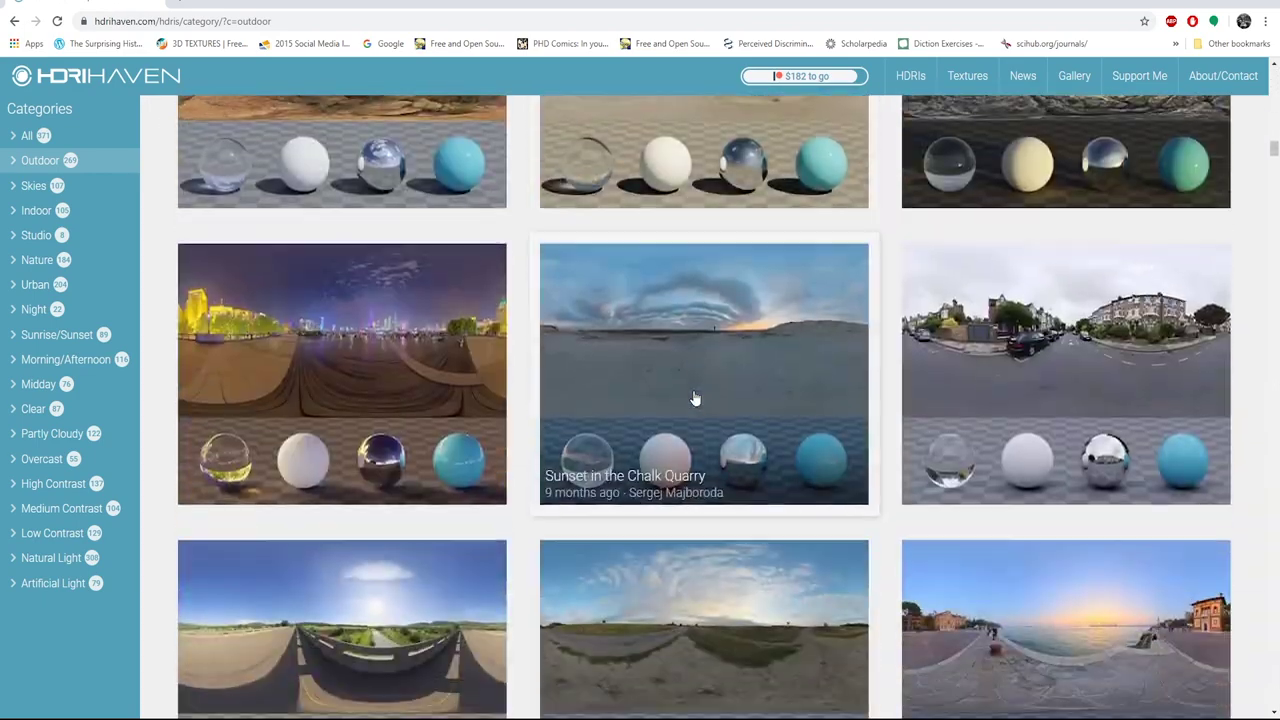
scroll(695, 398, "down", 10)
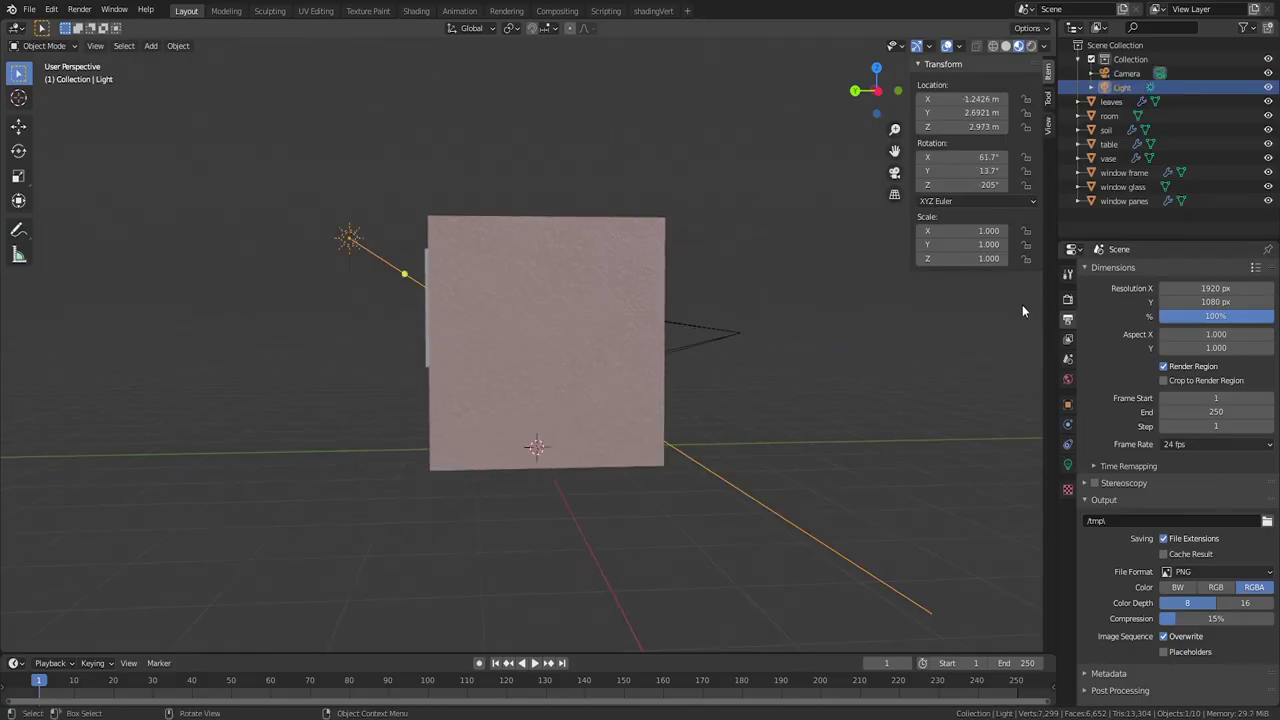
Step: Change the sun light's type to Area and open its Power value for editing
left_click(1067, 464)
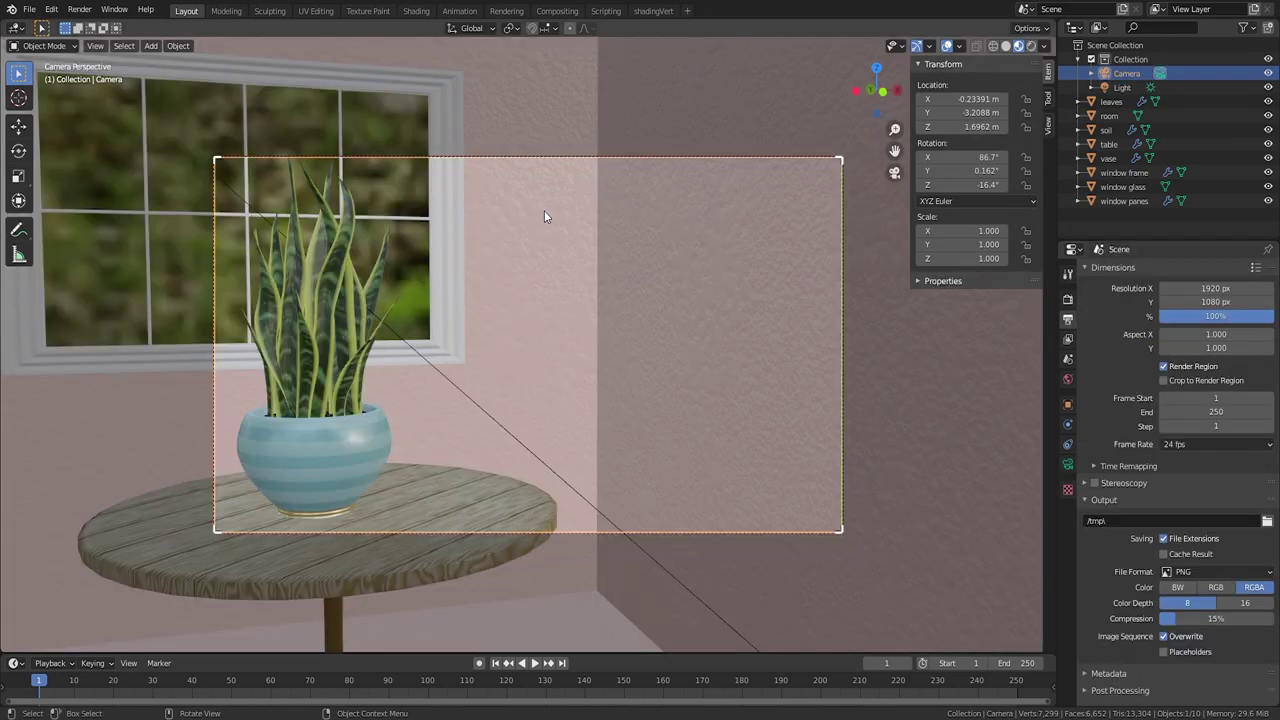
scroll(630, 240, "down", 6)
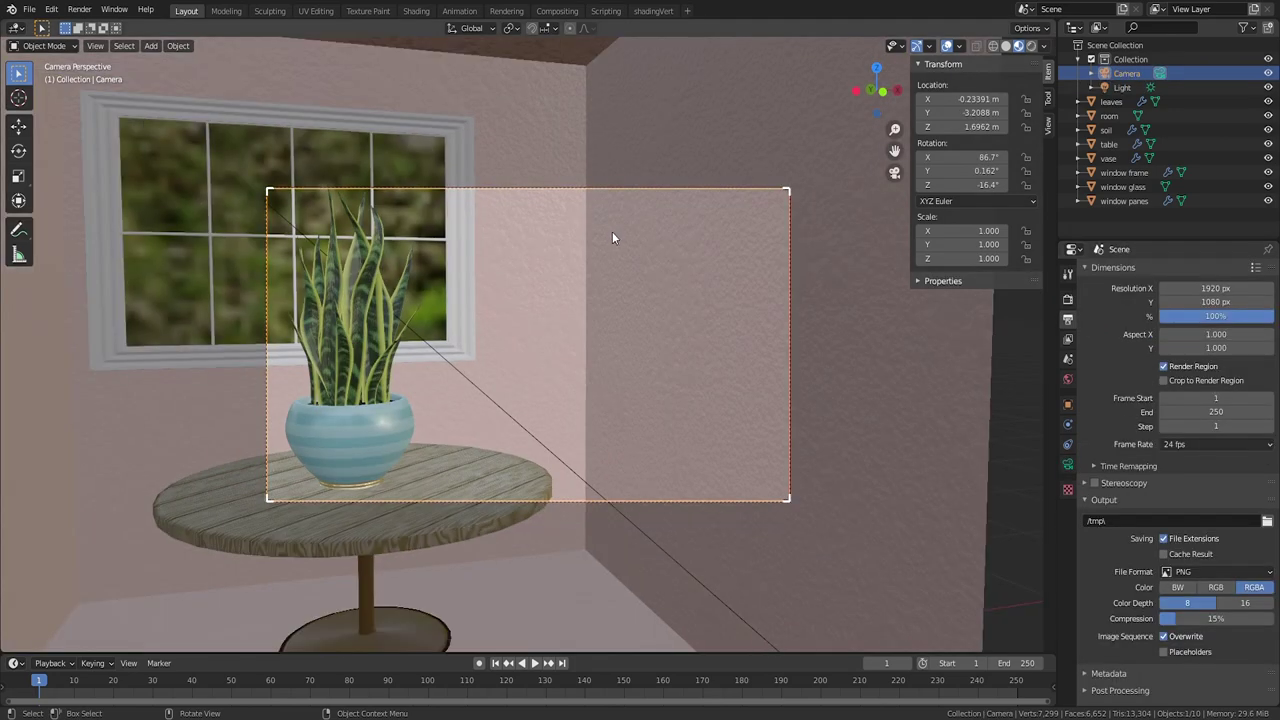
scroll(406, 291, "down", 2)
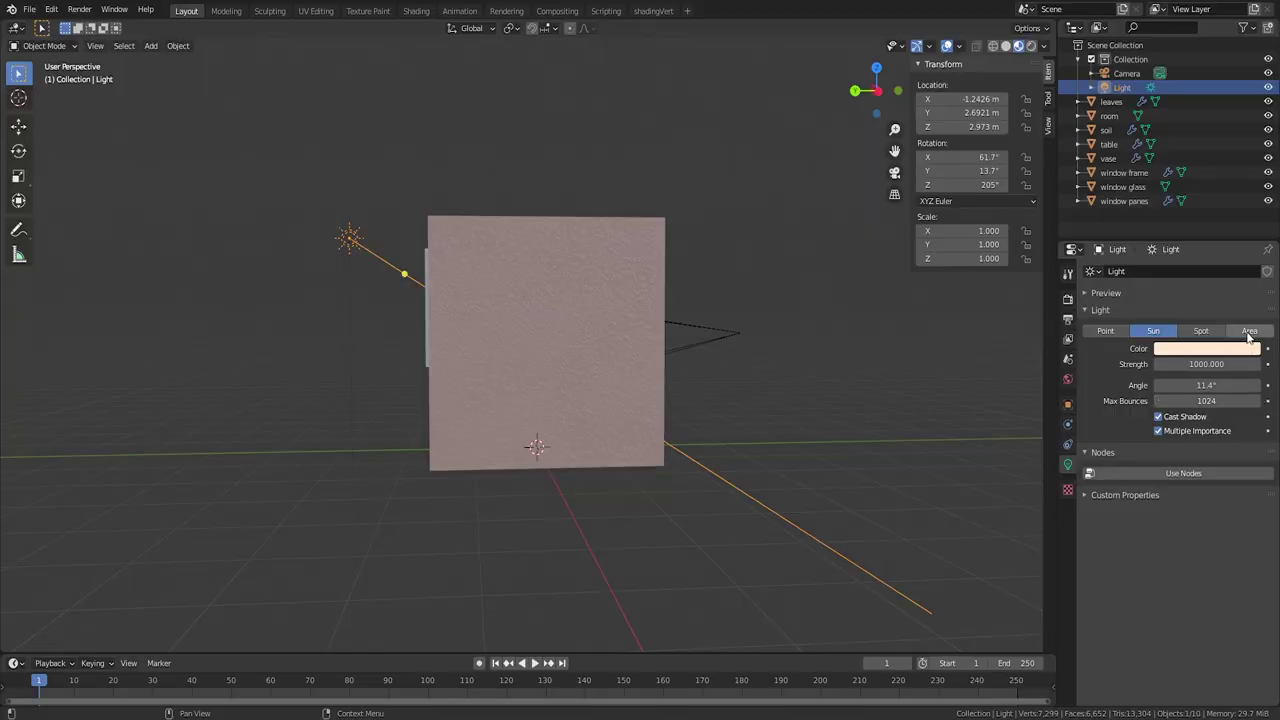
left_click(1249, 333)
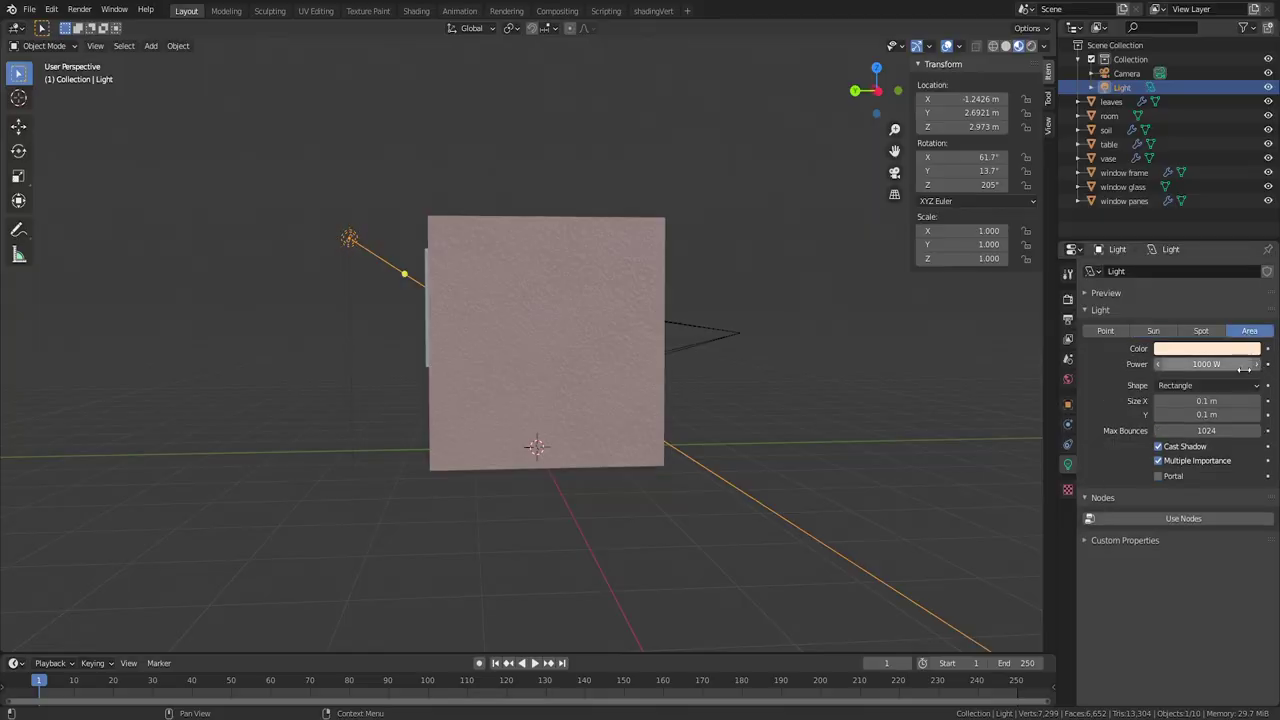
left_click(1222, 369)
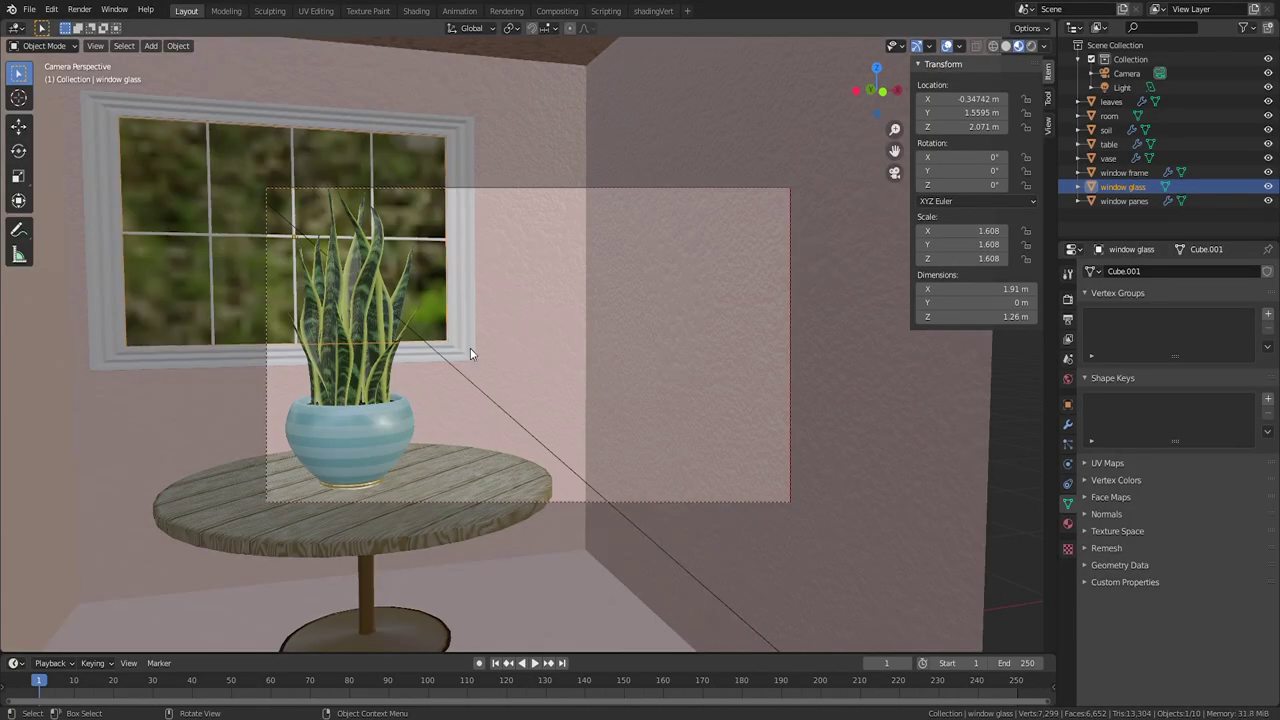
Step: Select the camera and snap the 3D cursor to it
middle_click_drag(490, 425, 510, 517)
scroll(507, 492, "down", 4)
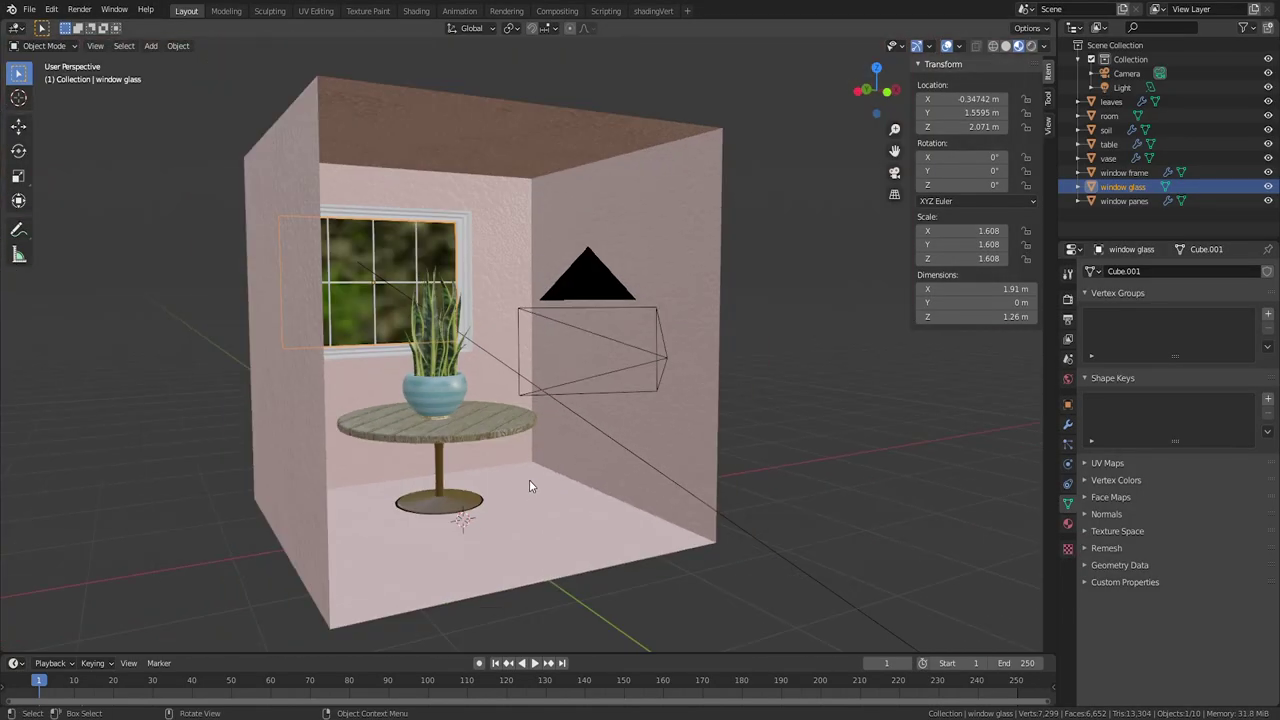
left_click(627, 286)
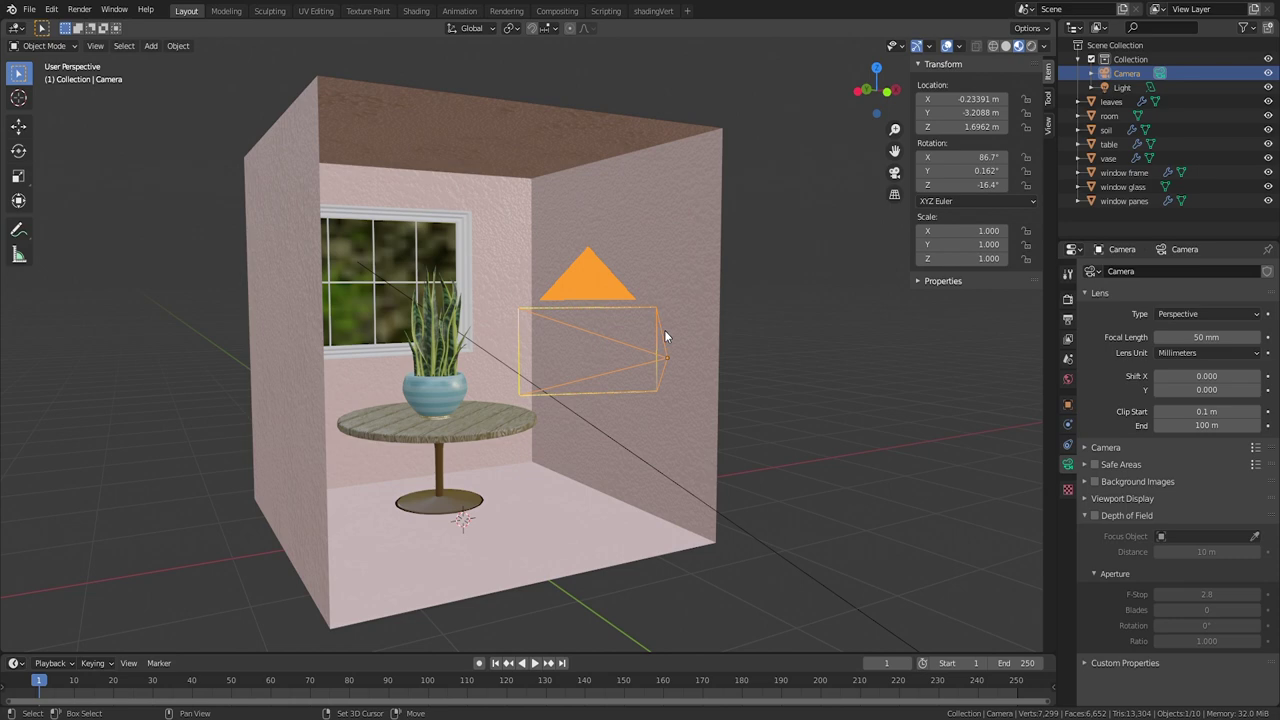
key("shift+s")
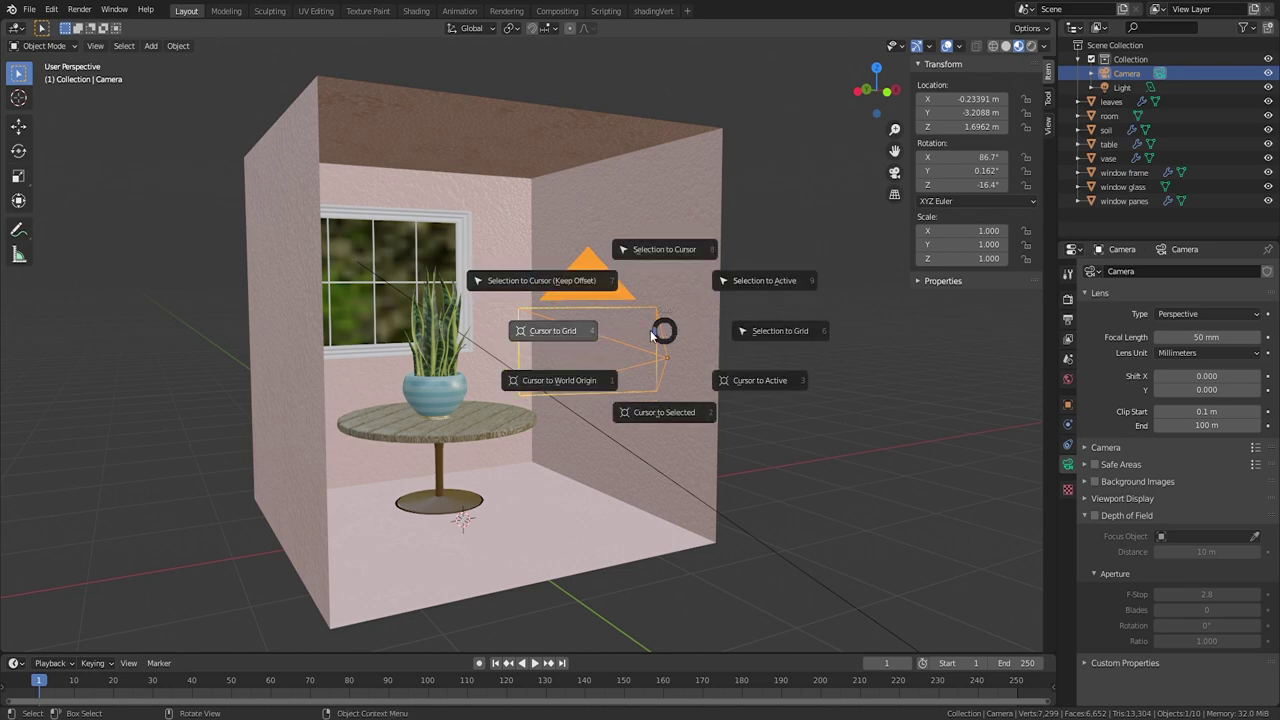
left_click(647, 413)
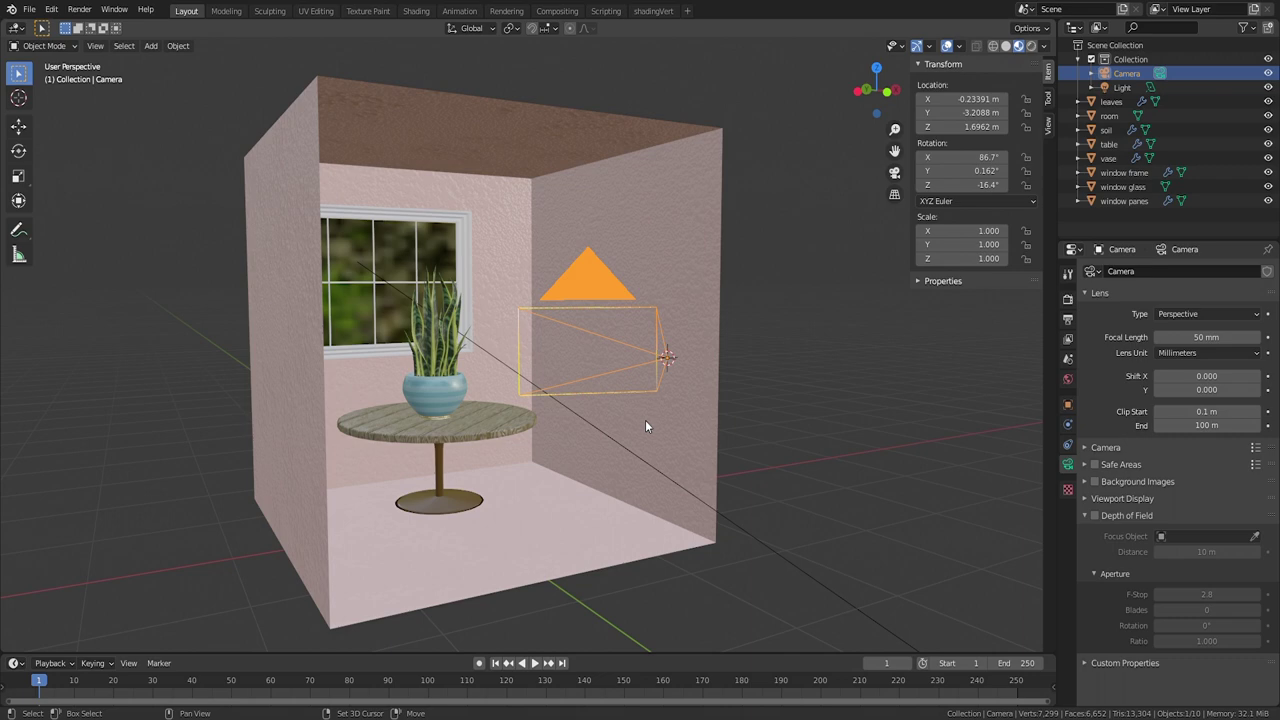
Step: Add an area light at the 3D cursor and rotate it about global X to 81.9°
key("shift+a")
left_click(714, 623)
key("r")
key("x")
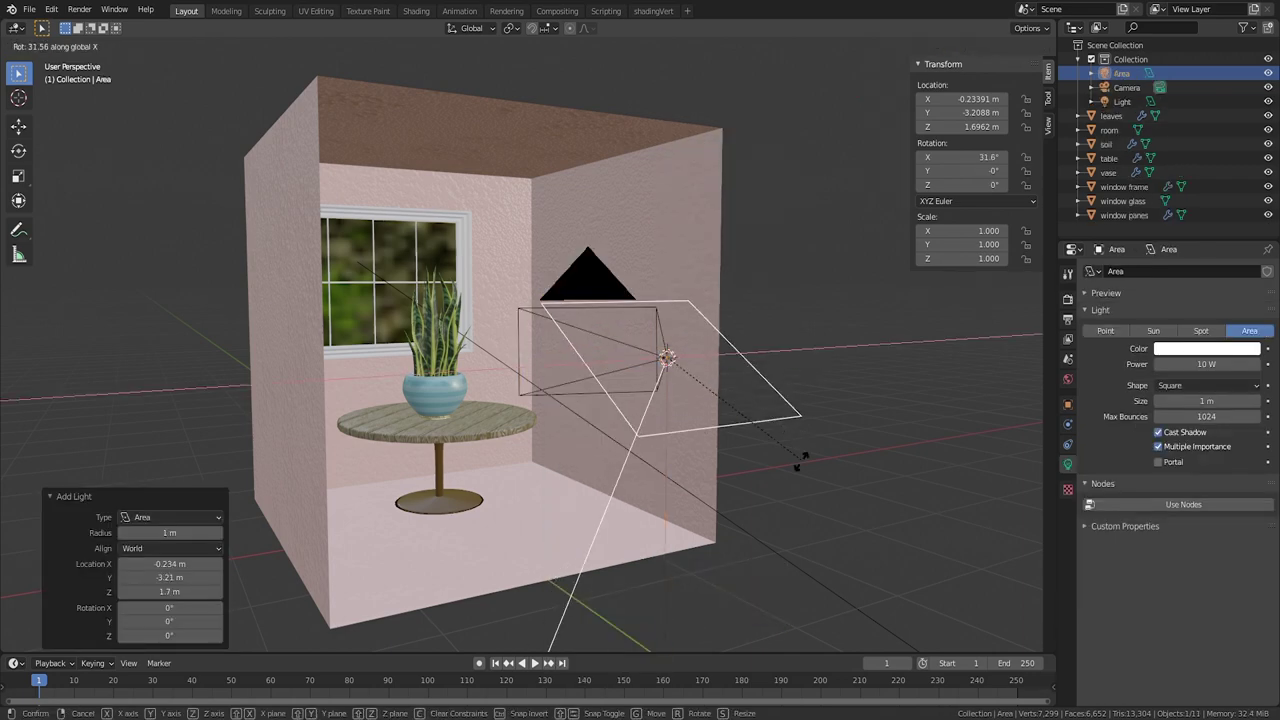
left_click(711, 369)
Step: Move the new area light -1.2886 m along global X and rotate it about global Z to aim it
key("g")
key("x")
left_click(607, 429)
key("r")
key("z")
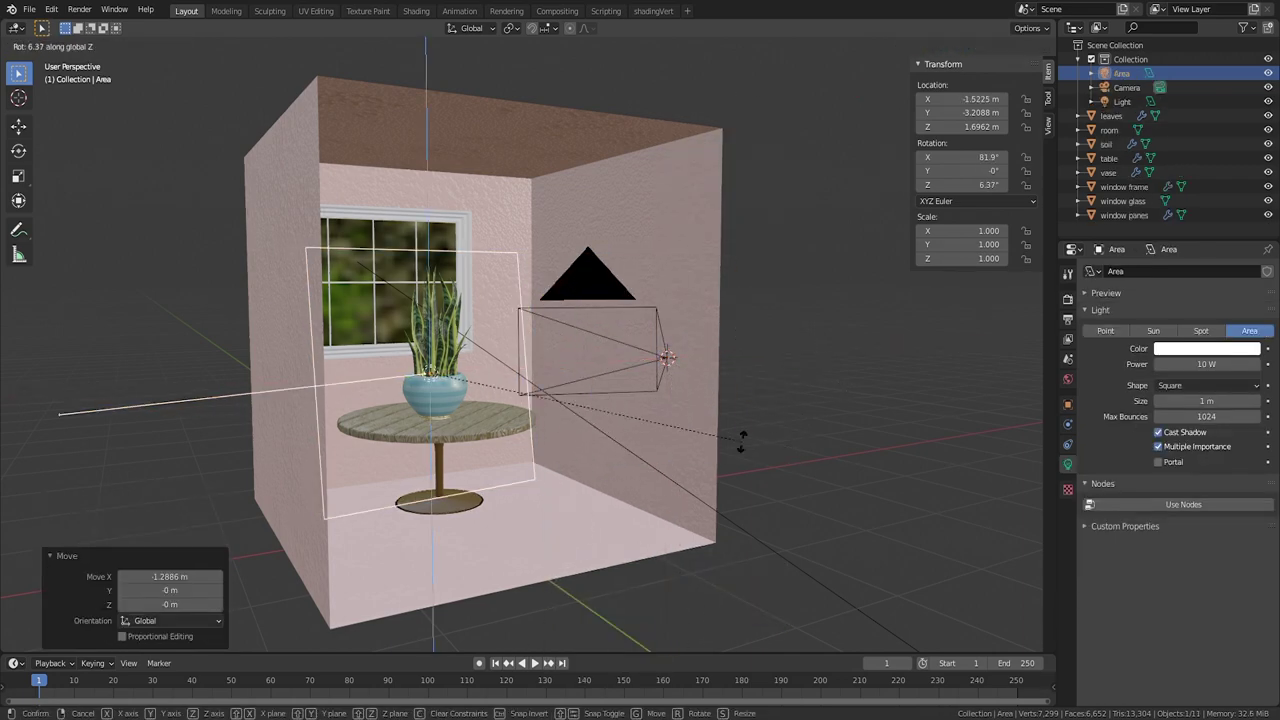
left_click(740, 434)
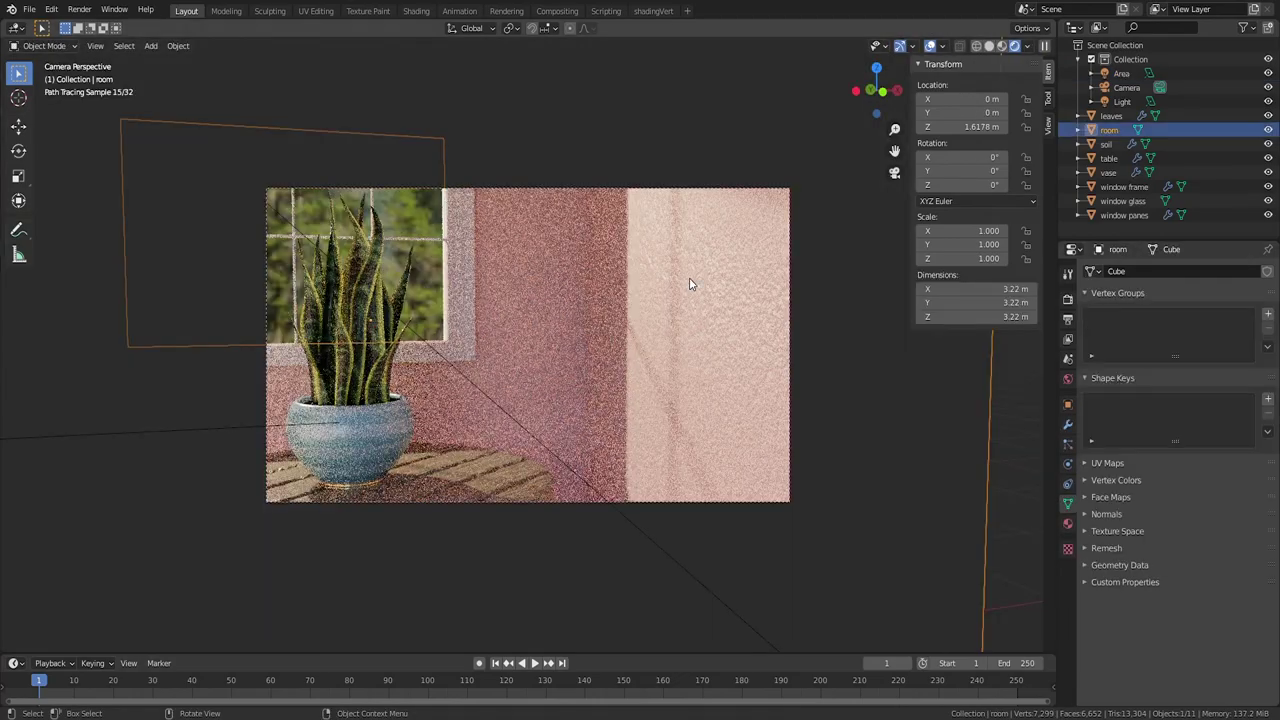
Step: Adjust the base color of the room's wall material
left_click(1067, 523)
left_click(1190, 437)
left_click(1187, 300)
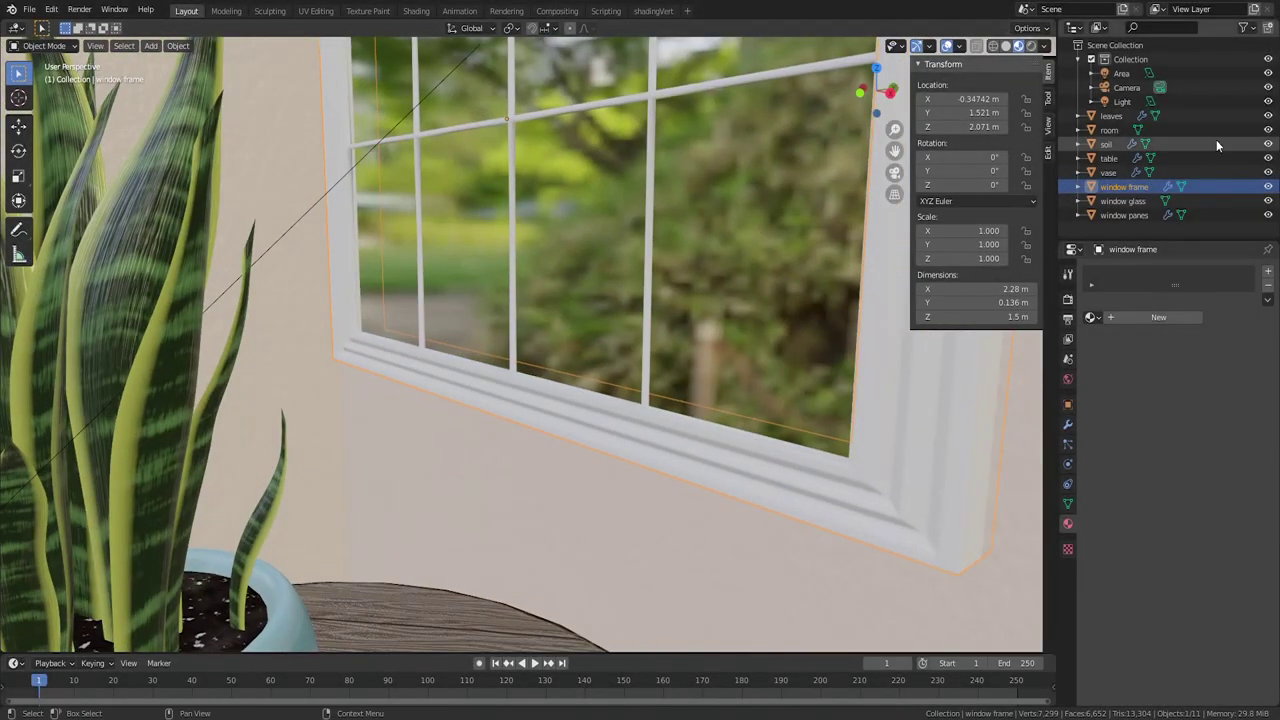
Step: Hide every other mesh object and open the window frame's mesh for editing
left_click_drag(1268, 144, 1268, 116)
left_click(1268, 187)
key("Tab")
middle_click_drag(744, 395, 700, 520)
Step: Duplicate the window frame's bottom face and move the copy about -0.058 m along Z
key("3")
left_click(632, 304)
key("shift+d")
key("z")
left_click(674, 332)
scroll(763, 492, "down", 2)
Step: Turn off proportional editing and scale the duplicated sill face up along Y and by 1.09 along X
key("o")
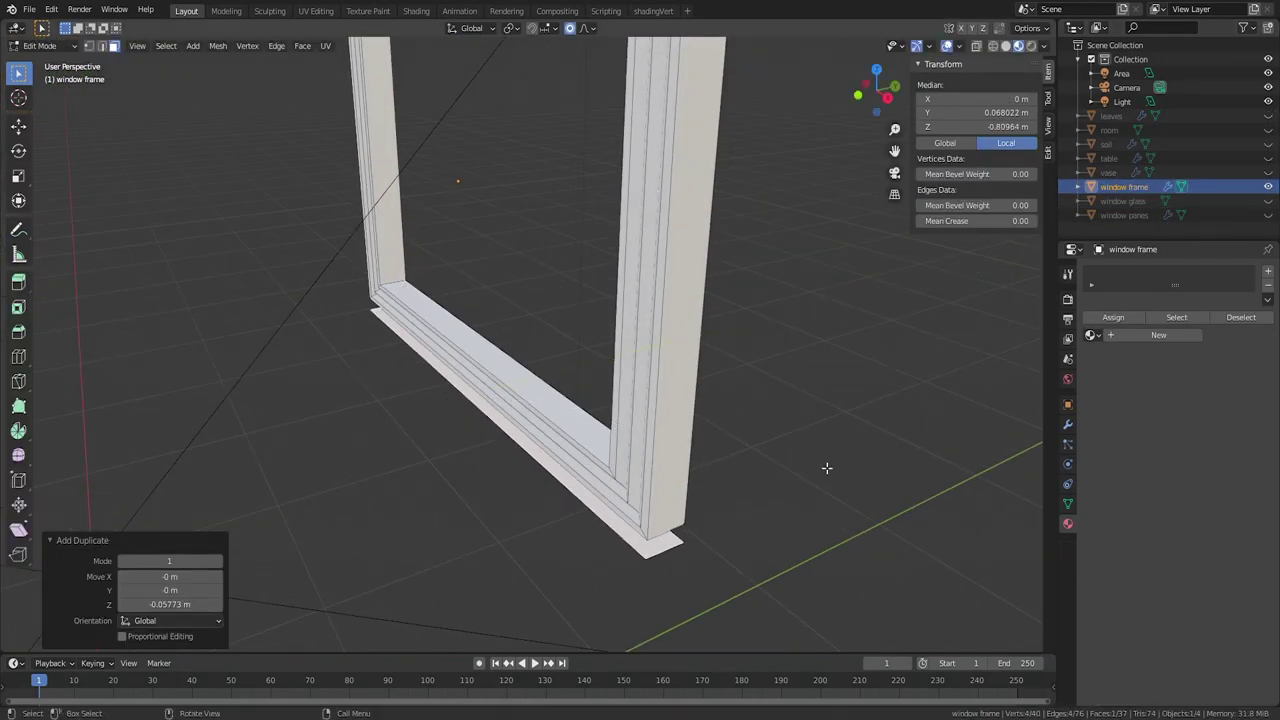
key("s")
key("y")
left_click(421, 577)
key("s")
left_click(421, 575)
Step: Extrude the sill face about 0.068 m into a slab and inset its underside by about 0.04 m
key("e")
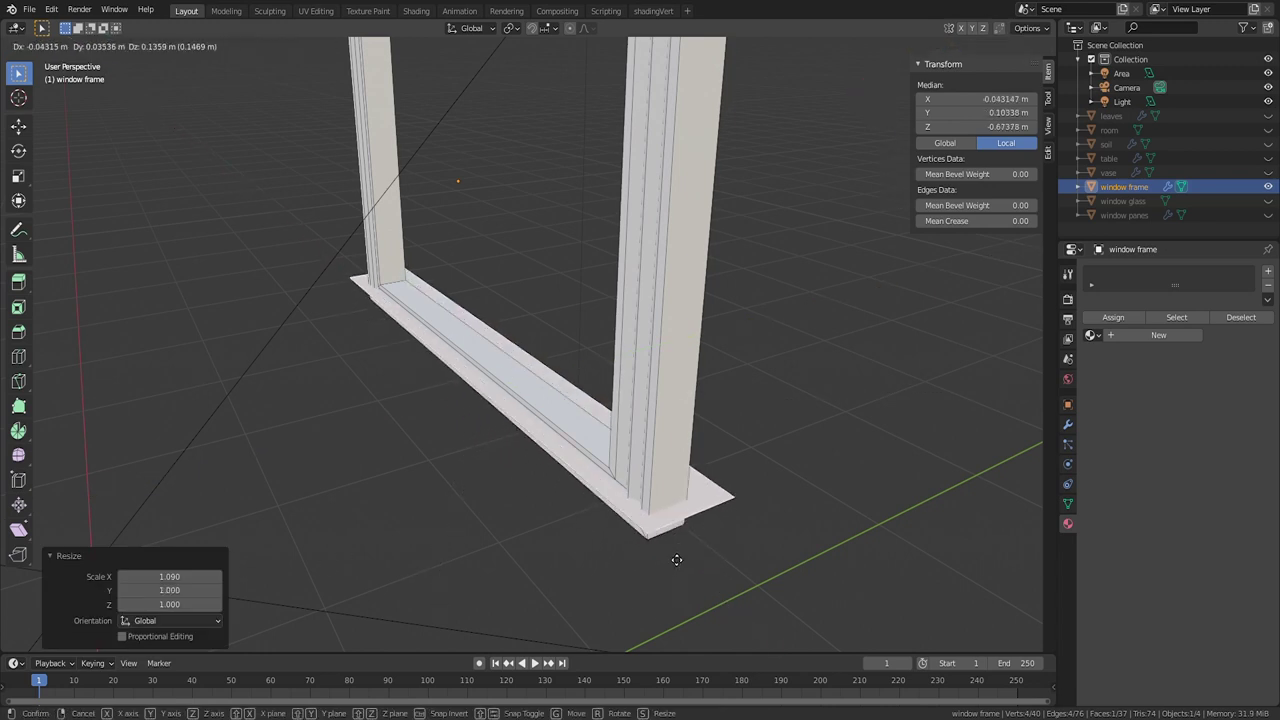
left_click(698, 553)
middle_click_drag(698, 553, 709, 423)
key("i")
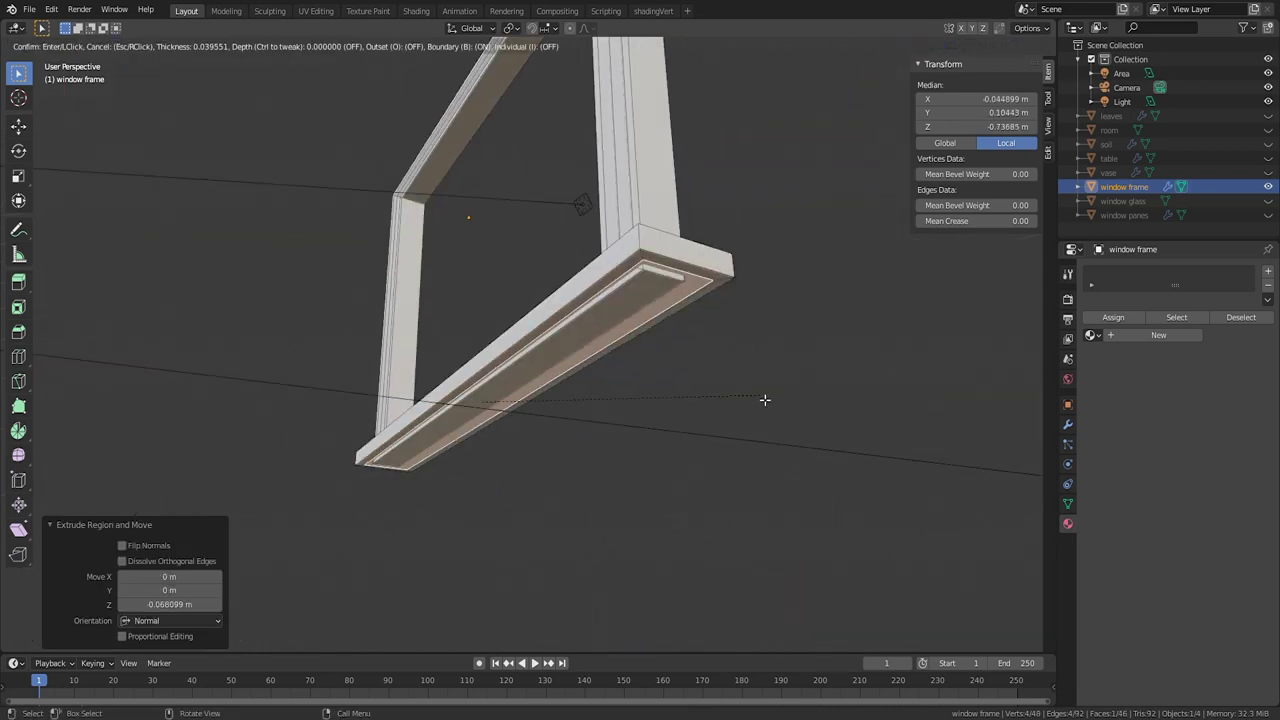
left_click(766, 400)
Step: Extrude the sill's inset underside about 0.075 m downward and scale it to about 0.93 along X
key("e")
left_click(760, 382)
key("s")
key("x")
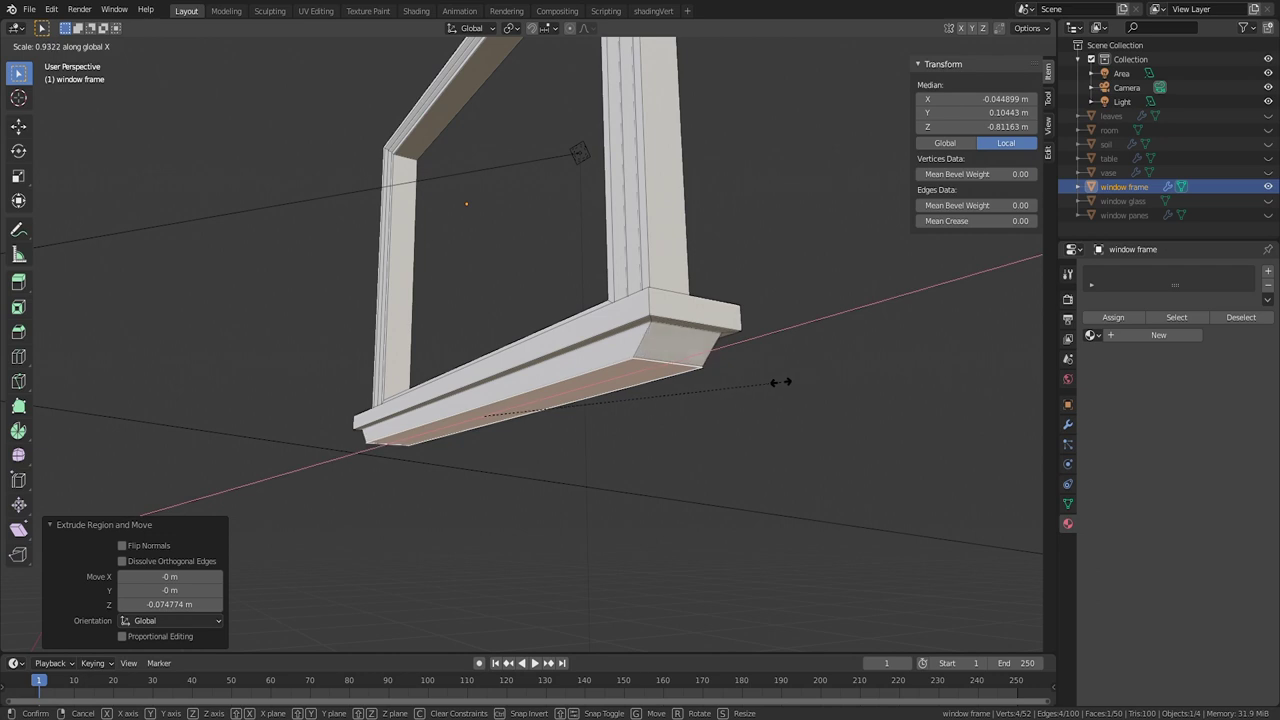
left_click(783, 384)
Step: Inset the sill's underside about 0.055 m, extrude it about 0.056 m downward and taper it along X
key("i")
left_click(704, 408)
key("e")
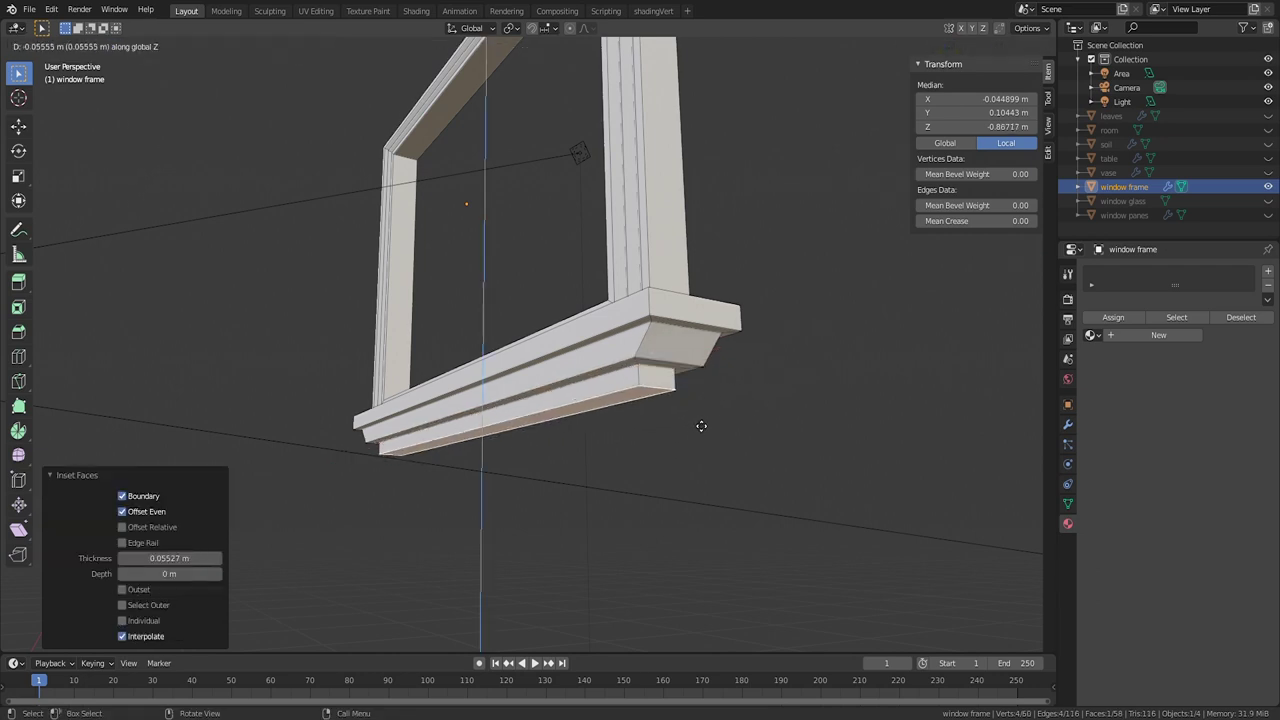
left_click(703, 426)
key("s")
key("x")
left_click(726, 417)
Step: Select the whole linked sill, move it along Z against the window frame and leave mesh editing
key("2")
left_click(602, 404)
key("Tab")
middle_click_drag(674, 400, 702, 475)
key("Tab")
key("l")
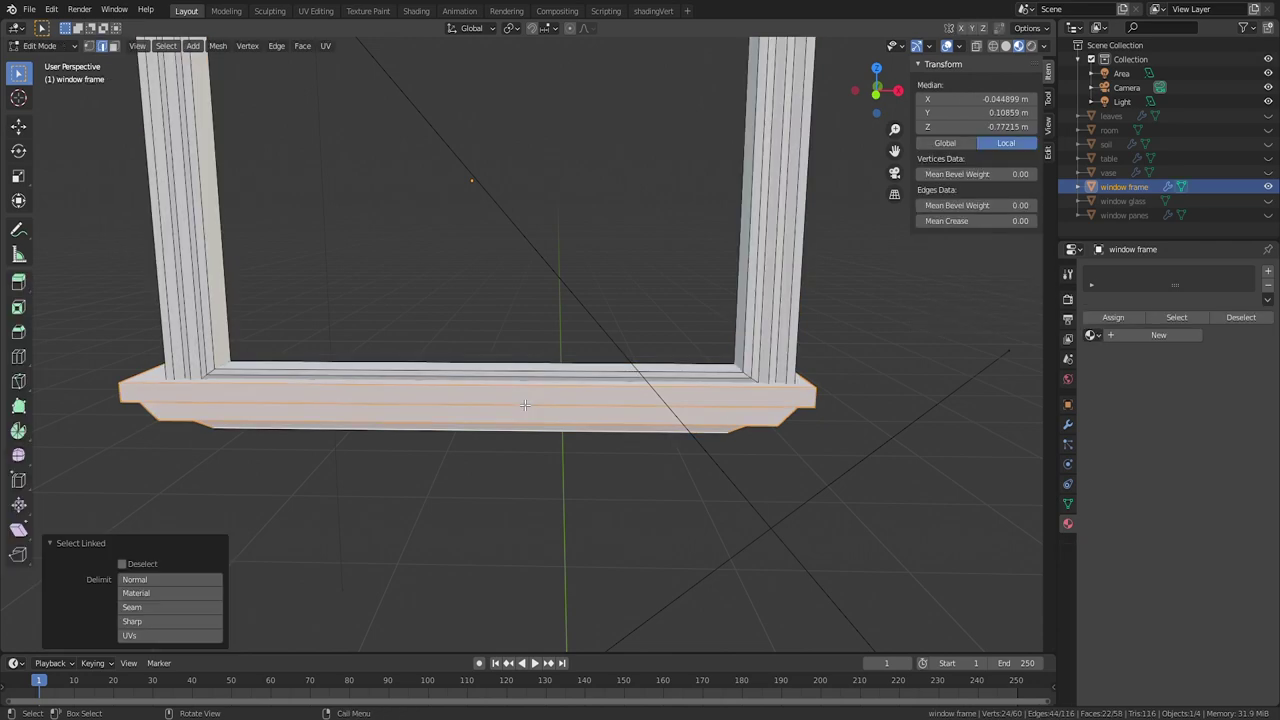
key("g")
key("z")
left_click(527, 412)
key("Tab")
scroll(552, 428, "down", 4)
middle_click_drag(552, 428, 615, 432)
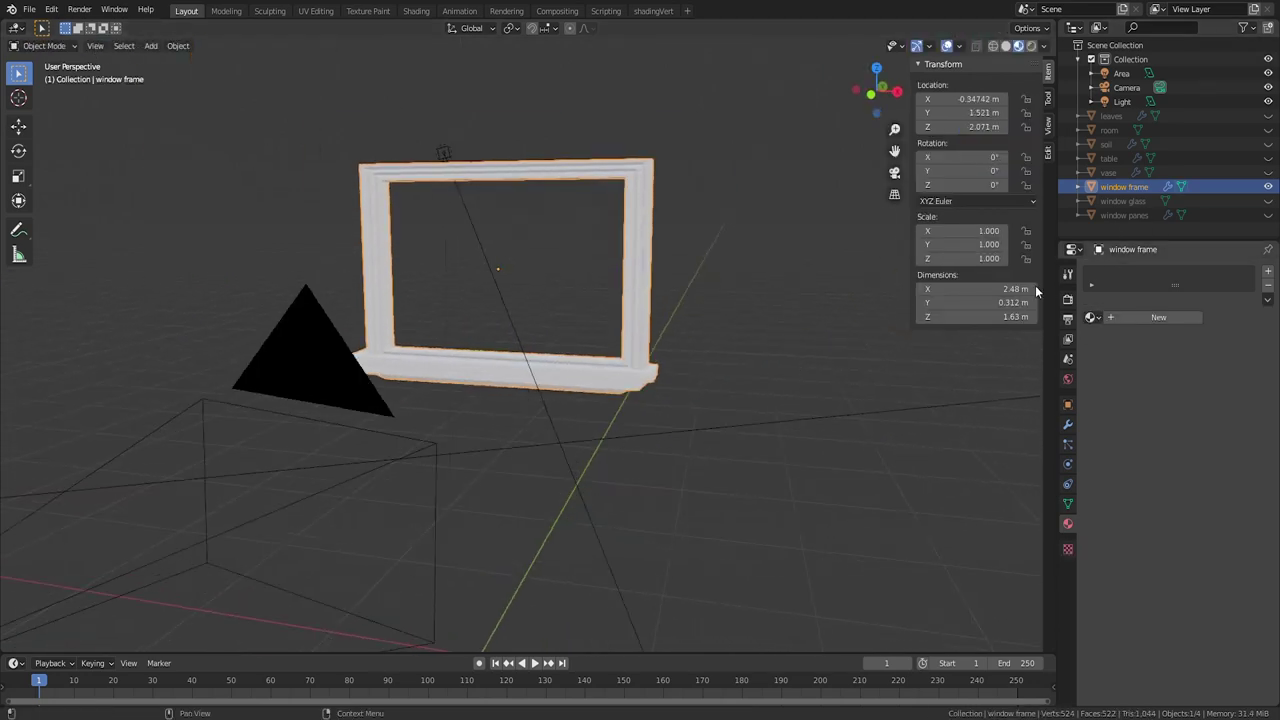
Step: Create a new material for the window frame and add a Wave Texture node to its shader
left_click(1158, 317)
left_click(653, 10)
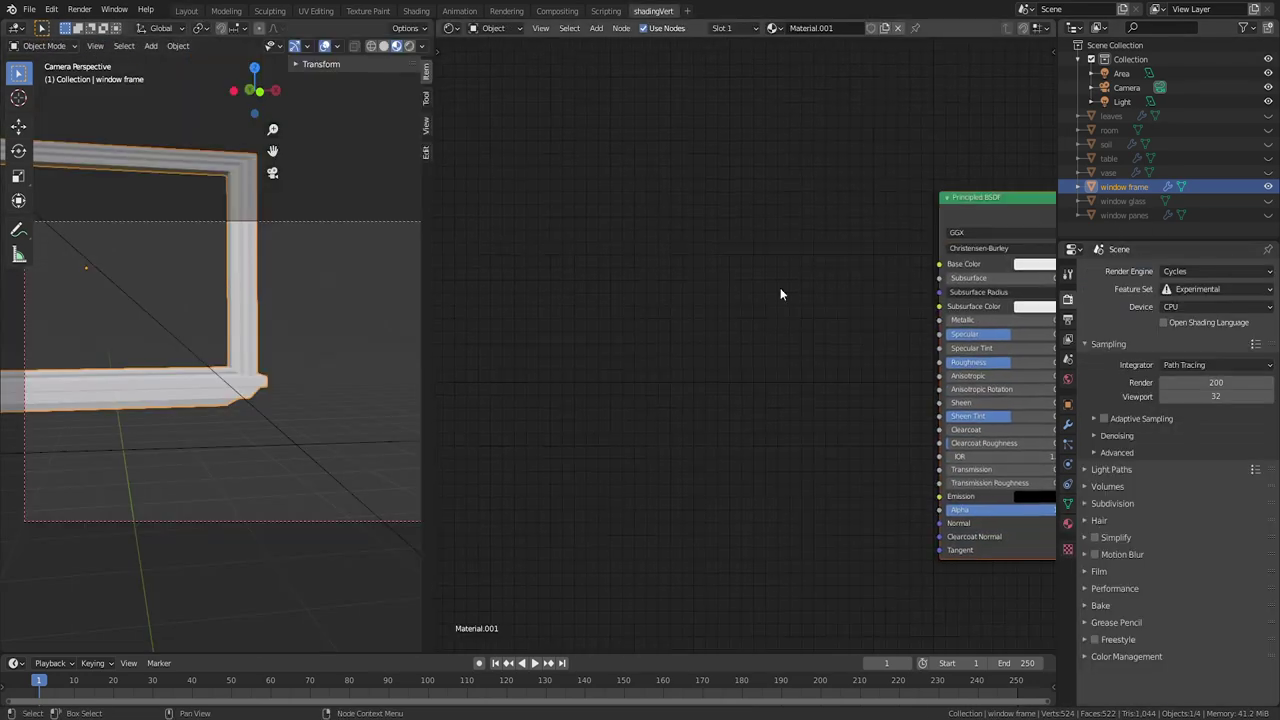
key("shift+a")
mouse_move(505, 291)
left_click(614, 483)
Step: Add a ColorRamp node, feed the Wave Texture's color into its Fac and preview the ramp on the frame
key("shift+a")
mouse_move(632, 261)
left_click(678, 296)
left_click(716, 184)
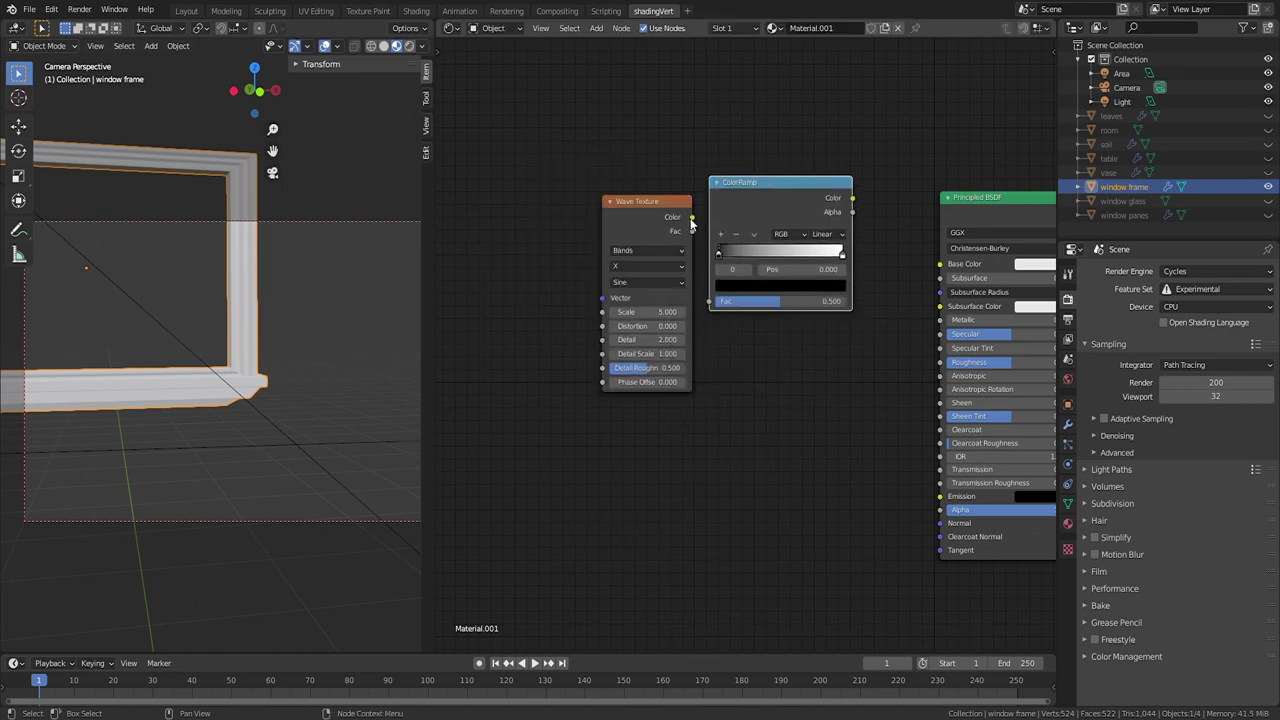
left_click_drag(692, 217, 709, 301)
left_click(805, 191, "ctrl+shift")
Step: Add Mapping and Texture Coordinate nodes to the Wave Texture and drive the mapping with UV coordinates
left_click(626, 222)
key("ctrl+t")
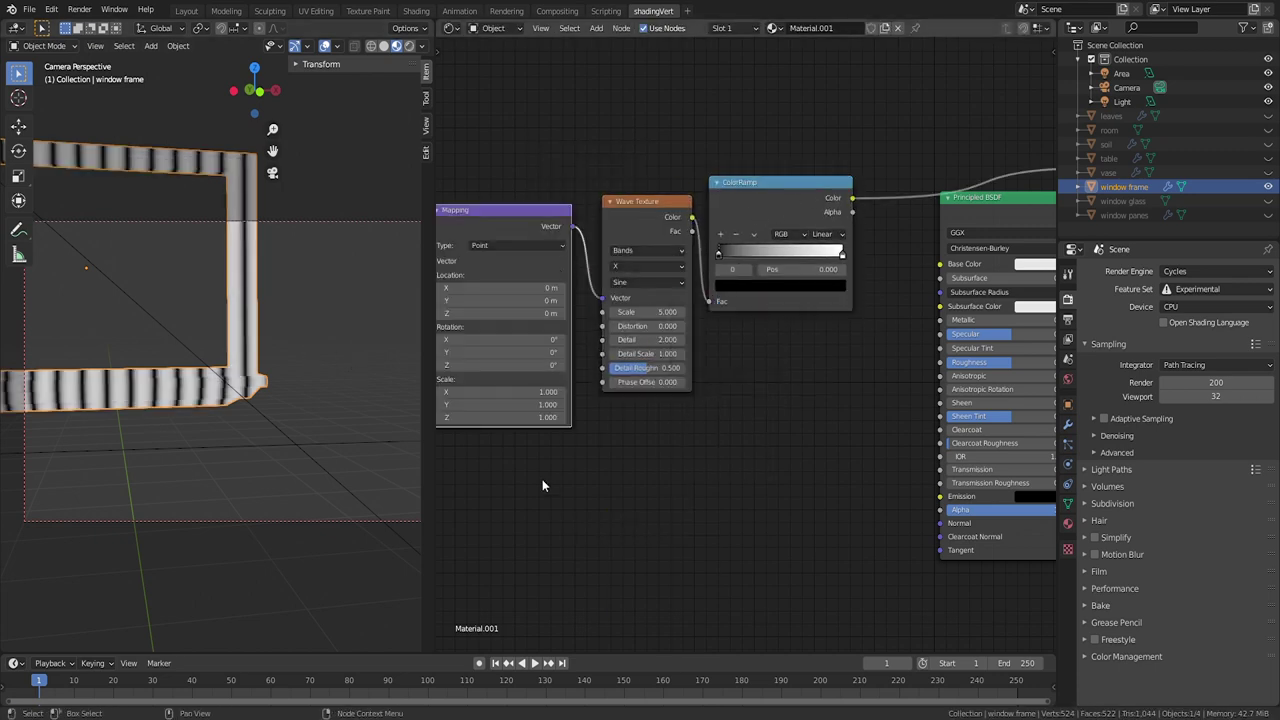
middle_click_drag(542, 480, 670, 518)
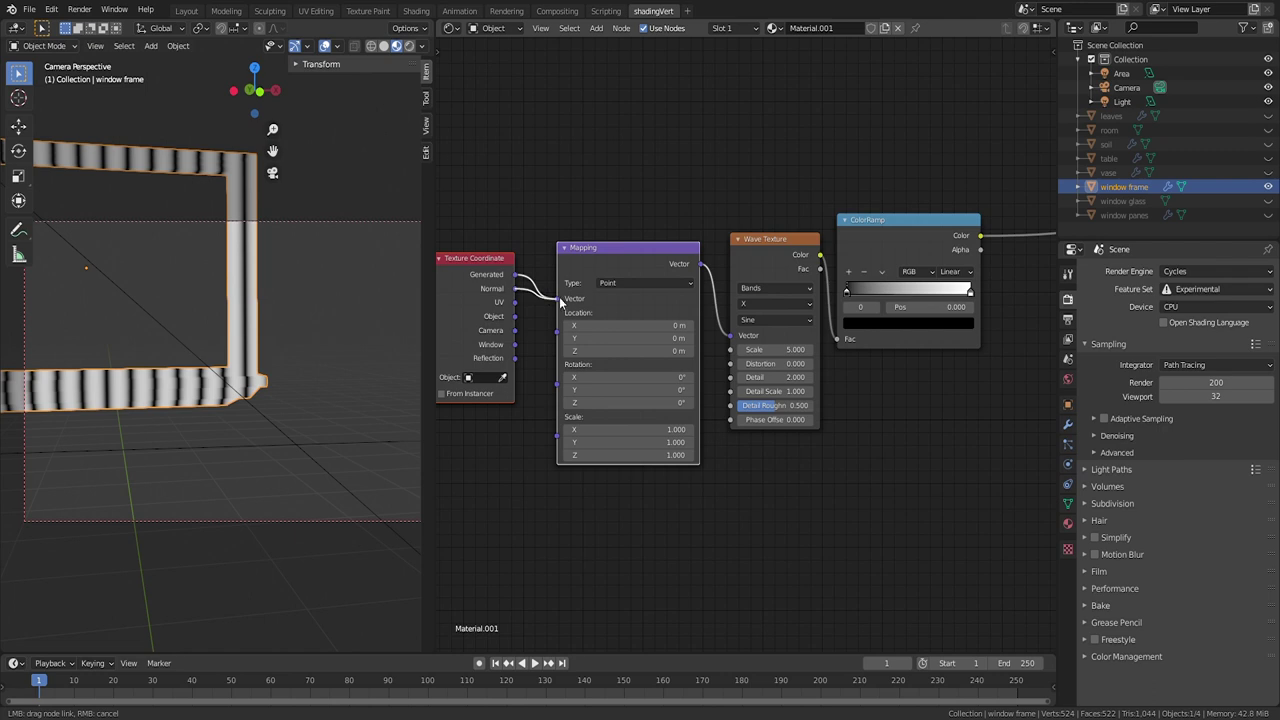
left_click_drag(560, 303, 558, 299)
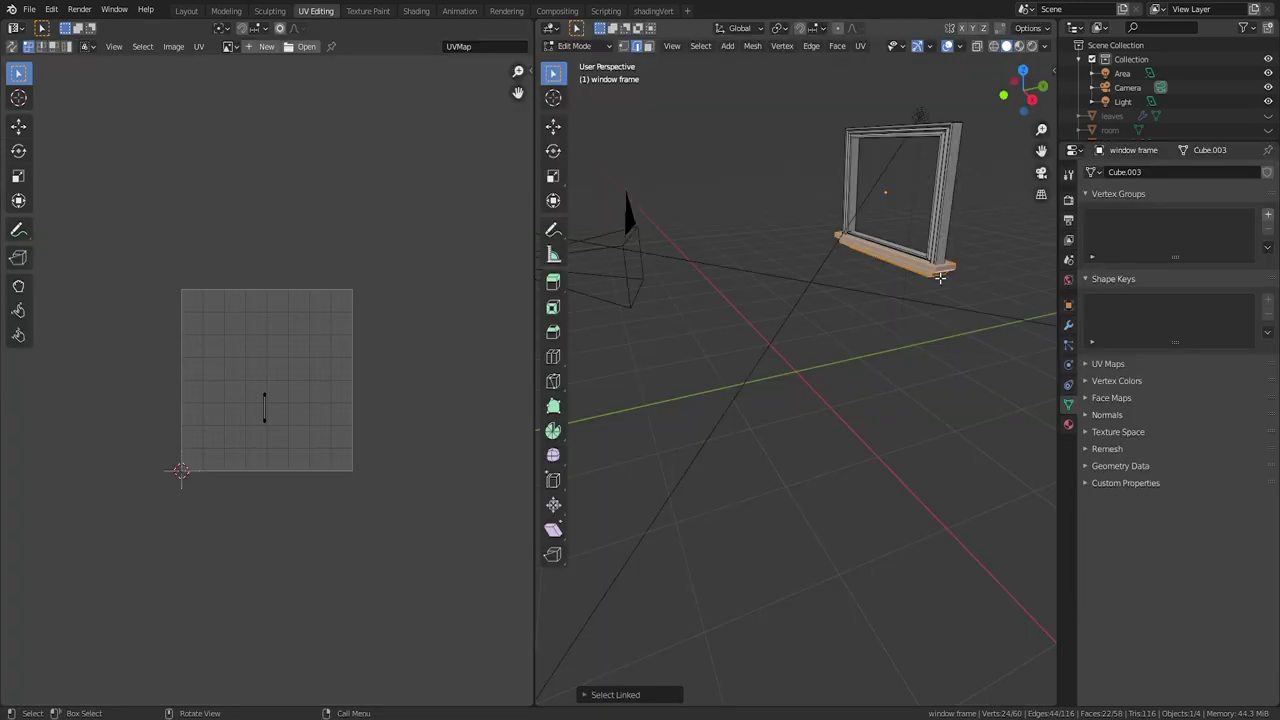
Step: Unwrap the selected window sill with Smart UV Project using the default options
key("u")
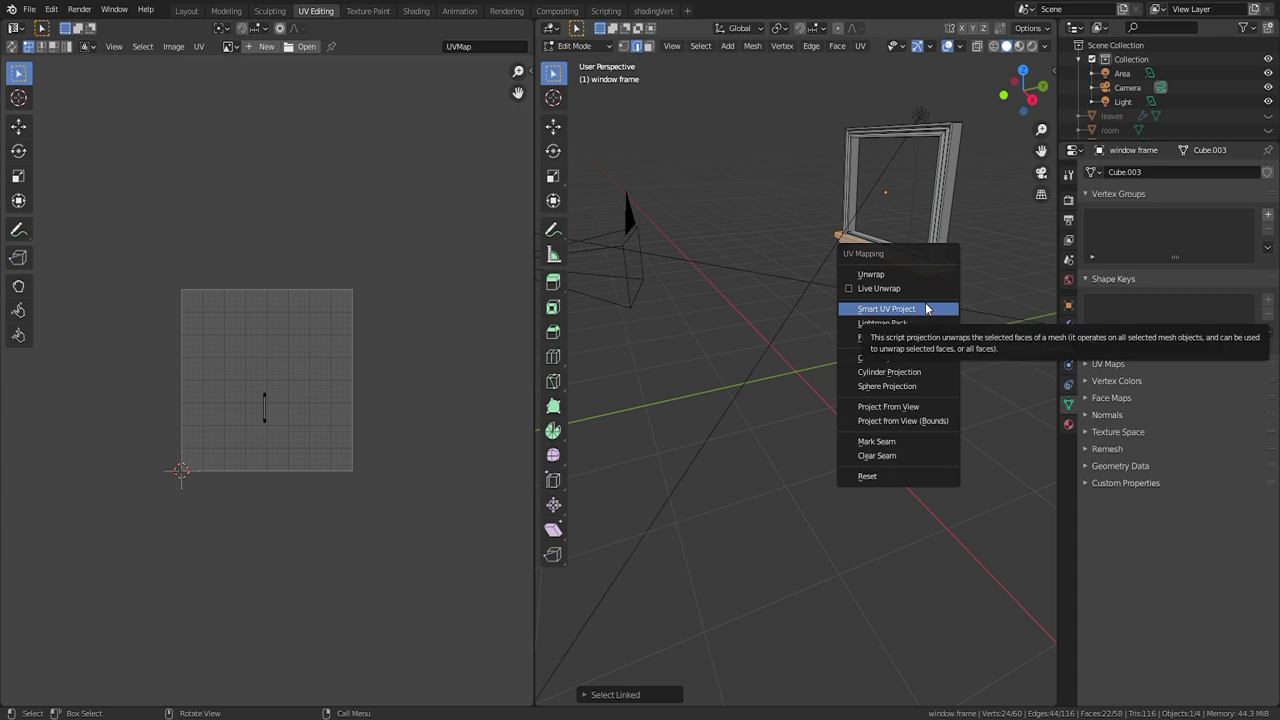
left_click(926, 309)
left_click(926, 424)
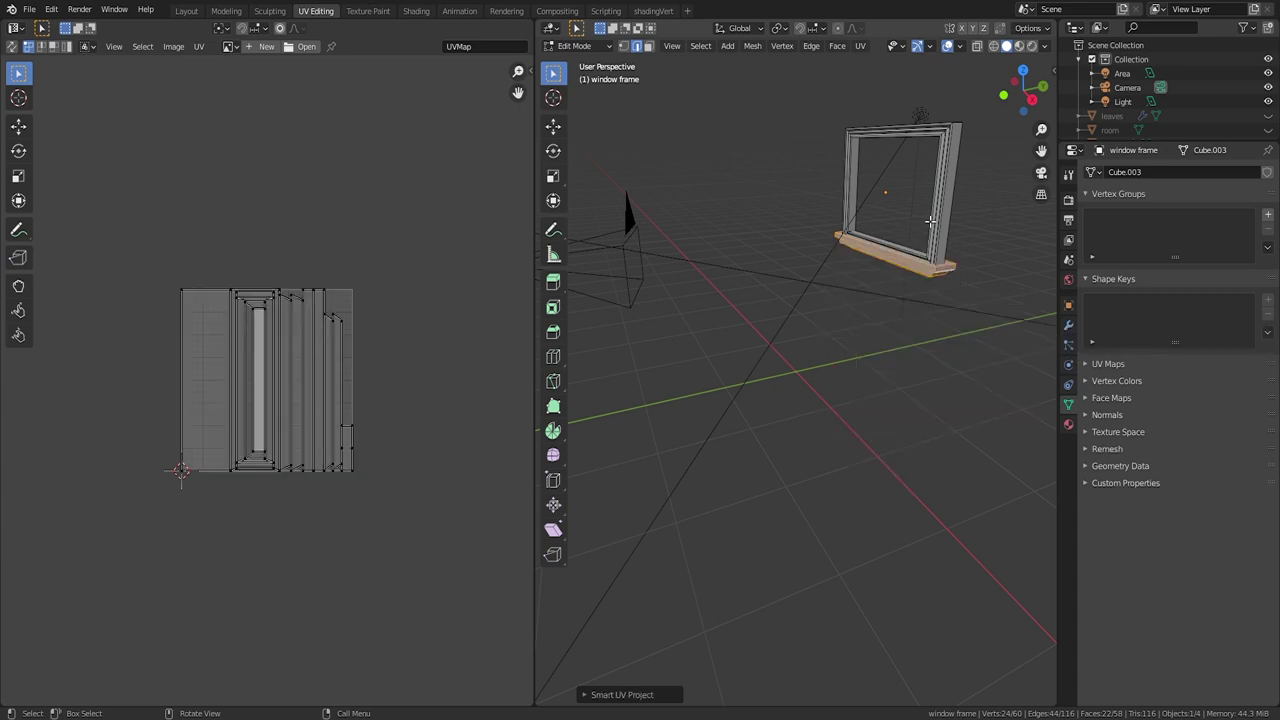
Step: Select the faces of the frame's two vertical sides, enable UV sync selection and rotate their UVs
left_click(948, 220)
key("ctrl+l")
left_click(945, 221)
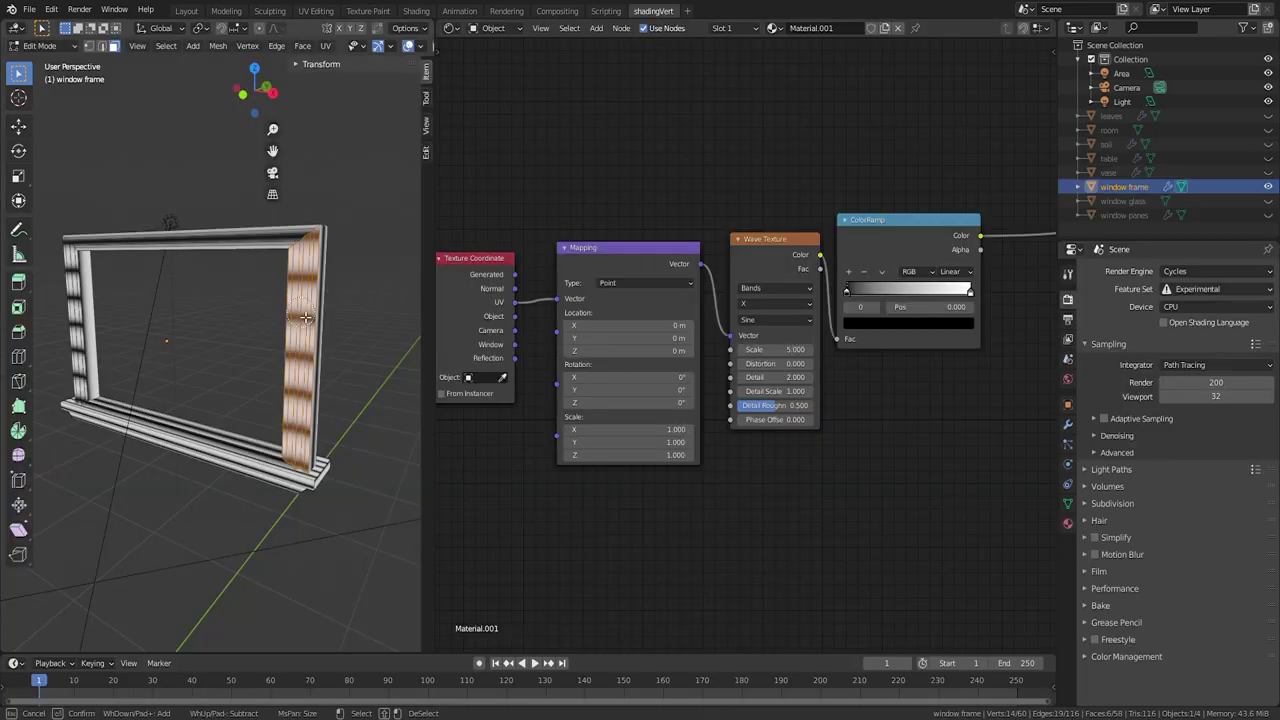
mouse_move(75, 325)
middle_mouse_down()
mouse_move(294, 340)
mouse_move(286, 323)
middle_mouse_up()
left_click(315, 10)
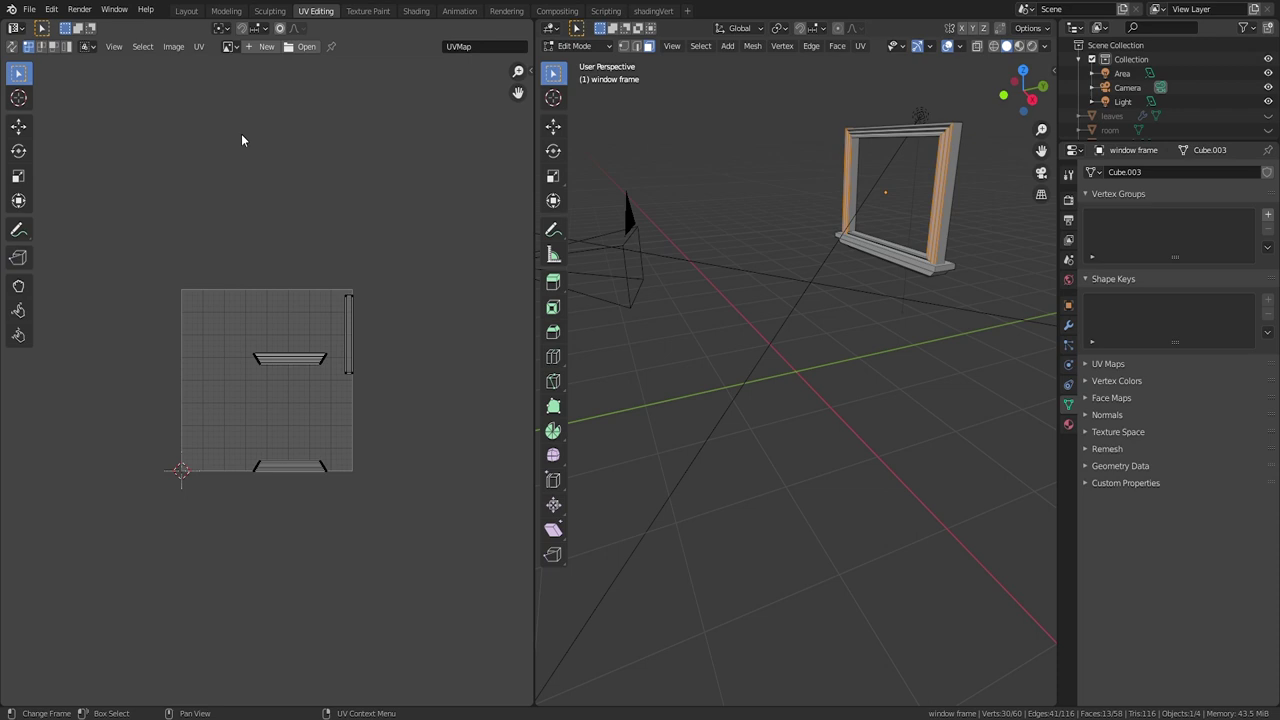
left_click(12, 46)
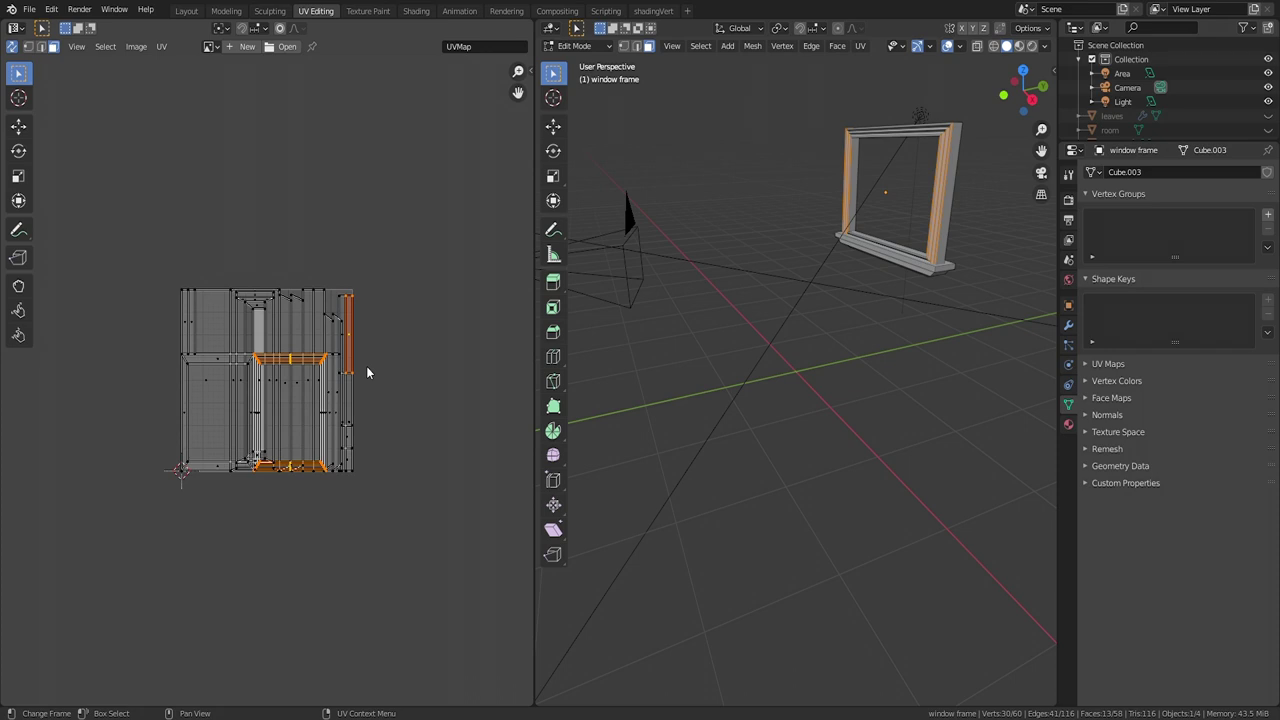
key("r")
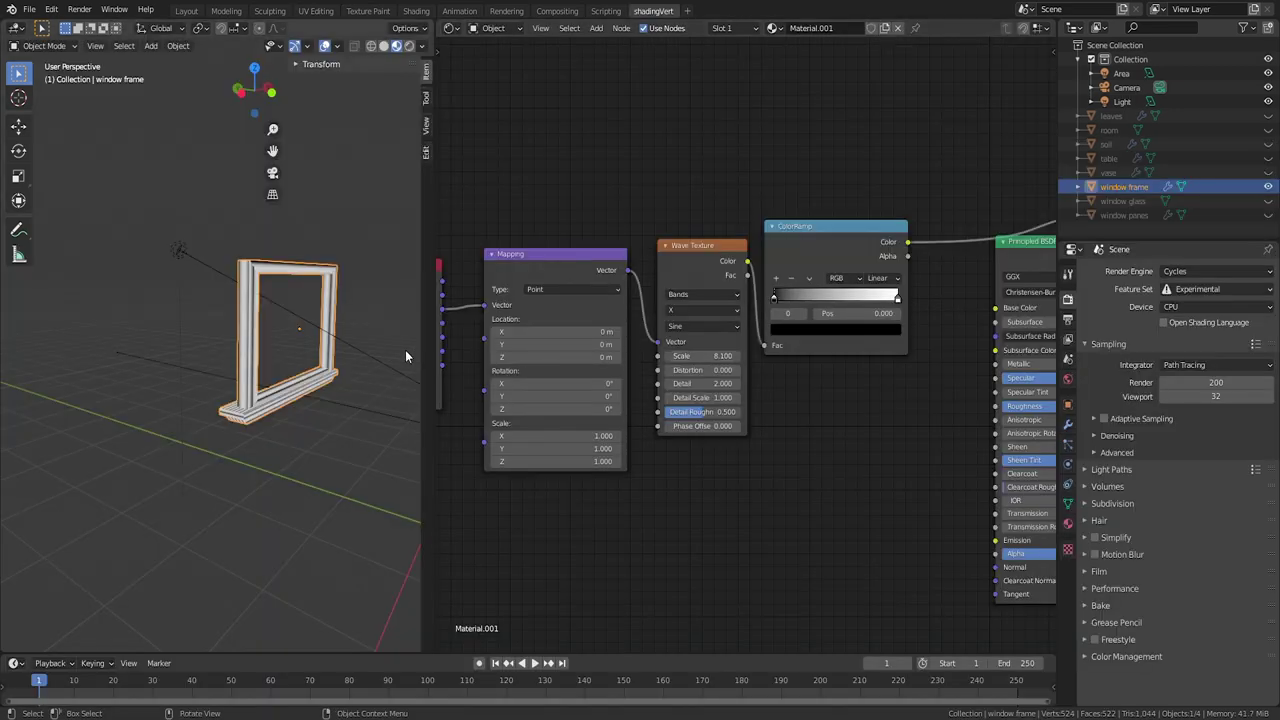
Step: Set the Wave Texture's distortion to 21.7 and increase the Mapping node's X scale for a fine wood grain
middle_click_drag(405, 349, 160, 389)
left_click_drag(692, 374, 810, 374)
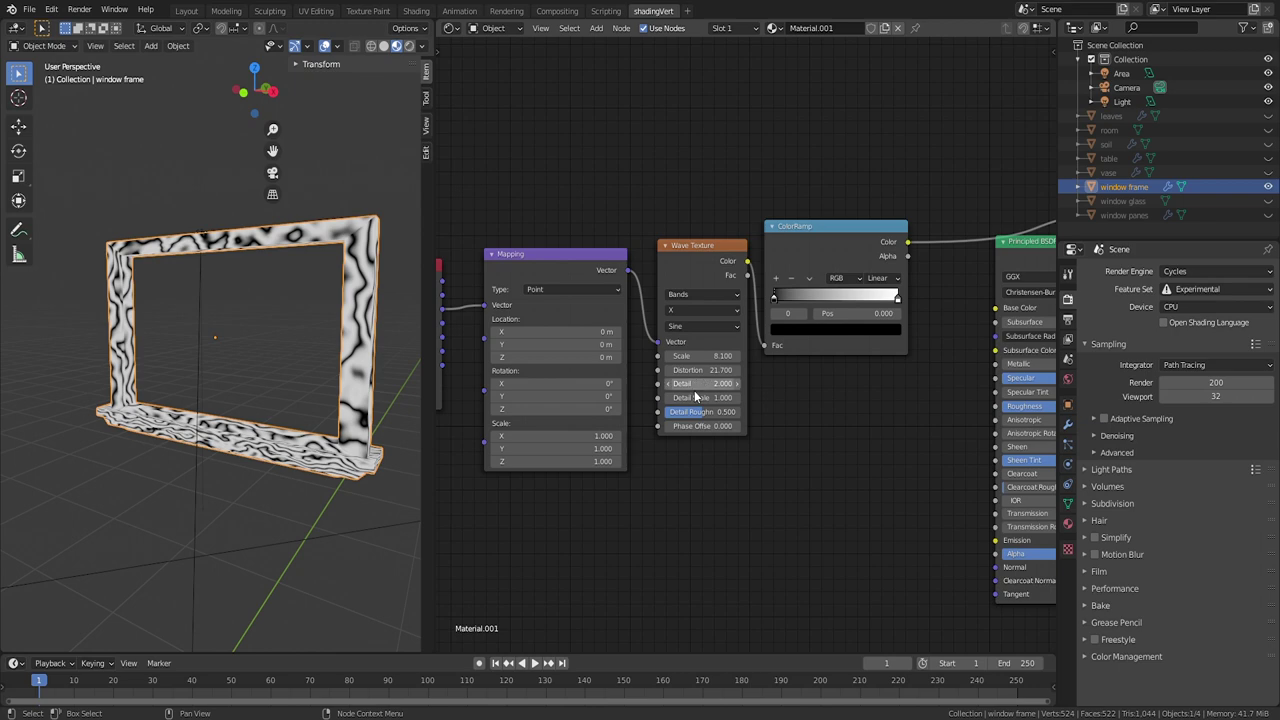
left_click_drag(606, 437, 681, 437)
middle_click_drag(795, 306, 691, 313)
scroll(692, 313, "down", 2)
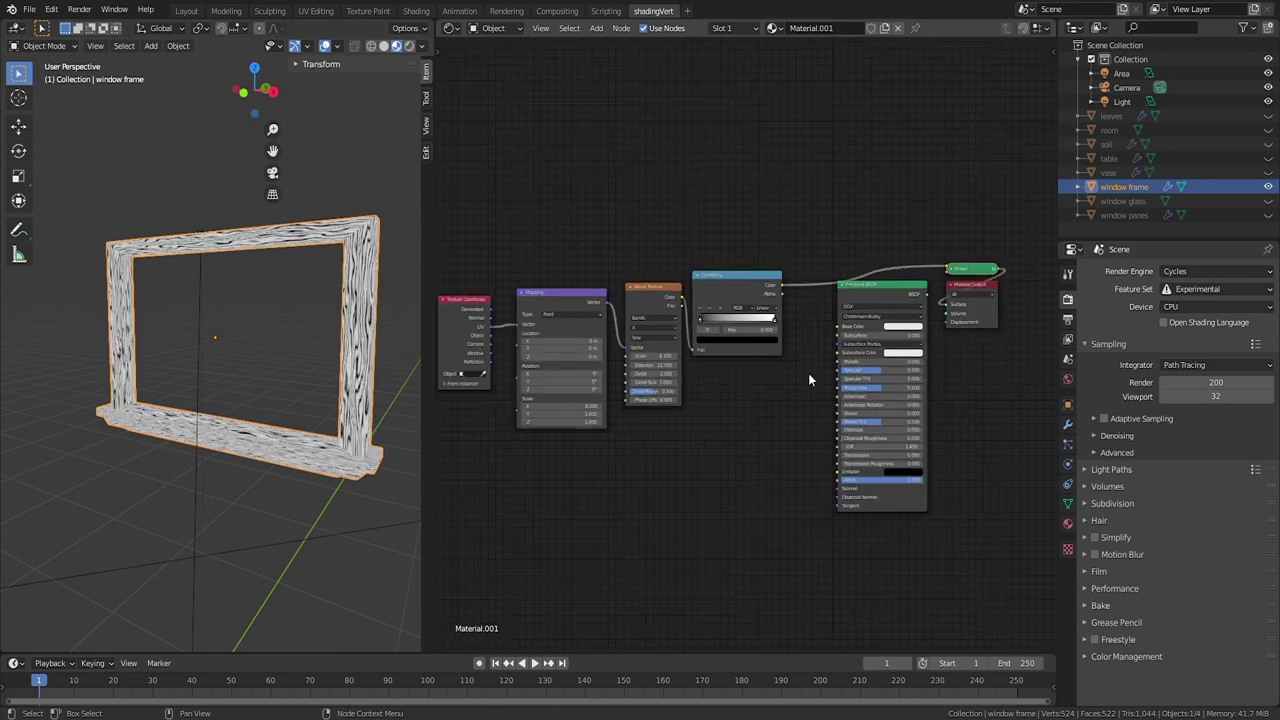
Step: Add a Bump node, connect the ColorRamp's color to its Height and set its strength to 0.22
key("shift+a")
left_click(800, 432)
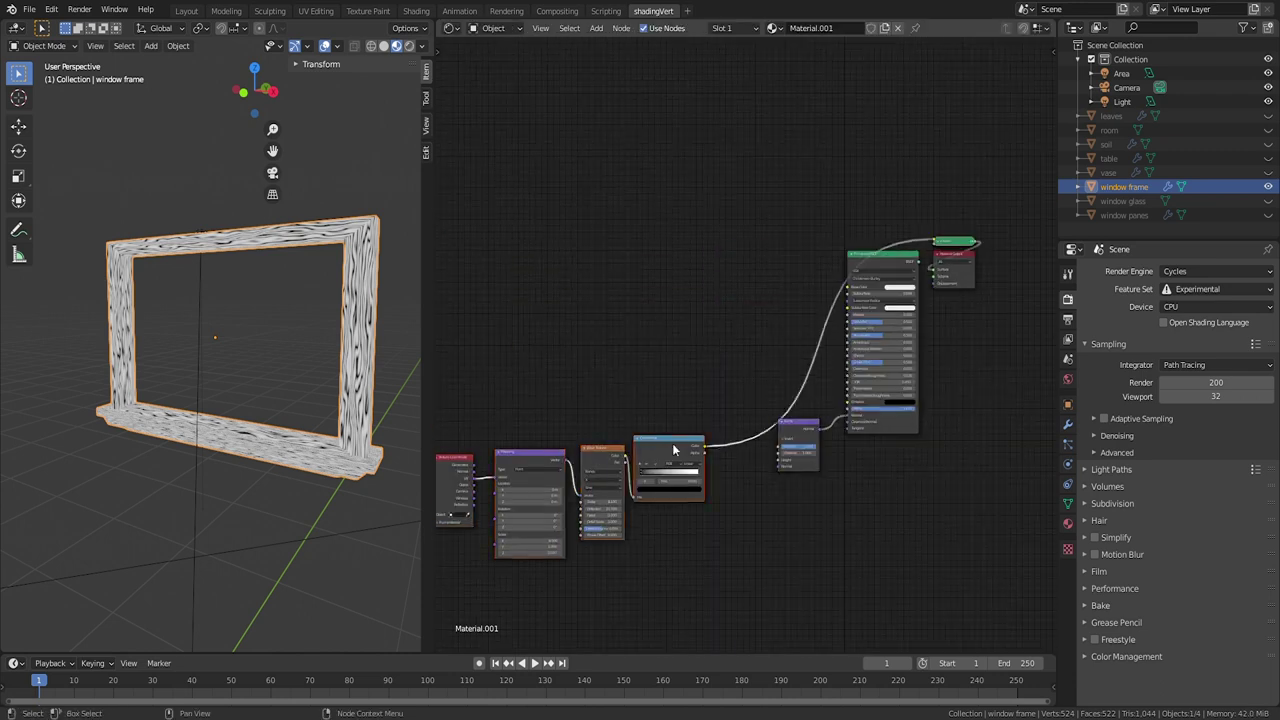
left_click_drag(704, 441, 780, 462)
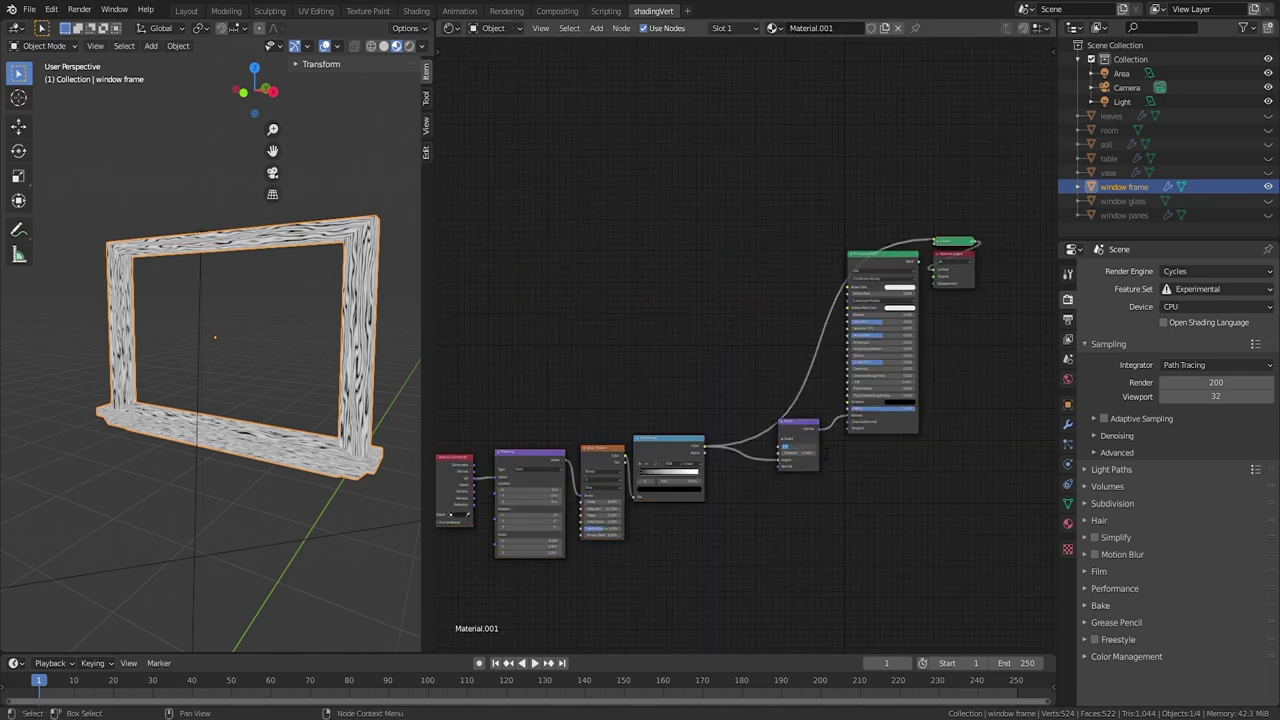
scroll(924, 134, "up", 8)
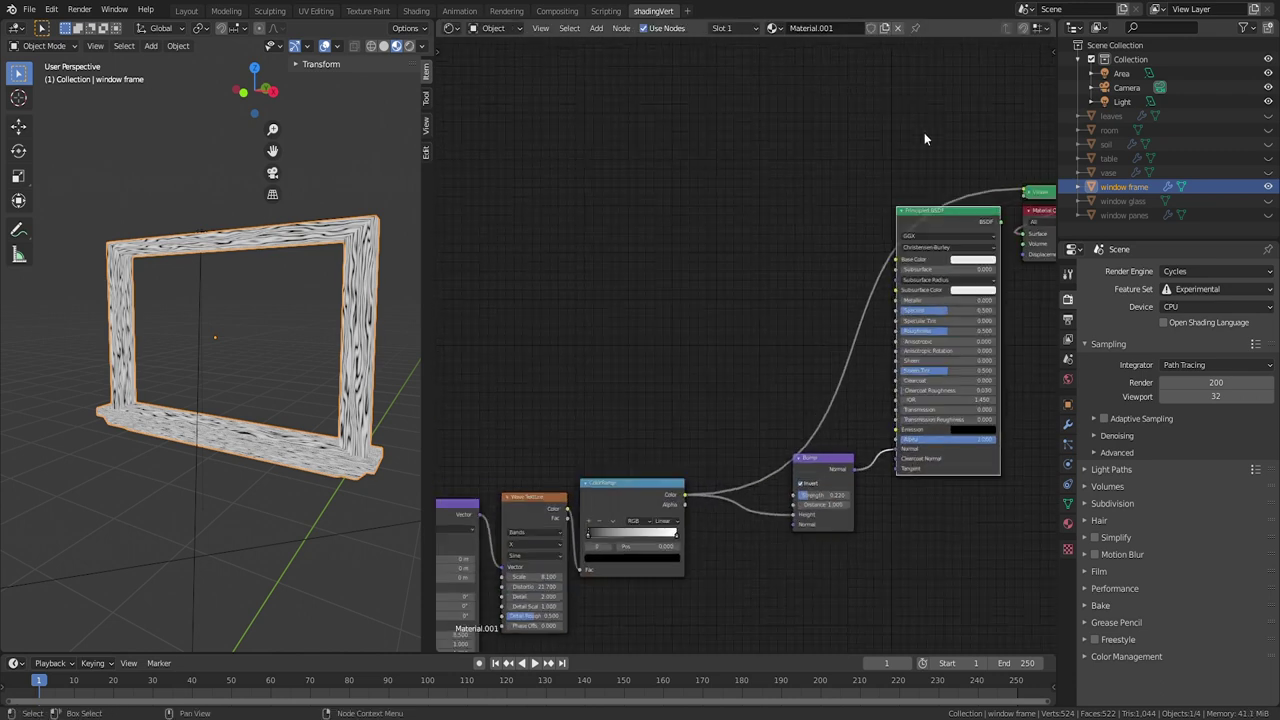
Step: Adjust the Principled BSDF's base color and preview the full shader on the window frame
middle_click_drag(924, 134, 700, 245)
left_click(791, 372)
left_click_drag(757, 469, 718, 441)
left_click_drag(716, 525, 650, 525)
left_click(785, 320, "ctrl+shift")
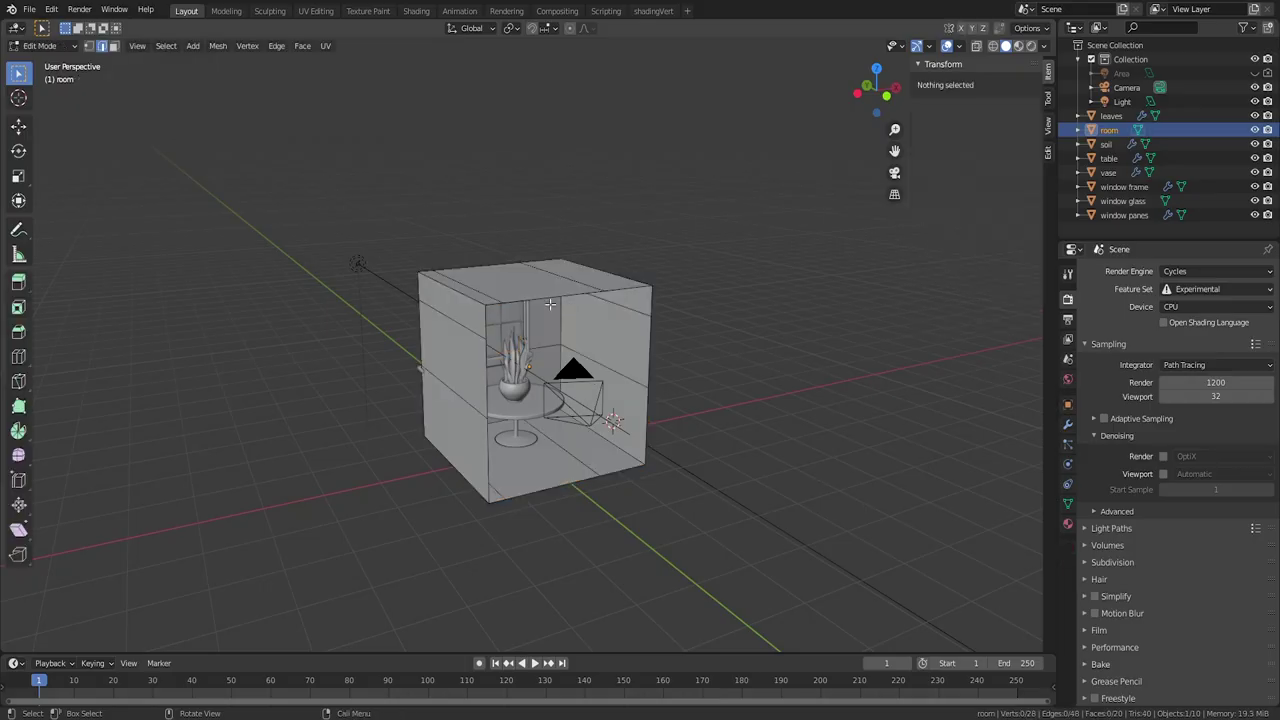
Step: Select the edge loop around the room's open end, move it about -4 m along Y and close it with a face
left_click(555, 320, "alt")
scroll(576, 458, "down", 2)
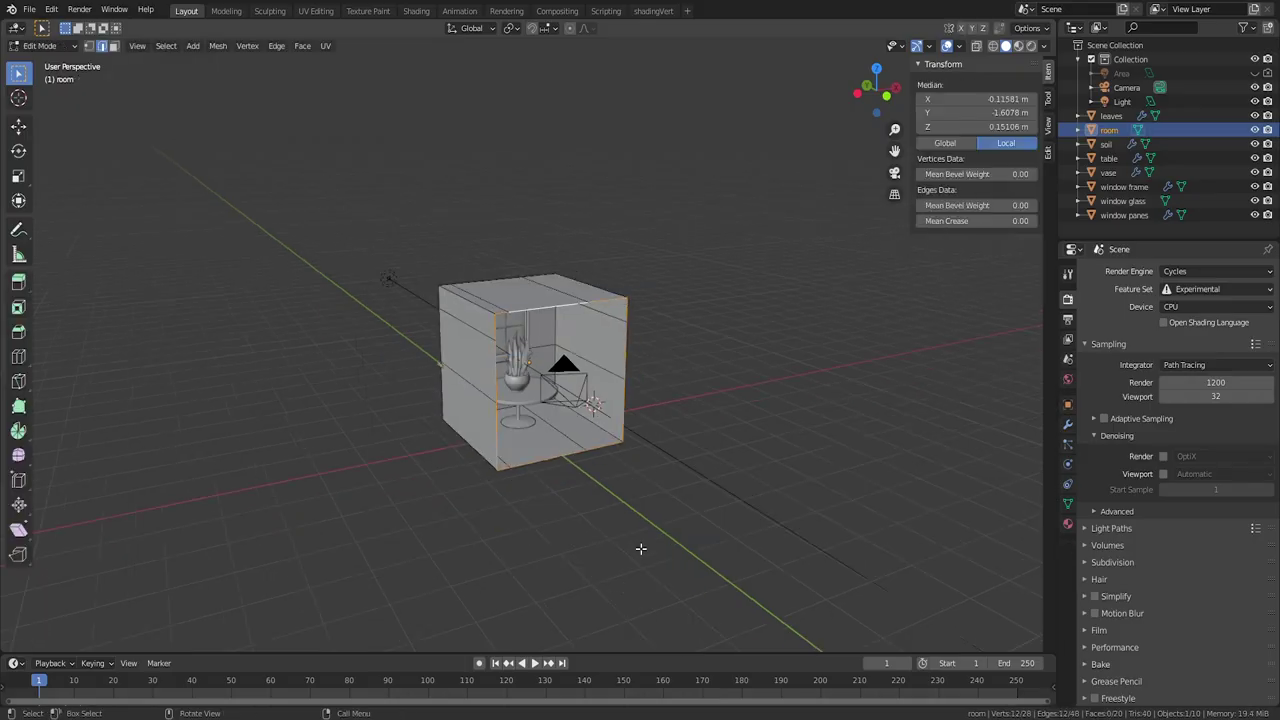
key("g")
key("y")
left_click(734, 52)
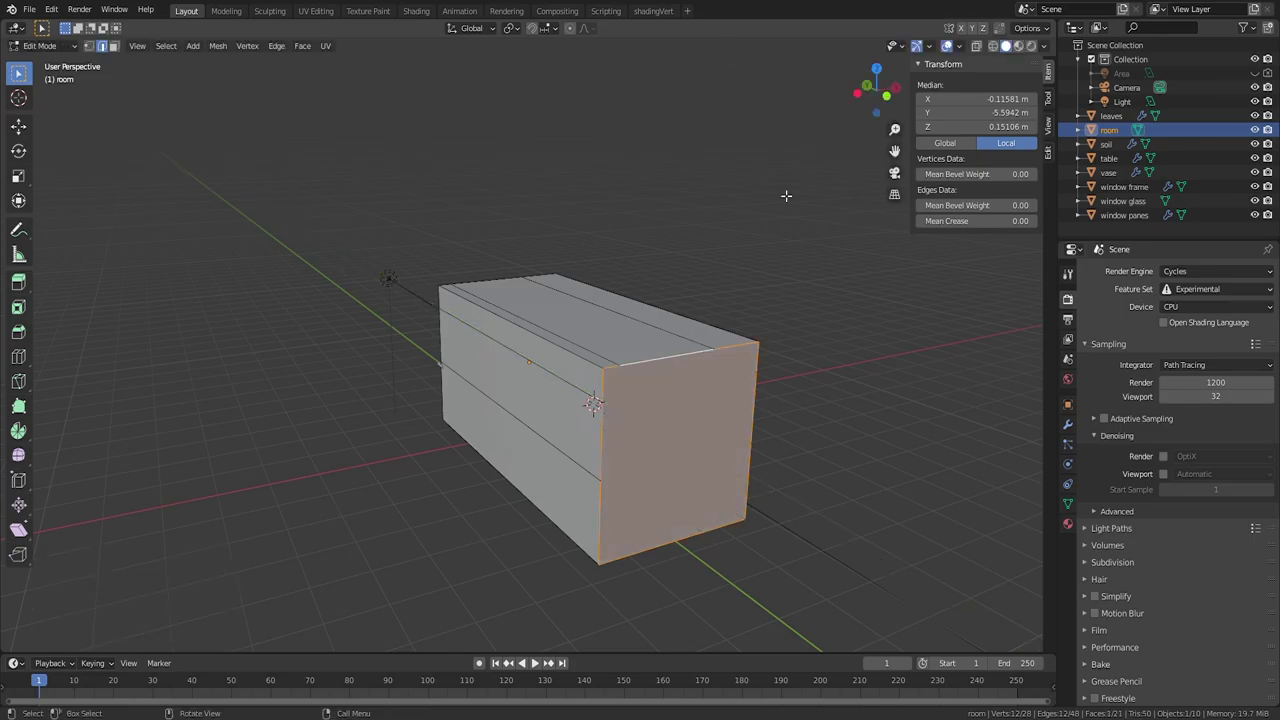